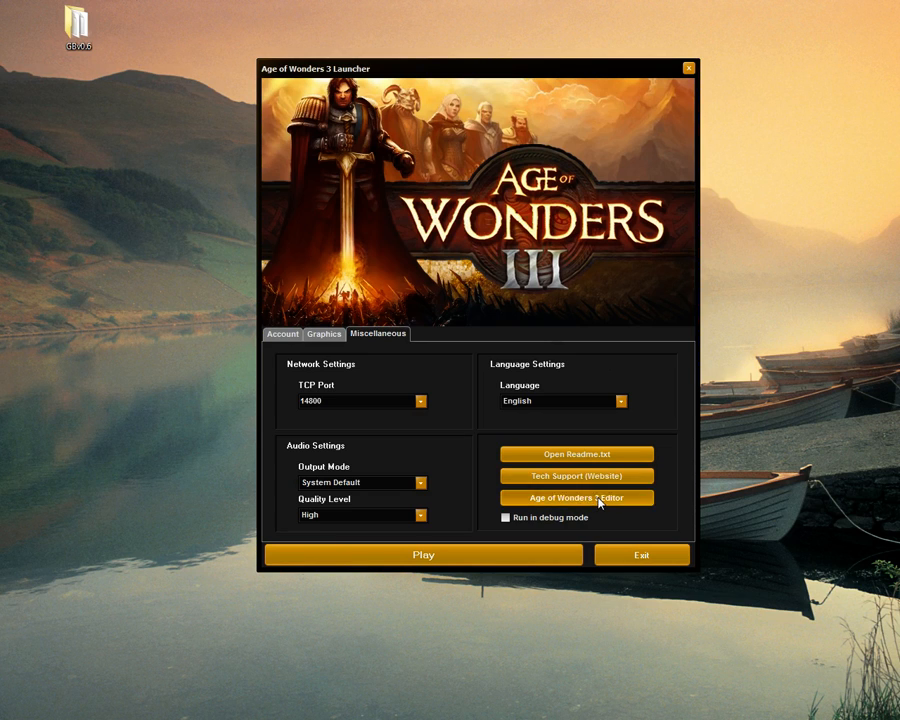
Launch the Age of Wonders 3 Editor from the game launcher and maximize its window.
click(598, 501)
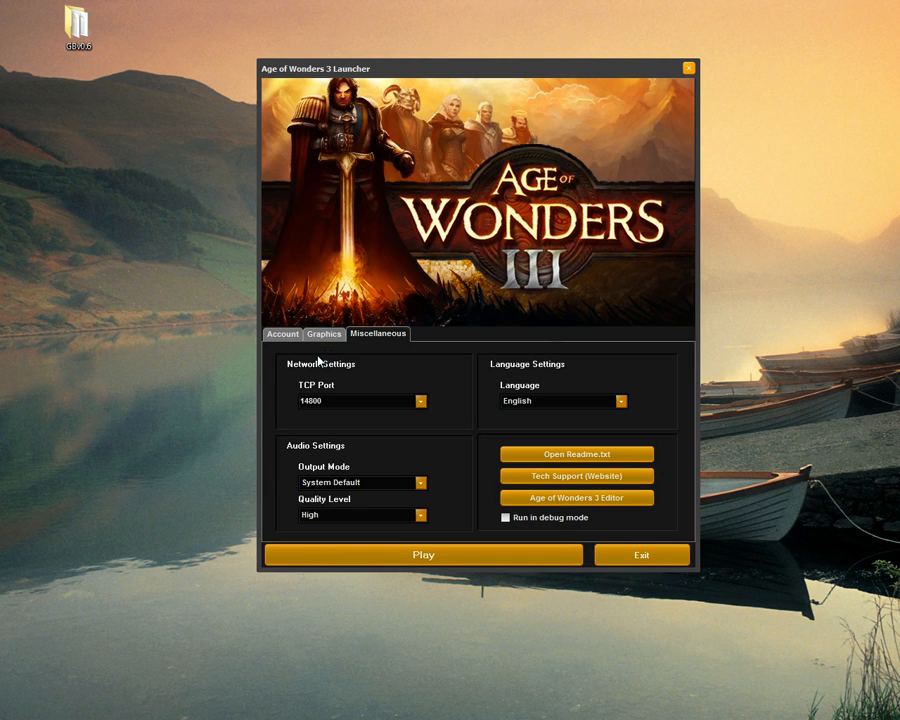
drag(0, 134, 467, 95)
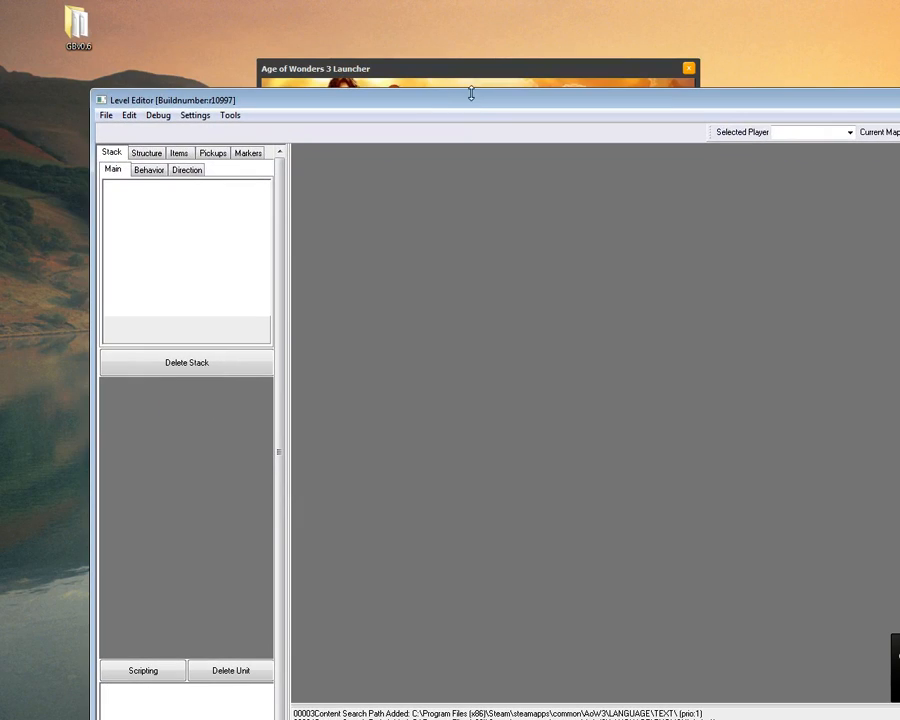
double_click(477, 101)
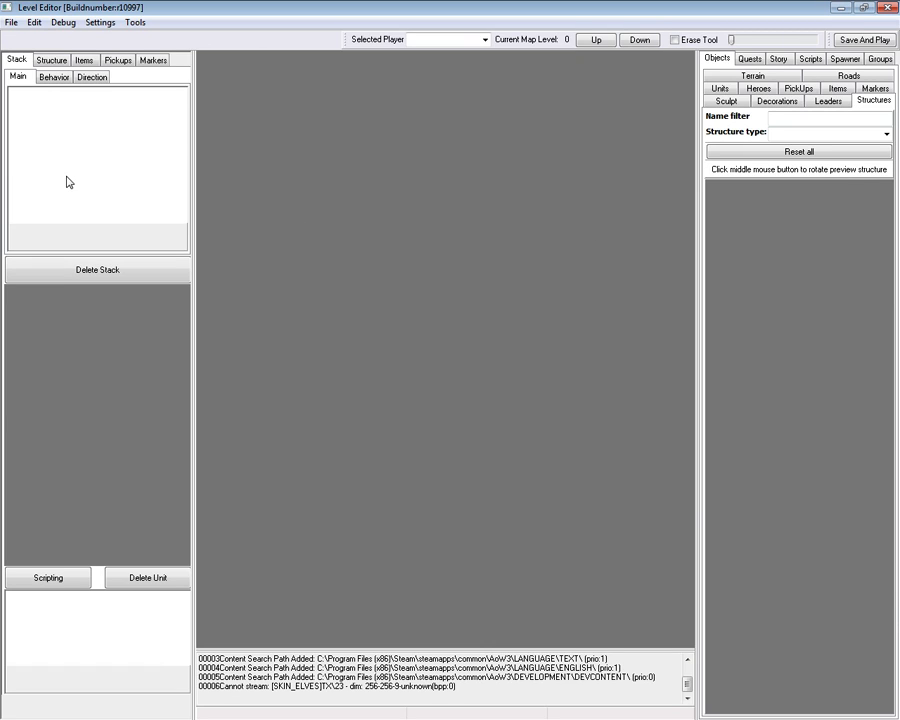
Start a new map so that its creation settings are shown, and move the dialog to the middle of the workspace.
click(12, 22)
click(22, 37)
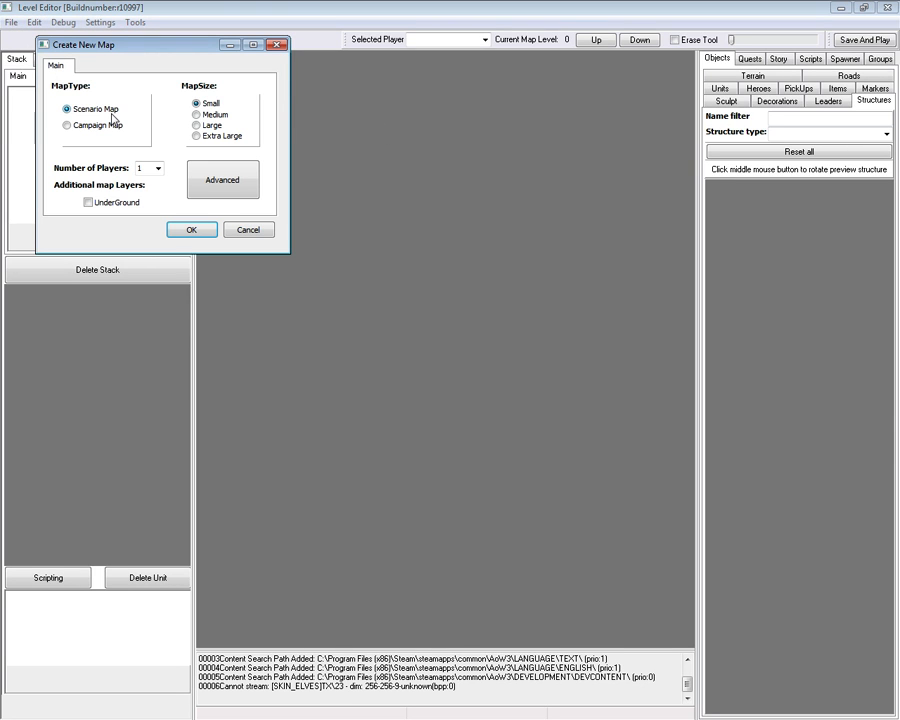
drag(161, 52, 409, 222)
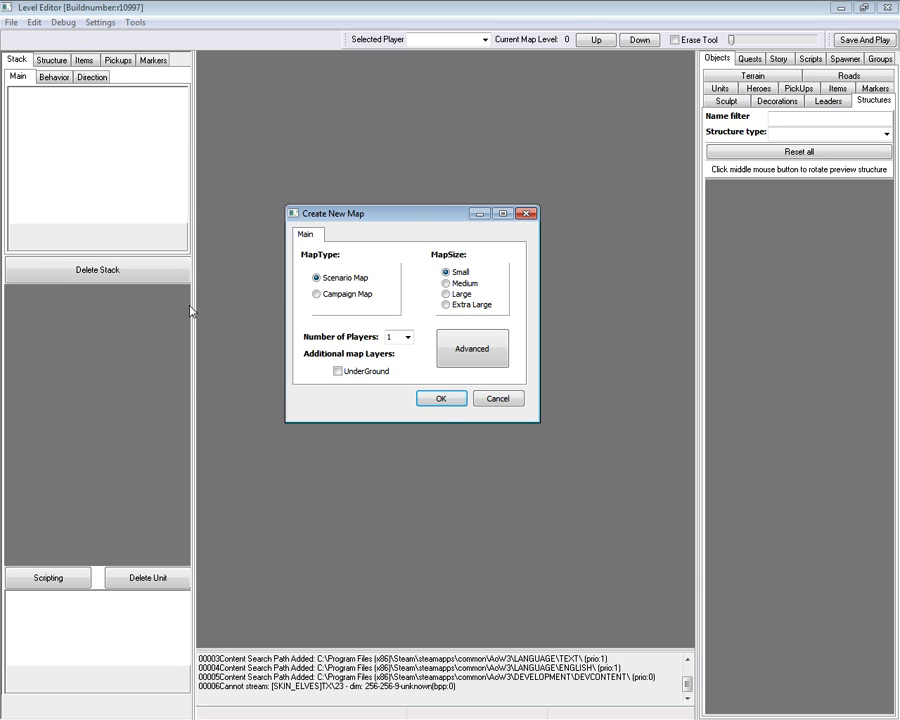
Examine the advanced random map settings, such as random generation, map type, starting units and starting distance, and cancel without applying them.
click(457, 357)
drag(281, 78, 417, 235)
click(297, 261)
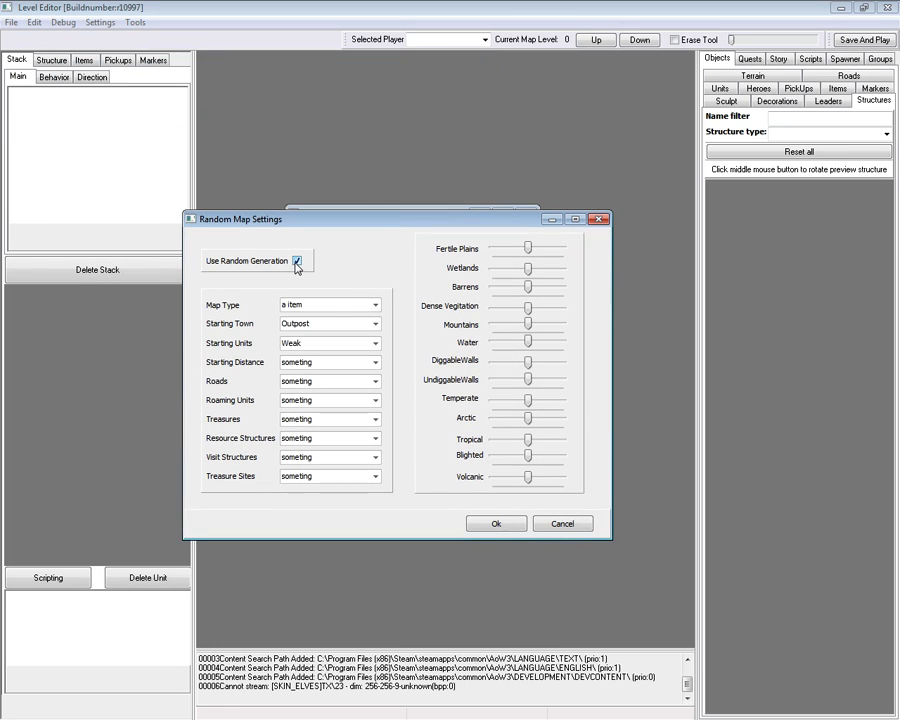
click(297, 261)
click(297, 261)
click(376, 306)
click(376, 308)
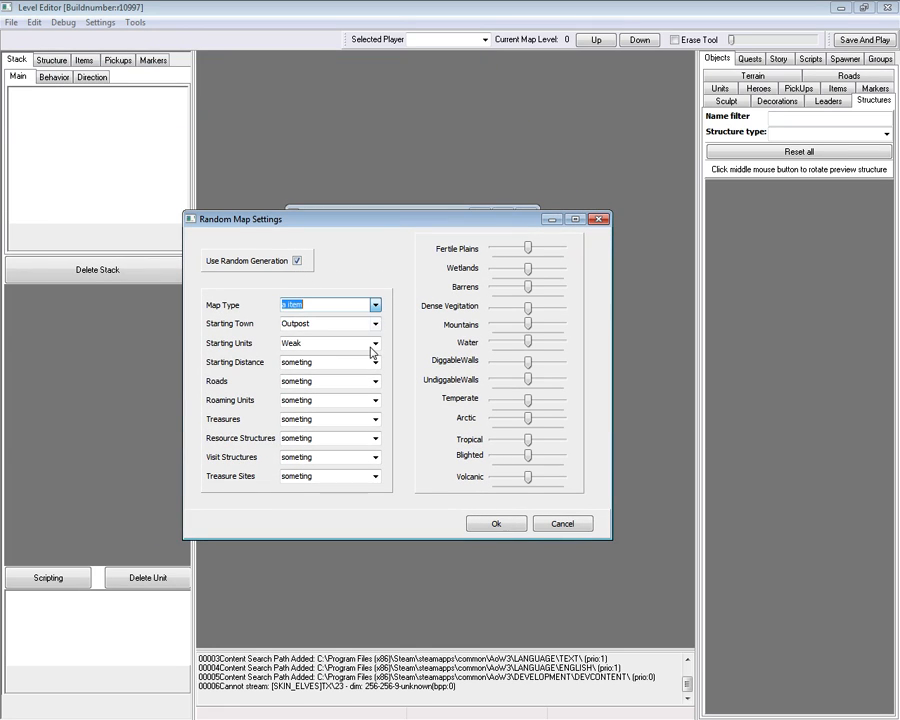
click(373, 345)
click(372, 346)
click(372, 362)
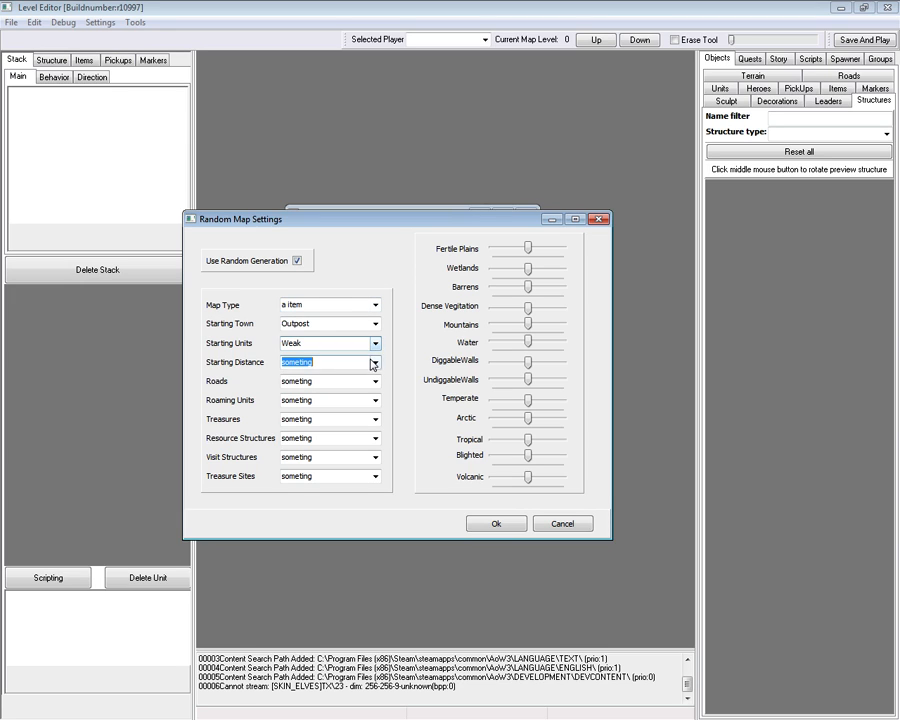
click(375, 367)
click(553, 525)
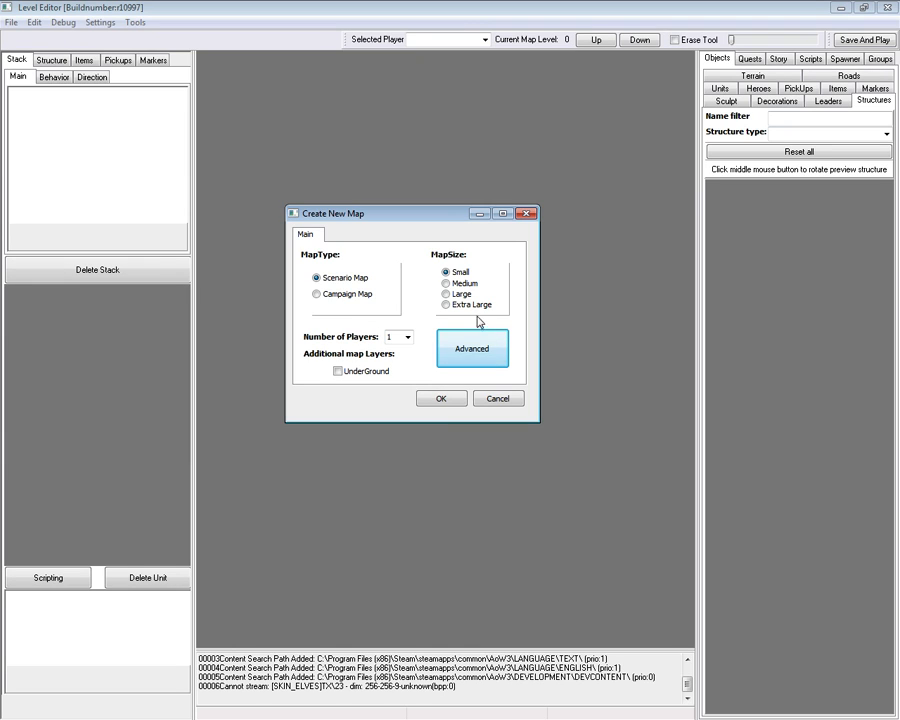
Create a small scenario map for one player.
click(345, 279)
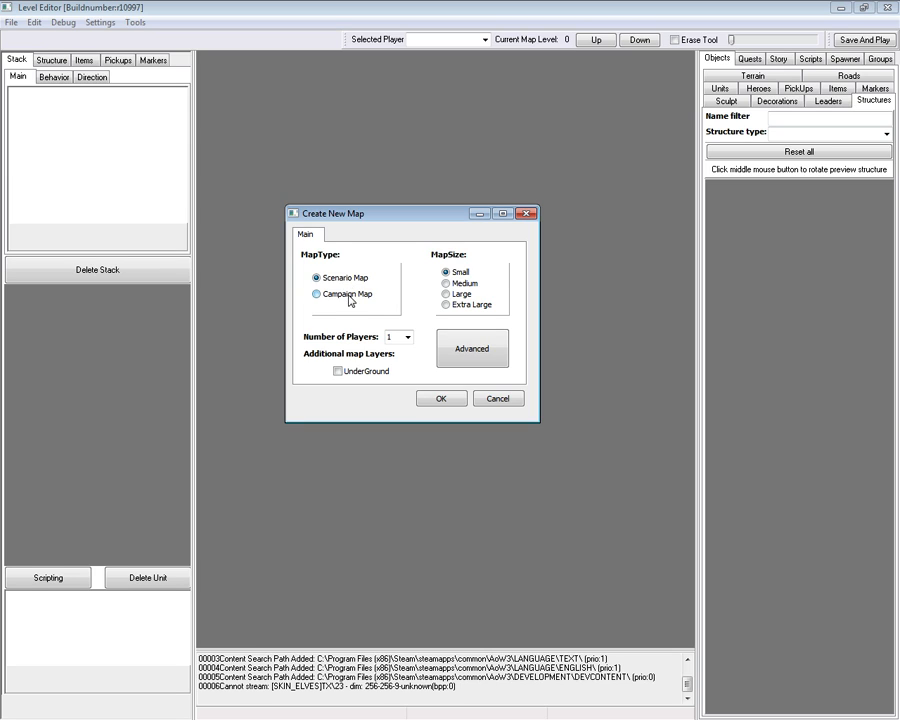
click(350, 298)
click(343, 279)
click(408, 338)
click(347, 376)
click(376, 376)
click(376, 376)
click(407, 339)
click(443, 399)
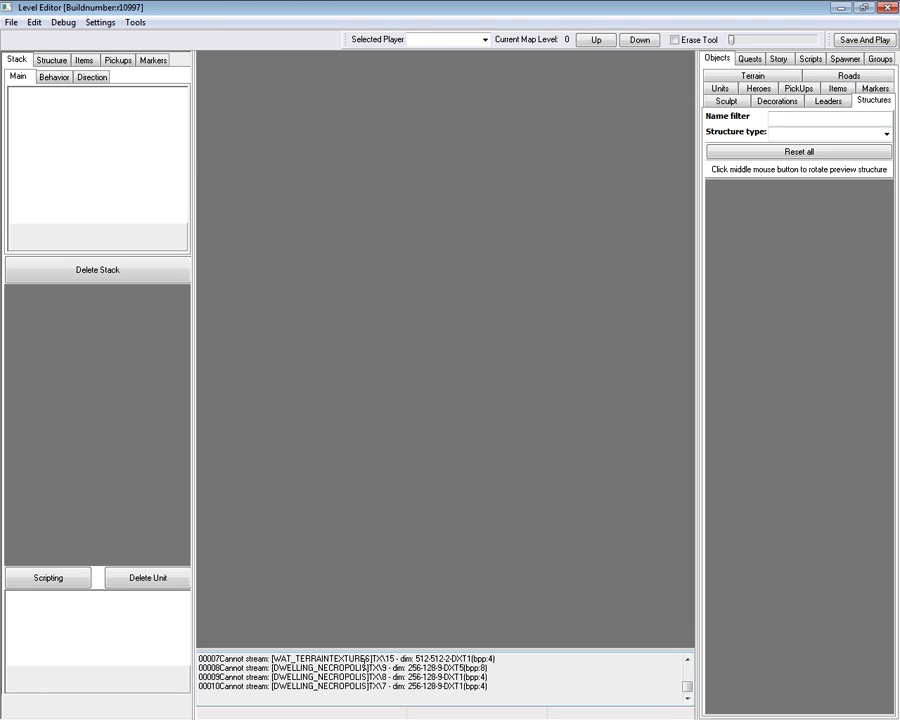
double_click(342, 667)
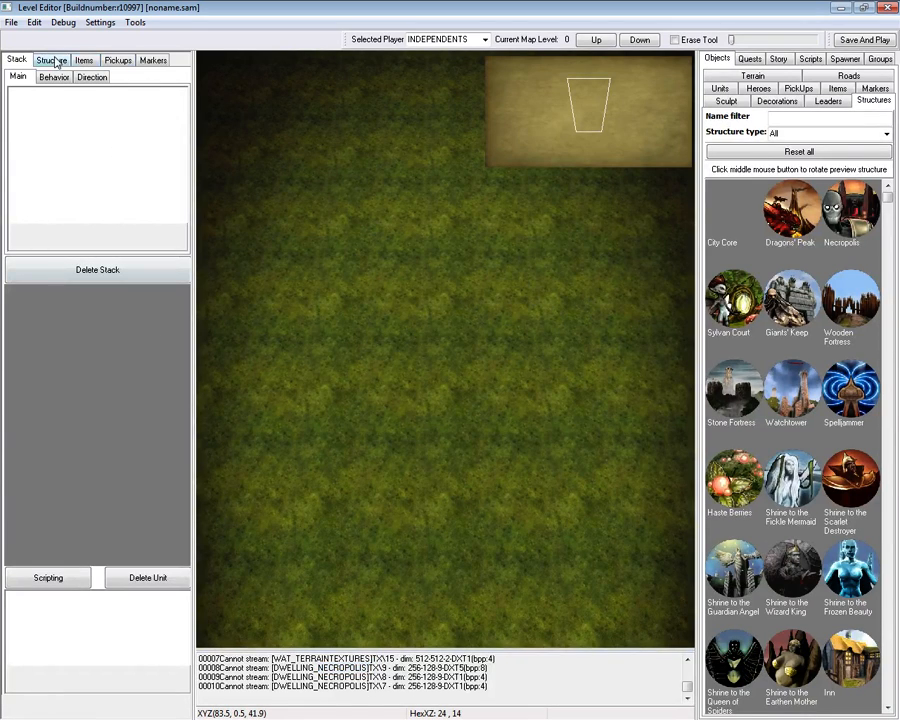
Look through the stack, item, pickup, marker and structure property pages and the placeable object categories, ending with the leaders.
click(118, 60)
click(153, 60)
click(84, 60)
click(17, 60)
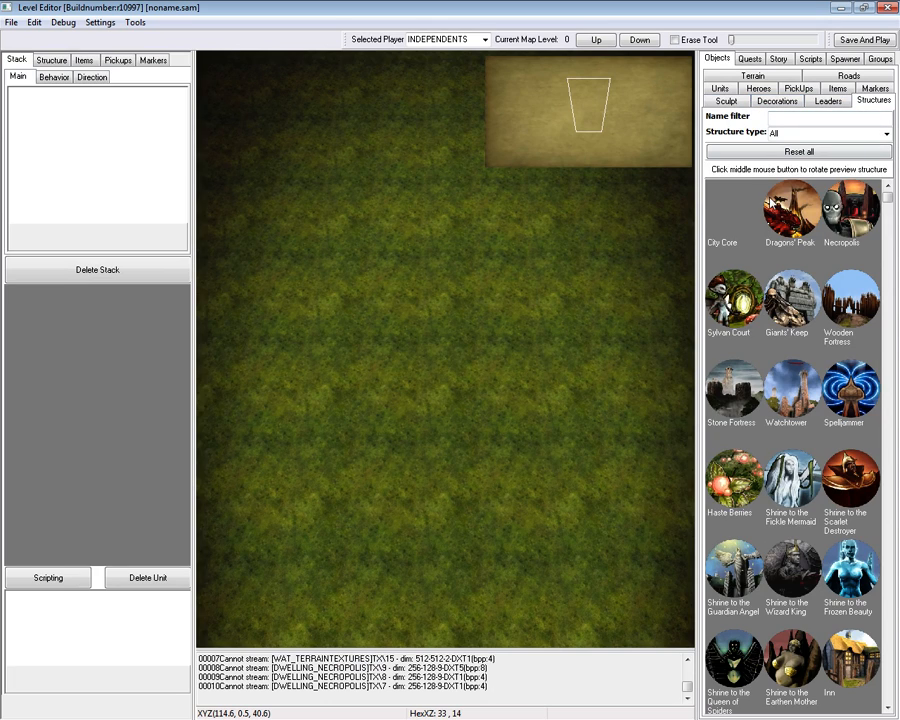
click(501, 289)
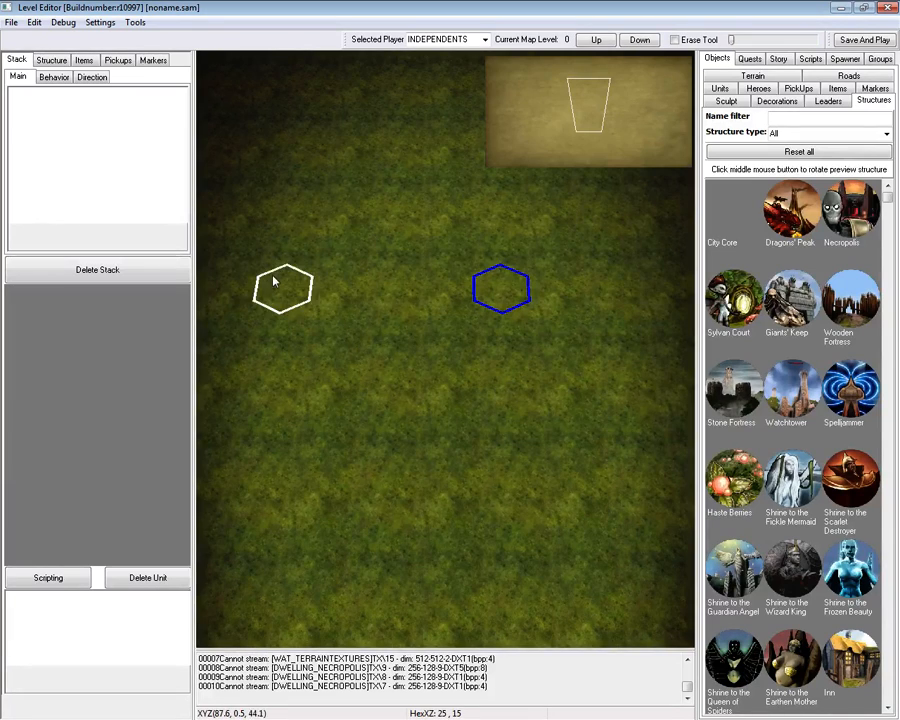
click(51, 59)
click(798, 88)
click(820, 89)
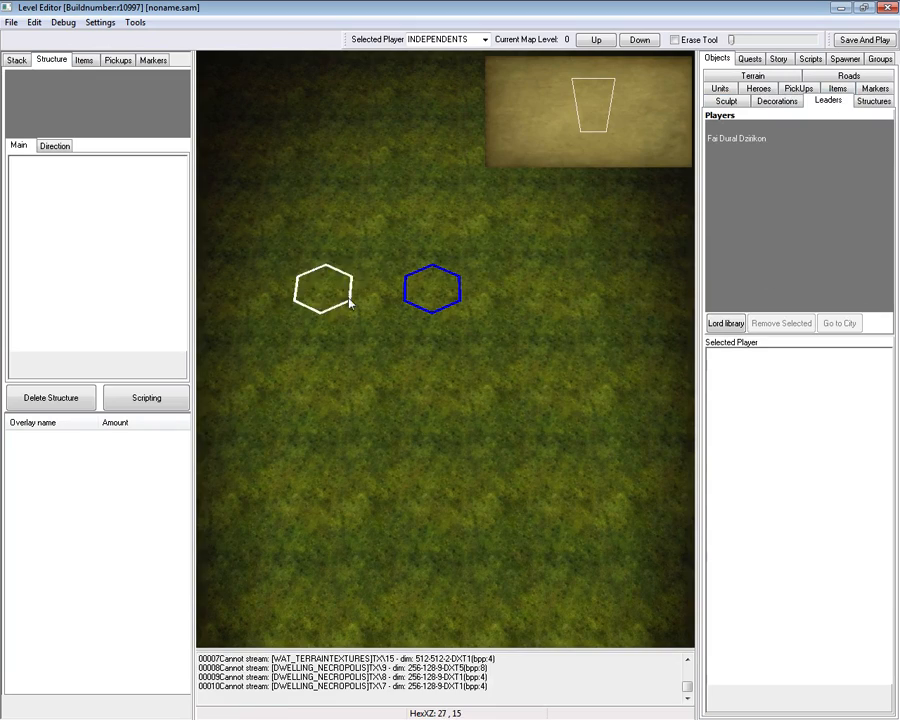
Survey the close-up grass terrain in all directions around the selected hex.
key(Up)
key(Right)
key(Down)
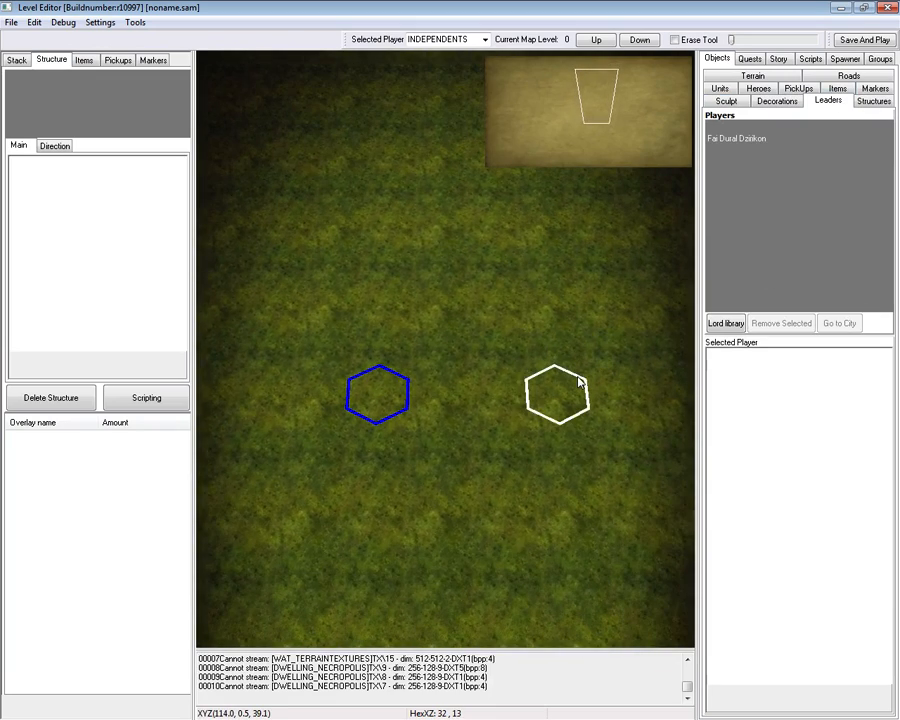
key(Left)
key(Up)
key(Right)
key(Down)
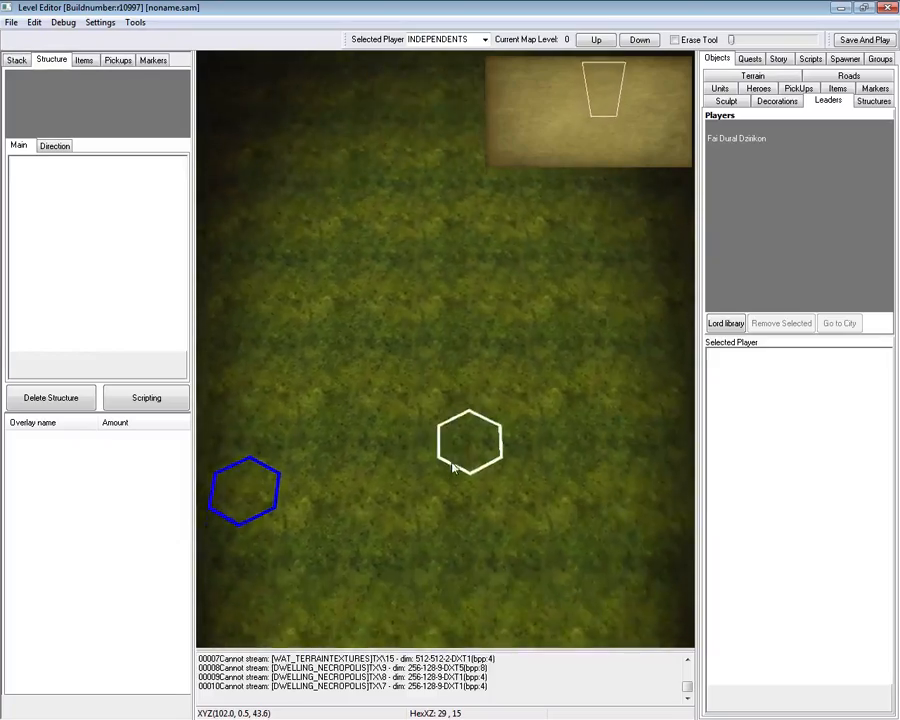
key(Left)
key(Up)
key(Right)
key(Down)
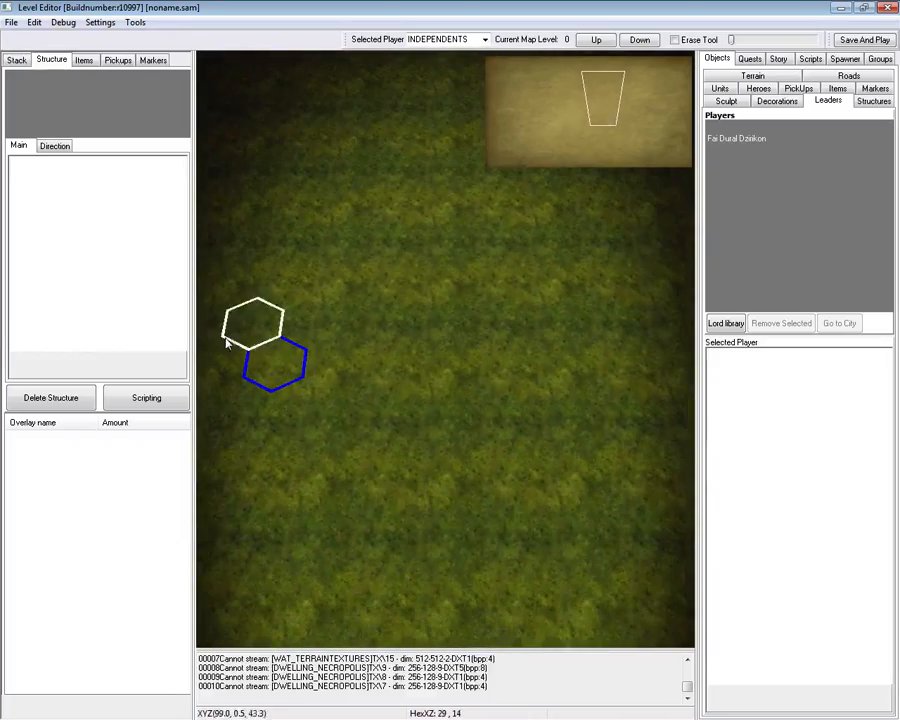
Examine the new map's extent and decorated borders from the zoomed-out overview.
scroll(444, 356, down, 5)
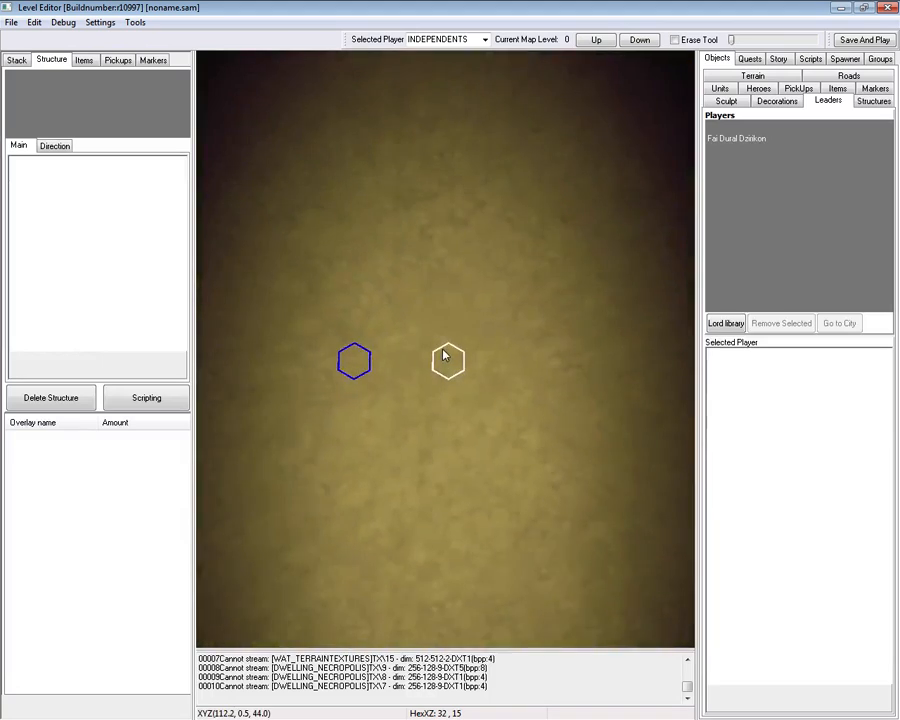
scroll(444, 356, up, 5)
scroll(443, 355, down, 2)
scroll(444, 356, down, 5)
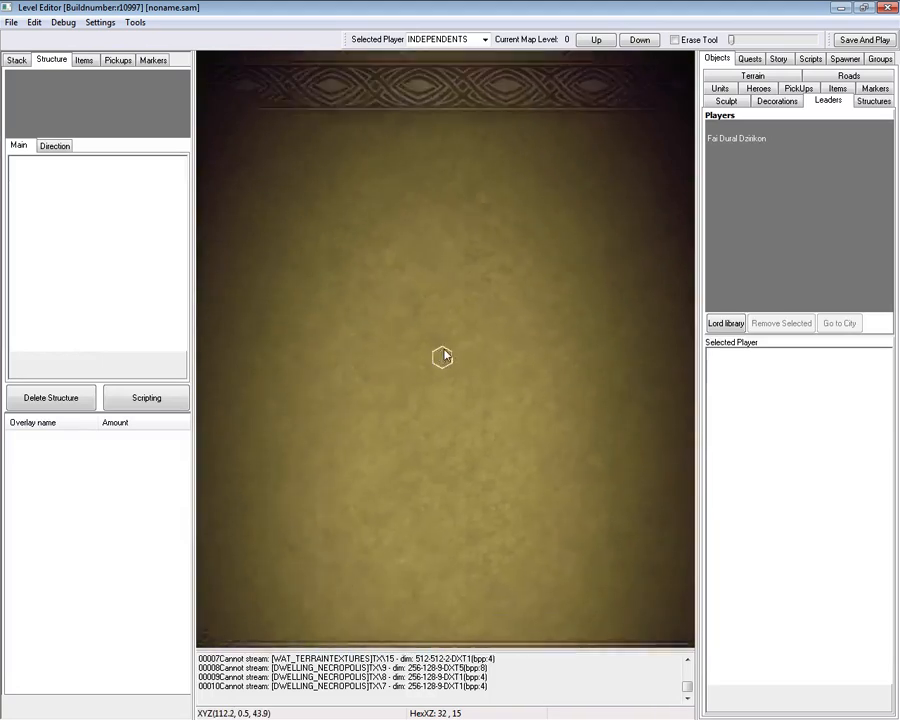
scroll(446, 352, down, 2)
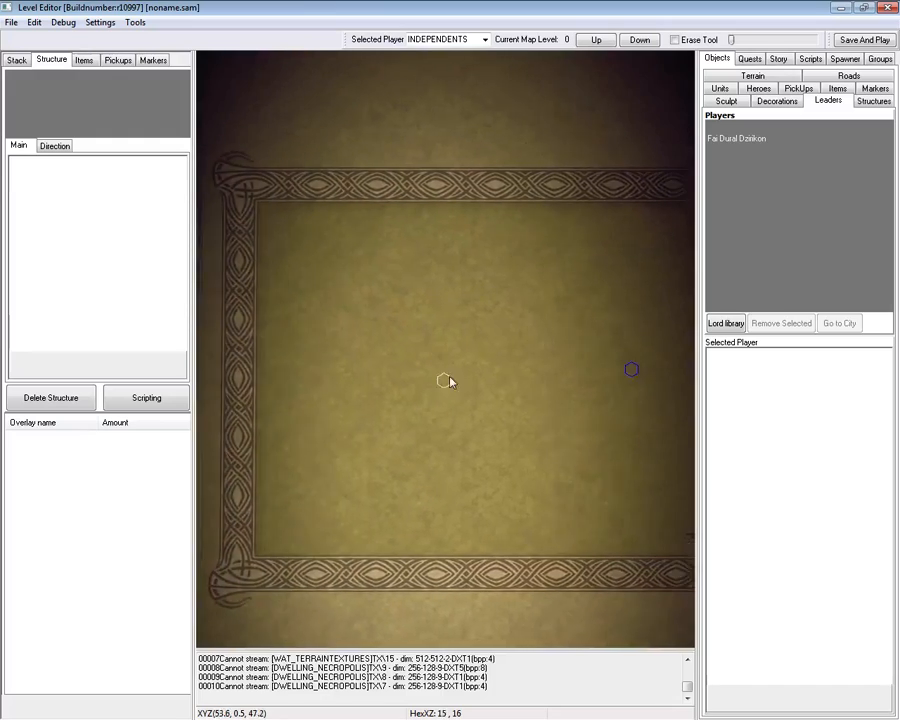
scroll(446, 378, up, 2)
key(Right)
click(553, 351)
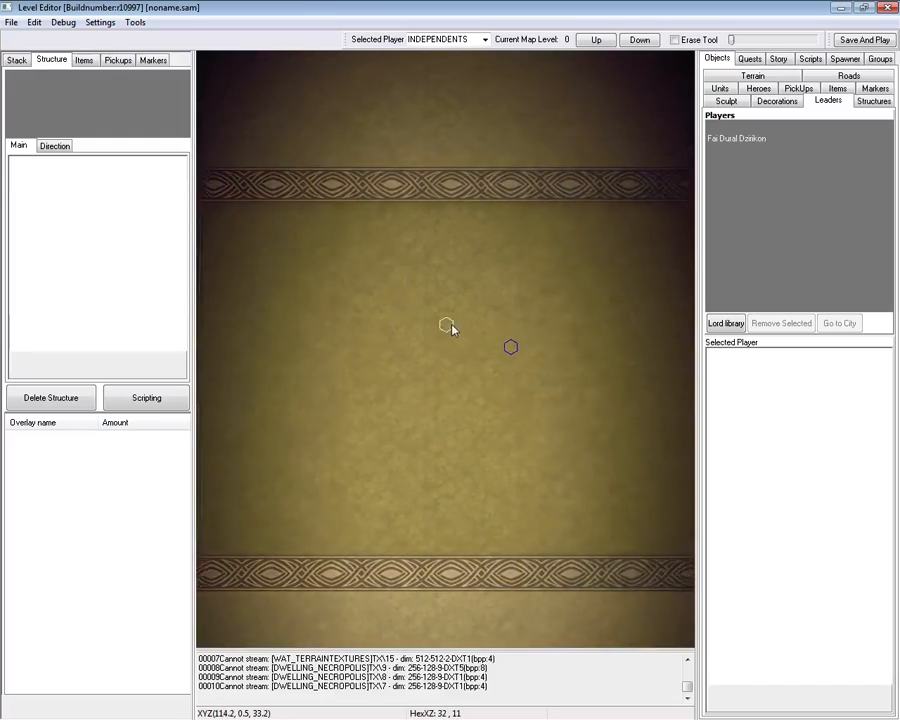
key(Up)
key(Down)
scroll(473, 406, up, 1)
key(Left)
key(Up)
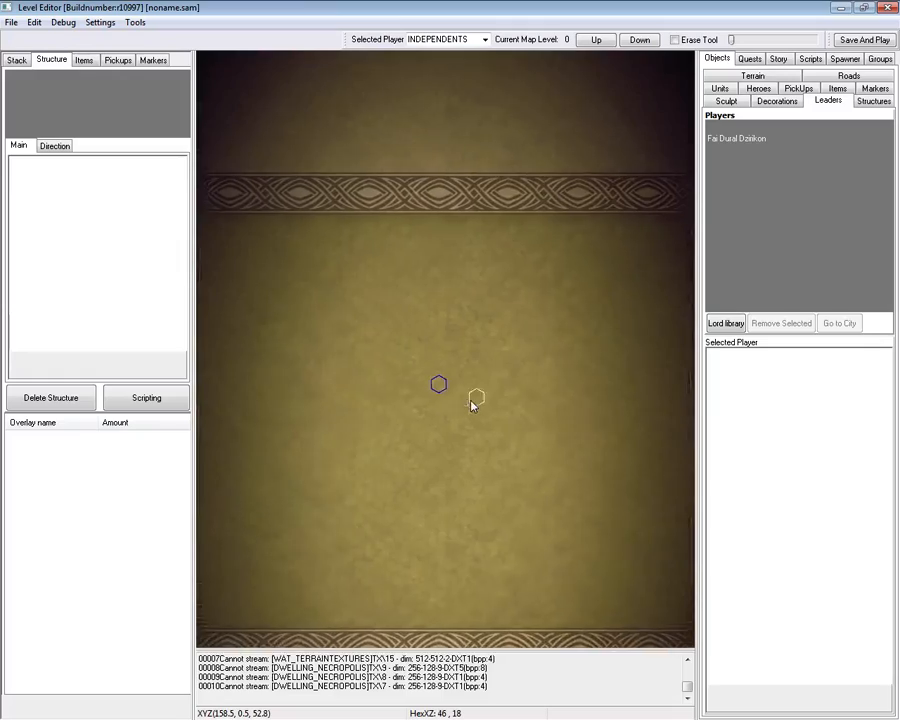
key(Down)
scroll(475, 405, up, 2)
scroll(475, 405, up, 3)
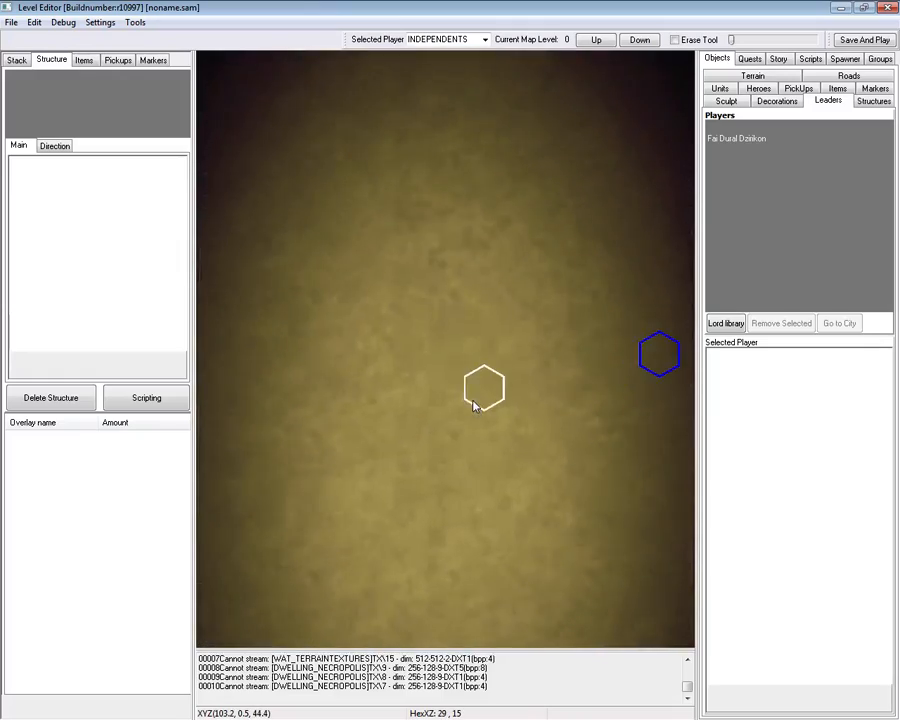
Inspect the close-up terrain near the map's upper border together with the minimap.
key(Down)
key(Right)
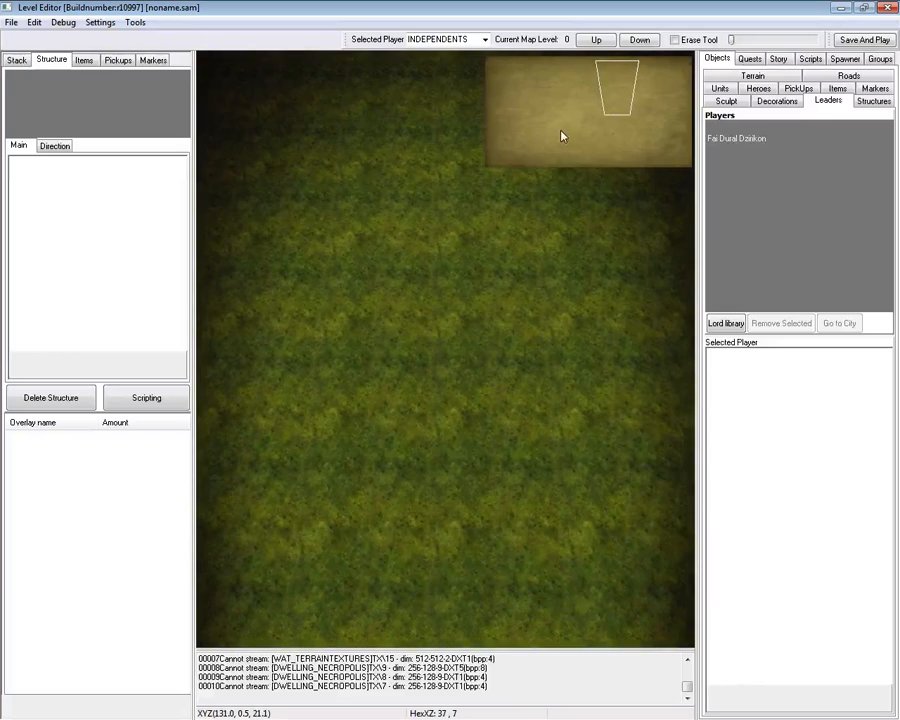
scroll(508, 428, down, 3)
scroll(450, 358, up, 3)
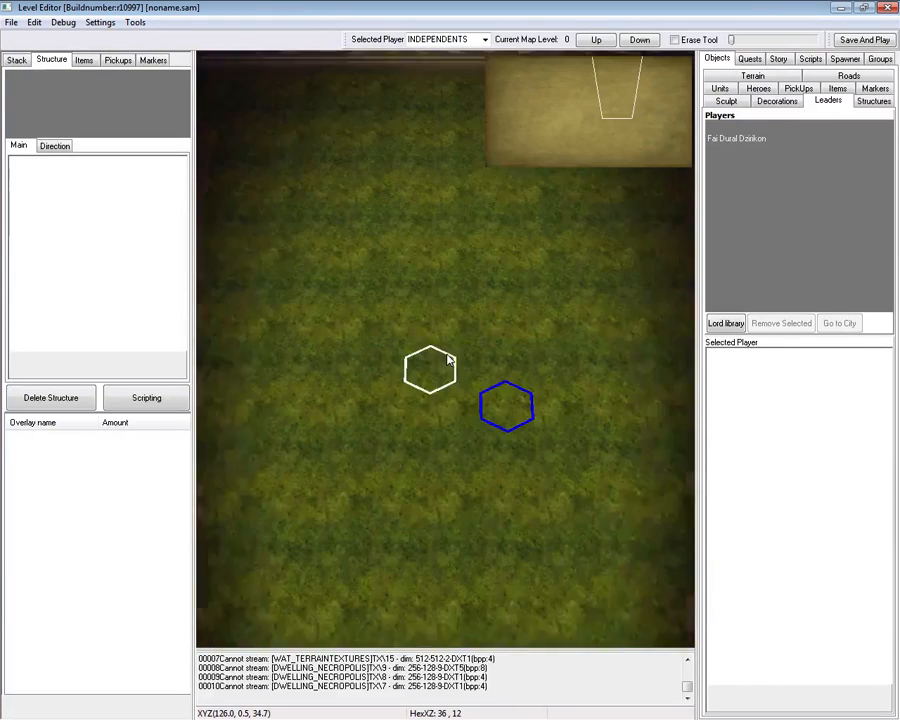
key(Right)
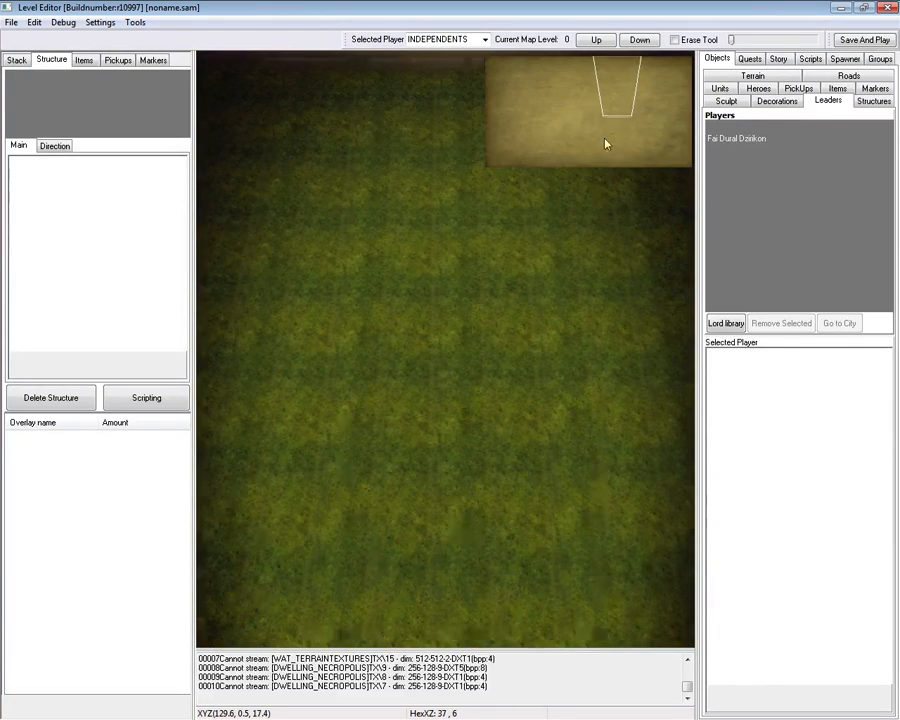
key(Up)
key(Down)
key(Left)
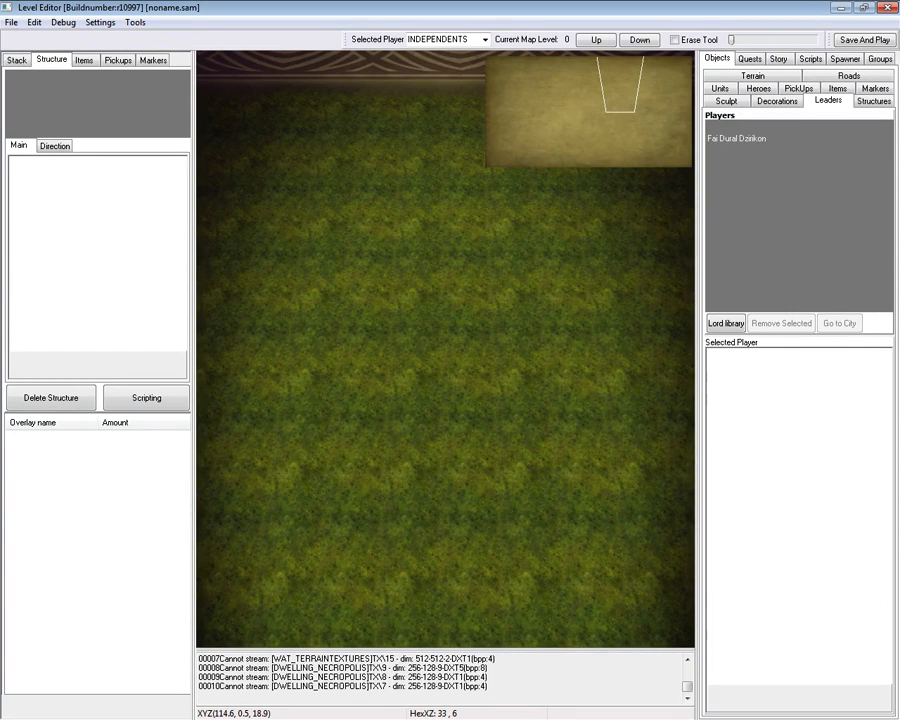
Check the default folder offered for saving the map under a new name, and cancel without saving.
click(11, 22)
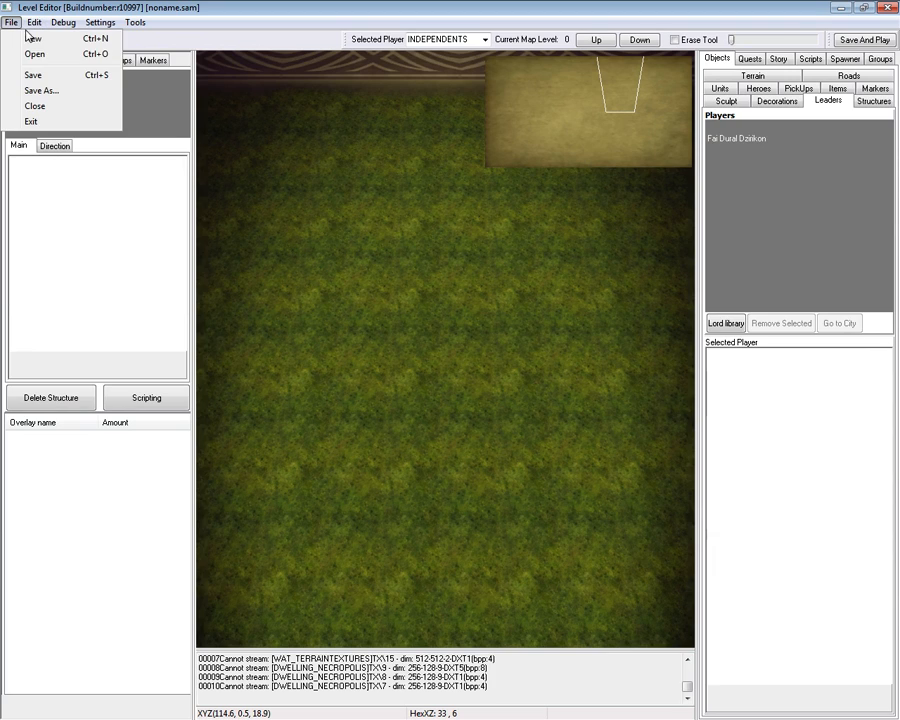
click(44, 90)
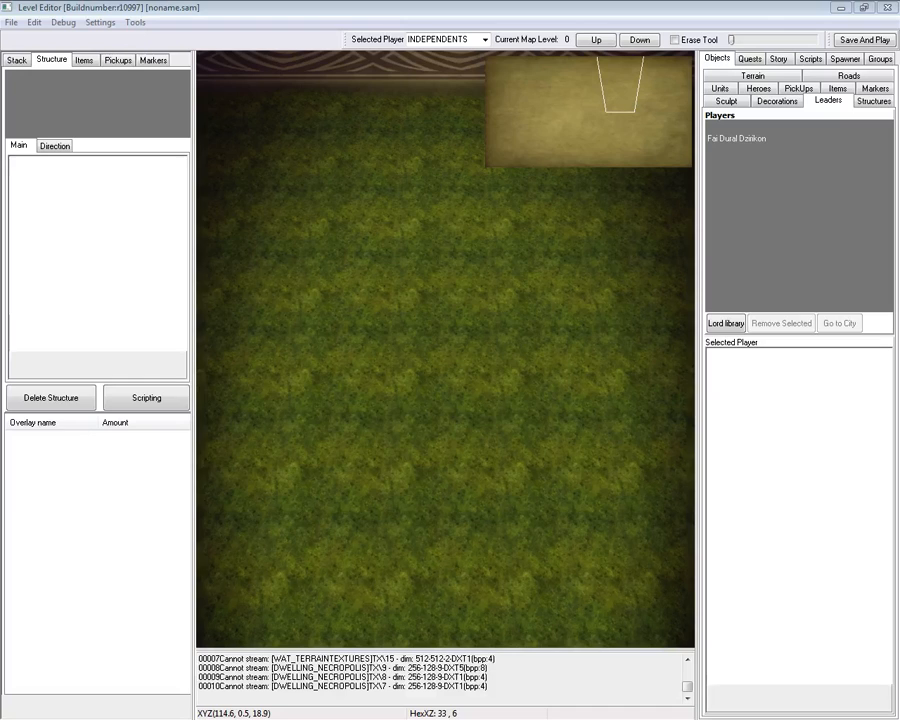
drag(188, 181, 462, 127)
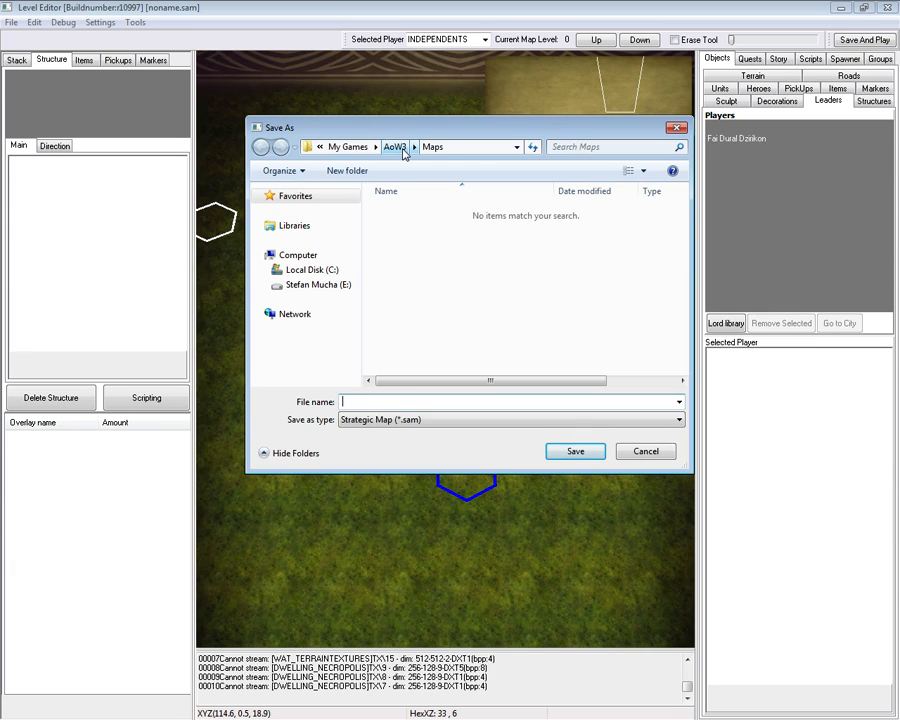
click(458, 147)
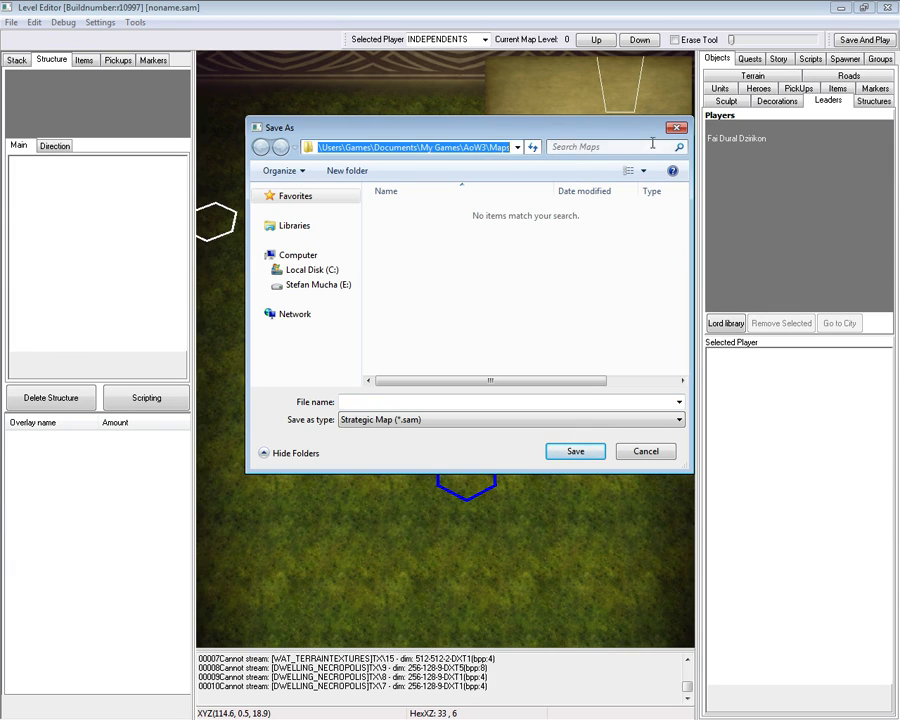
click(677, 128)
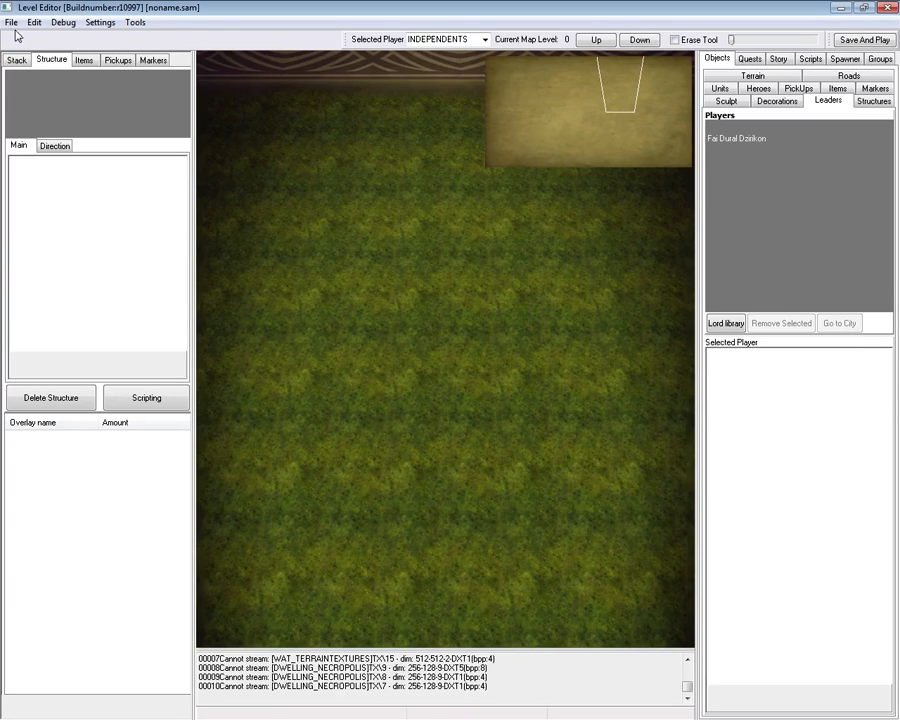
click(11, 22)
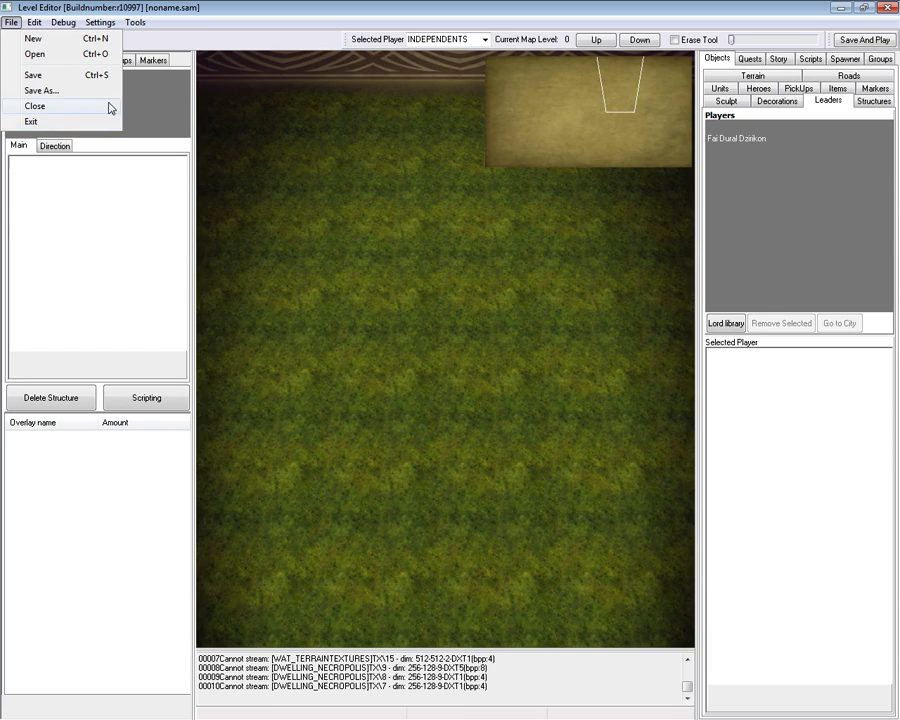
mouse_move(30, 25)
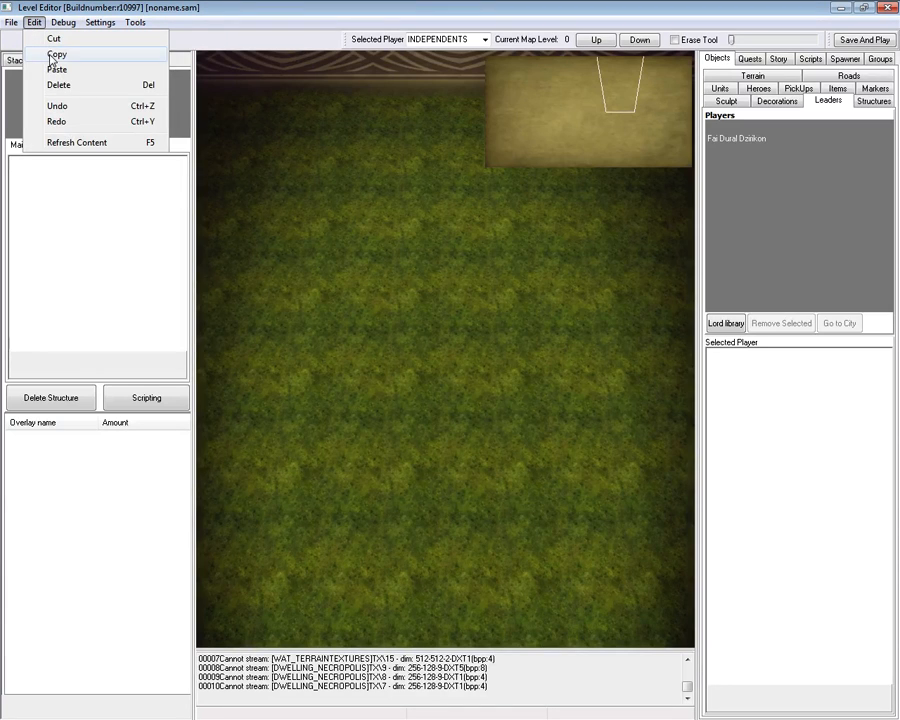
Place a Dragons' Peak dwelling on the grass near hex 37, 9 and select it to show its properties.
click(868, 104)
click(872, 101)
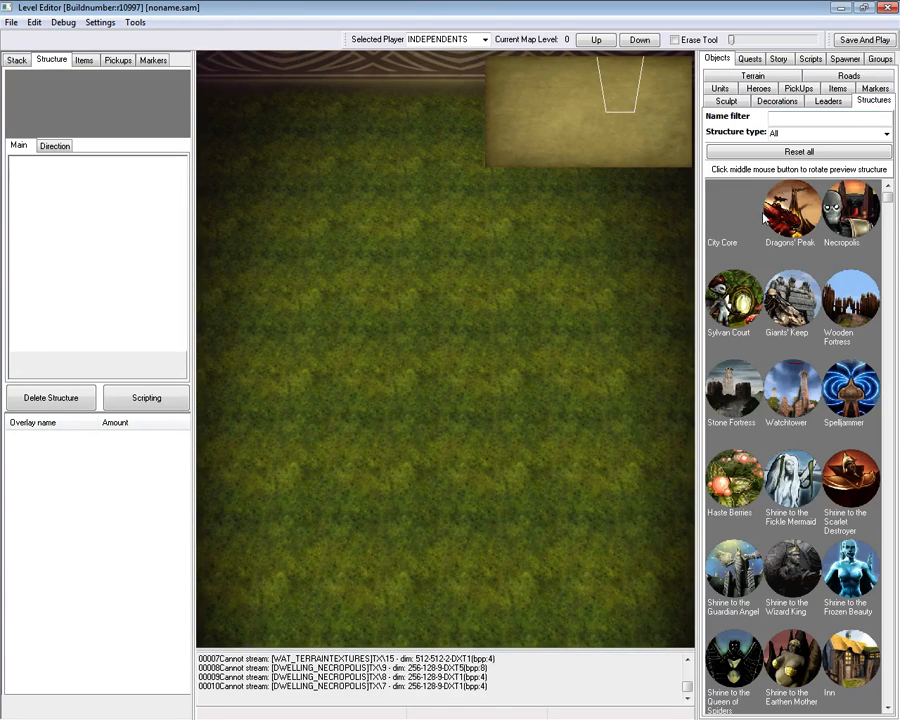
click(791, 215)
click(446, 318)
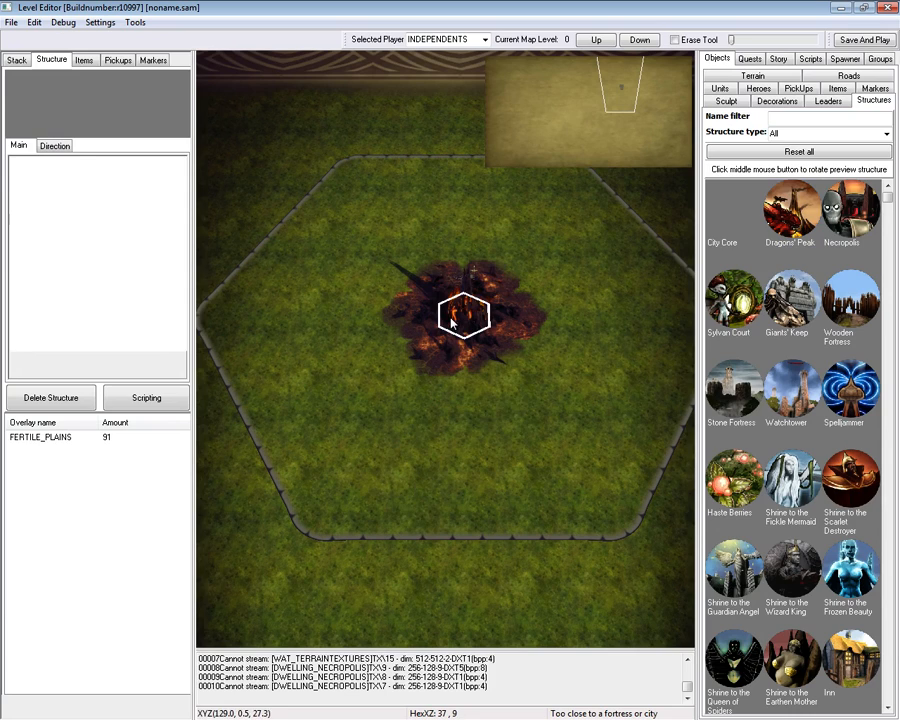
click(443, 325)
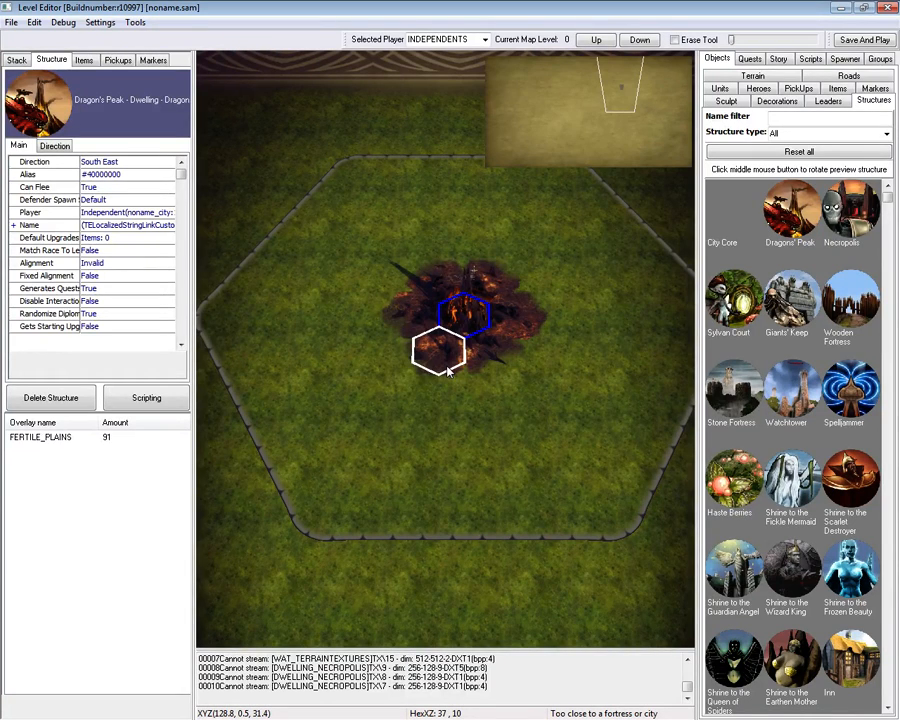
Cut the Dragons' Peak from its hex and paste copies of it at three other spots on the grass.
key(ctrl+x)
click(436, 223)
key(ctrl+v)
click(599, 430)
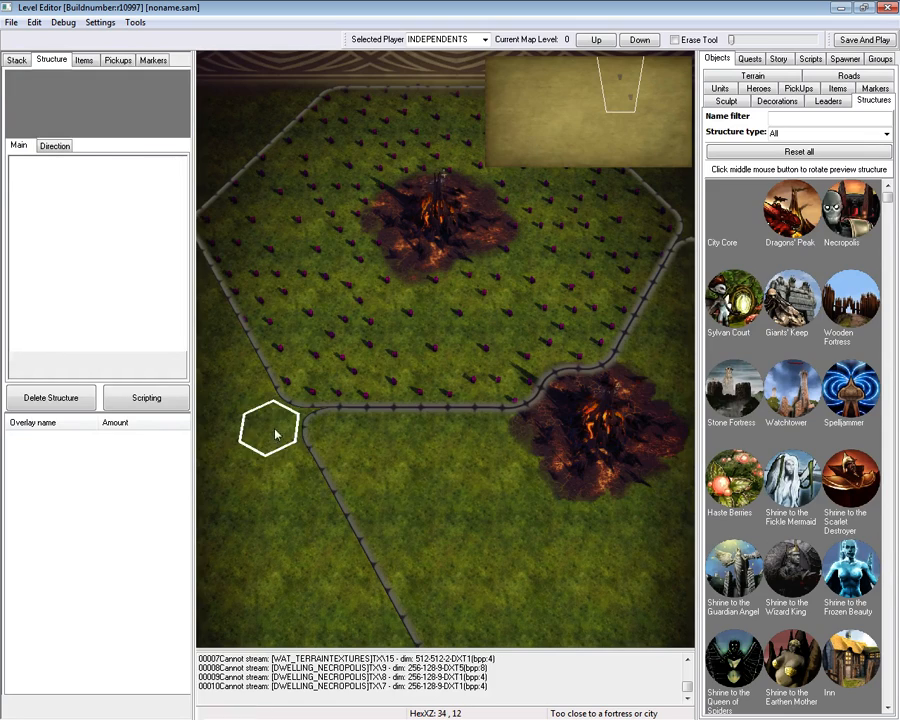
click(312, 250)
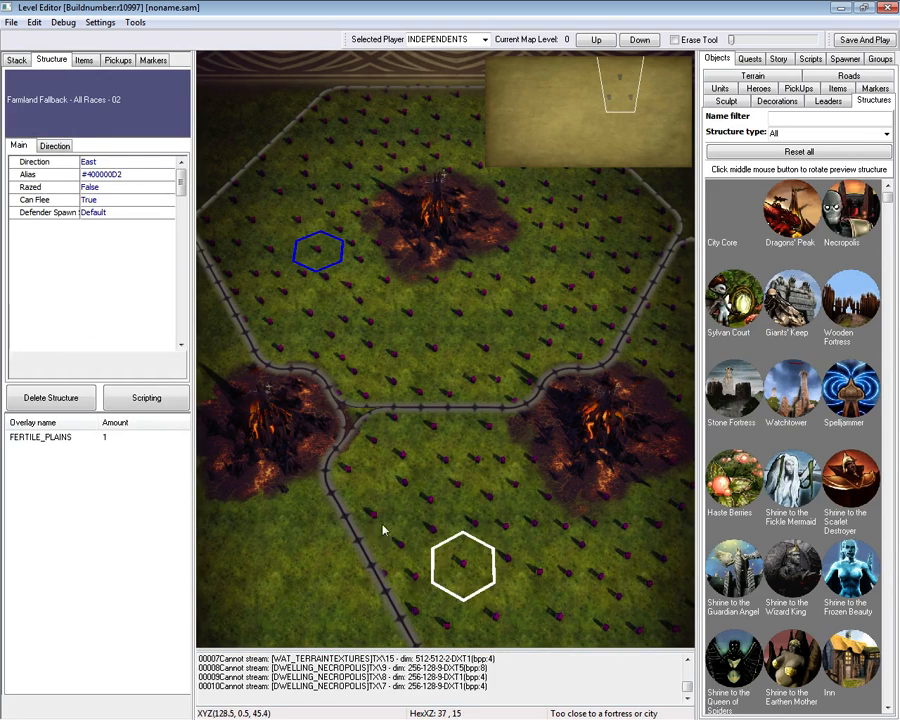
Cut all the pasted Dragons' Peak dwellings so that the grass is empty.
click(268, 424)
key(ctrl+x)
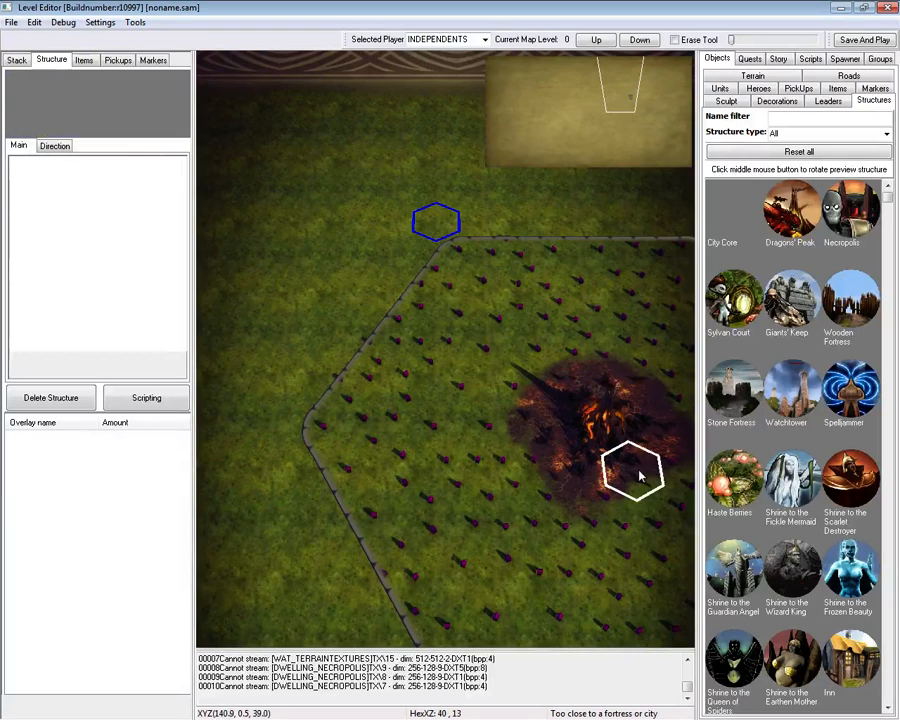
click(594, 424)
key(ctrl+x)
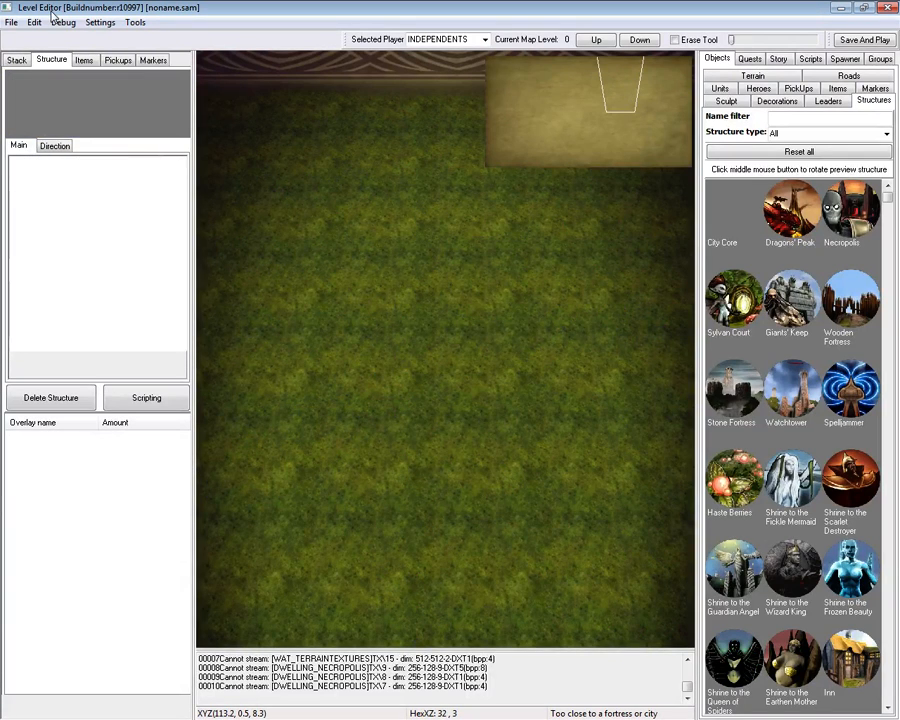
click(34, 22)
click(50, 69)
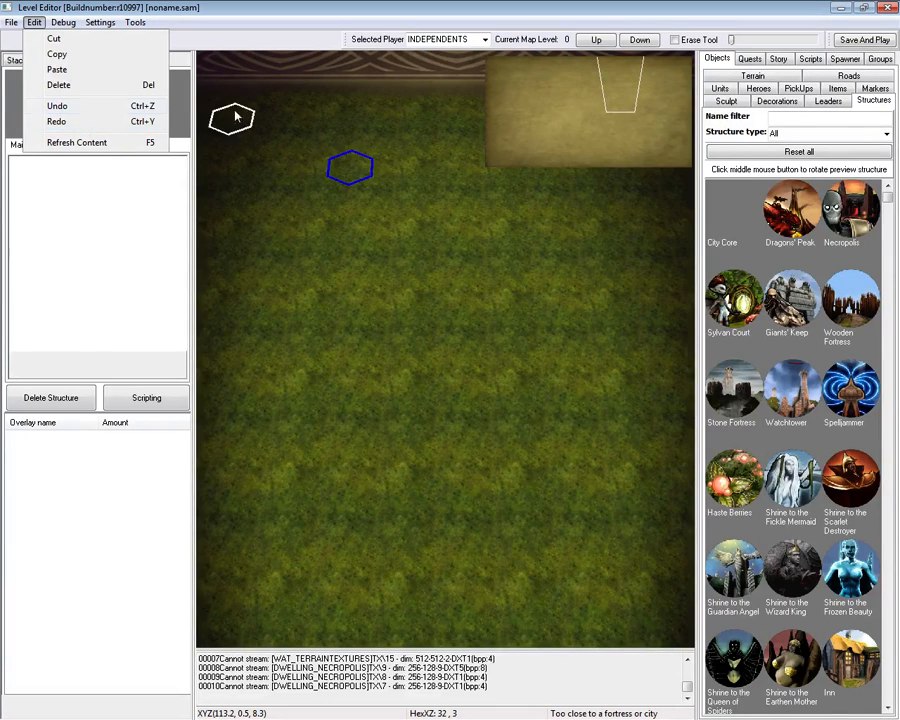
click(675, 41)
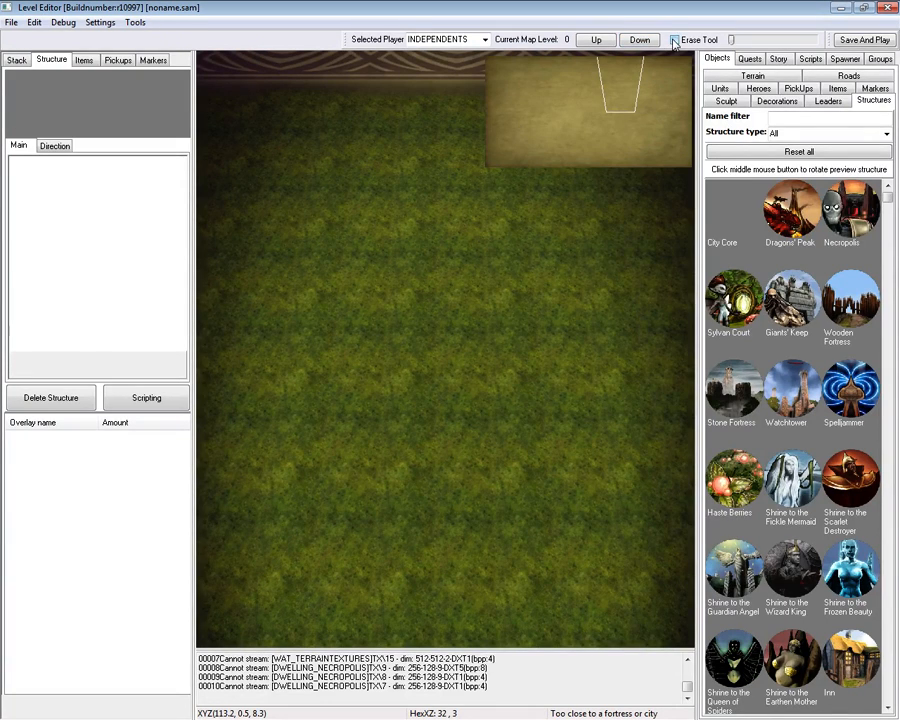
click(675, 41)
click(63, 22)
click(480, 318)
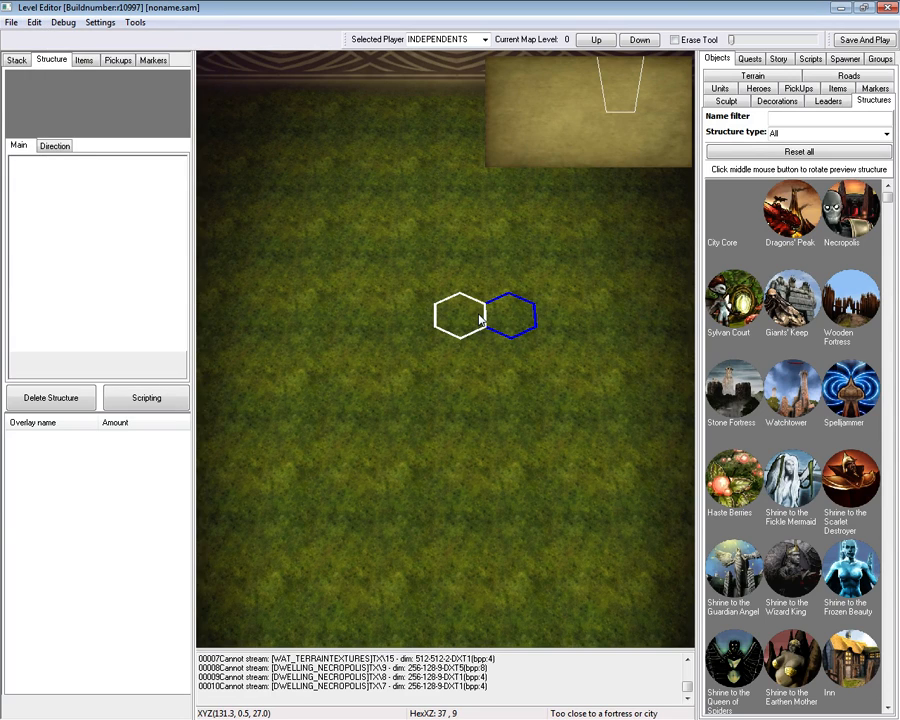
Place a new Dragons' Peak dwelling on the grass near the map's upper border and select it.
click(791, 210)
click(316, 250)
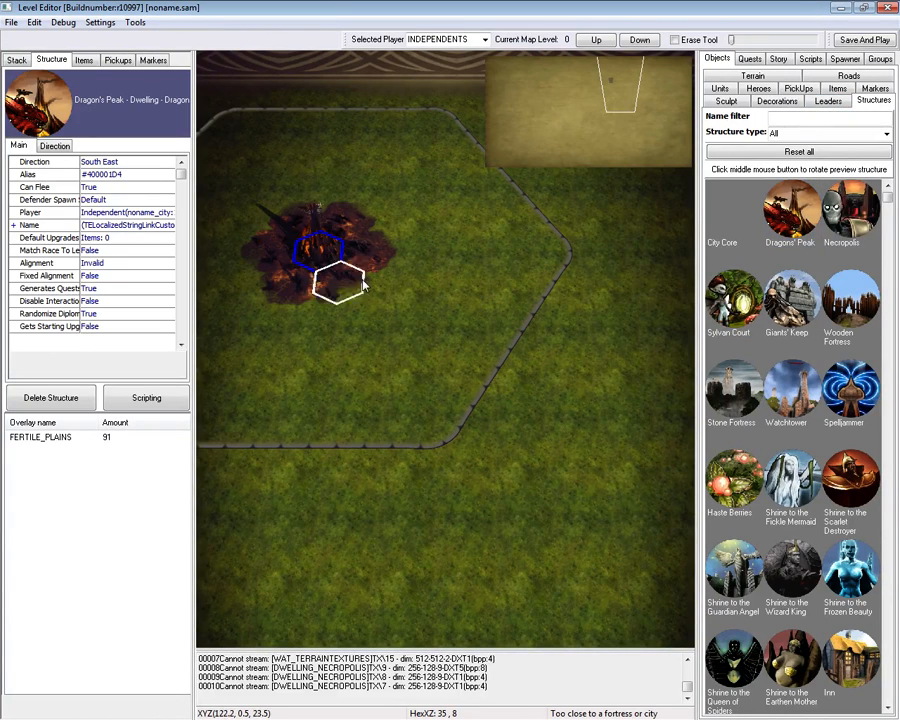
Paint Barrens 00: Rocky and then Fertile Plains 03: Mushrooms terrain on the grass just outside the dwelling's domain, and undo the mushroom painting.
click(745, 80)
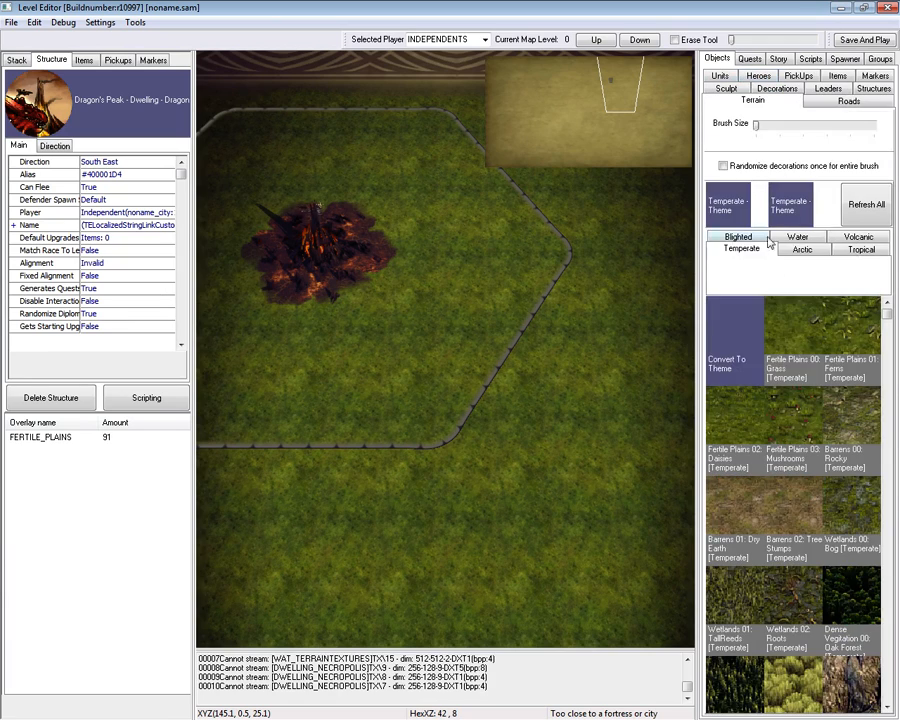
click(490, 388)
click(851, 425)
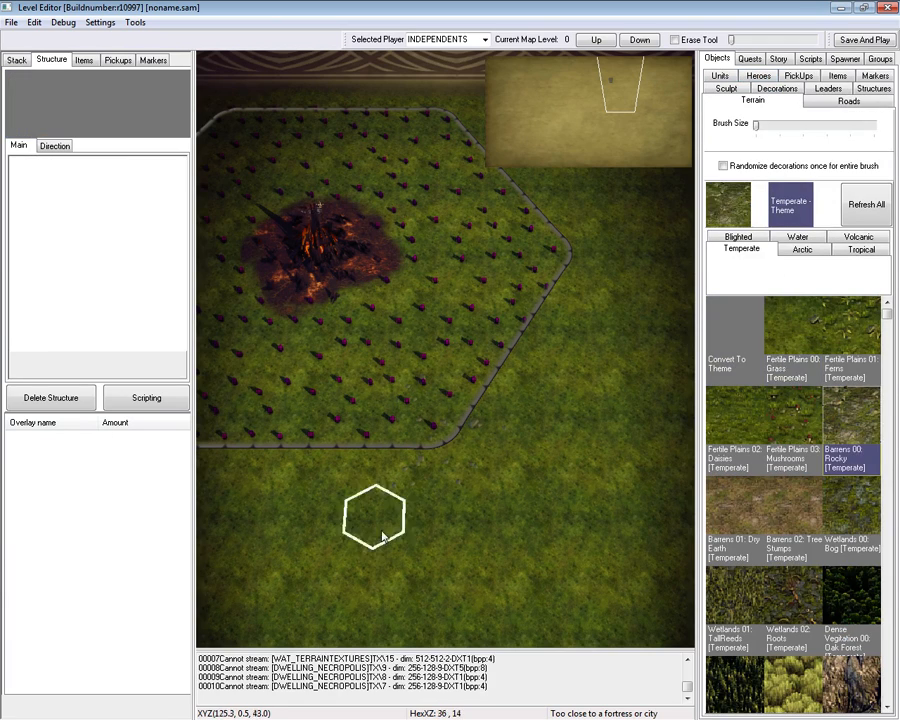
mouse_move(381, 538)
mouse_down()
mouse_move(640, 340)
mouse_move(485, 500)
mouse_up()
key(ctrl+z)
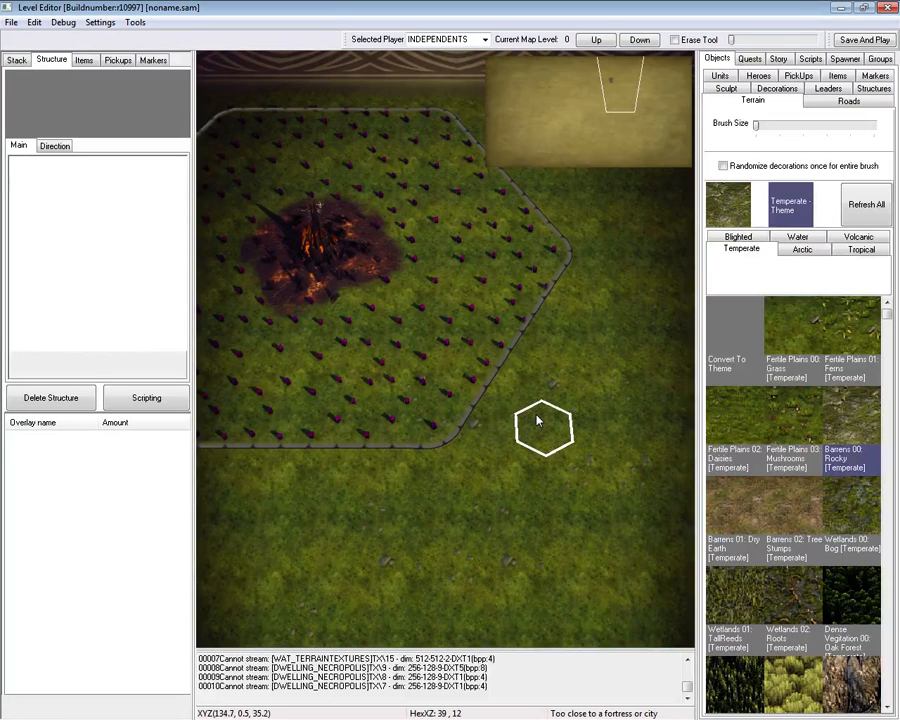
click(804, 422)
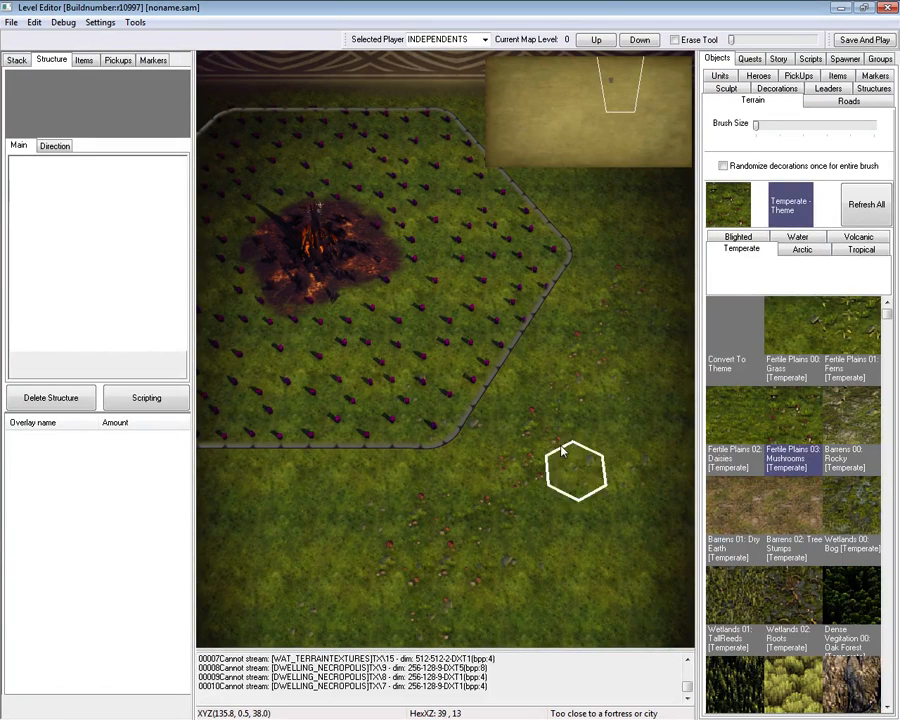
scroll(544, 508, down, 1)
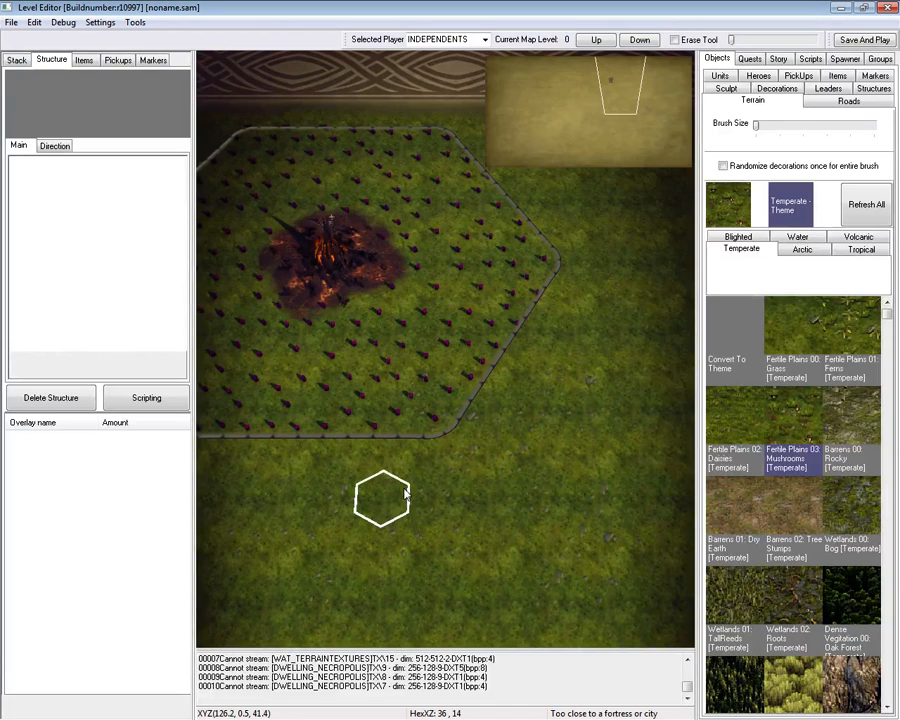
Redo the undone mushroom terrain painting stroke by stroke.
click(34, 22)
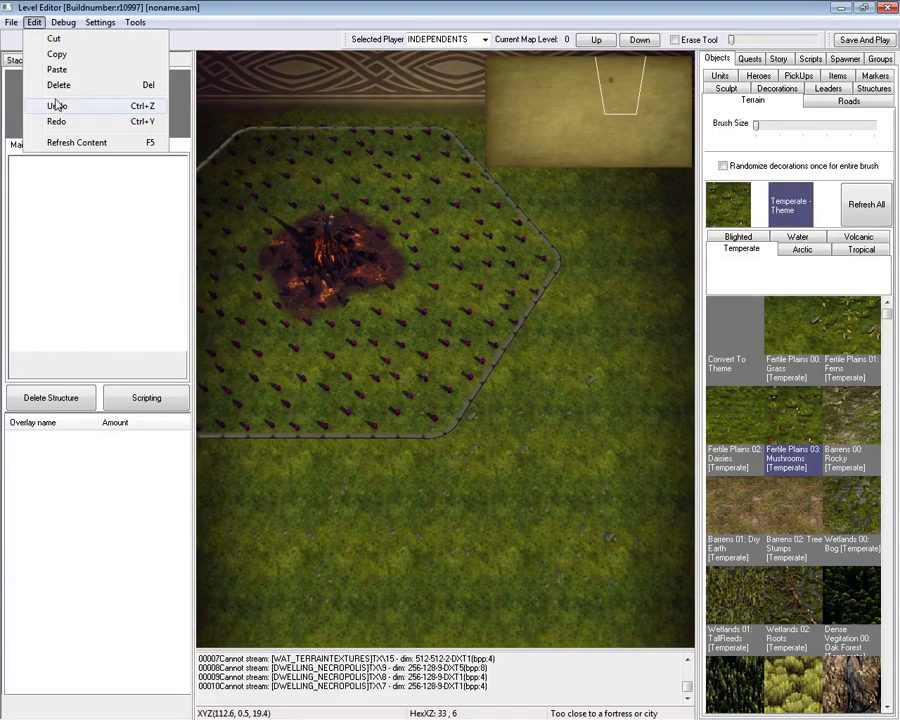
click(79, 122)
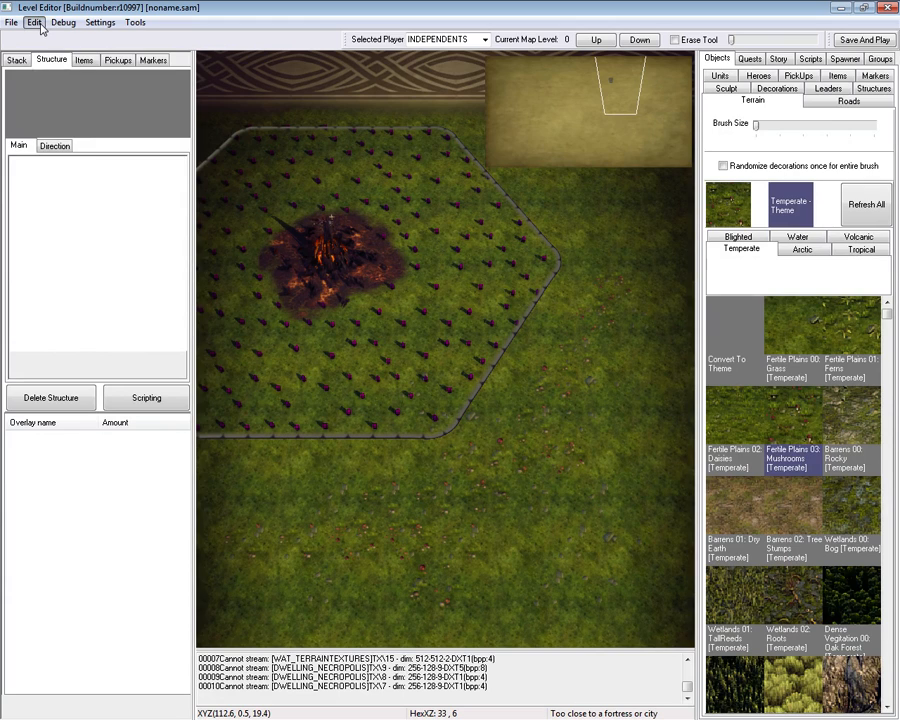
click(34, 22)
click(60, 123)
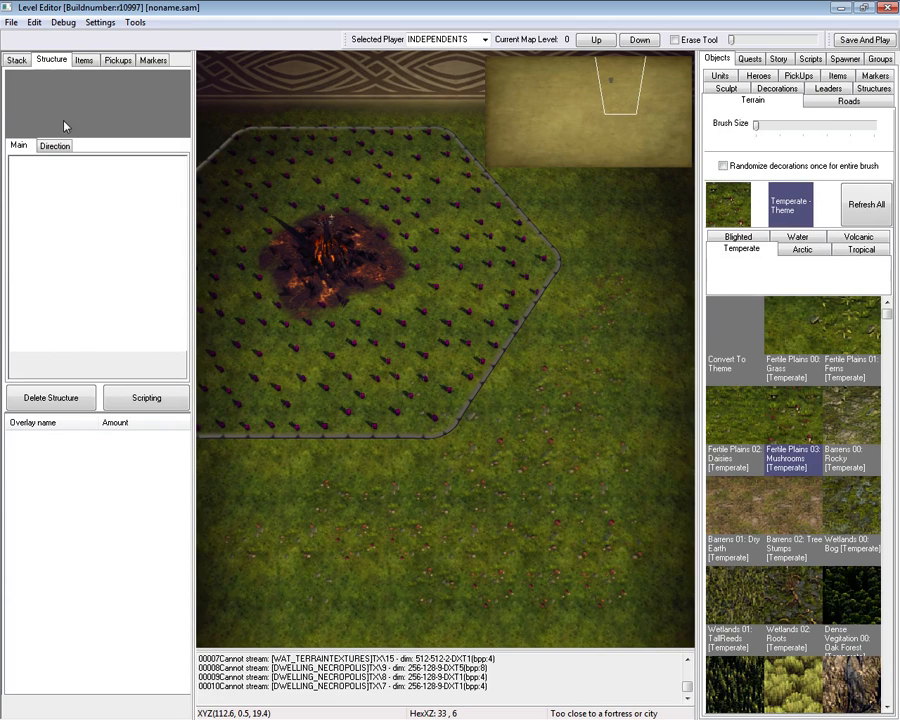
Review the editor's list of display and global hotkeys, and close it.
click(34, 22)
mouse_move(61, 21)
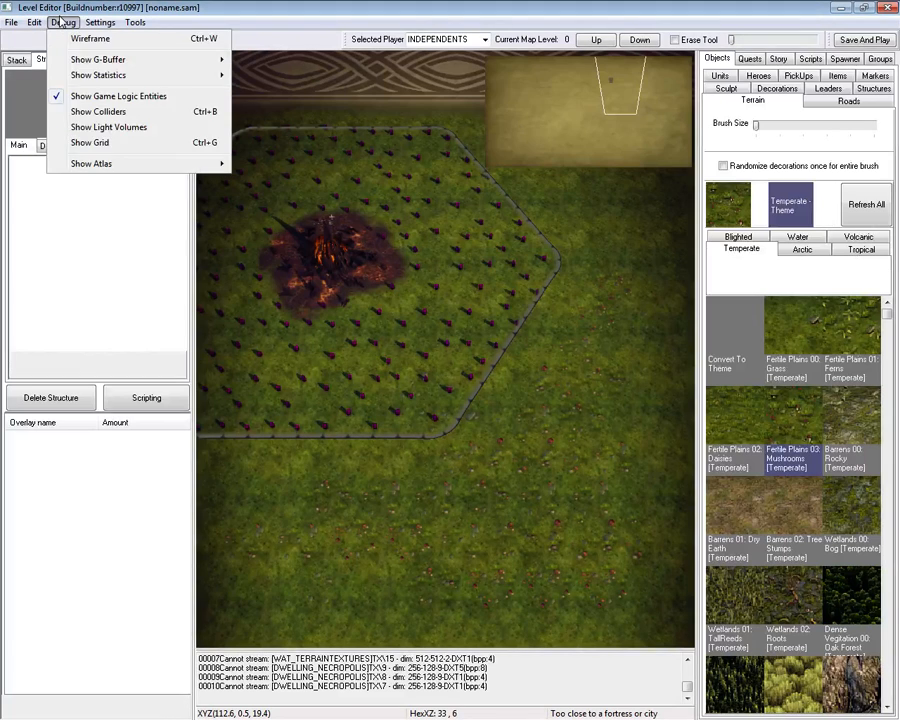
mouse_move(88, 26)
click(120, 121)
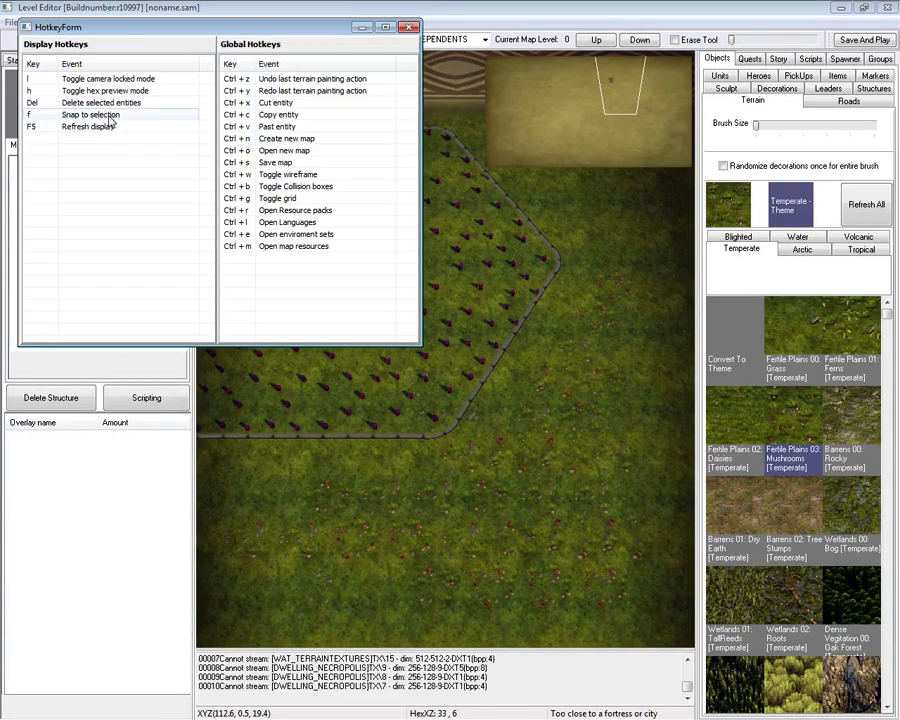
drag(202, 34, 457, 272)
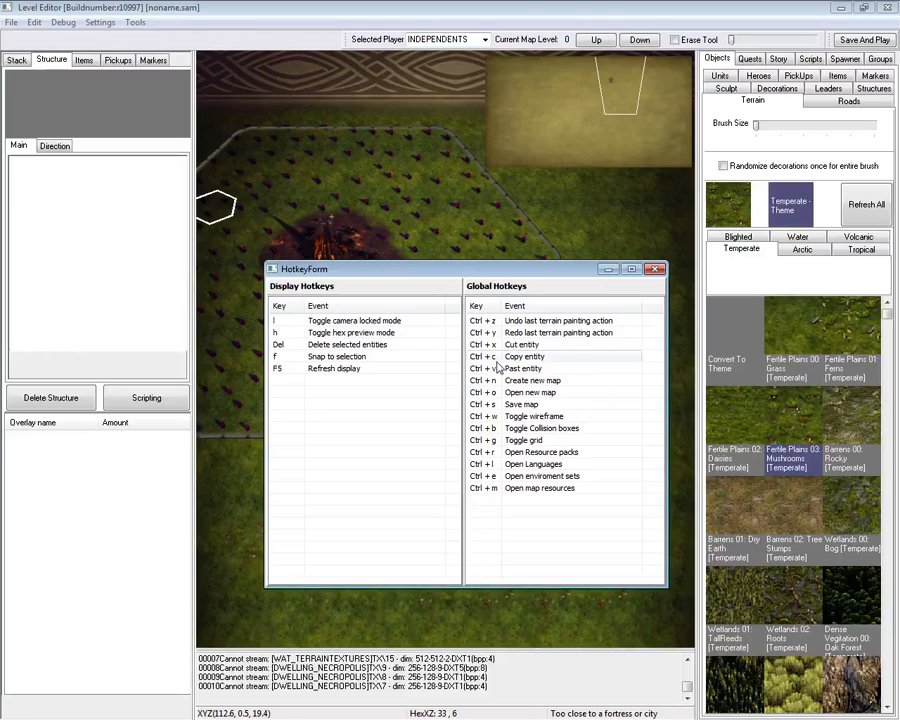
click(655, 269)
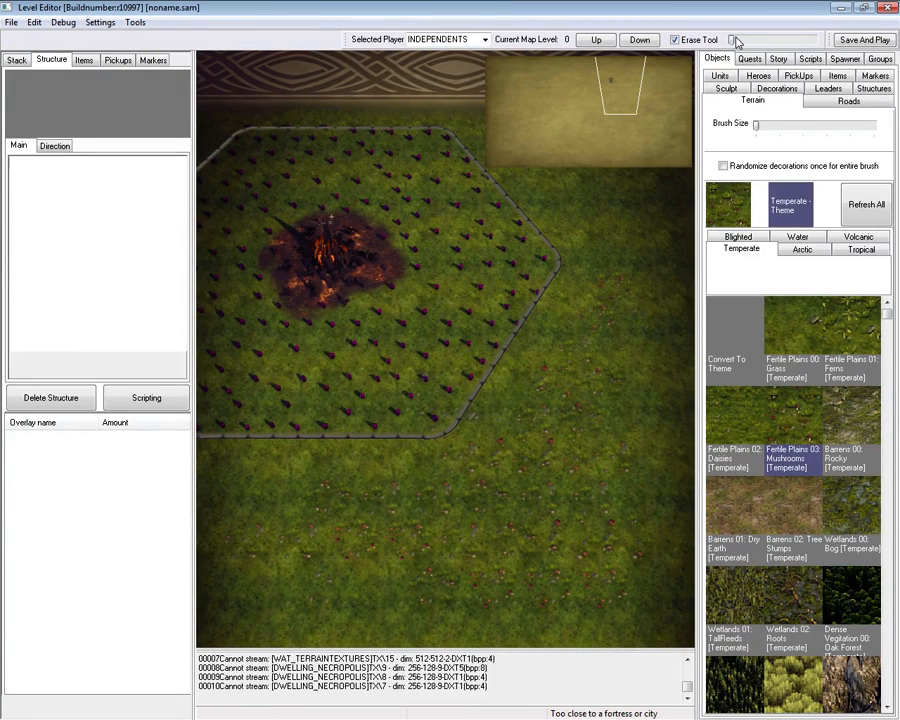
Erase the Dragons' Peak with the Erase Tool at its largest size, then reset the size to minimum and turn the tool off.
drag(733, 40, 816, 41)
click(494, 209)
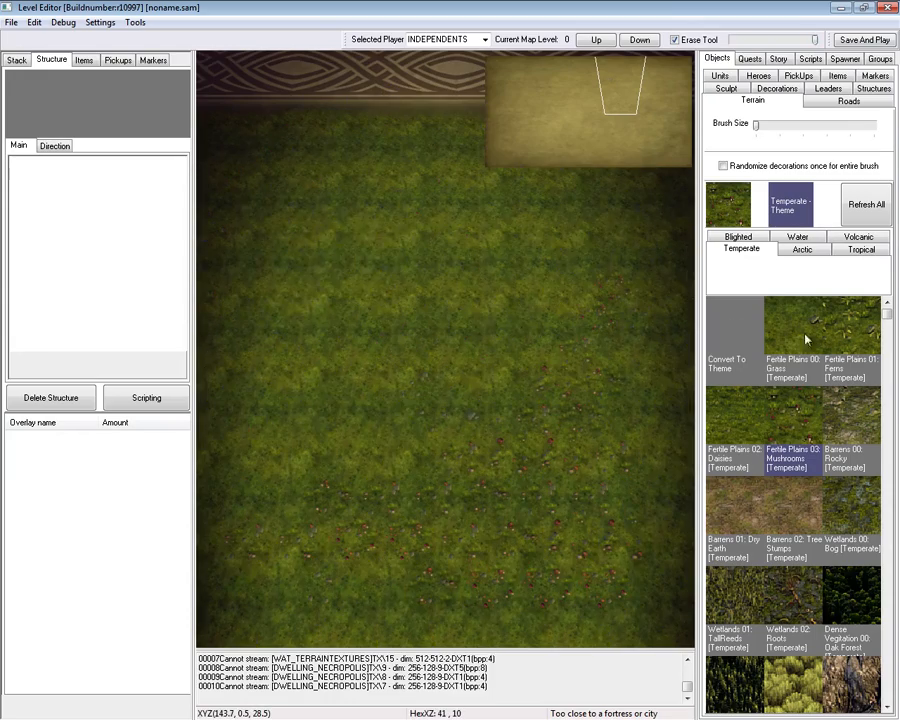
drag(816, 41, 713, 45)
click(676, 40)
Review the available debug display options, including those for the atlas.
click(64, 23)
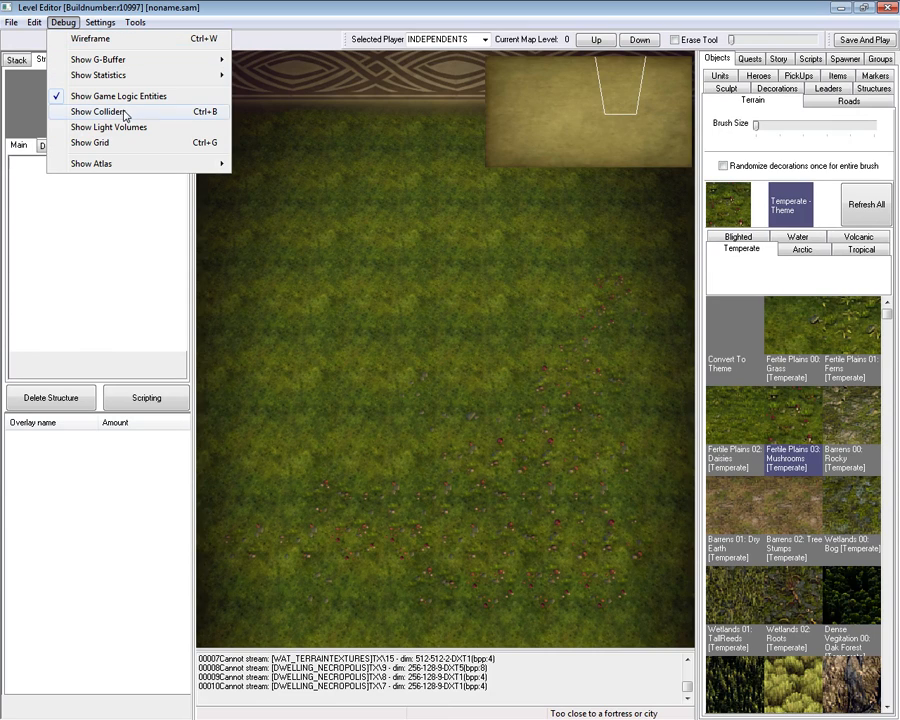
mouse_move(92, 24)
mouse_move(60, 22)
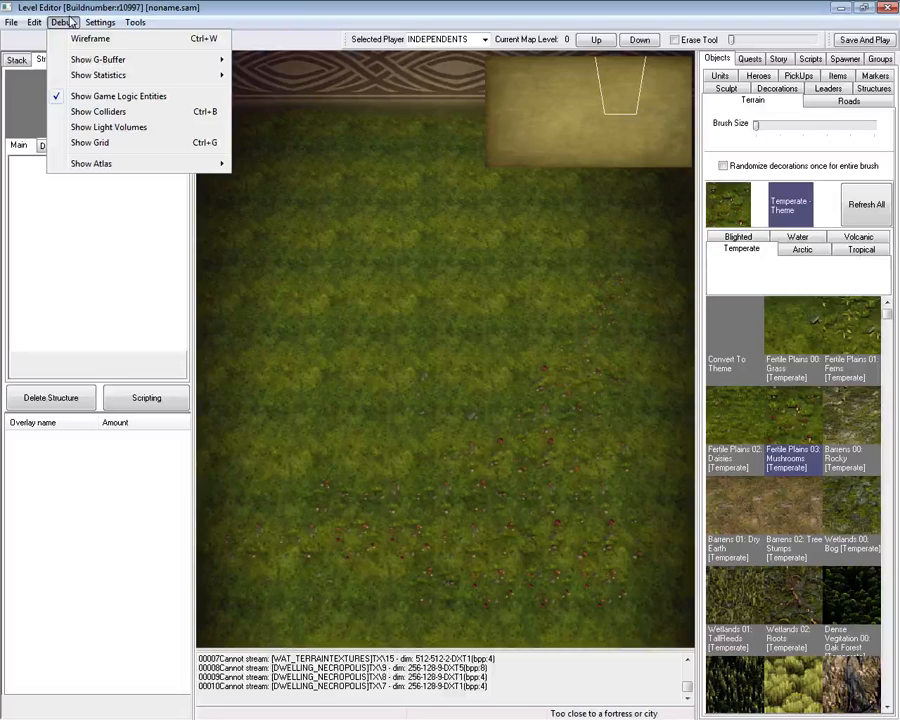
mouse_move(137, 173)
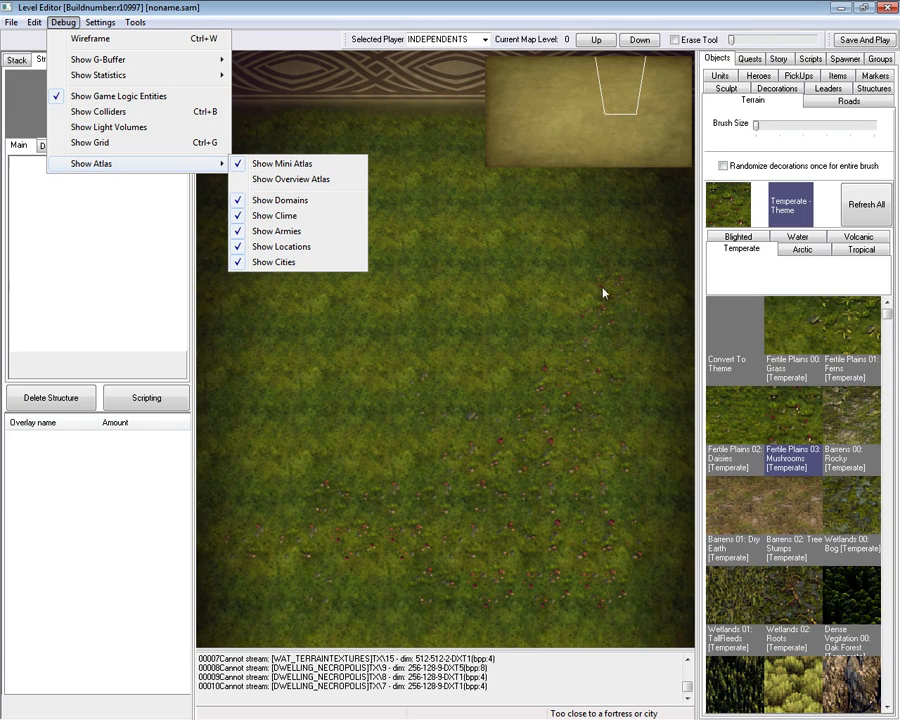
Hide the Mini Atlas and look over the terrain without it.
click(300, 163)
click(63, 22)
mouse_move(100, 163)
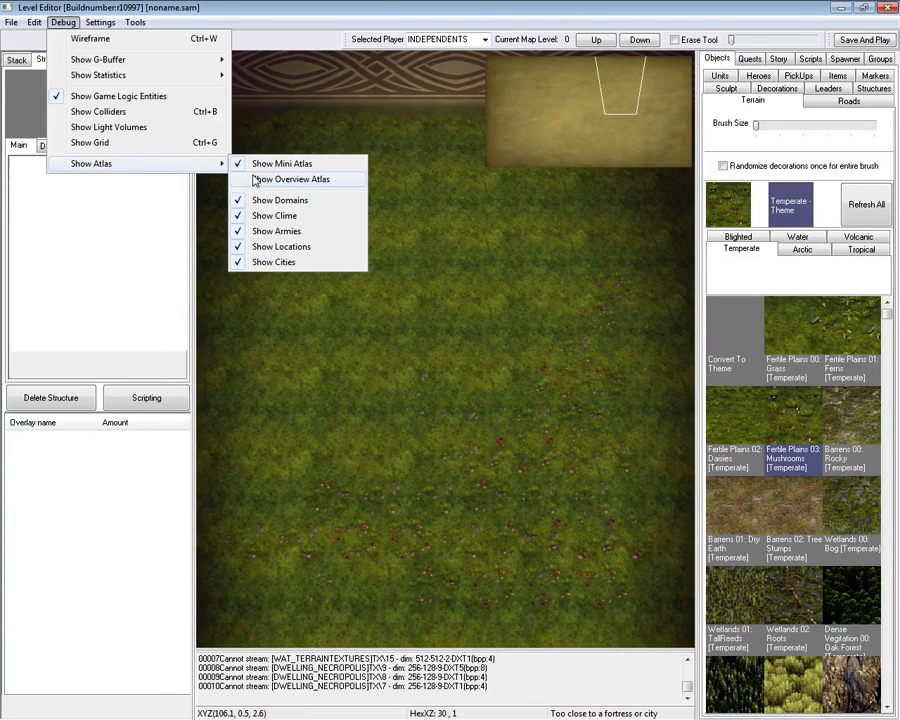
click(254, 165)
key(Right)
key(Up)
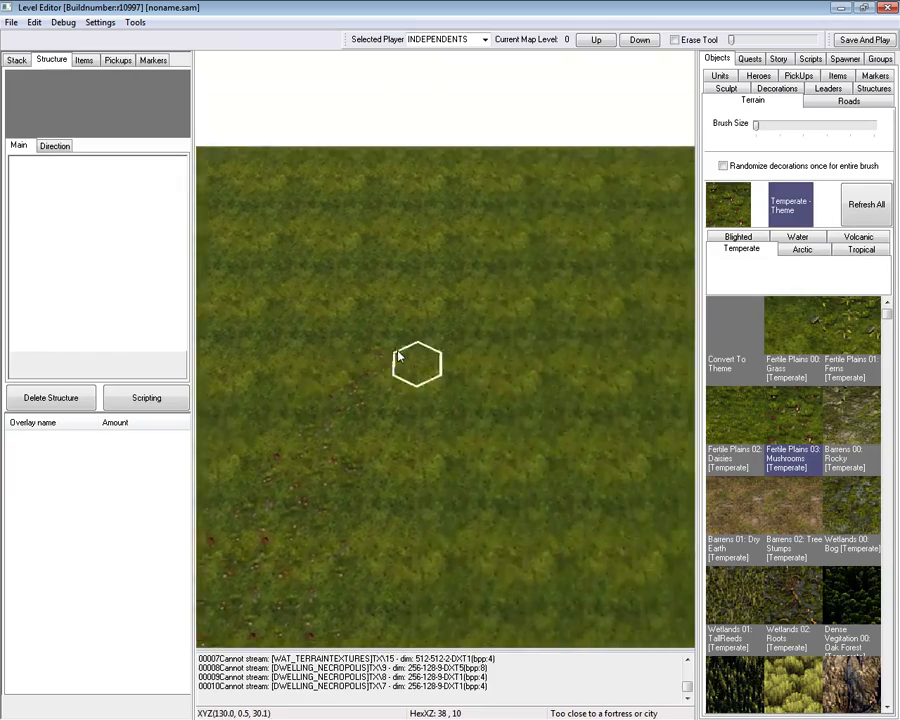
key(Down)
key(Left)
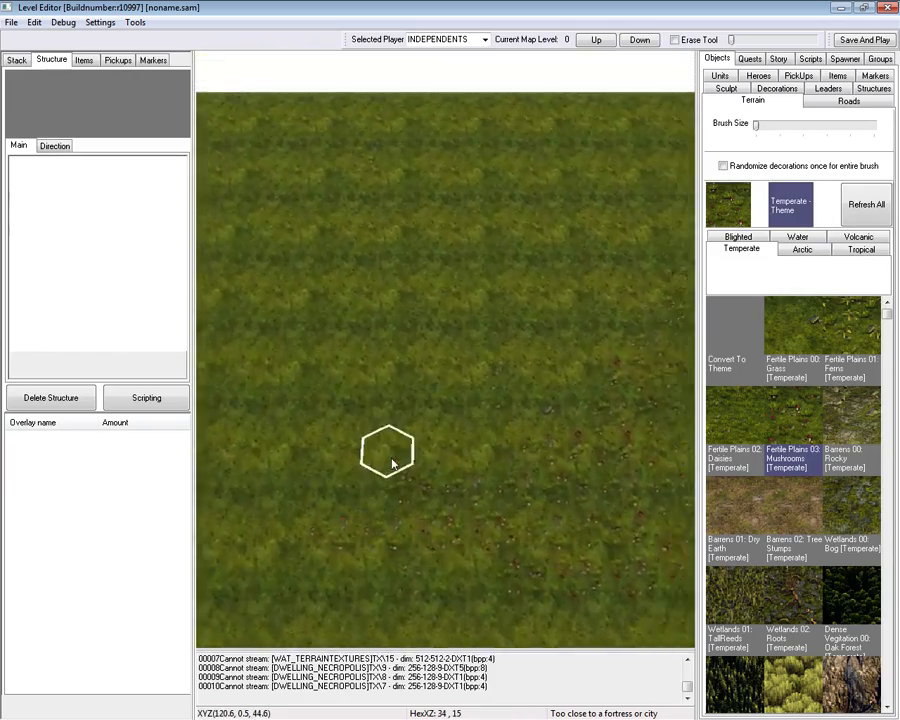
scroll(394, 464, down, 5)
scroll(396, 462, up, 5)
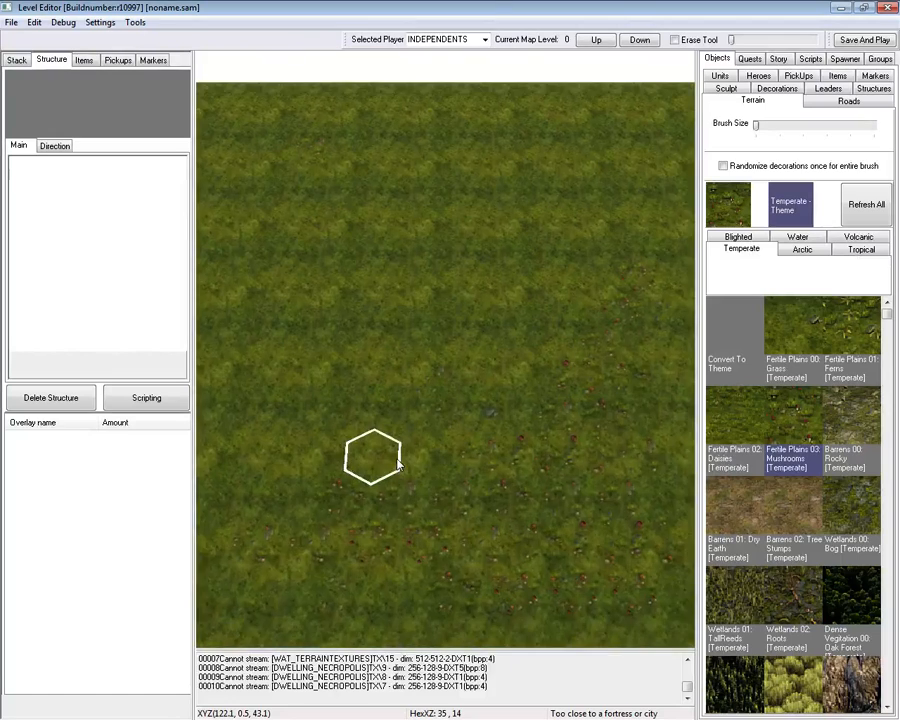
Turn the Mini Atlas back on and display the Overview Atlas across the map.
click(63, 22)
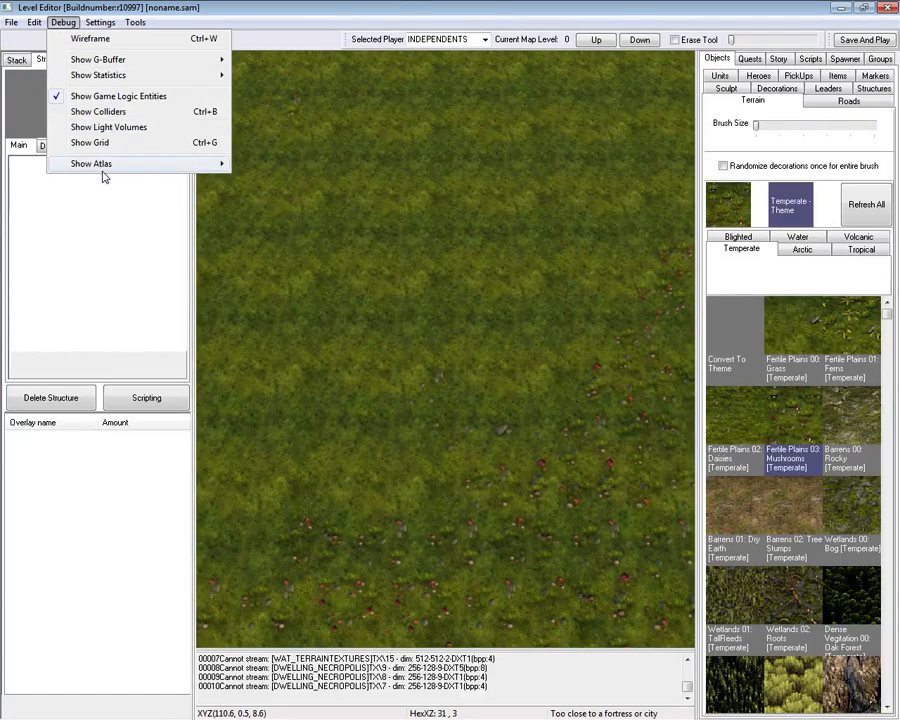
mouse_move(104, 167)
click(280, 165)
click(63, 22)
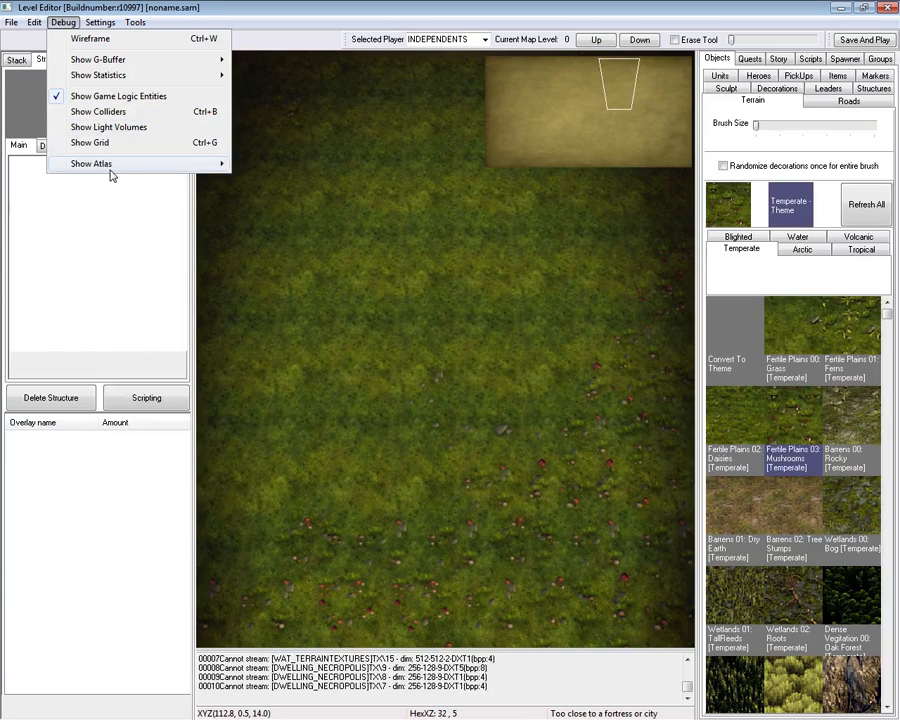
click(269, 180)
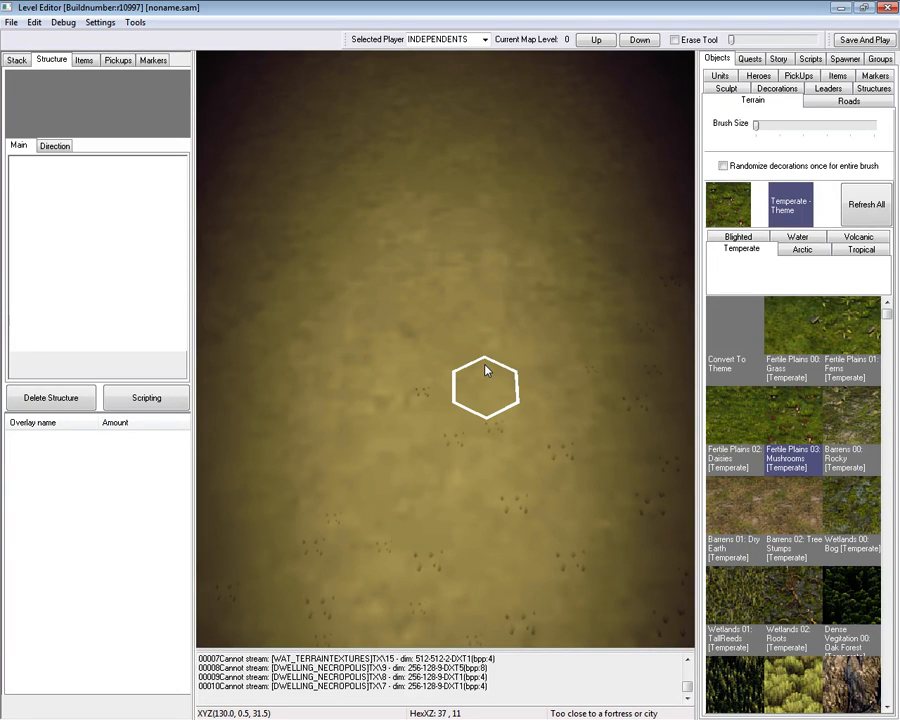
scroll(455, 346, down, 5)
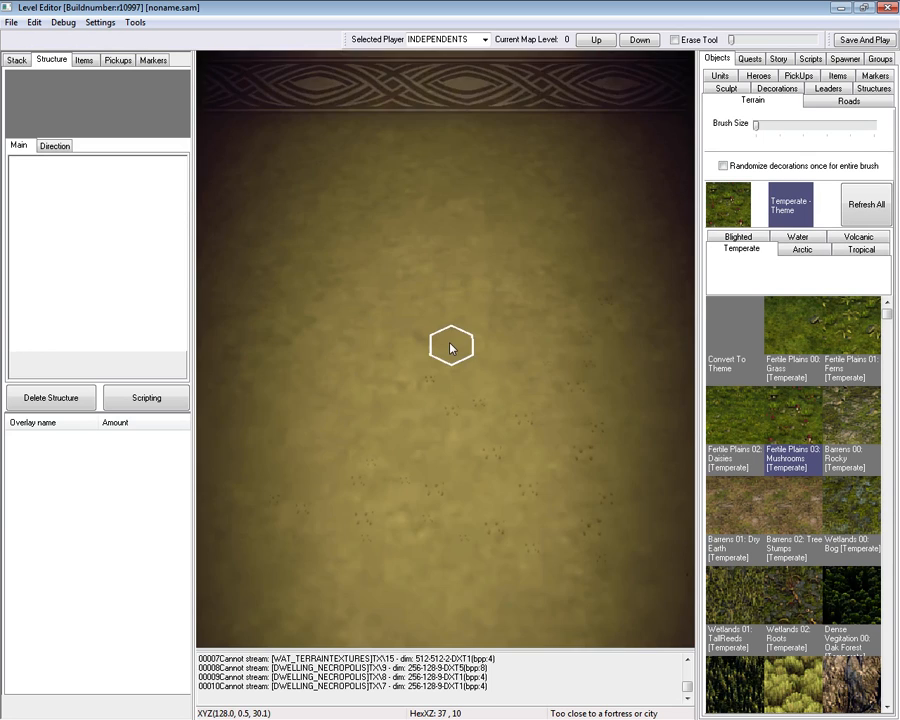
Toggle the Overview Atlas display and examine the atlas view of the map at closer and wider zoom.
scroll(450, 347, up, 5)
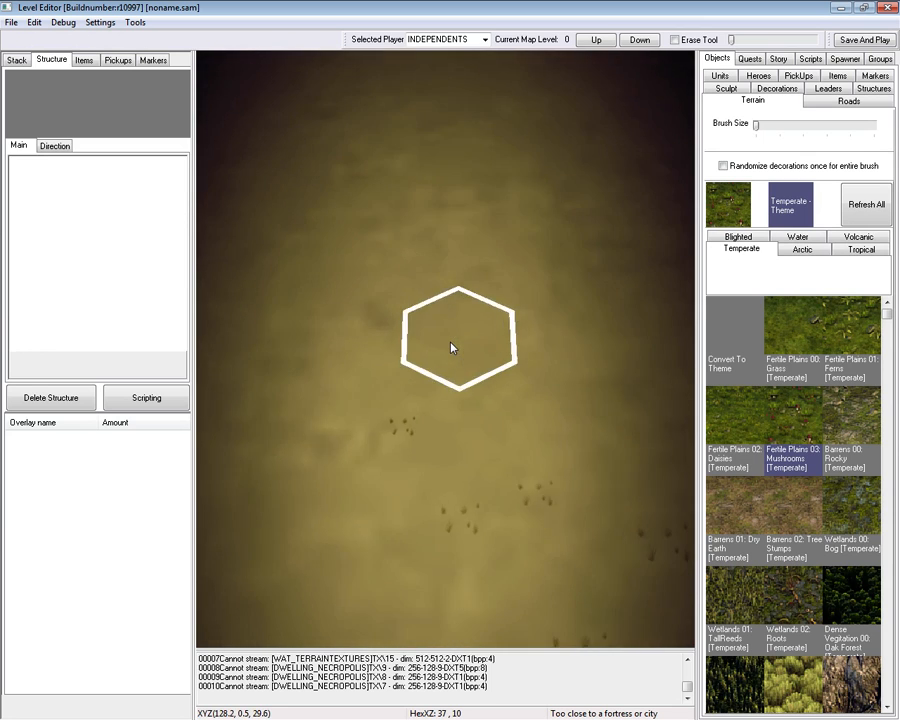
click(62, 22)
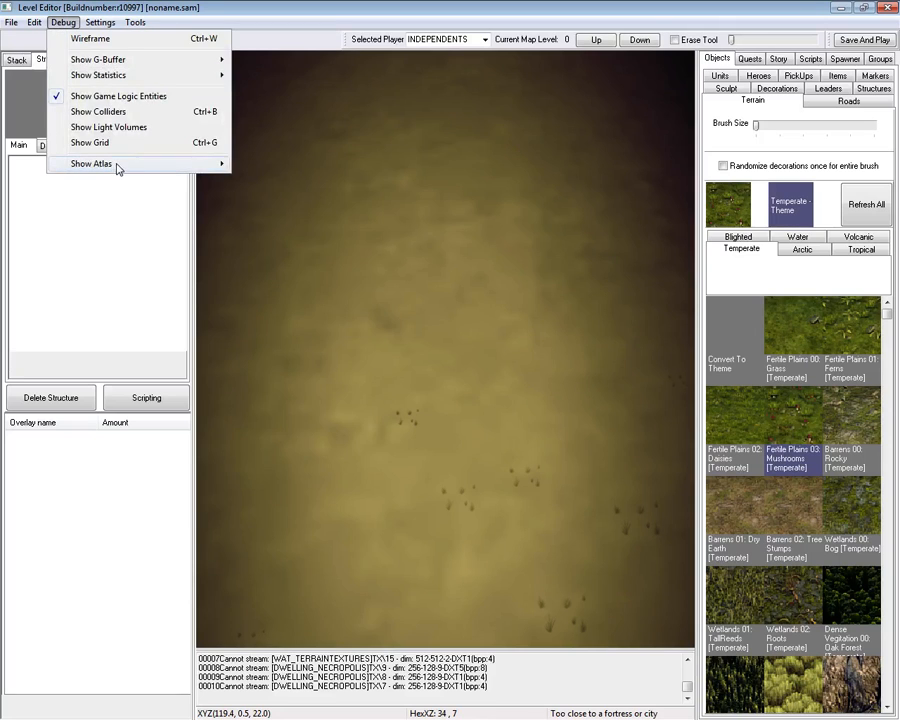
mouse_move(117, 165)
click(256, 178)
scroll(432, 357, down, 5)
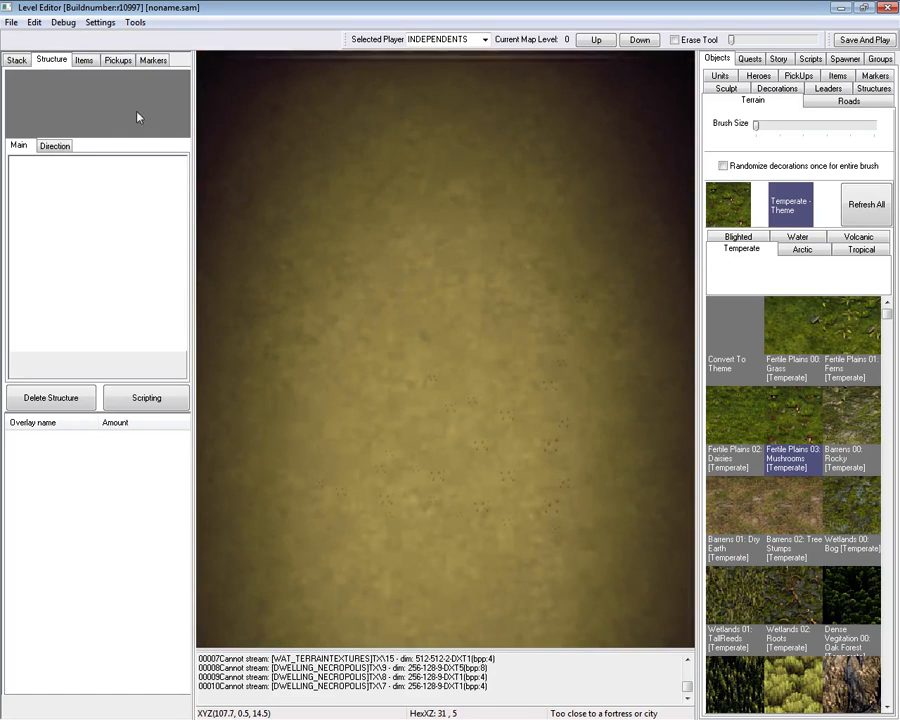
click(62, 22)
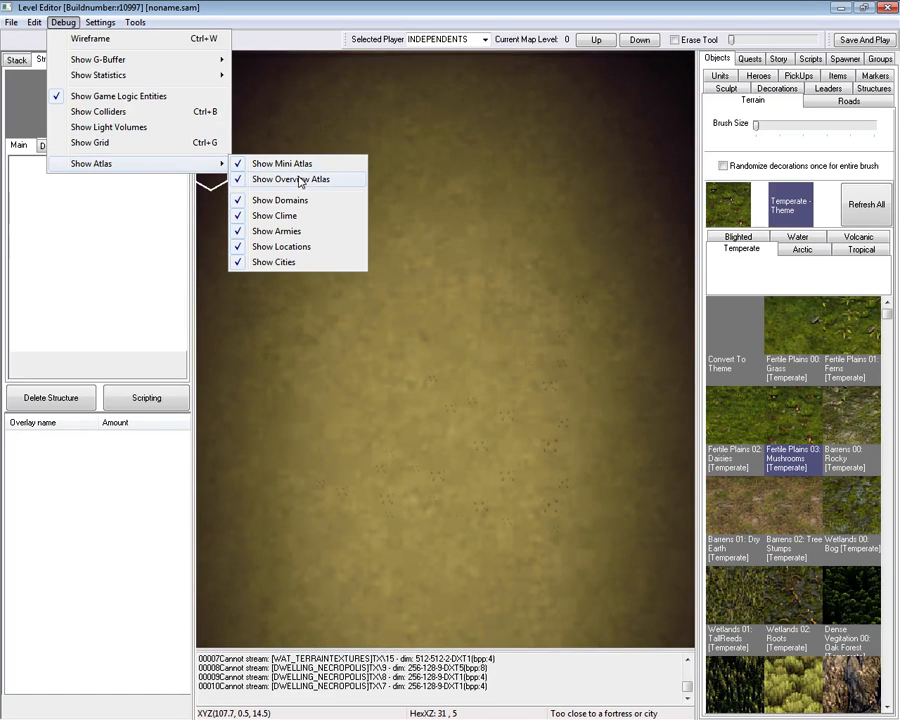
click(298, 180)
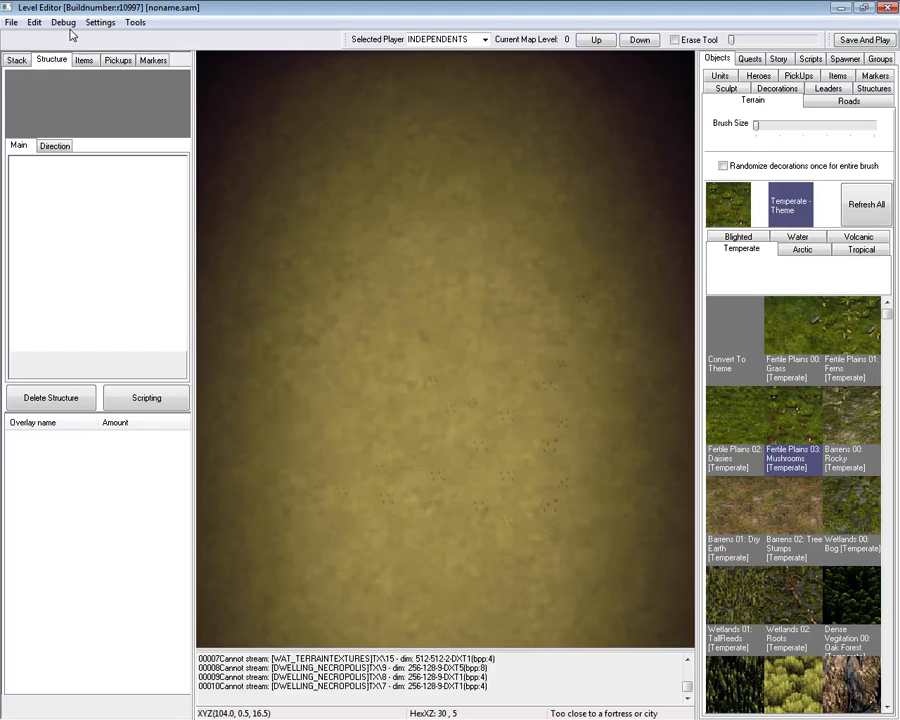
scroll(449, 440, up, 5)
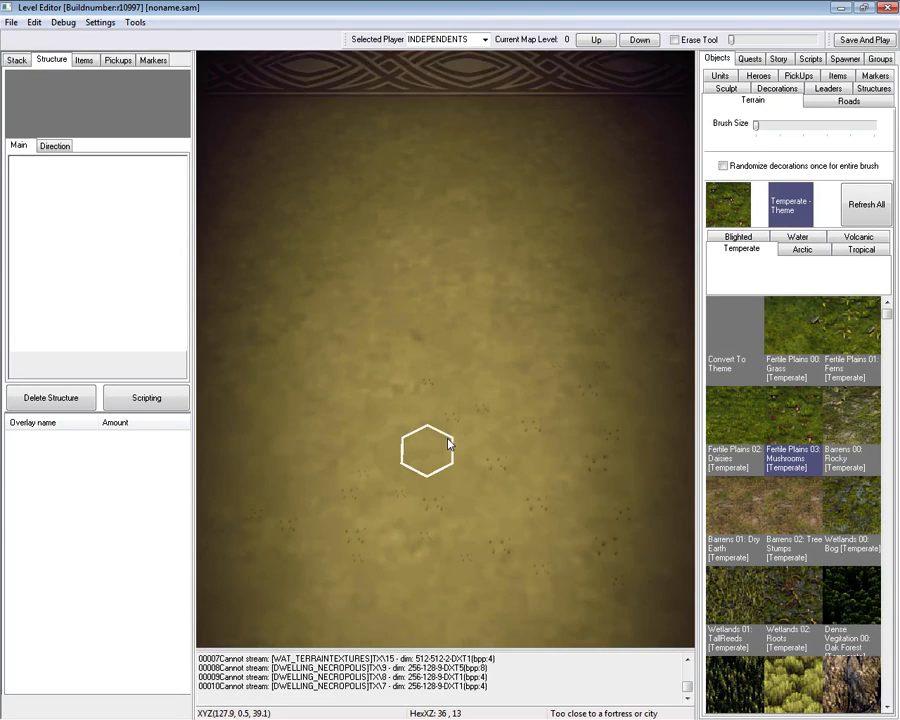
Turn off the Overview Atlas to return to the normal terrain view.
click(63, 22)
mouse_move(215, 163)
click(322, 183)
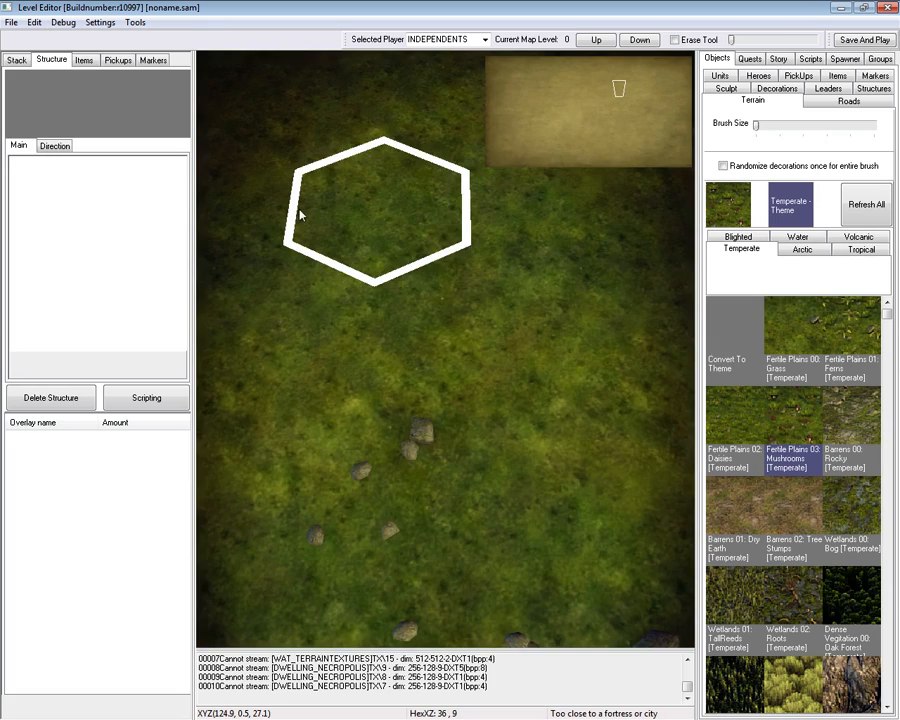
scroll(398, 392, down, 3)
scroll(398, 395, down, 2)
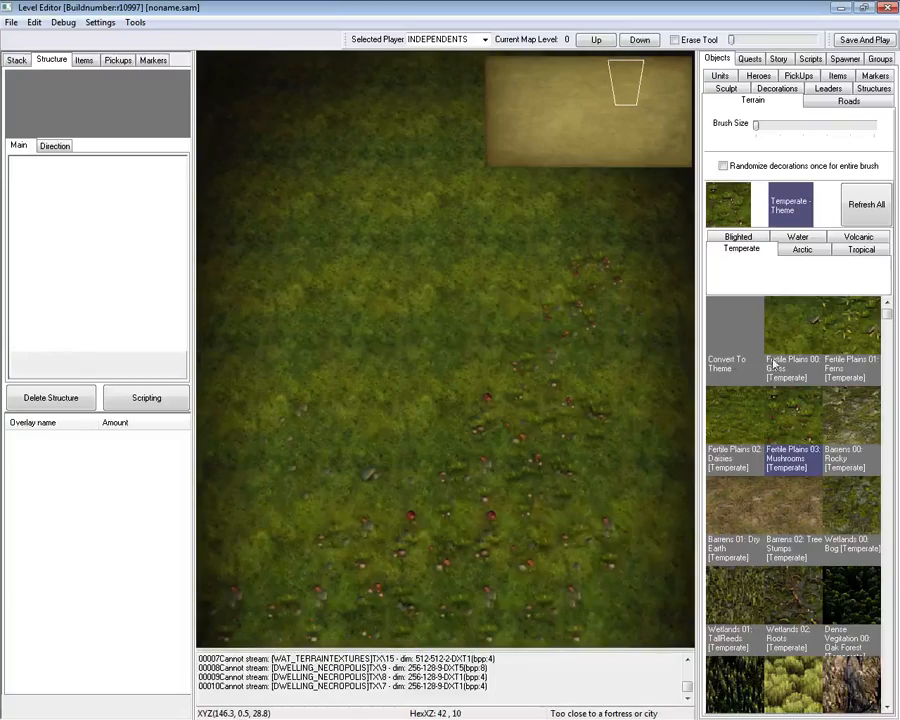
Paint Fertile Plains 00: Grass over the mushroom terrain with a larger brush, then reset the brush to its smallest size.
drag(756, 124, 849, 124)
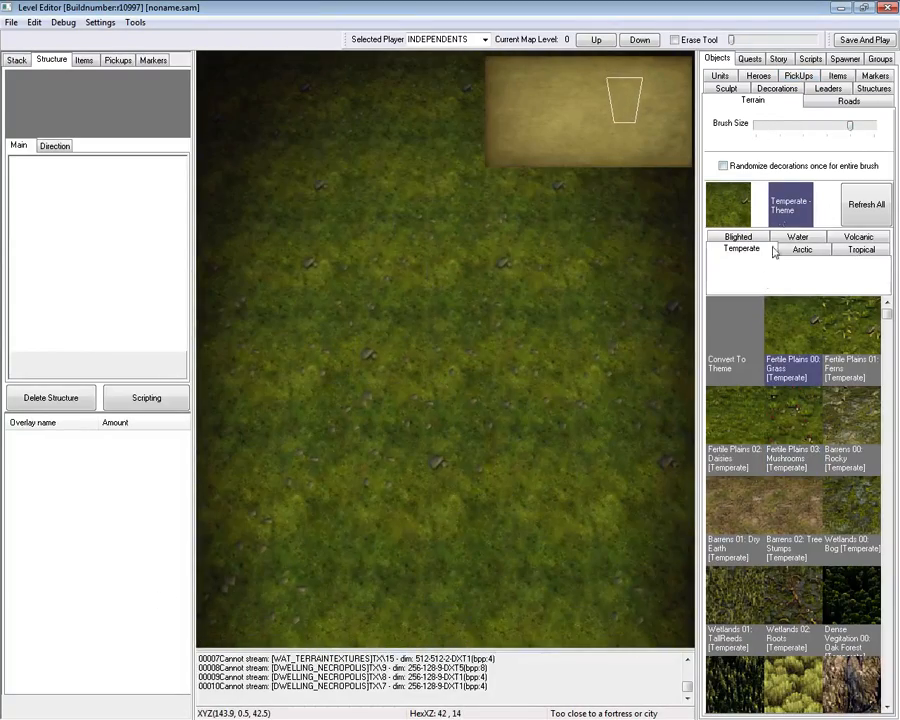
right_click(250, 225)
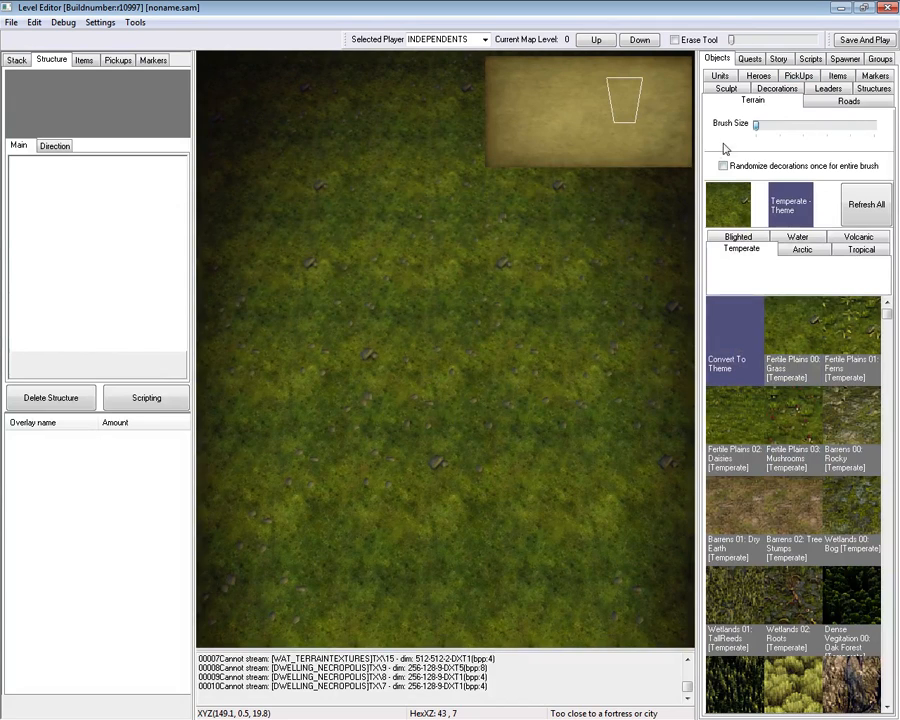
Open the Map Settings and move the dialog slightly upward.
click(36, 22)
mouse_move(59, 25)
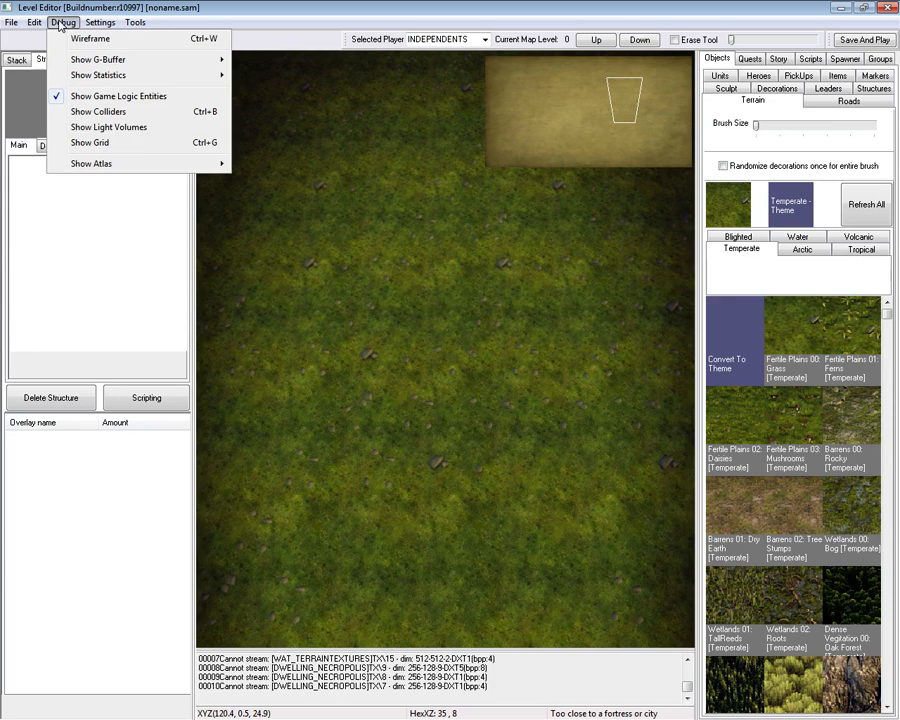
mouse_move(100, 164)
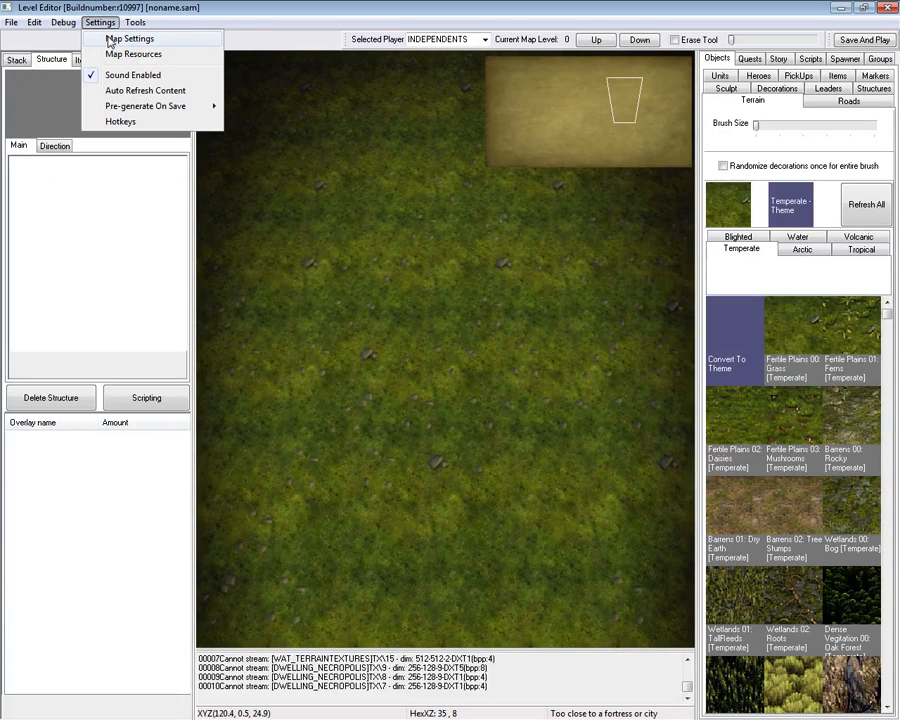
click(110, 40)
drag(416, 175, 429, 137)
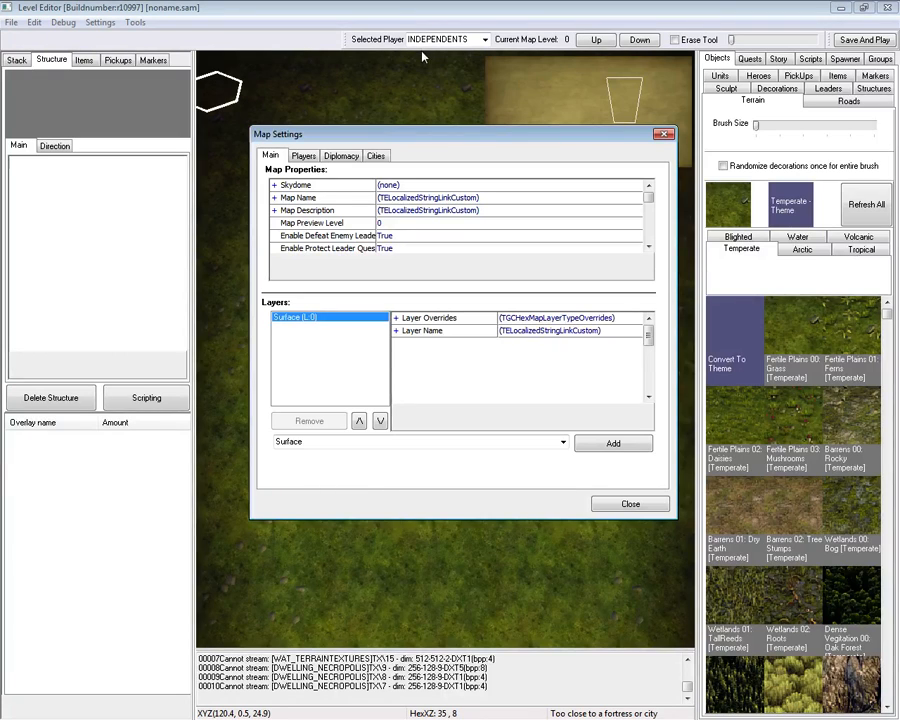
Set the map's Skydome category to Skydome and check which skydome resources are available.
double_click(282, 186)
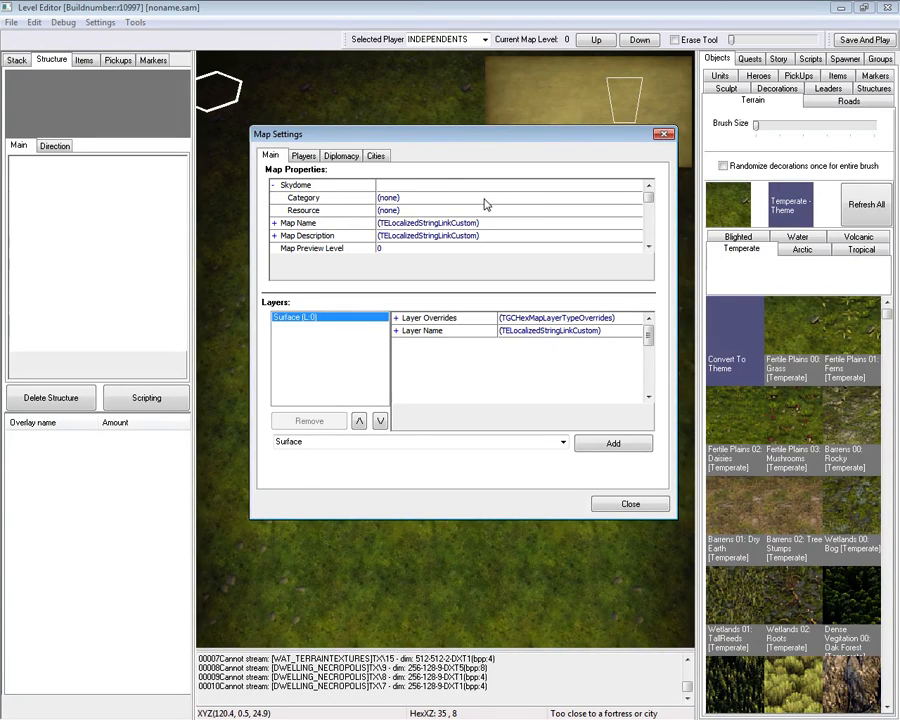
click(640, 197)
click(636, 198)
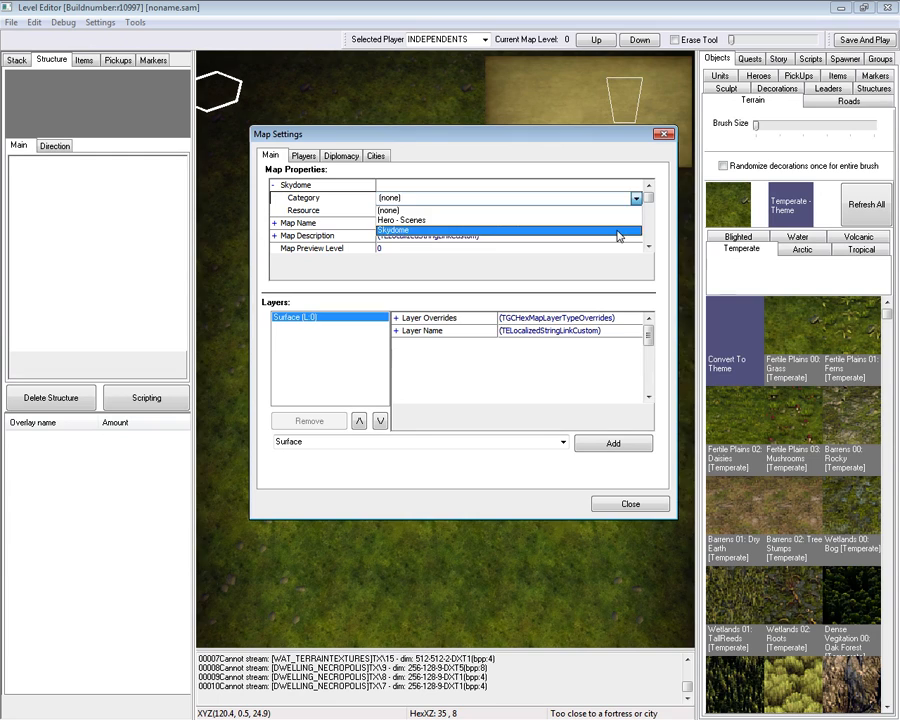
click(619, 231)
click(636, 210)
click(636, 211)
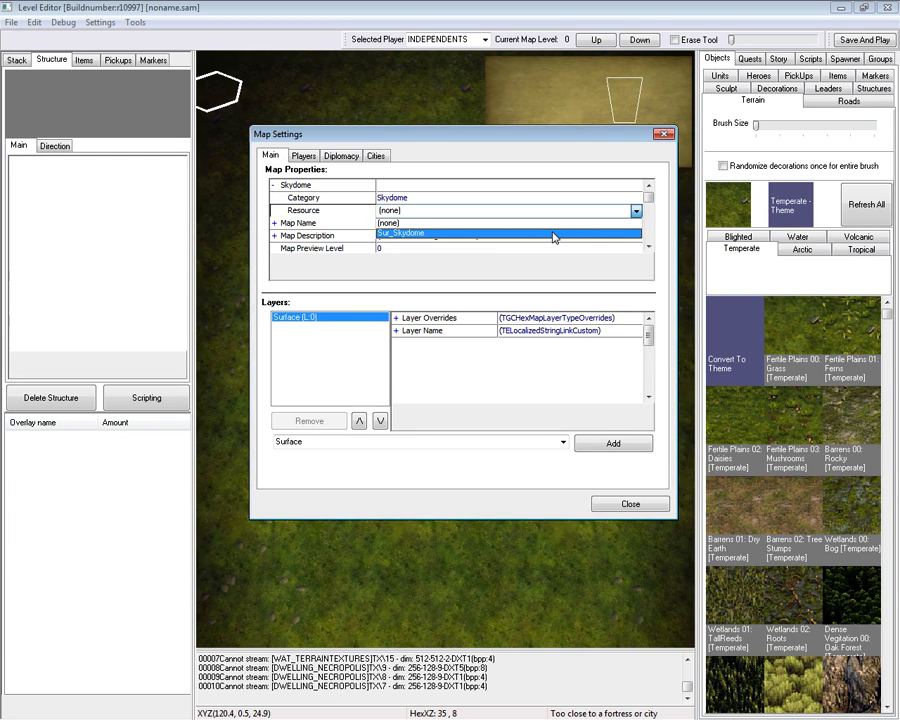
click(640, 211)
Set the custom map name to "best map Ever!!!! :(" and the custom map description to "The best map in the world!!! :D YAY".
click(275, 223)
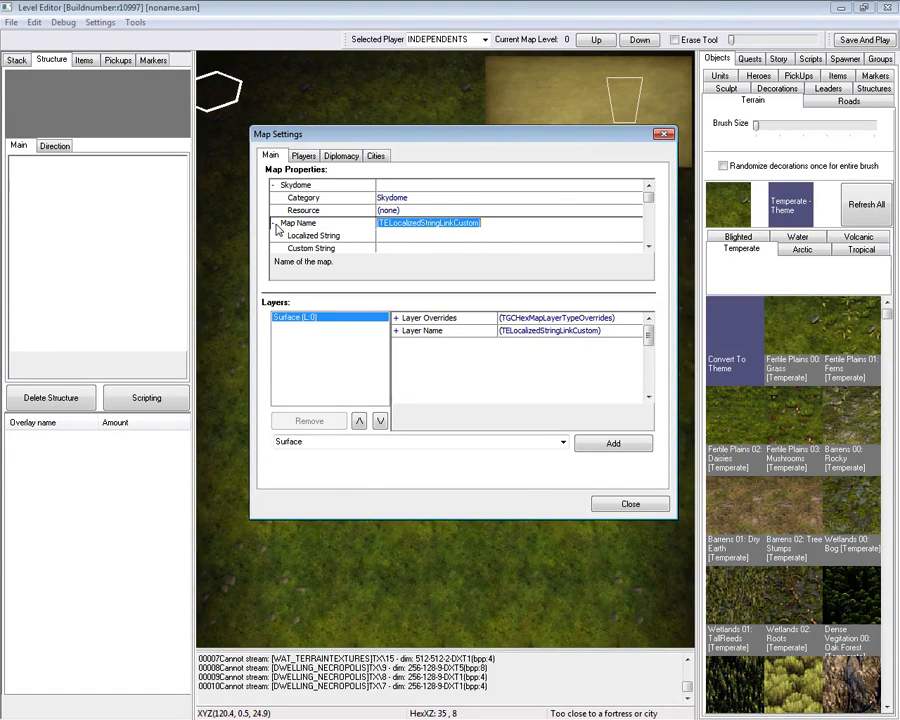
click(413, 248)
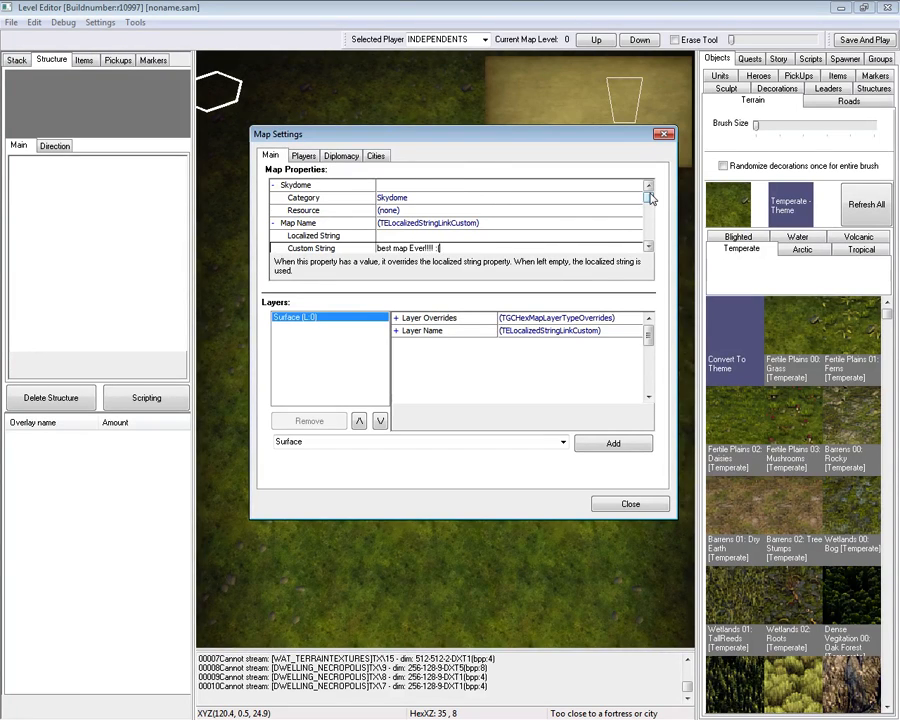
scroll(649, 192, down, 1)
click(274, 236)
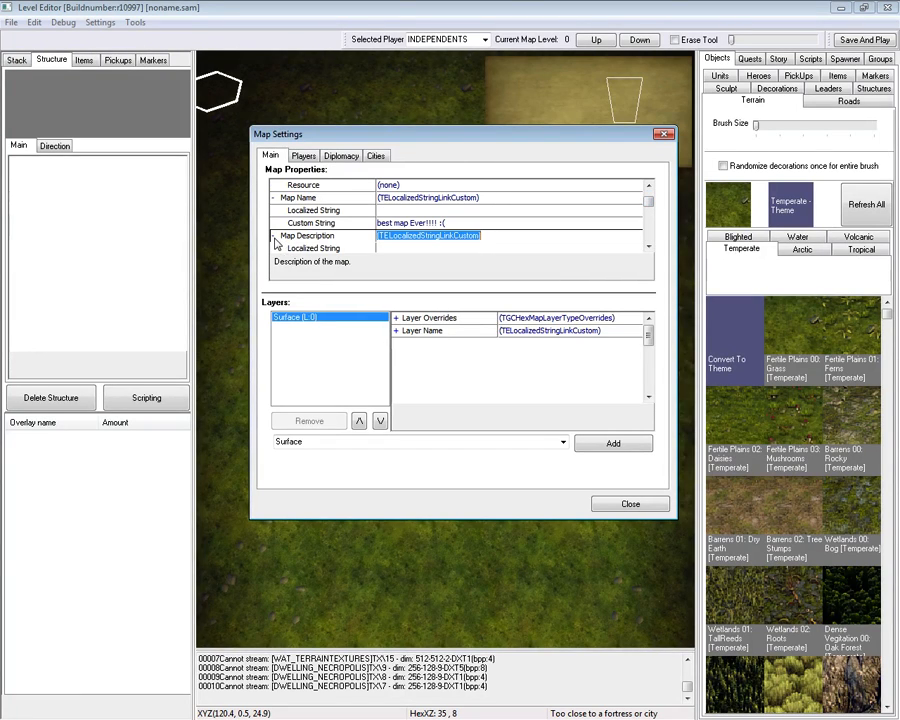
click(384, 248)
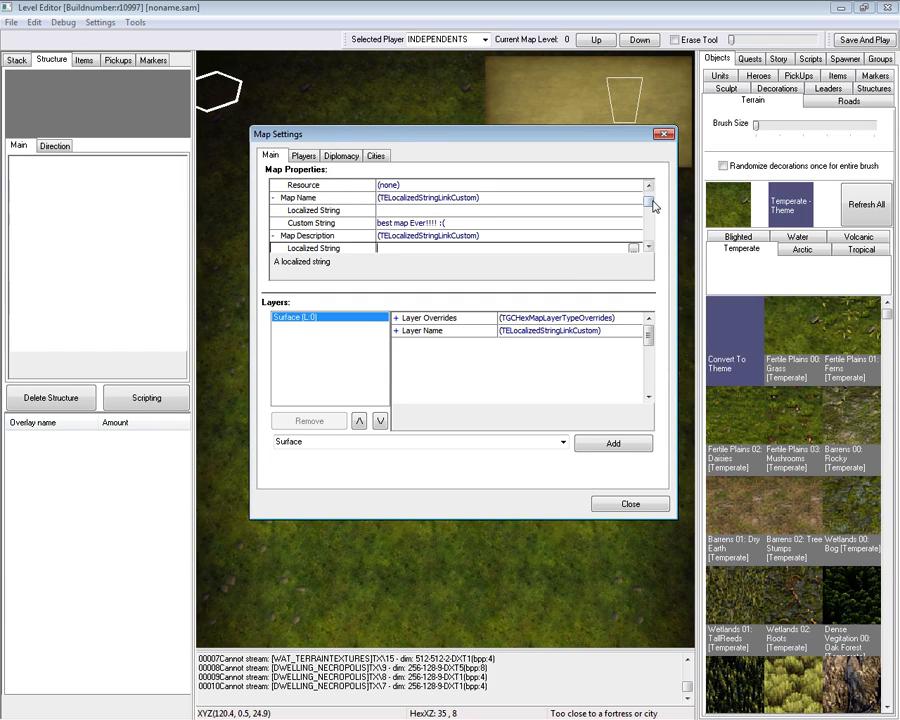
scroll(651, 203, down, 2)
click(449, 210)
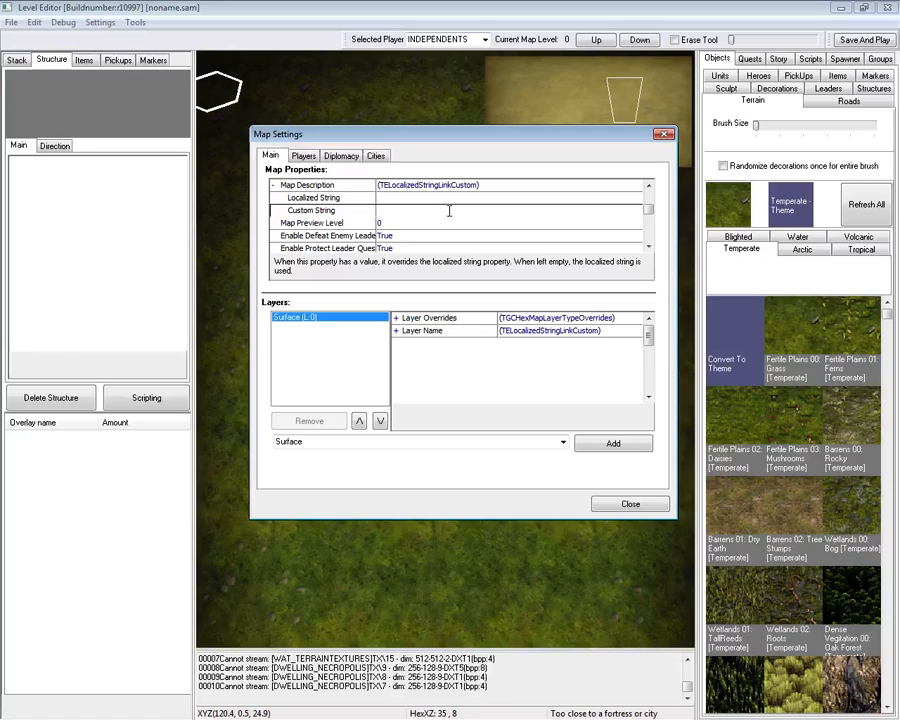
text(The best map in the world!!! :D YAY)
click(365, 223)
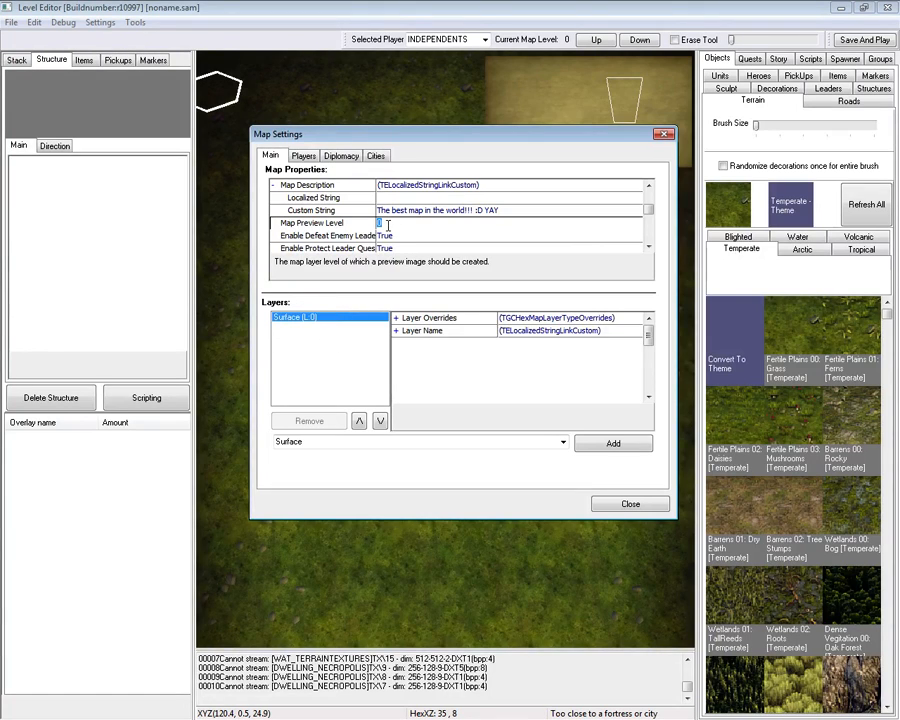
Add a second Surface layer to the map and switch to it.
click(613, 443)
click(283, 318)
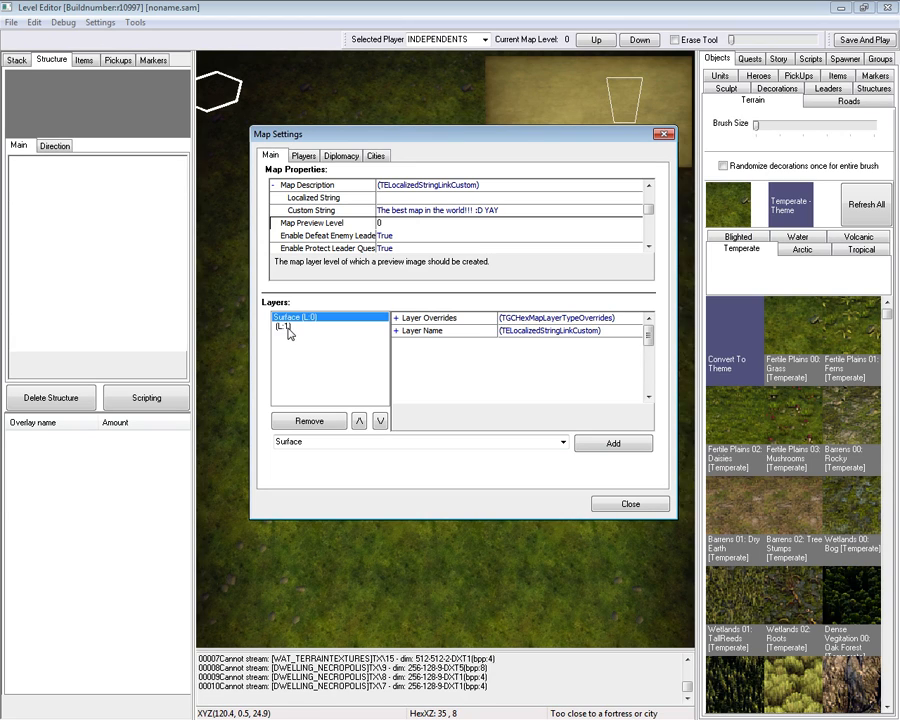
click(287, 329)
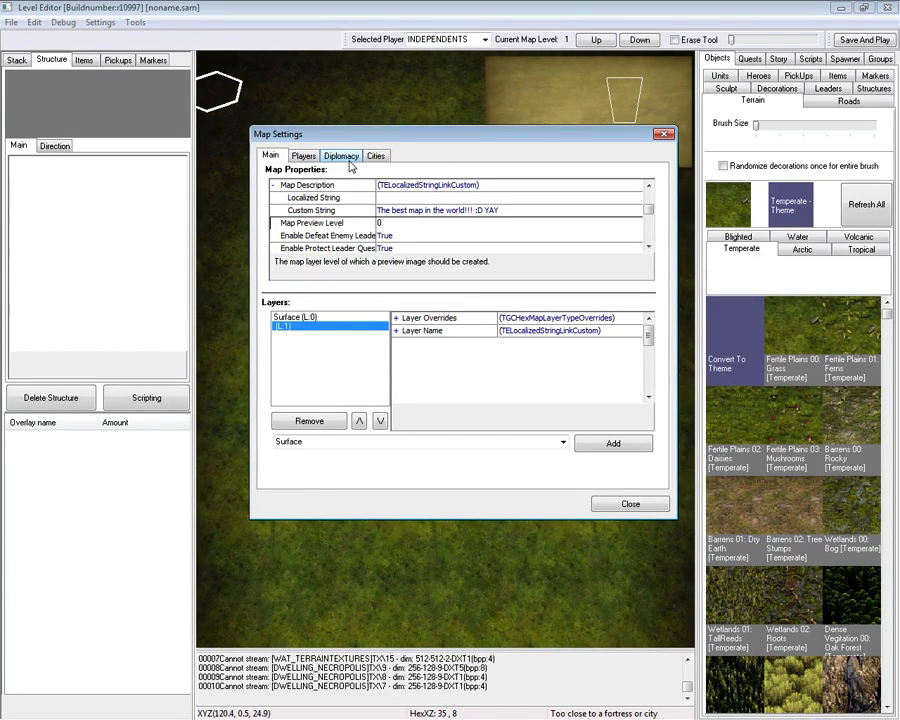
Add an Underground layer to the map and compare it with the second surface layer.
click(545, 442)
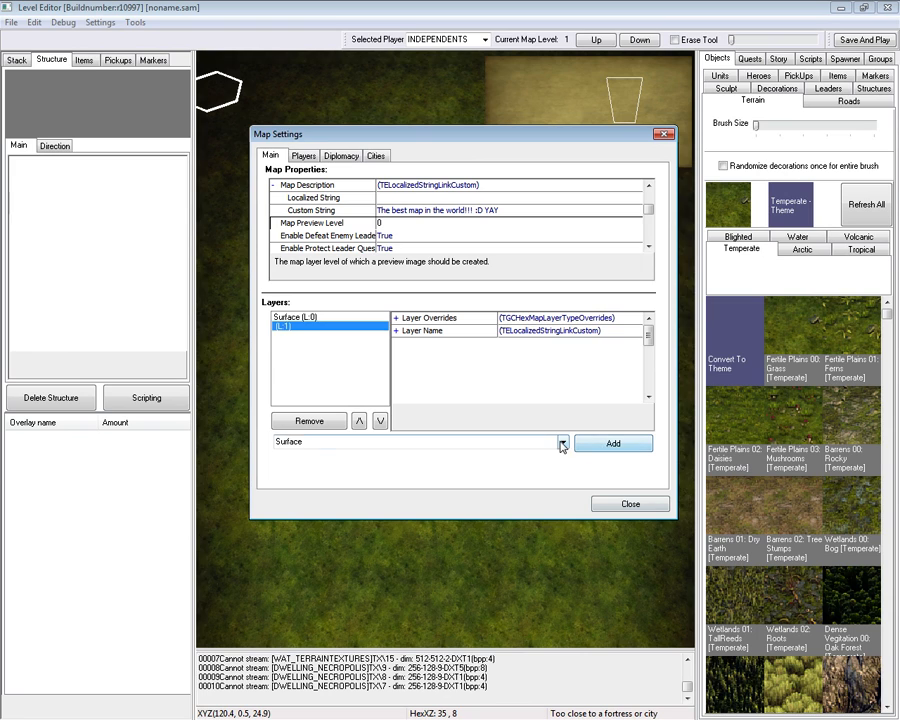
click(534, 466)
click(607, 446)
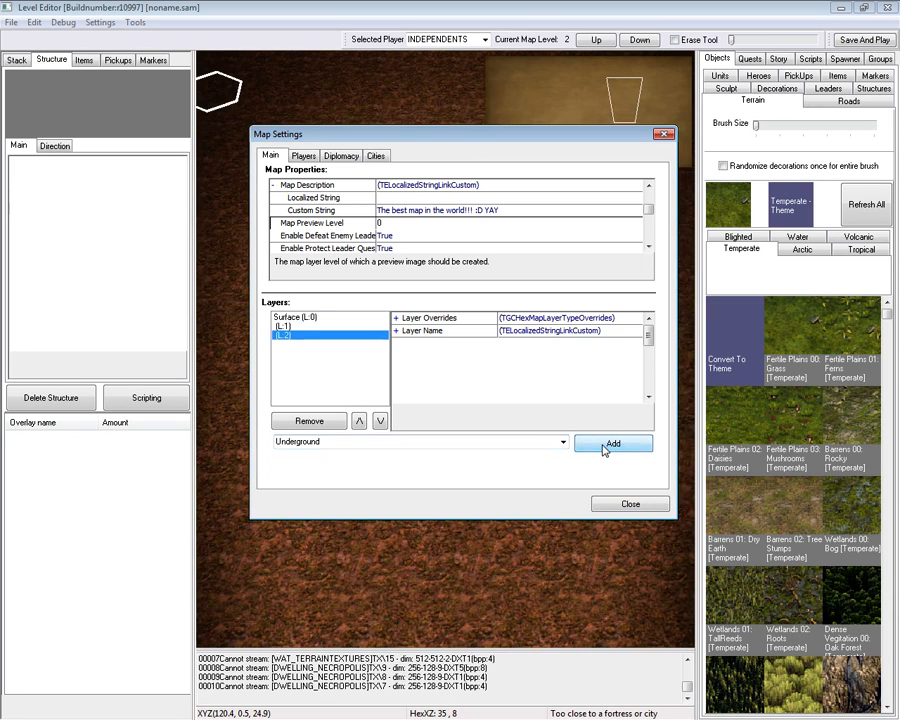
click(283, 326)
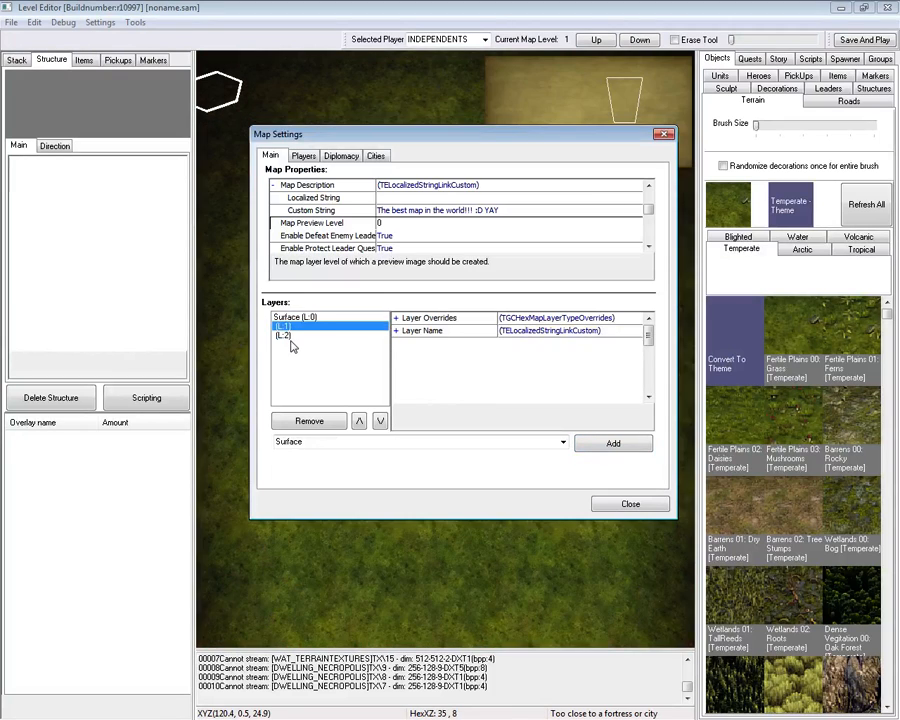
click(289, 339)
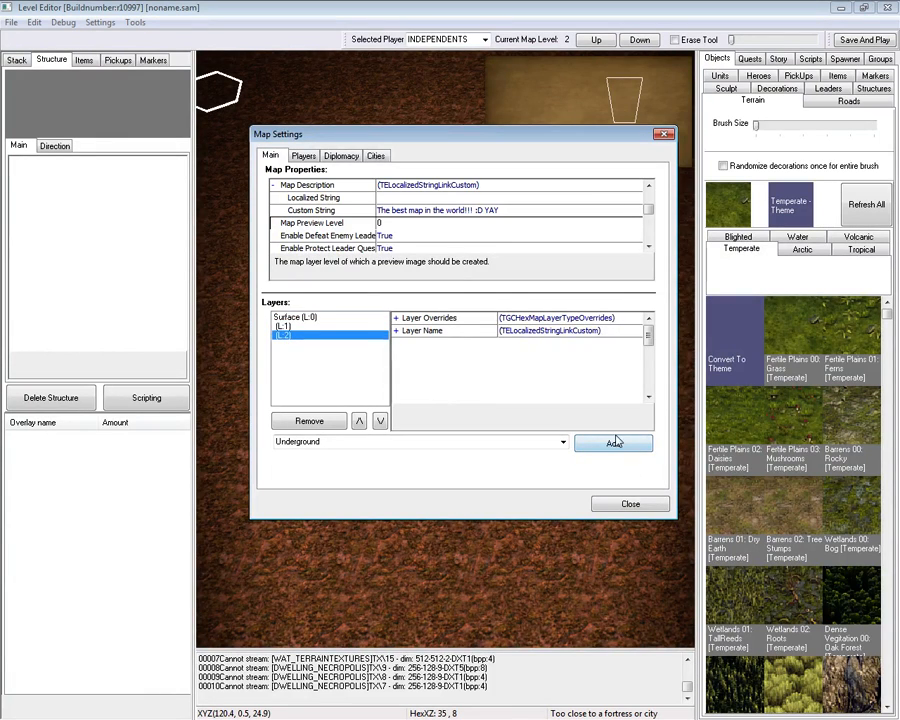
Add two more Underground layers, switching through the existing layers in between.
click(614, 442)
click(292, 317)
click(283, 336)
click(288, 346)
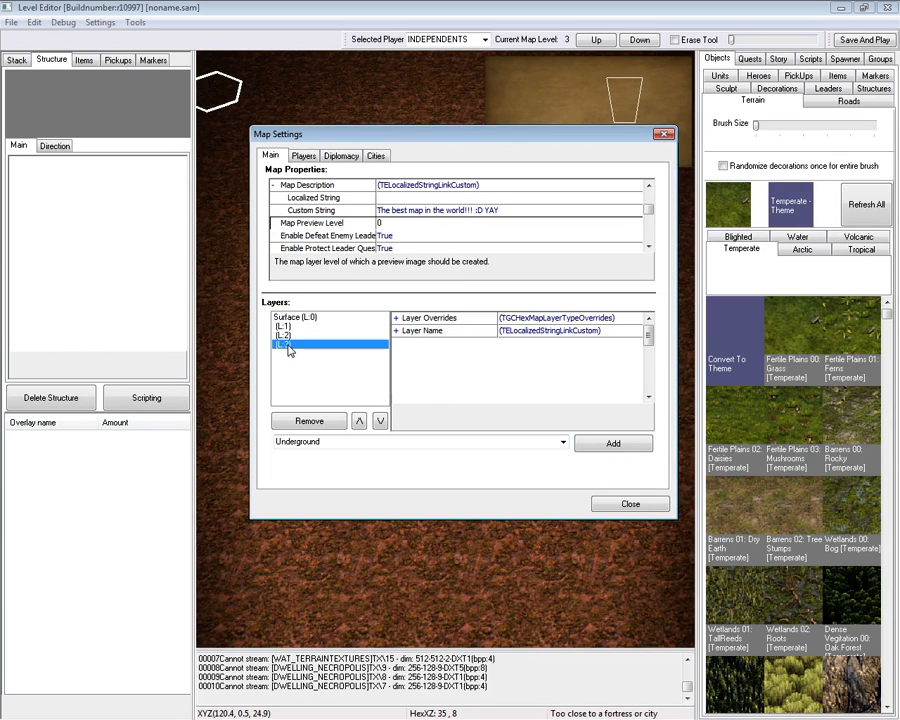
click(613, 442)
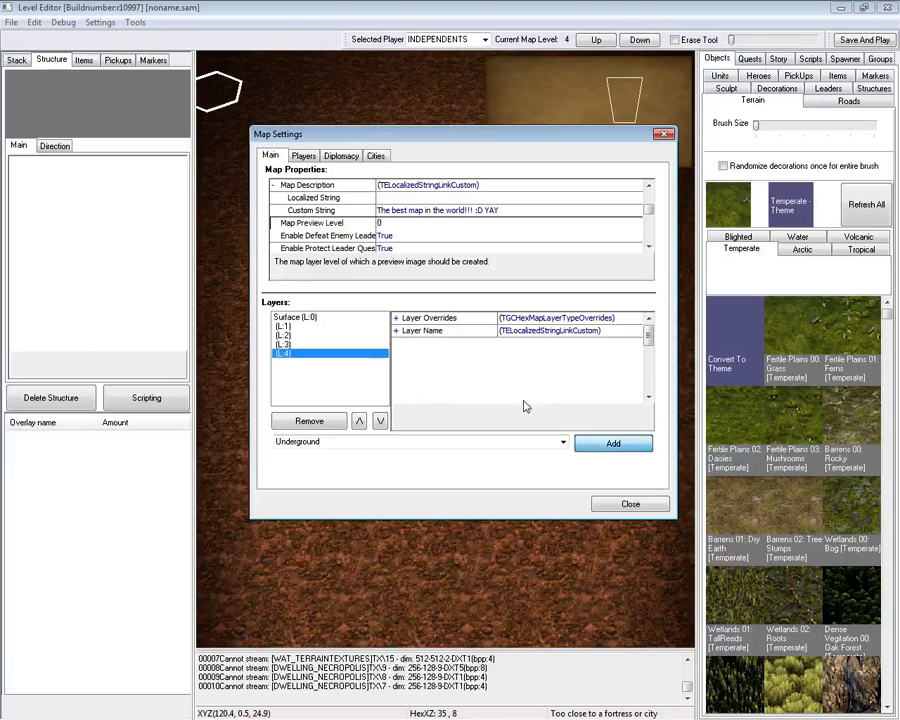
Set the Map Preview Level to 4 and move the dialog temporarily aside to view the Mini Atlas.
click(283, 354)
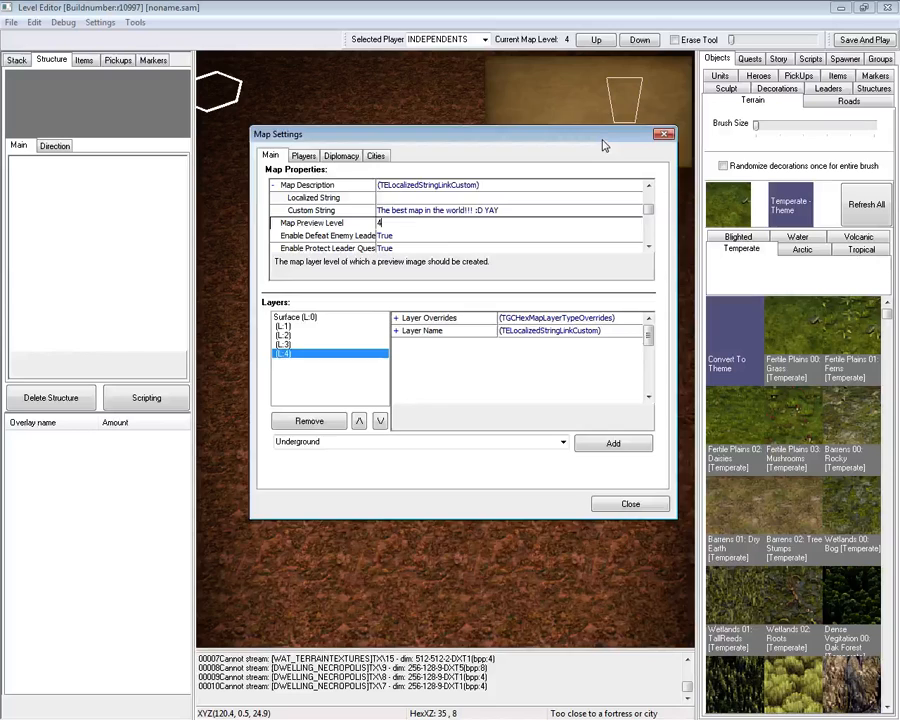
drag(544, 136, 541, 282)
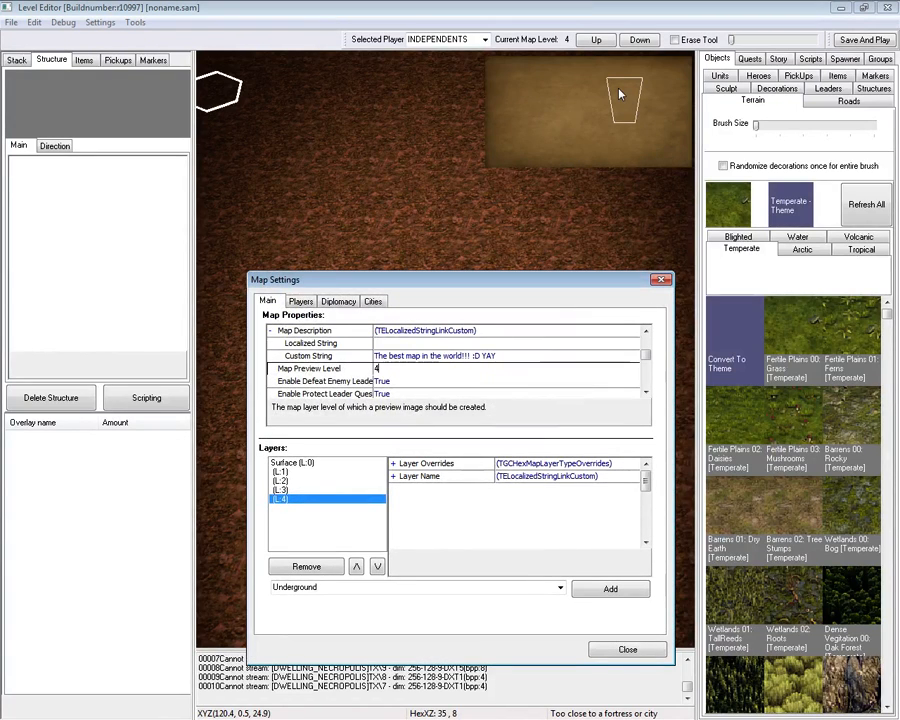
drag(512, 279, 512, 127)
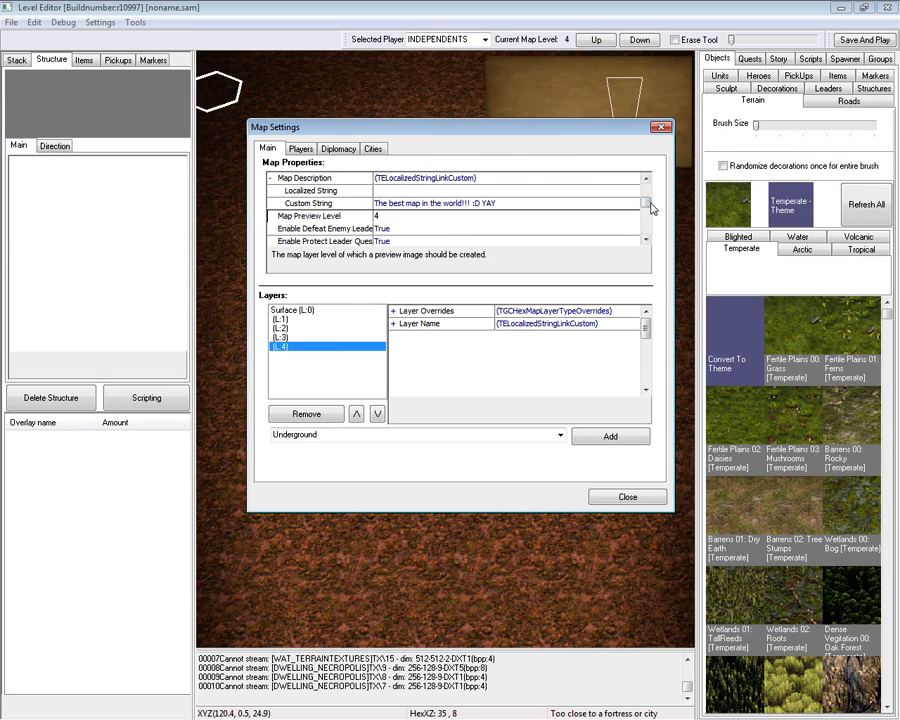
Widen the name column of the map properties so the full quest option names can be read.
scroll(647, 210, down, 1)
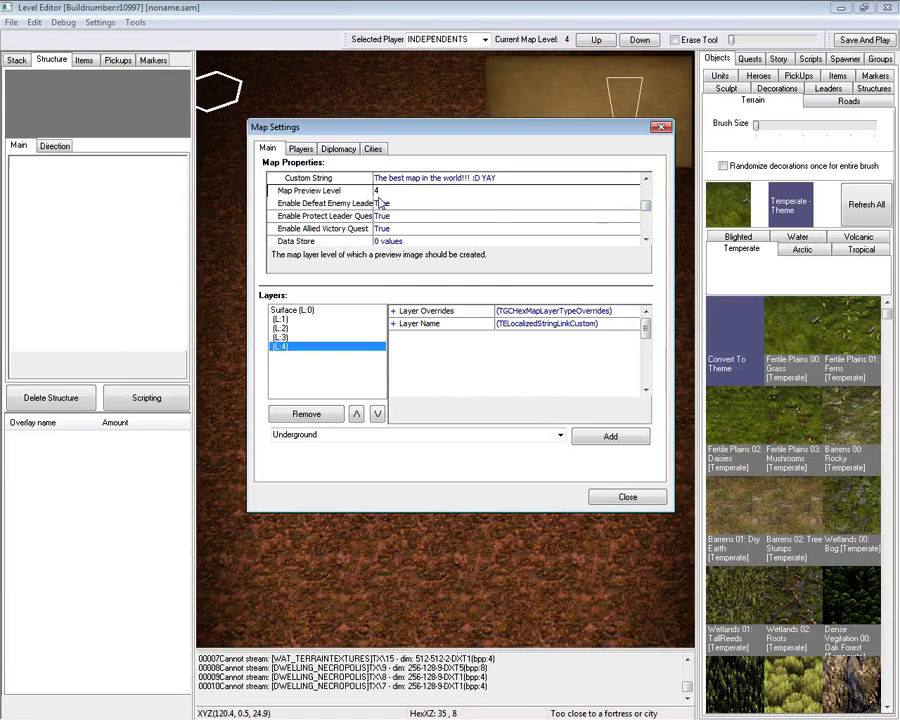
drag(372, 177, 415, 177)
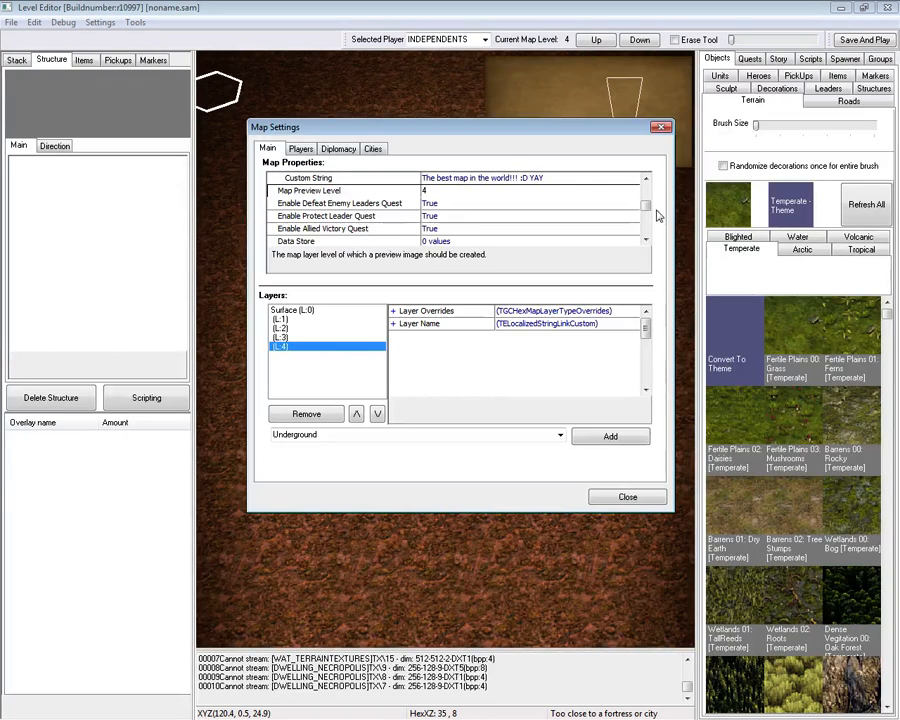
Set Starting Gold to 50 in the Economic Settings Override of the map properties and collapse that group.
drag(643, 208, 646, 221)
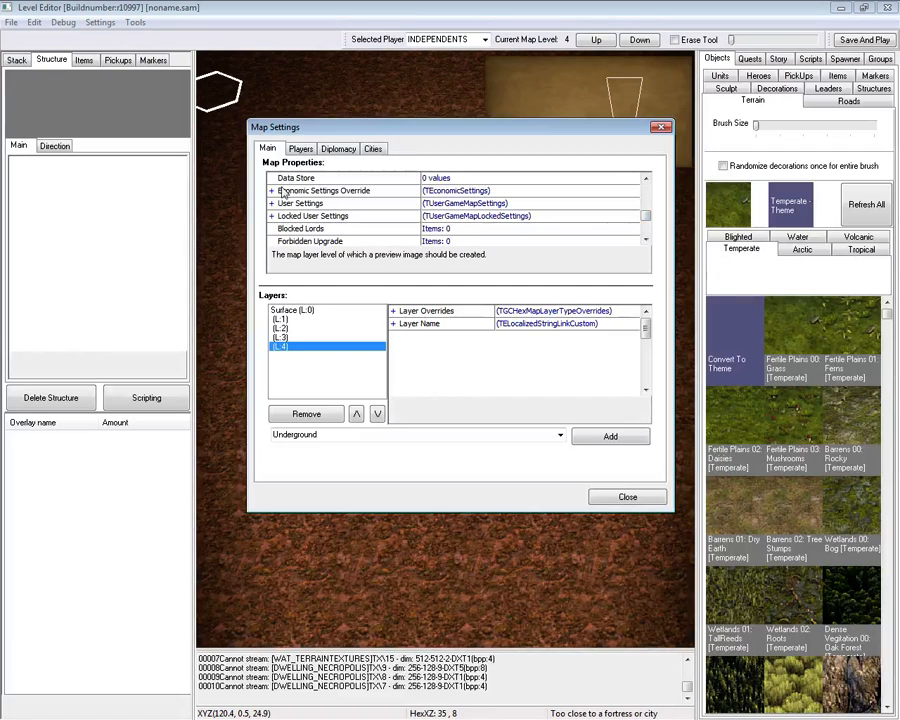
click(271, 191)
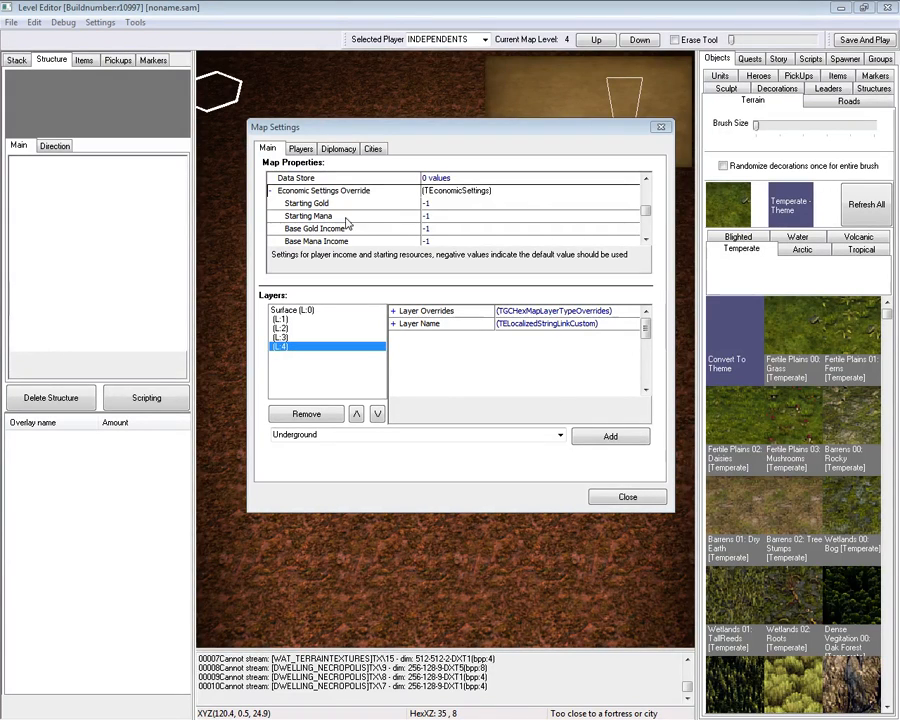
click(429, 205)
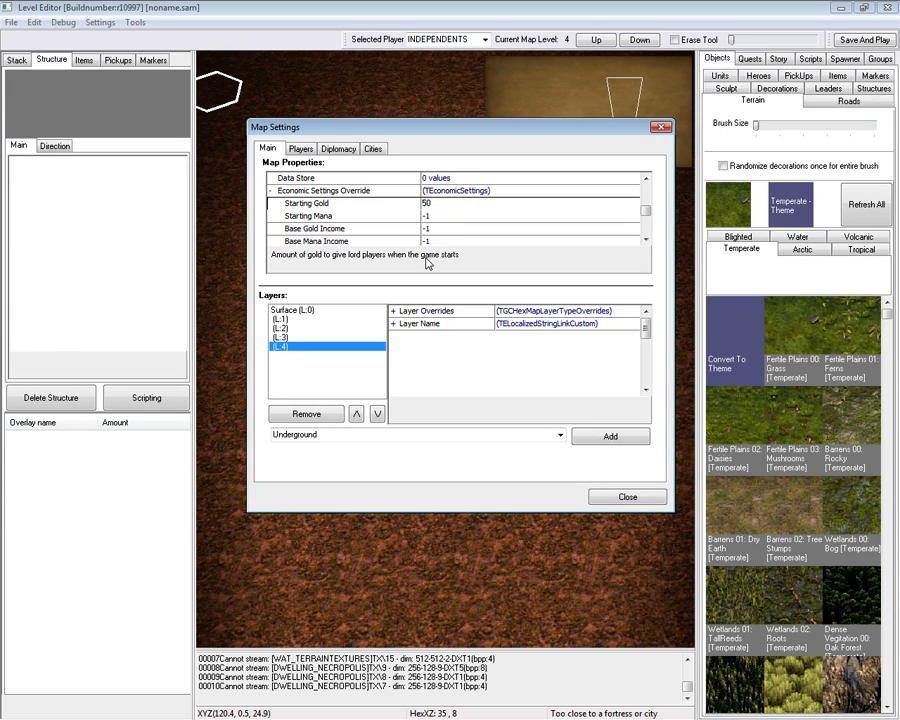
key(BackSpace)
text(-50)
key(Return)
click(271, 193)
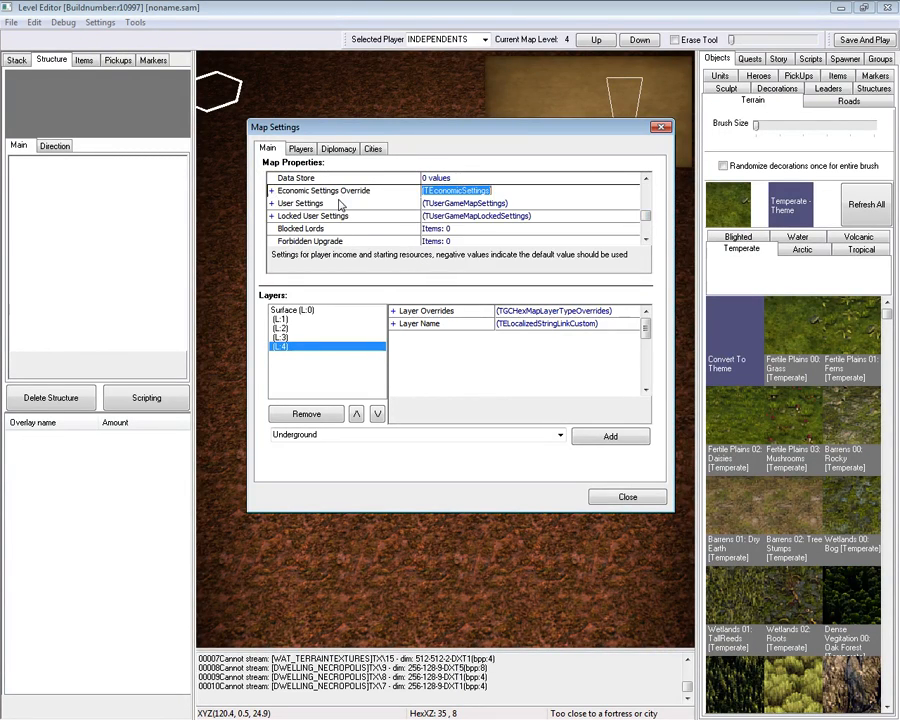
Try a Max Hero Level of 5 in the User Settings, restore it to -1 and collapse the group.
click(271, 204)
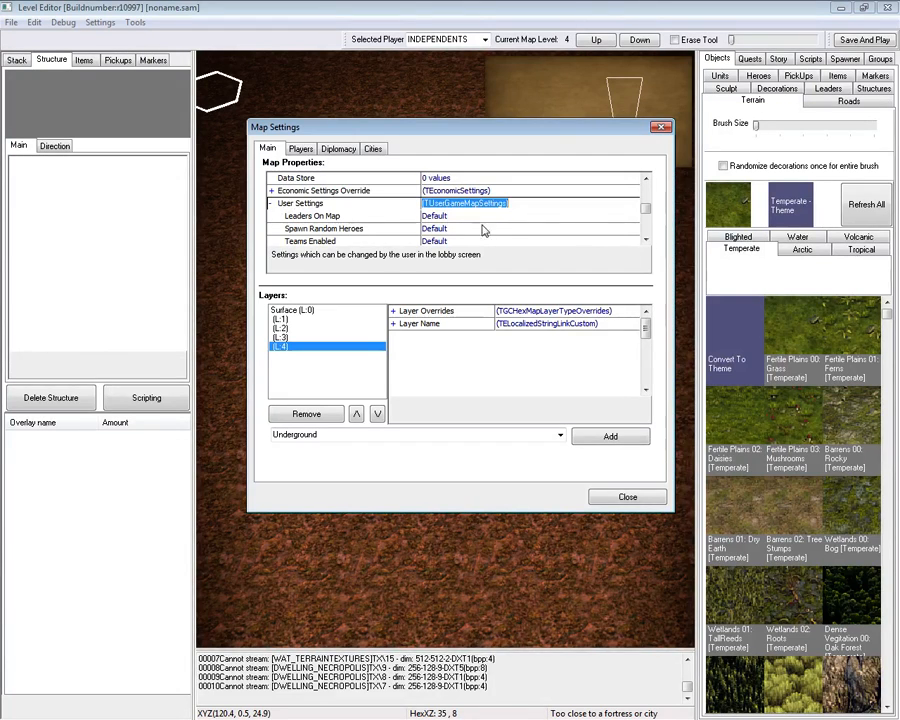
drag(647, 207, 647, 212)
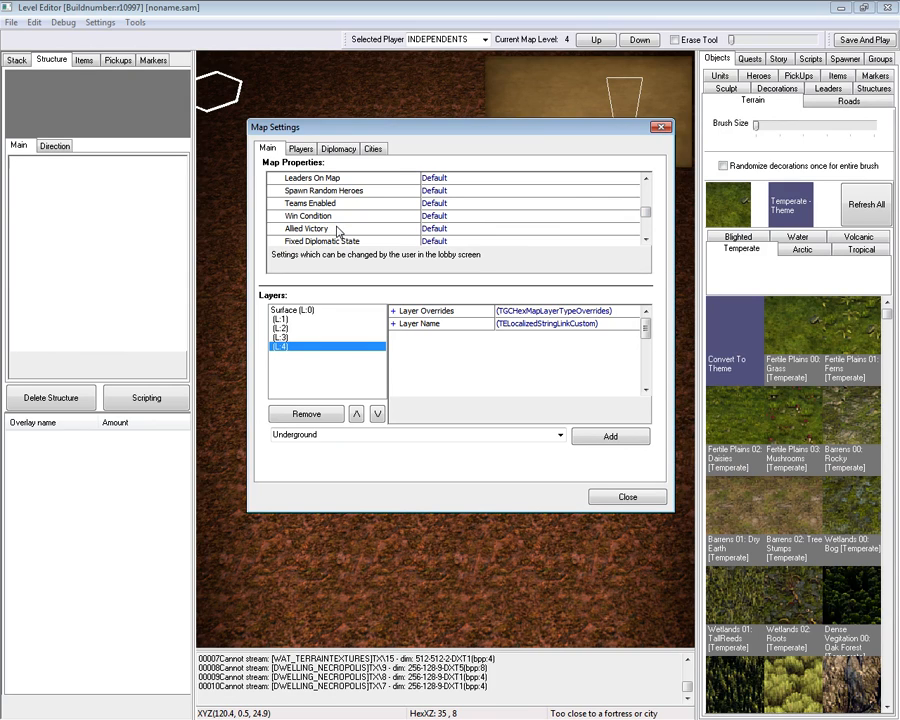
drag(644, 213, 655, 219)
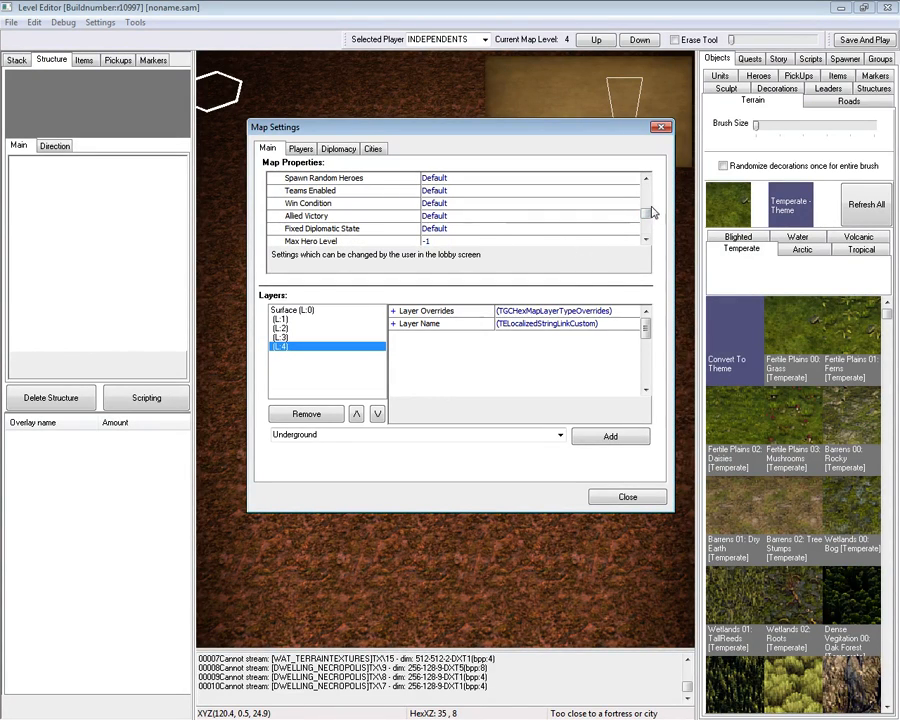
drag(651, 212, 647, 219)
click(428, 215)
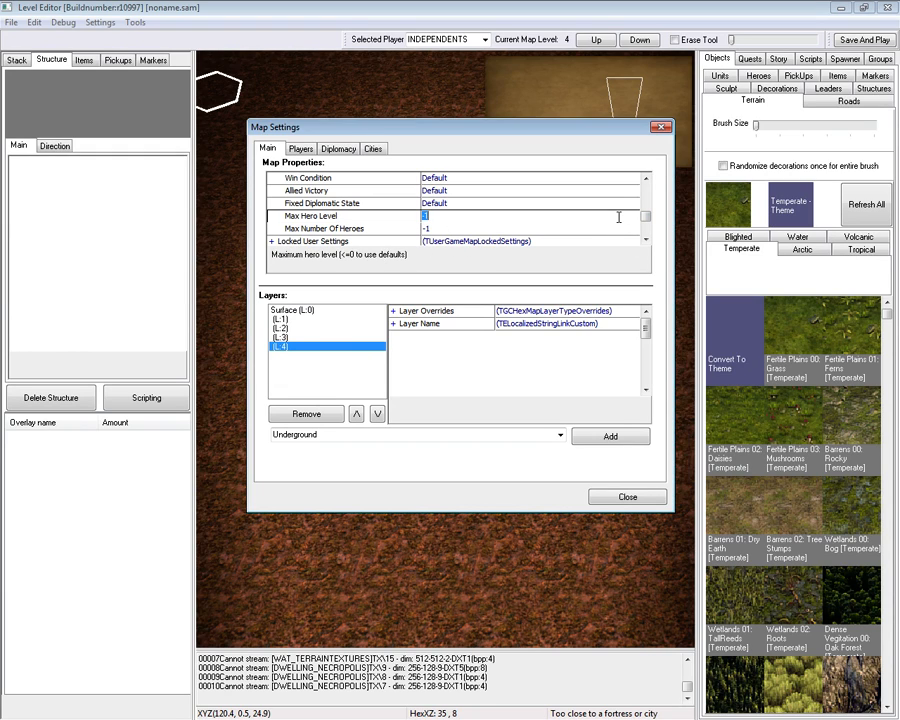
text(5)
text(-1)
key(Return)
scroll(648, 219, up, 3)
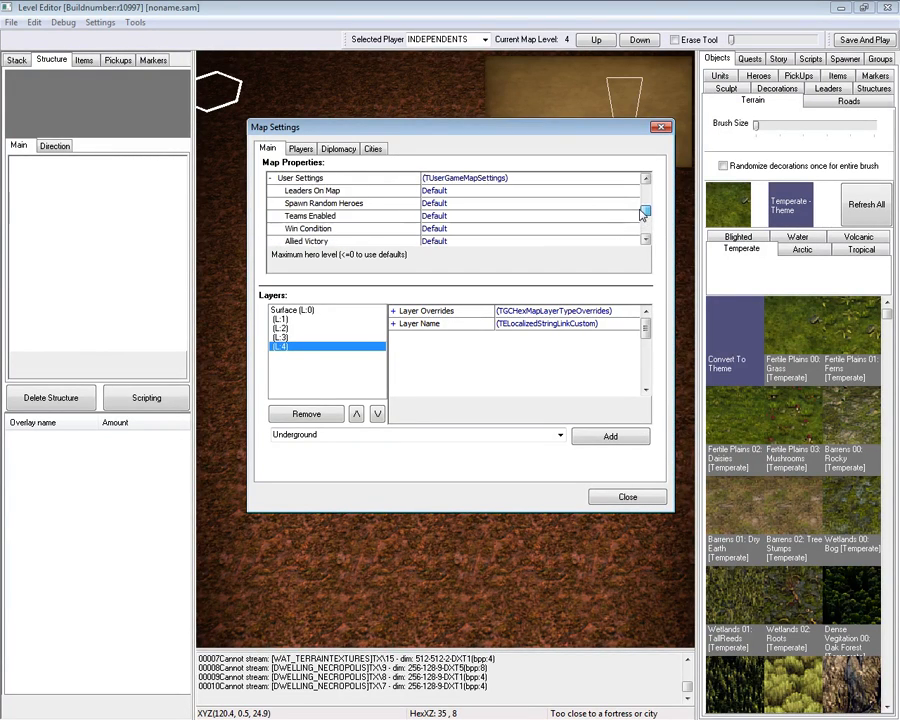
click(270, 178)
Try Leaders On Map Locked as True in the Locked User Settings, restore it to False and collapse the group.
click(271, 191)
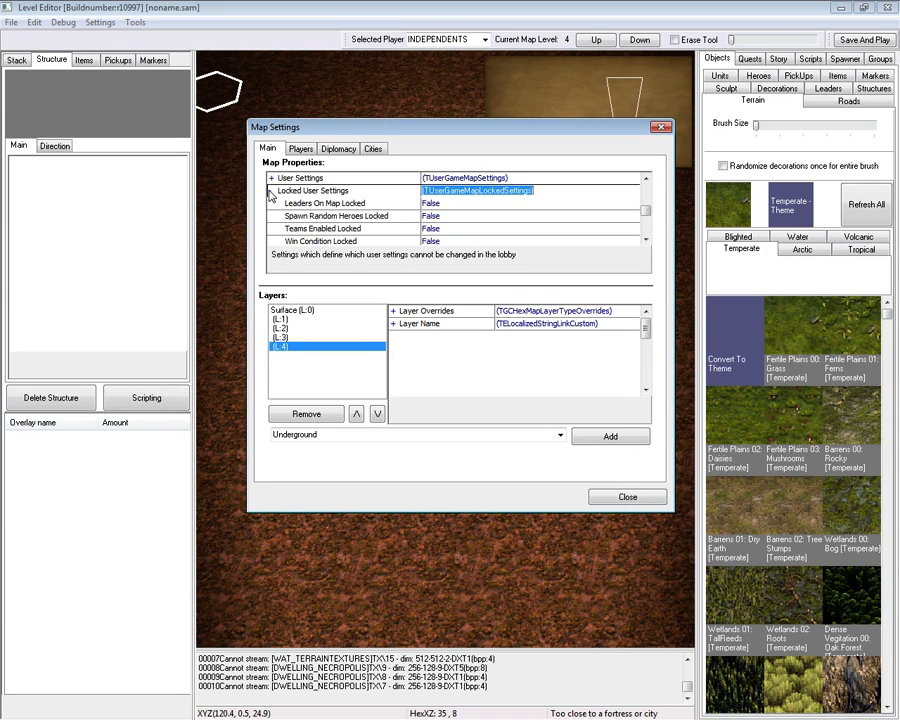
click(342, 205)
click(633, 204)
click(478, 231)
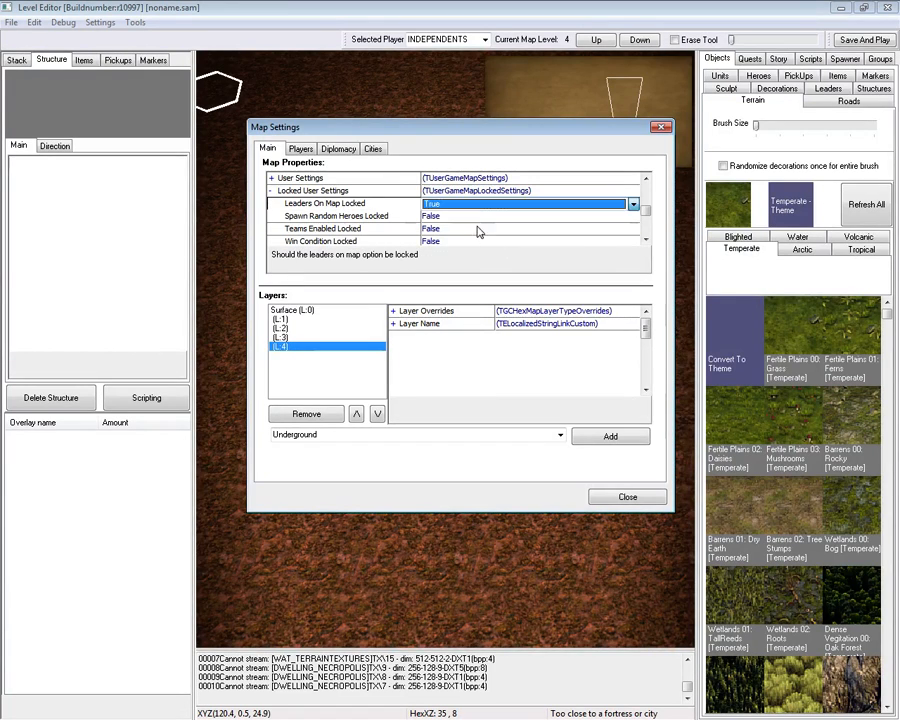
click(474, 205)
click(470, 222)
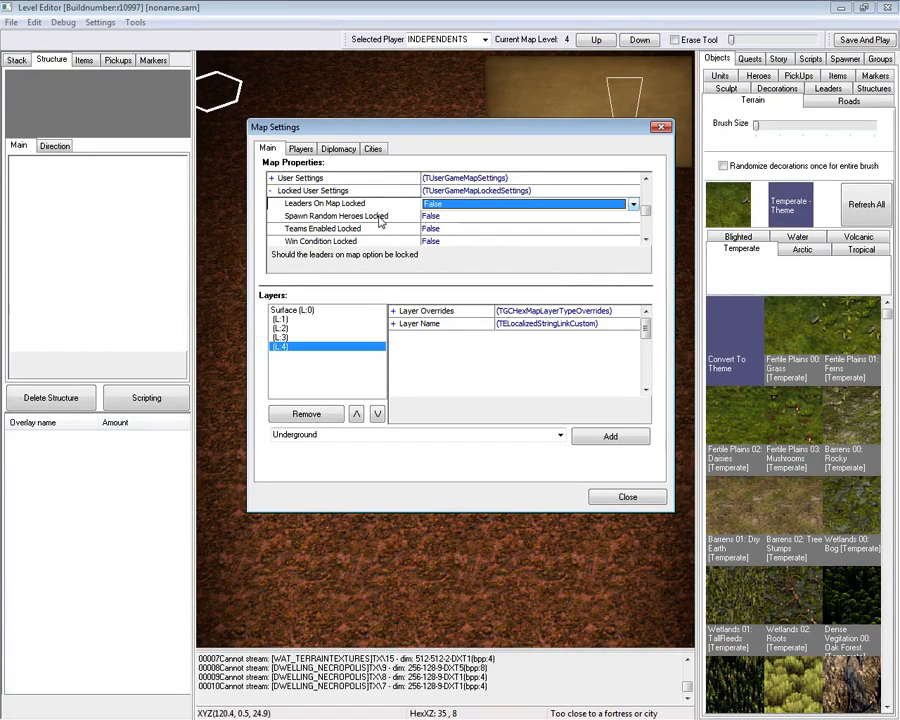
click(272, 191)
Try to add Urlagh, Voraditius, Drugal and Lucian to the map's Blocked Lords and leave the selection dialog.
click(465, 204)
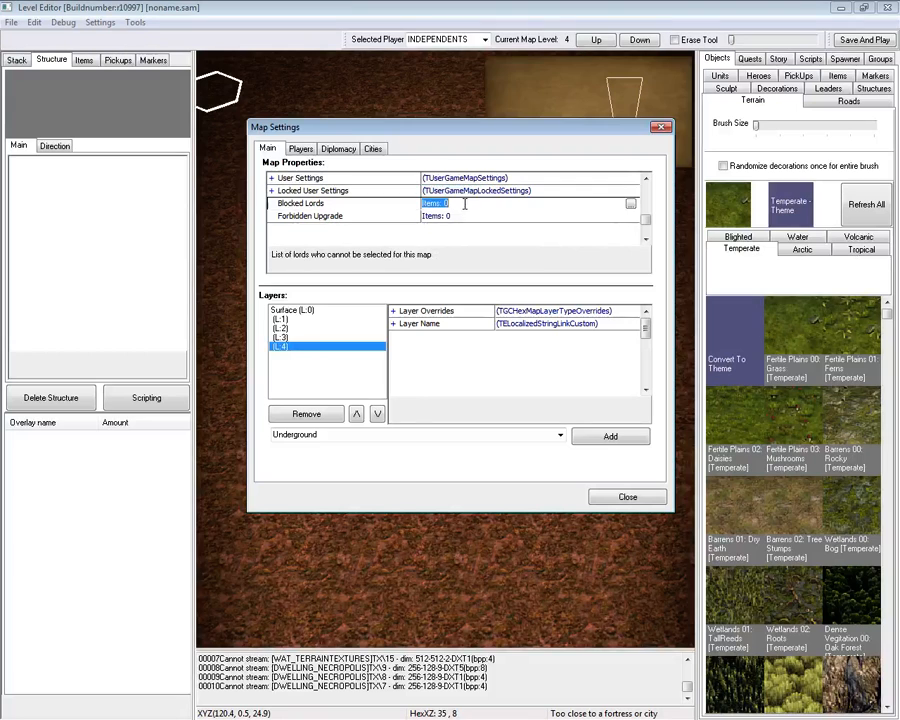
click(630, 204)
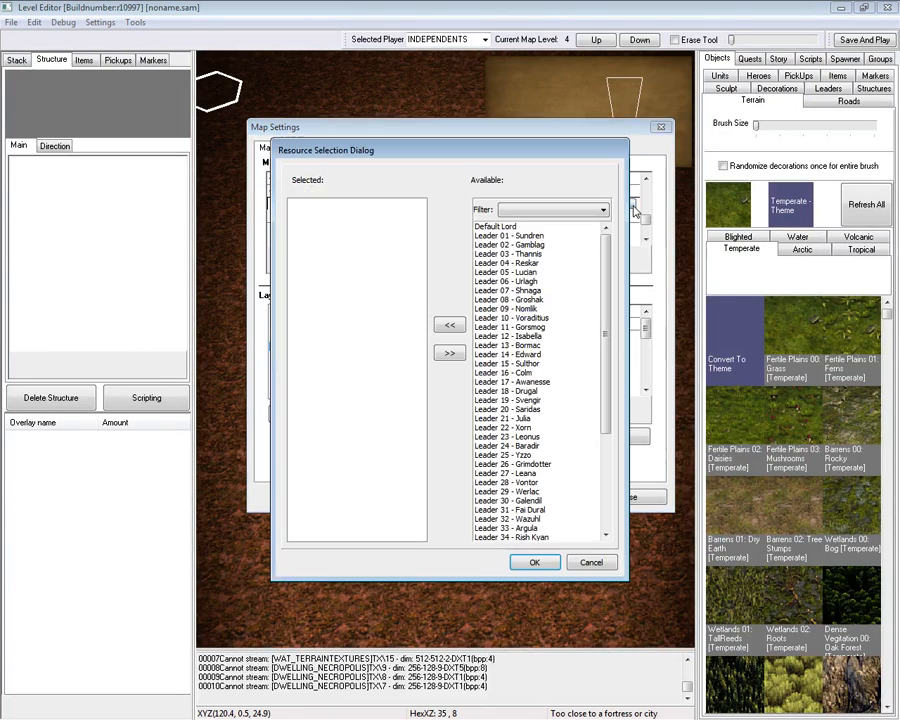
click(515, 272)
drag(530, 295, 505, 281)
click(449, 325)
click(511, 309)
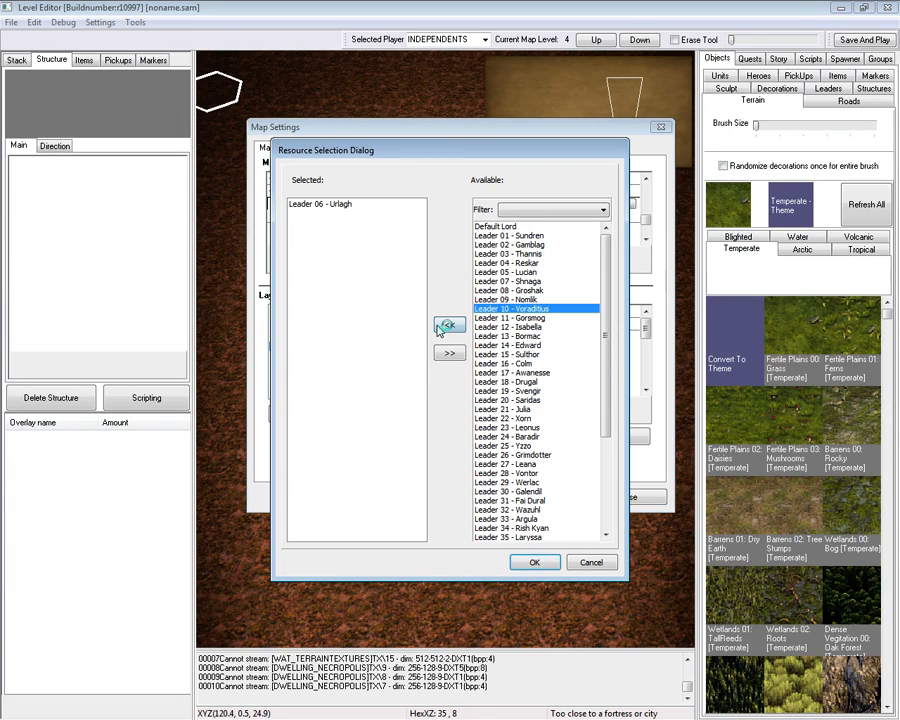
click(449, 325)
click(506, 372)
click(449, 325)
click(515, 272)
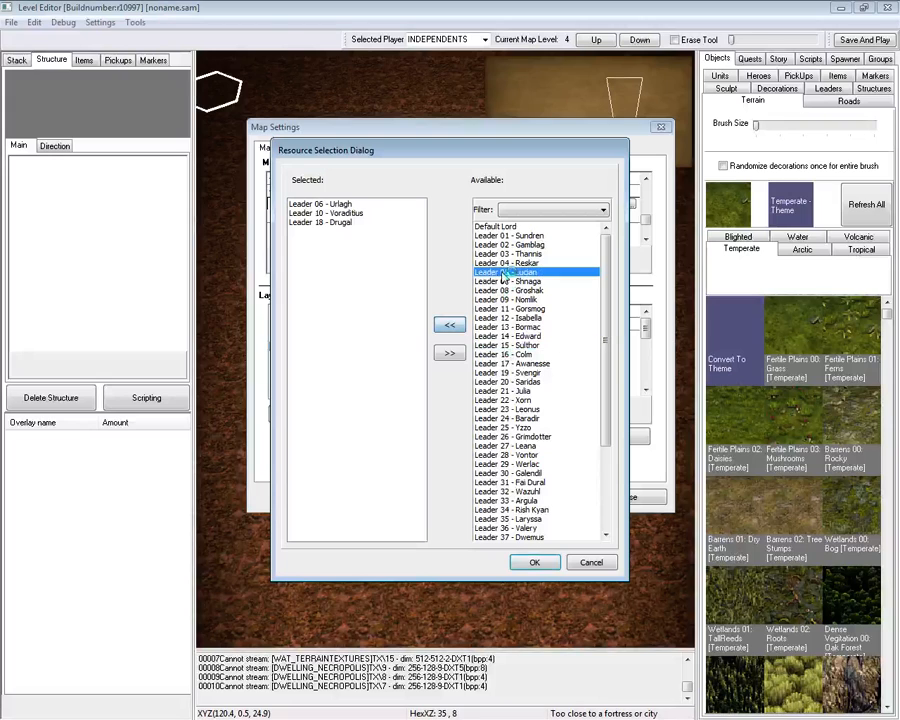
click(449, 325)
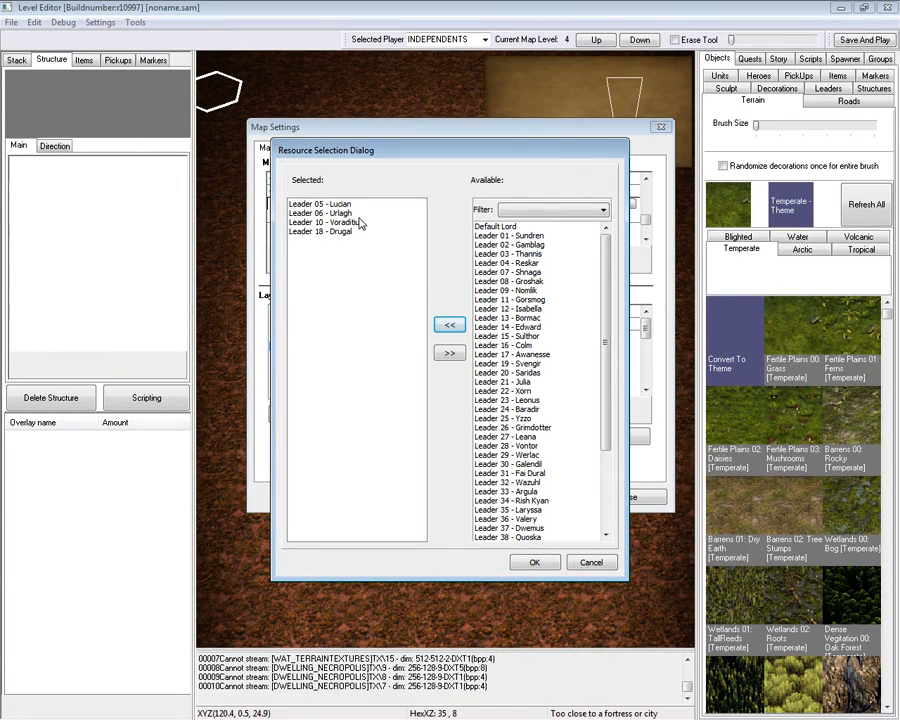
key(Return)
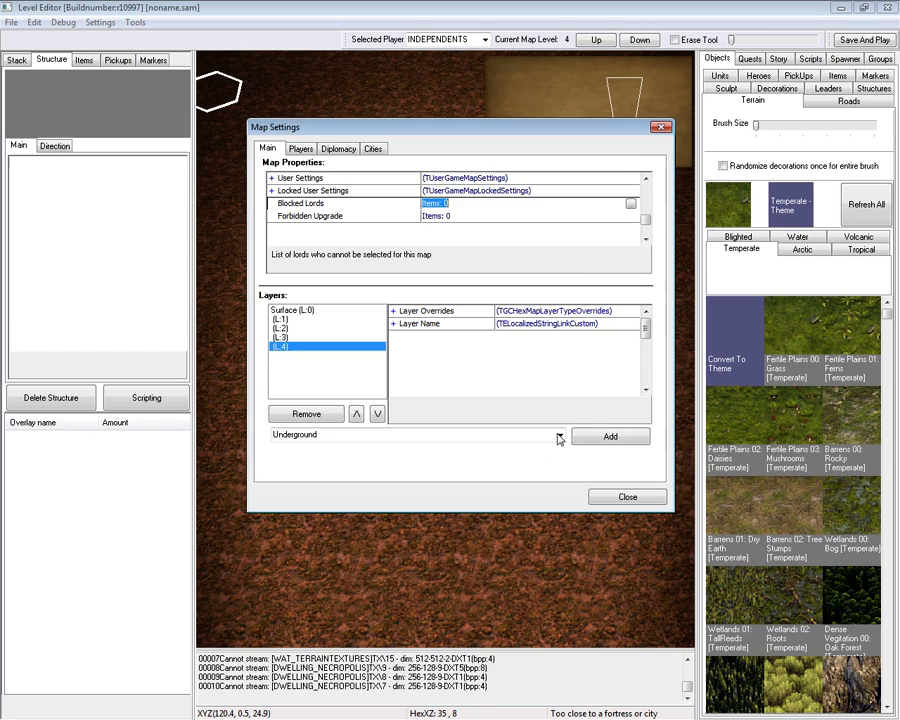
Try to forbid the Wooden Wall and all six Class city upgrades for the map and cancel the selection.
click(421, 216)
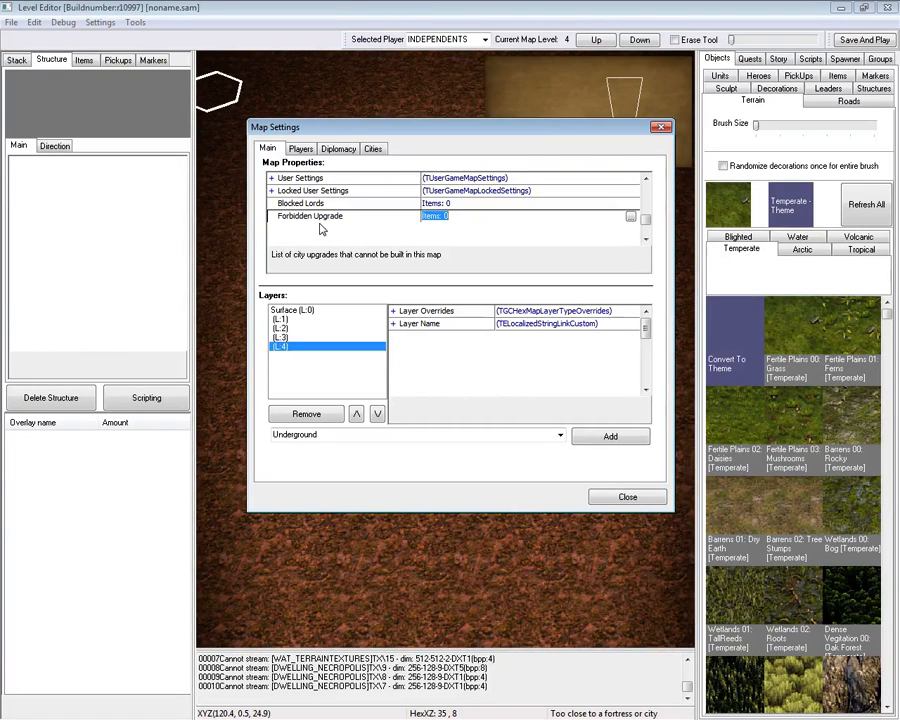
click(631, 217)
drag(610, 302, 616, 486)
click(505, 528)
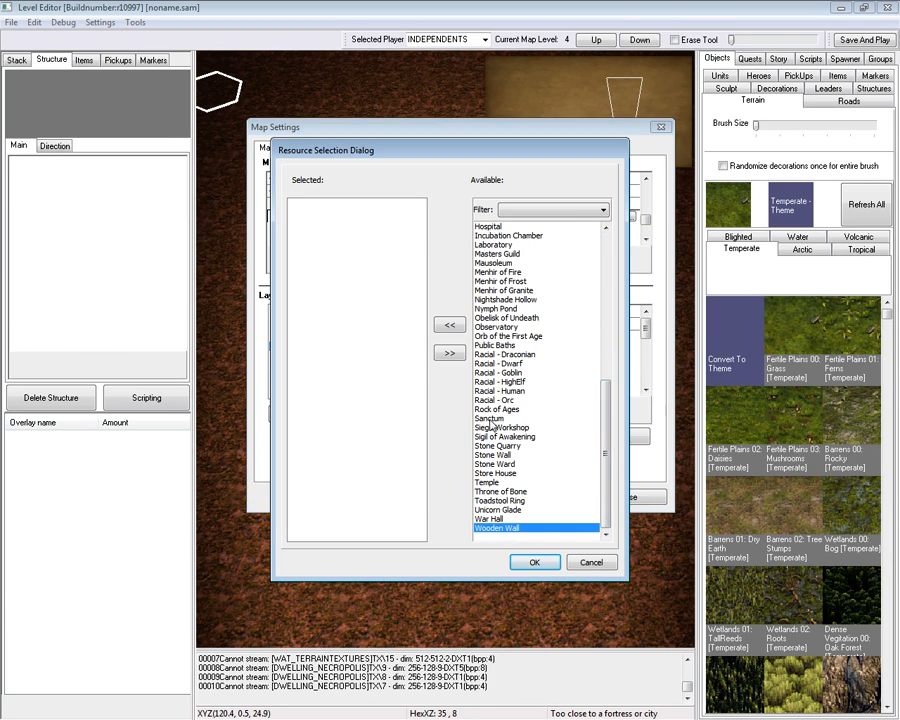
click(451, 325)
double_click(505, 363)
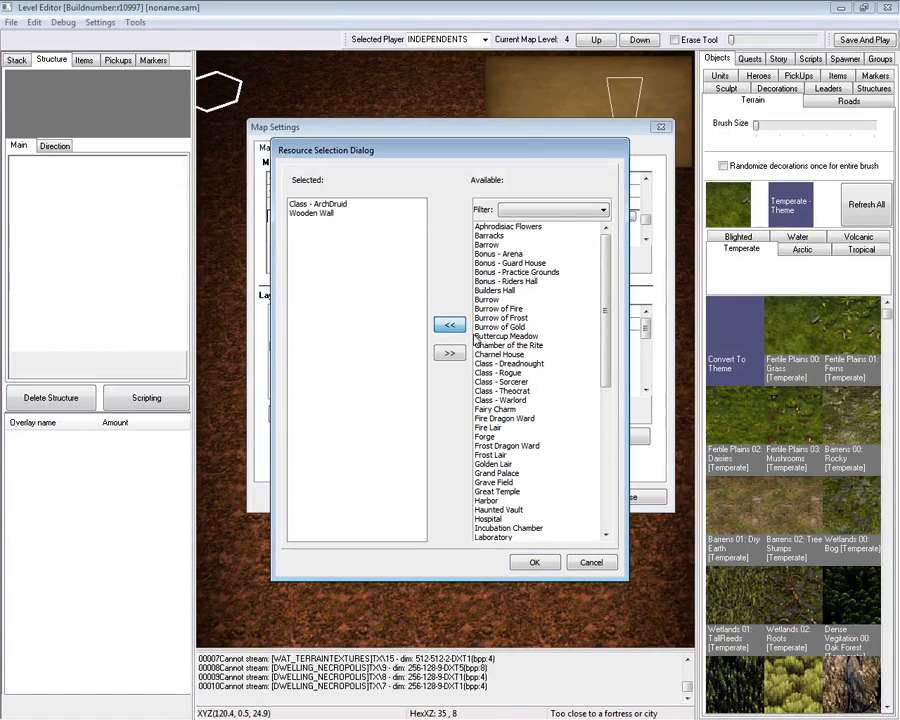
double_click(505, 381)
double_click(505, 372)
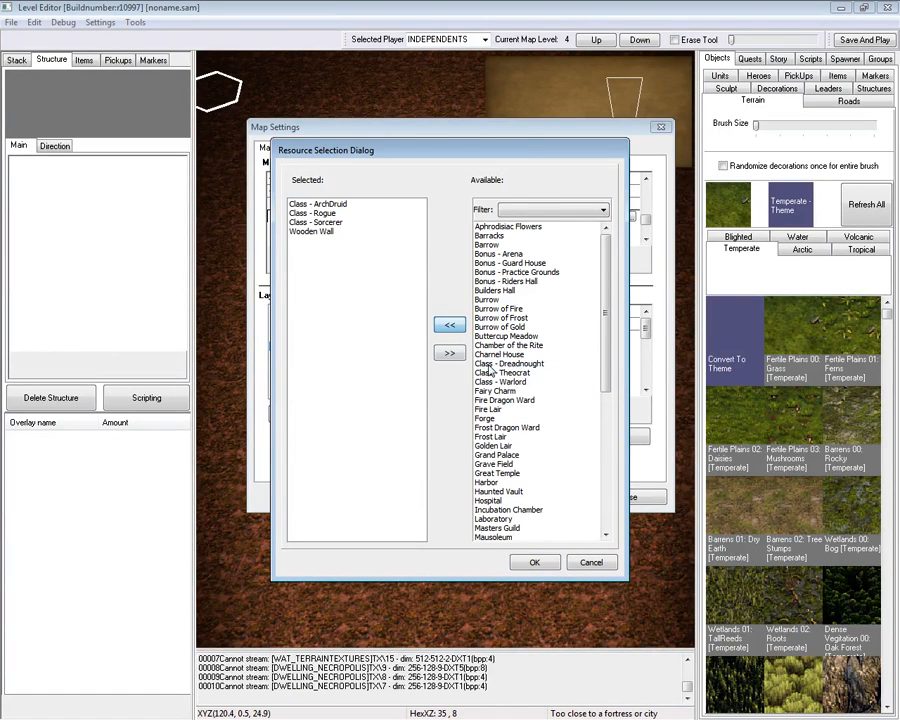
double_click(505, 363)
double_click(505, 363)
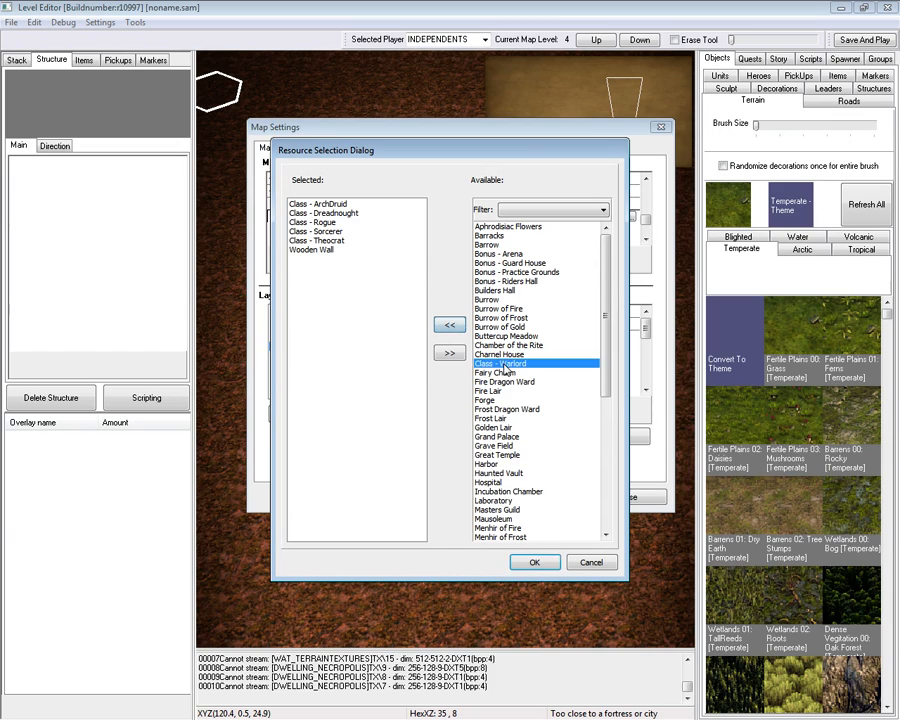
double_click(505, 363)
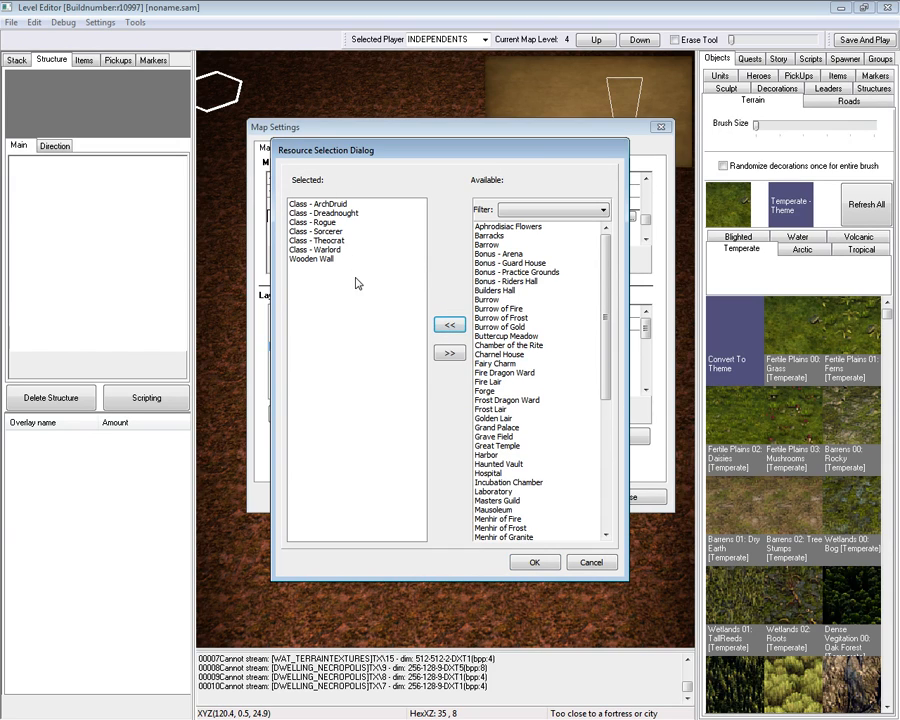
click(331, 261)
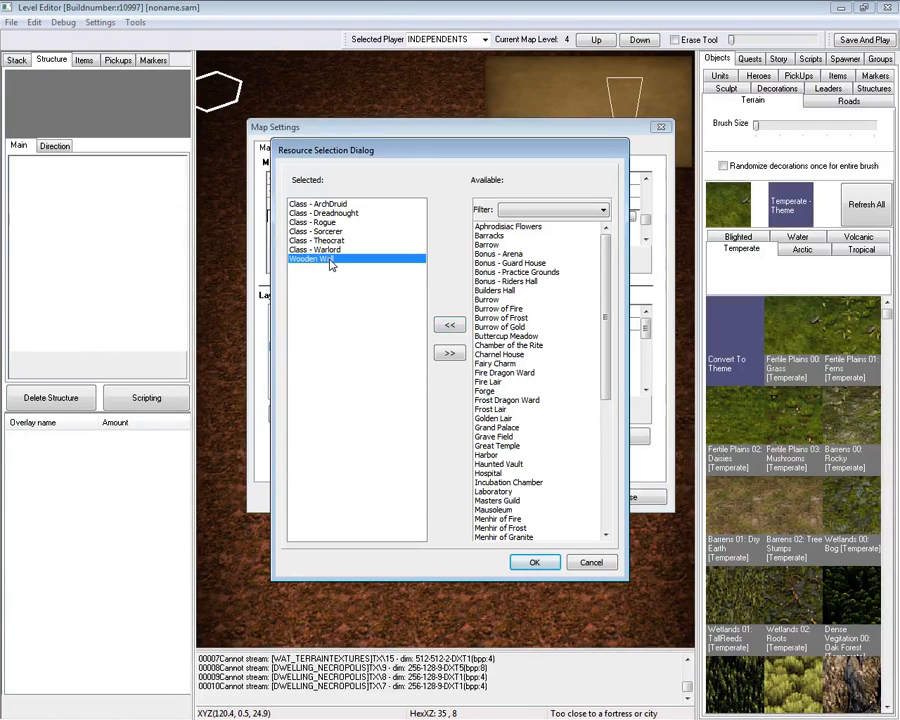
click(588, 561)
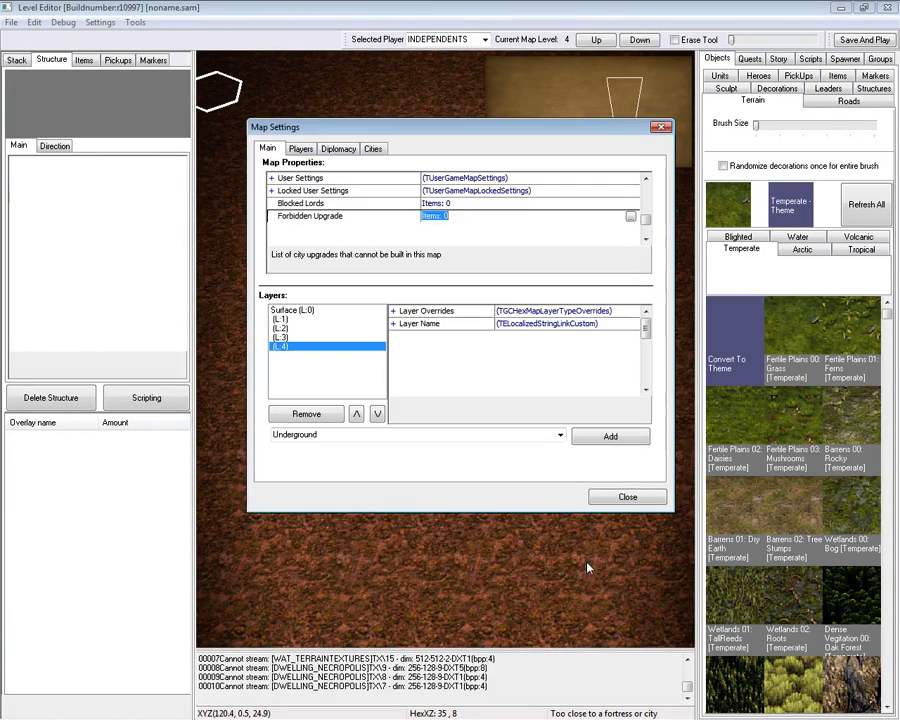
click(433, 217)
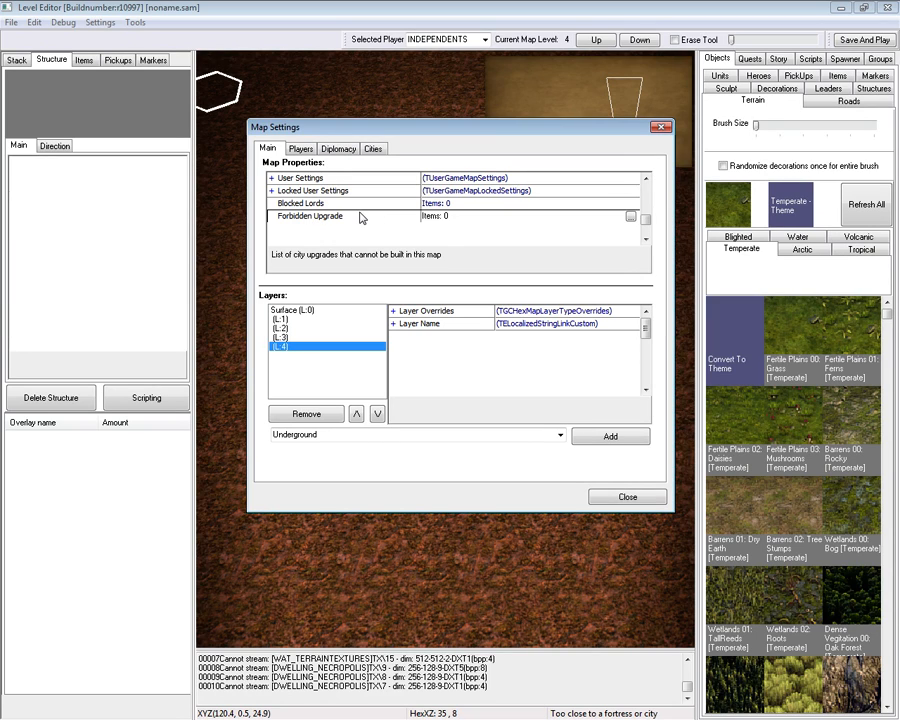
Expand the Layer Overrides of layer L:4 and examine its override options and the Layer Name property.
click(393, 311)
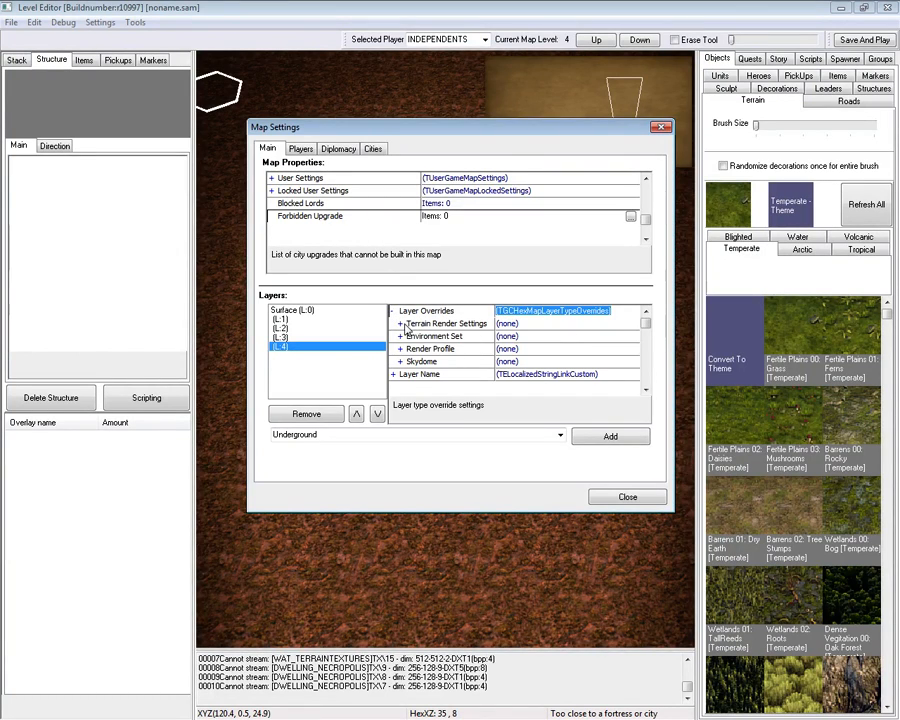
click(405, 325)
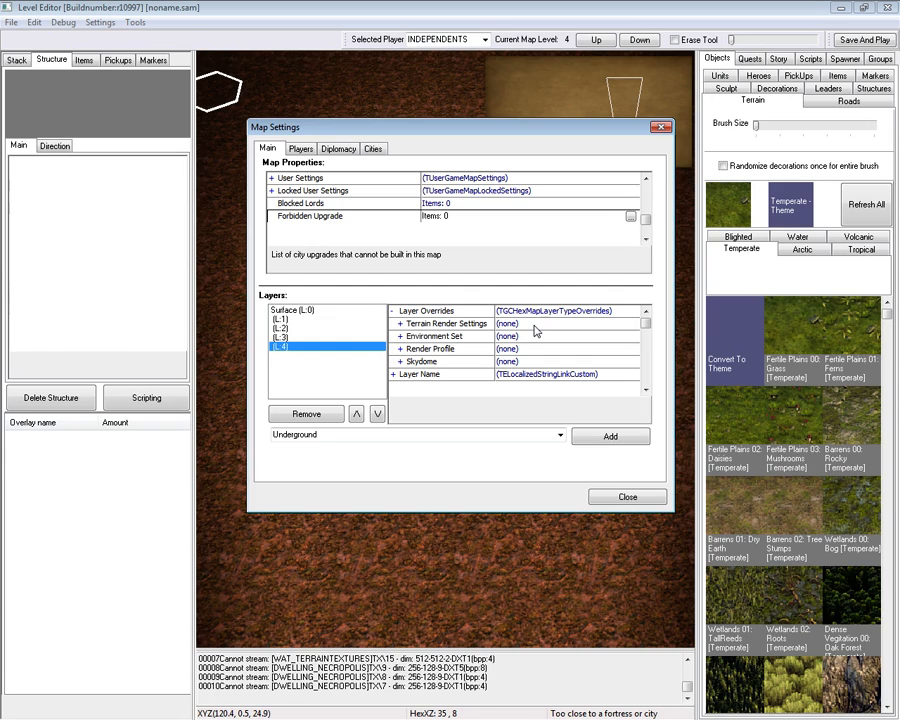
click(545, 375)
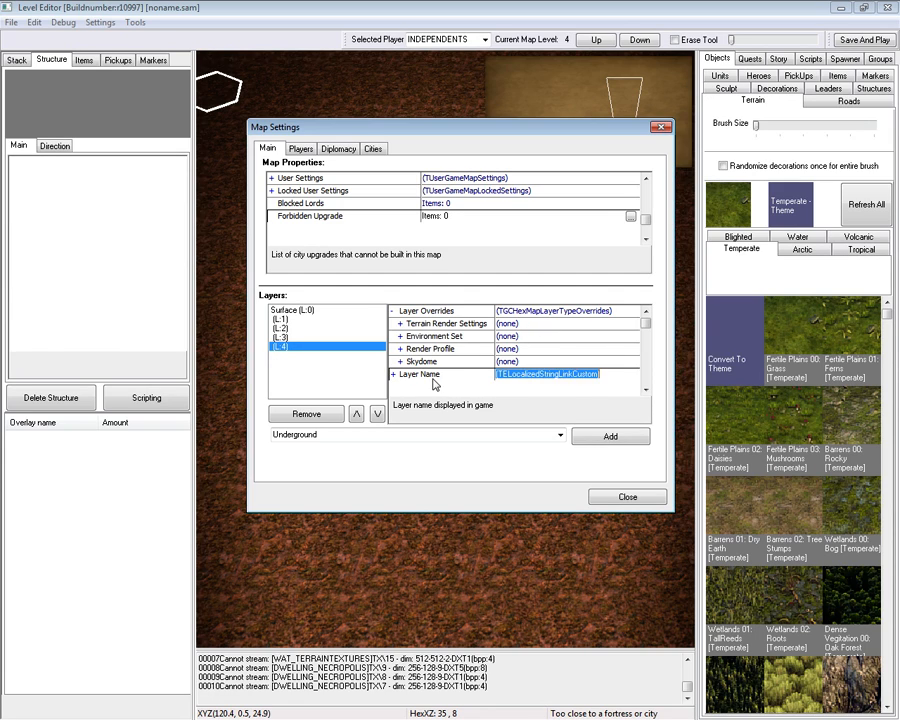
Add a second player to the map, and also add a third one and delete it again.
click(300, 149)
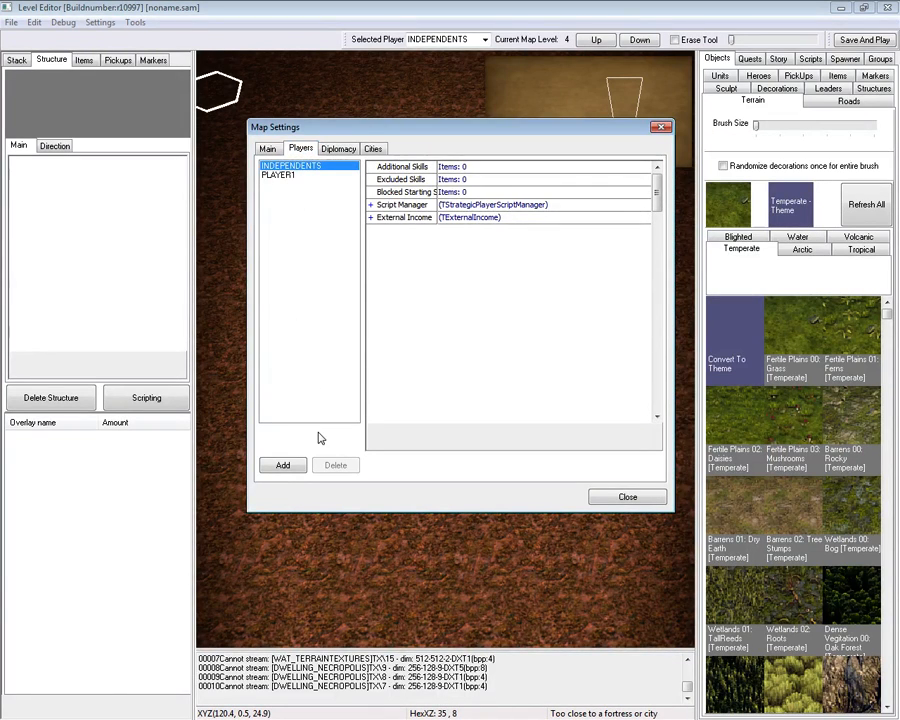
click(284, 464)
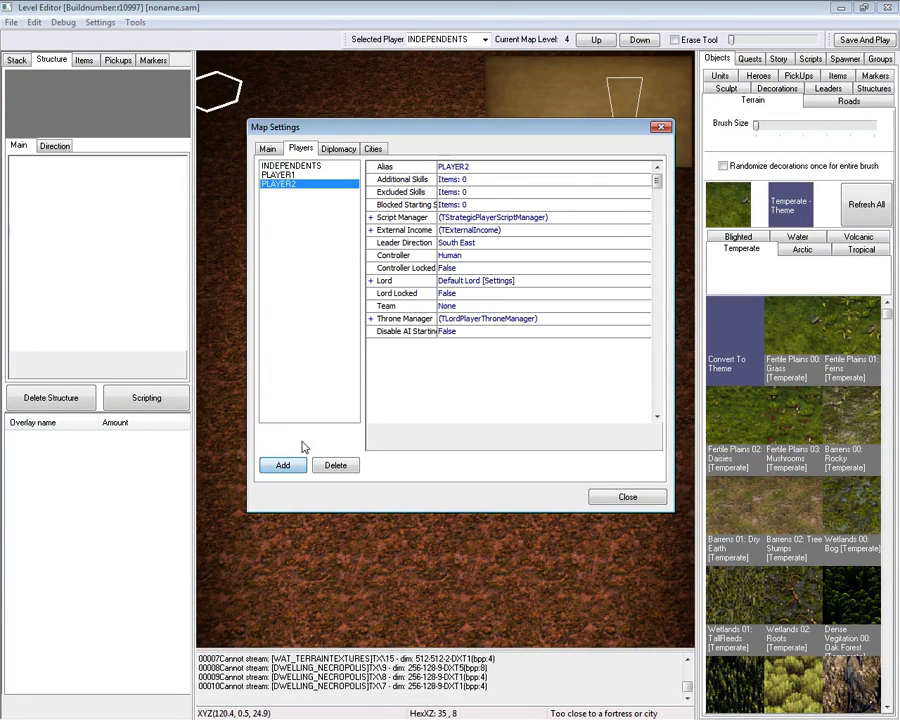
click(288, 464)
click(340, 467)
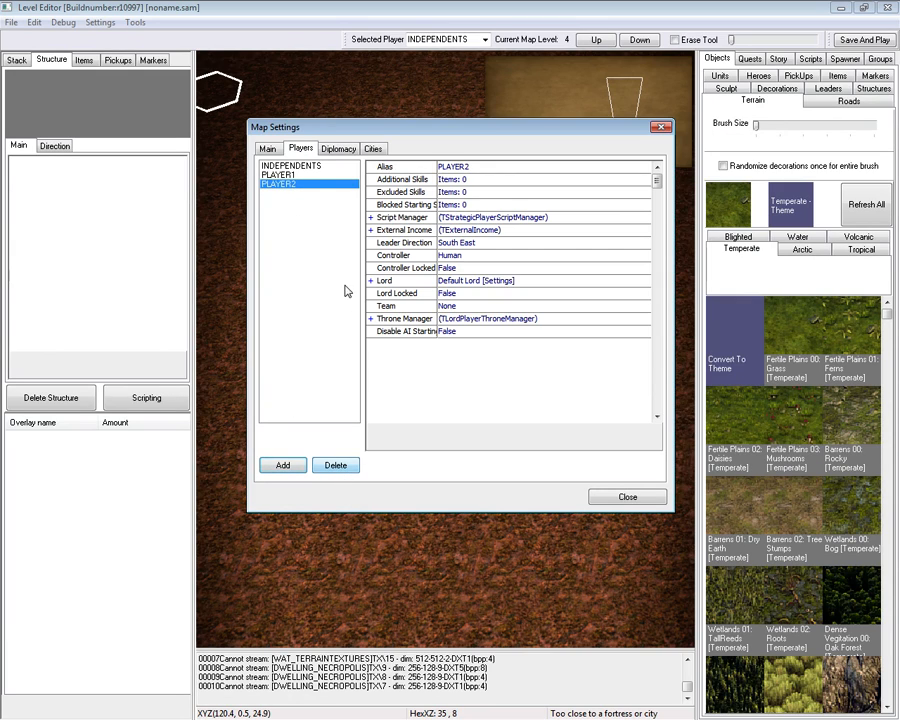
Examine the script events in the Script Manager of the INDEPENDENTS player.
click(298, 168)
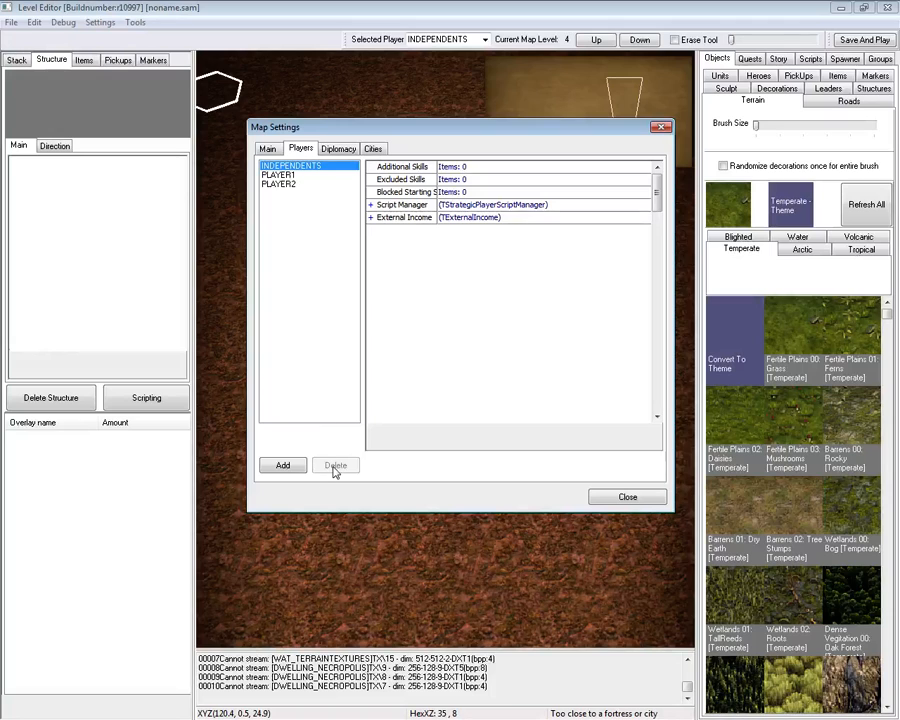
click(390, 205)
click(371, 205)
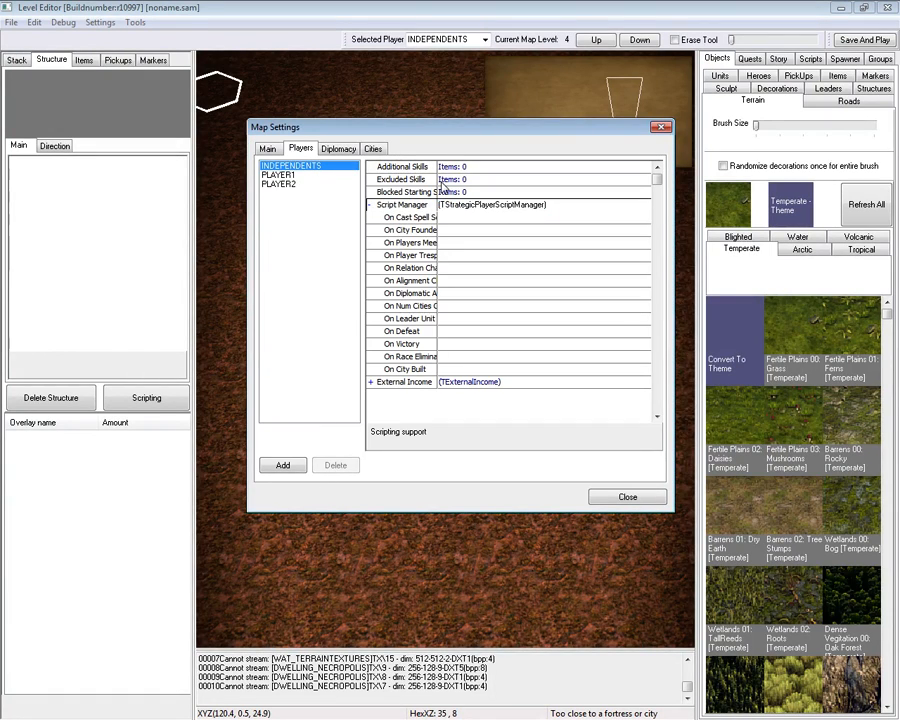
Widen the property name column and examine the On Diplomatic Action script event of the INDEPENDENTS player.
drag(437, 167, 487, 167)
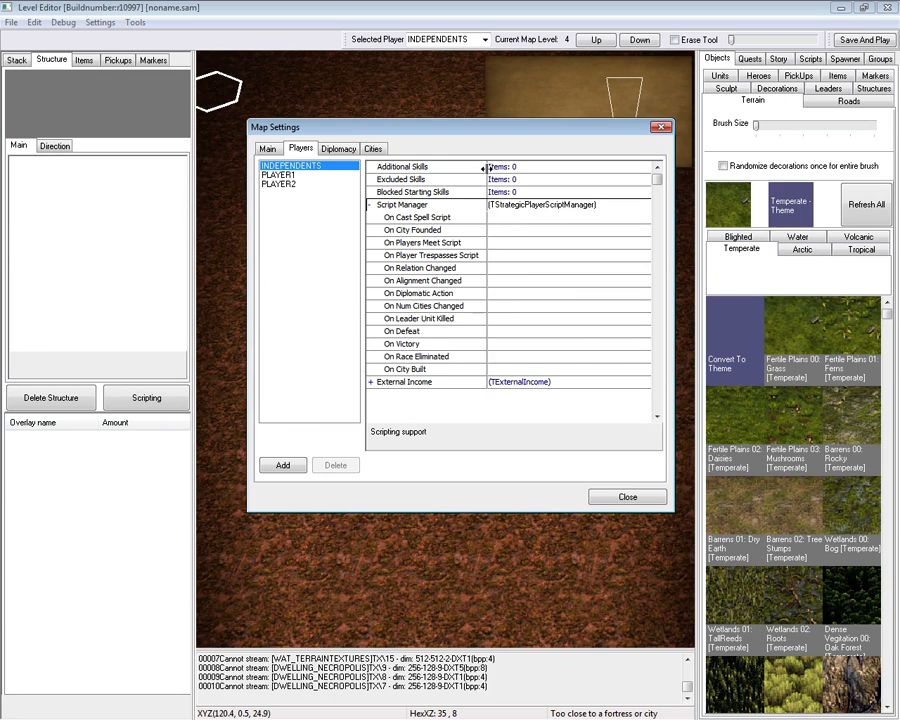
click(424, 293)
click(433, 231)
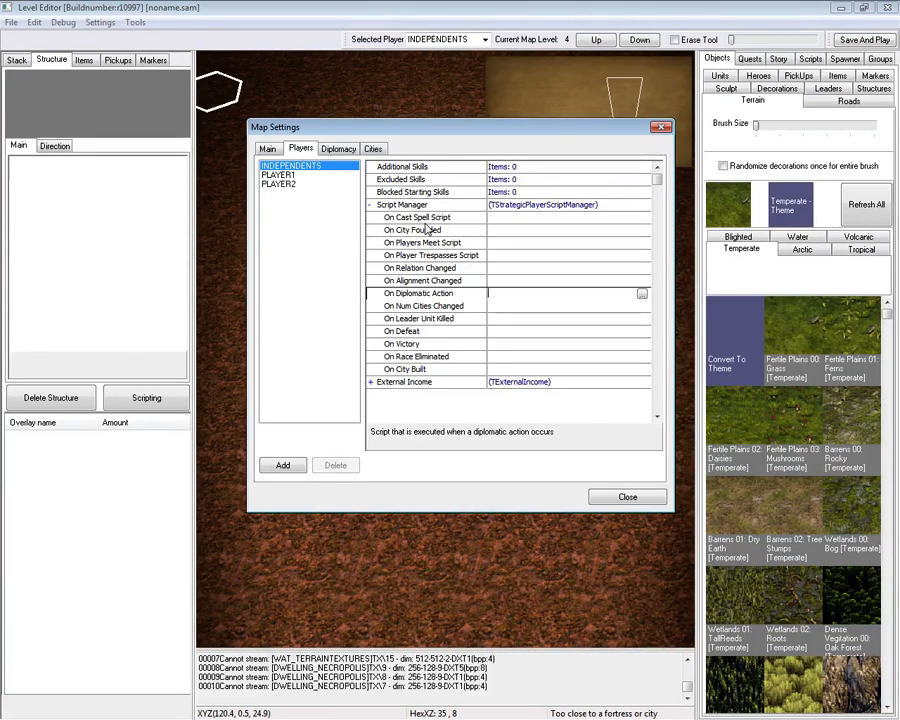
Expand the Script Manager of PLAYER1 and set this player's alias to Me.
click(278, 175)
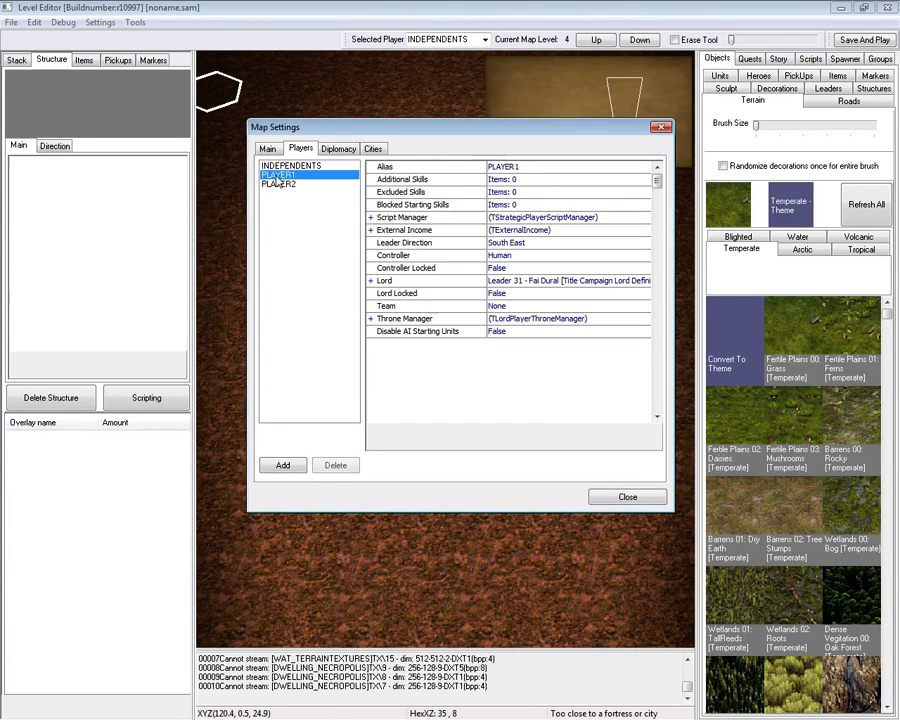
double_click(381, 221)
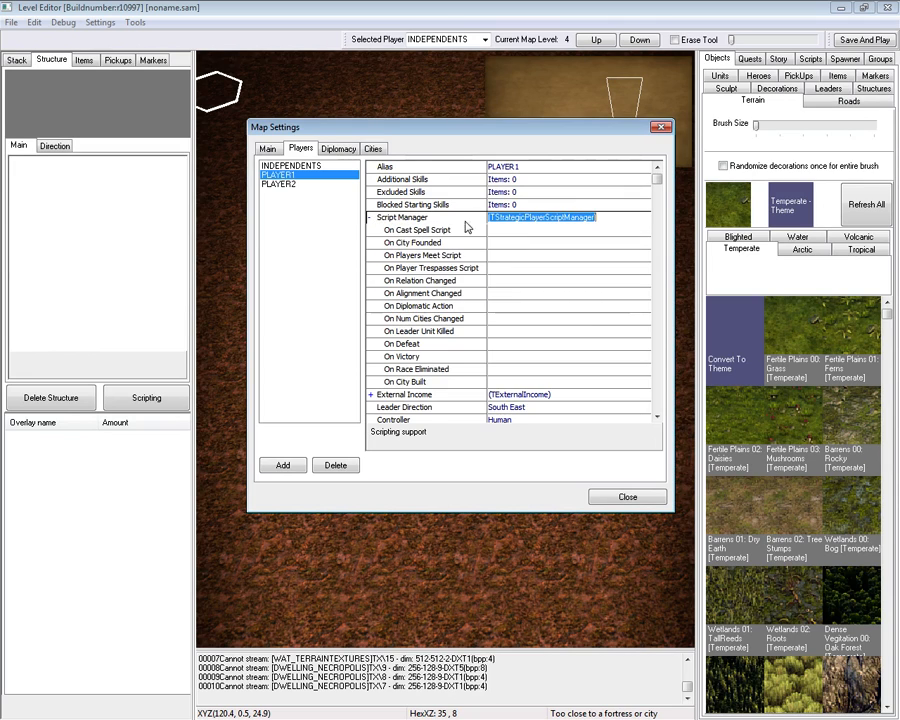
click(536, 167)
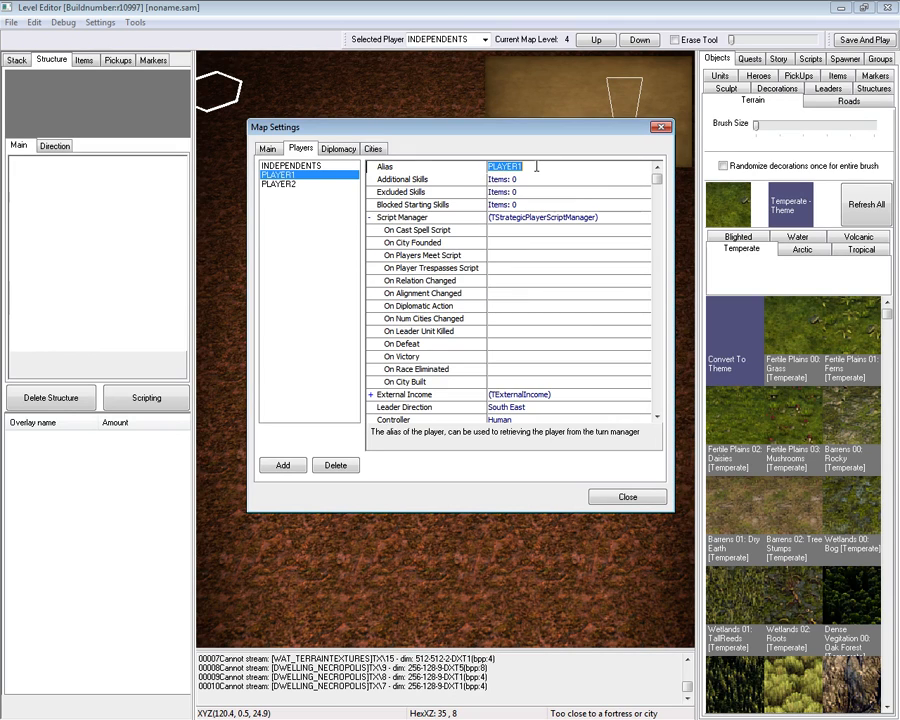
text(Me)
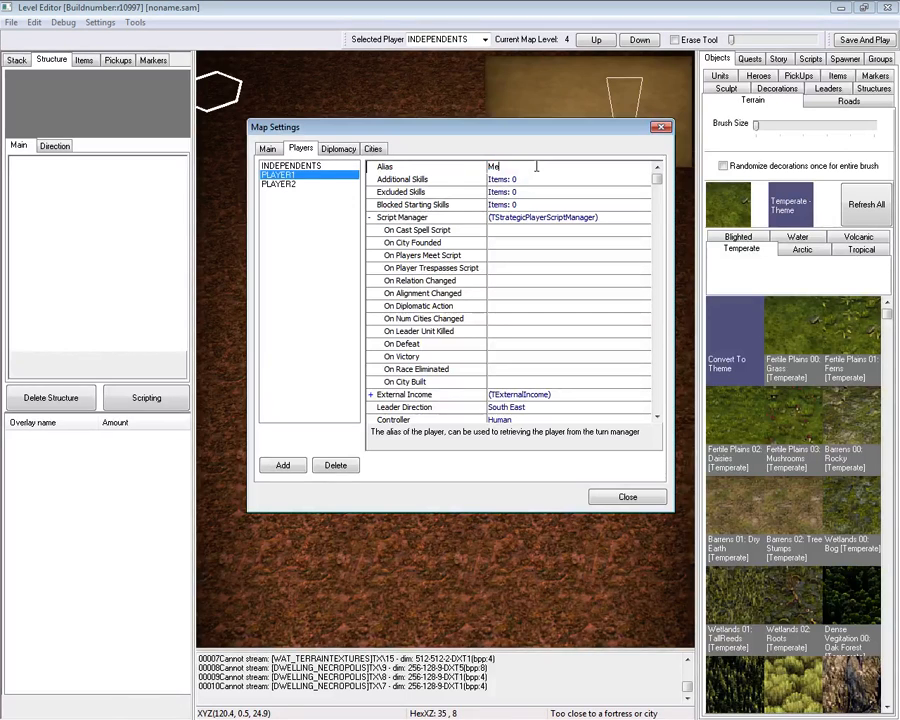
Set the alias of PLAYER2 to You Guys.
click(278, 184)
click(537, 168)
text(You)
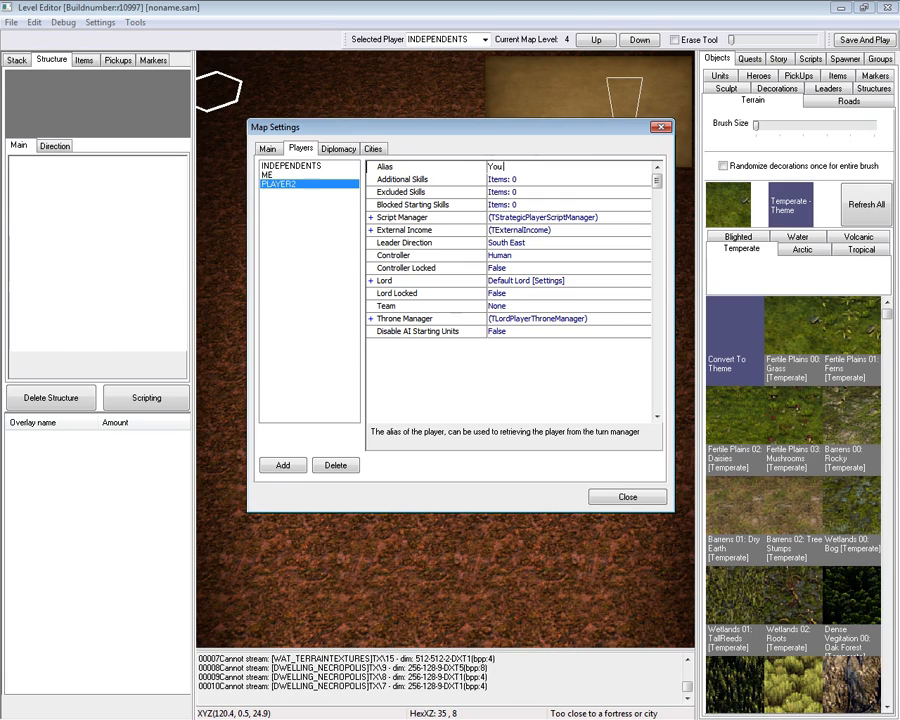
text( Guys)
key(Return)
click(506, 167)
Try to add the Modern Warfare Skill to the Additional Skills of YOU_GUYS and cancel the selection.
click(465, 181)
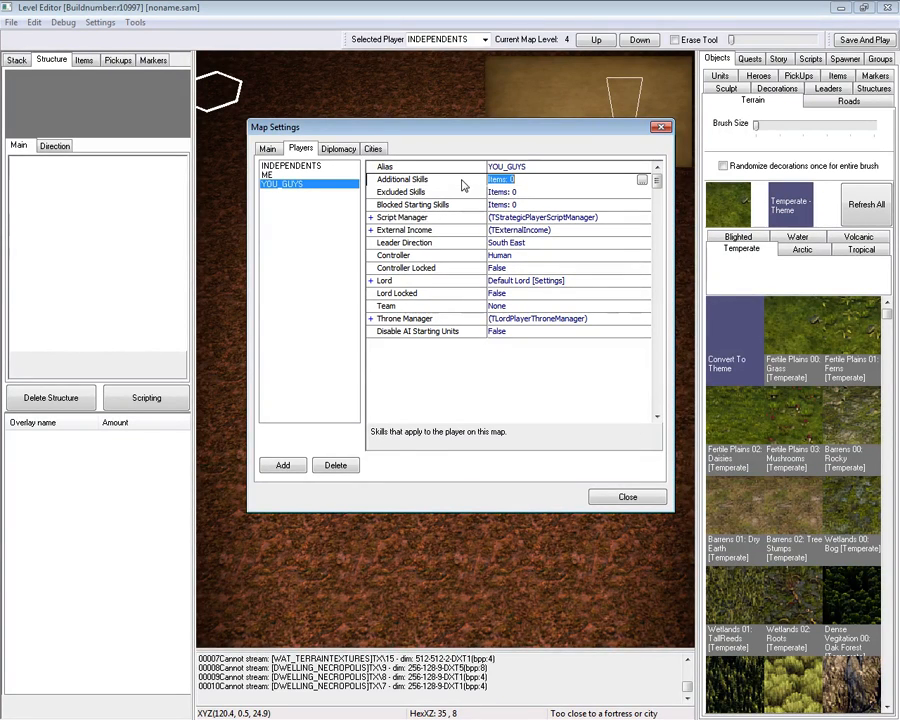
click(643, 180)
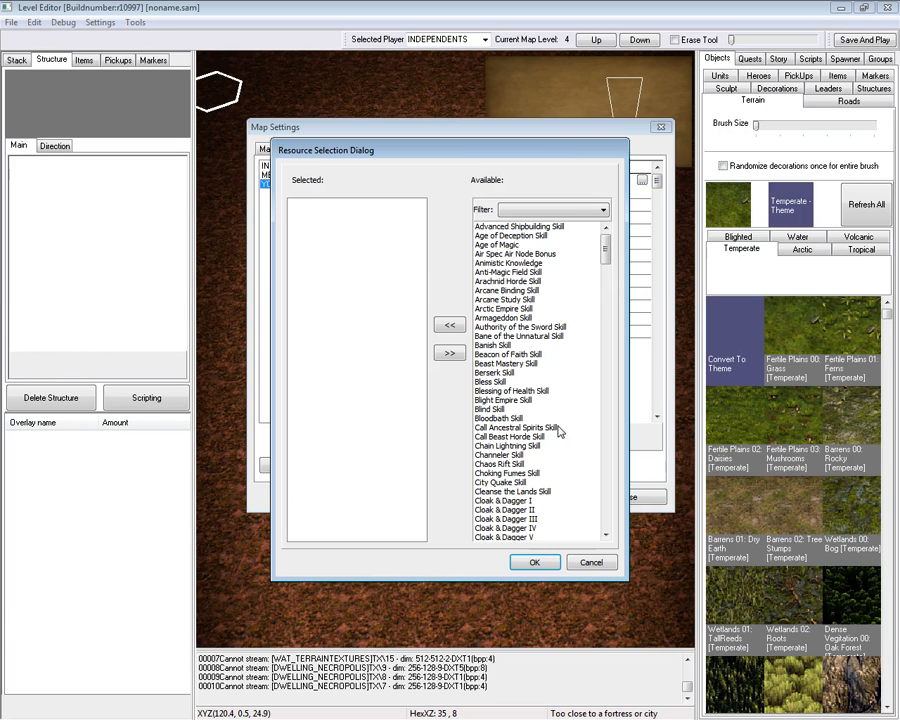
drag(606, 252, 606, 380)
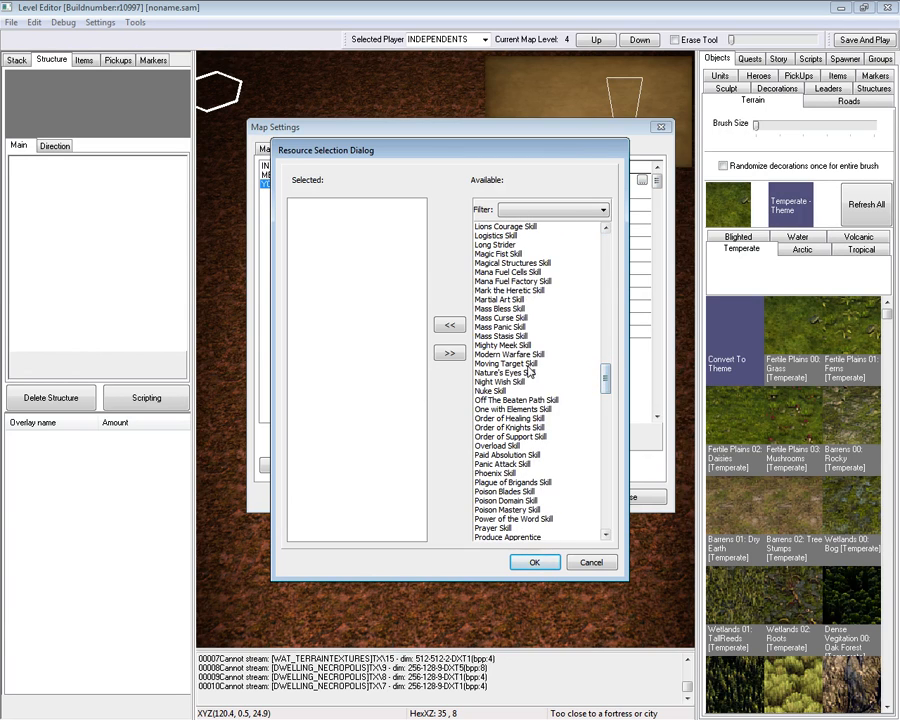
double_click(533, 355)
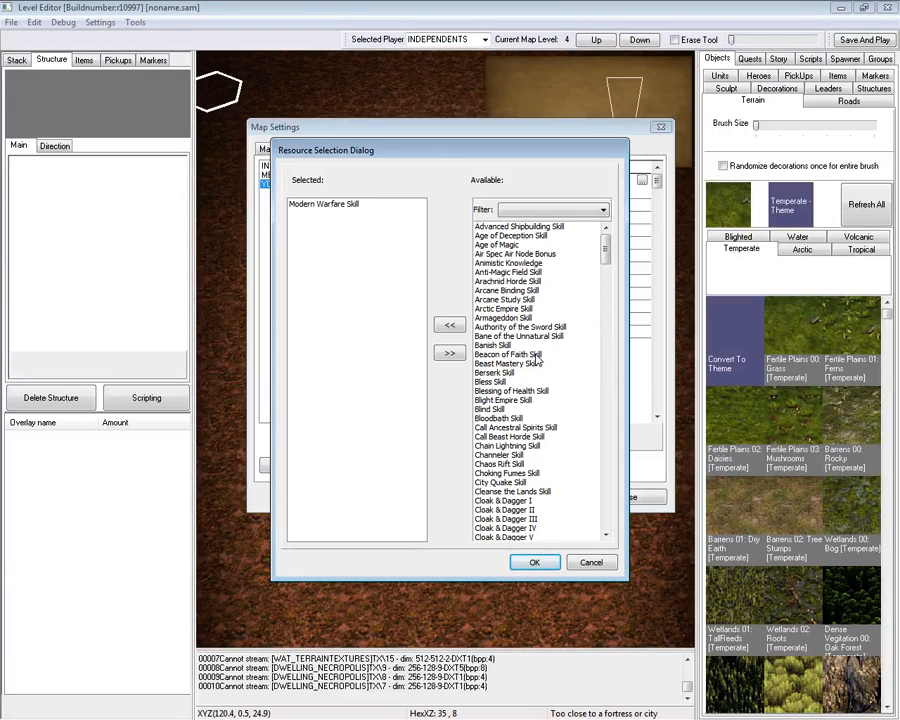
click(601, 563)
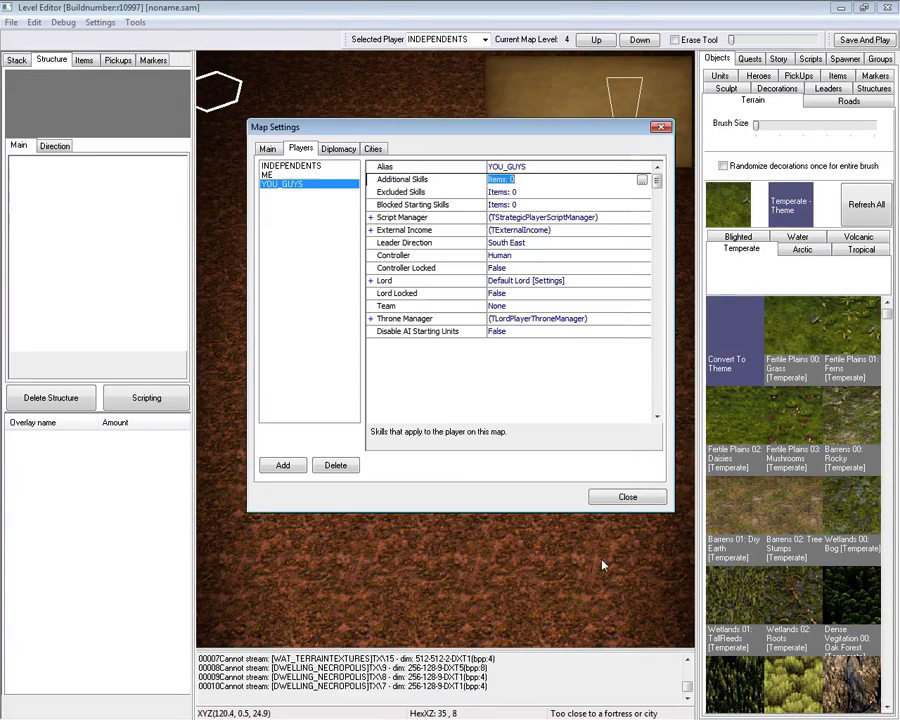
Examine the Excluded Skills, Blocked Starting Skills and Script Manager properties of YOU_GUYS.
click(432, 194)
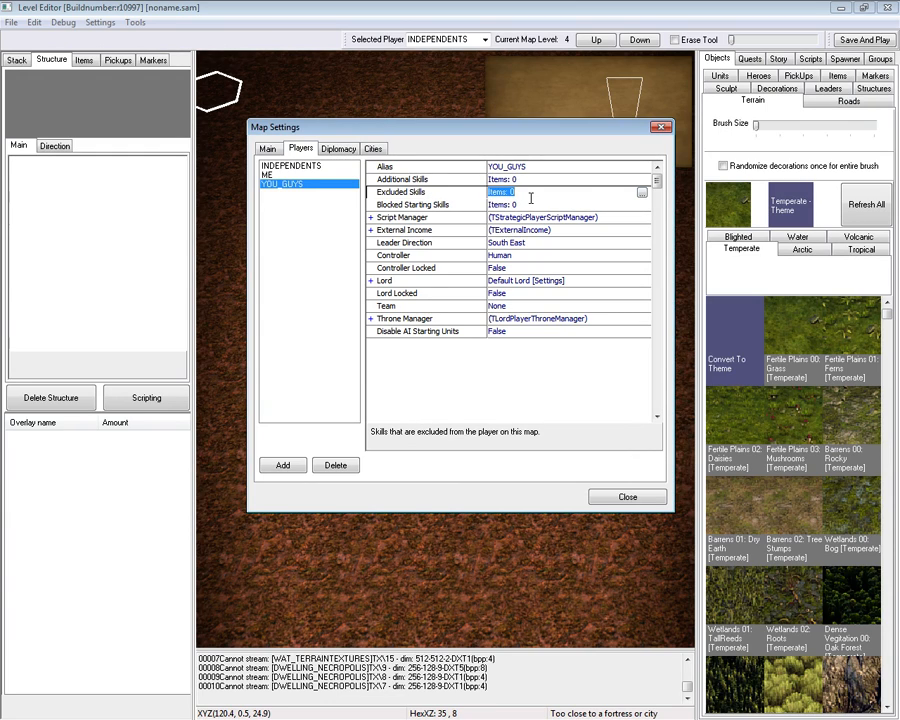
click(382, 205)
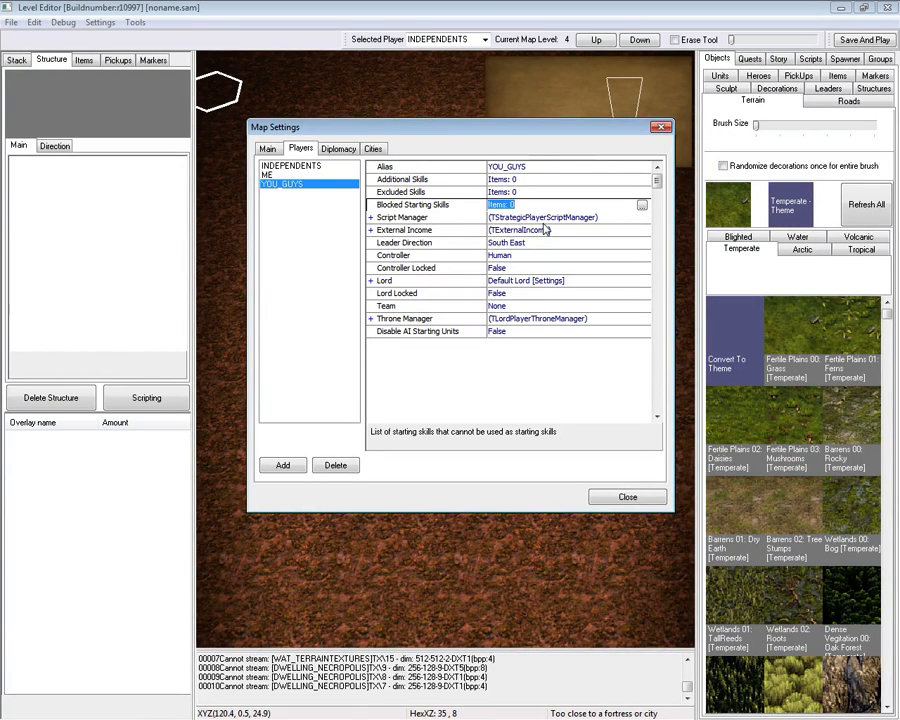
click(371, 218)
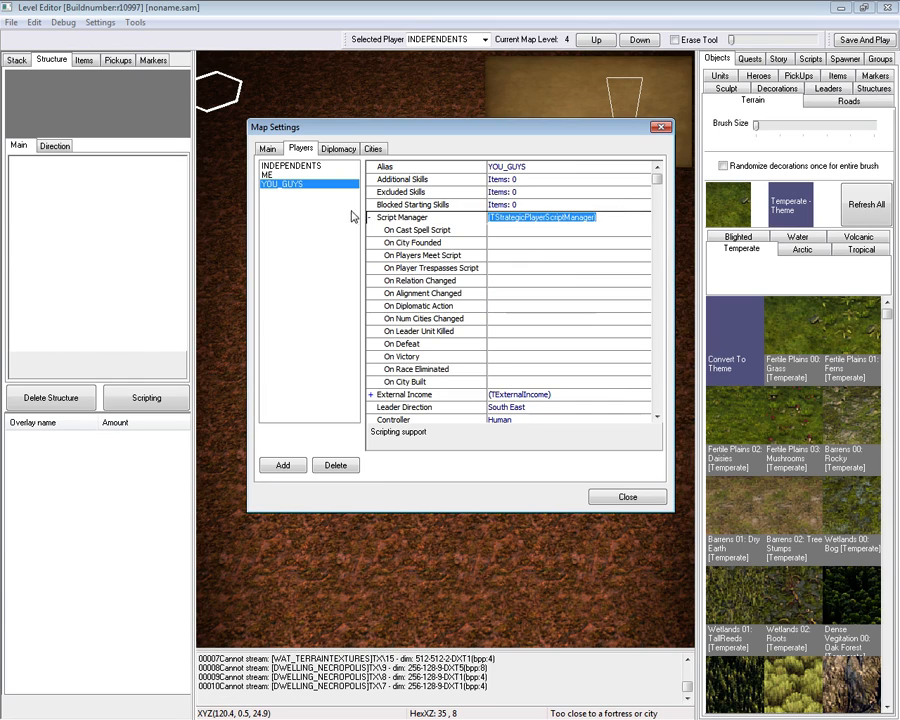
click(370, 218)
Set the Gold Income in the External Income of YOU_GUYS to 600 and collapse the group.
click(371, 230)
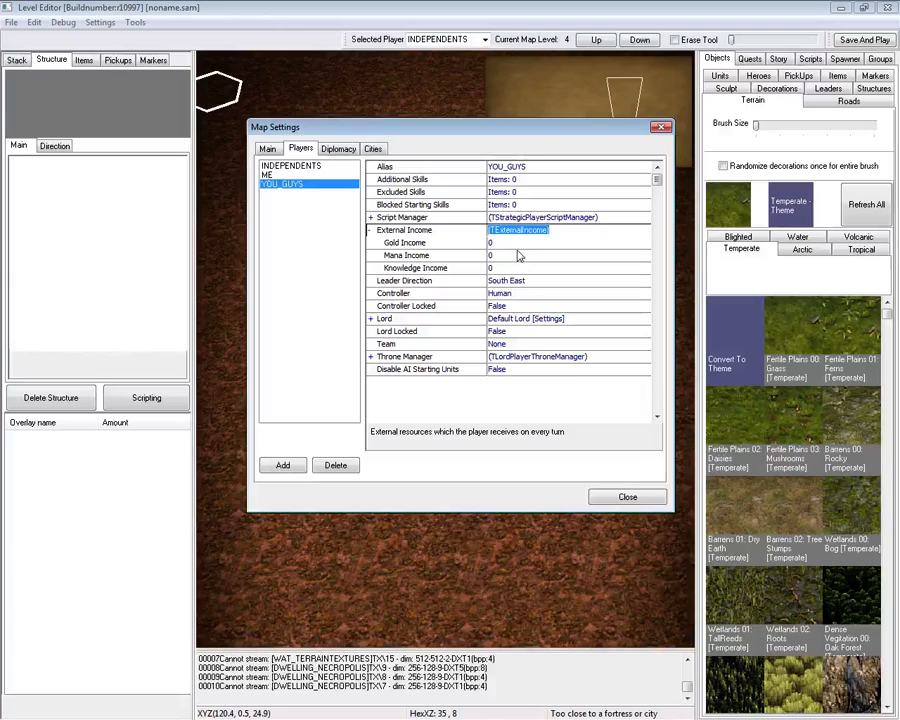
click(504, 242)
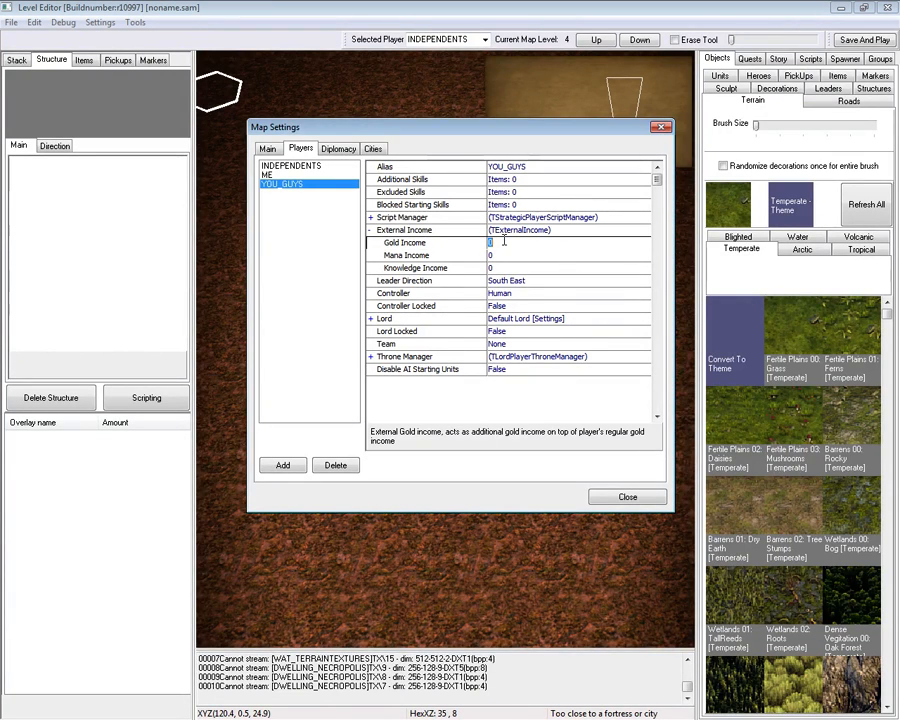
text(5)
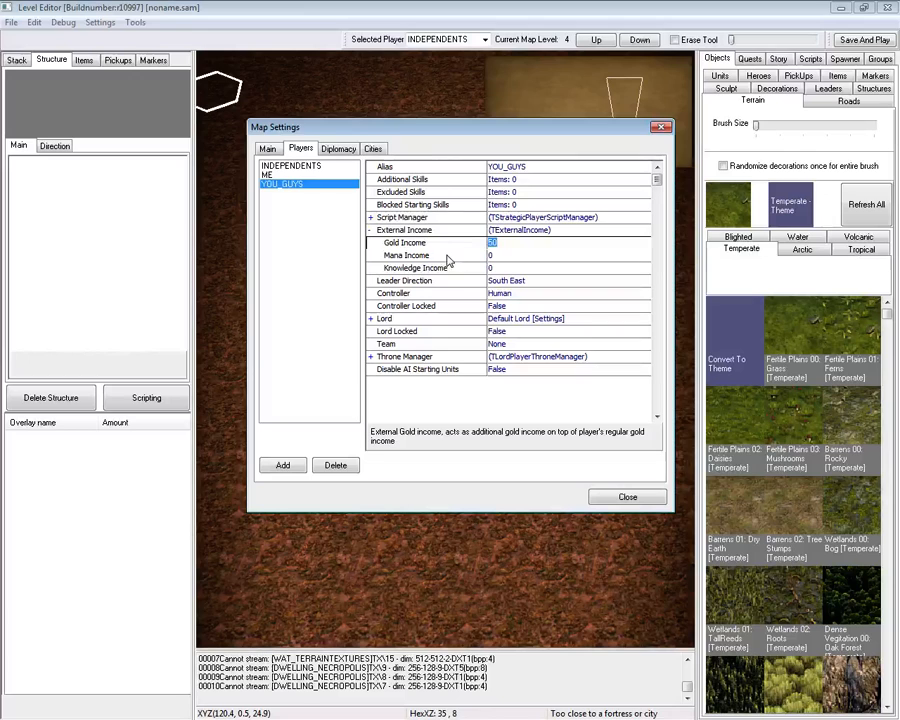
key(Escape)
text(600)
key(Return)
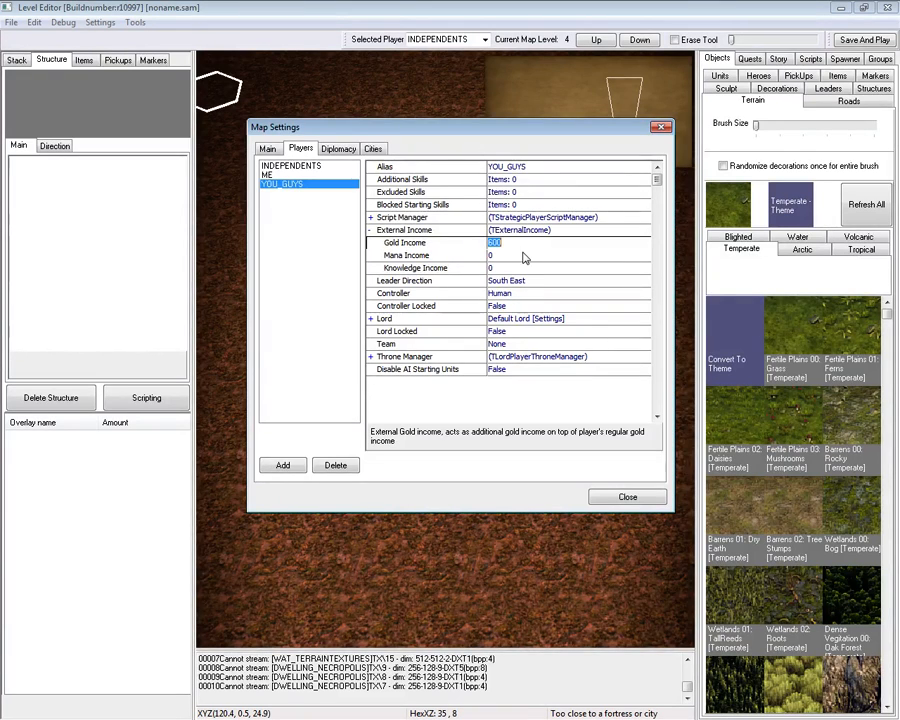
click(370, 230)
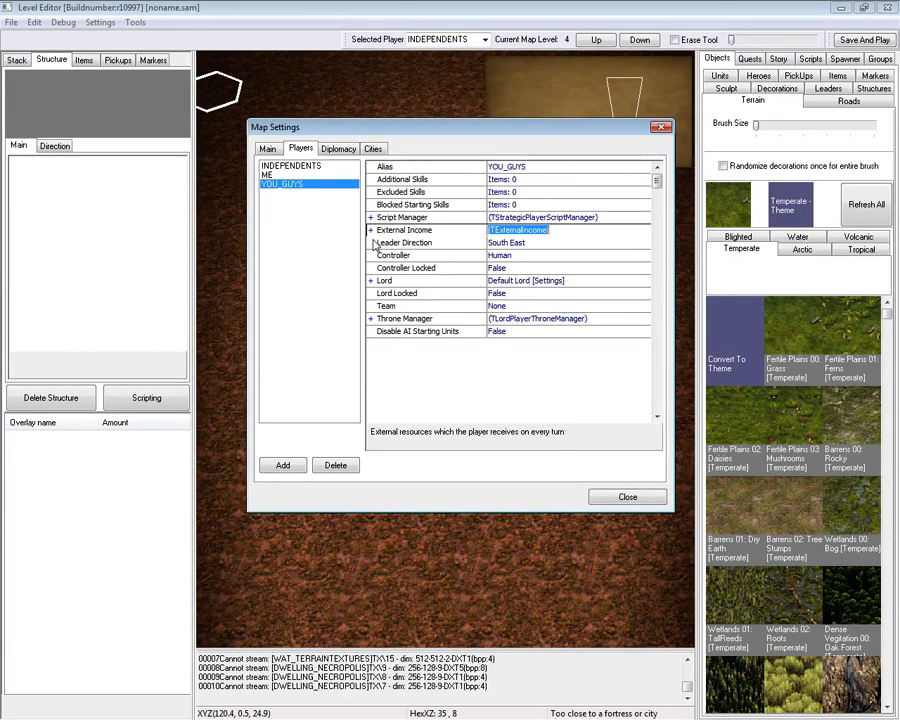
Examine the Leader Direction options available for YOU_GUYS.
click(508, 246)
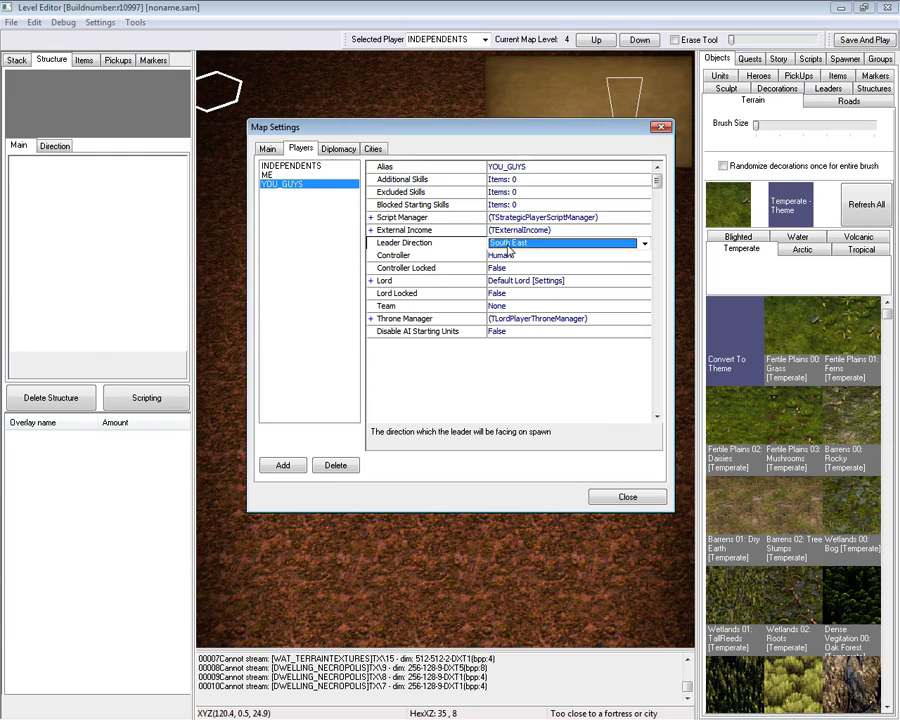
click(641, 243)
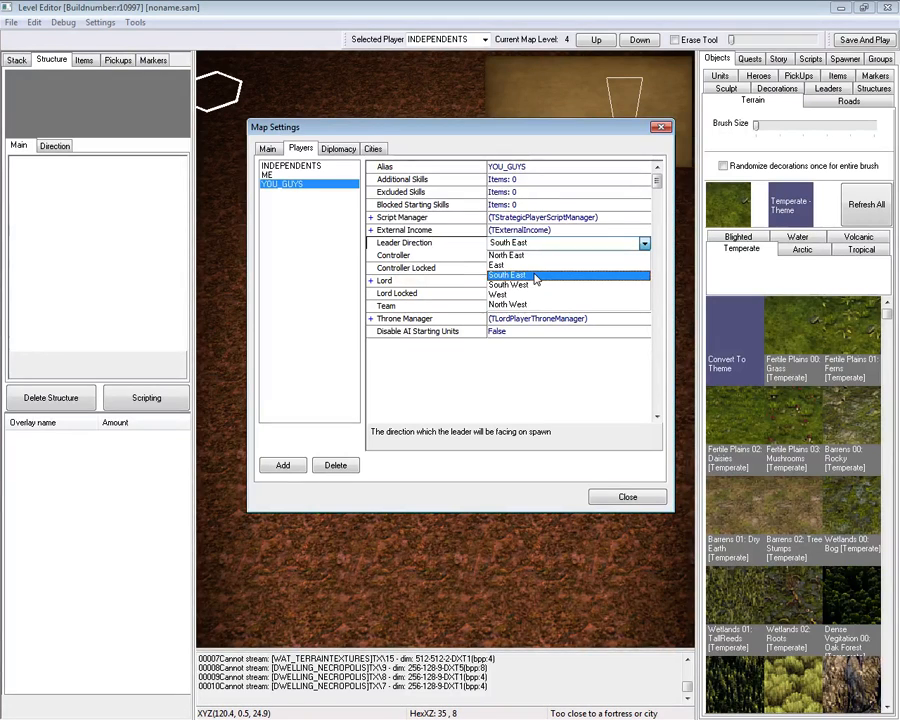
click(446, 259)
Try the Squire controller for YOU_GUYS and set the controller back to Human.
click(513, 259)
click(644, 257)
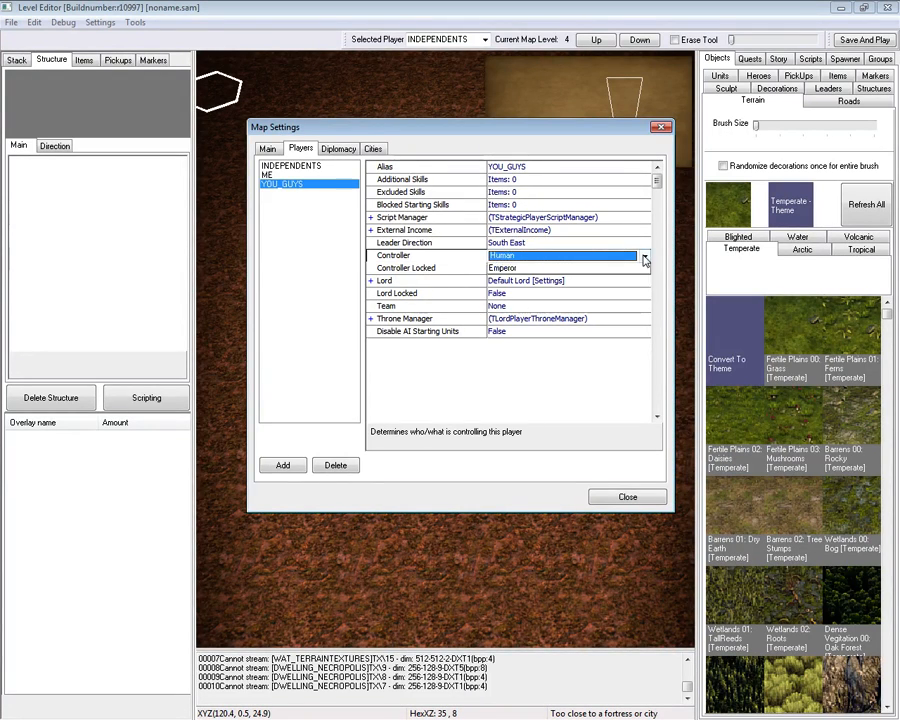
click(645, 258)
click(522, 281)
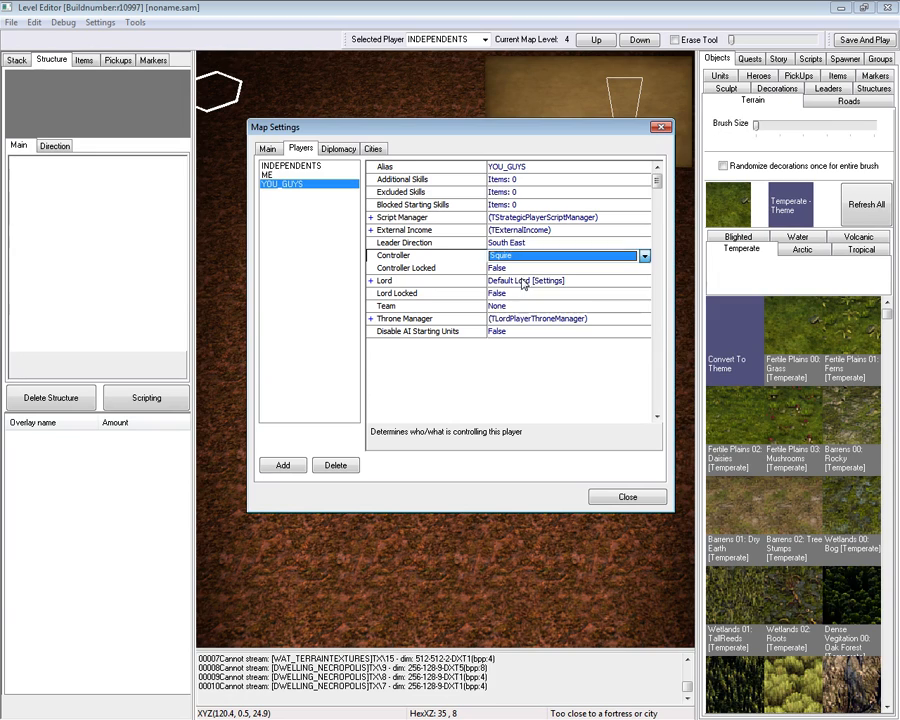
click(645, 257)
click(500, 266)
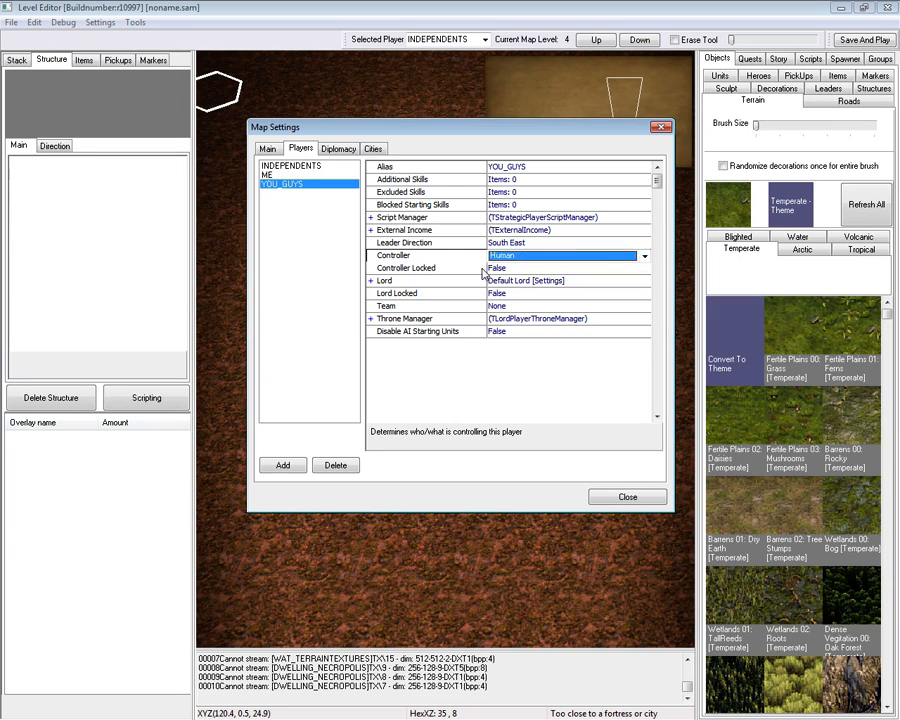
Set Controller Locked to True for YOU_GUYS and change its controller to King.
click(466, 270)
click(644, 268)
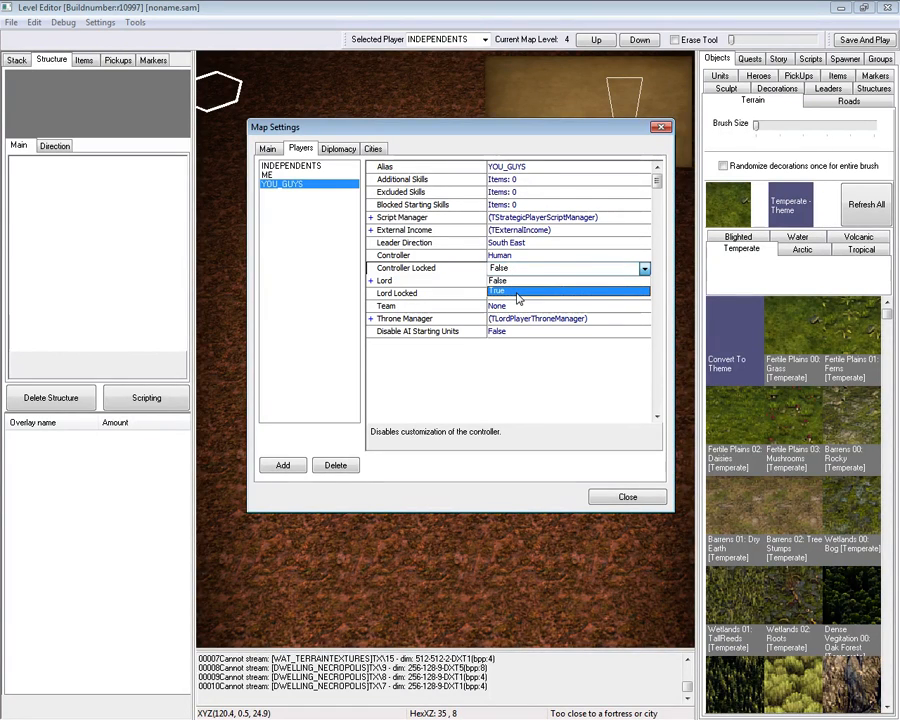
click(517, 293)
click(524, 256)
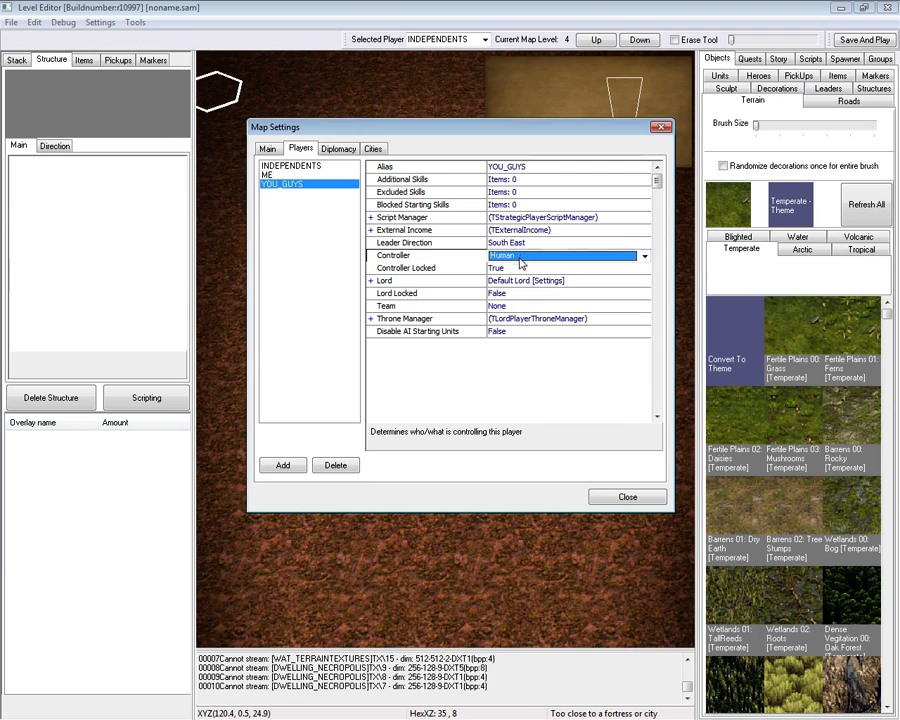
click(644, 256)
click(500, 300)
click(464, 270)
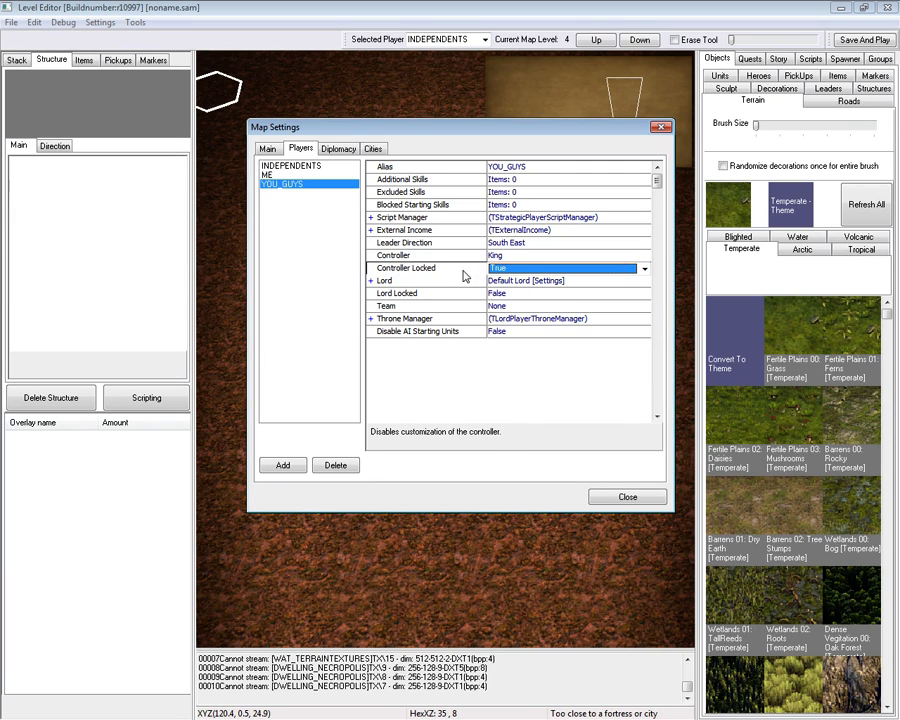
Set the lord of YOU_GUYS to Leader 36 - Valery from the Title Campaign Lord Definitions category.
click(371, 281)
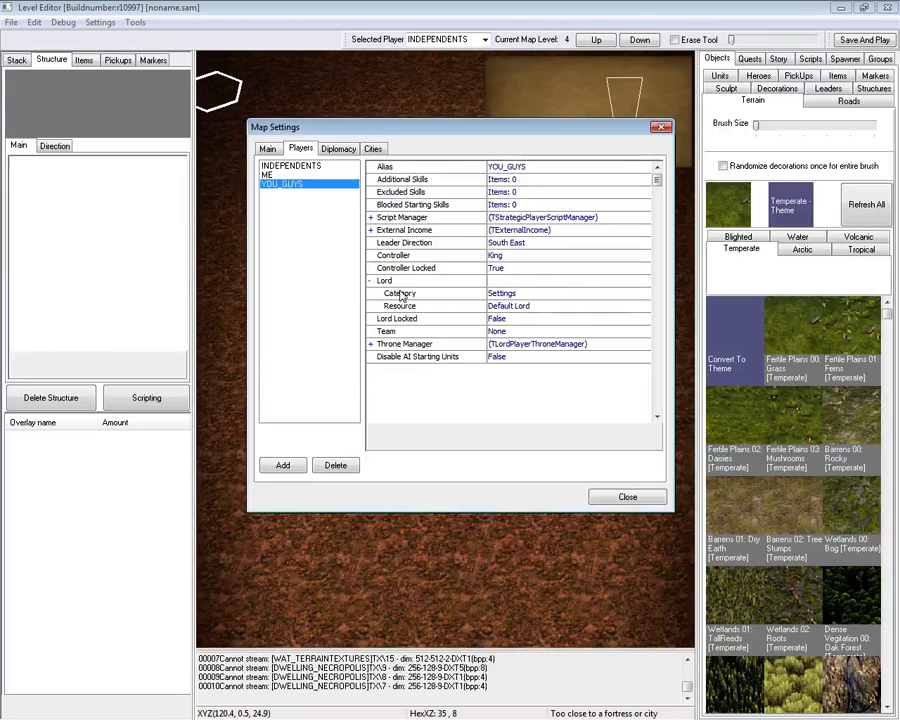
click(540, 293)
click(644, 293)
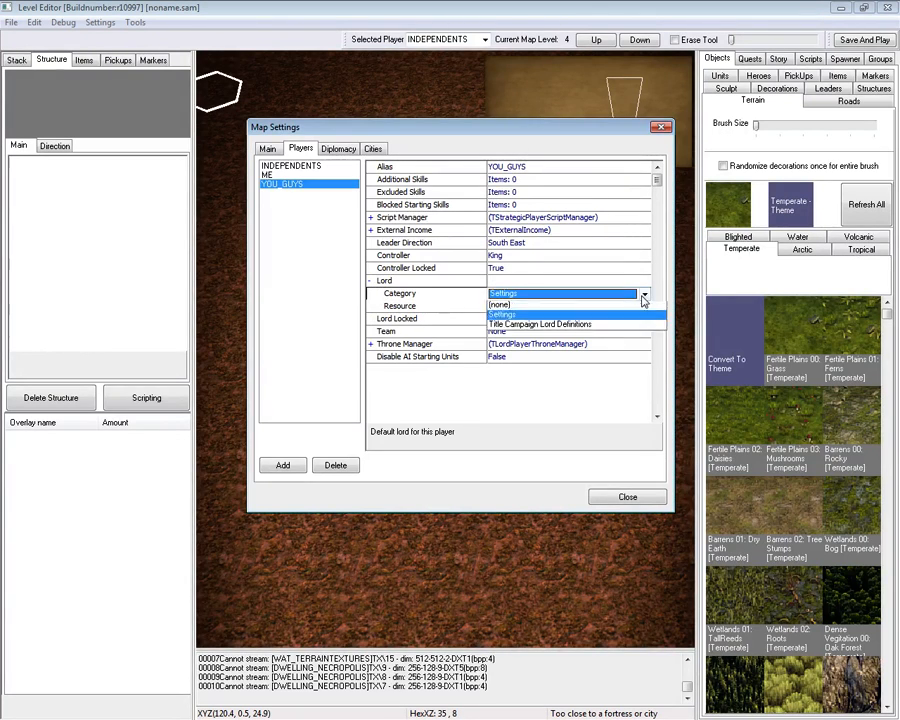
click(534, 326)
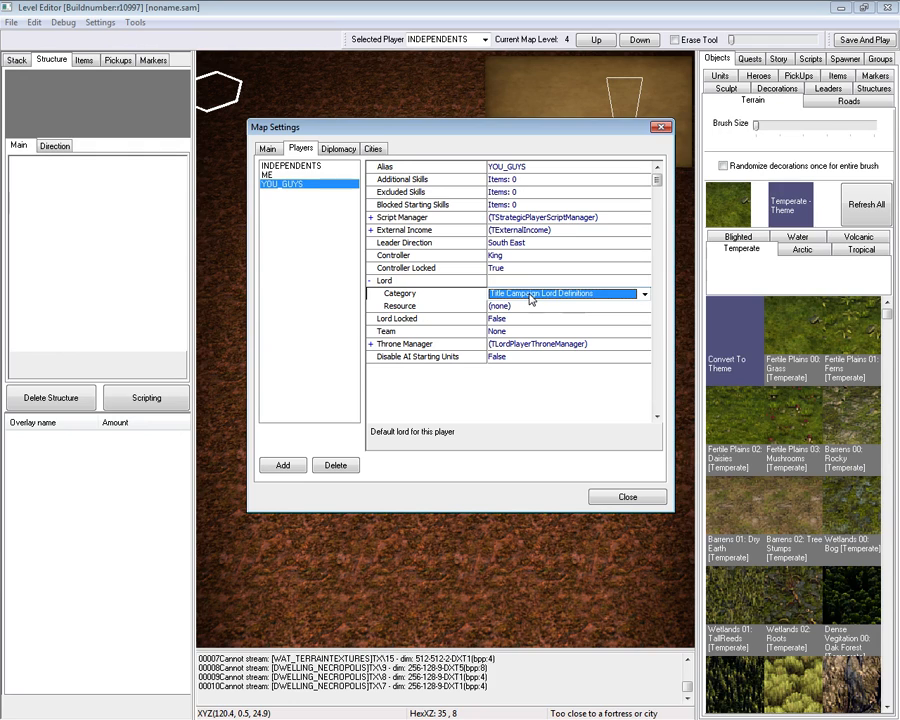
click(530, 305)
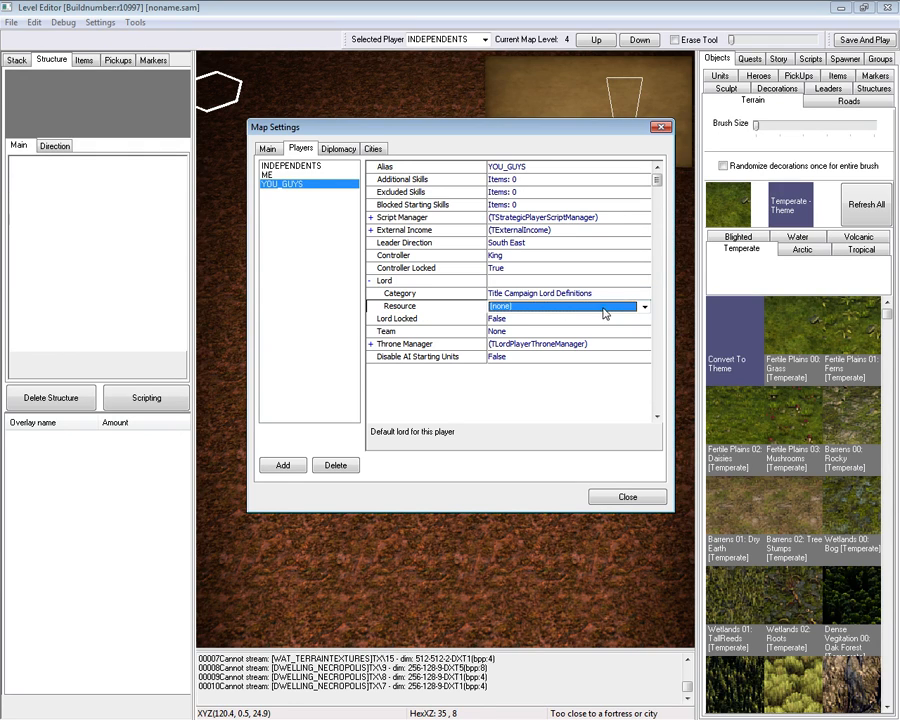
click(644, 306)
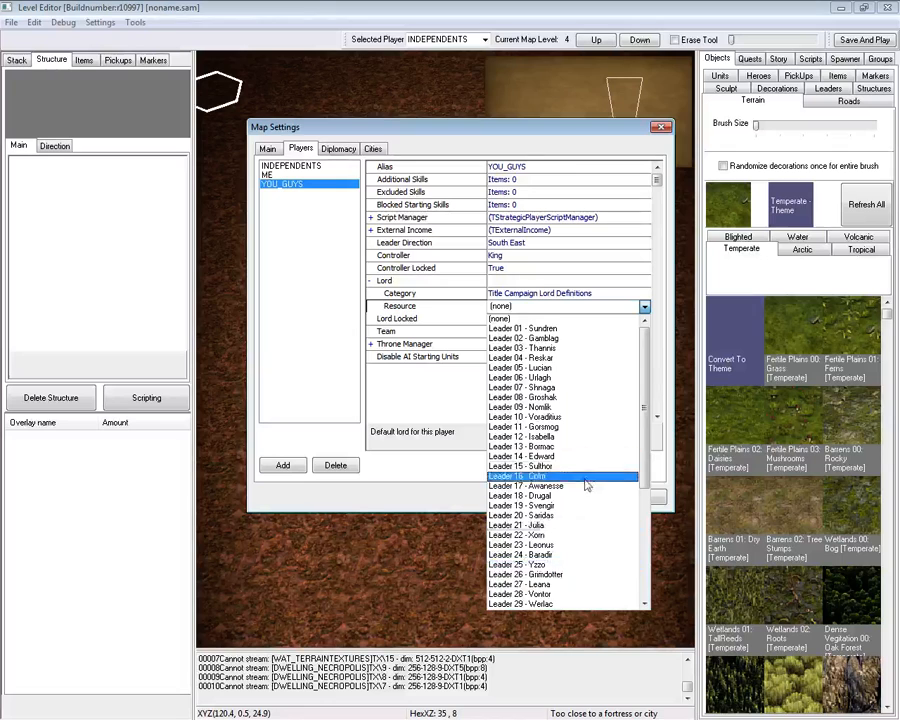
click(647, 484)
click(500, 476)
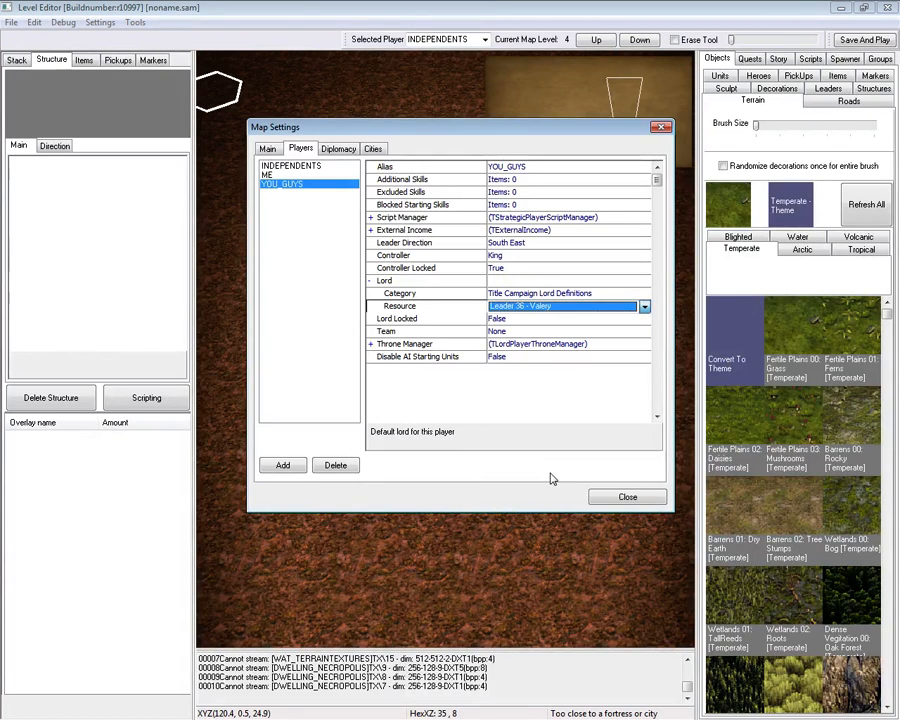
Change the lord category of YOU_GUYS to Settings and check which lord resources it offers.
click(540, 293)
click(644, 293)
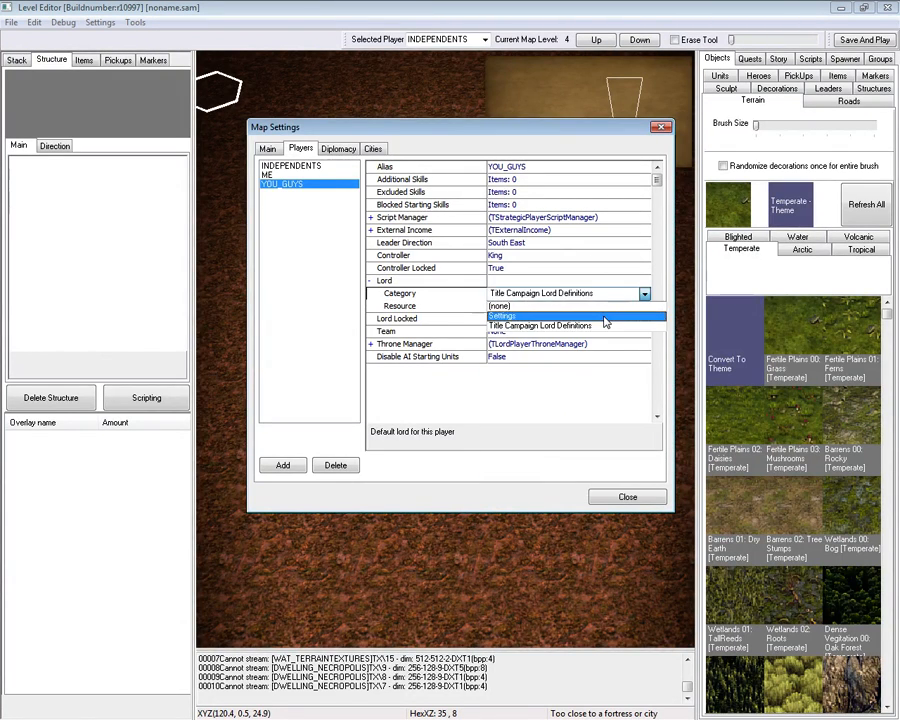
click(605, 315)
click(640, 306)
click(644, 306)
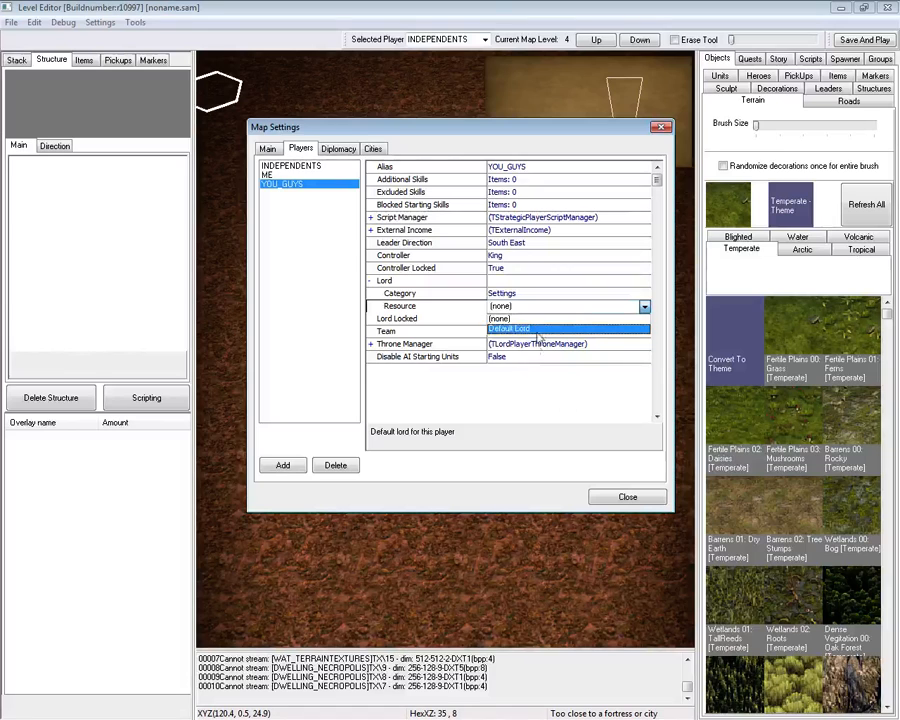
click(646, 306)
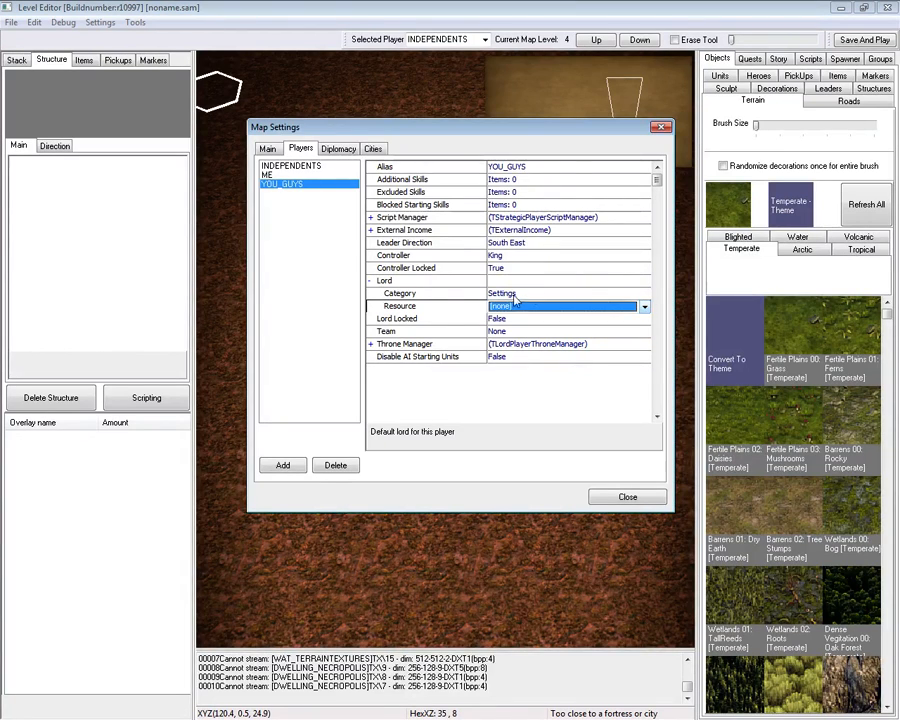
Set Lord Locked to True for YOU_GUYS and assign the player to team A.
click(451, 320)
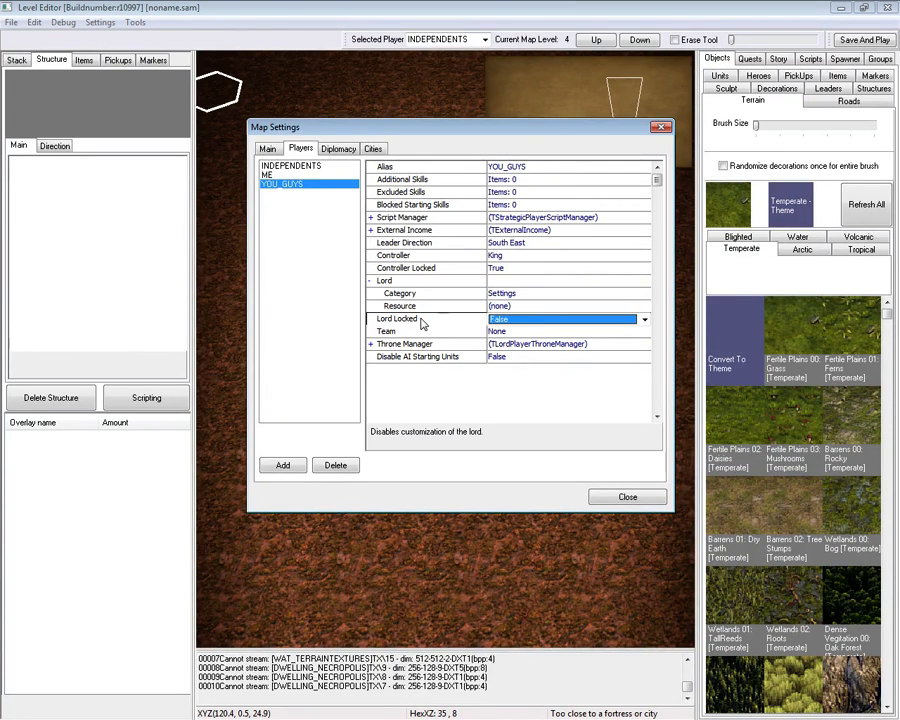
click(645, 319)
click(510, 344)
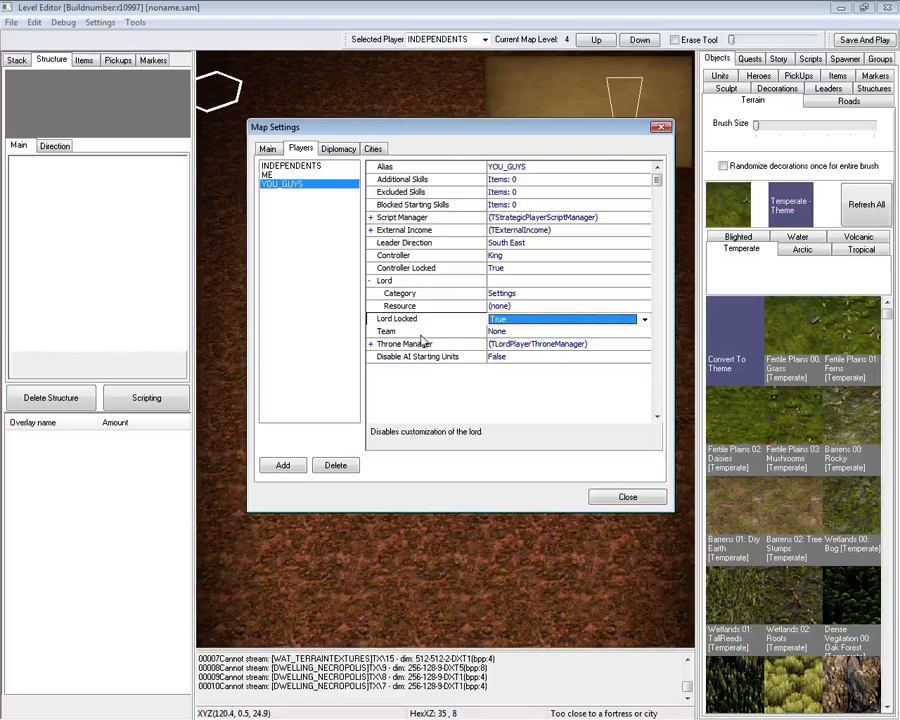
click(505, 331)
click(515, 356)
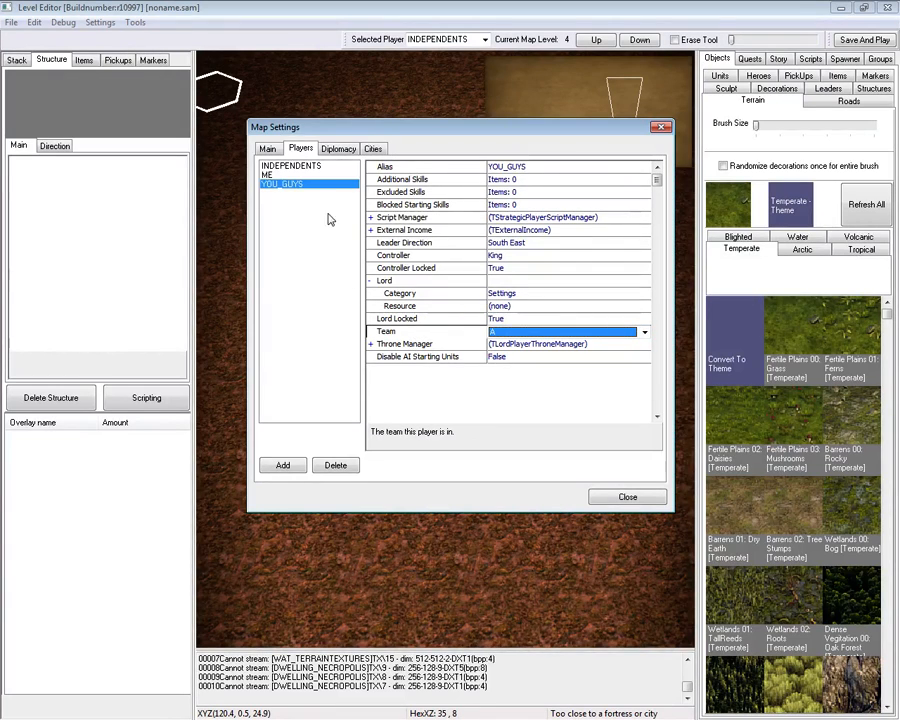
Assign the player ME to team C.
click(266, 175)
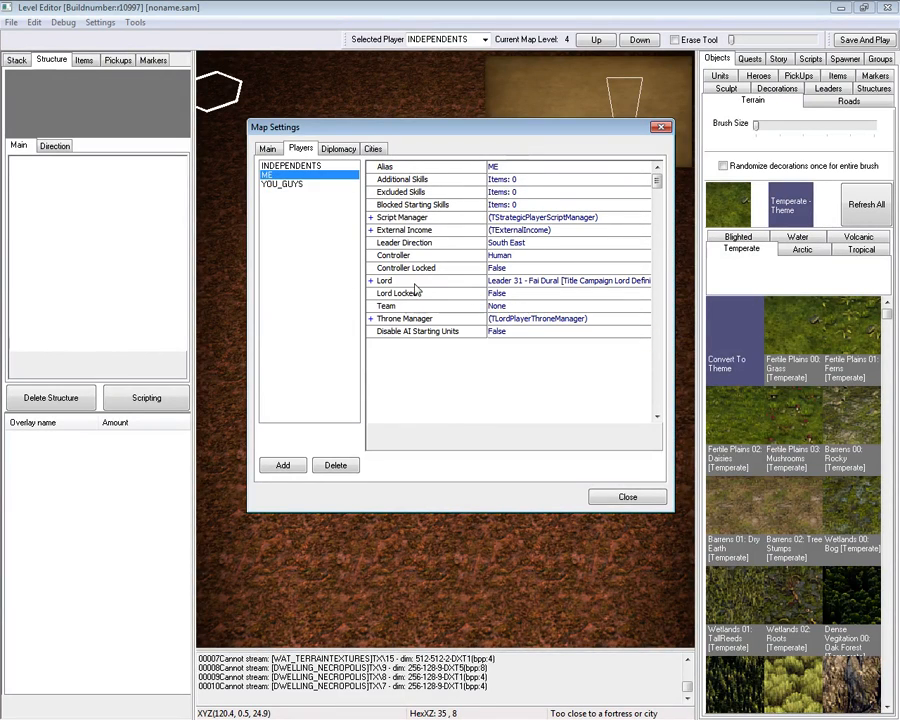
click(624, 306)
click(528, 307)
click(528, 347)
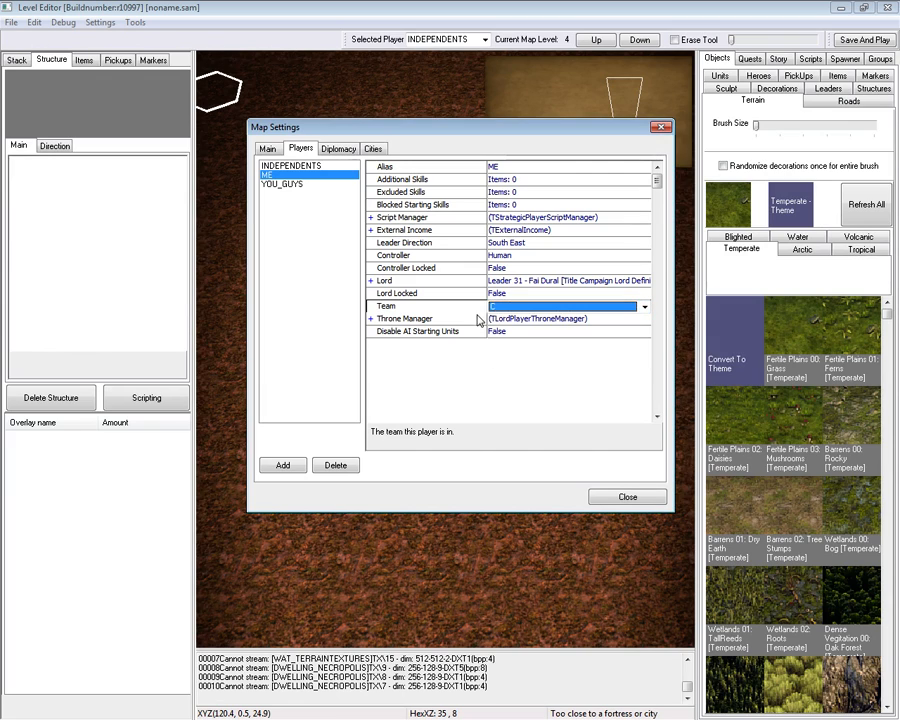
Try Allow Throne City as False in the Throne Manager of ME and set it back to True.
click(371, 319)
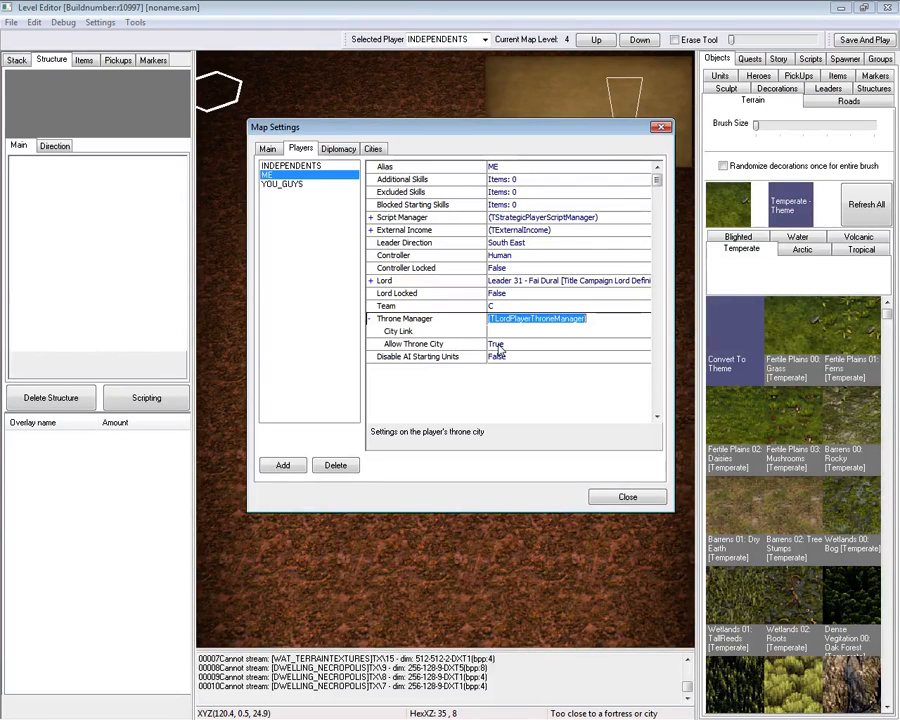
click(501, 346)
click(536, 348)
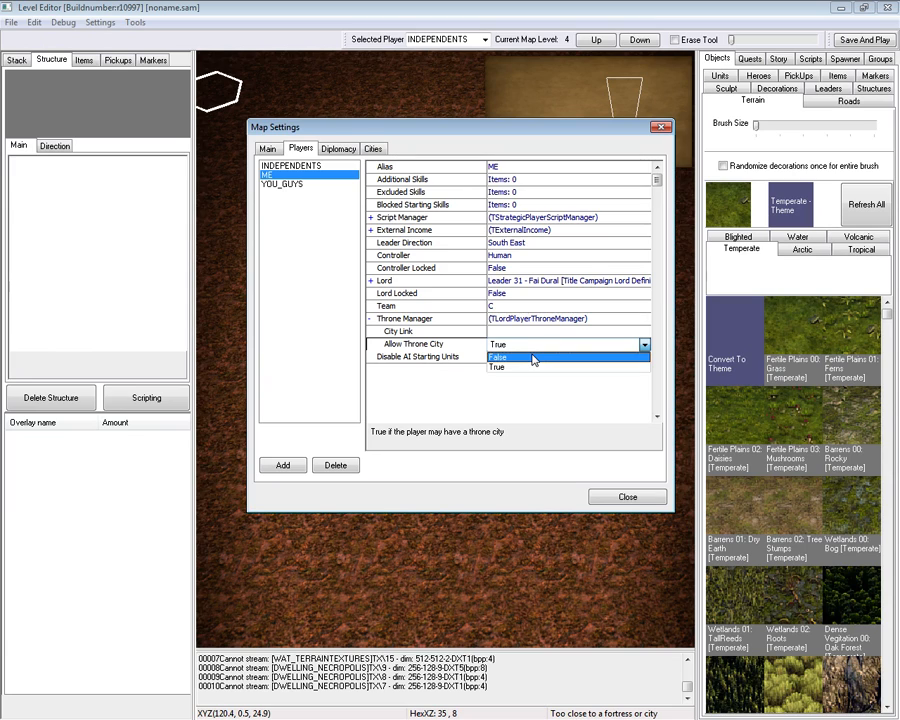
click(533, 358)
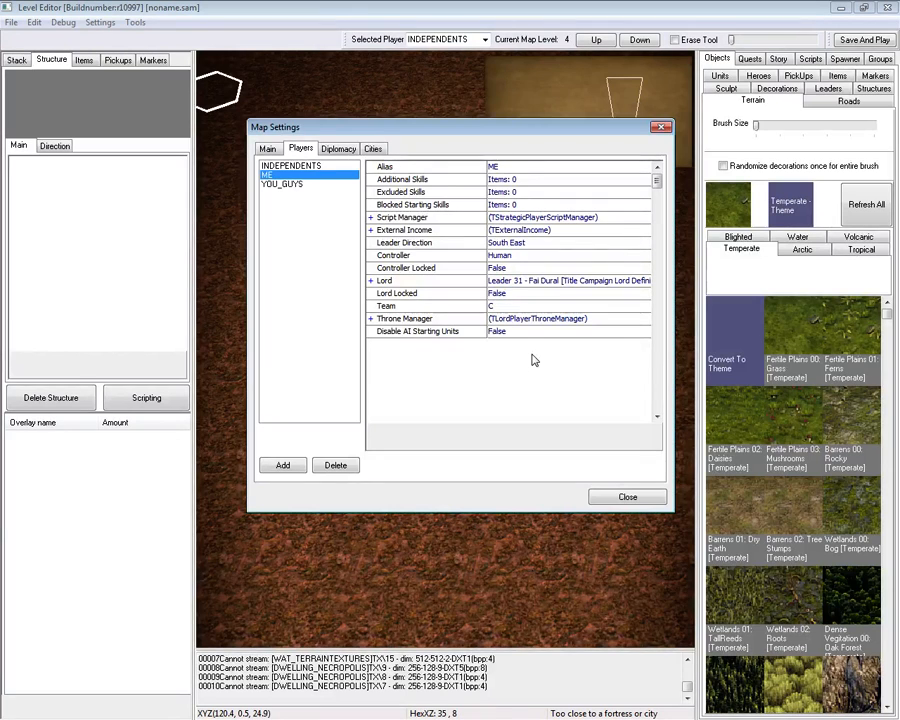
click(371, 318)
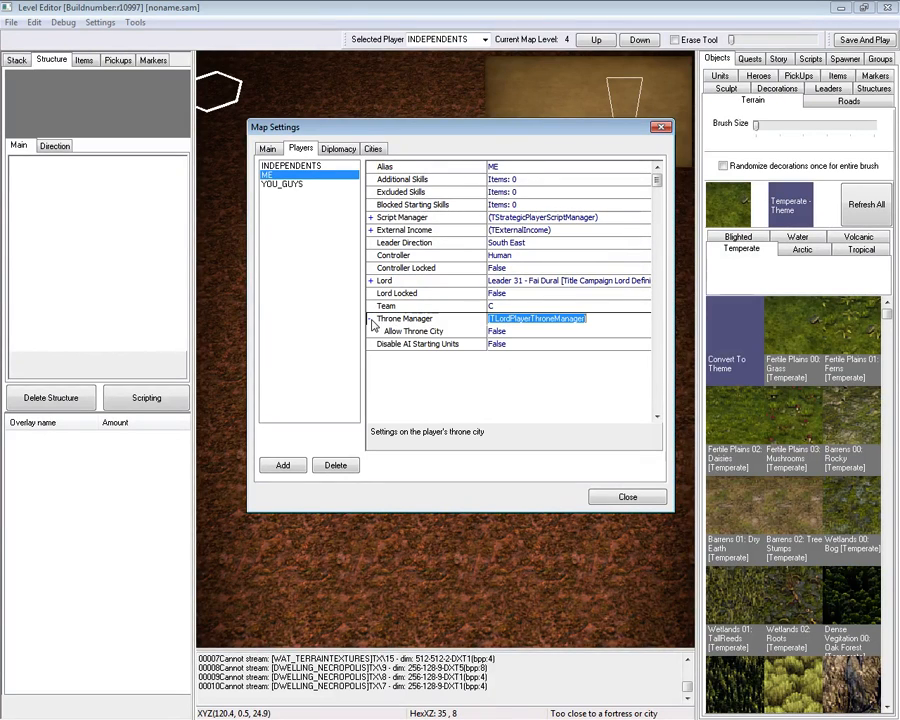
click(515, 335)
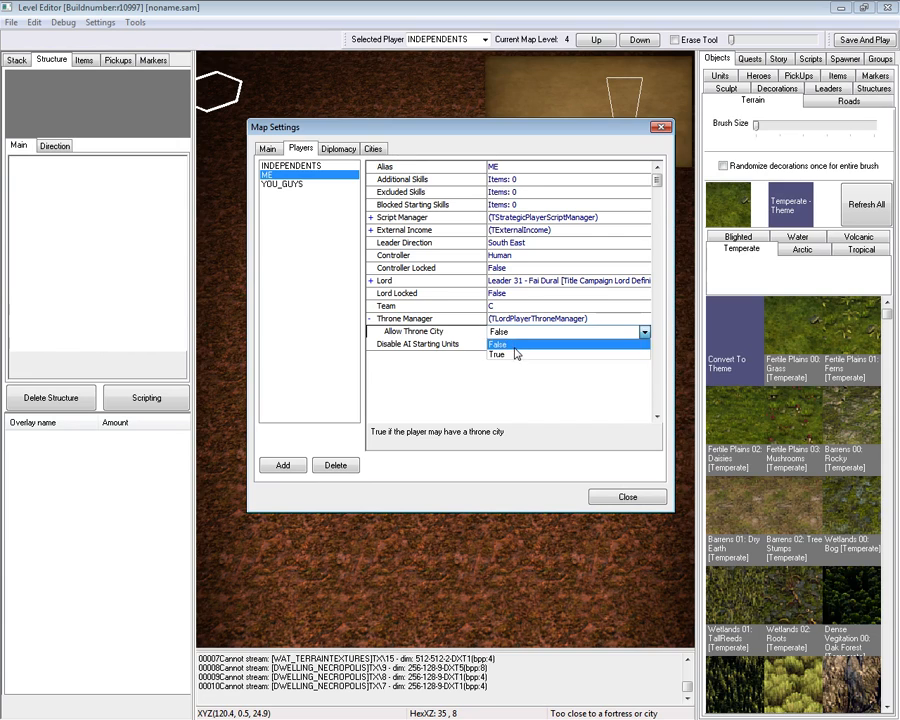
click(514, 351)
Examine the City Link and Allow Throne City options in the Throne Manager of ME.
click(371, 318)
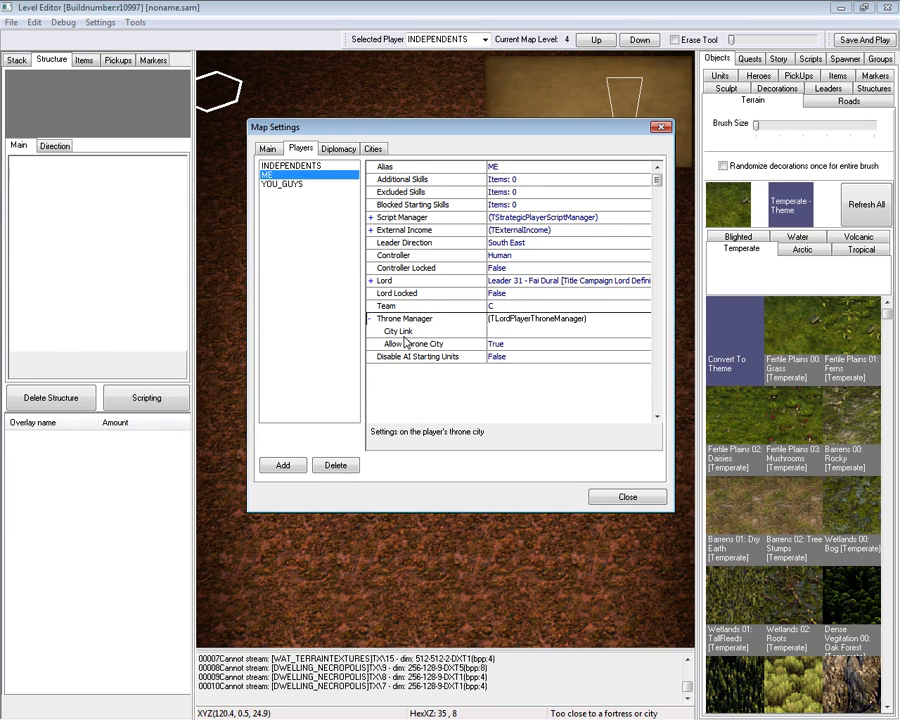
click(514, 334)
click(644, 332)
click(583, 343)
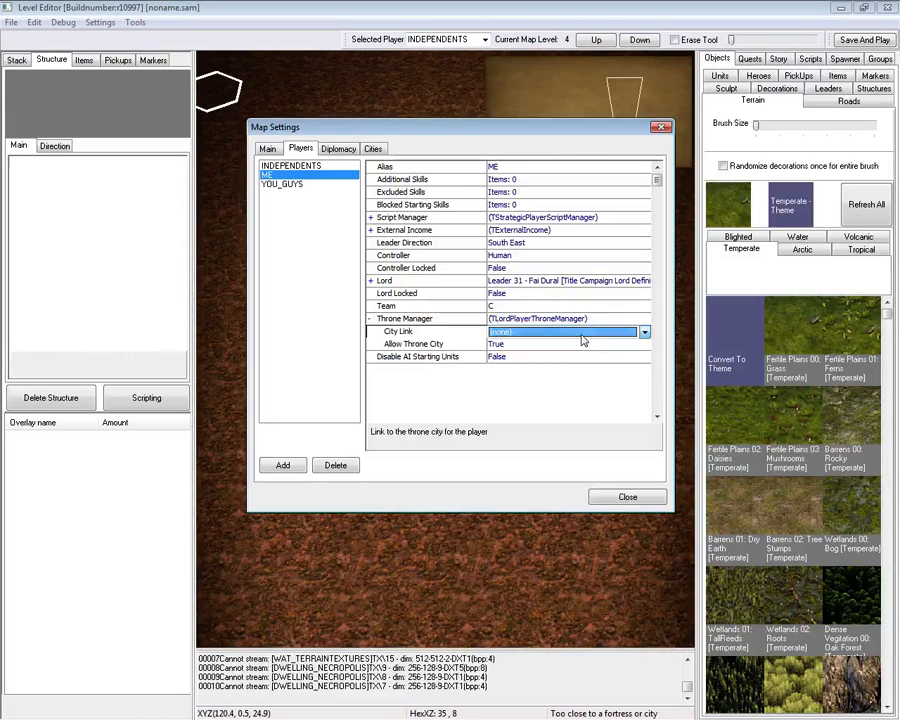
click(581, 335)
click(577, 345)
click(558, 335)
click(371, 320)
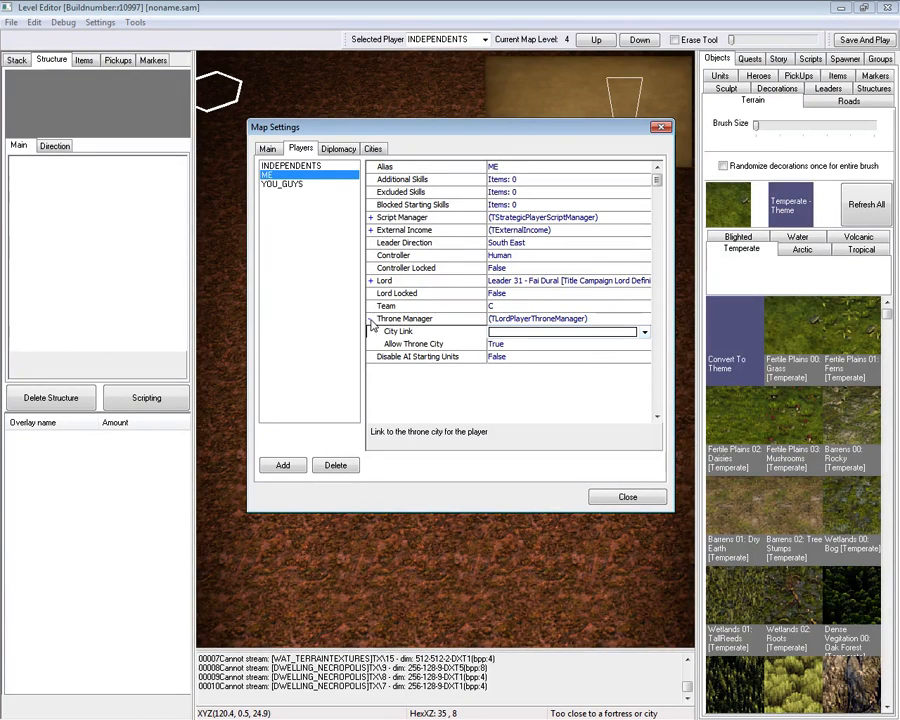
click(498, 343)
click(644, 343)
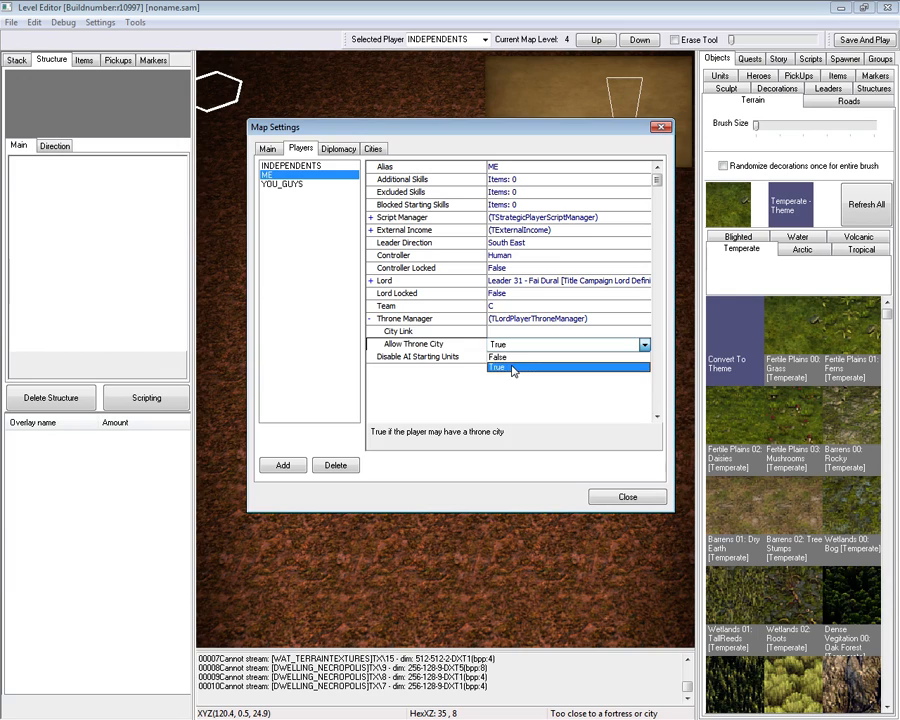
click(512, 364)
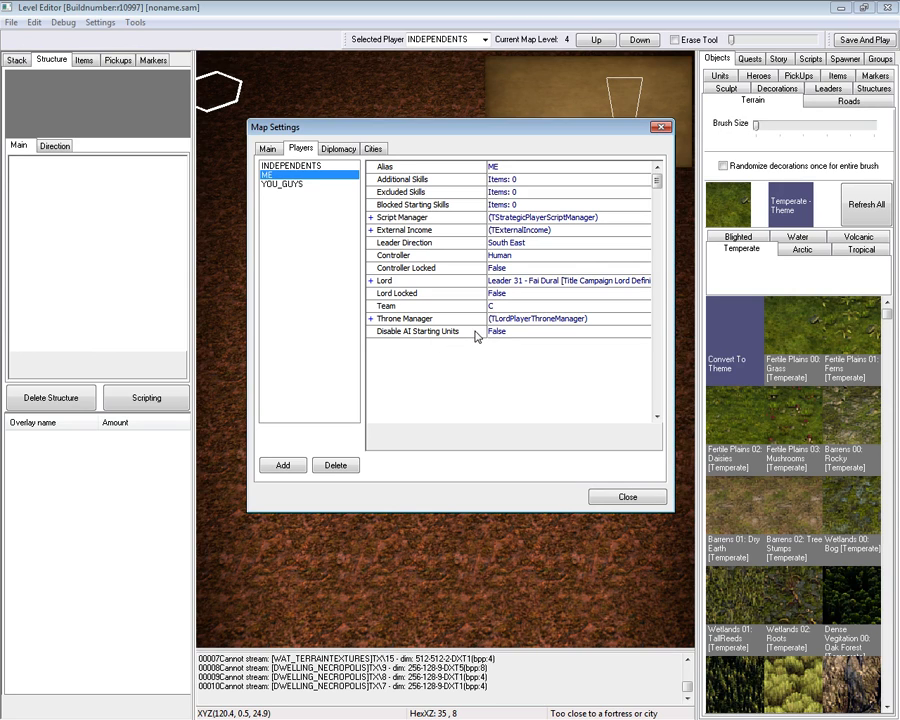
Check the Disable AI Starting Units options for ME, keeping the value at False.
click(506, 339)
click(506, 339)
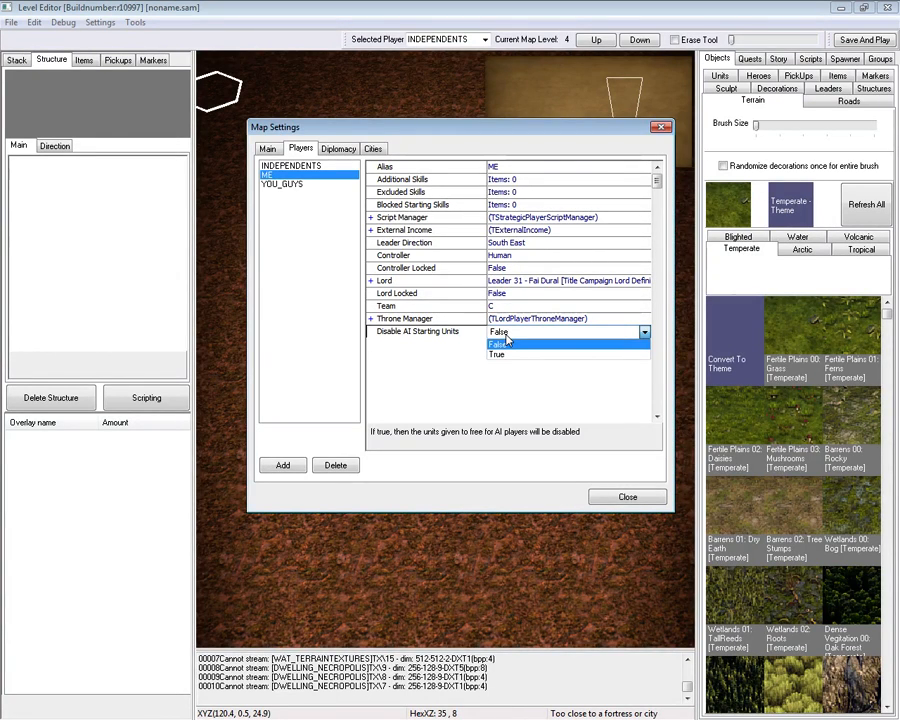
click(505, 344)
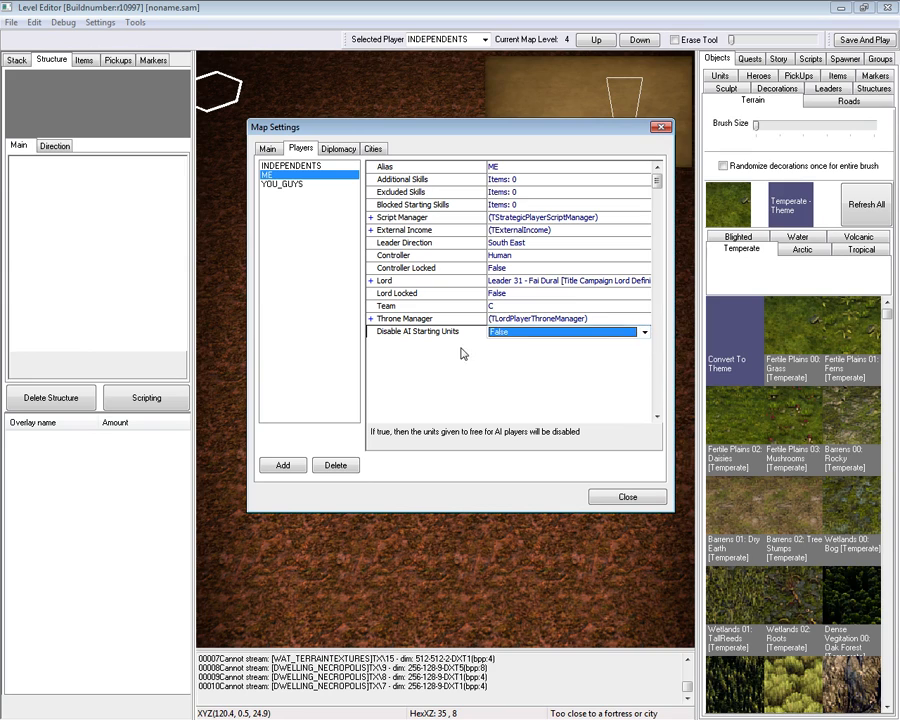
Examine the city relations settings and the diplomacy matrix between ME and YOU_GUYS.
click(338, 149)
click(369, 149)
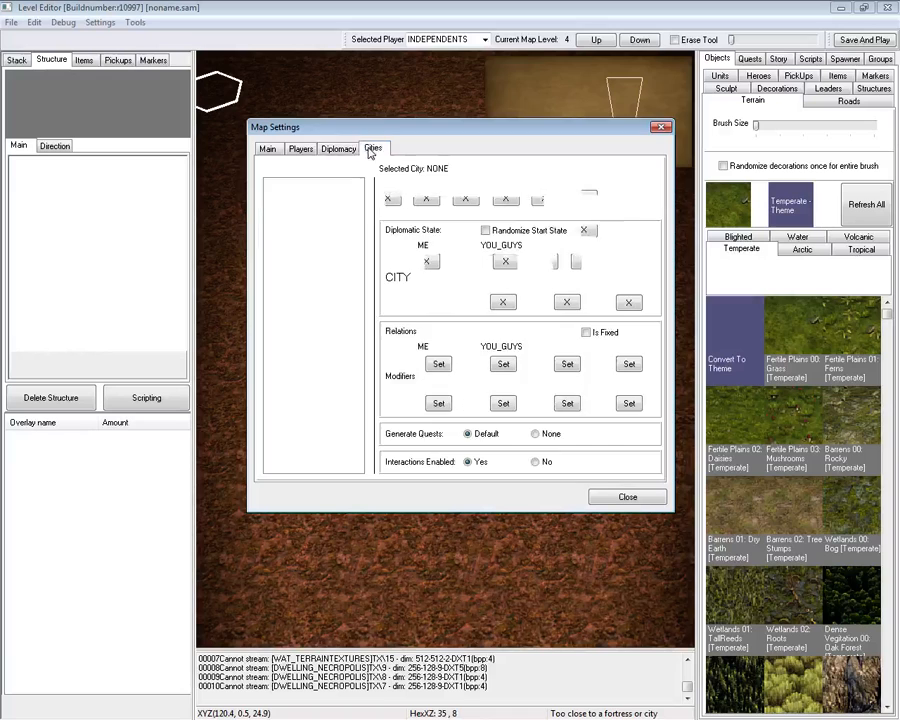
click(349, 149)
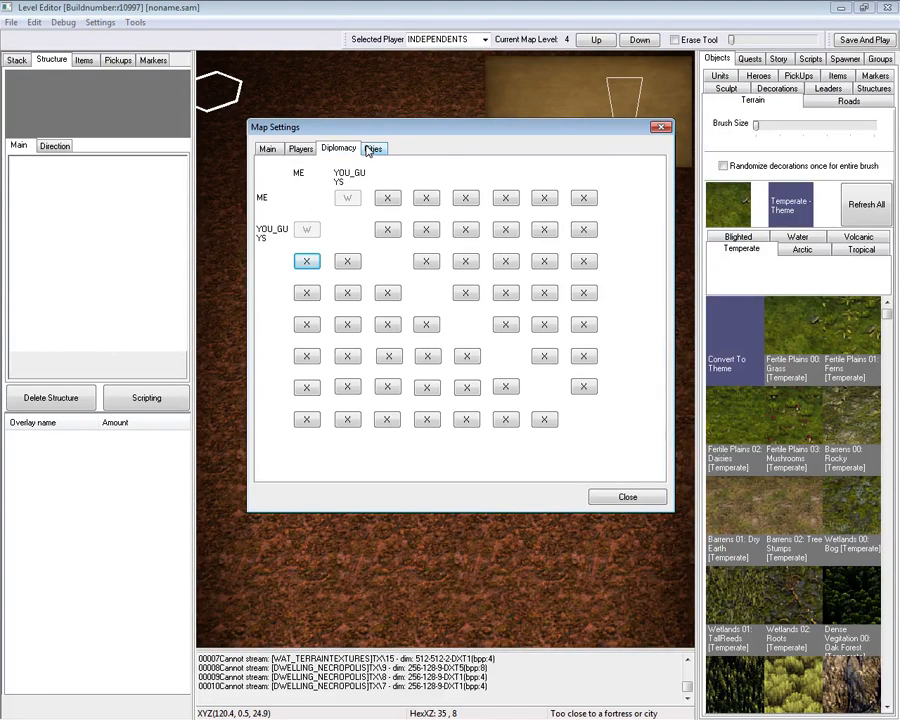
click(387, 197)
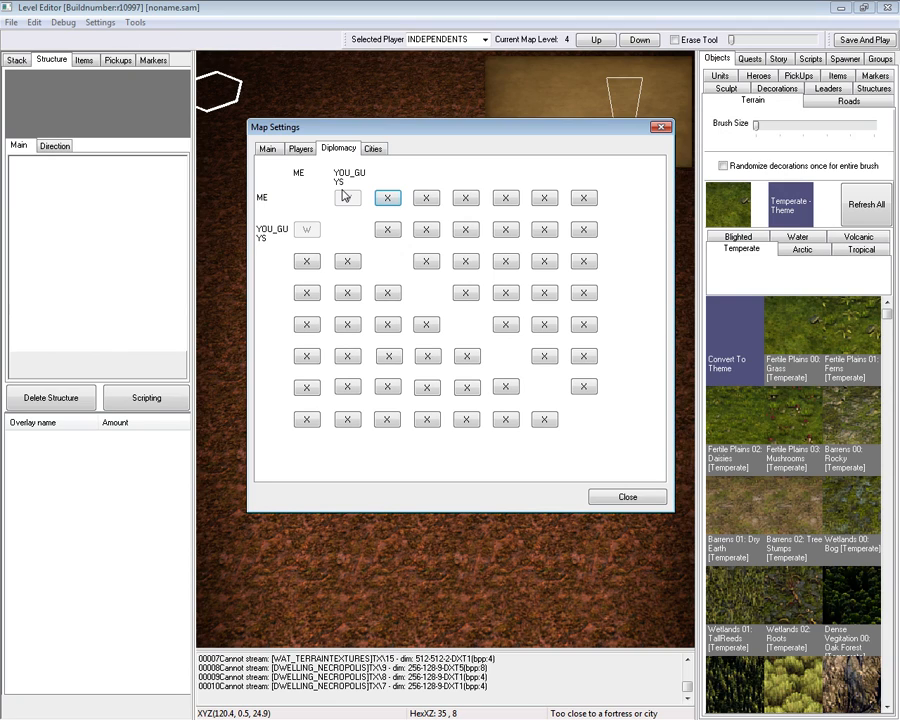
Add a third player to the map and check its entries in the diplomacy matrix.
click(267, 148)
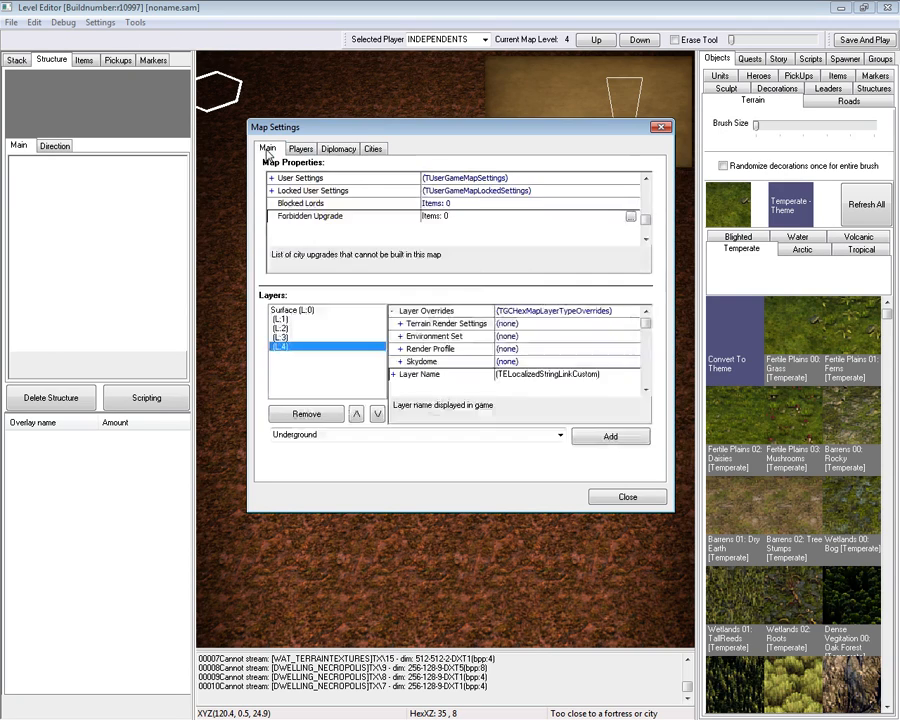
click(300, 148)
click(283, 465)
click(339, 149)
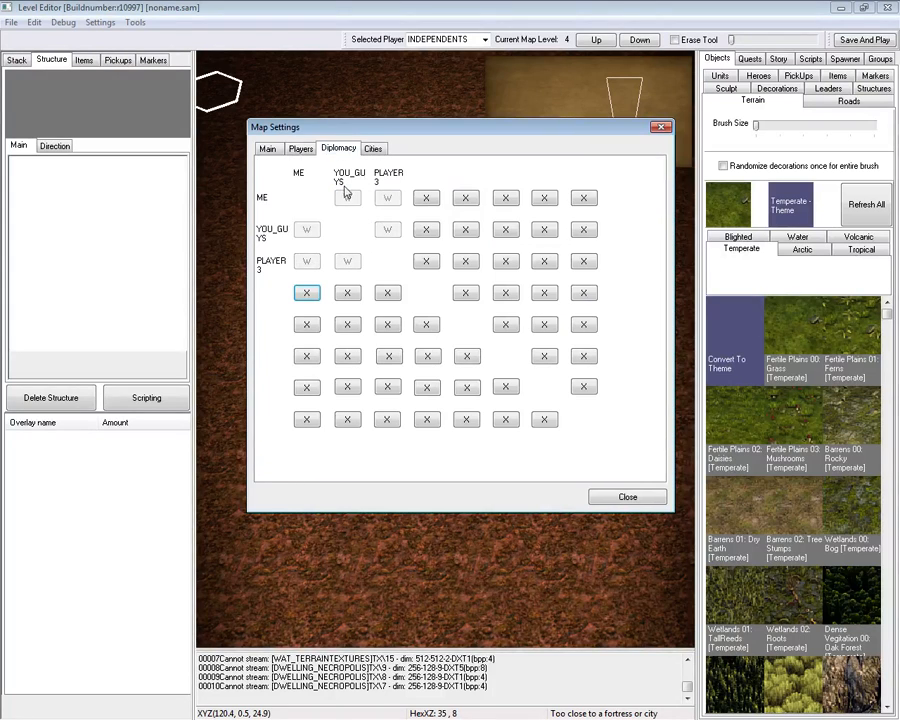
click(298, 148)
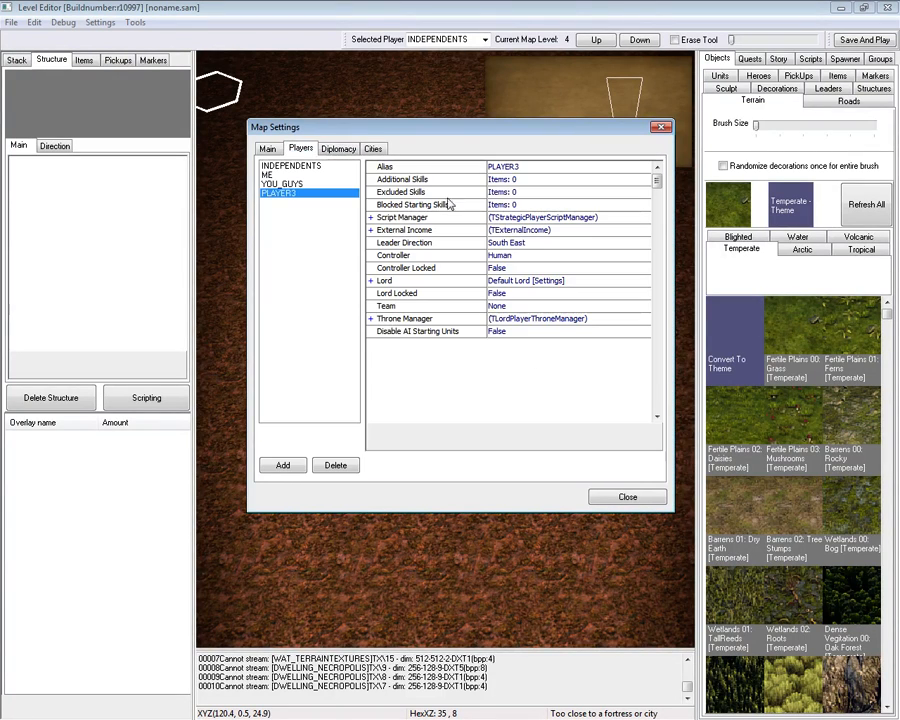
click(338, 149)
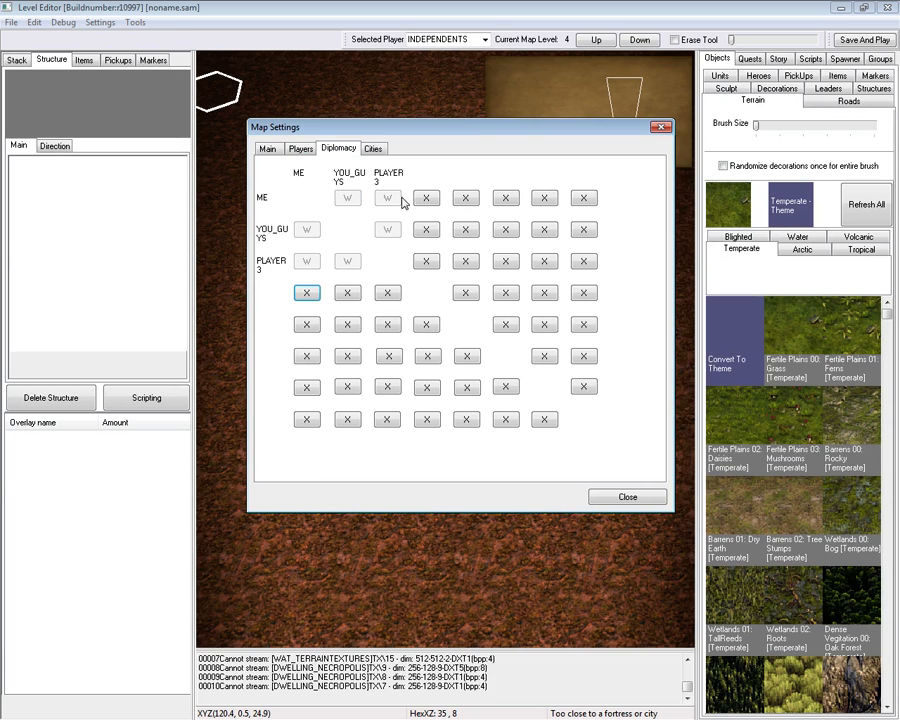
Examine the independent cities' alignment, diplomatic state and relations settings, then close the map settings.
click(373, 149)
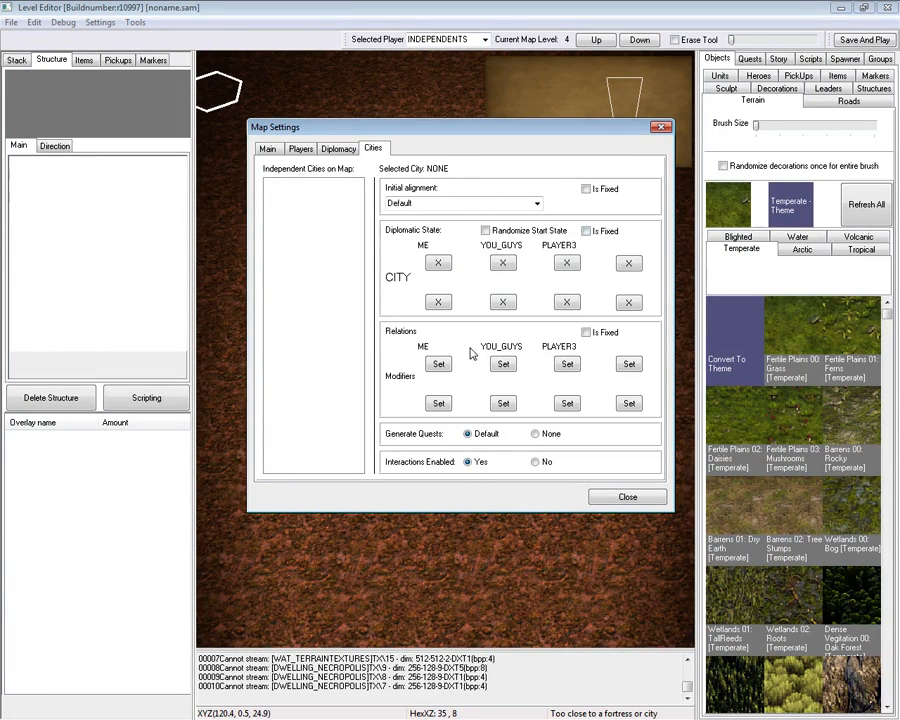
click(540, 202)
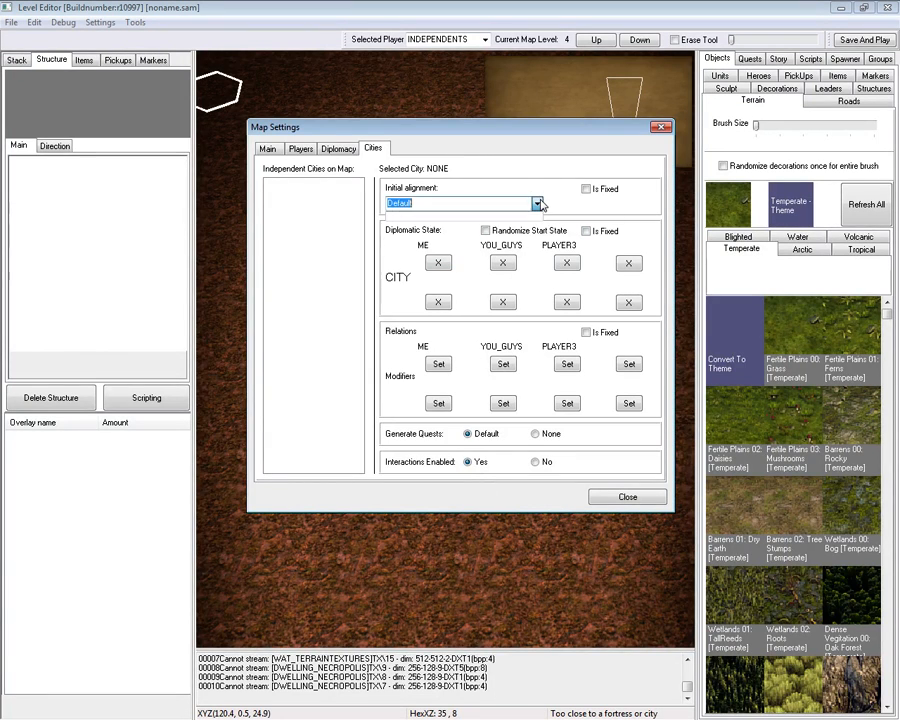
click(661, 127)
Examine the map resource categories, switch from Reward Sets to Adventure Sets, and close the map resources.
click(100, 22)
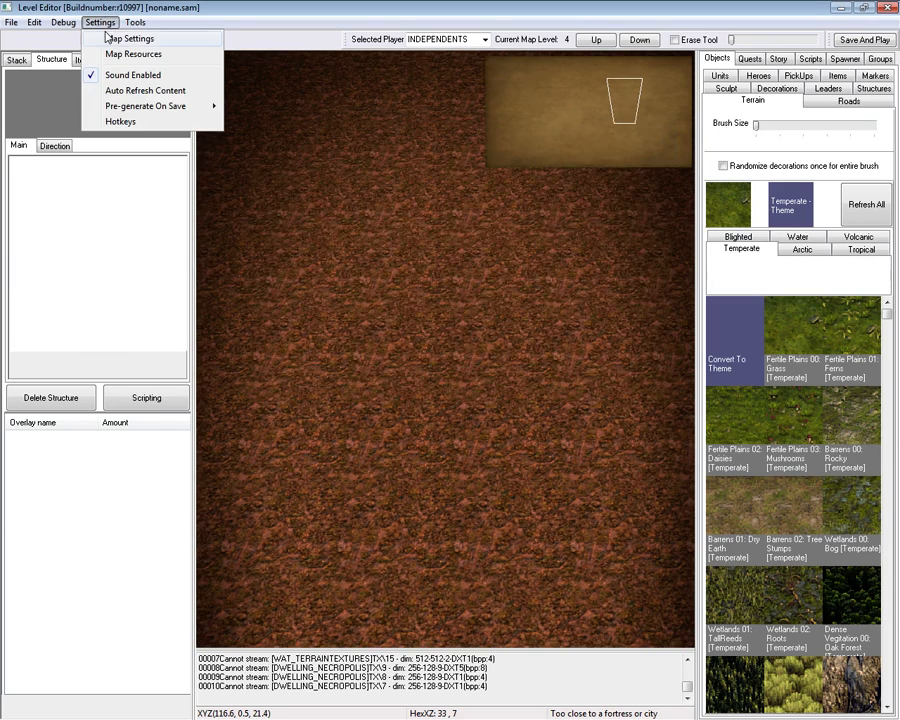
click(92, 52)
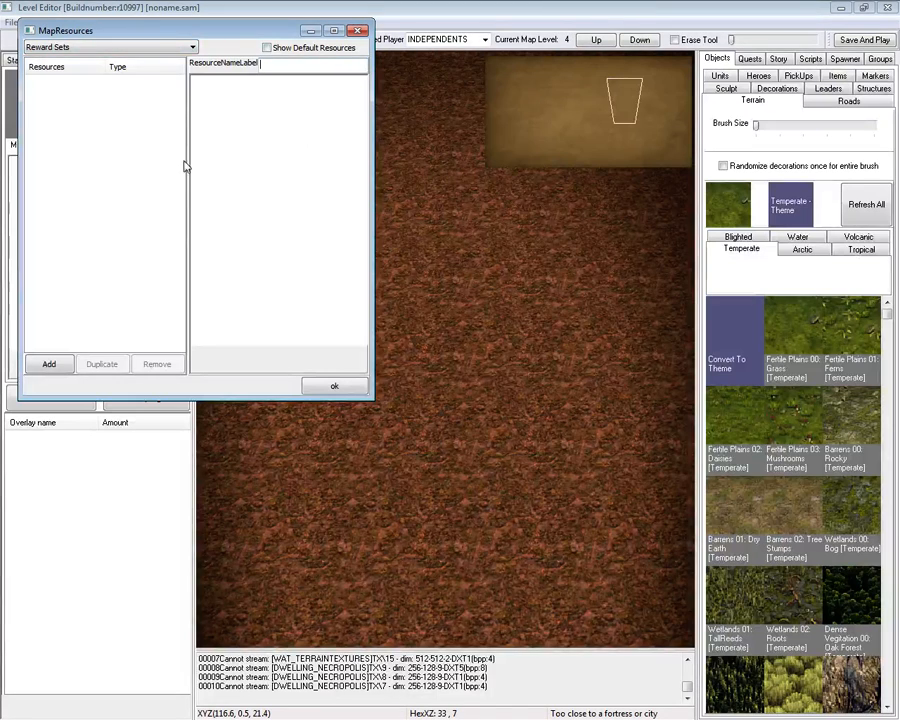
click(128, 48)
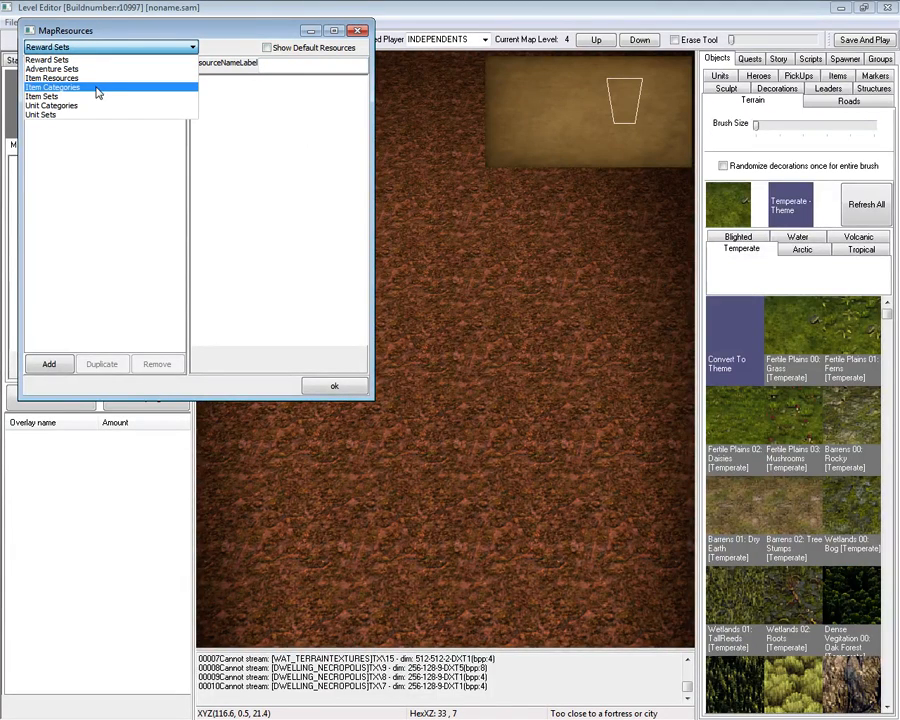
click(82, 69)
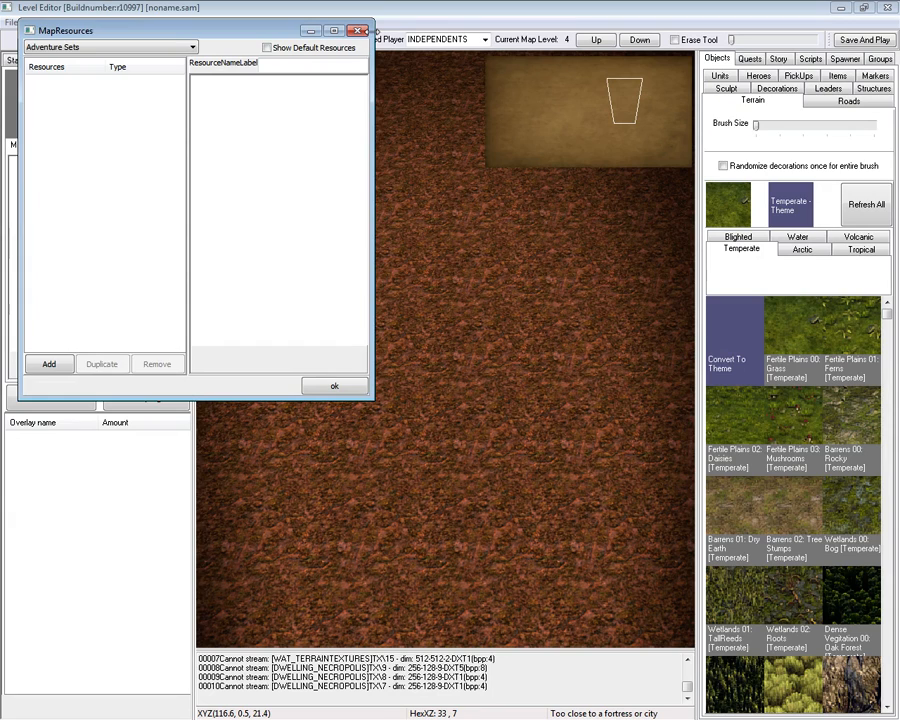
click(357, 30)
Open the Environment Editor and examine its World Lighting, Fog, Skydome and DOF settings.
click(100, 23)
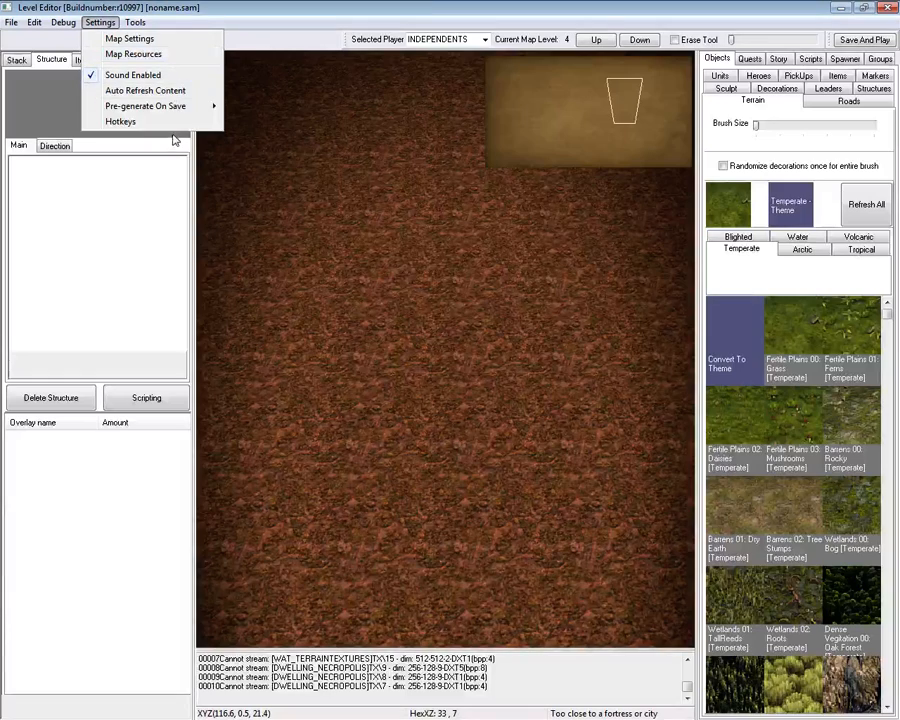
mouse_move(134, 23)
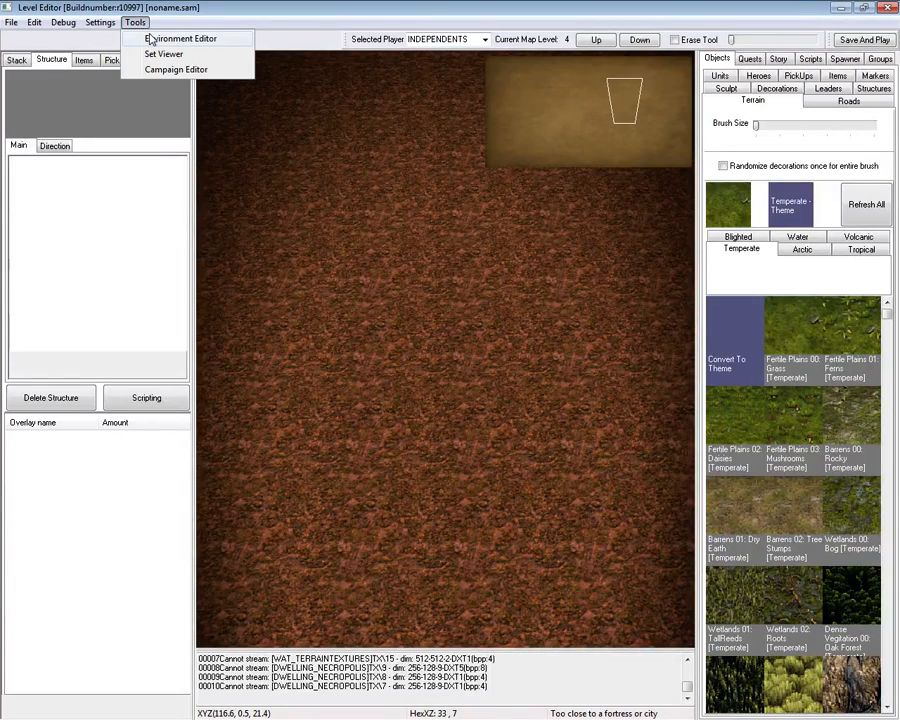
click(175, 40)
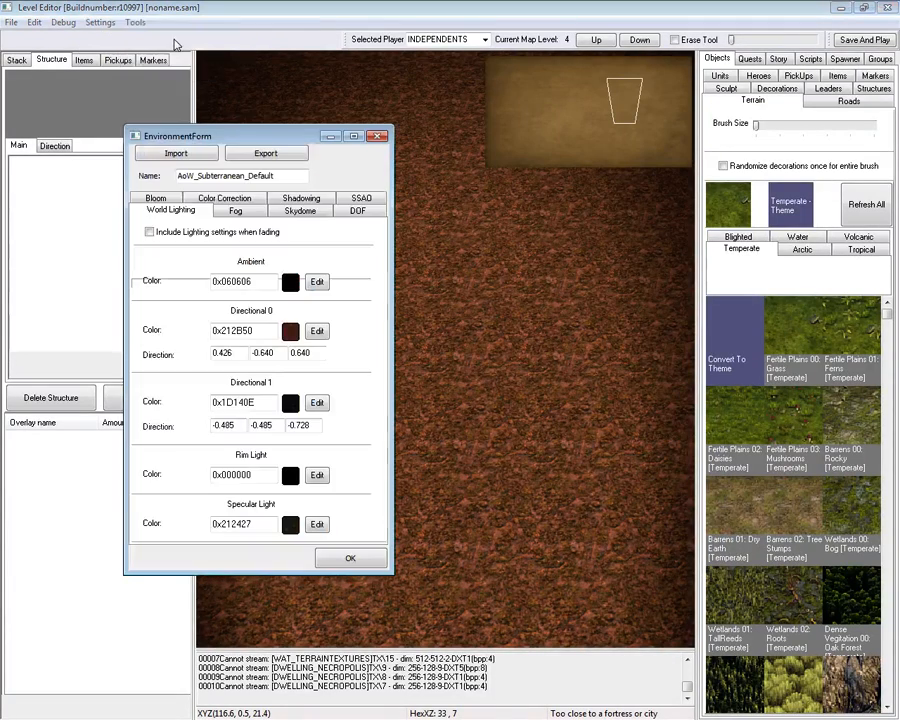
click(240, 211)
click(300, 211)
click(345, 211)
click(300, 211)
click(236, 211)
click(166, 212)
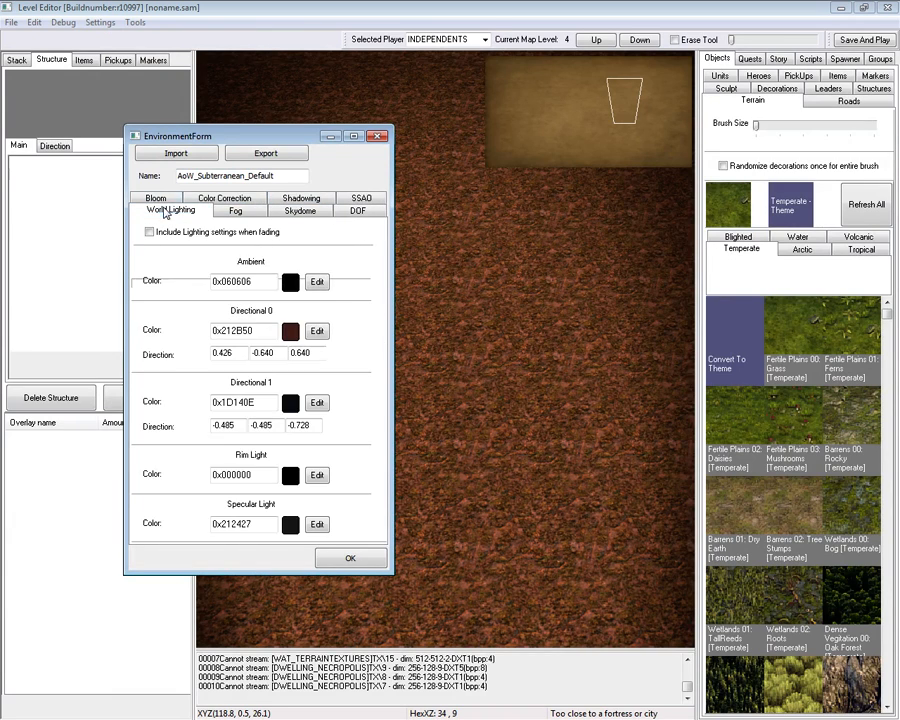
Examine the environment's Bloom, Color Correction, Shadowing, Fog and SSAO settings, then close the Environment Editor.
click(156, 199)
click(235, 198)
click(300, 198)
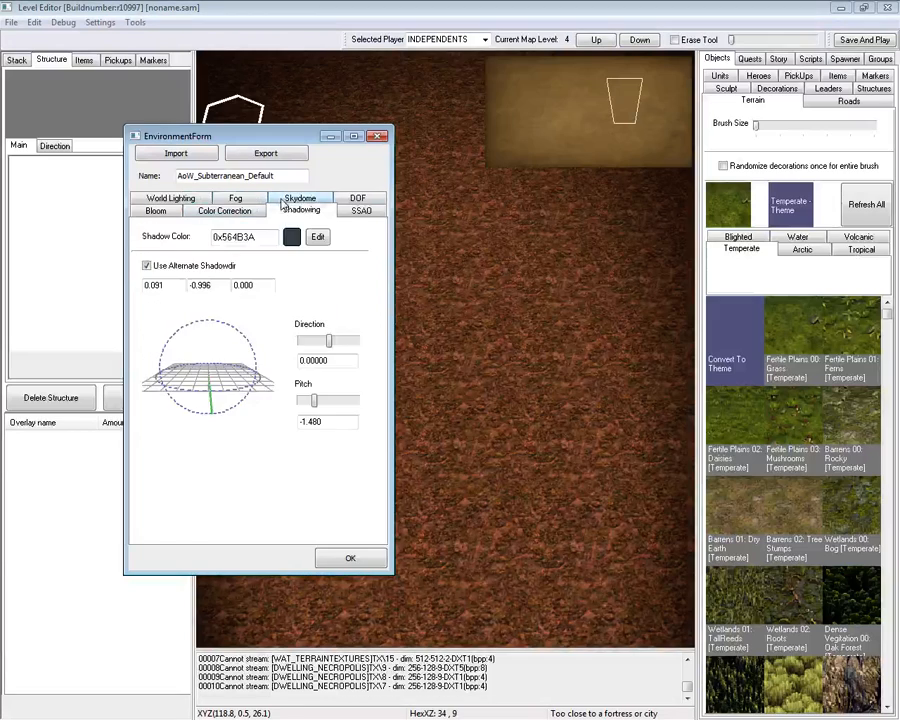
click(357, 198)
click(320, 211)
click(301, 198)
click(224, 211)
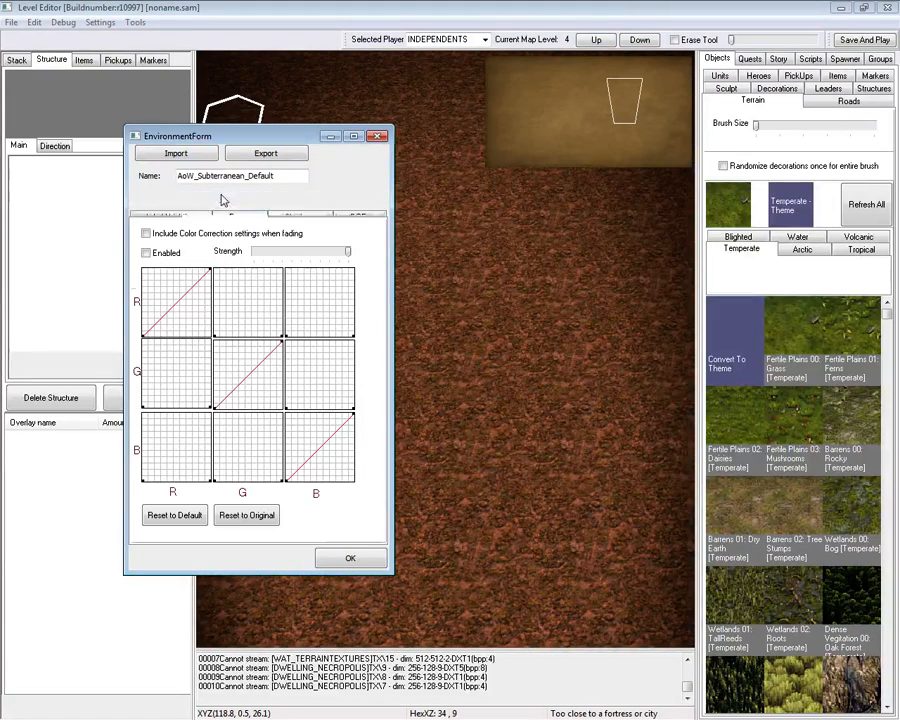
click(156, 211)
click(257, 201)
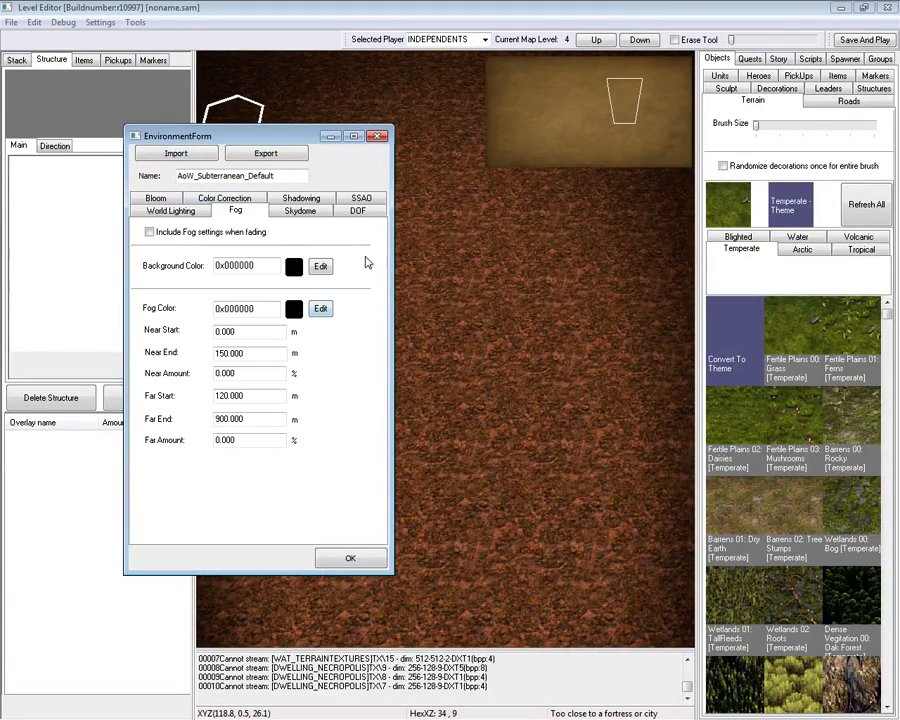
click(361, 199)
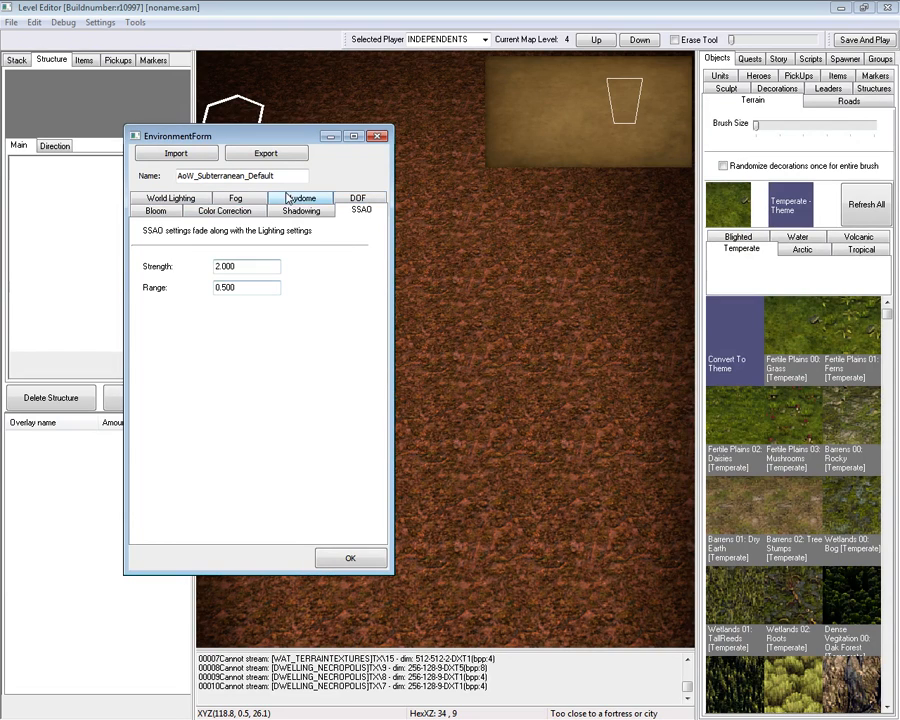
click(377, 136)
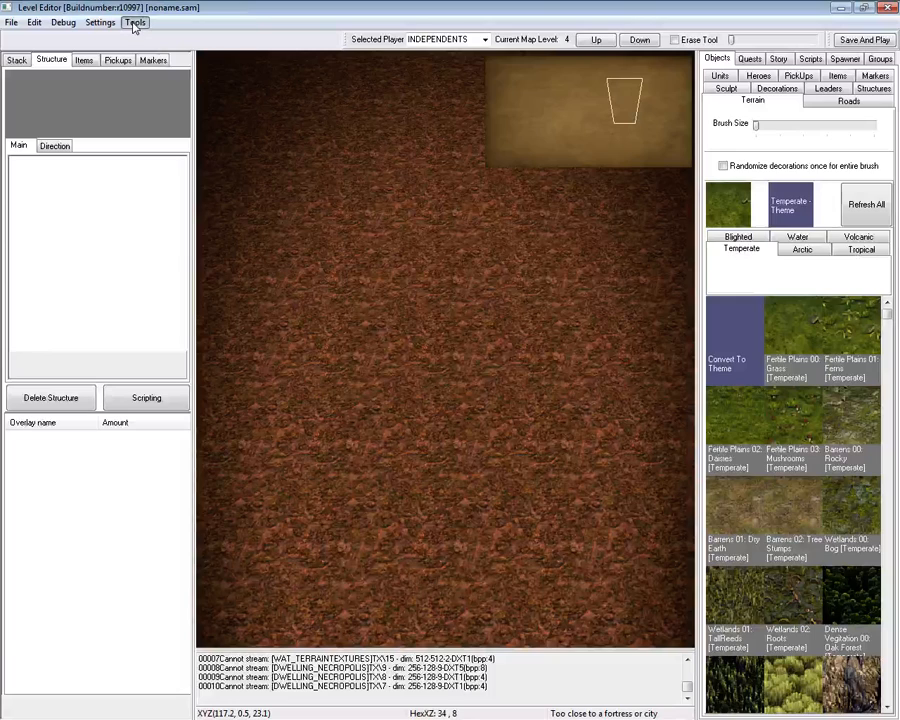
Open the Set Viewer, examine its unit and item sets, and close it.
click(134, 22)
click(170, 54)
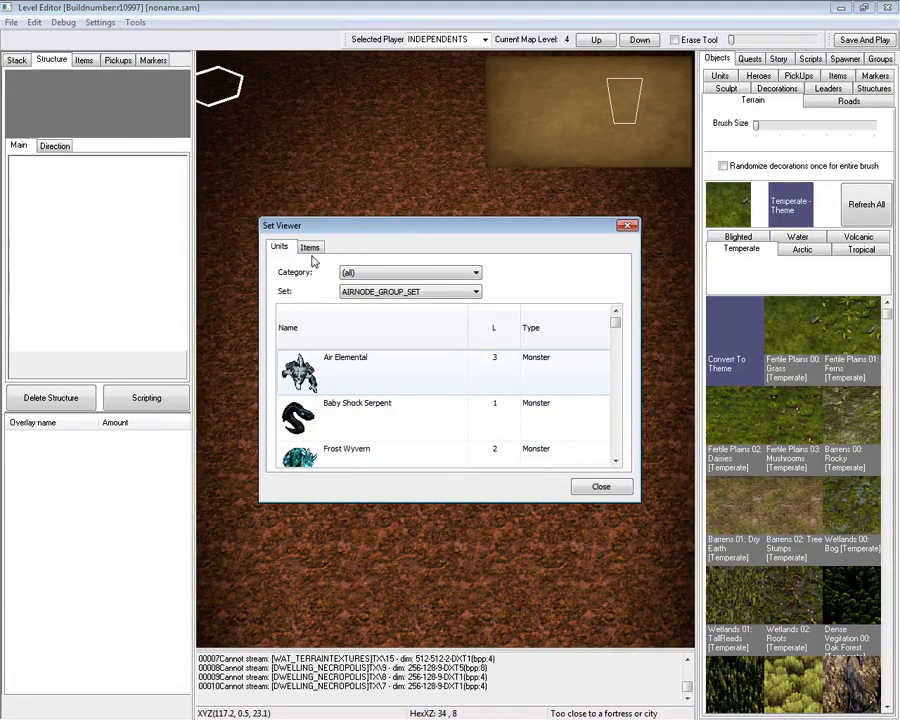
click(311, 250)
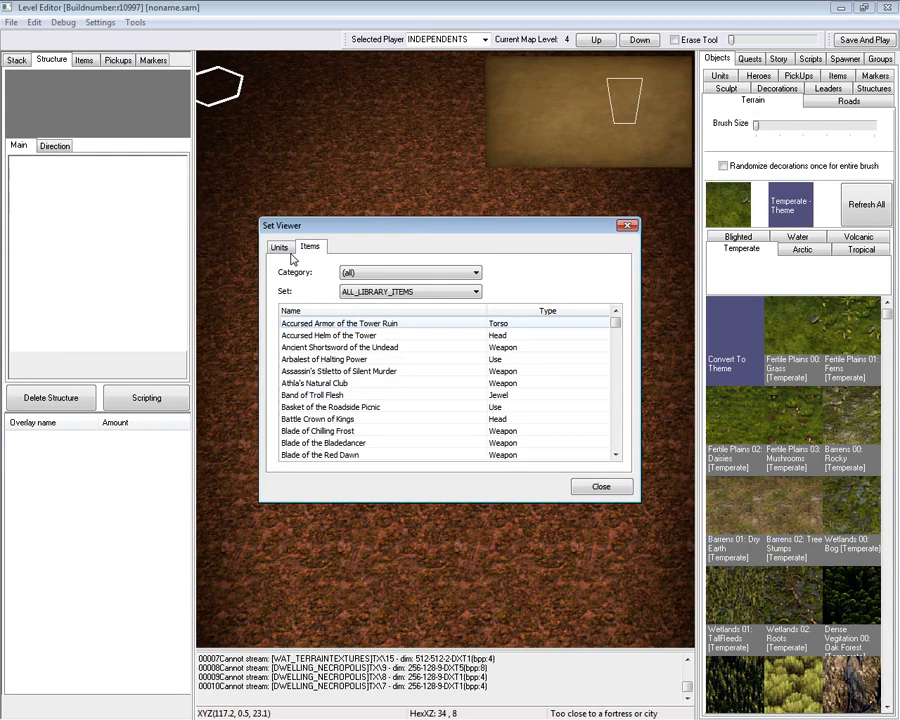
click(354, 431)
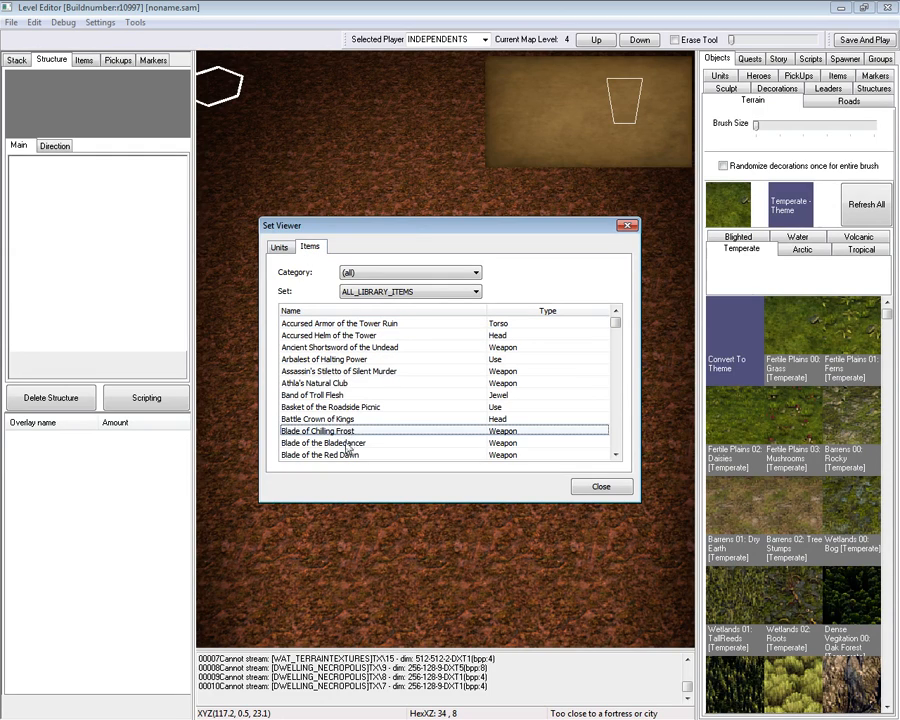
key(Down)
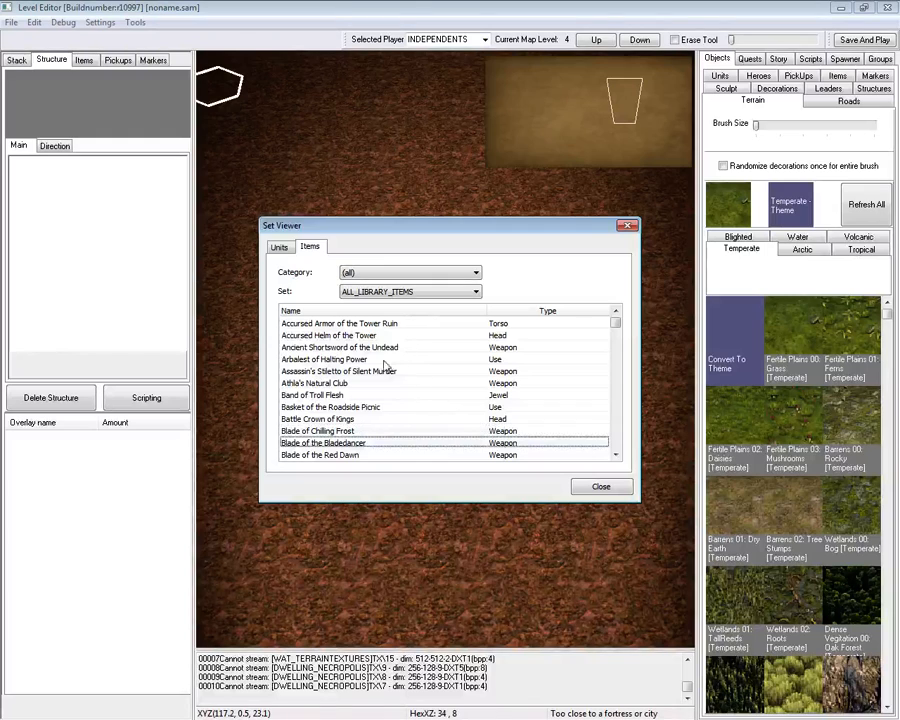
click(284, 252)
drag(617, 333, 617, 362)
click(627, 226)
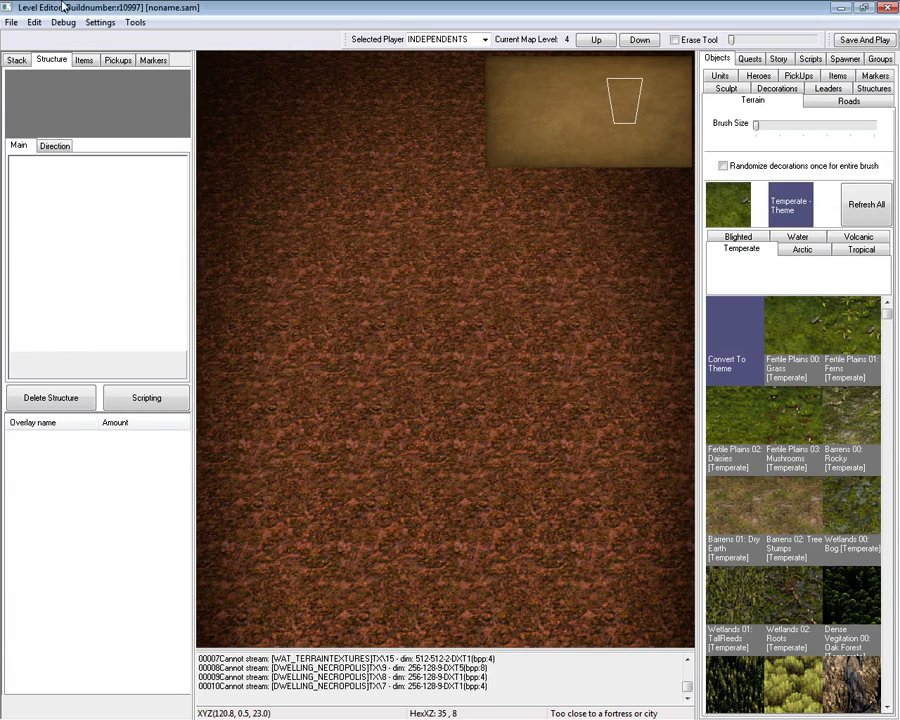
Open the Campaign Editor to view its campaign and scenario properties, then close it.
click(134, 22)
click(192, 68)
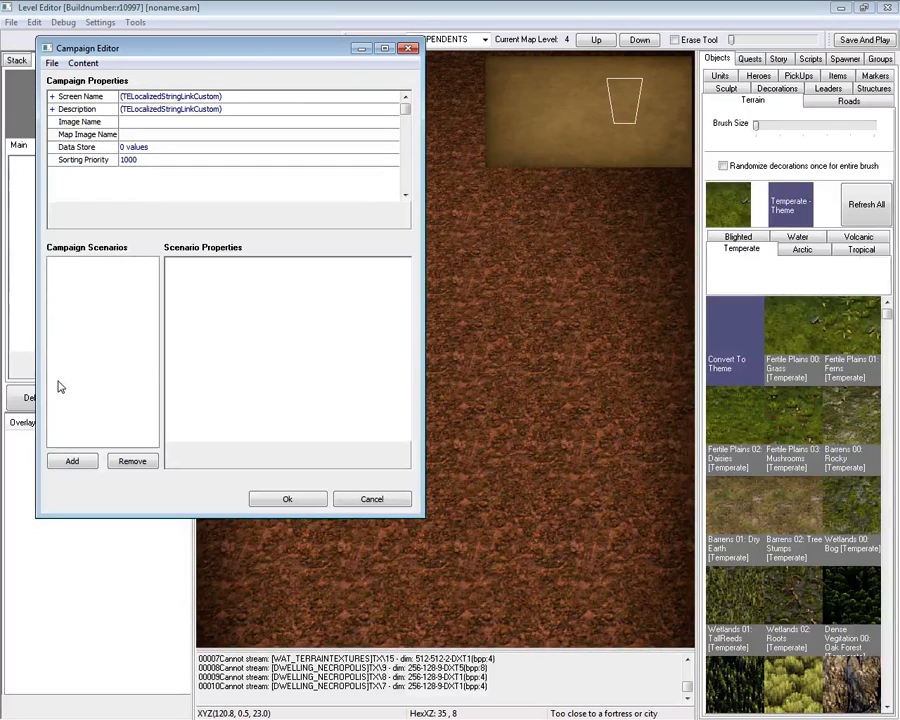
click(408, 48)
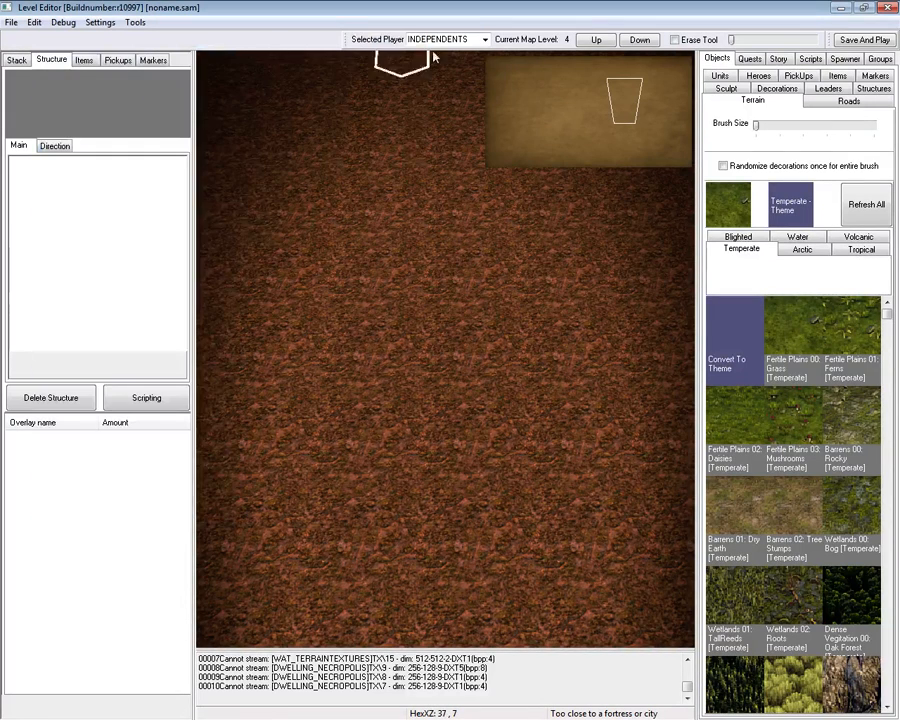
Examine the selectable players by switching to ME and back to INDEPENDENTS.
click(484, 39)
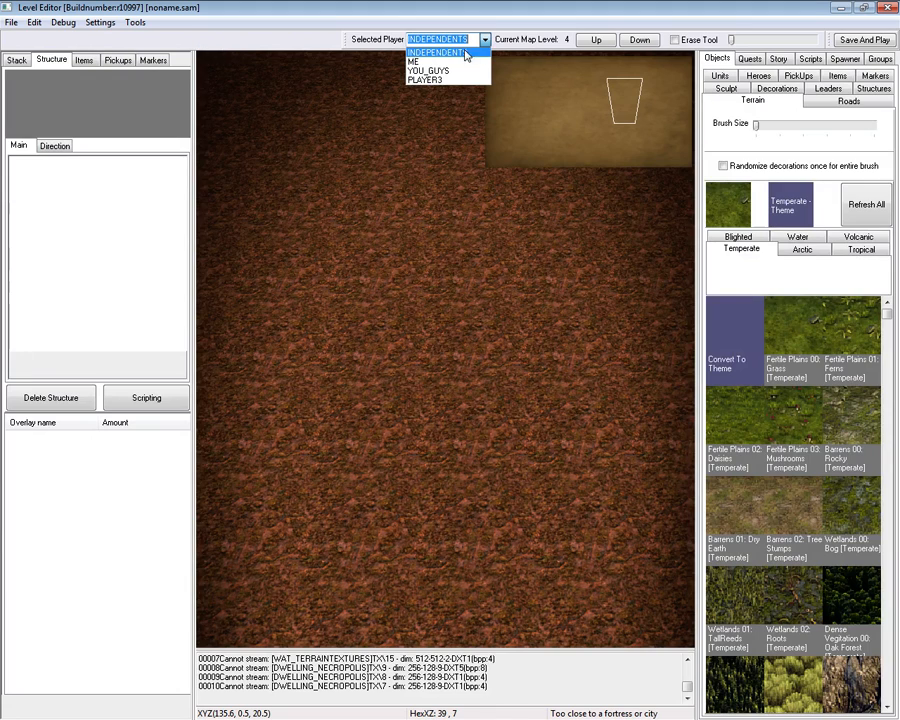
click(430, 61)
click(484, 39)
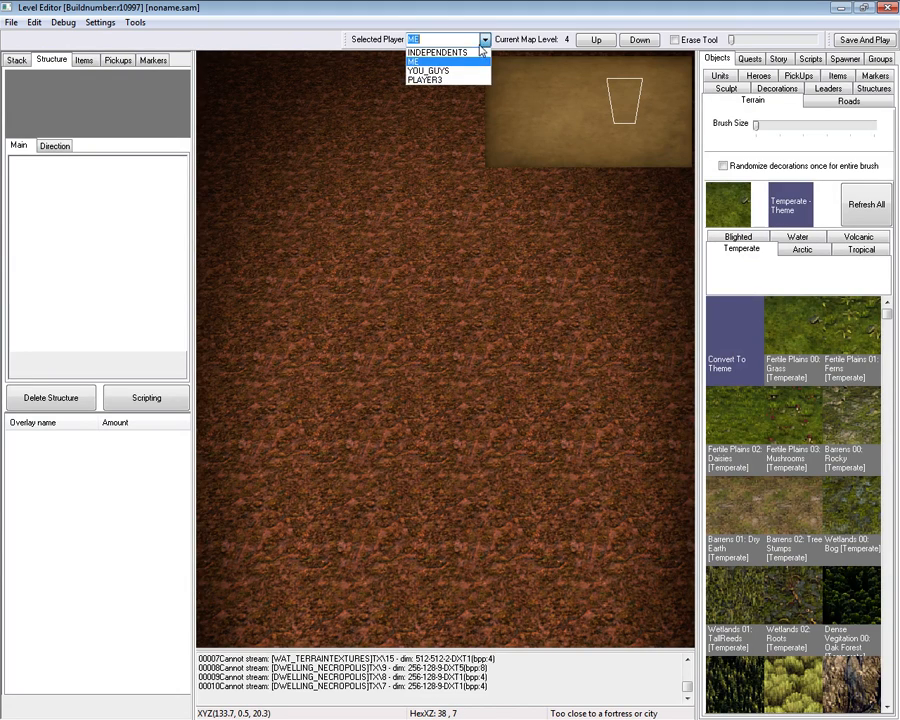
click(470, 52)
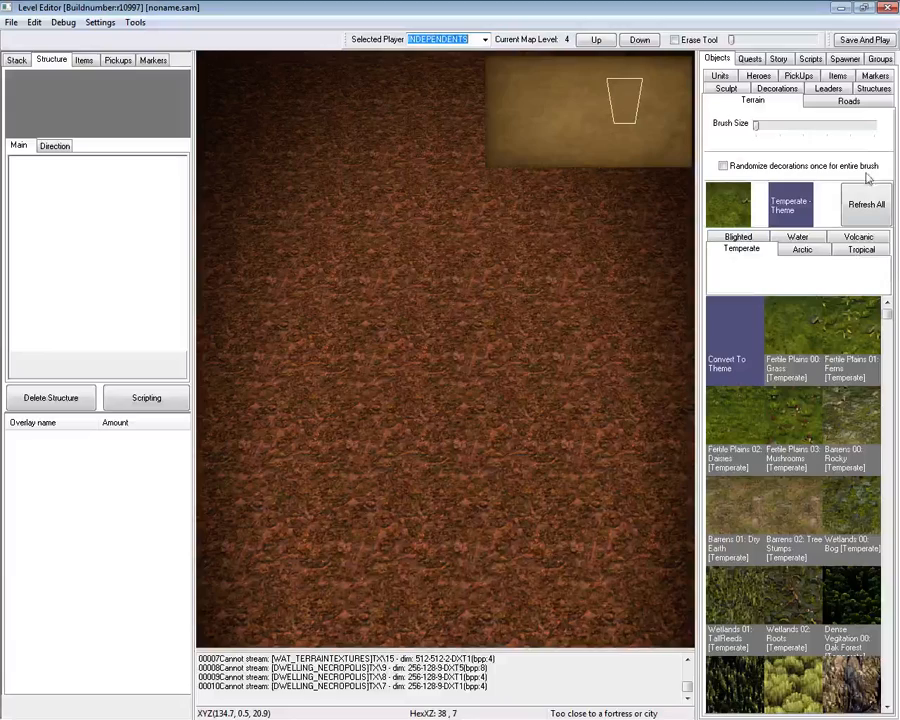
Place a Dragons' Peak dwelling on the map for INDEPENDENTS, check its properties and deselect it.
click(873, 89)
click(795, 215)
click(404, 368)
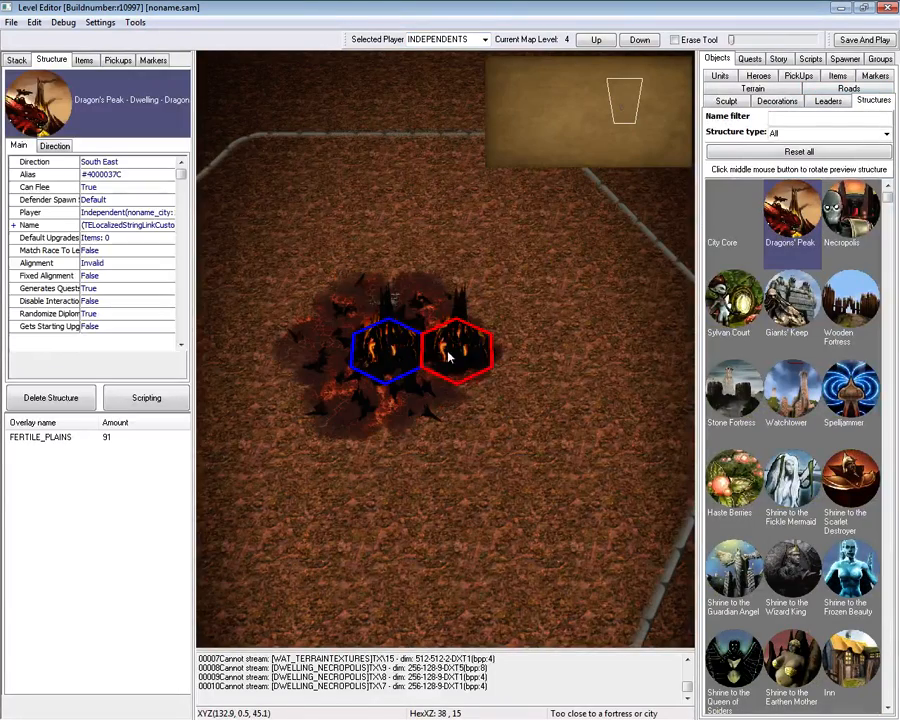
right_click(434, 352)
right_drag(478, 307, 477, 309)
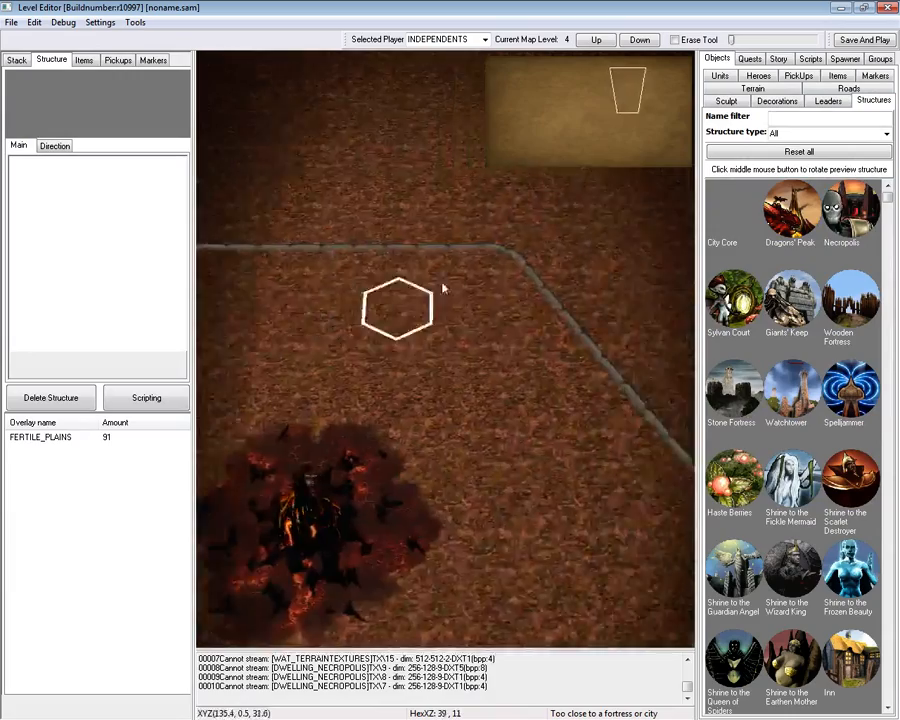
click(493, 431)
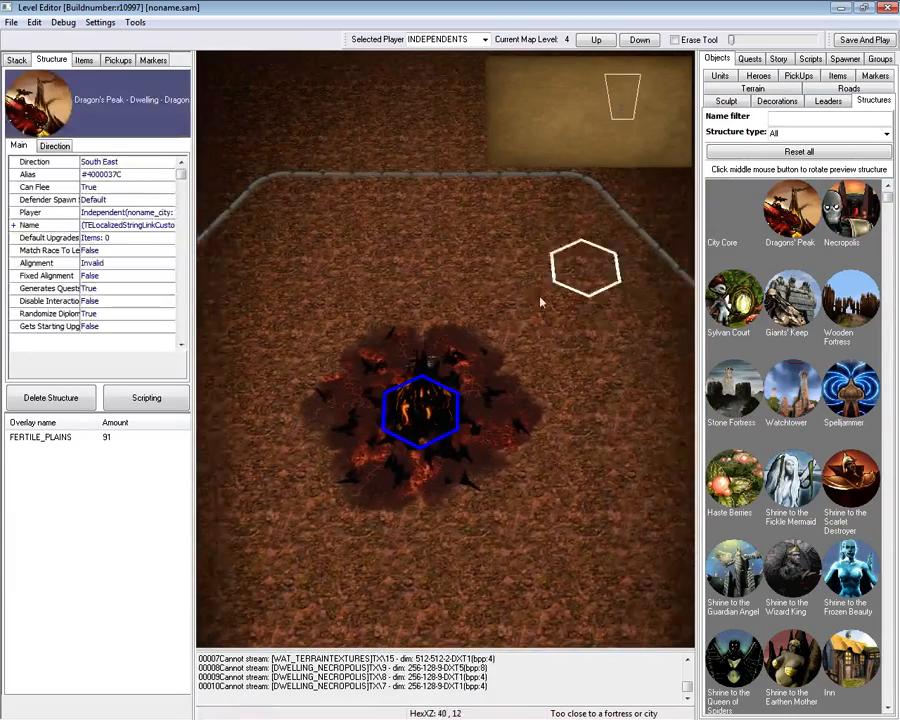
right_click(540, 300)
Place a Necropolis dwelling north of the Dragons' Peak, near the map's upper edge.
click(486, 41)
click(469, 63)
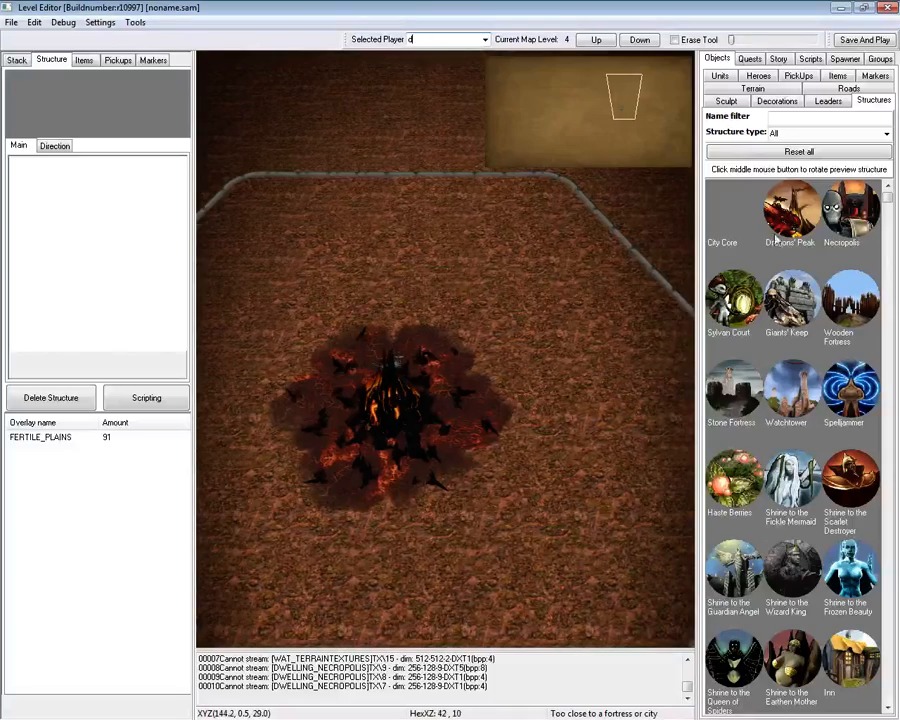
click(851, 215)
click(368, 236)
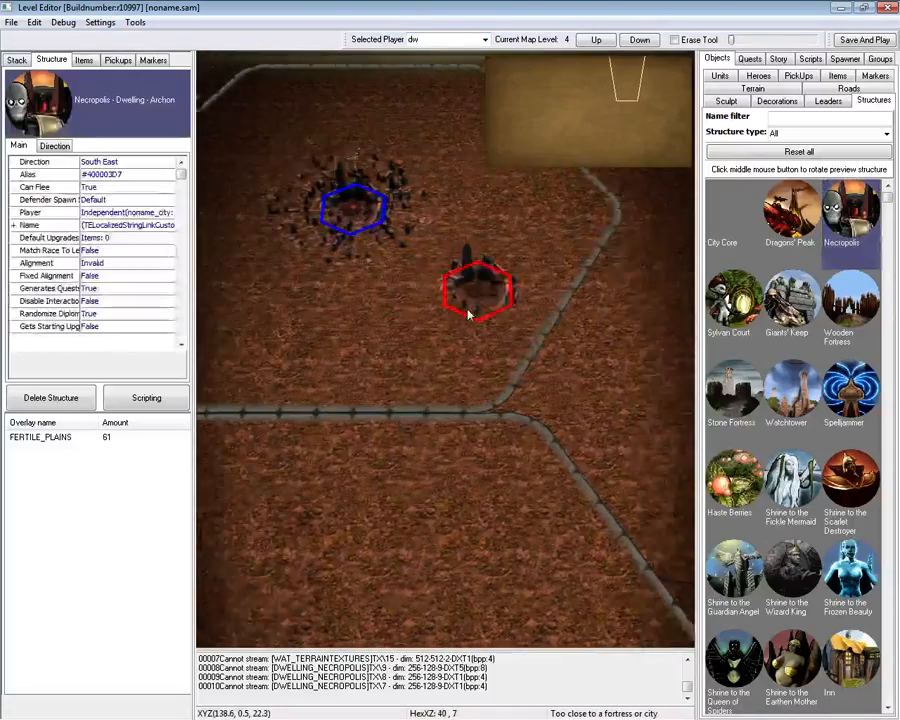
right_click(464, 304)
Set the selected player to ME and place a Necropolis for it east of the first Necropolis.
click(485, 40)
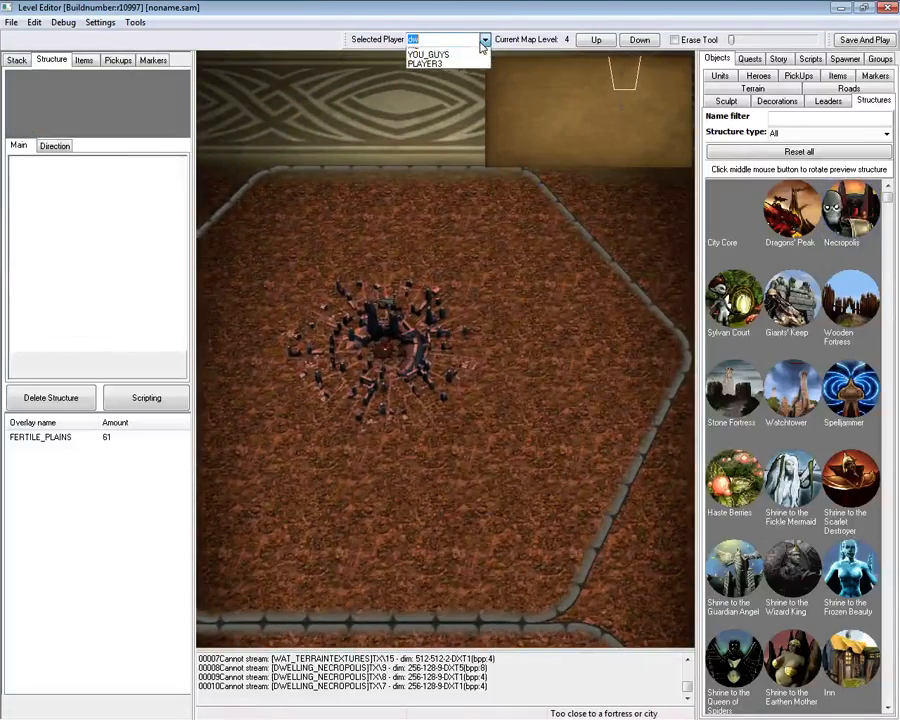
click(470, 59)
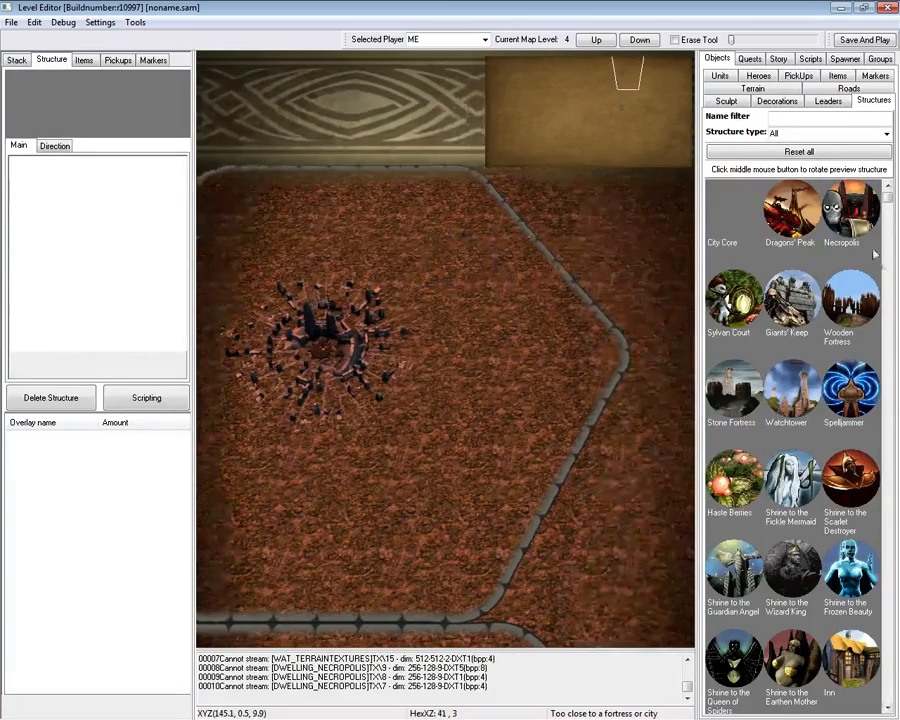
click(566, 394)
right_click(362, 355)
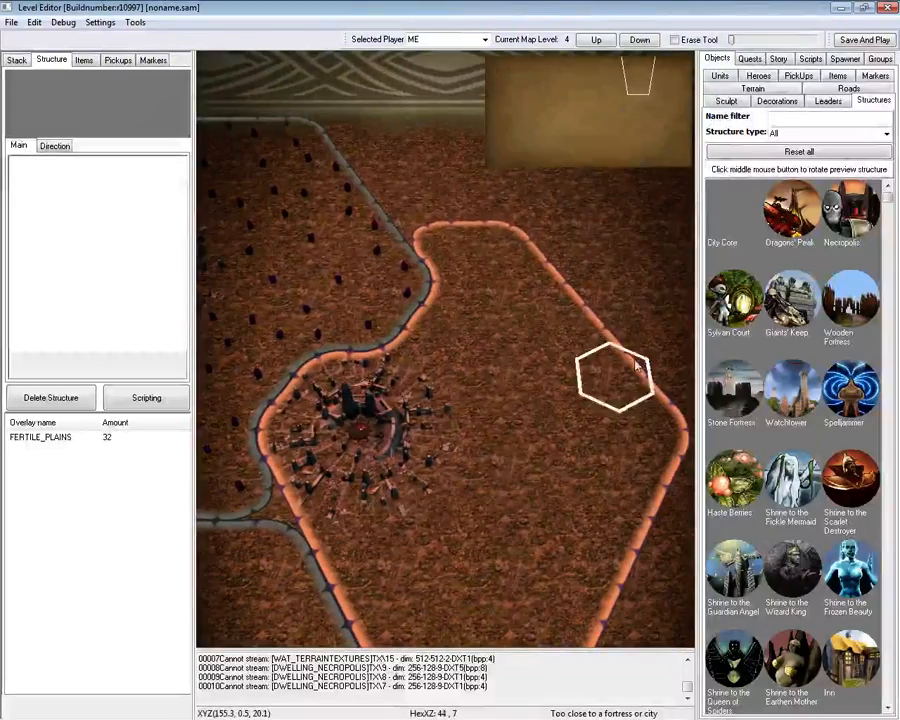
click(484, 40)
click(432, 72)
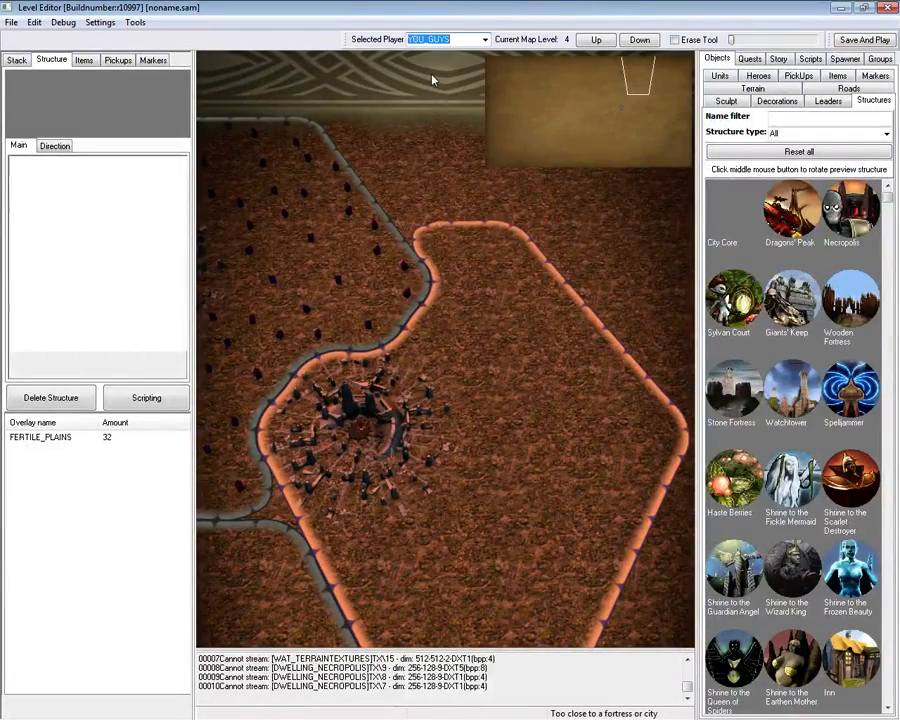
click(485, 40)
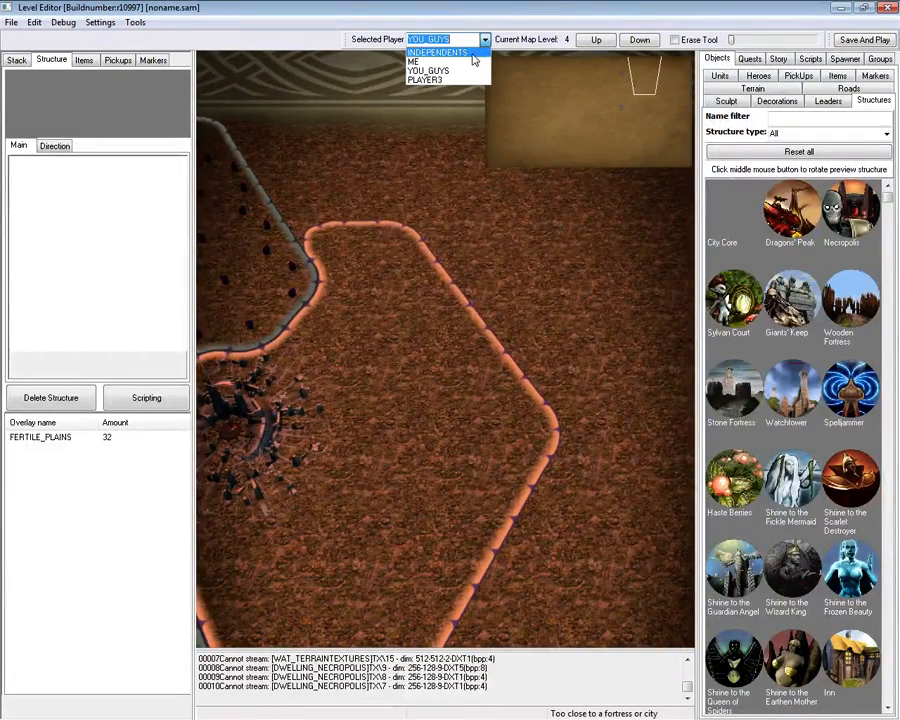
click(466, 73)
click(613, 296)
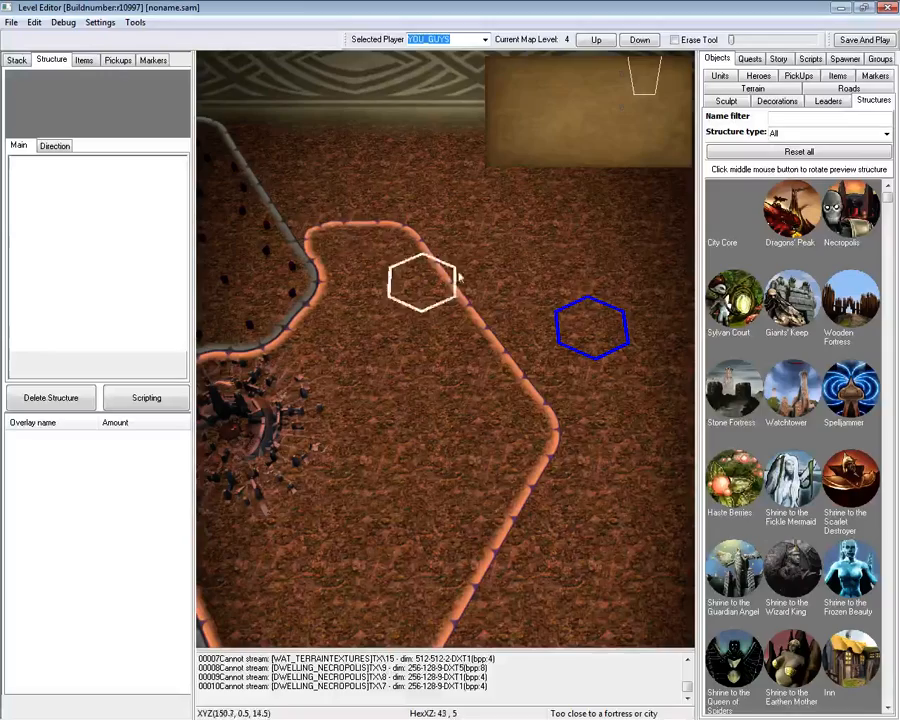
text(wasdwasdwasdwas)
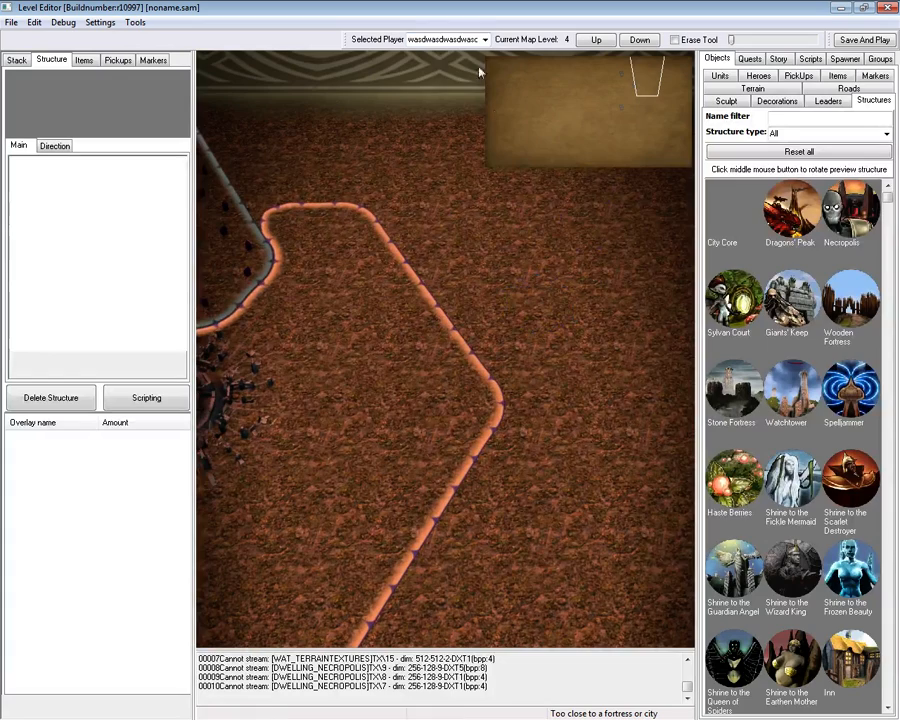
Set the selected player to YOU_GUYS and place a fortress for it just east of ME's domain.
click(484, 39)
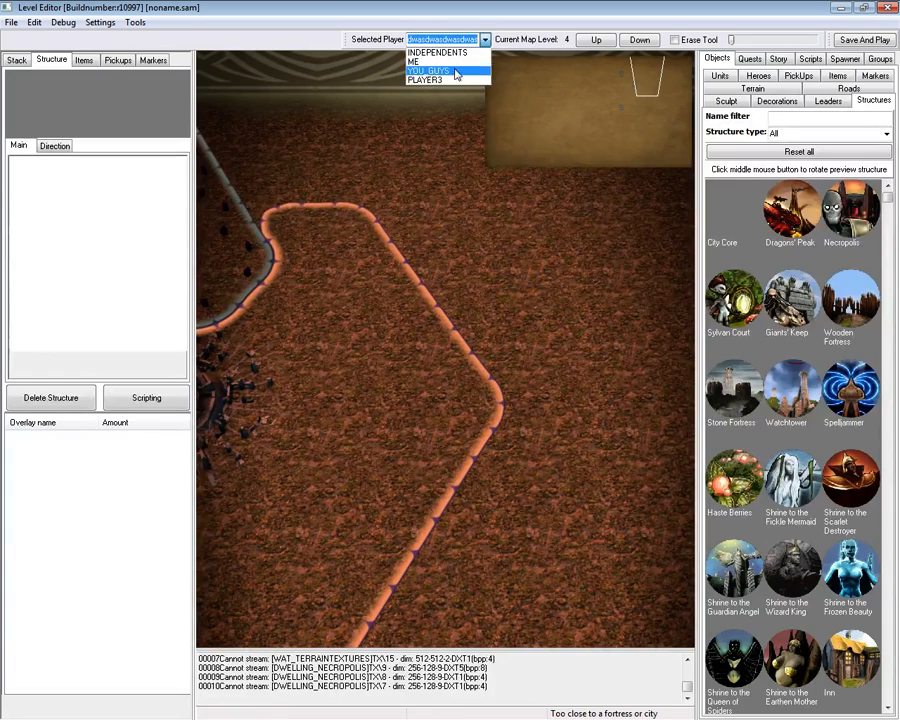
click(455, 73)
click(505, 252)
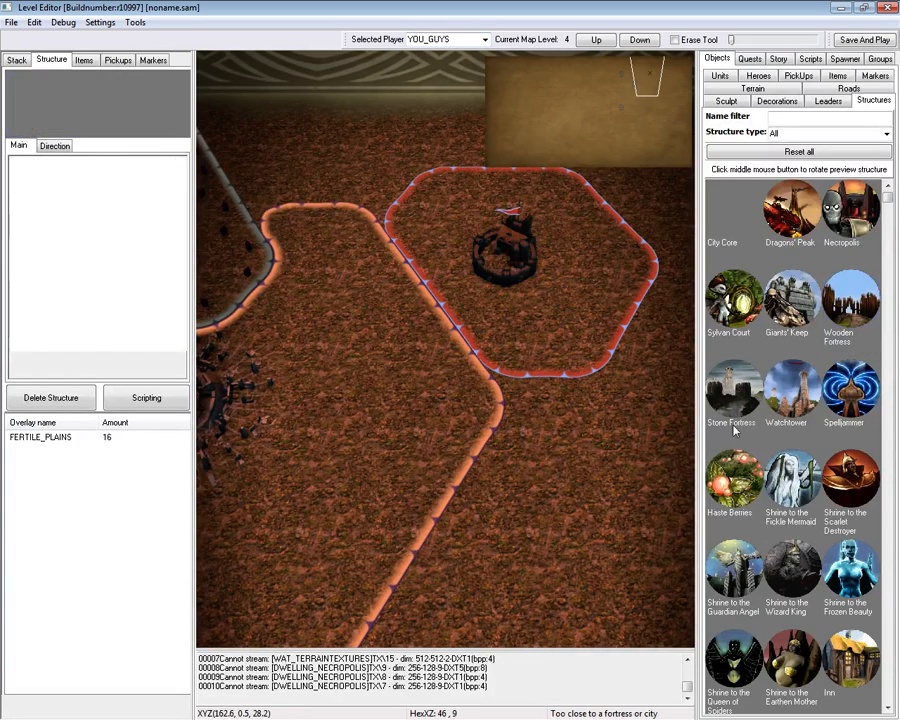
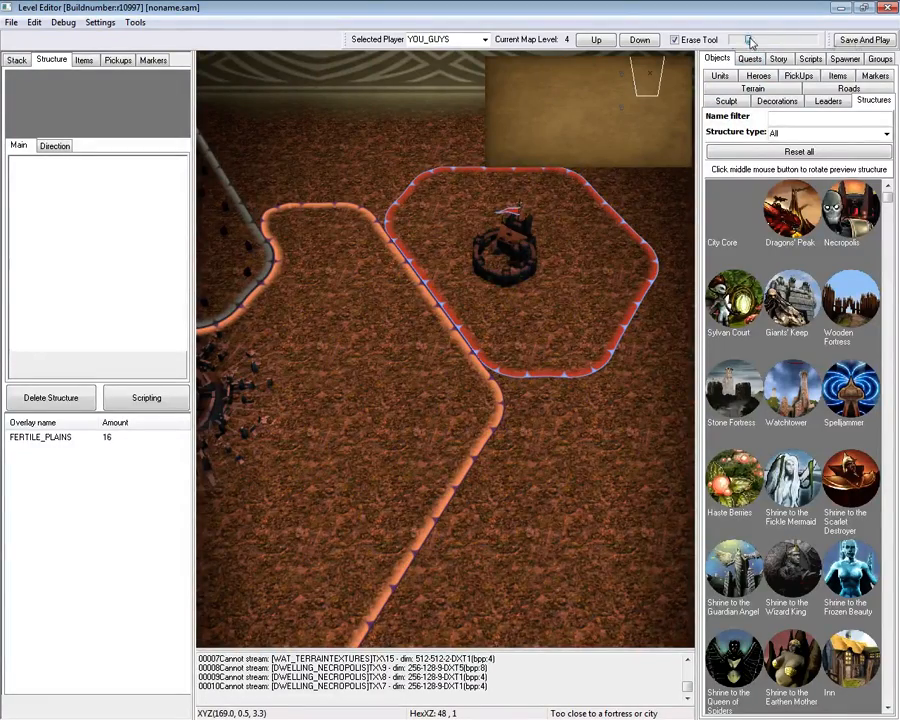
Enlarge the erase brush to its maximum, wipe the placed structures off map level 4, and turn off the Erase Tool.
scroll(321, 375, up, 4)
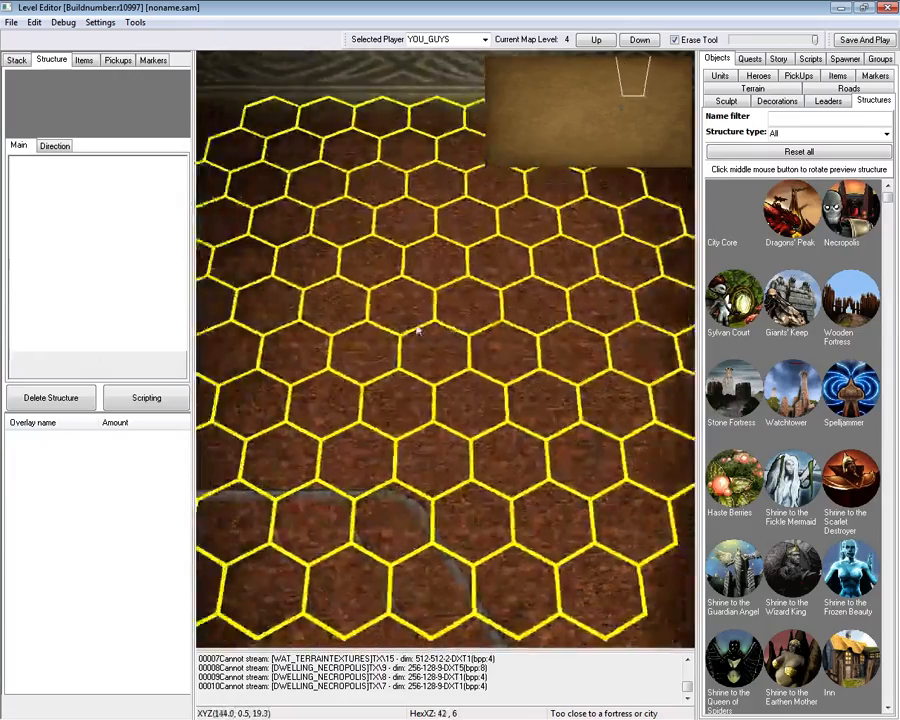
key(Left)
key(Down)
key(Right)
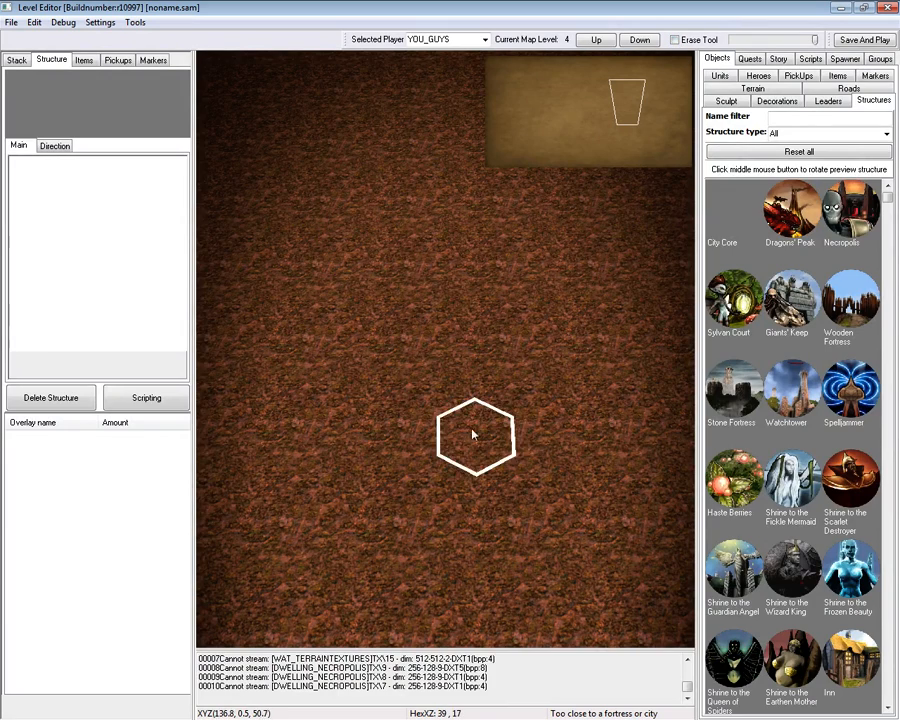
click(354, 232)
click(626, 437)
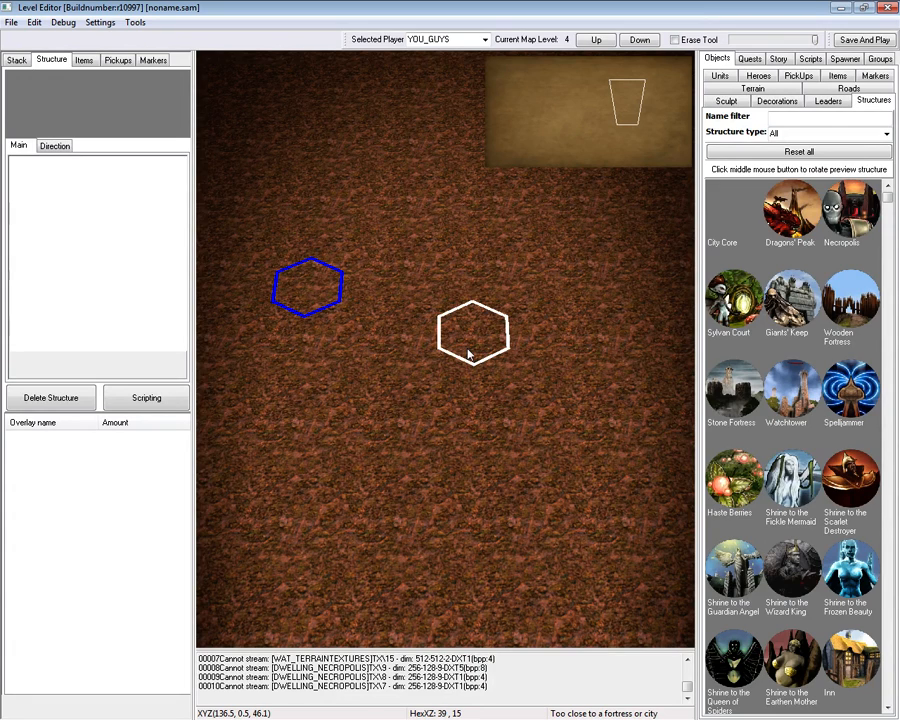
Cycle through the map levels, including surface level 0 and level 1, and settle on level 3.
click(638, 40)
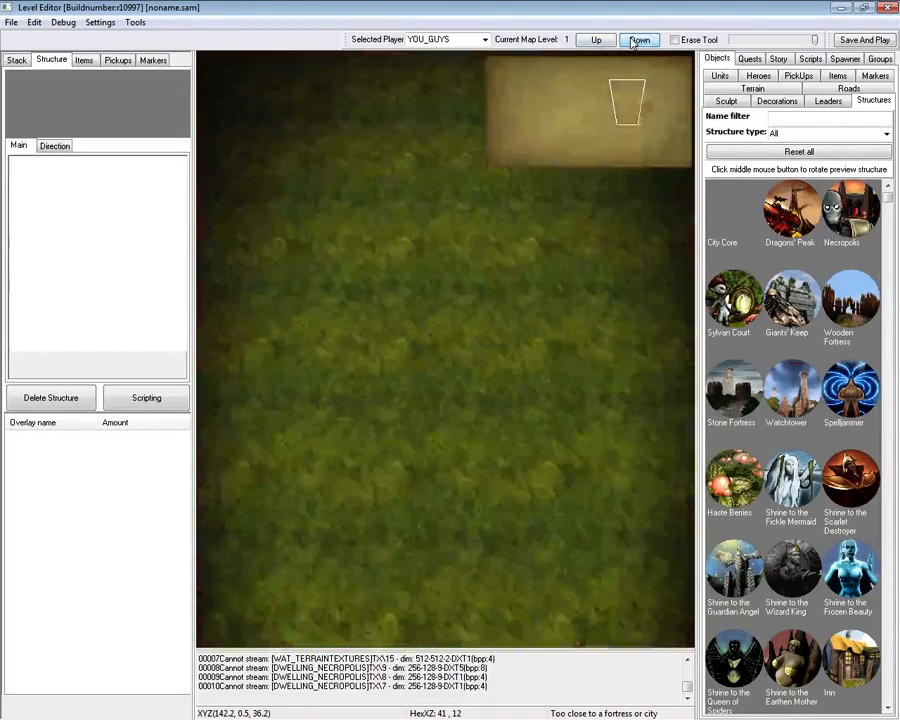
click(596, 40)
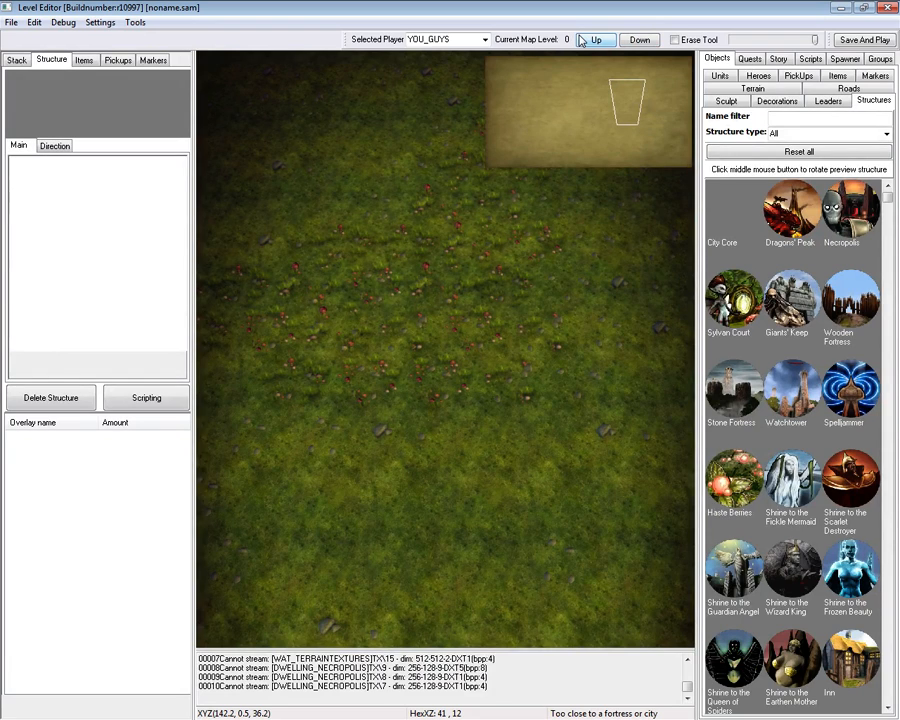
click(638, 40)
click(591, 44)
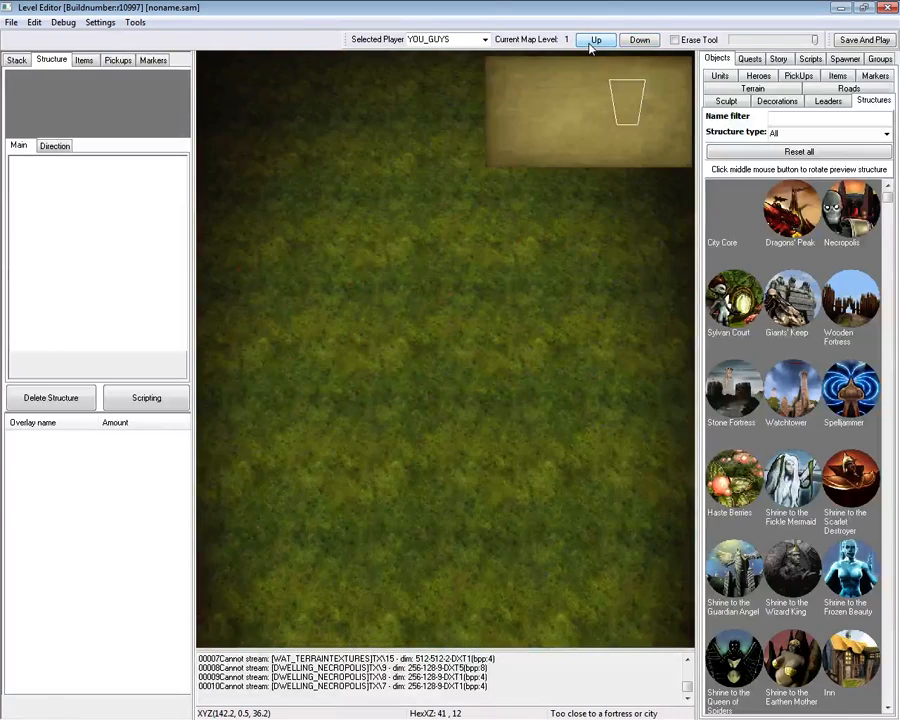
click(591, 44)
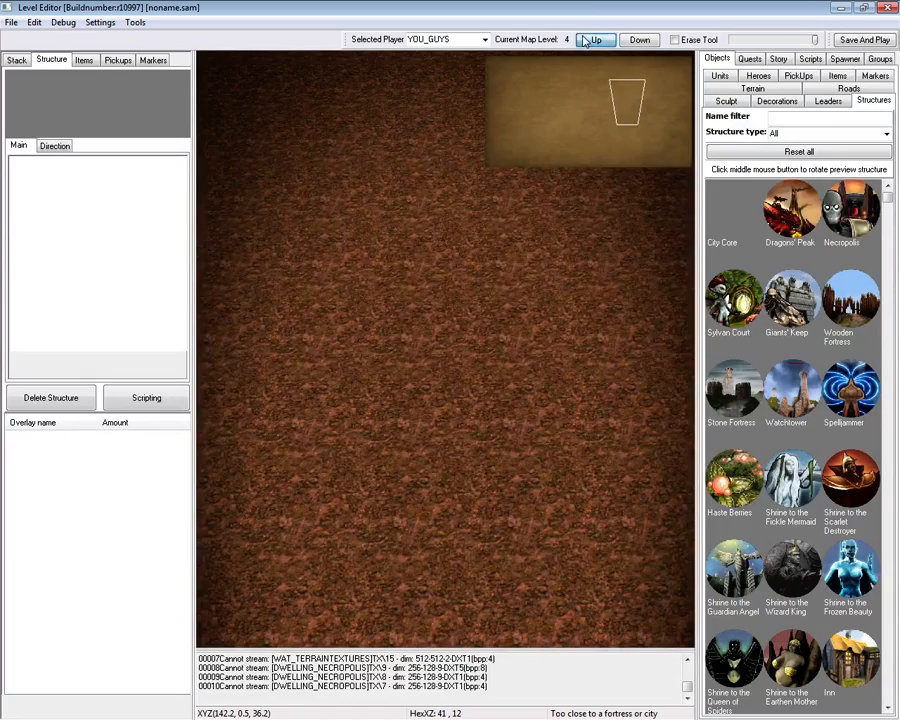
click(590, 41)
click(586, 41)
click(586, 41)
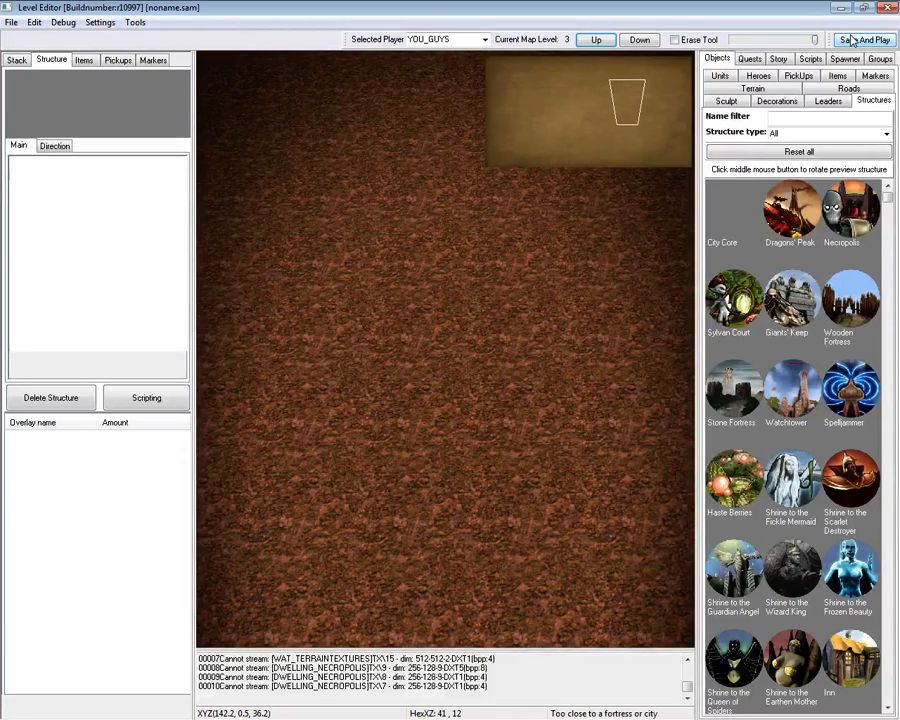
click(354, 392)
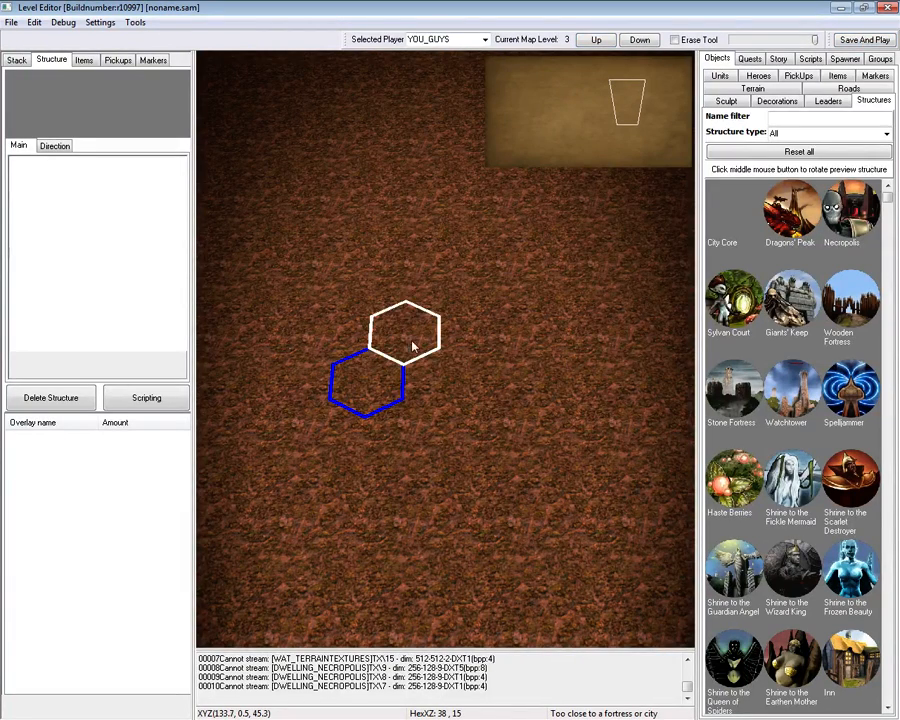
click(436, 307)
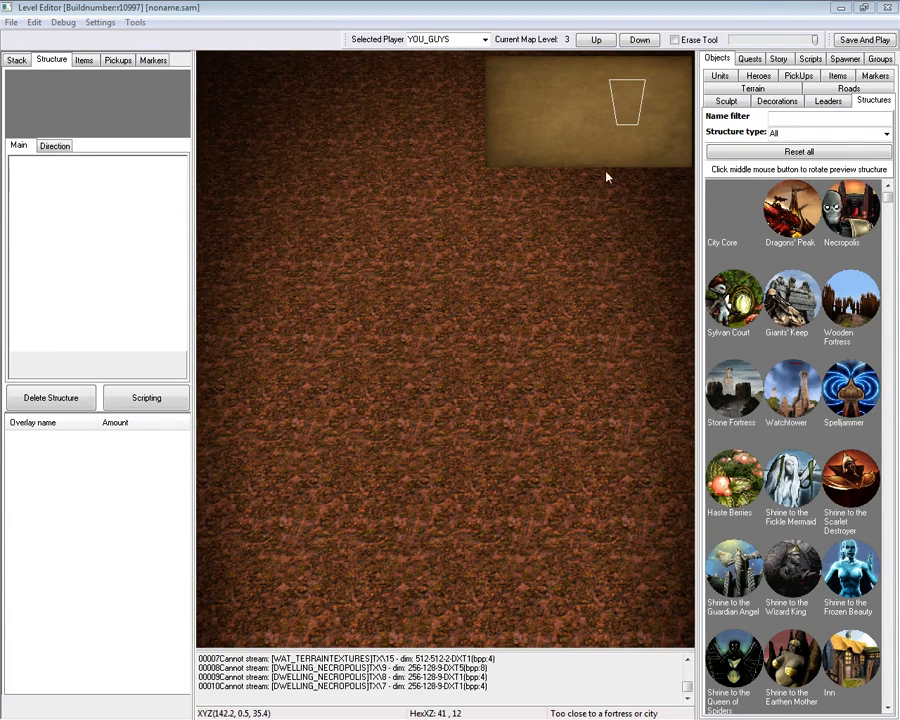
Paint Temperate Fertile Plains 00: Grass over level 3, enlarging the terrain brush to a medium size to cover a broad area.
click(752, 90)
click(796, 357)
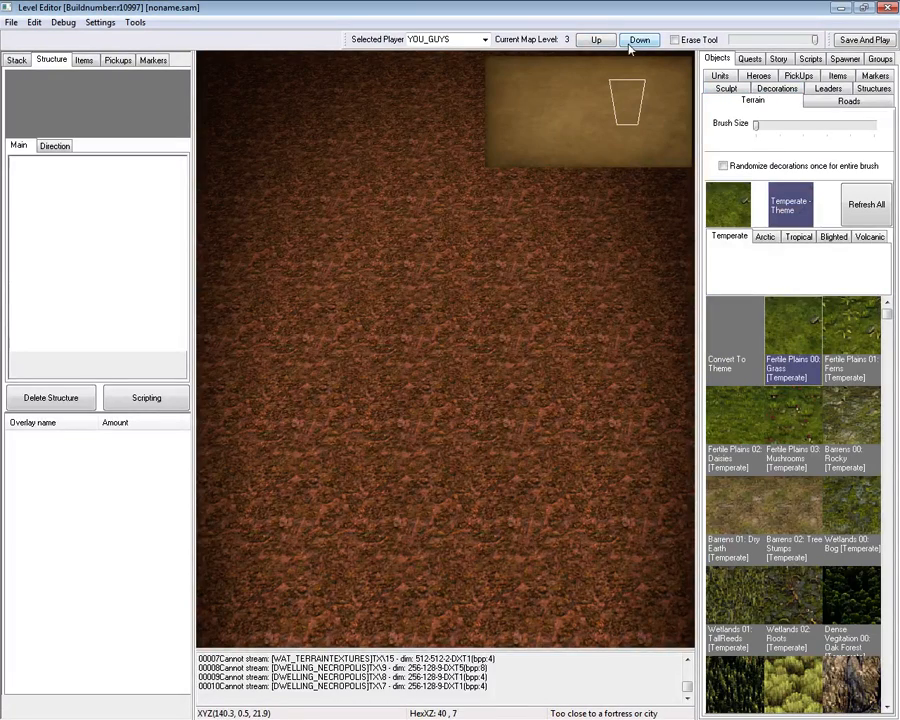
mouse_move(470, 174)
mouse_down()
mouse_move(542, 317)
mouse_move(393, 311)
mouse_move(621, 335)
mouse_move(368, 303)
mouse_move(442, 333)
mouse_move(424, 121)
mouse_move(331, 375)
mouse_move(590, 620)
mouse_move(444, 600)
mouse_move(270, 594)
mouse_move(442, 576)
mouse_move(446, 505)
mouse_move(354, 468)
mouse_move(424, 511)
mouse_up()
key(Left)
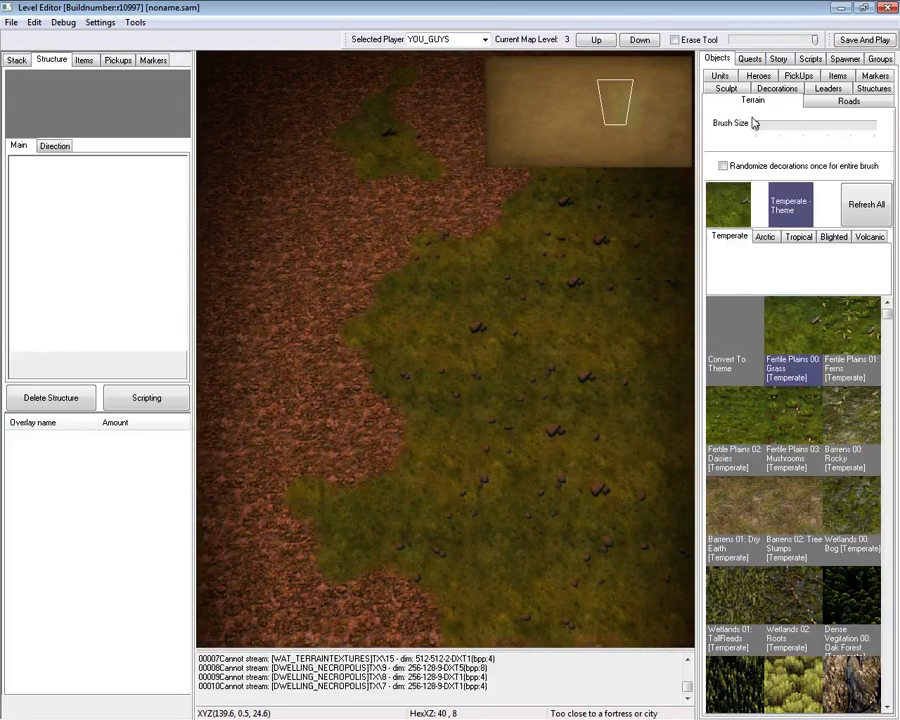
drag(757, 133, 803, 125)
drag(432, 422, 582, 502)
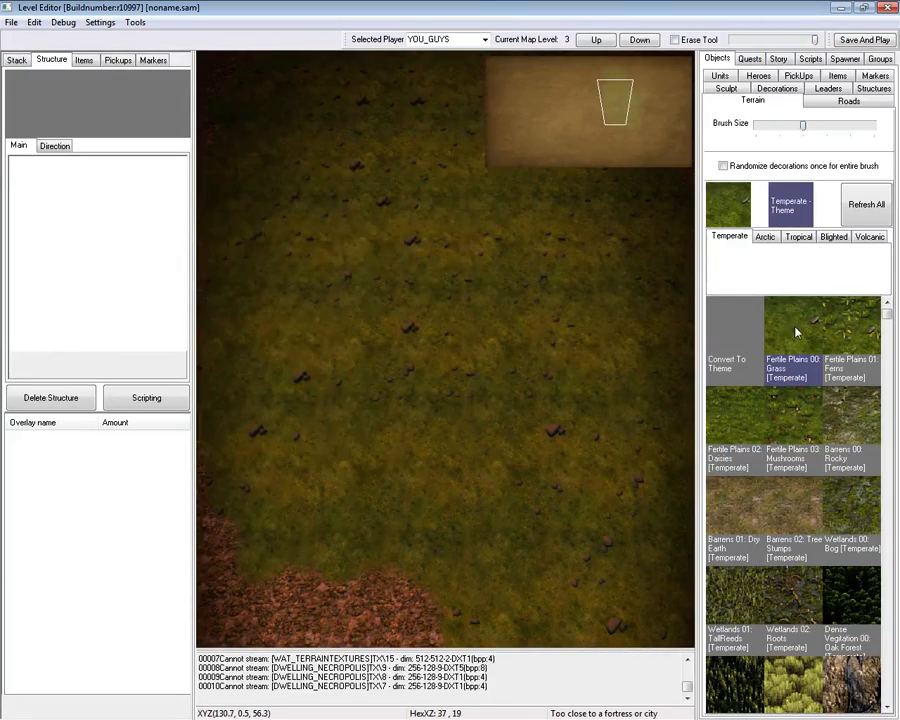
Paint patches of Fertile Plains 03: Mushrooms and Barrens 00: Rocky over the grass area.
click(778, 466)
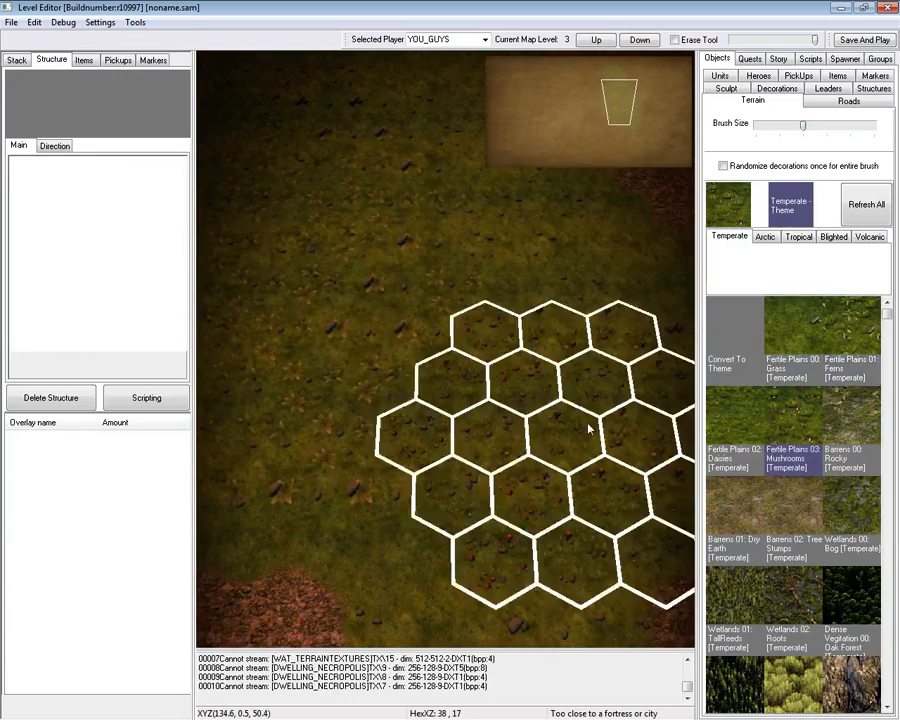
click(873, 442)
mouse_move(301, 384)
mouse_down()
mouse_move(424, 343)
mouse_move(366, 333)
mouse_up()
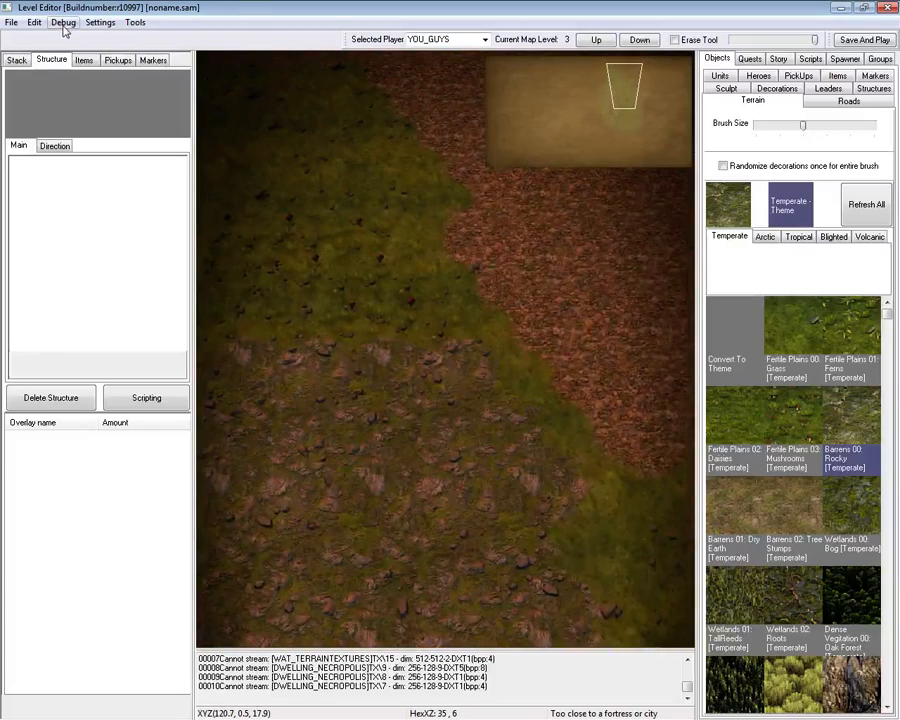
Open the map settings, expand the Skydome property and check its Resource options.
click(99, 22)
click(120, 37)
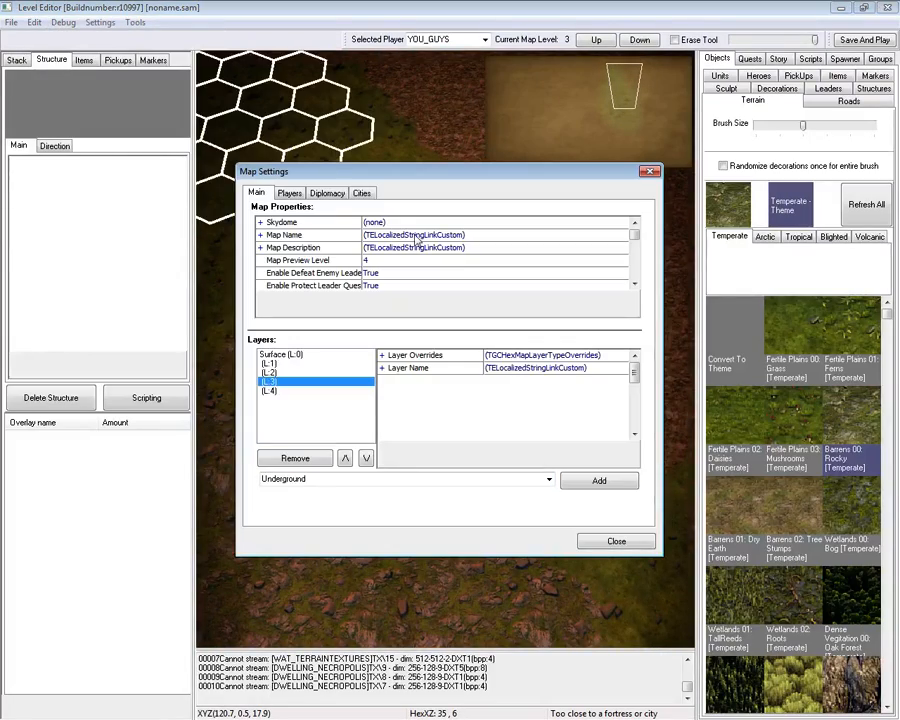
click(261, 222)
click(400, 247)
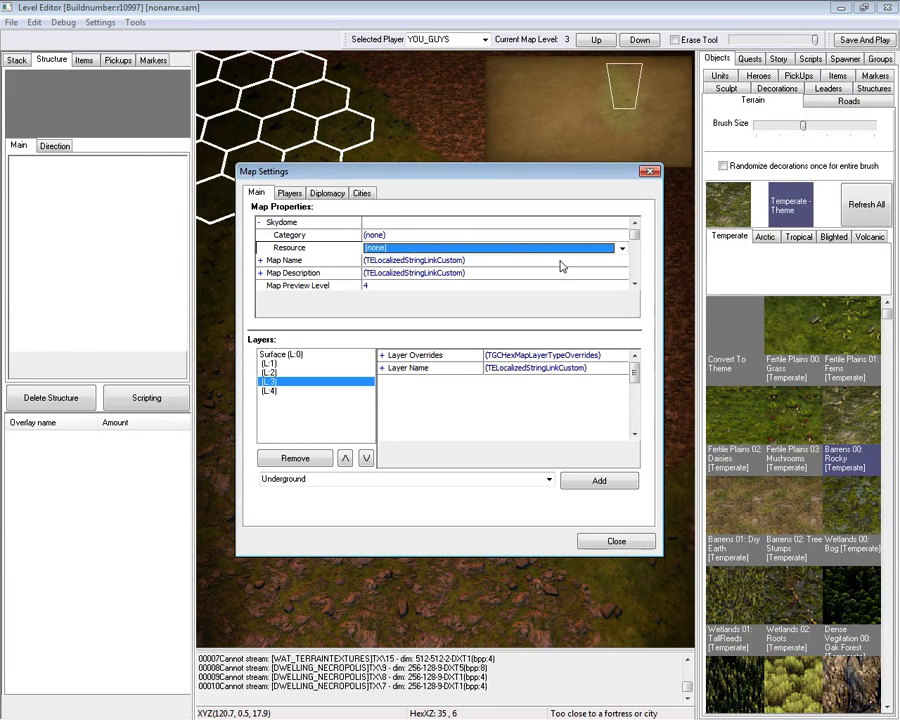
click(622, 248)
click(622, 248)
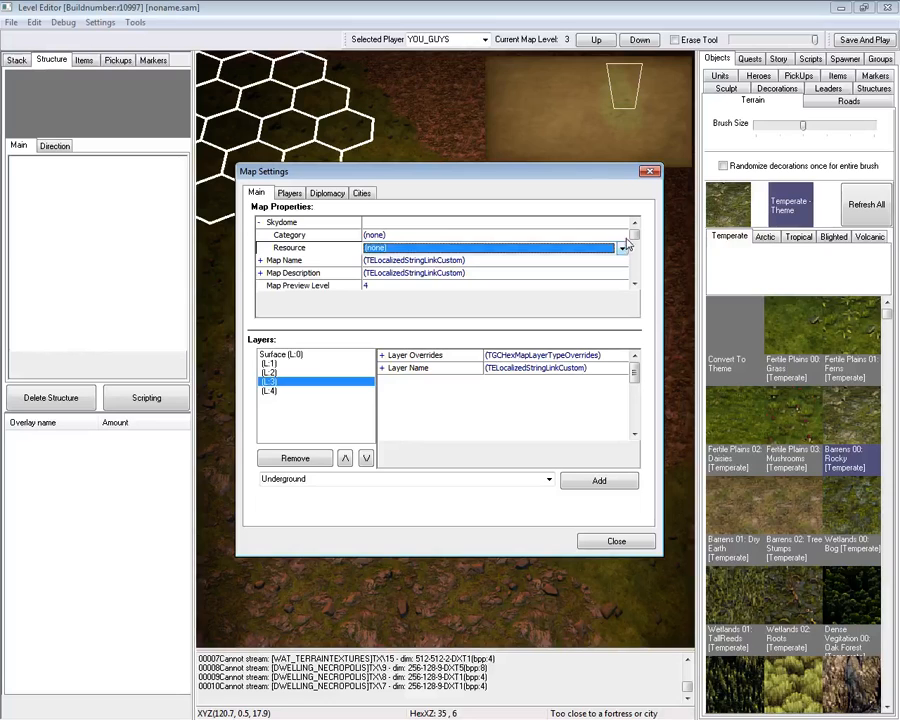
Set the skydome category to Hero - Scenes and its resource to Forest_Dead_Skydome.
click(620, 235)
click(622, 235)
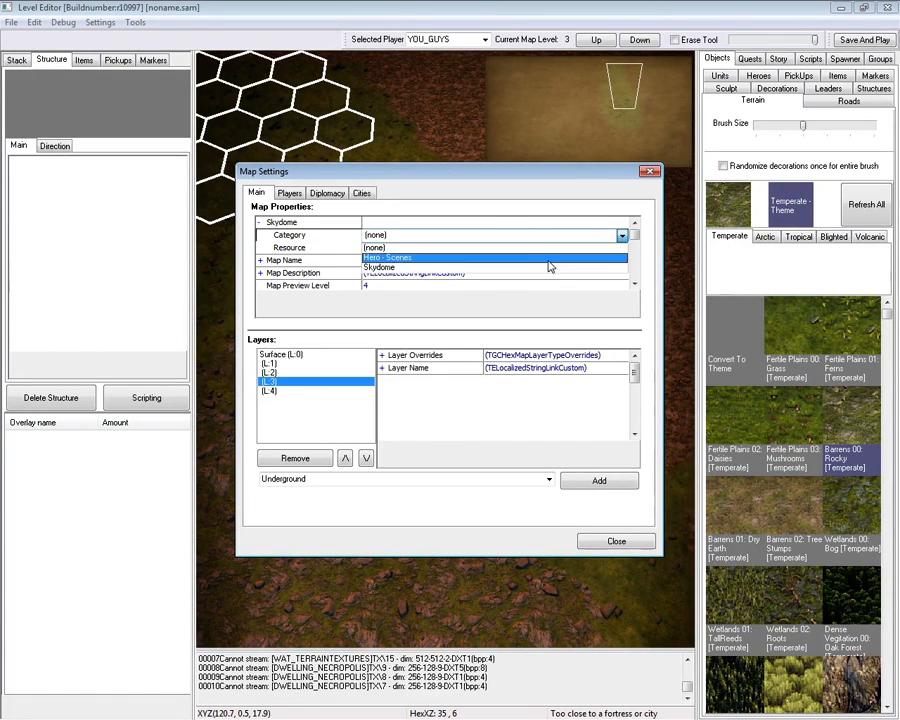
click(553, 257)
click(622, 249)
click(451, 339)
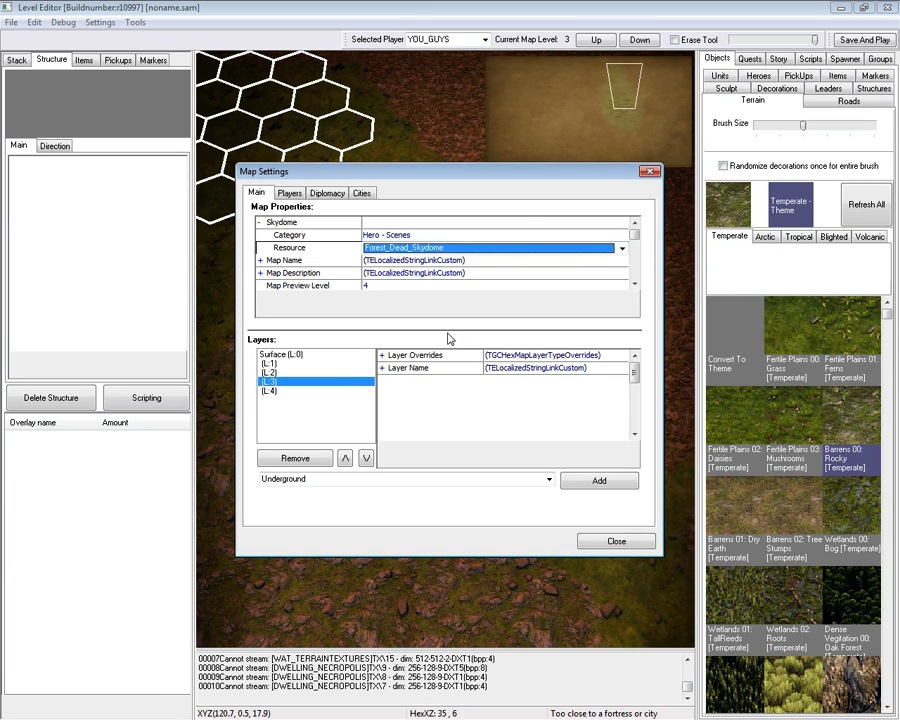
Set the skydome category to Skydome with the resource Sur_Skydome, and close the map settings.
click(553, 235)
click(622, 235)
click(508, 268)
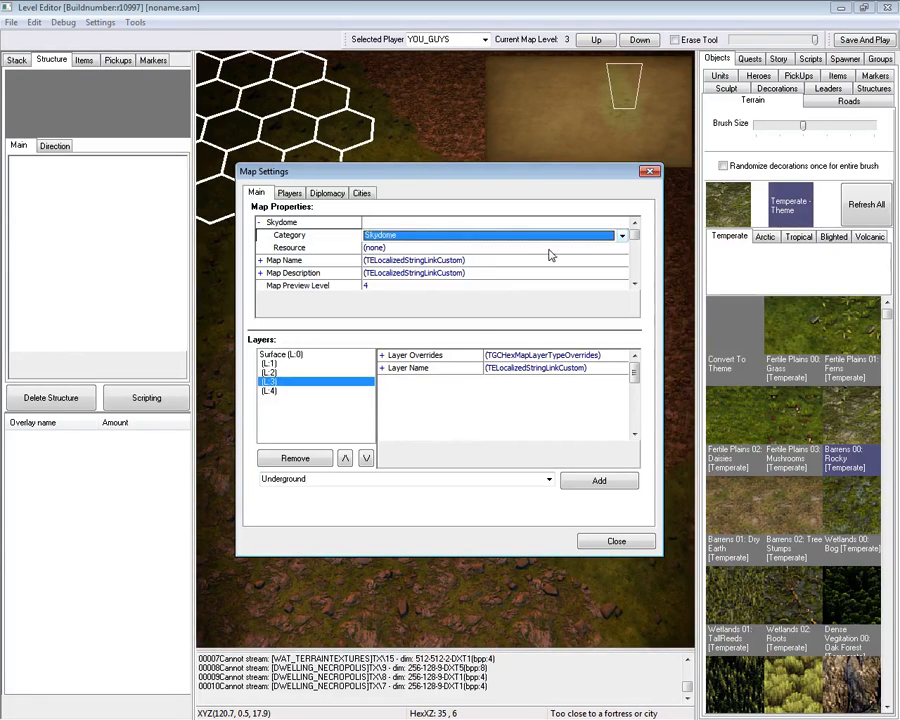
click(549, 248)
click(622, 248)
click(580, 272)
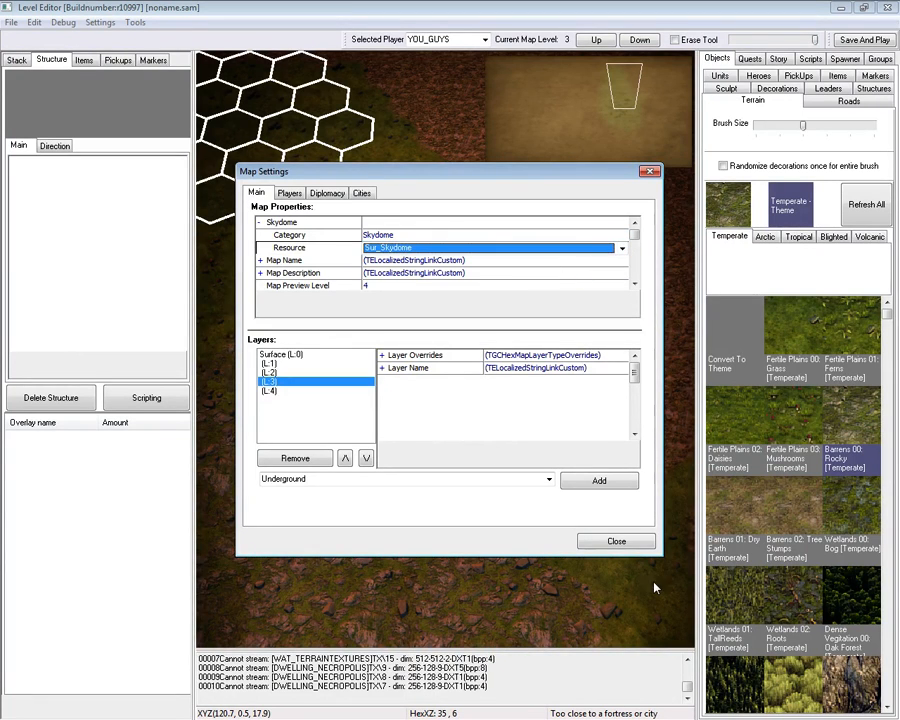
click(616, 541)
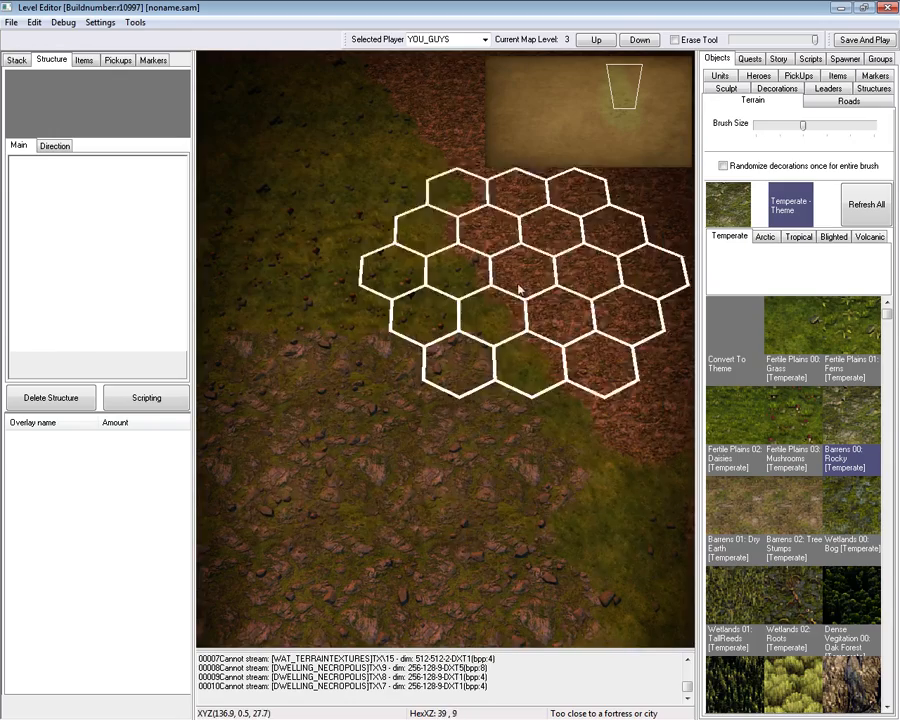
Paint Temperate Barrens 02: Tree Stumps over the rocky and grassy terrain.
key(Left)
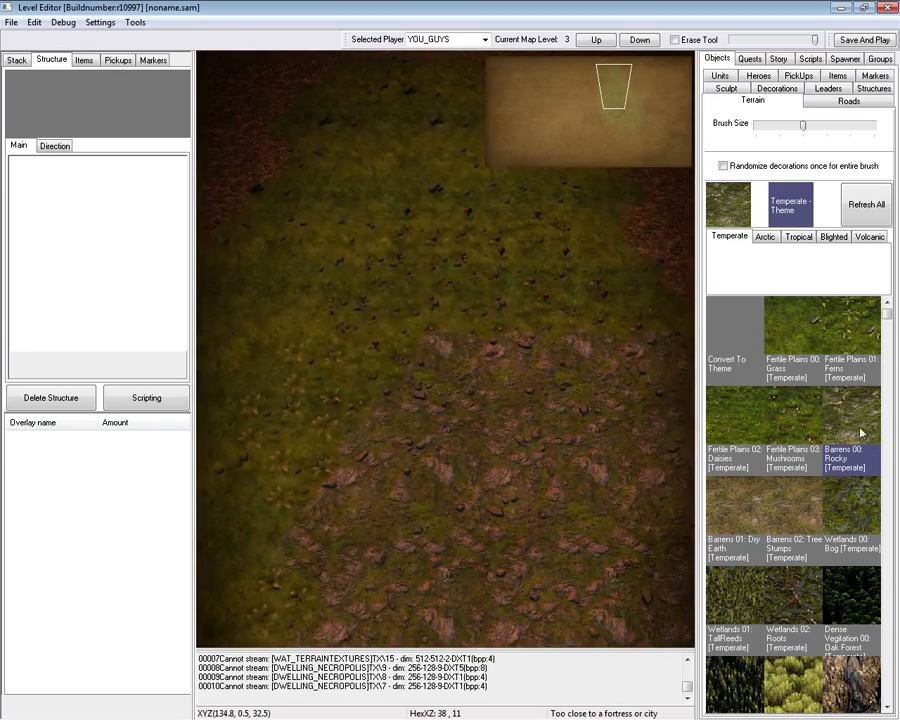
click(793, 520)
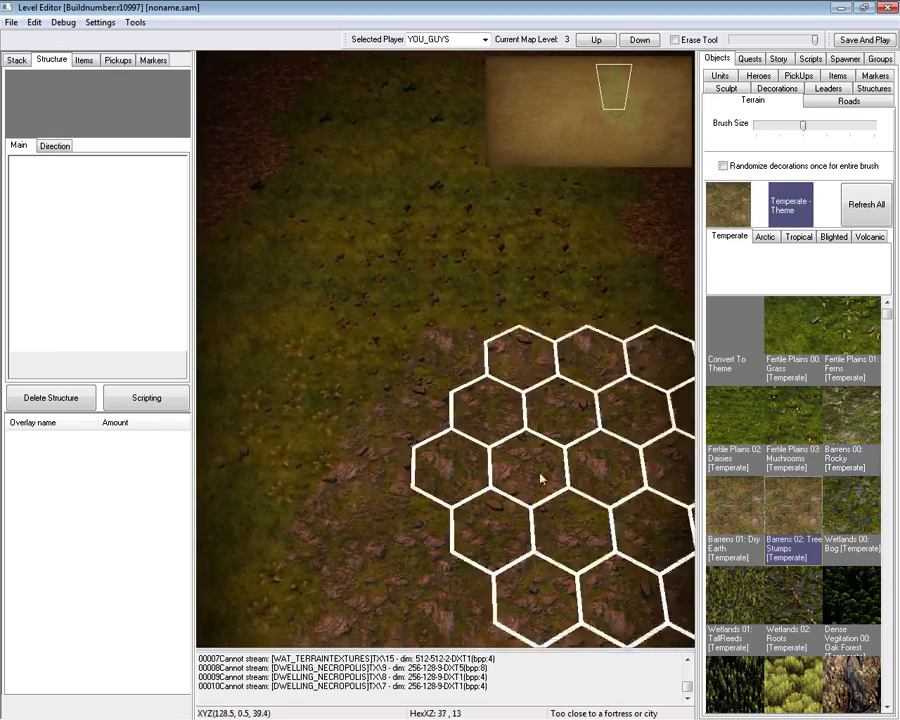
drag(540, 478, 388, 202)
key(Down)
key(Right)
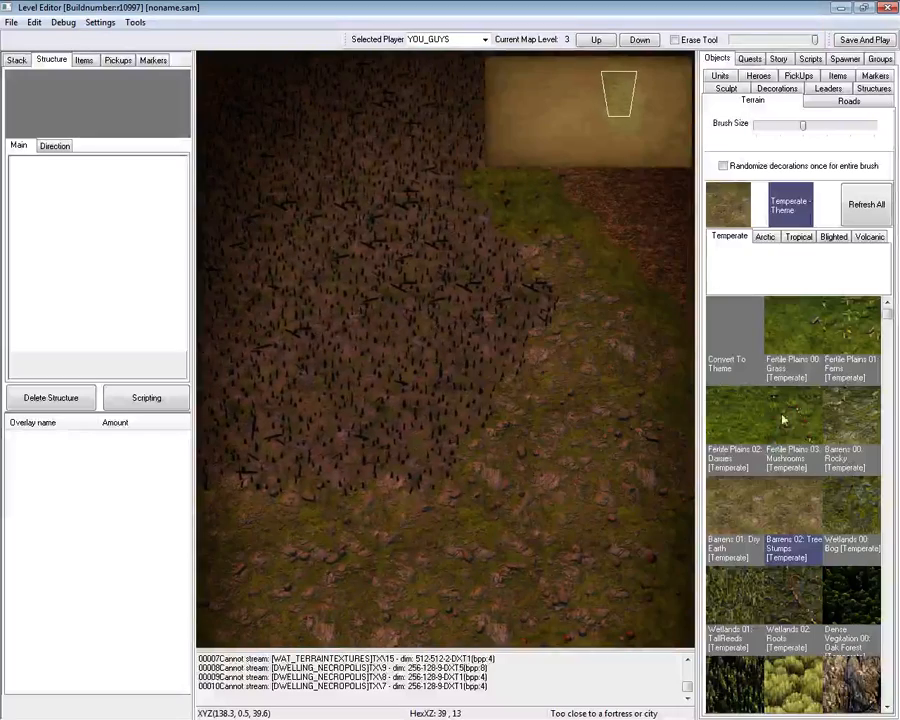
Convert the painted temperate terrain on level 3 to the Tropical theme, using the largest terrain brush size.
click(737, 335)
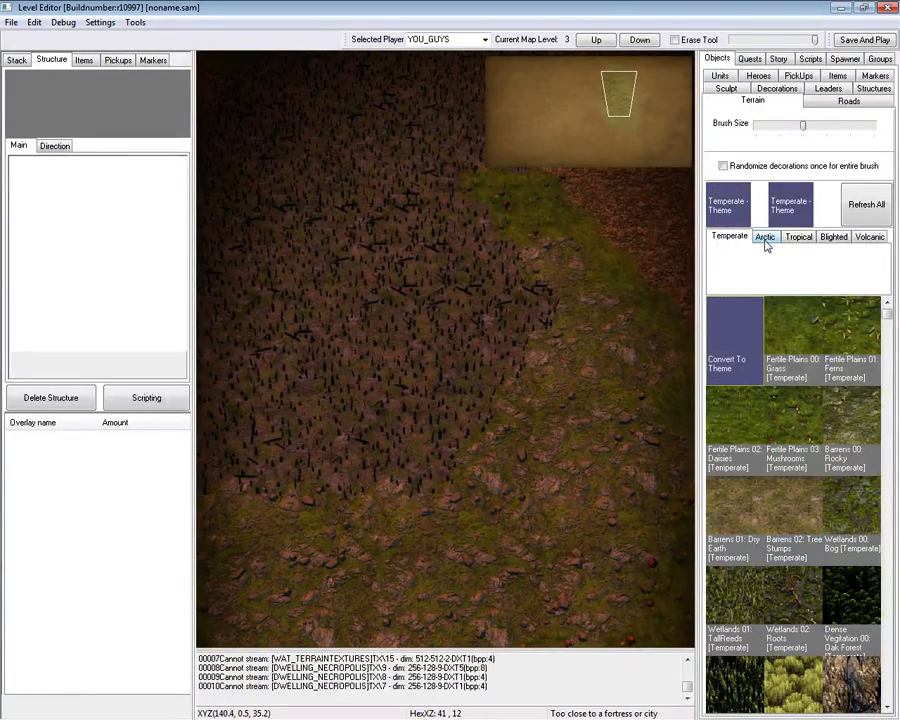
click(799, 237)
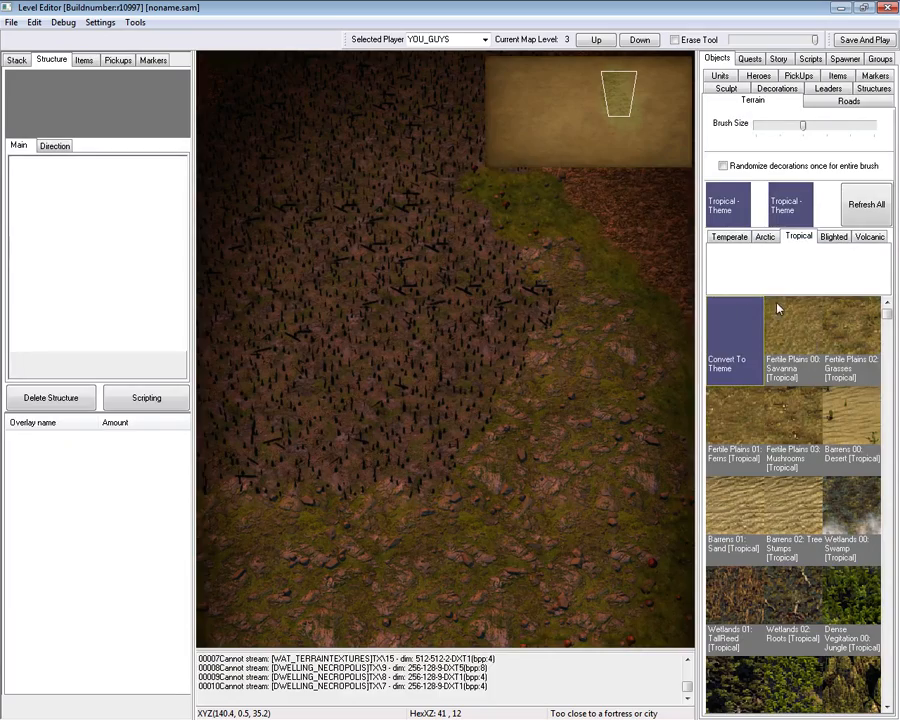
key(Up)
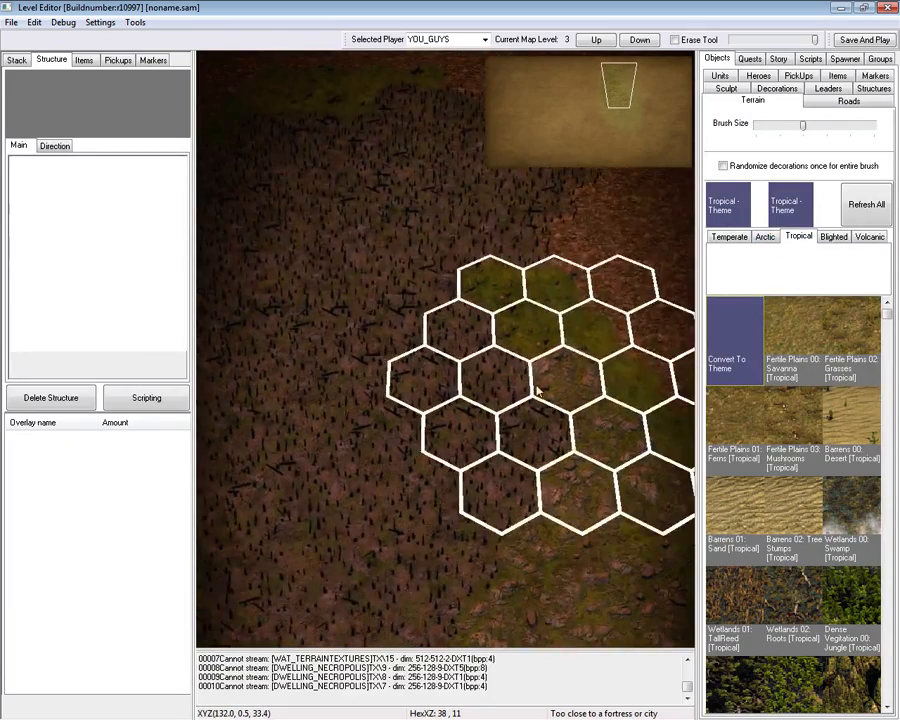
key(Down)
key(Right)
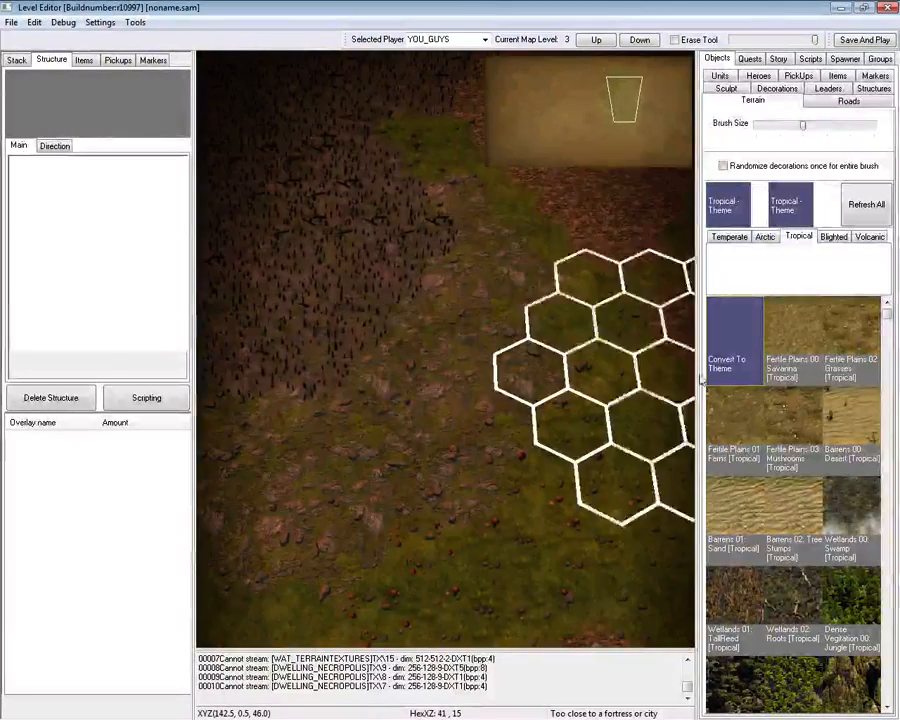
drag(803, 124, 873, 124)
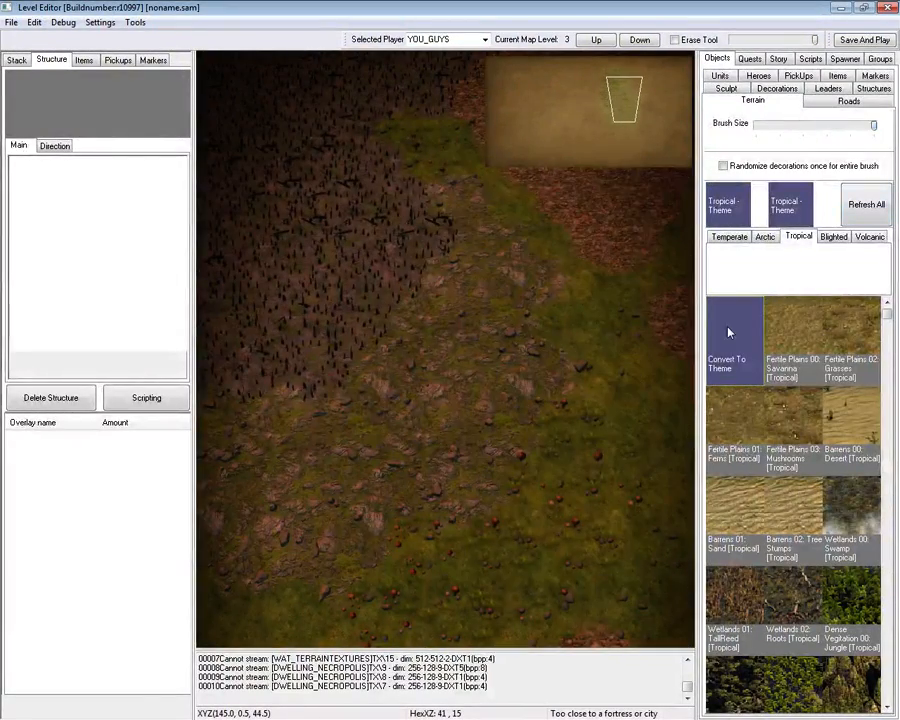
click(806, 239)
click(729, 240)
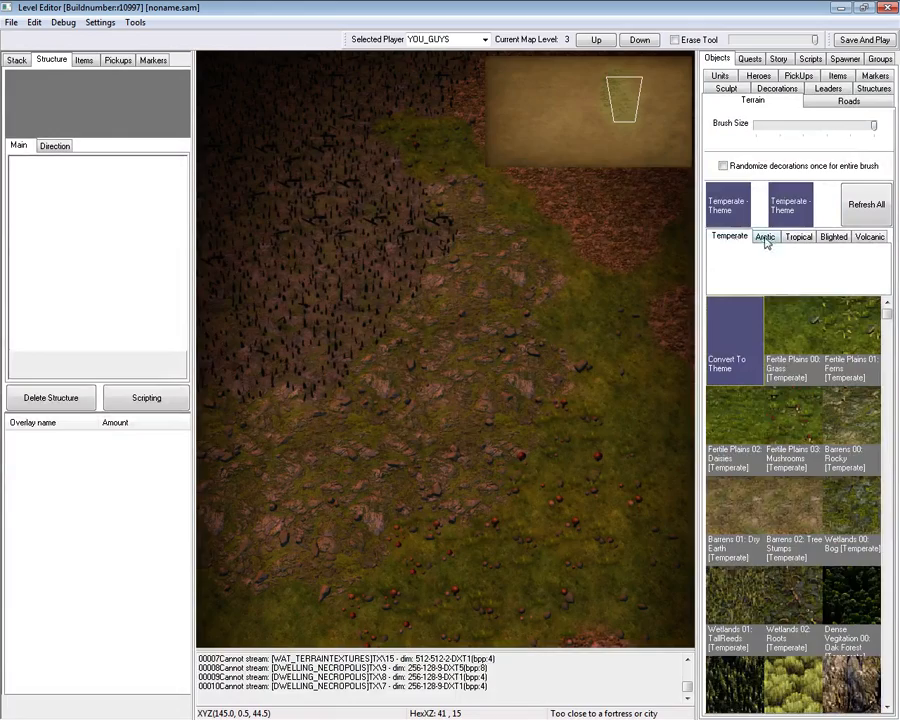
click(797, 237)
click(720, 362)
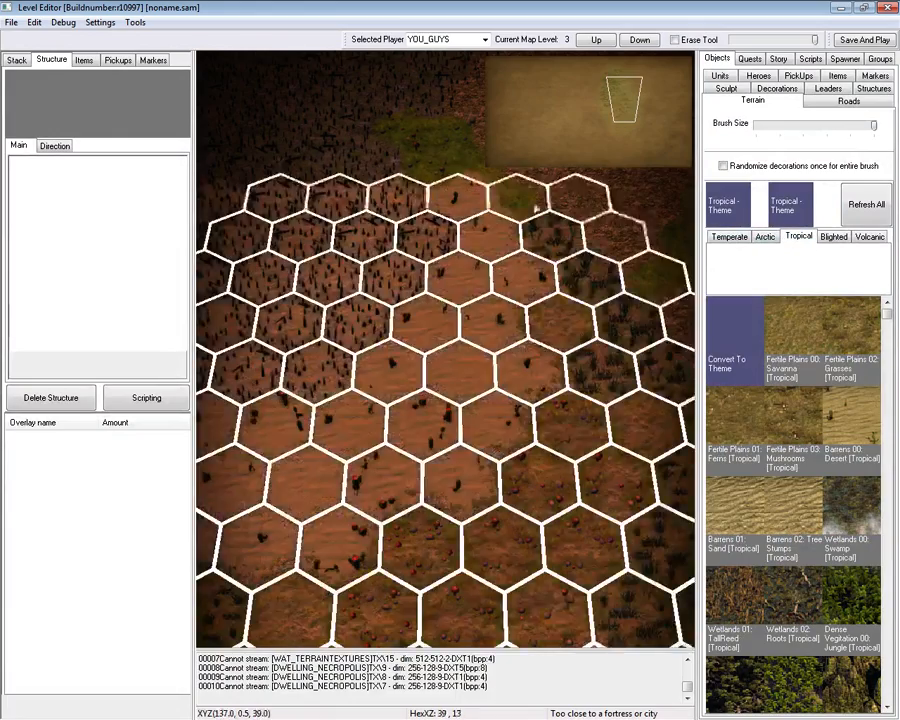
key(Down)
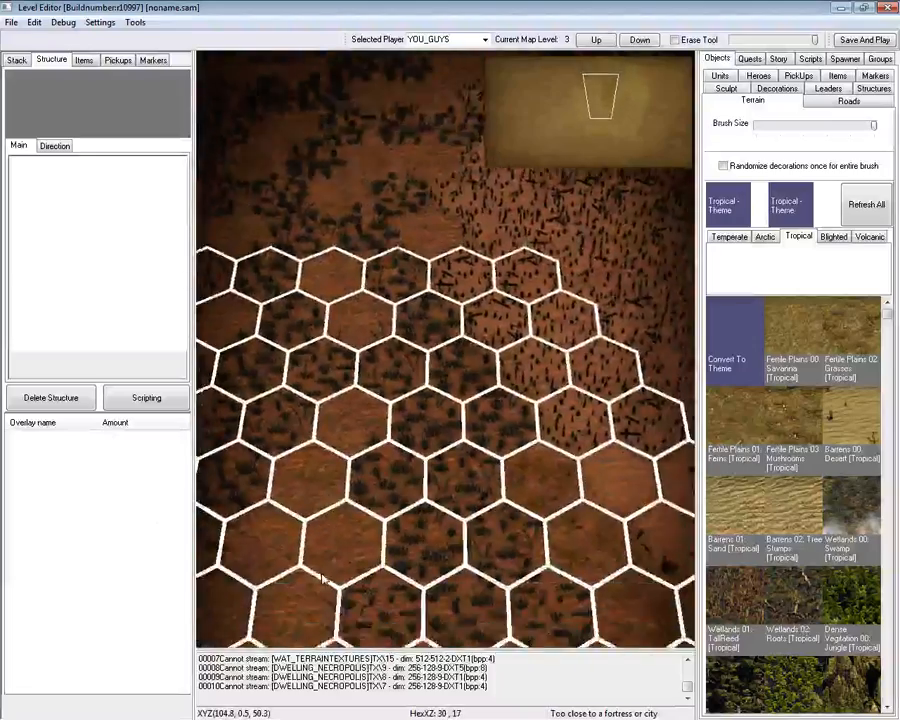
key(Right)
key(Up)
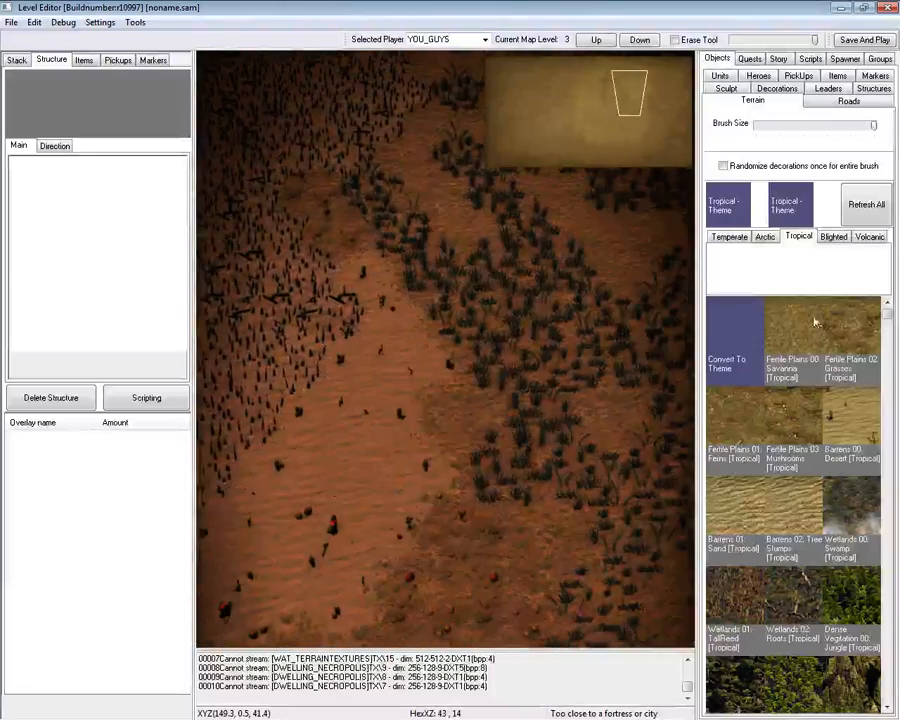
Compare the terrain types offered by the Temperate, Arctic and Tropical themes.
click(779, 366)
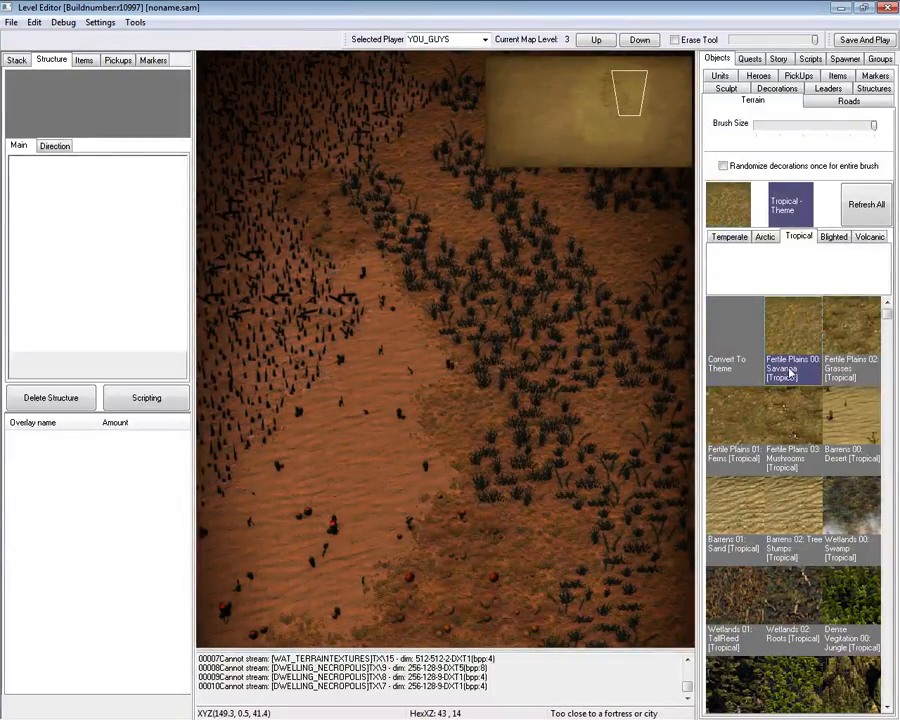
click(726, 237)
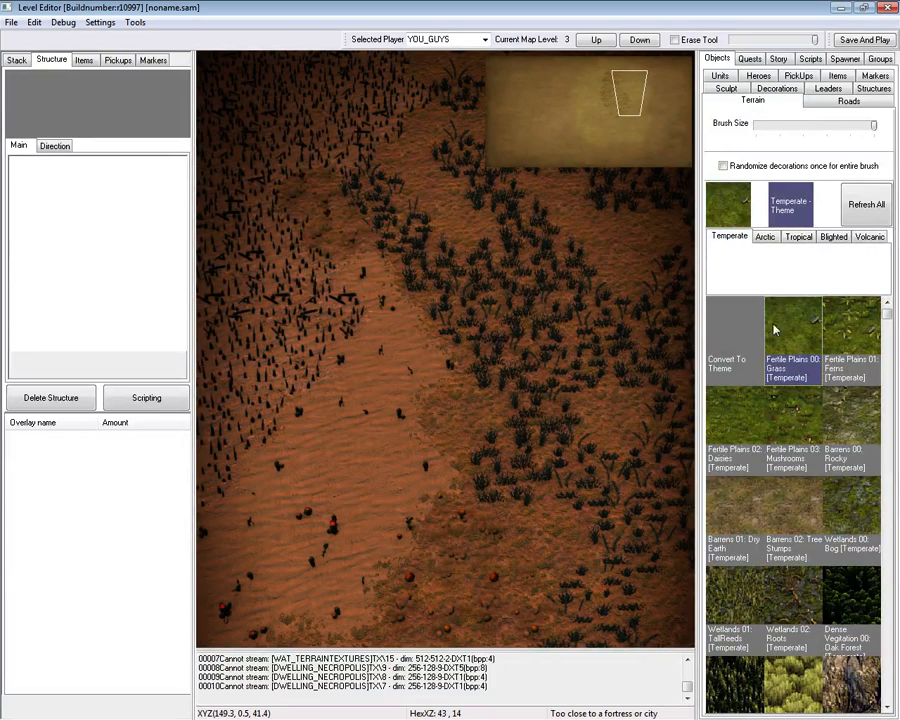
click(795, 237)
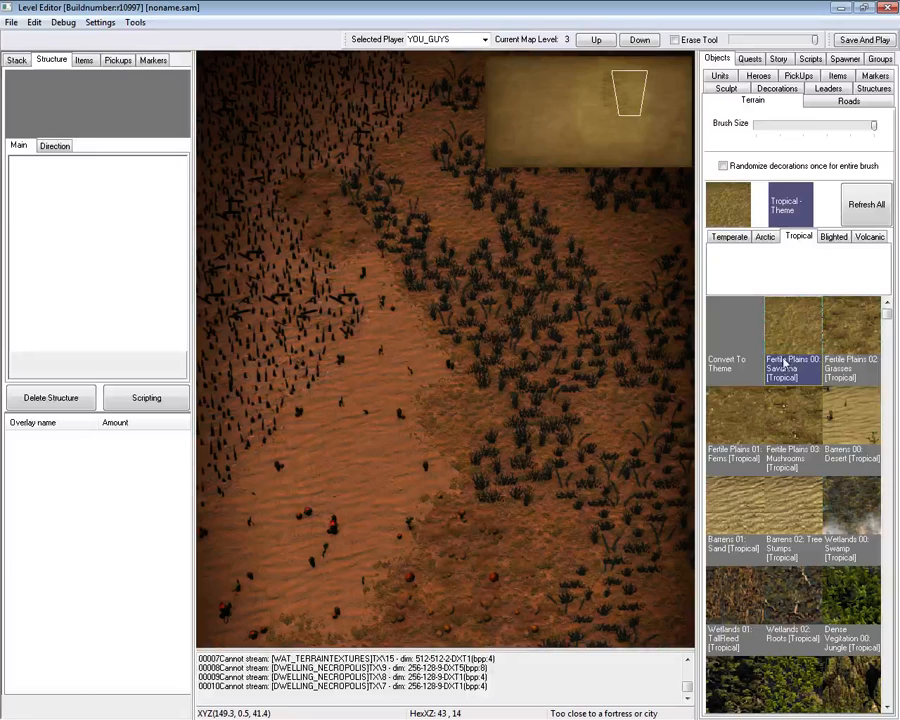
click(731, 238)
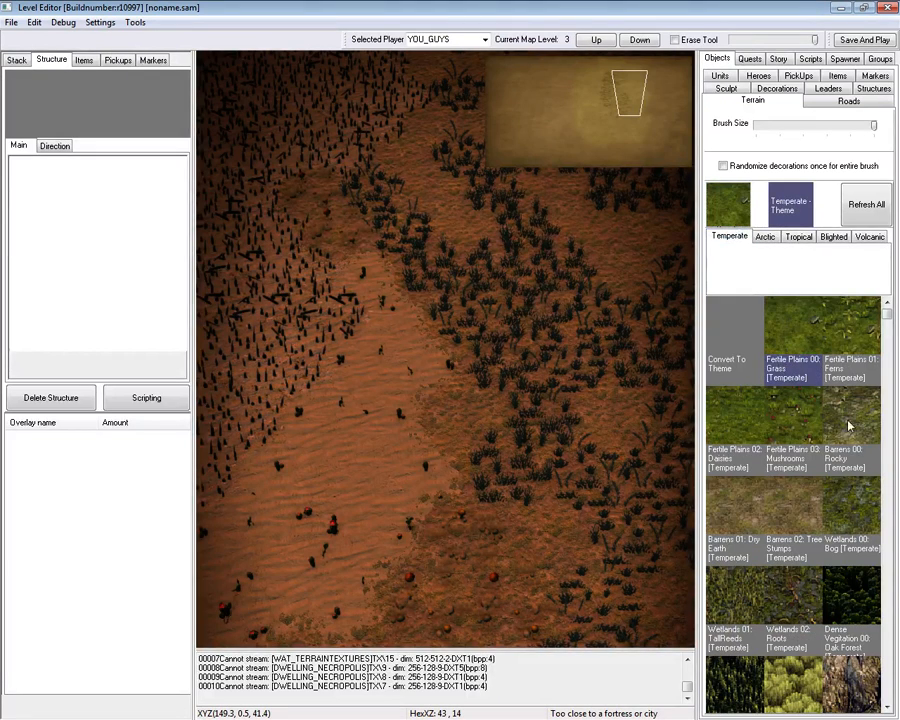
click(867, 588)
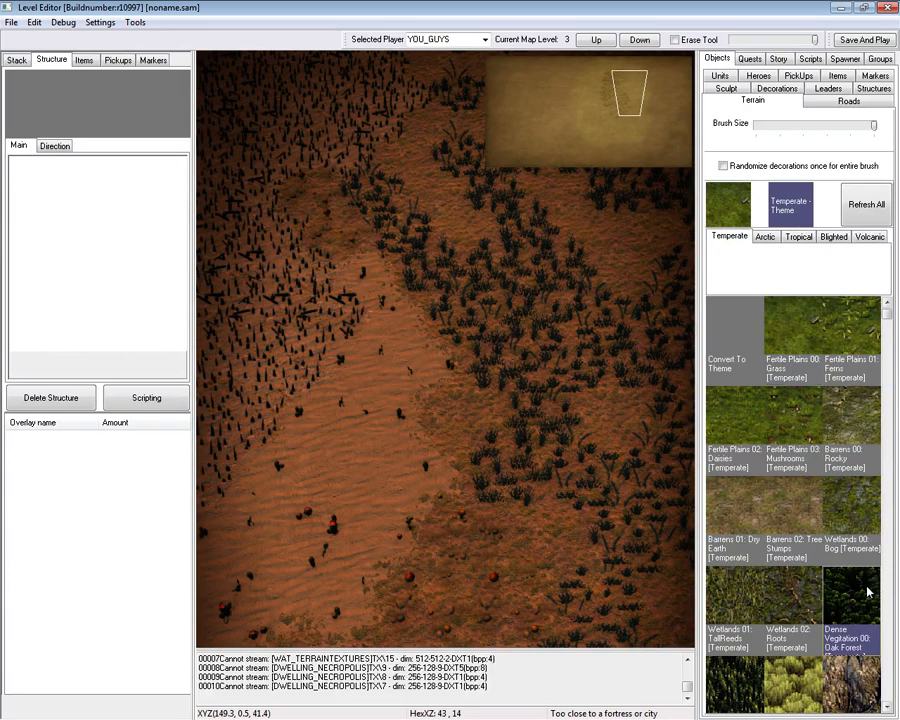
click(743, 690)
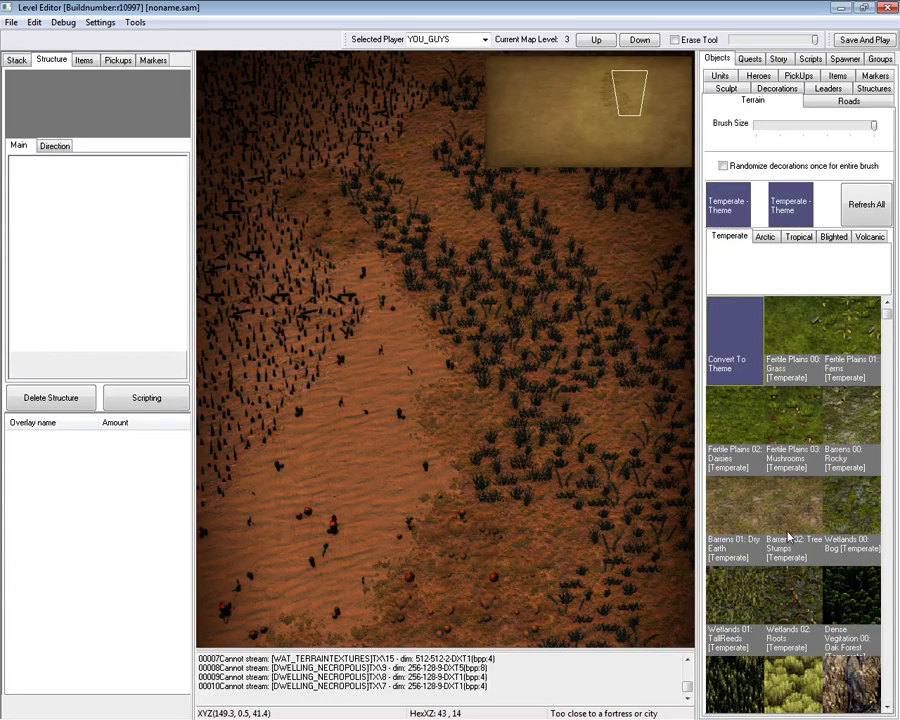
click(766, 240)
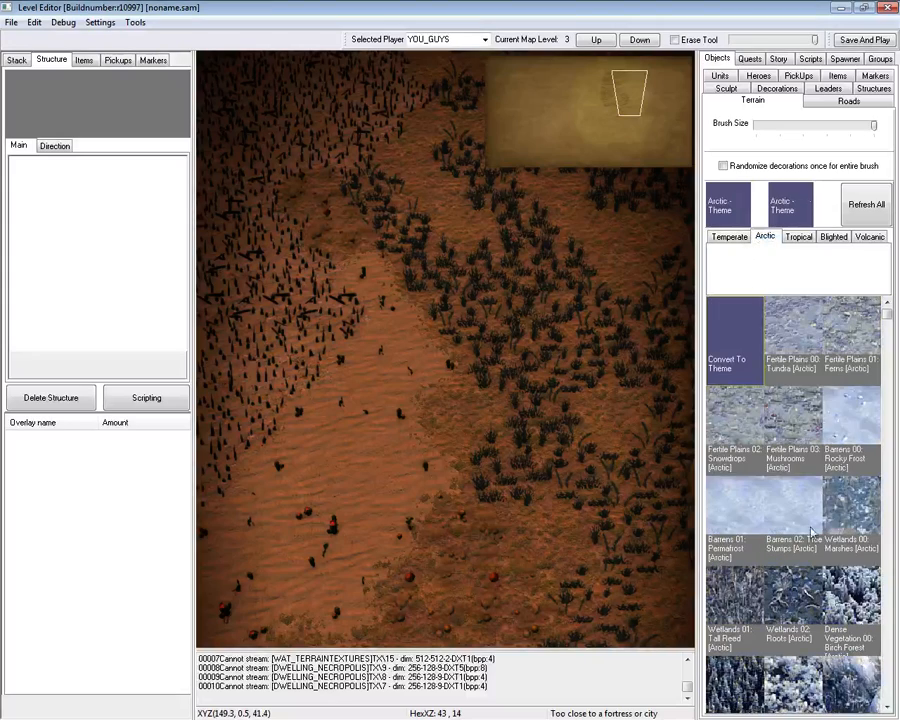
click(798, 237)
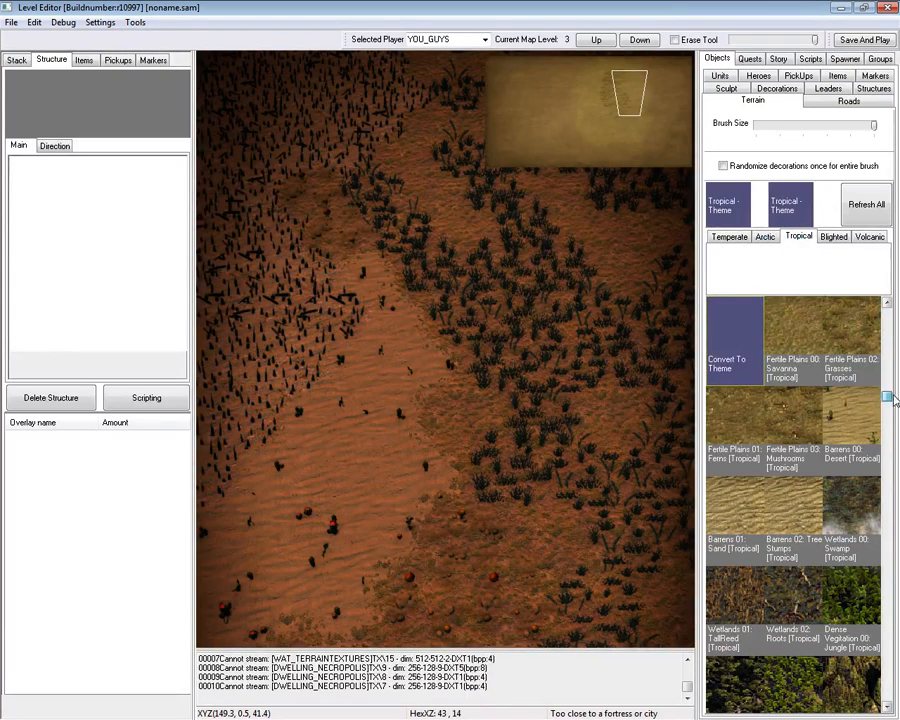
Paint Tropical Mountains 00: Default over the converted terrain on level 3, using the largest brush.
drag(893, 400, 897, 563)
click(860, 608)
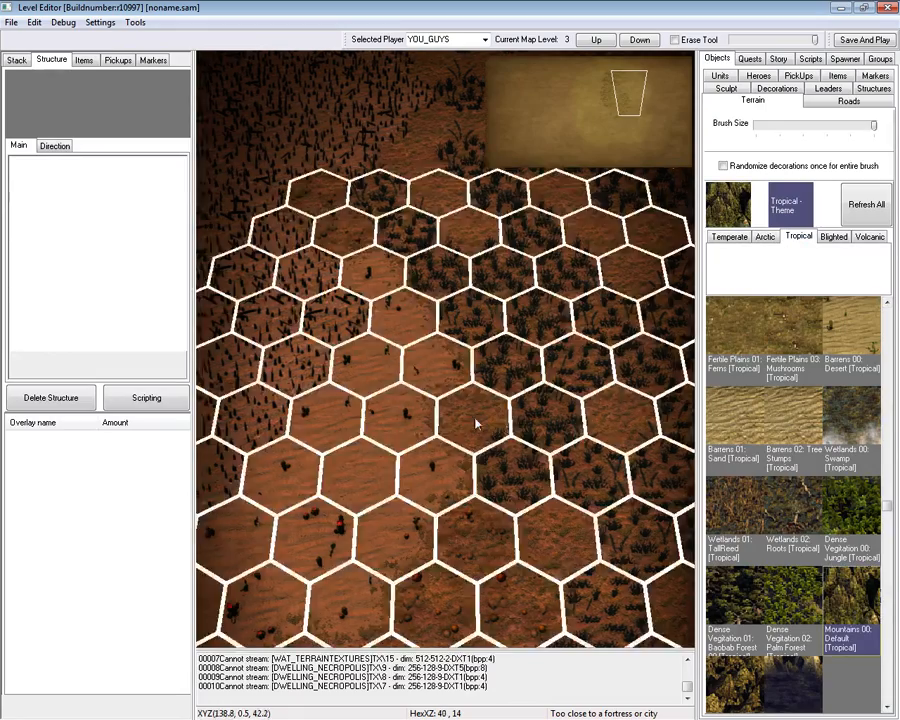
drag(476, 421, 504, 292)
scroll(500, 300, down, 2)
scroll(496, 305, up, 1)
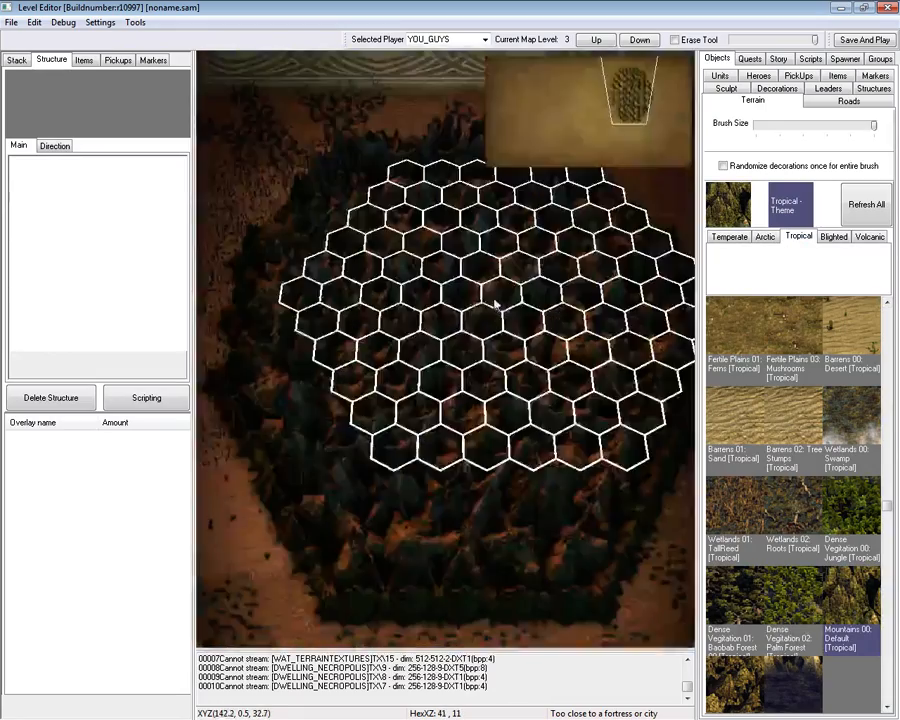
key(Right)
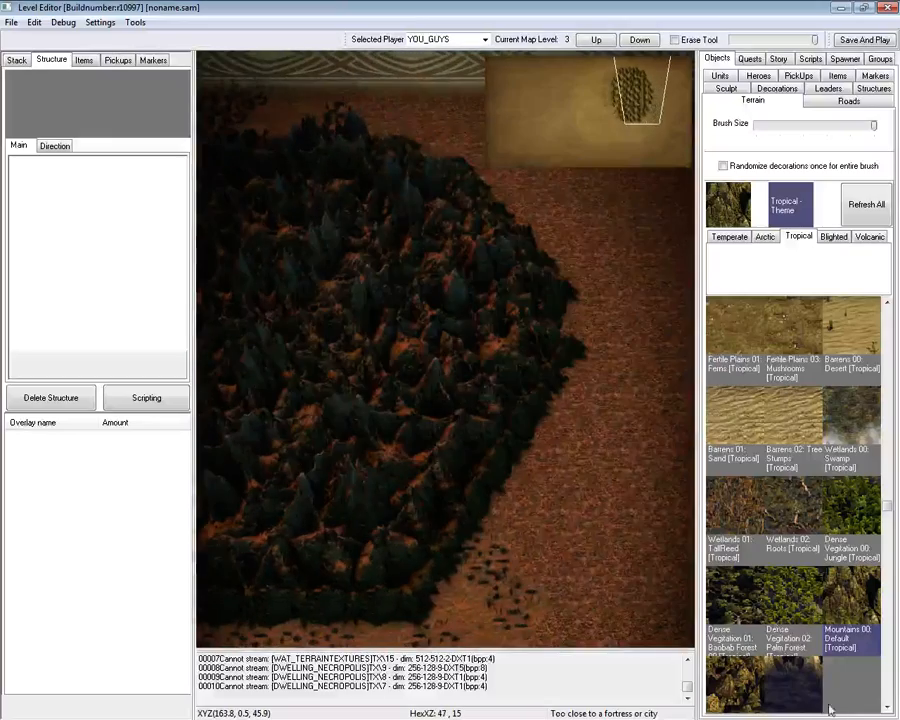
Convert the terrain east of the painted mountains to the Tropical theme.
click(829, 710)
key(Right)
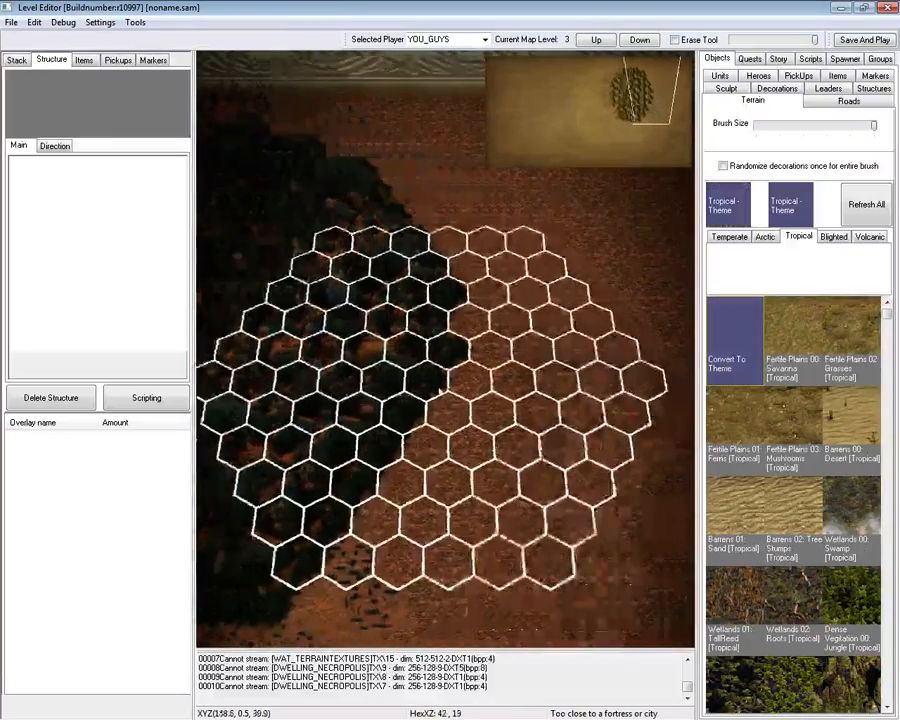
mouse_move(440, 394)
mouse_down()
mouse_move(548, 456)
mouse_move(580, 435)
mouse_up()
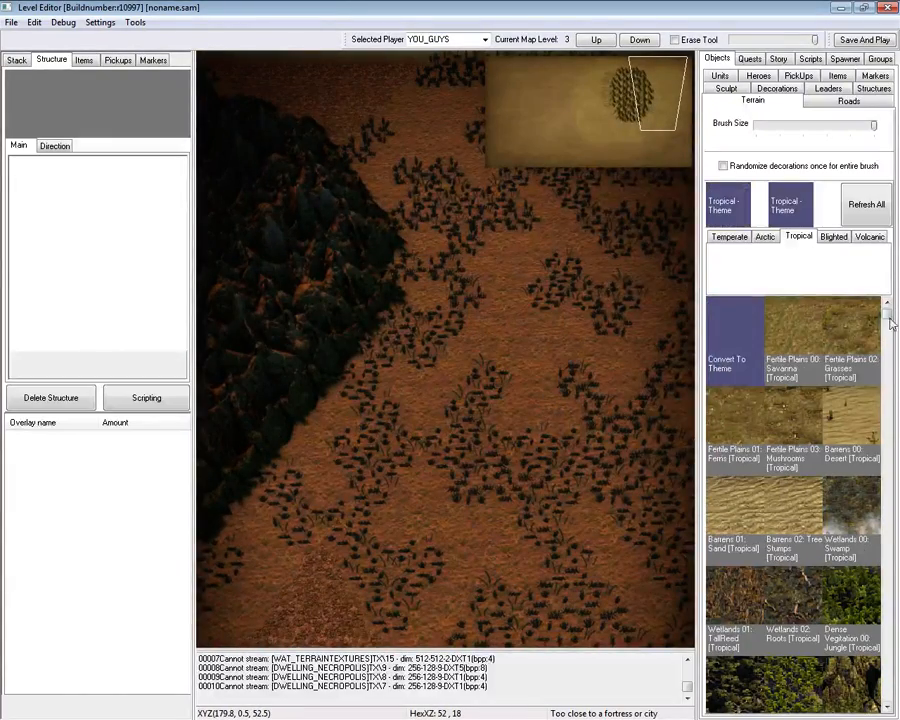
Paint the other Tropical mountain terrain over the converted plains east of the existing mountains.
drag(889, 318, 887, 660)
click(746, 630)
mouse_move(538, 513)
mouse_down()
mouse_move(482, 231)
mouse_move(503, 363)
mouse_move(478, 381)
mouse_up()
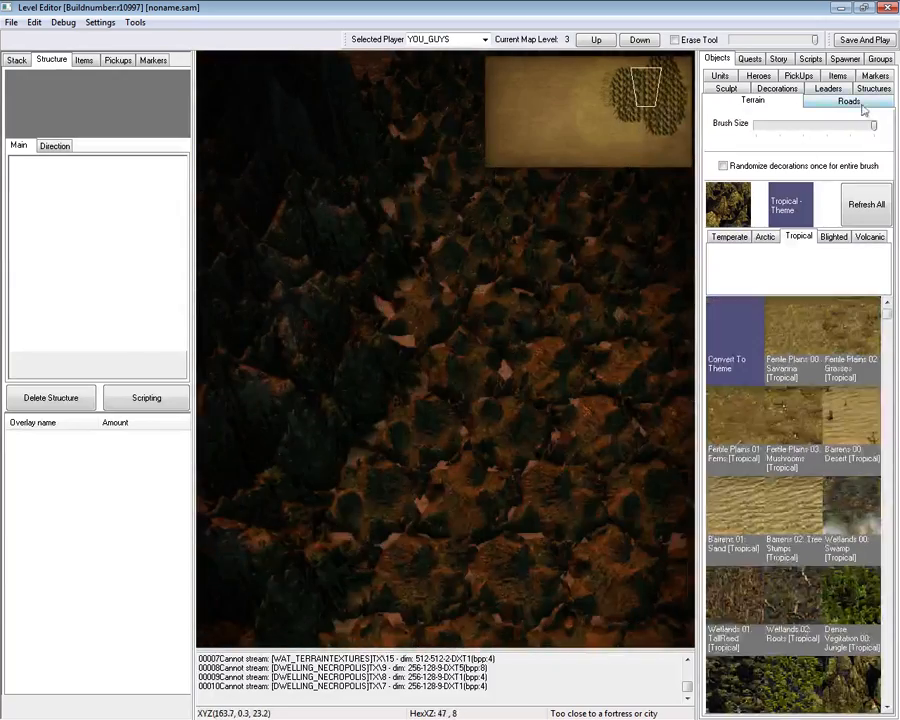
Narrow the structure side panel and vary the terrain brush between its smallest and largest sizes, ending at the largest.
drag(874, 127, 757, 125)
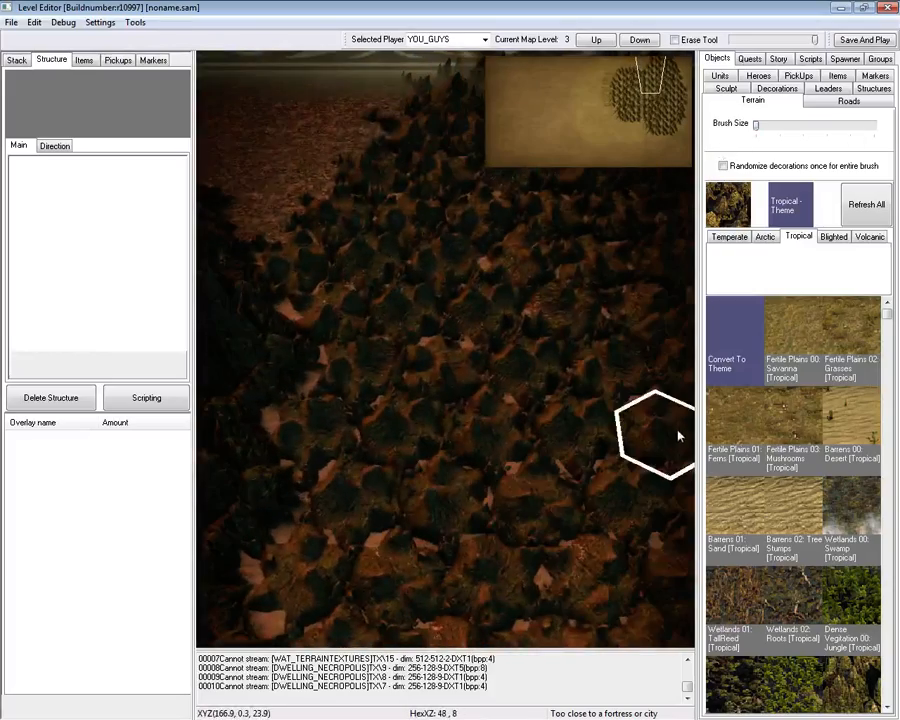
drag(115, 336, 90, 338)
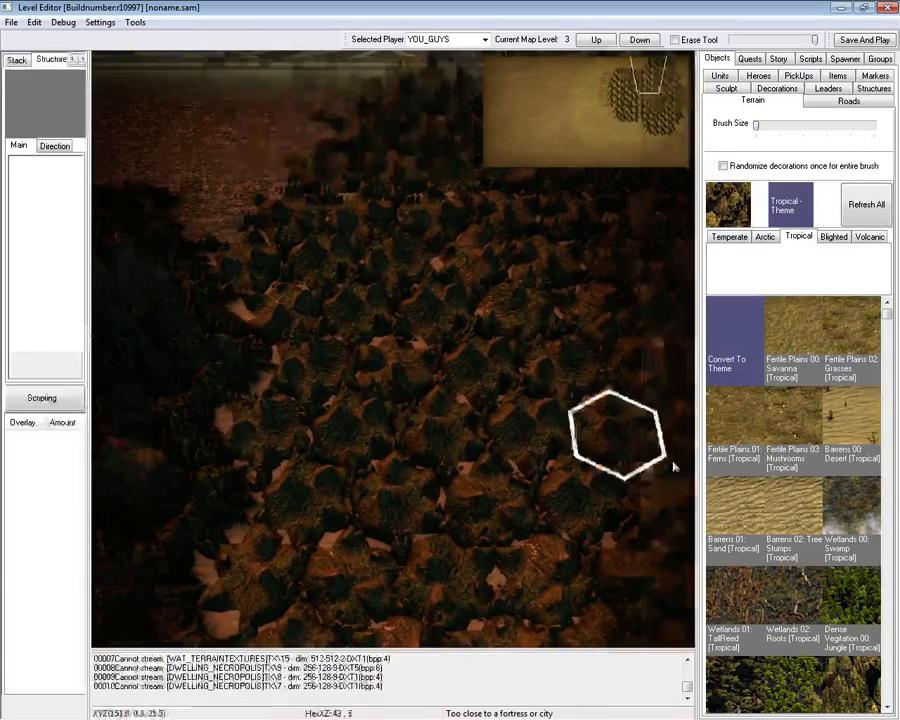
drag(757, 125, 874, 126)
scroll(506, 345, down, 4)
scroll(508, 343, up, 5)
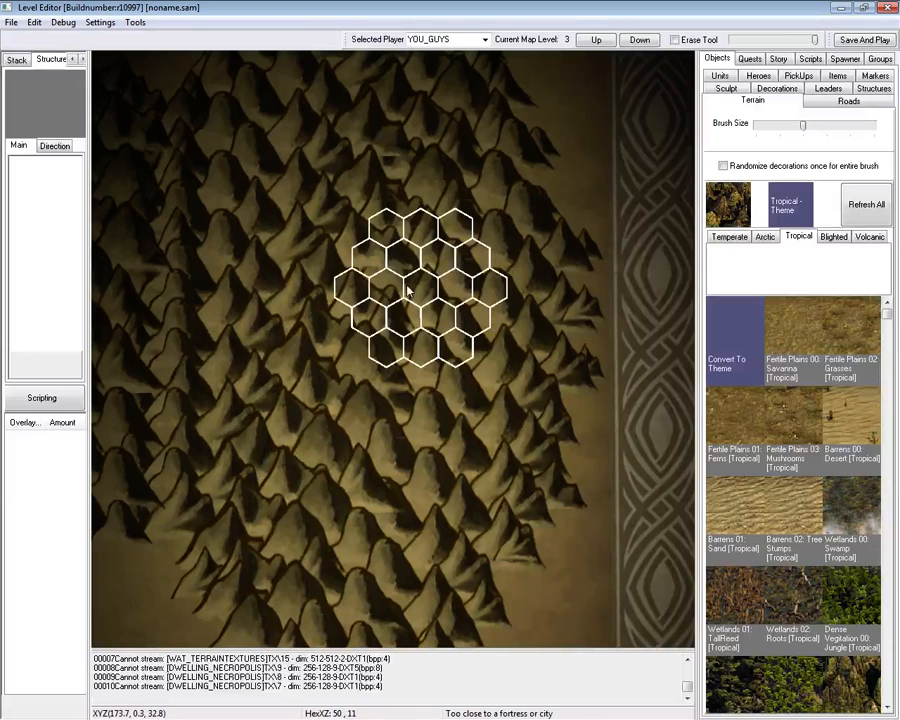
ctrl+scroll(374, 332, up, 3)
ctrl+scroll(374, 332, down, 1)
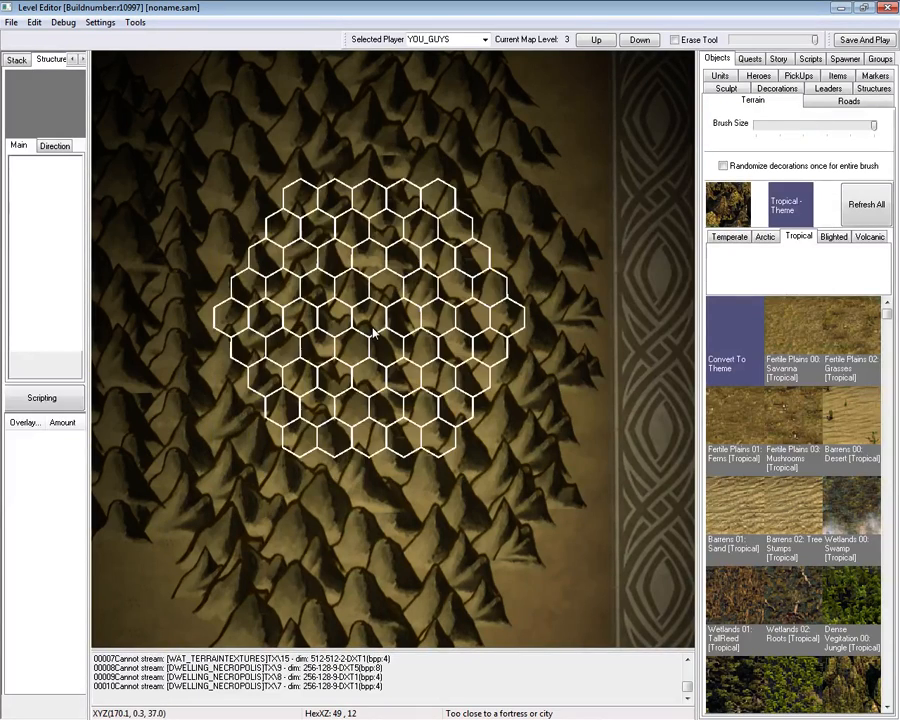
ctrl+scroll(374, 332, up, 1)
ctrl+scroll(368, 318, down, 3)
ctrl+scroll(376, 288, up, 3)
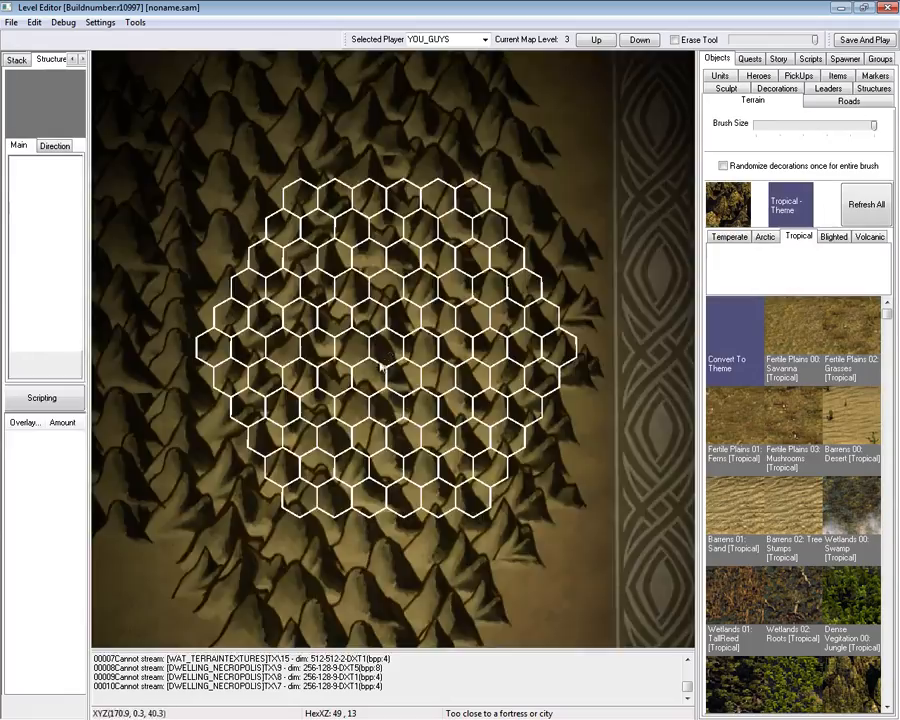
Extend the Tropical mountain terrain westward along the northern part of the map with the largest brush.
scroll(376, 290, up, 2)
scroll(380, 368, down, 5)
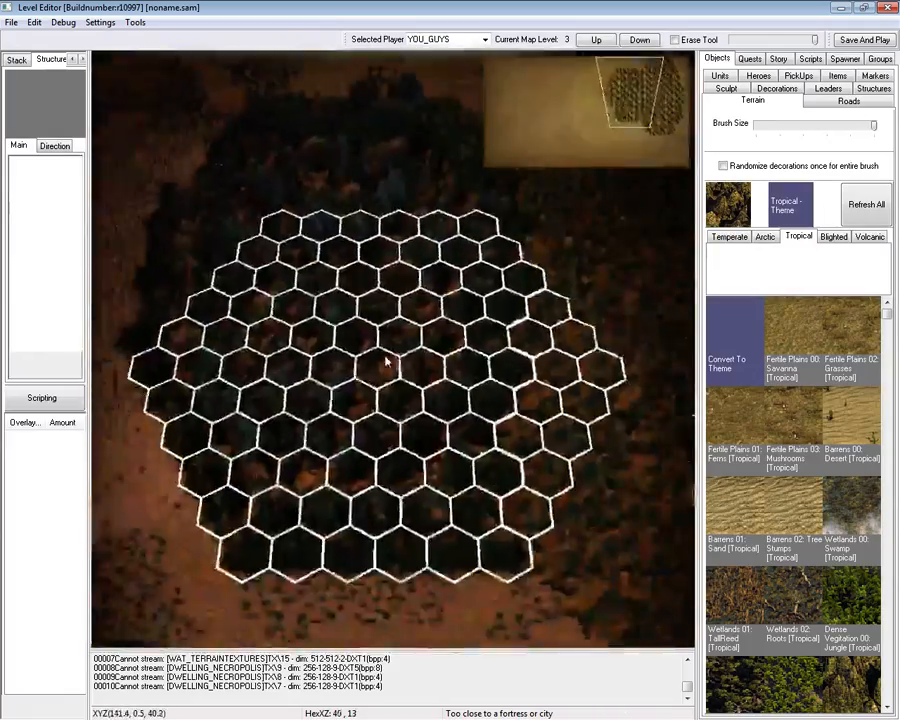
scroll(384, 362, up, 5)
scroll(388, 366, up, 5)
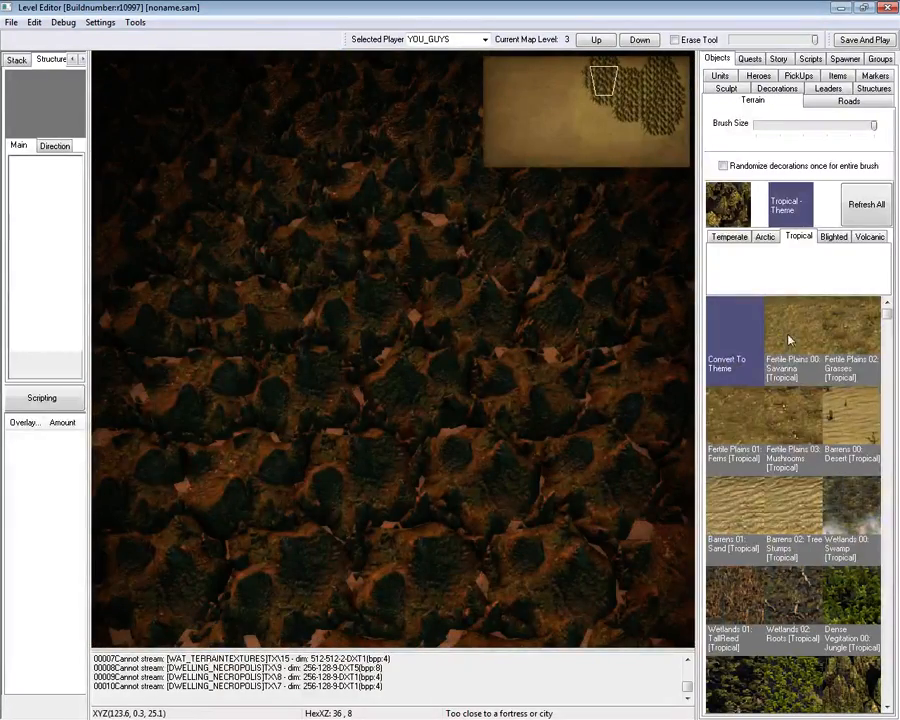
Paint Tropical Fertile Plains 00: Savanna over all the mountains on level 3 with the largest brush.
click(788, 341)
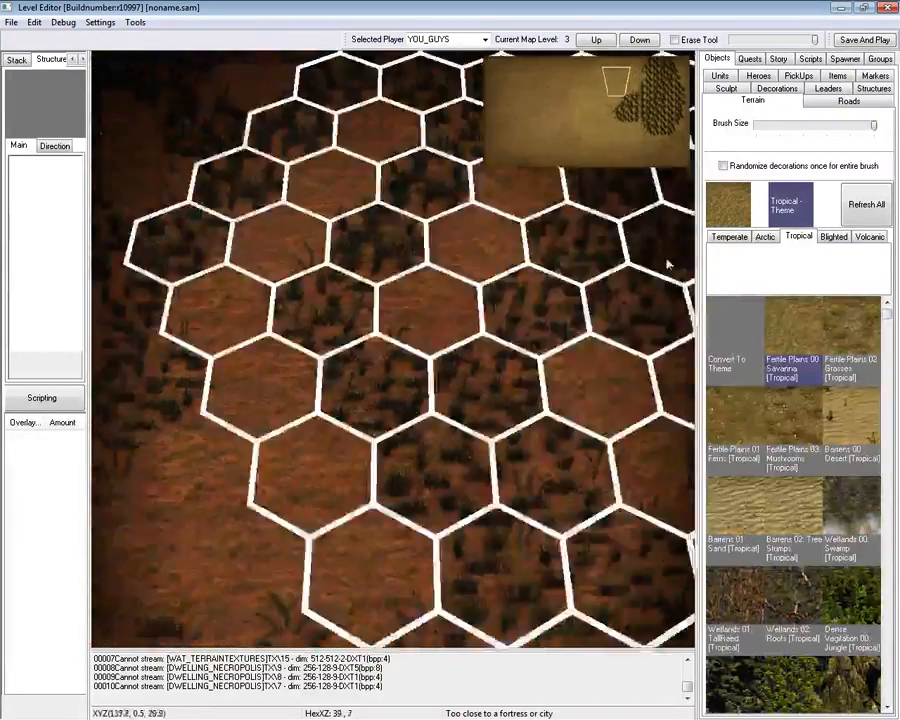
key(Right)
key(Down)
drag(668, 264, 566, 438)
key(Up)
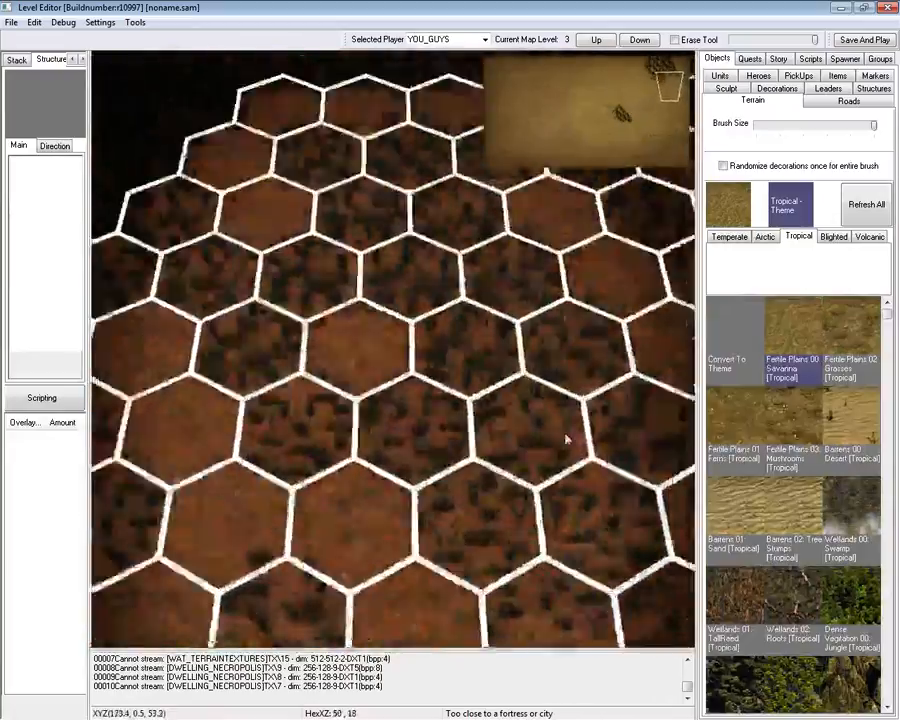
key(Up)
click(566, 438)
key(Left)
click(566, 438)
key(Down)
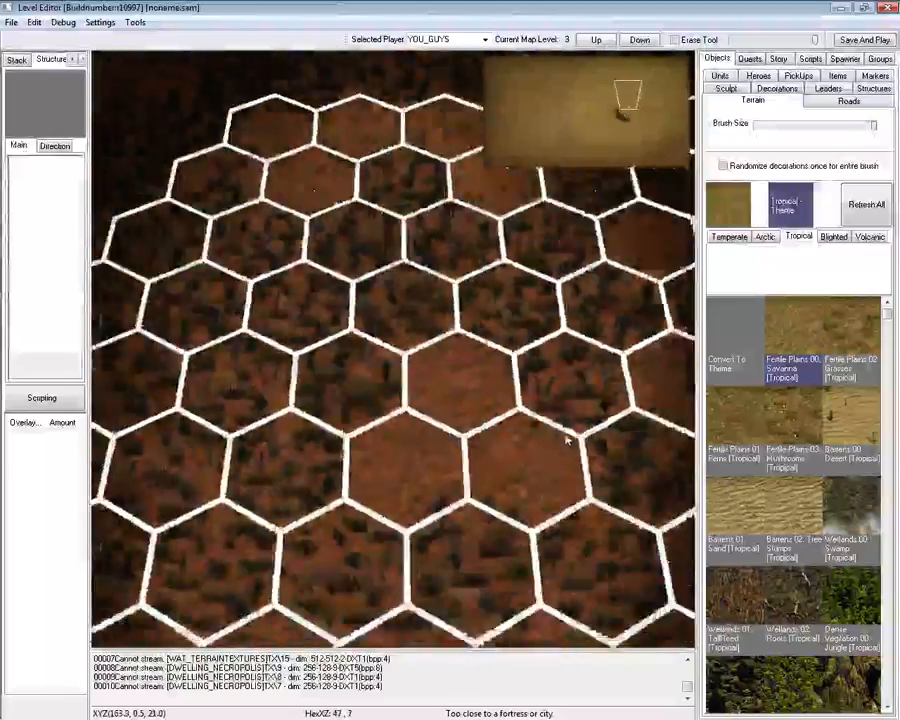
key(Left)
key(Up)
click(580, 316)
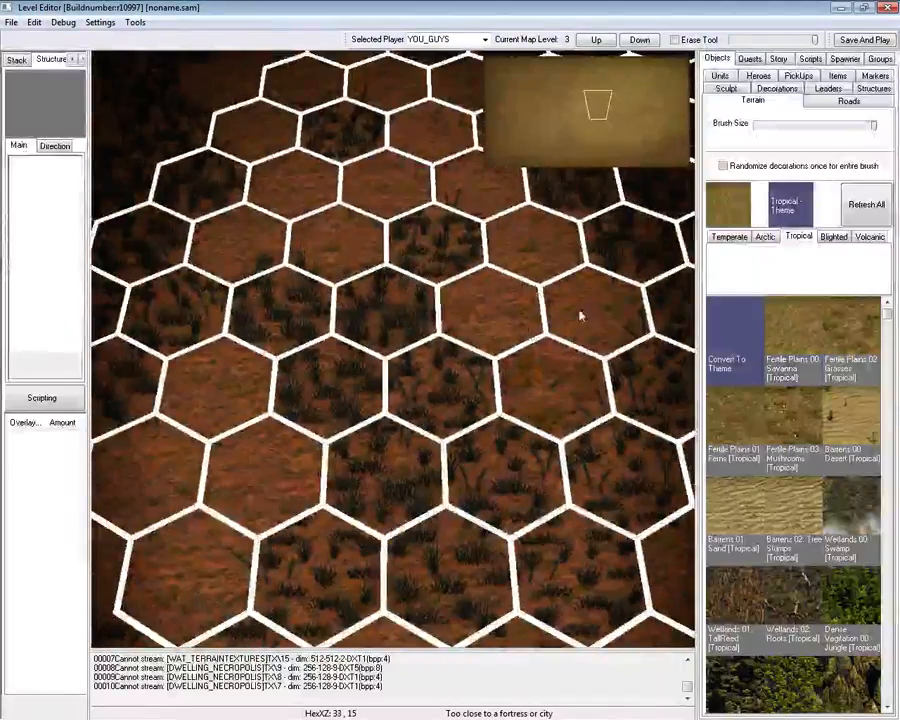
Paint a Temperate Fertile Plains 00: Grass patch on the savanna with the smallest brush, bordered by Barrens 00: Rocky.
drag(873, 124, 759, 124)
scroll(463, 441, up, 5)
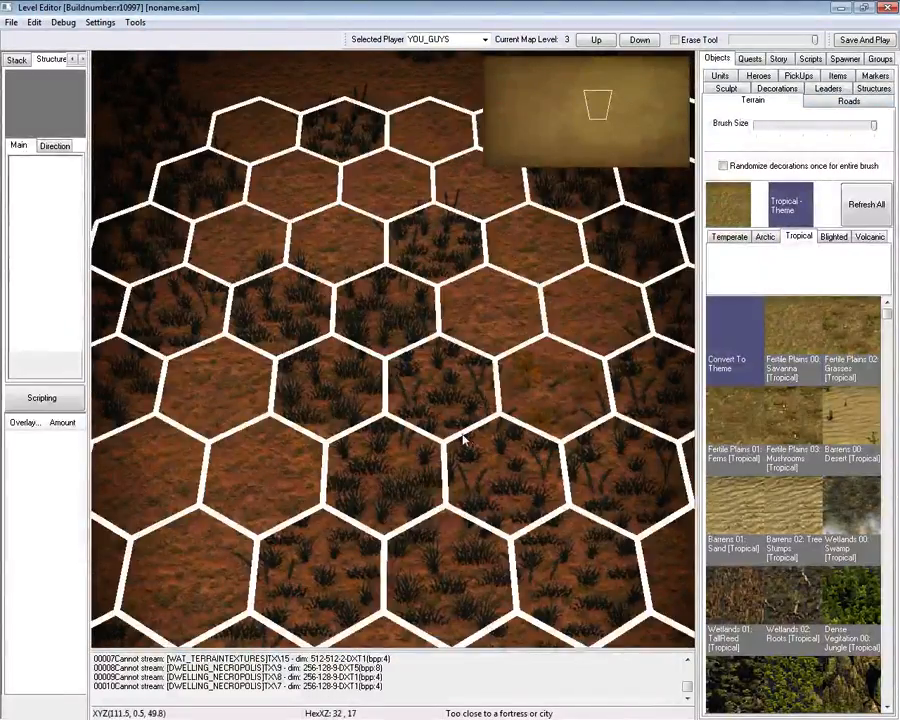
scroll(463, 441, down, 4)
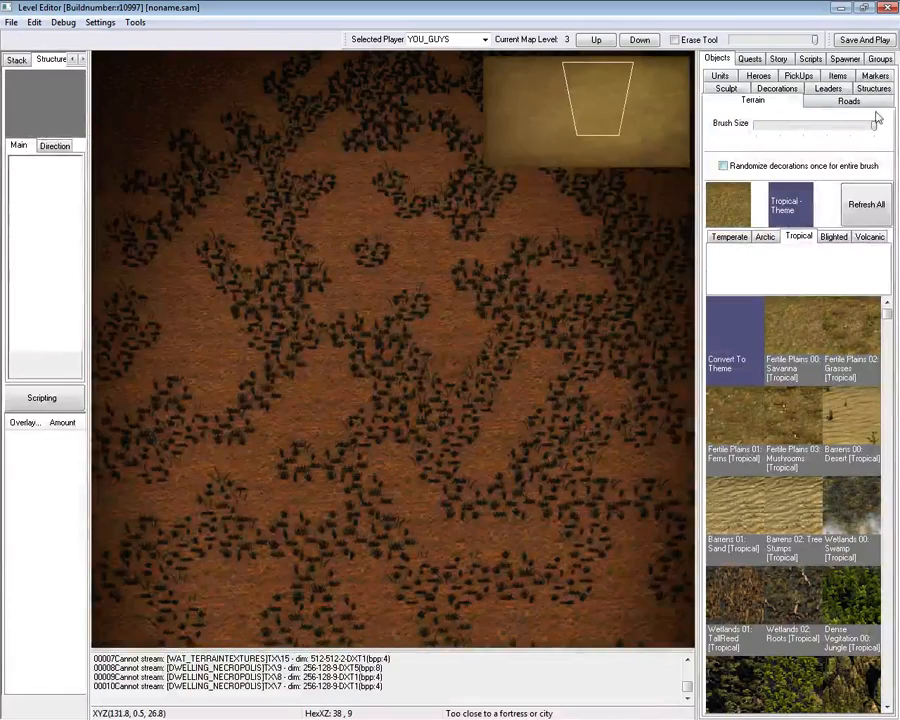
click(729, 240)
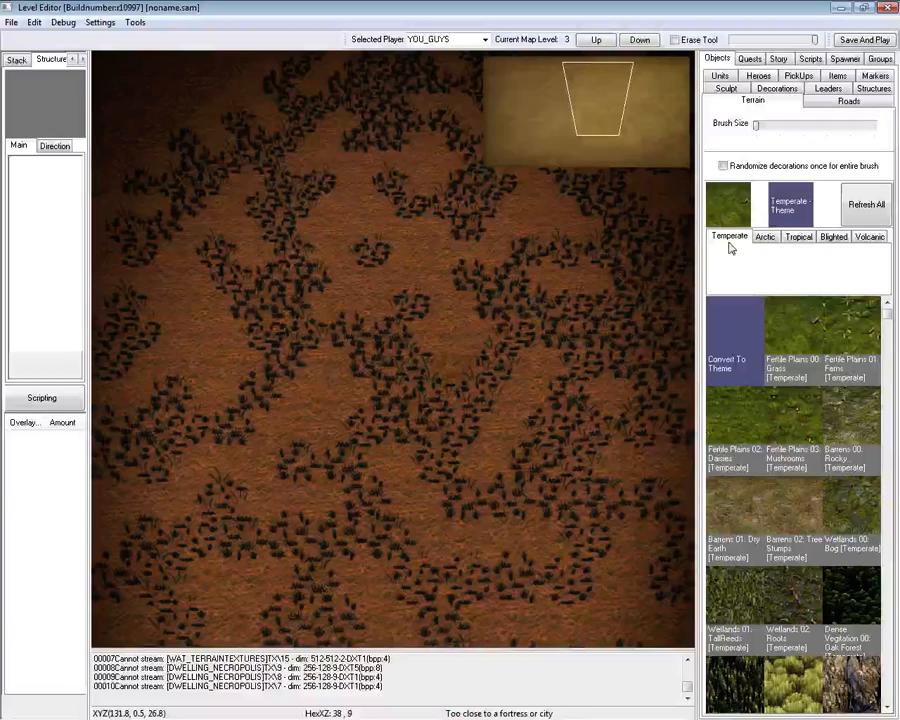
click(797, 333)
mouse_move(303, 337)
mouse_down()
mouse_move(337, 362)
mouse_move(440, 380)
mouse_up()
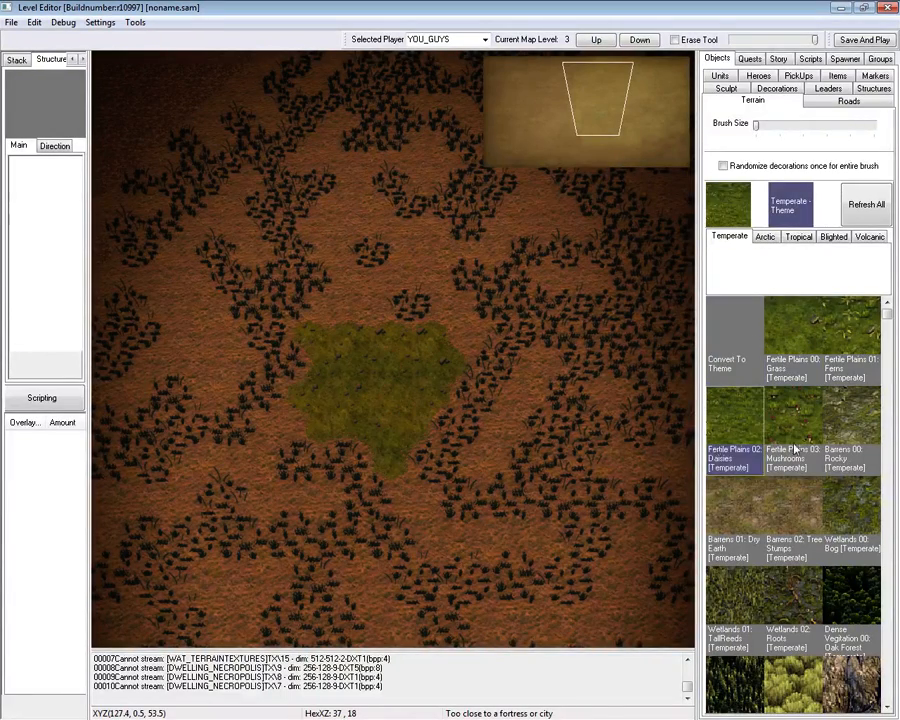
drag(389, 537, 592, 435)
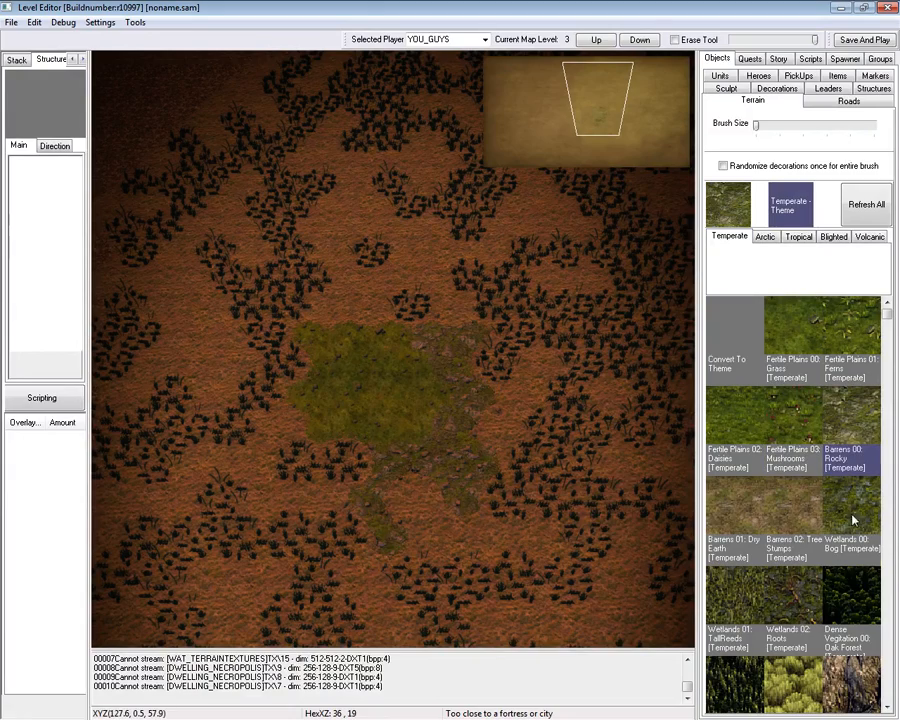
Paint a Temperate Wetlands 00: Bog patch west of the rocky ground and cover its northern part with Fertile Plains 00: Grass.
scroll(339, 536, up, 5)
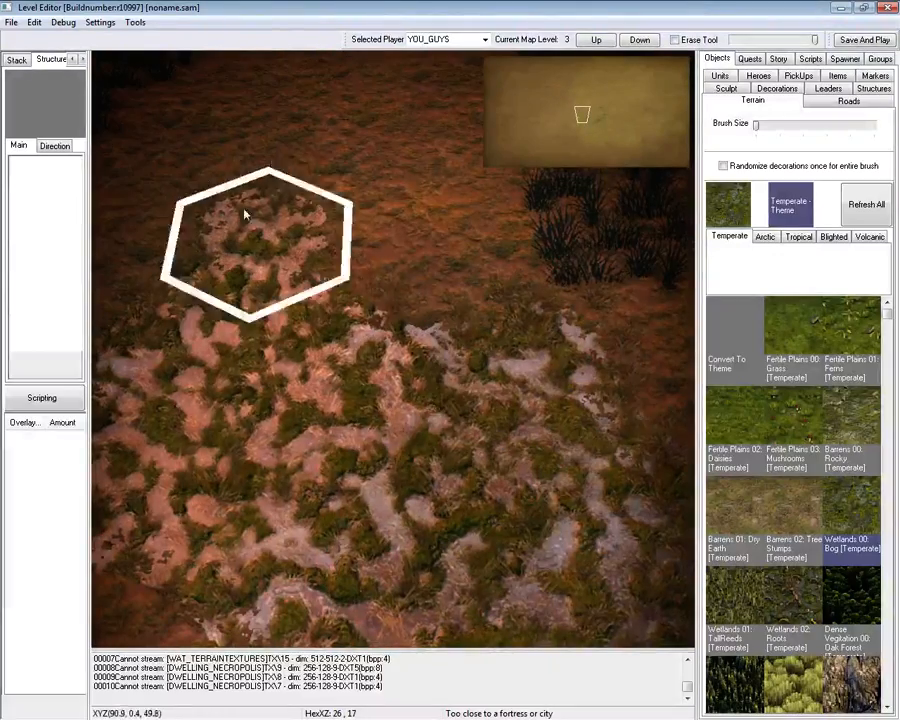
mouse_move(400, 300)
mouse_down()
mouse_move(454, 410)
mouse_move(492, 632)
mouse_up()
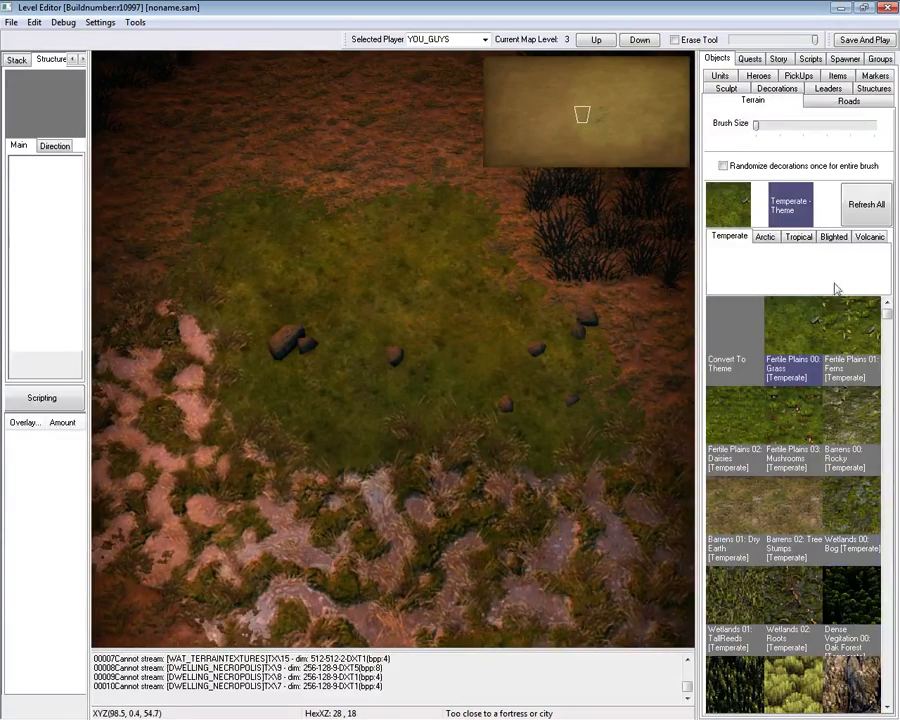
Paint a Temperate Dense Vegetation 00: Oak Forest and surround its southern edge with Wetlands 02: Roots.
click(850, 625)
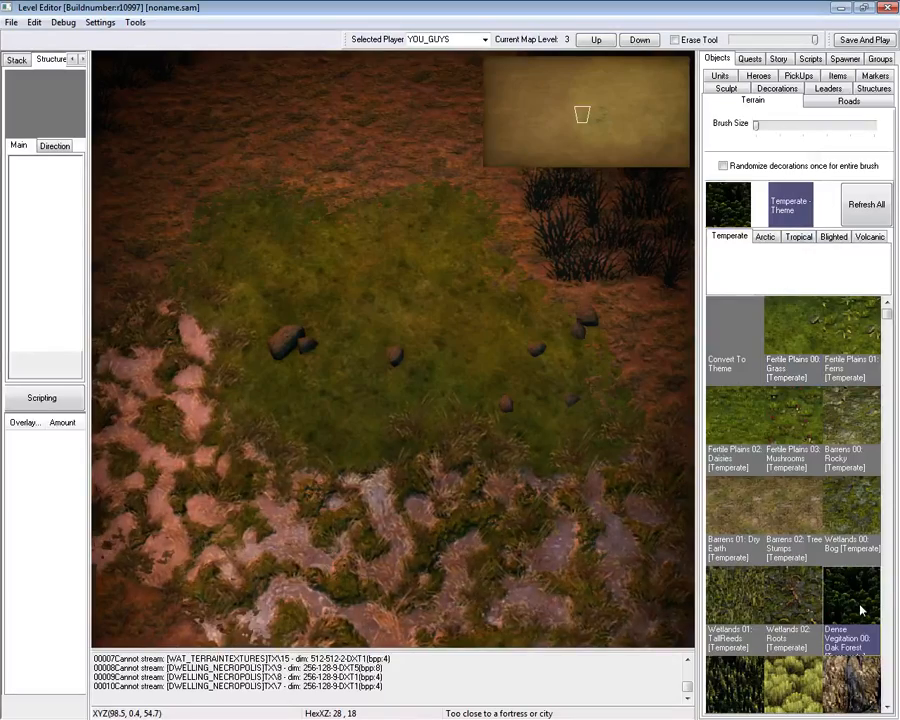
mouse_move(344, 380)
mouse_down()
mouse_move(520, 384)
mouse_move(222, 237)
mouse_up()
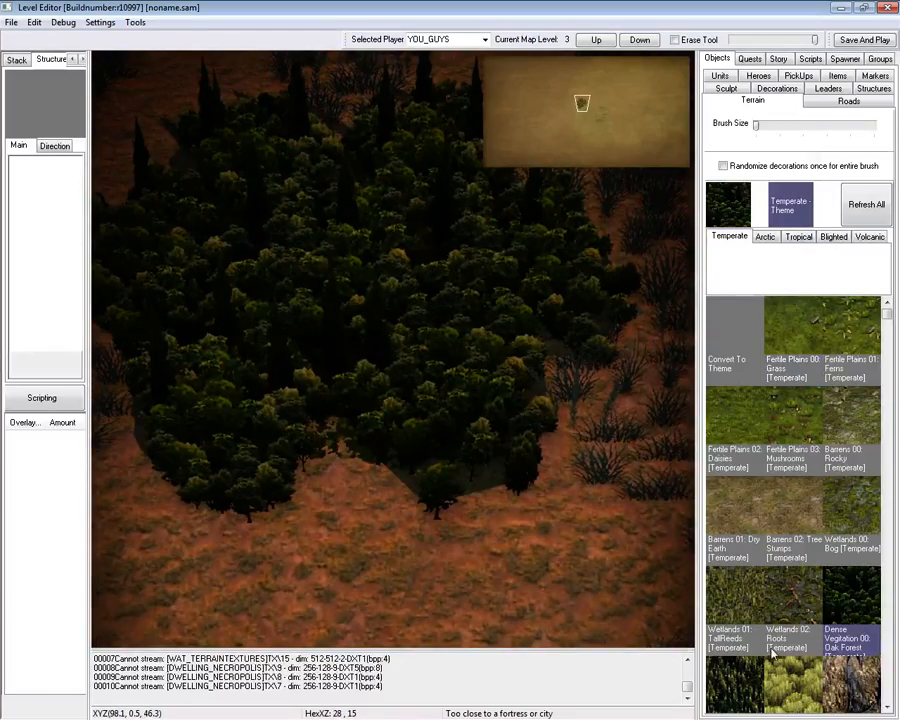
click(771, 645)
mouse_move(605, 498)
mouse_down()
mouse_move(438, 583)
mouse_move(150, 545)
mouse_up()
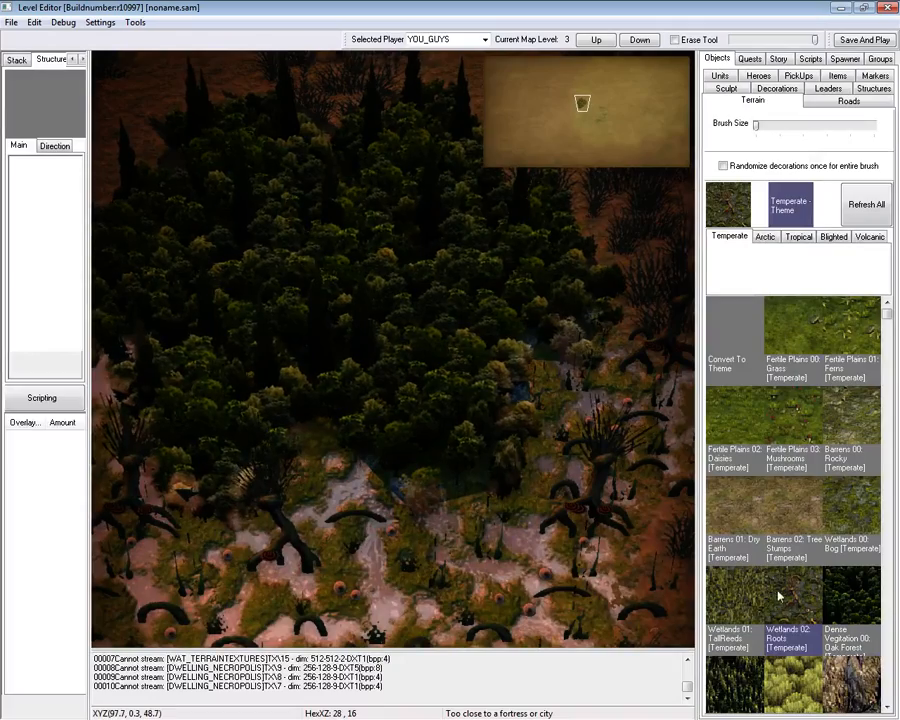
Convert a savanna hex northwest of the oak forest to the Temperate theme.
click(735, 335)
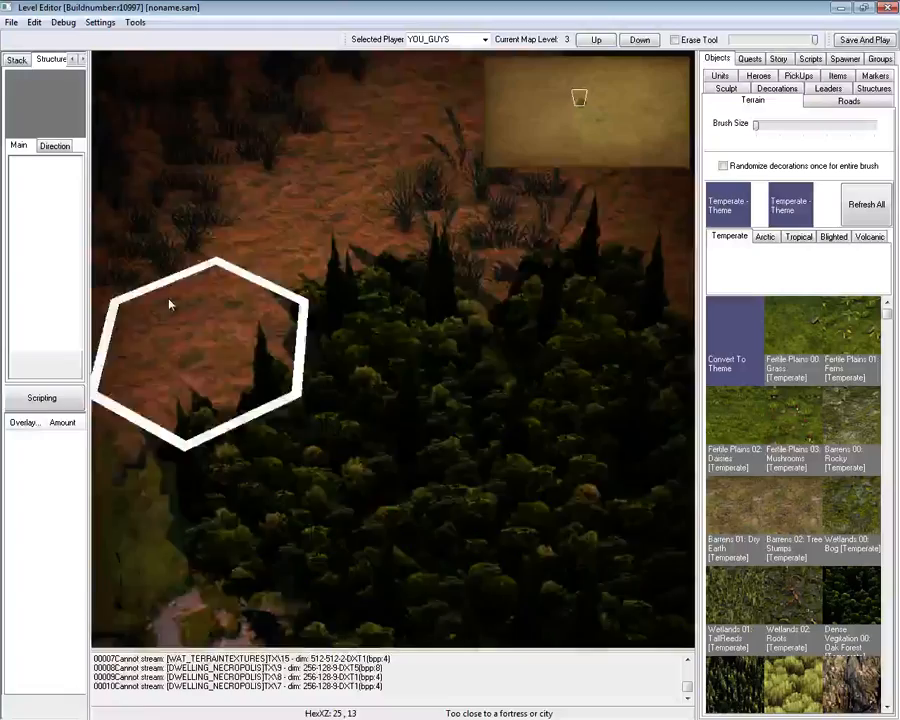
drag(170, 305, 436, 428)
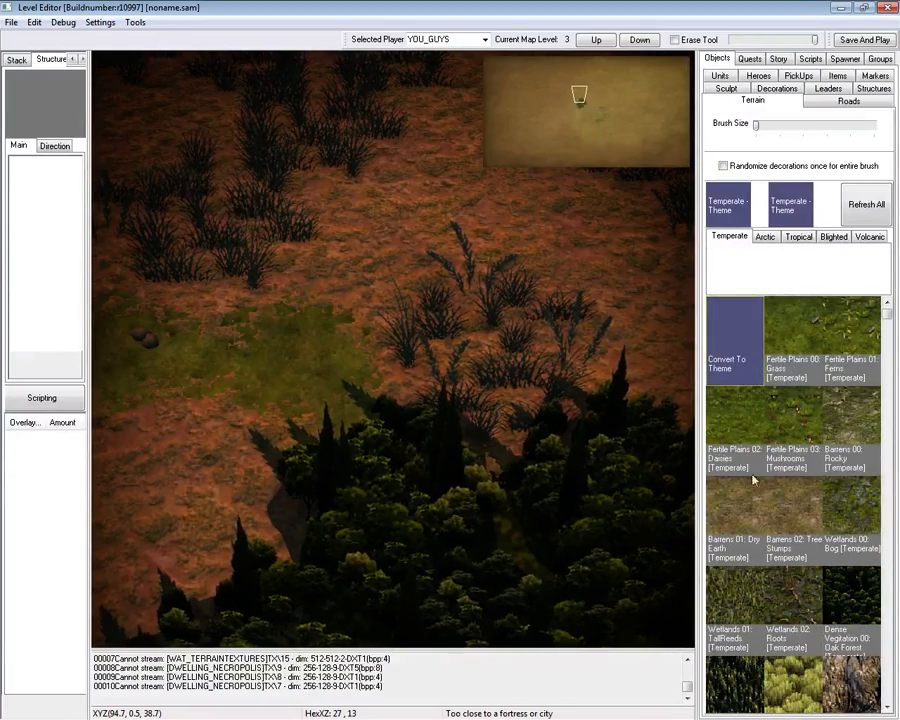
Paint Temperate Dense Vegetation 02: Willow Forest along the oak forest's southwest side and Dense Vegetation 01: Pine Forest along its northwest edge.
drag(887, 352, 886, 704)
click(795, 517)
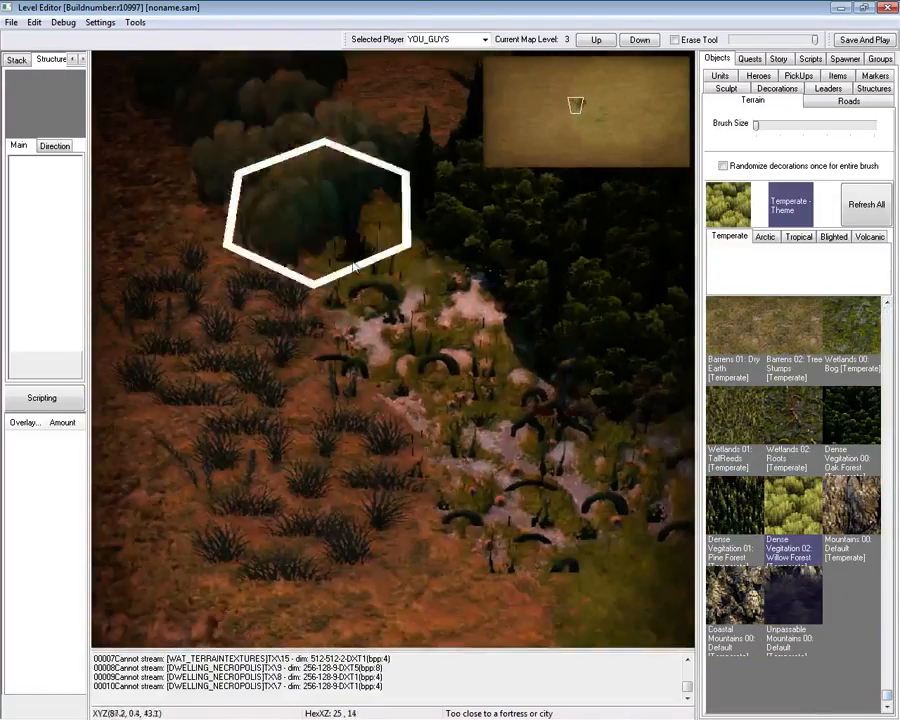
drag(315, 196, 547, 446)
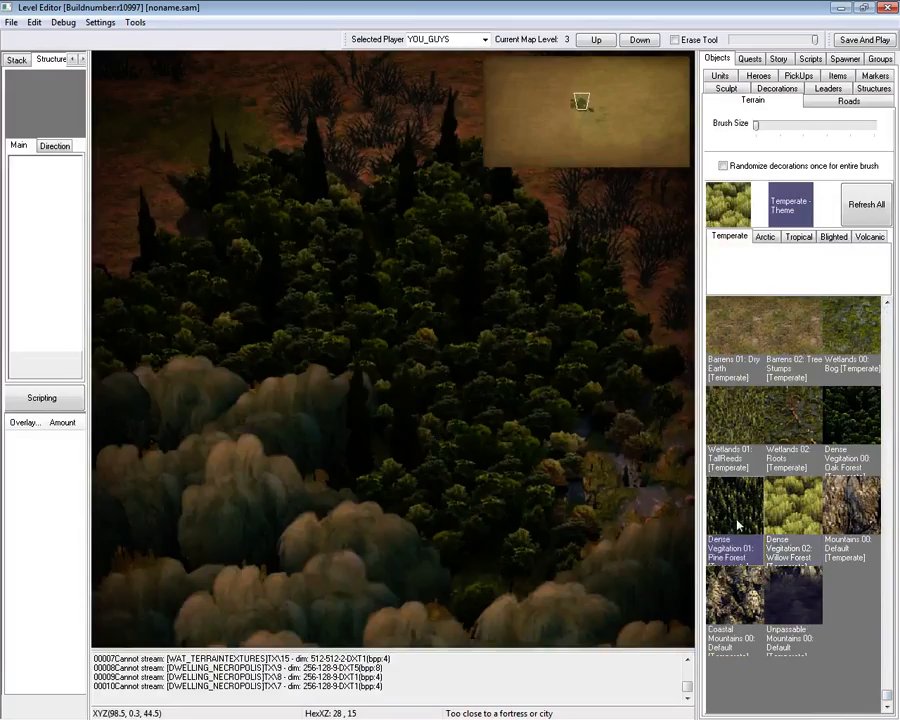
click(738, 524)
drag(462, 321, 285, 92)
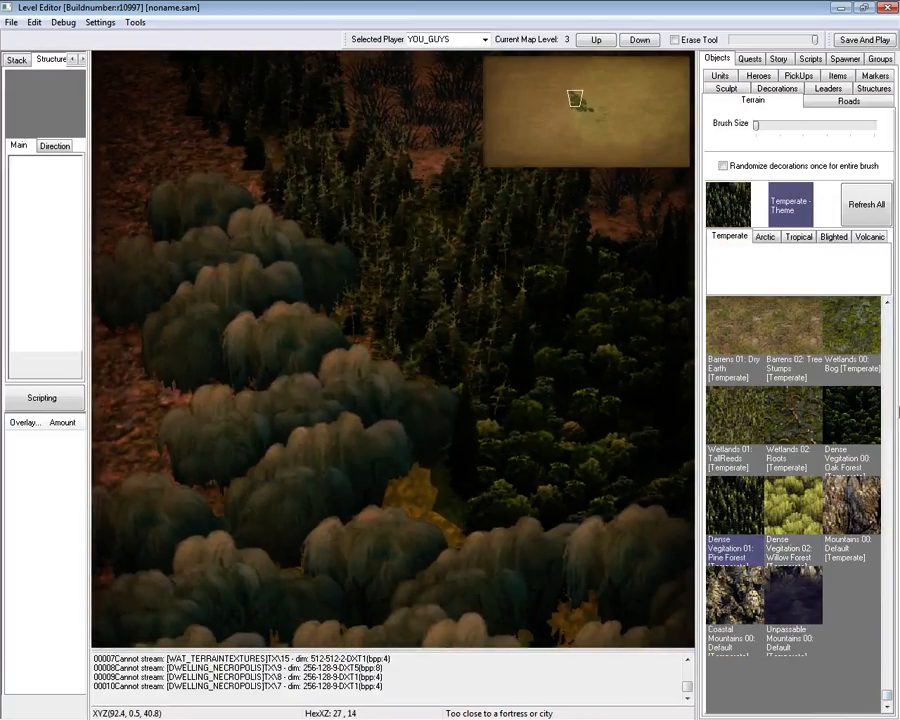
Convert the forests and surrounding terrain to the Arctic theme with the largest brush.
click(765, 237)
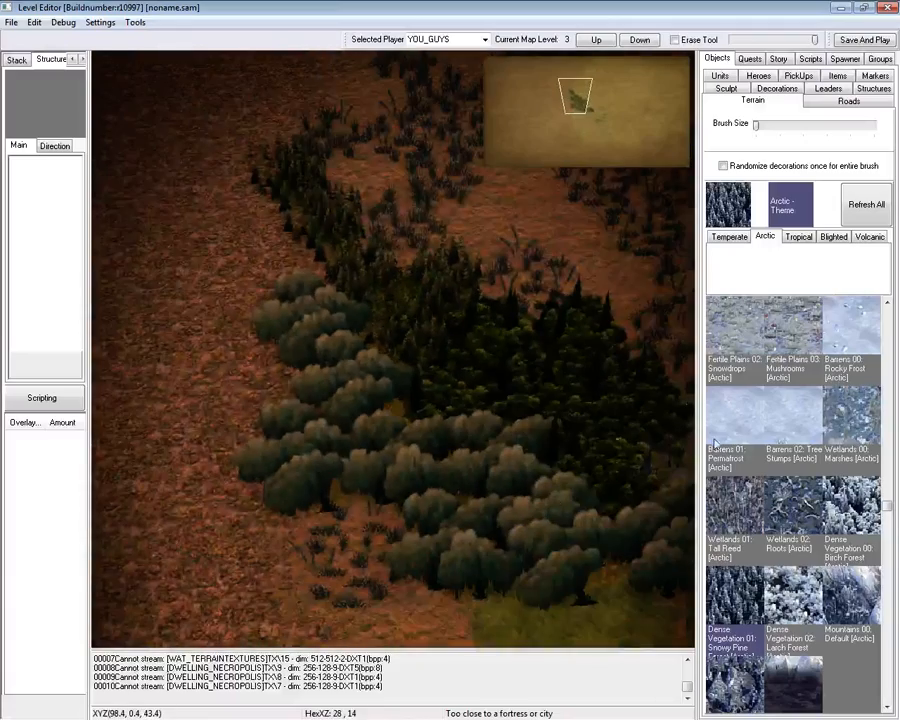
drag(889, 511, 888, 314)
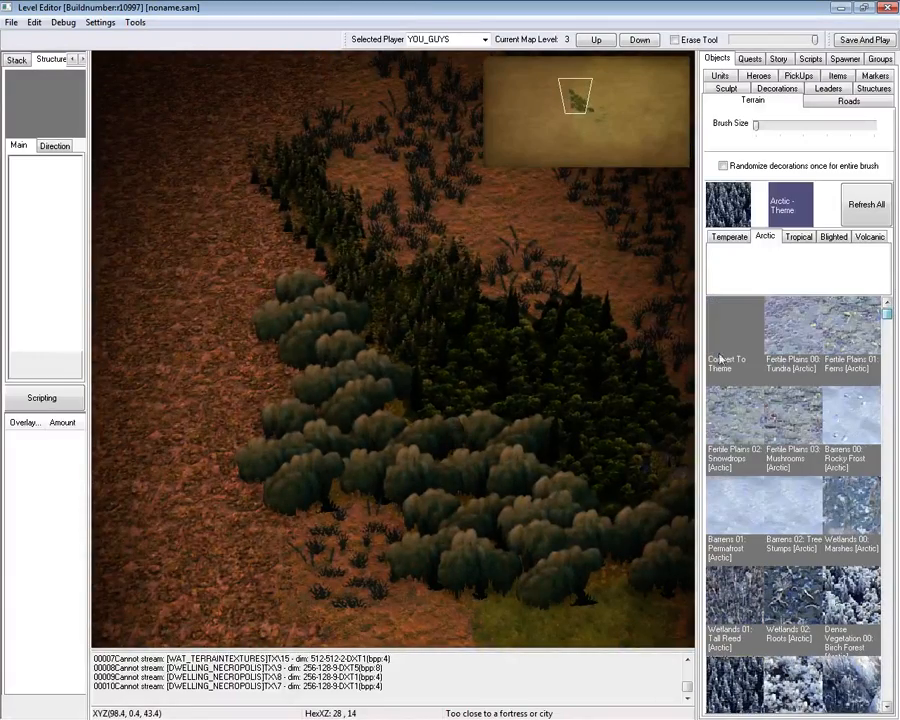
click(724, 357)
drag(755, 127, 874, 127)
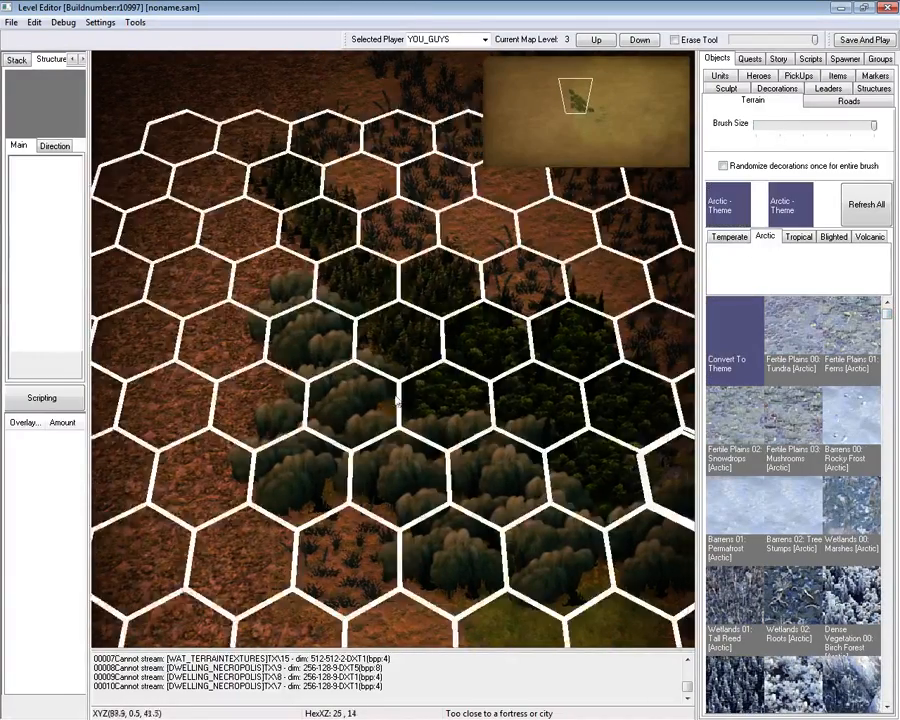
click(432, 524)
scroll(552, 458, up, 3)
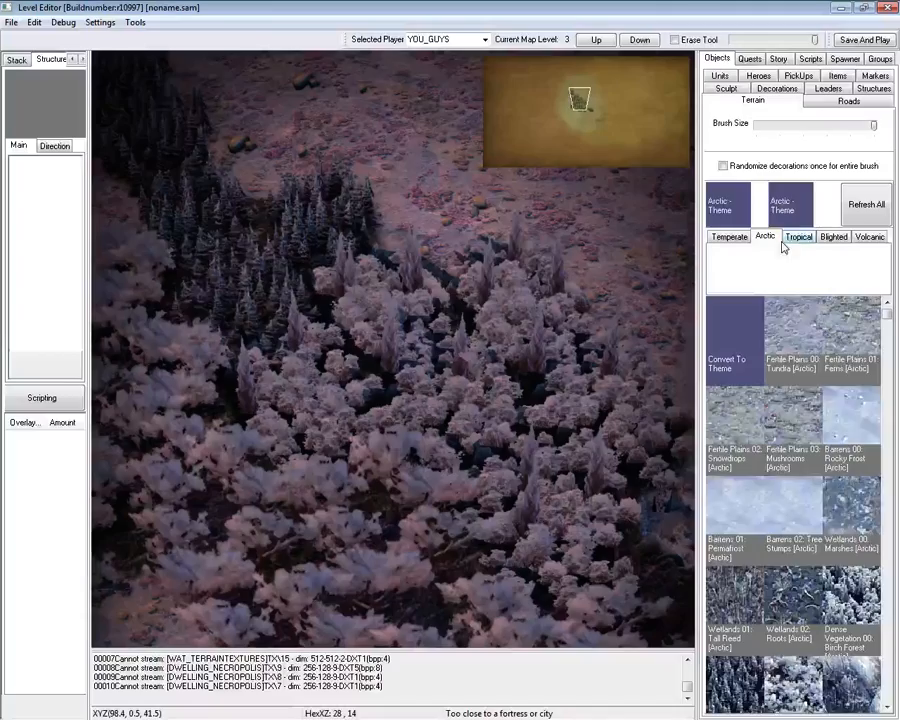
Convert the same forest area to the Tropical theme, followed by the Blighted theme.
click(797, 237)
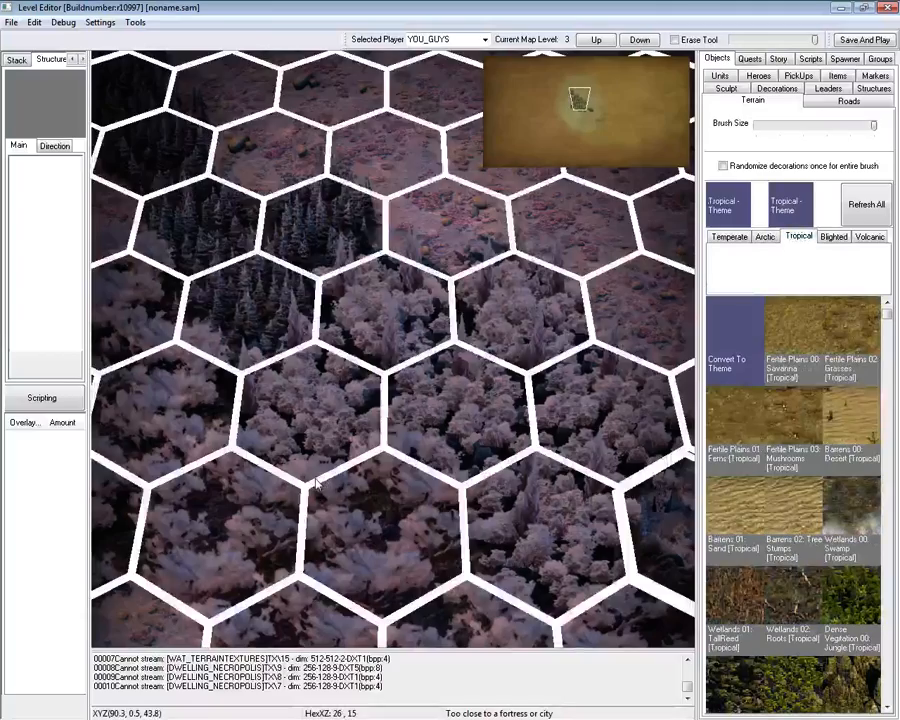
click(402, 635)
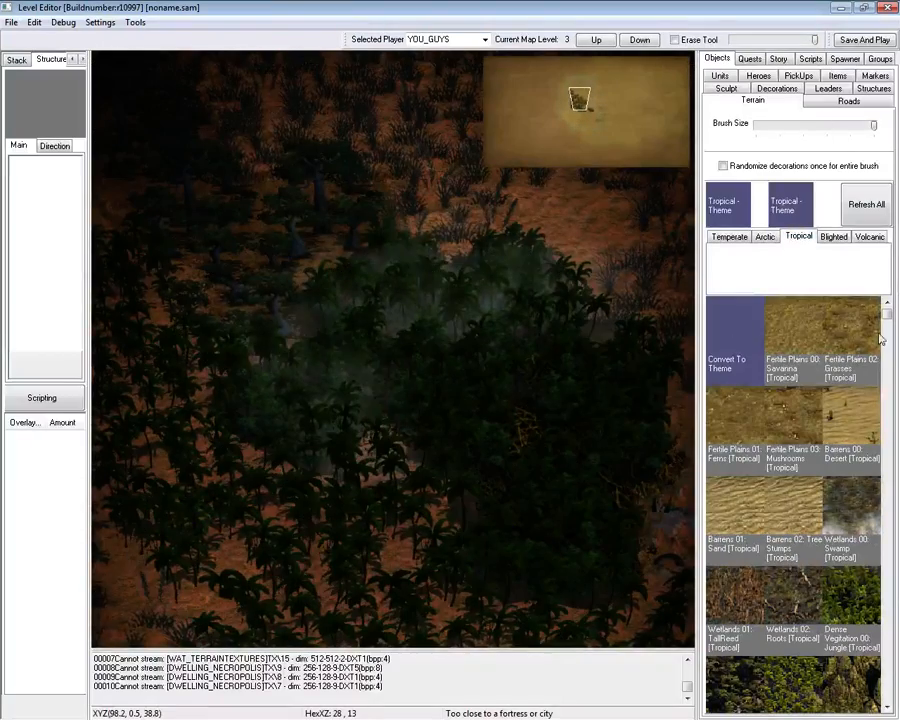
click(834, 236)
click(524, 553)
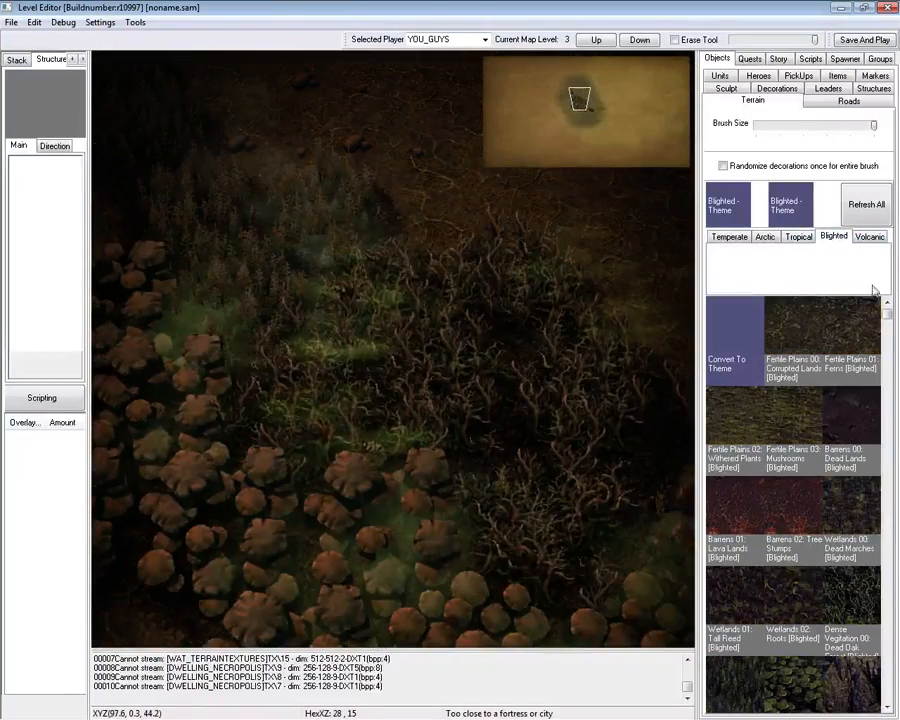
Show the Water Subterranean terrain set and widen the object palette slightly.
click(862, 237)
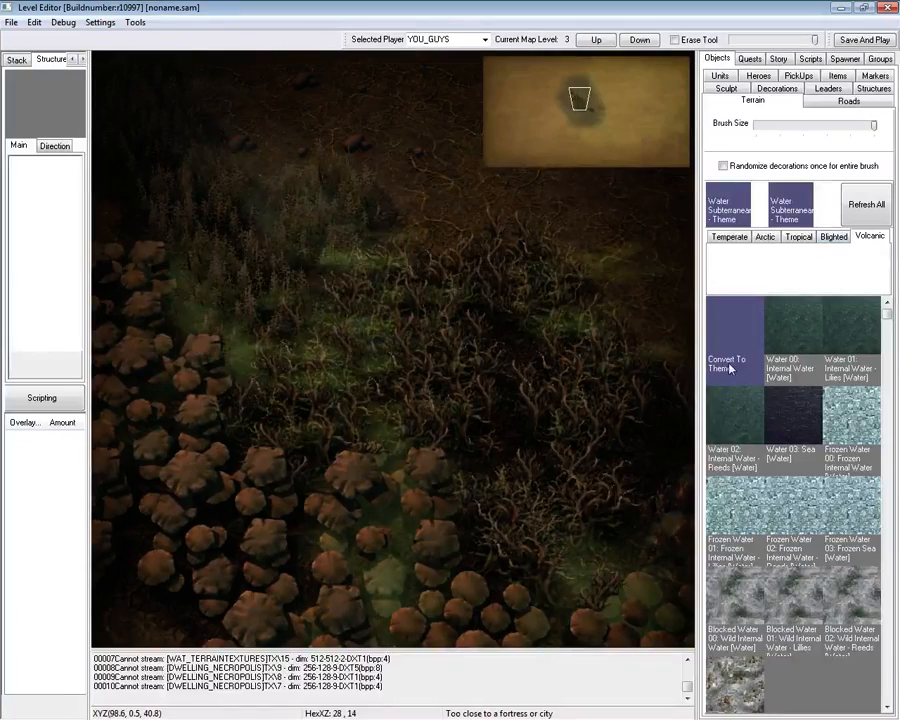
drag(694, 269, 648, 281)
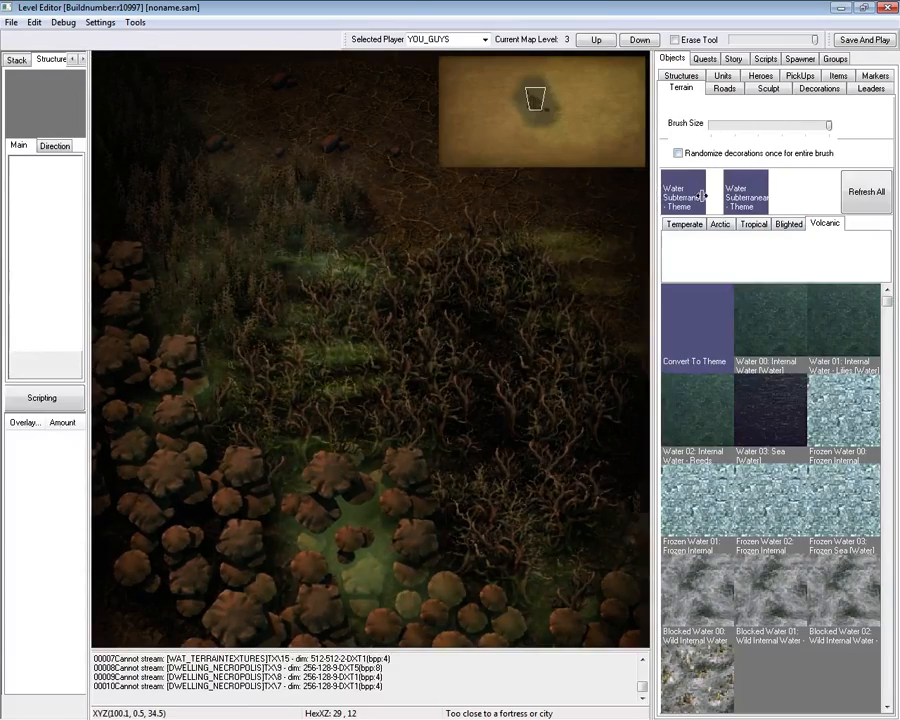
drag(657, 196, 678, 204)
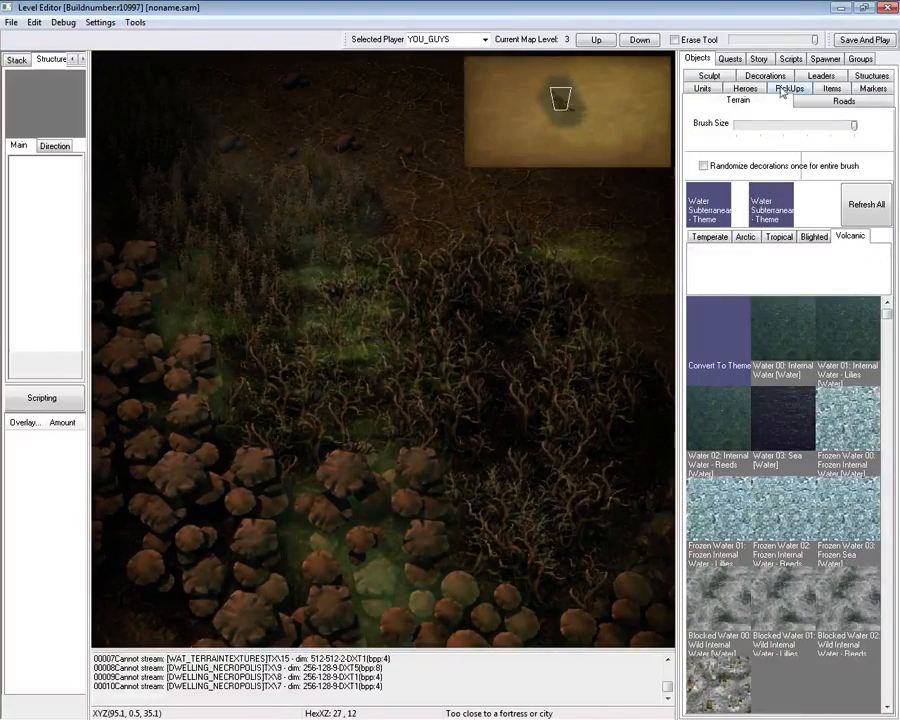
Paint a winding river of Water 00: Internal Water northward from the blighted forest with the smallest brush.
click(843, 101)
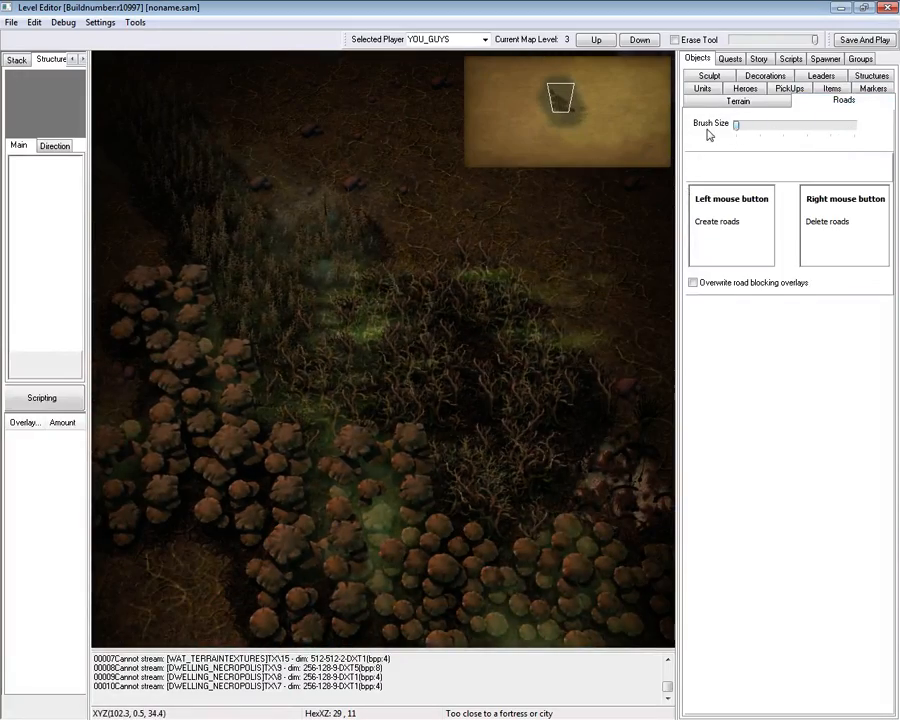
click(760, 104)
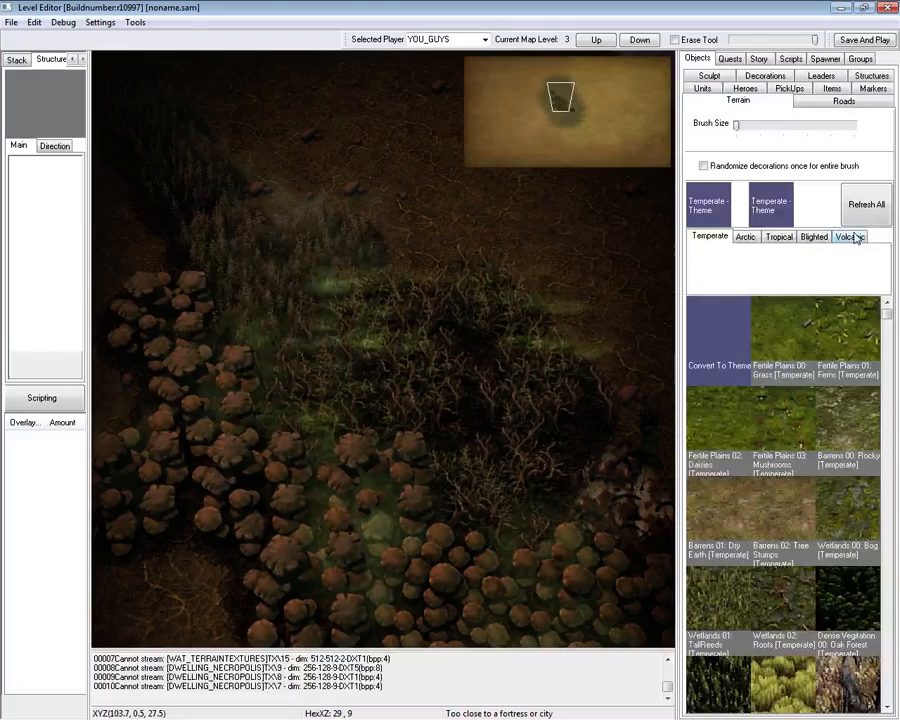
click(852, 238)
click(777, 342)
key(Up)
drag(392, 395, 402, 50)
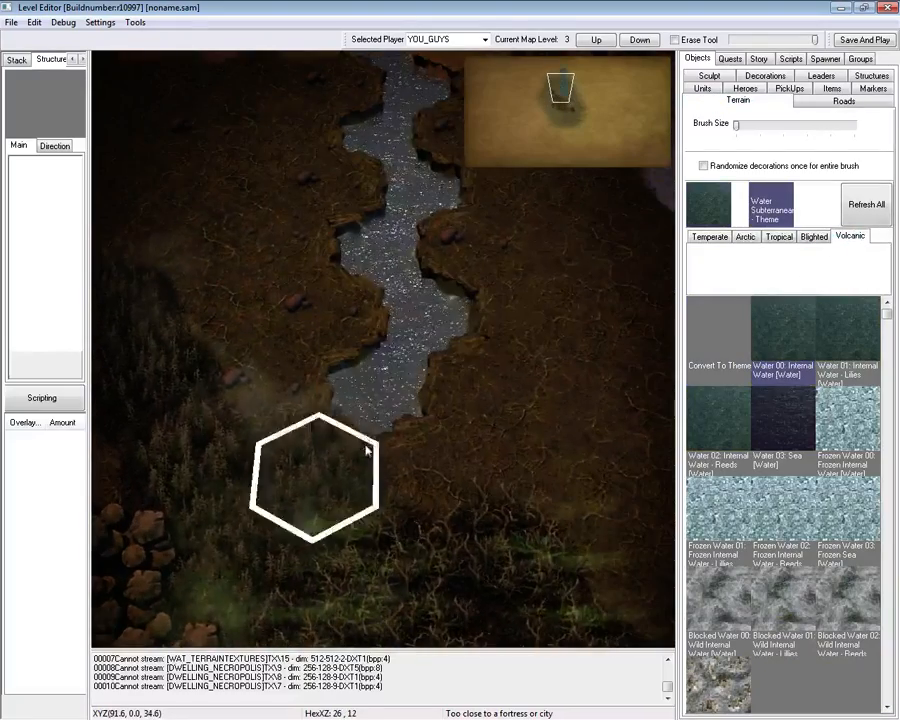
key(Up)
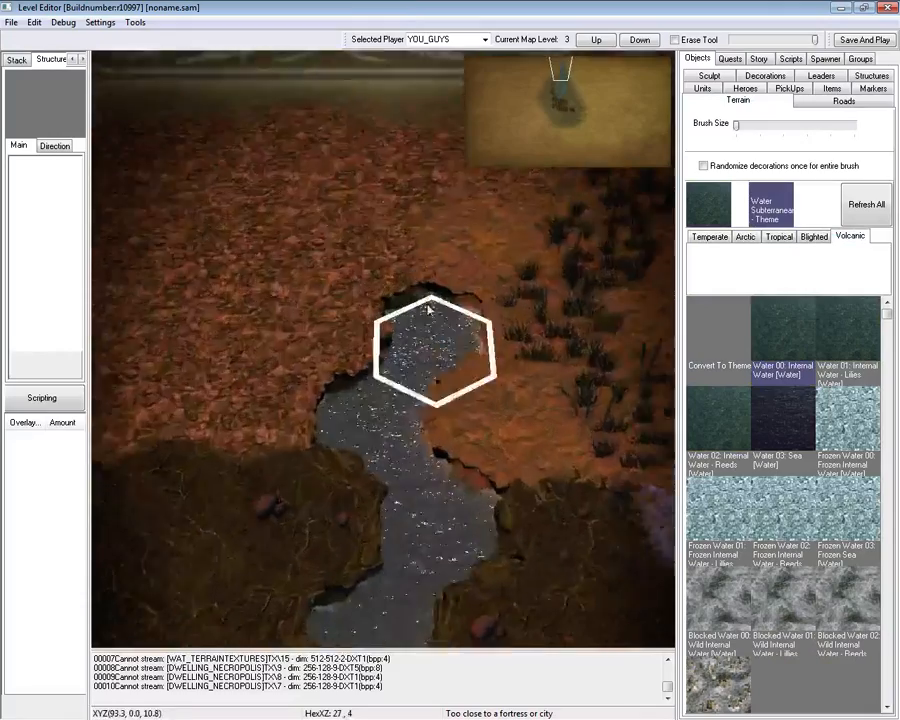
scroll(508, 410, up, 2)
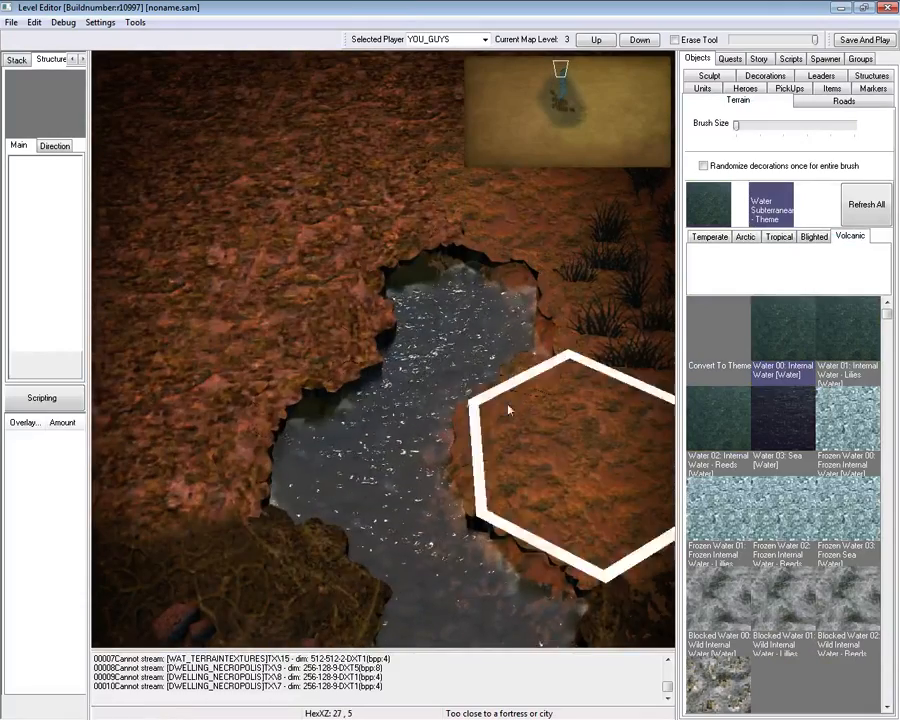
click(745, 237)
click(709, 239)
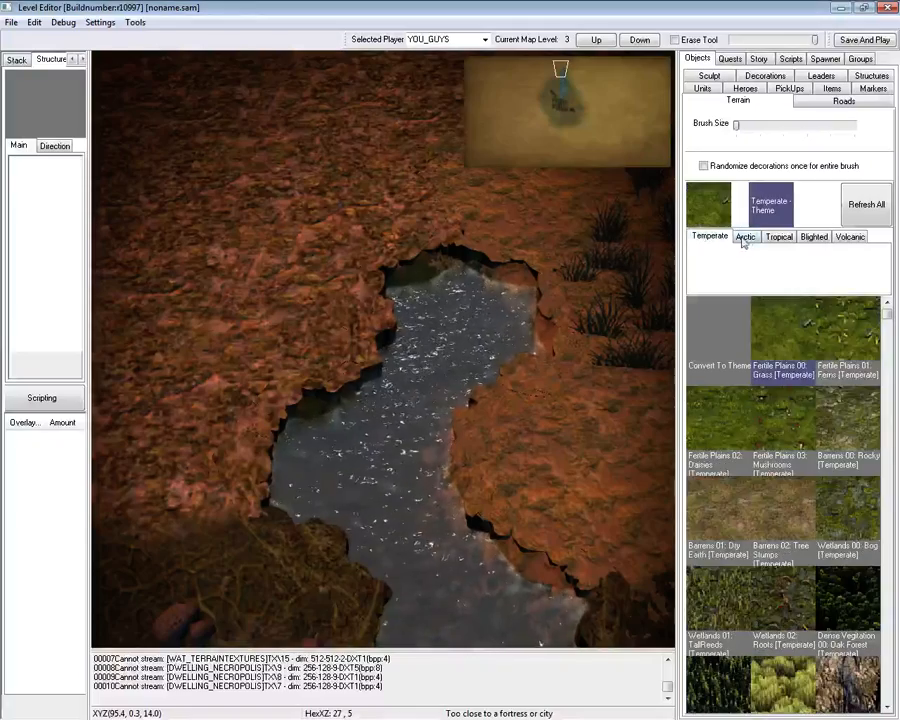
click(745, 238)
click(812, 238)
click(754, 240)
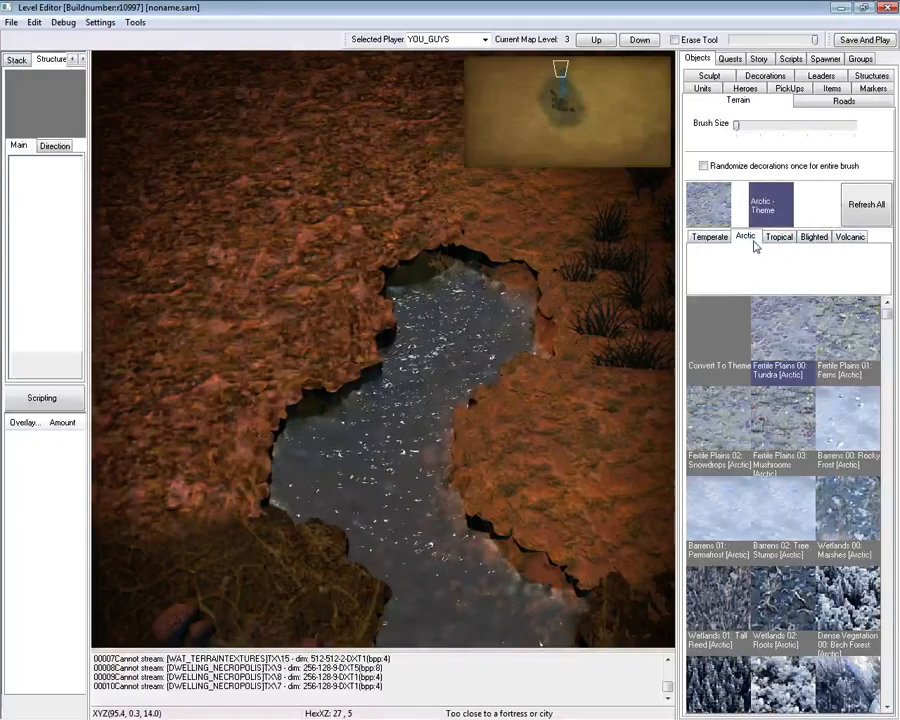
Paint Temperate Wetlands 00: Bog over the ground north and east of the river's northern end.
click(712, 240)
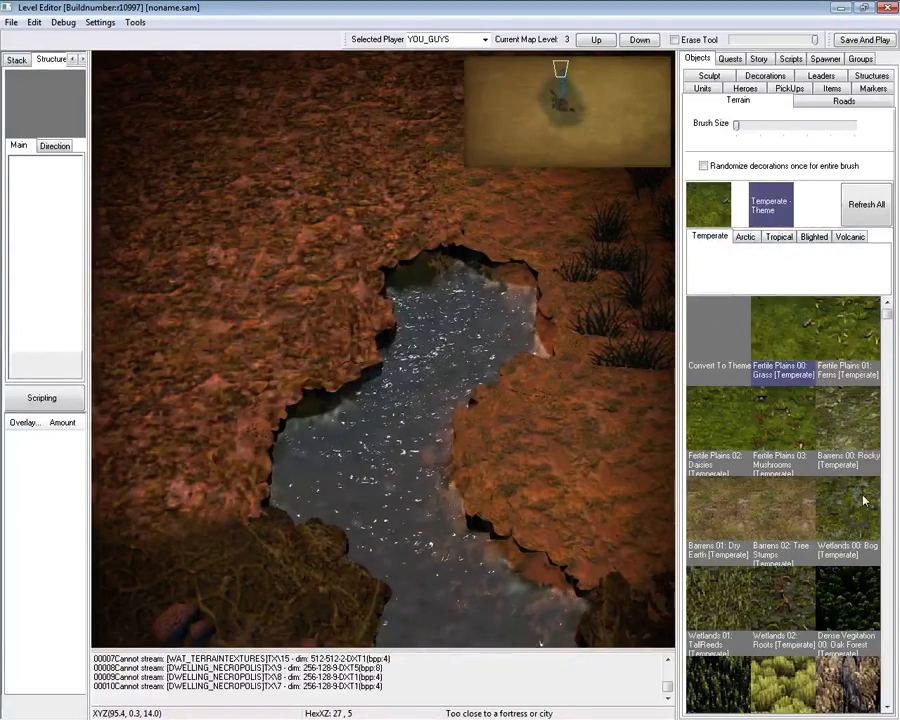
click(865, 500)
click(418, 270)
click(411, 219)
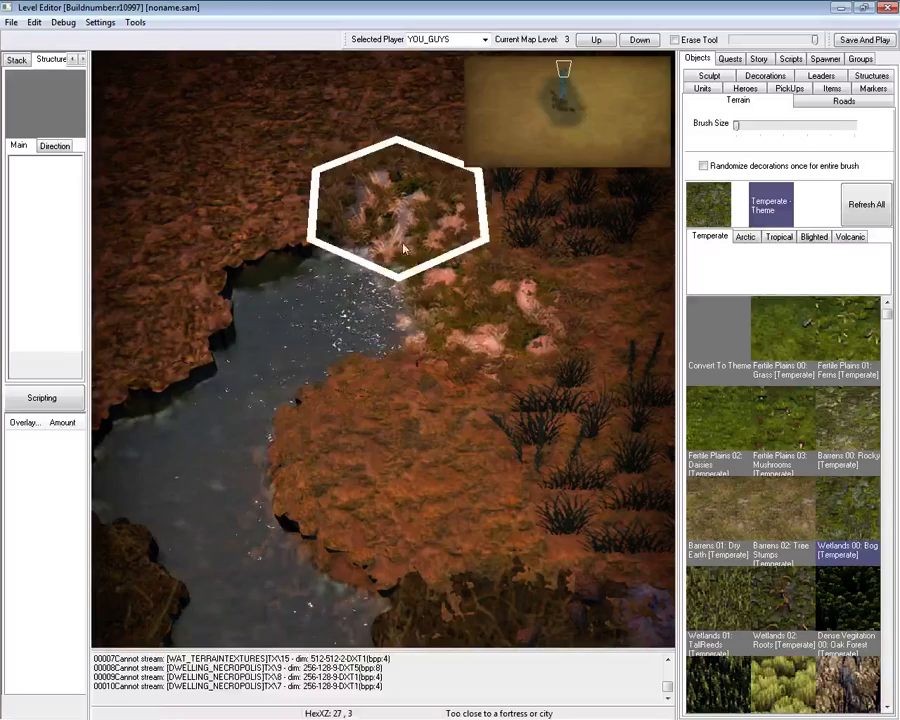
mouse_move(405, 250)
mouse_down()
mouse_move(627, 322)
mouse_move(354, 191)
mouse_move(420, 205)
mouse_up()
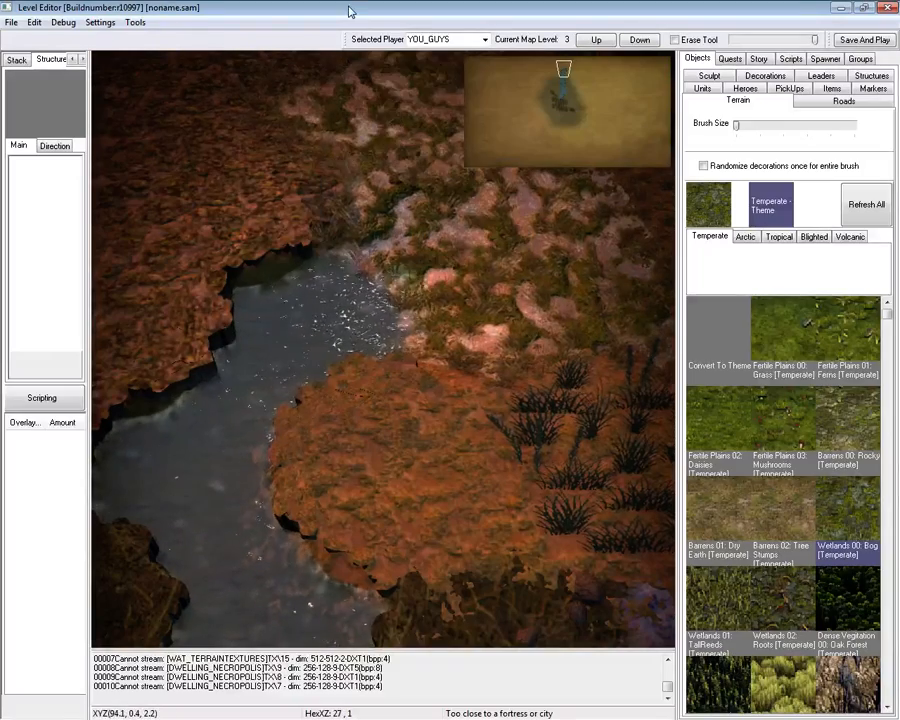
mouse_move(526, 377)
mouse_down()
mouse_move(476, 350)
mouse_move(290, 196)
mouse_move(433, 368)
mouse_up()
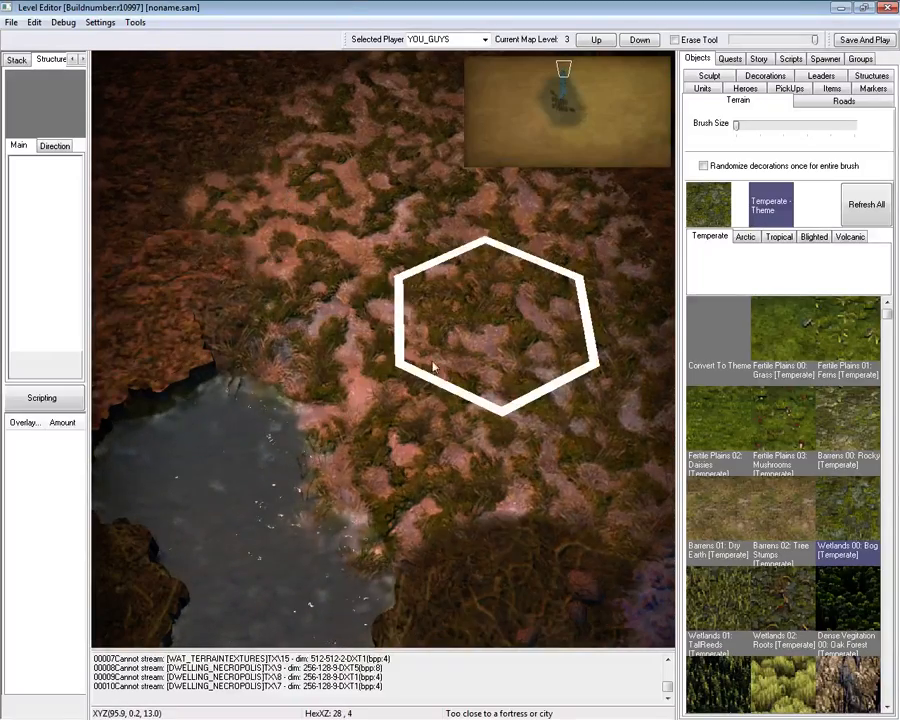
click(722, 338)
Lay a road across the river just south of the bog to form a bridge, adding a road piece on the east bank.
click(843, 101)
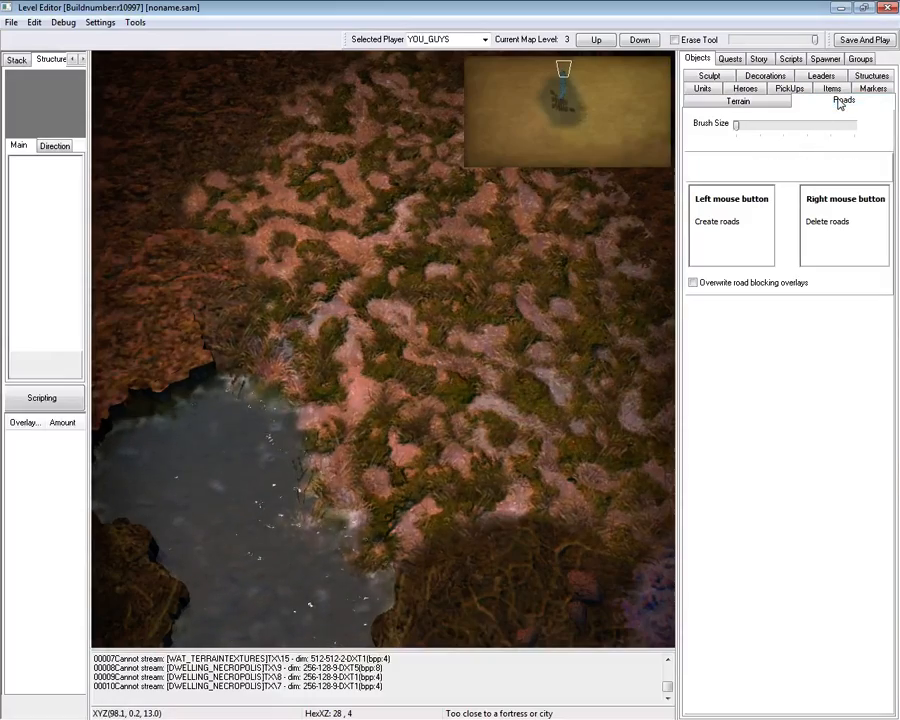
key(Down)
key(Left)
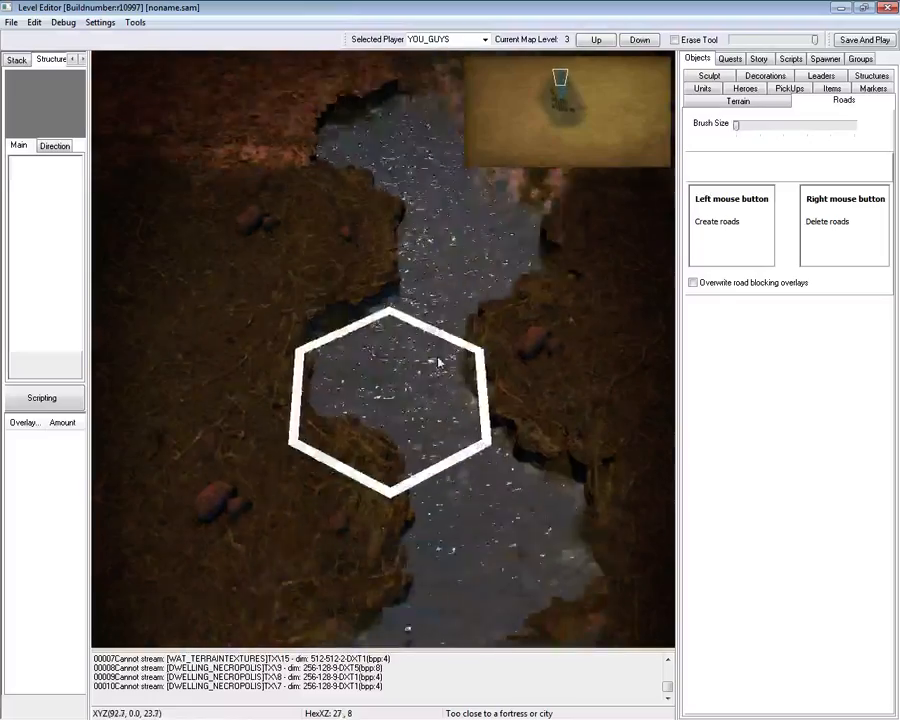
key(Up)
click(314, 259)
click(546, 406)
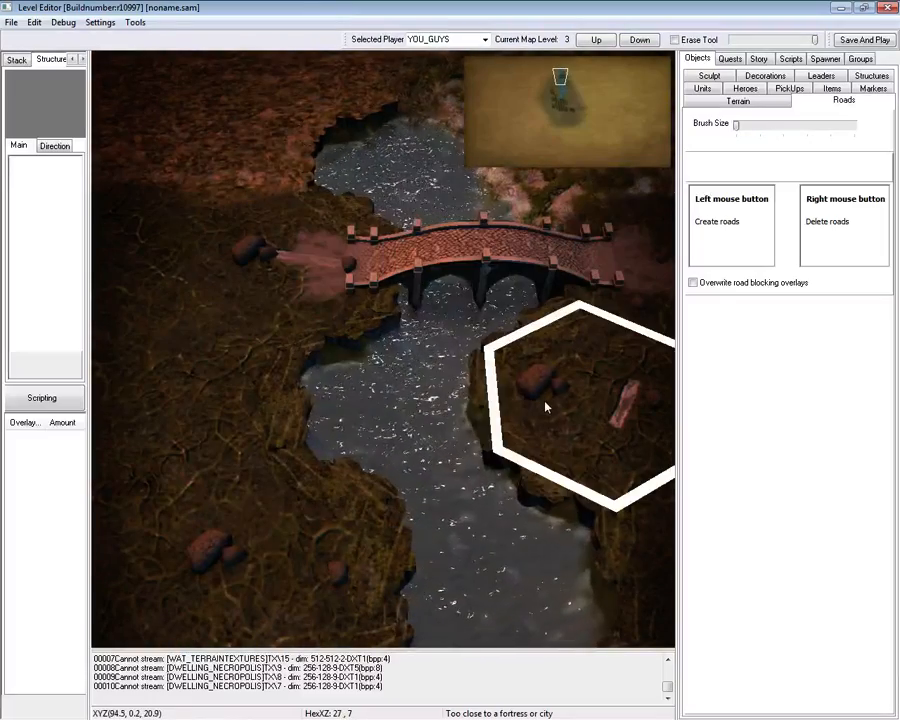
Lay a second road crossing over the river south of the first bridge.
key(Down)
click(263, 301)
click(518, 328)
key(Right)
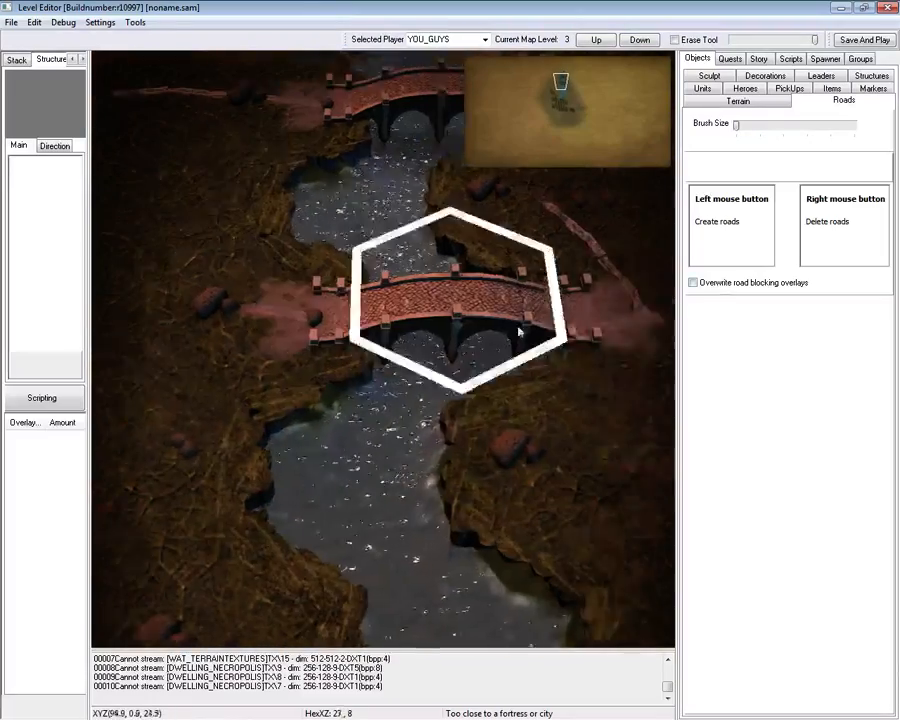
key(Up)
key(Left)
key(Down)
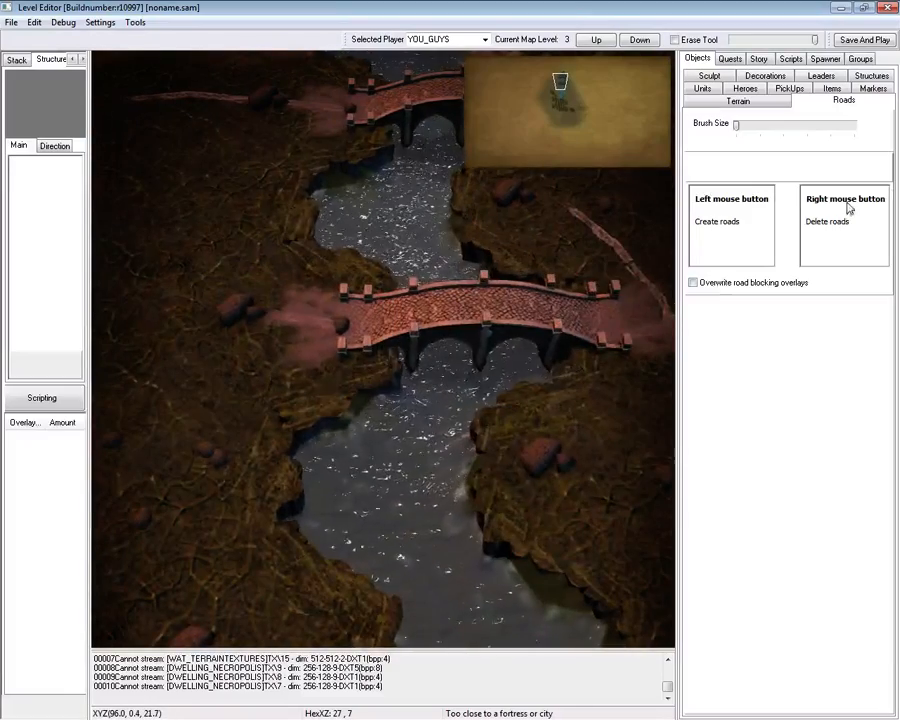
Delete the second bridge and its road pieces on both river banks.
key(Left)
right_click(285, 327)
key(Right)
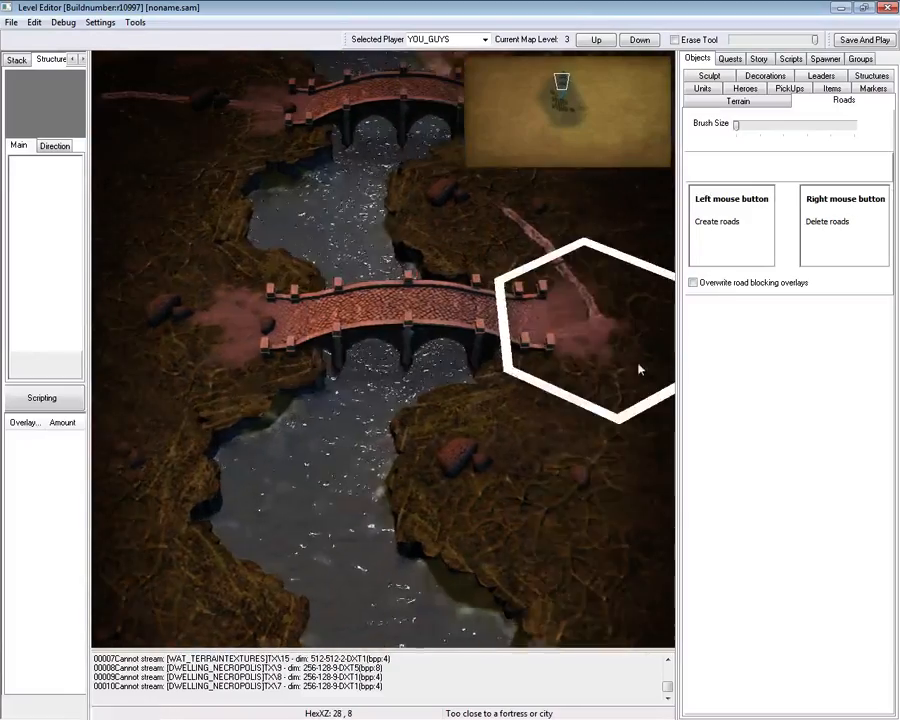
right_click(640, 369)
right_click(388, 321)
key(Up)
key(Up)
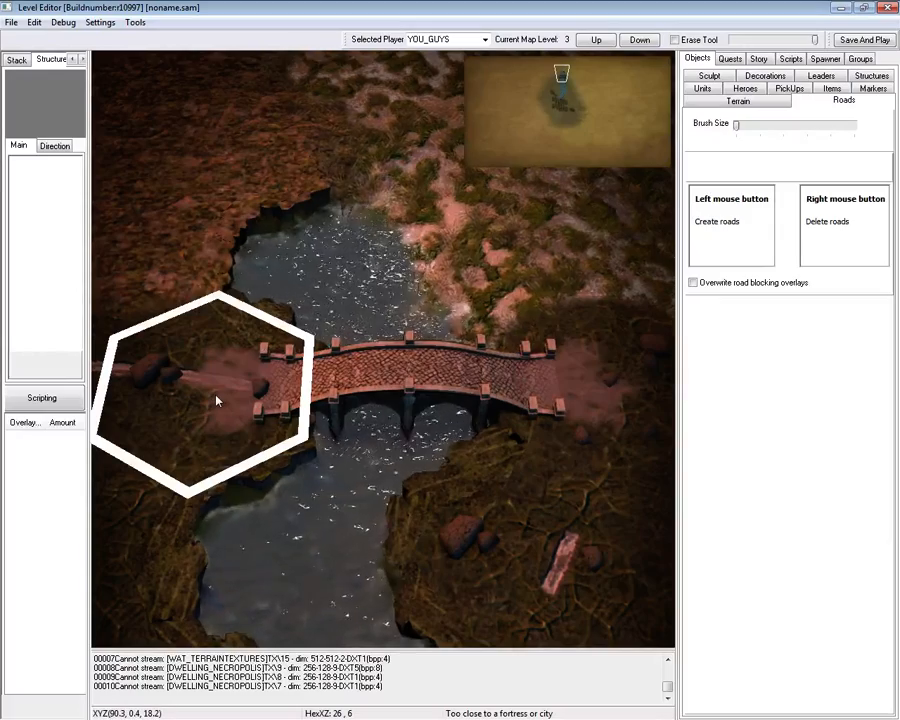
Connect the remaining bridge's east end to the road piece south of it and inspect the road on both banks.
click(546, 378)
key(Left)
key(Down)
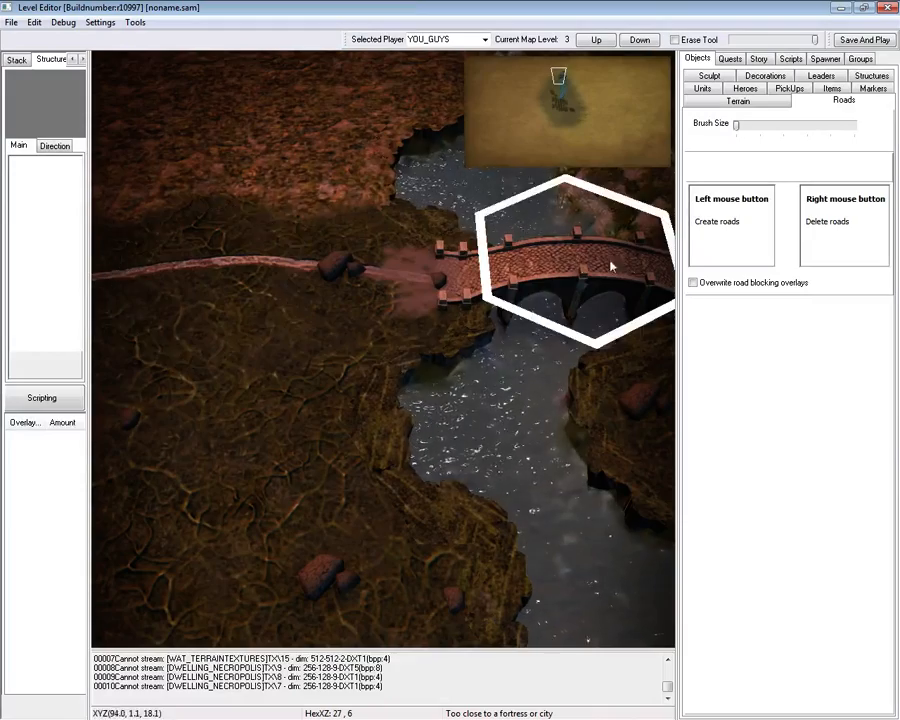
key(Right)
key(Right)
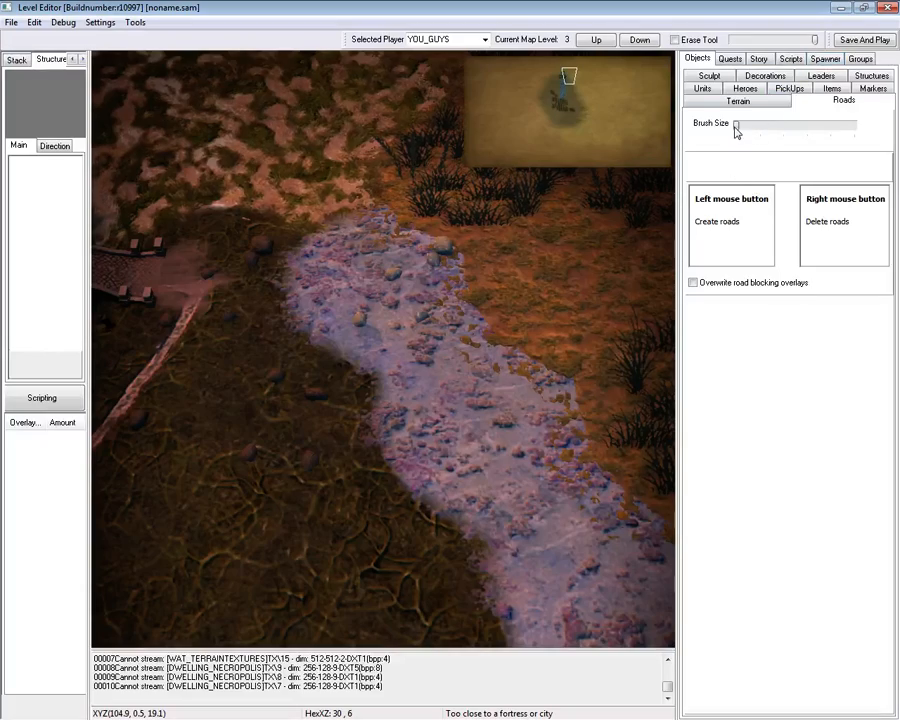
Enlarge the road brush and cover the river crossing area and the barren ground west of it with a dense road network.
scroll(452, 217, up, 3)
scroll(458, 297, down, 5)
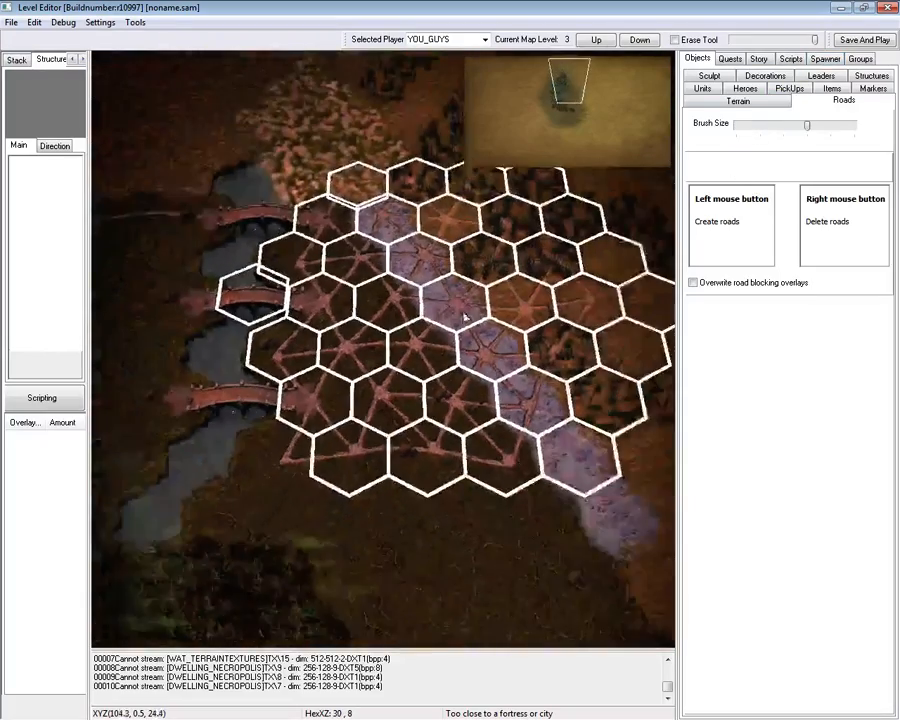
scroll(478, 395, up, 1)
key(Left)
key(Down)
key(Up)
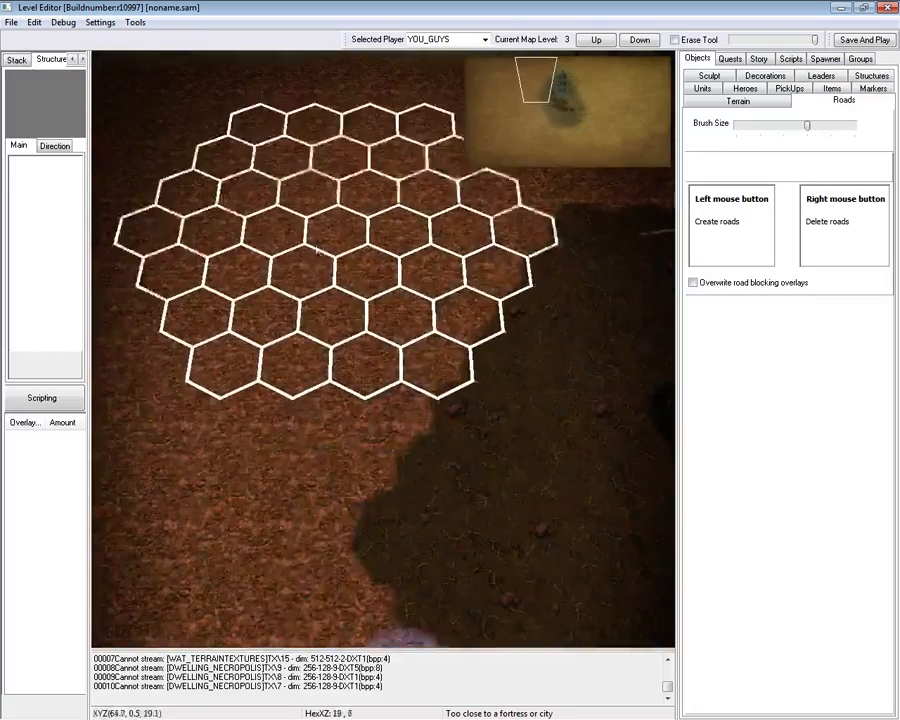
mouse_move(336, 230)
mouse_down()
mouse_move(240, 292)
mouse_move(448, 184)
mouse_move(284, 277)
mouse_up()
Reduce the road brush to its smallest size and delete the roads in the middle of the network near the map's northern edge.
key(Left)
key(Up)
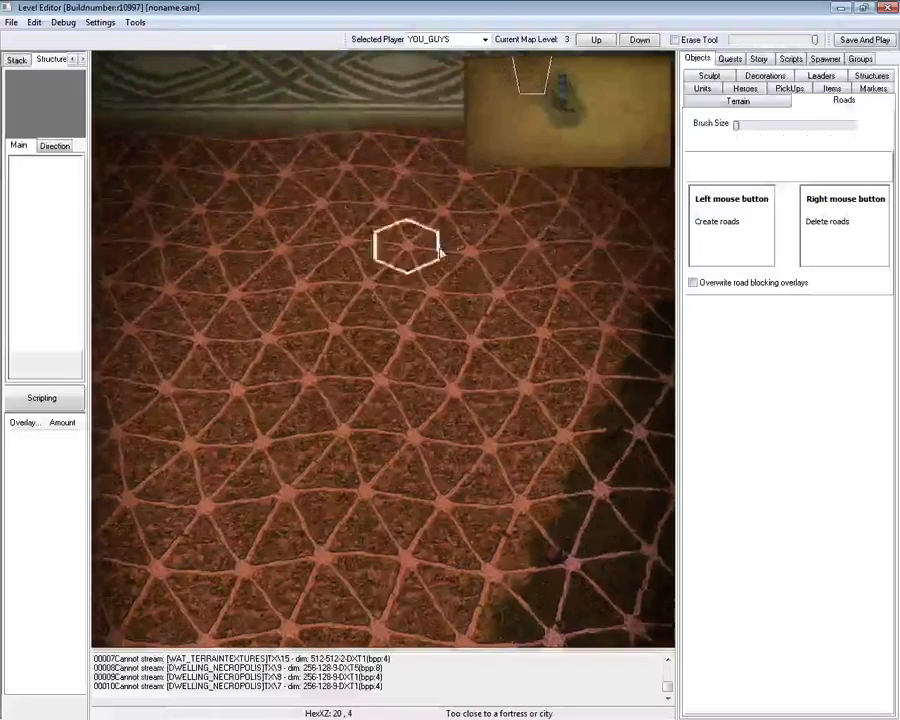
mouse_move(412, 241)
right_down()
mouse_move(225, 488)
mouse_move(193, 207)
mouse_move(470, 562)
mouse_move(400, 411)
right_up()
key(Left)
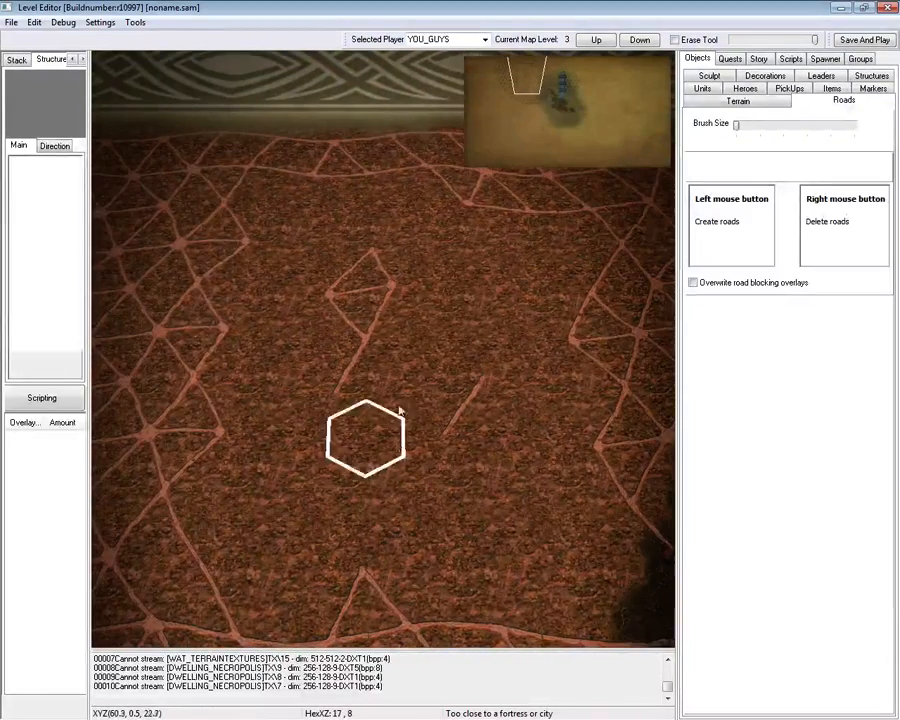
Paint Temperate Dense Vegetation 00: Oak Forest terrain over the cleared ground and its surrounding roads, leaving a few clearings.
click(716, 102)
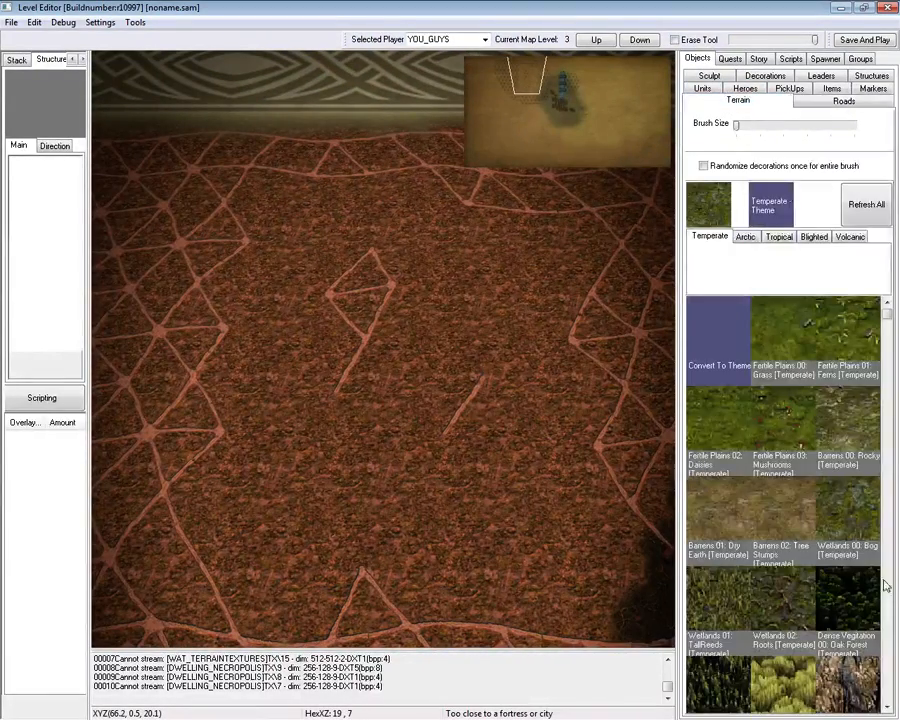
click(848, 600)
mouse_move(488, 352)
mouse_down()
mouse_move(269, 346)
mouse_move(311, 352)
mouse_move(480, 430)
mouse_move(30, 203)
mouse_move(416, 556)
mouse_move(466, 346)
mouse_move(466, 173)
mouse_move(560, 496)
mouse_move(627, 352)
mouse_up()
key(Down)
key(Right)
key(Up)
key(Left)
key(Down)
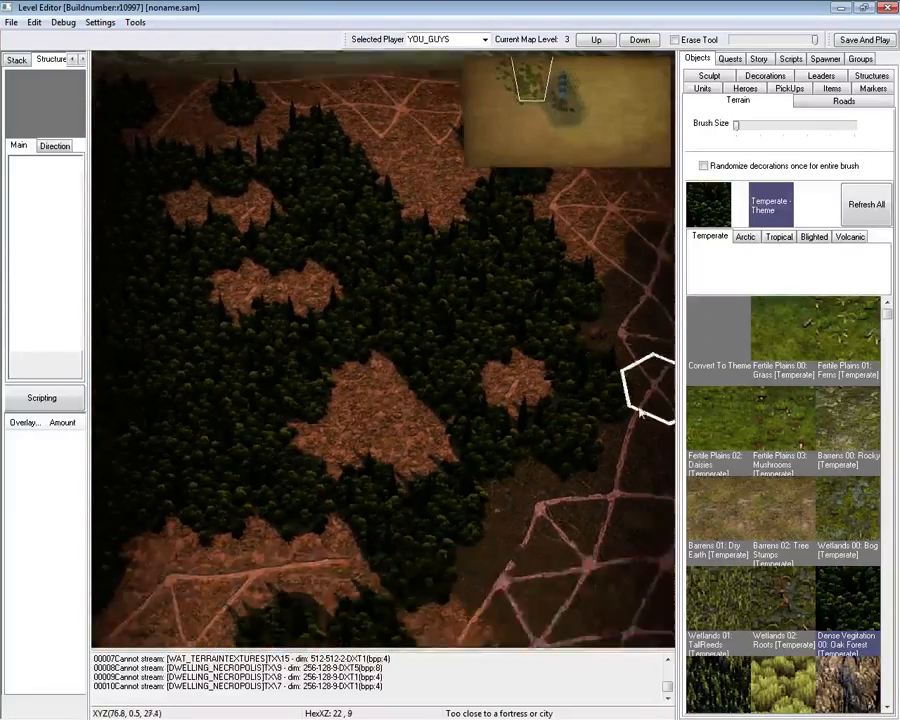
key(Left)
key(Down)
key(Up)
Lay a small triangular road loop in the large clearing in the middle of the oak forest.
click(844, 101)
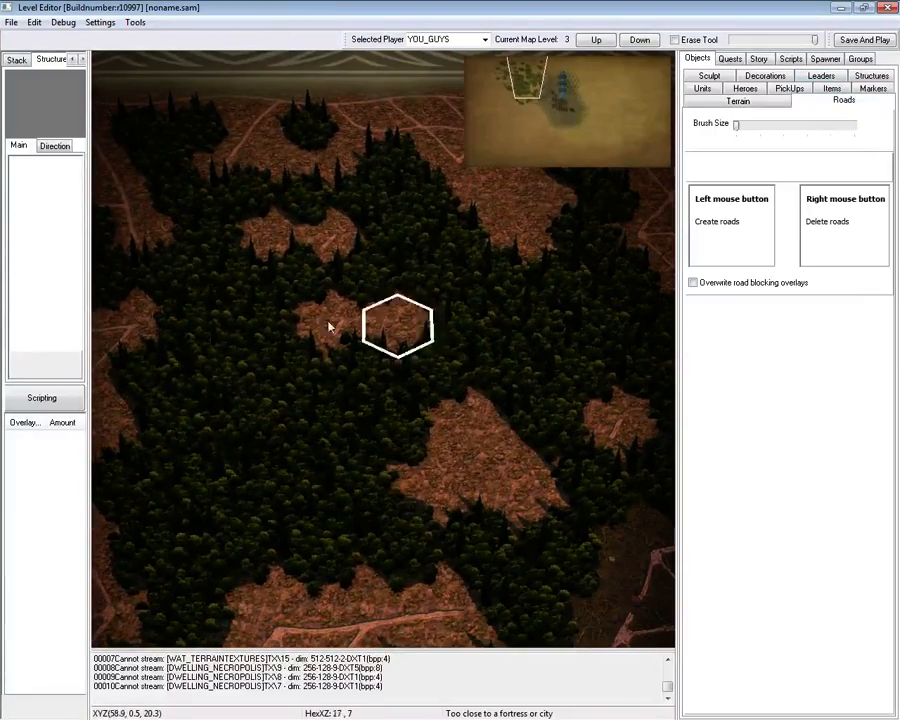
key(Up)
key(Down)
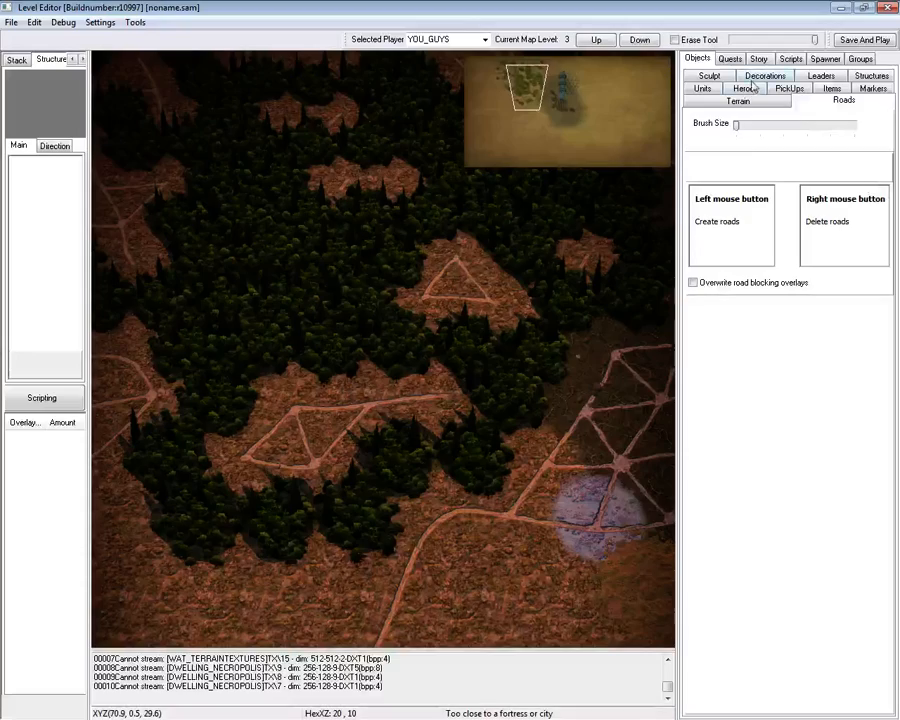
Replace the triangular roads in the forest clearings with a single road running north across the clearings.
key(Up)
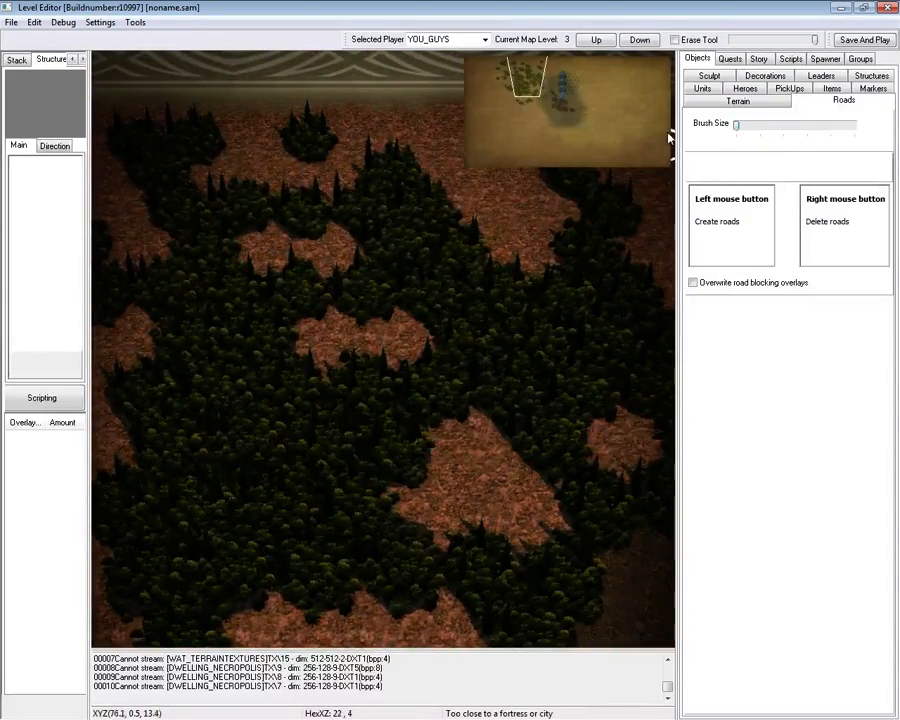
key(Down)
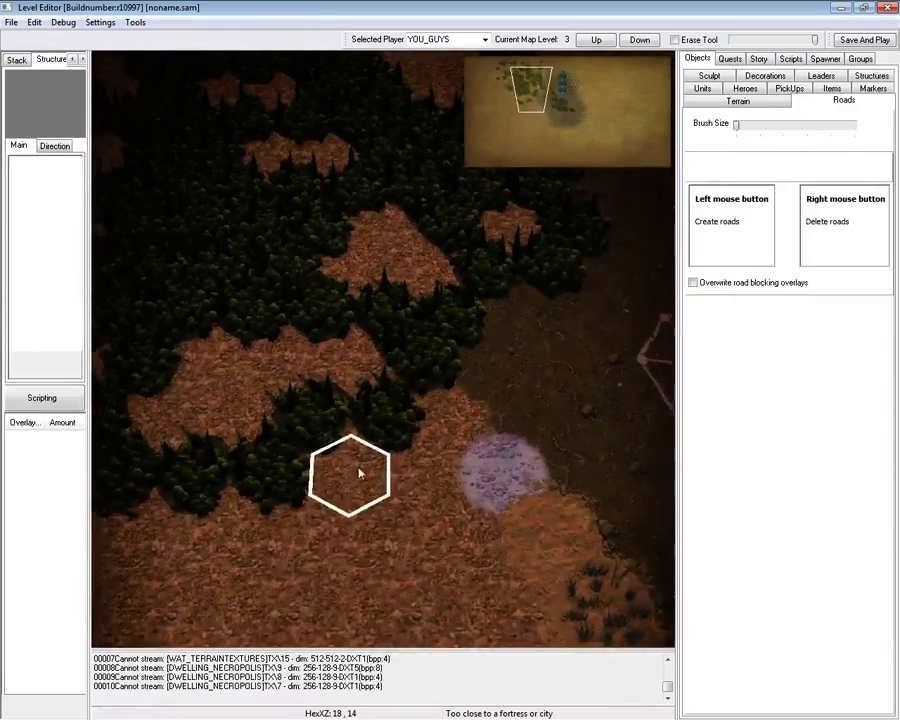
drag(306, 555, 357, 426)
key(Up)
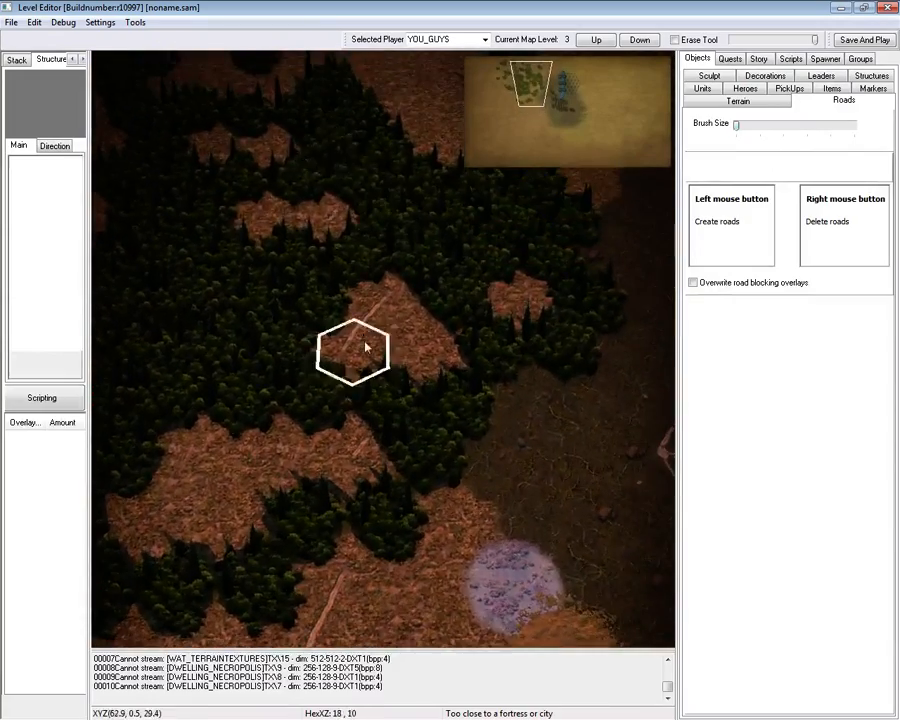
key(Up)
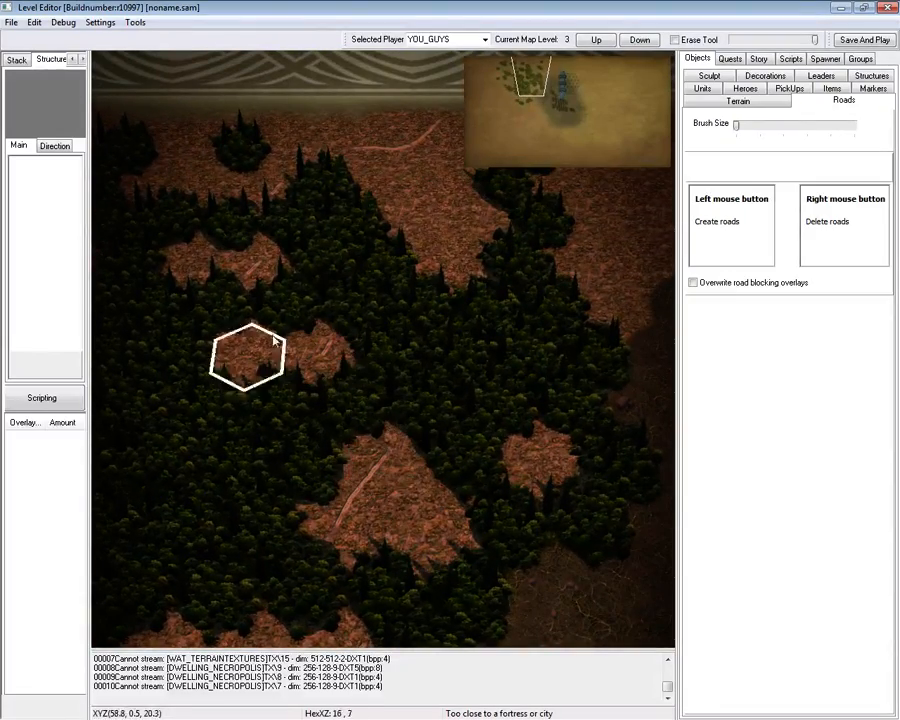
scroll(293, 340, up, 5)
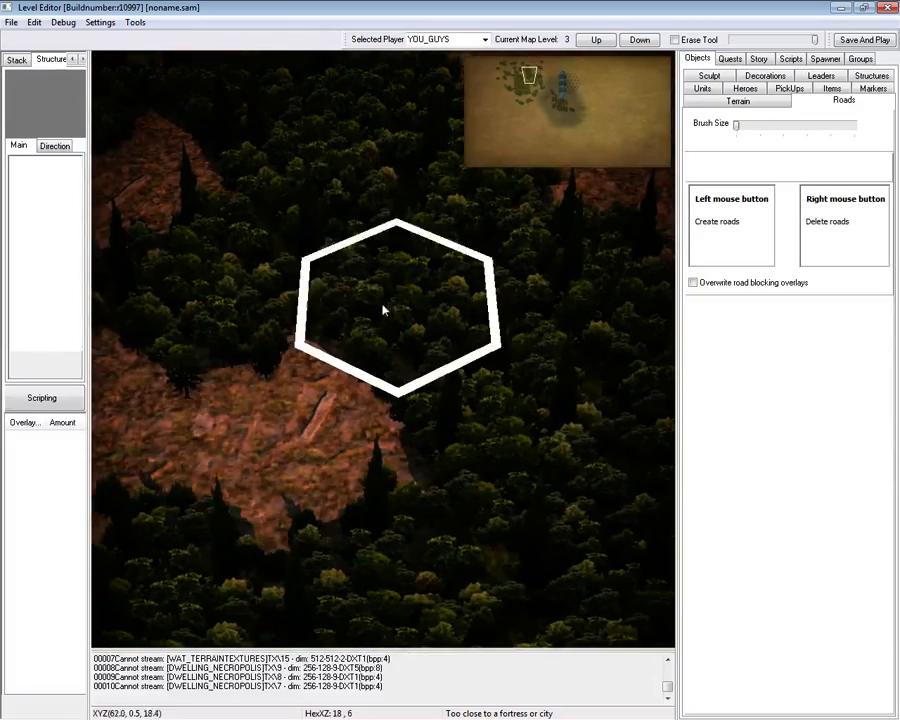
scroll(312, 300, up, 3)
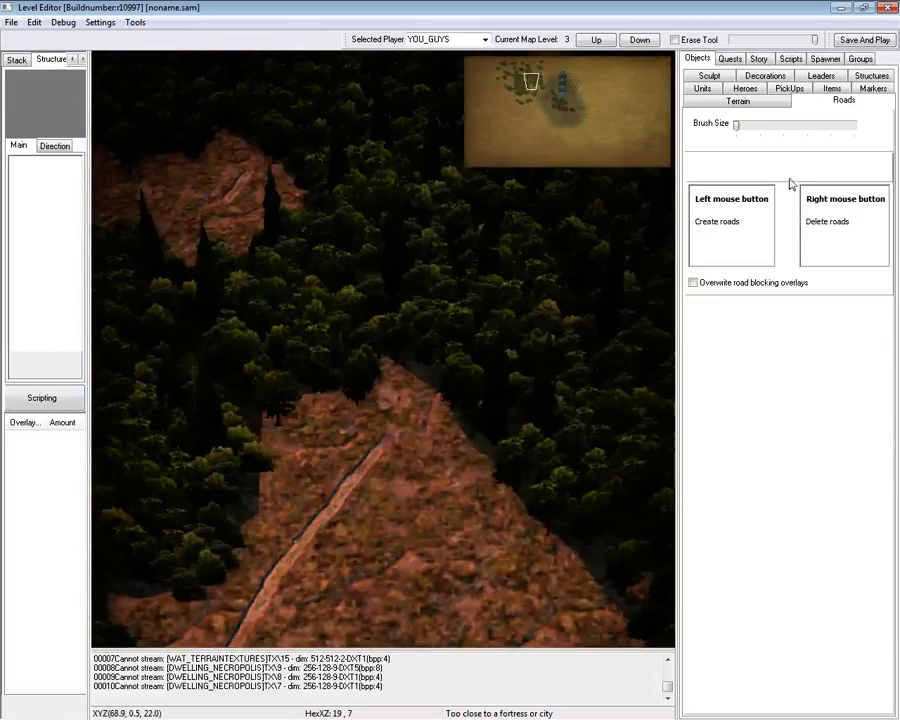
Paint the forest hex between two clearings with Fertile Plains 00: Grass and extend the road across it.
click(748, 102)
click(406, 340)
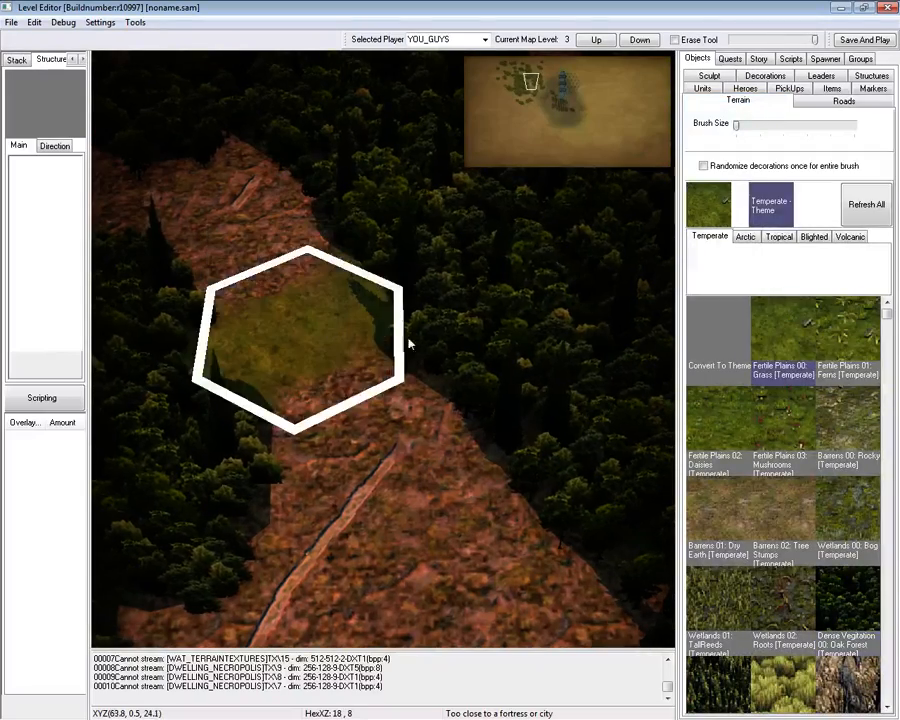
click(822, 108)
click(285, 404)
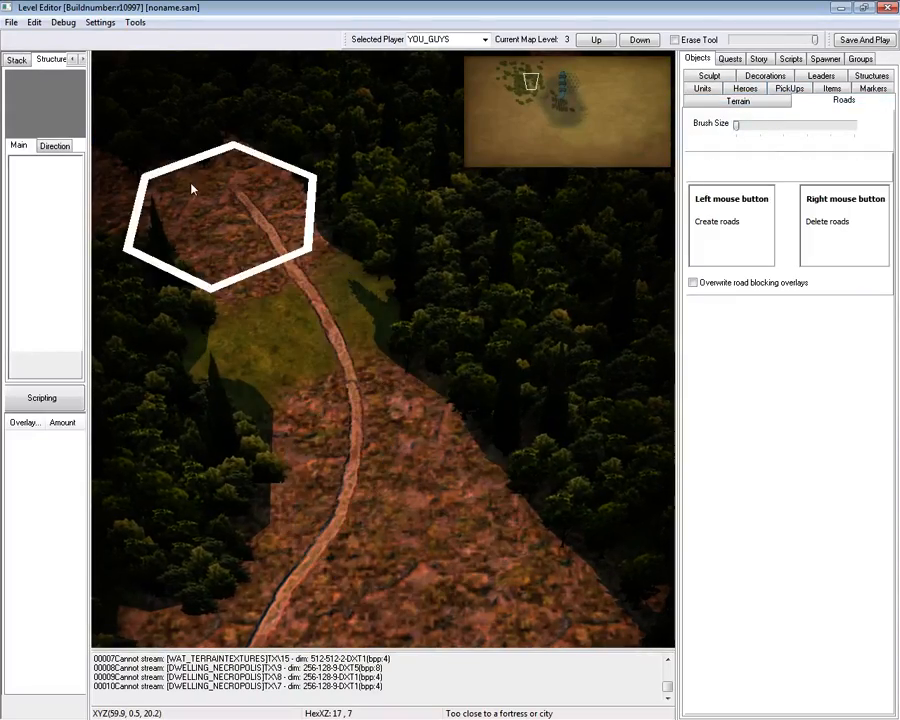
Draw a road over the open ground at the forest's northern edge, extending it westward past the small grove.
middle_drag(191, 187, 412, 344)
scroll(440, 340, down, 5)
scroll(378, 344, up, 5)
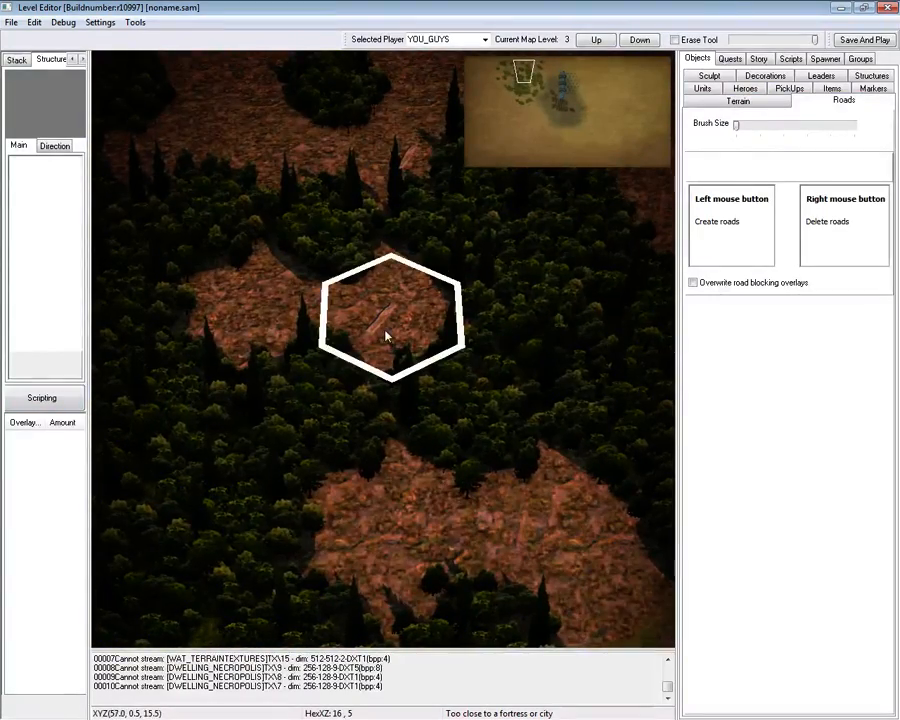
scroll(375, 333, up, 3)
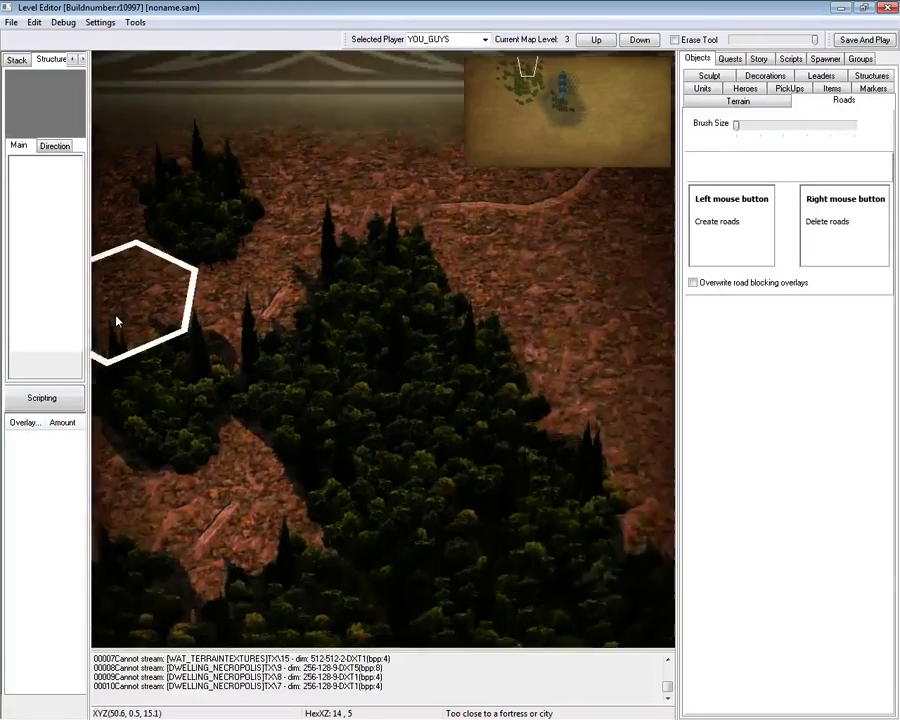
scroll(116, 321, up, 2)
drag(269, 376, 458, 319)
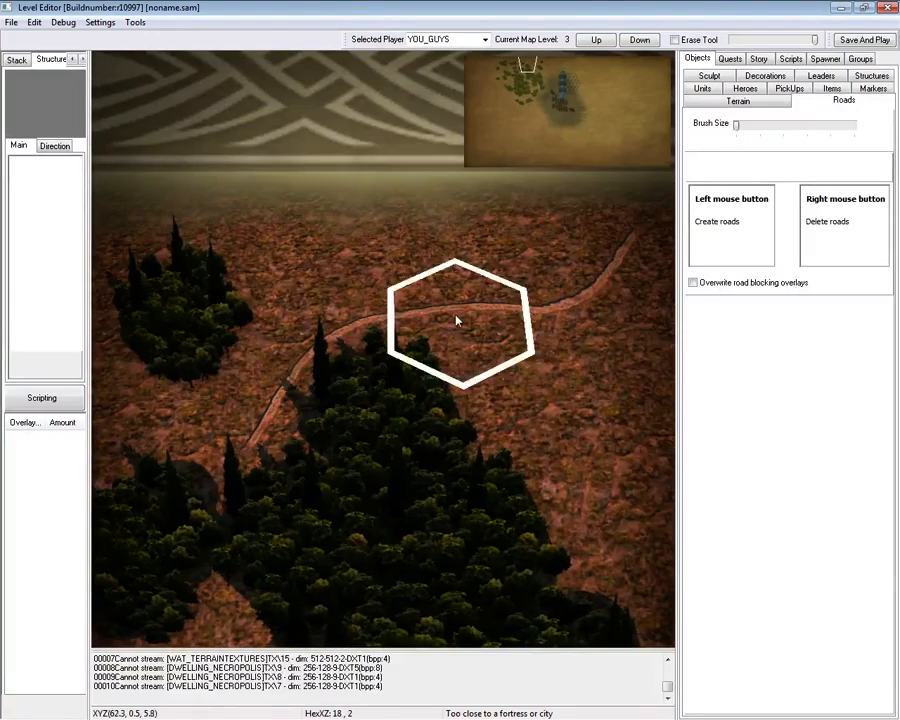
scroll(380, 162, down, 2)
middle_drag(264, 305, 366, 340)
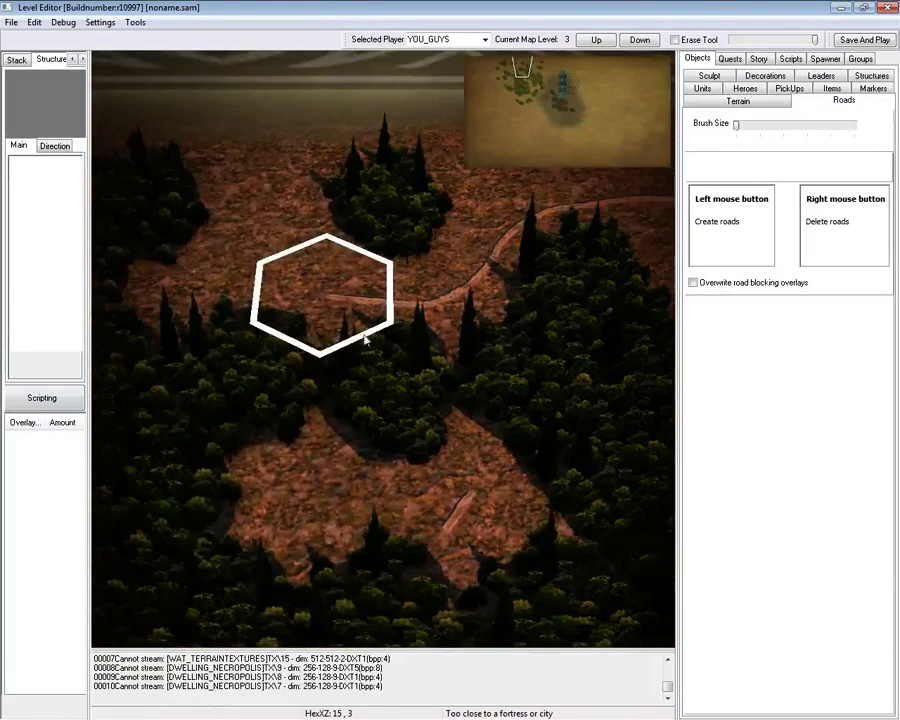
middle_drag(157, 84, 265, 394)
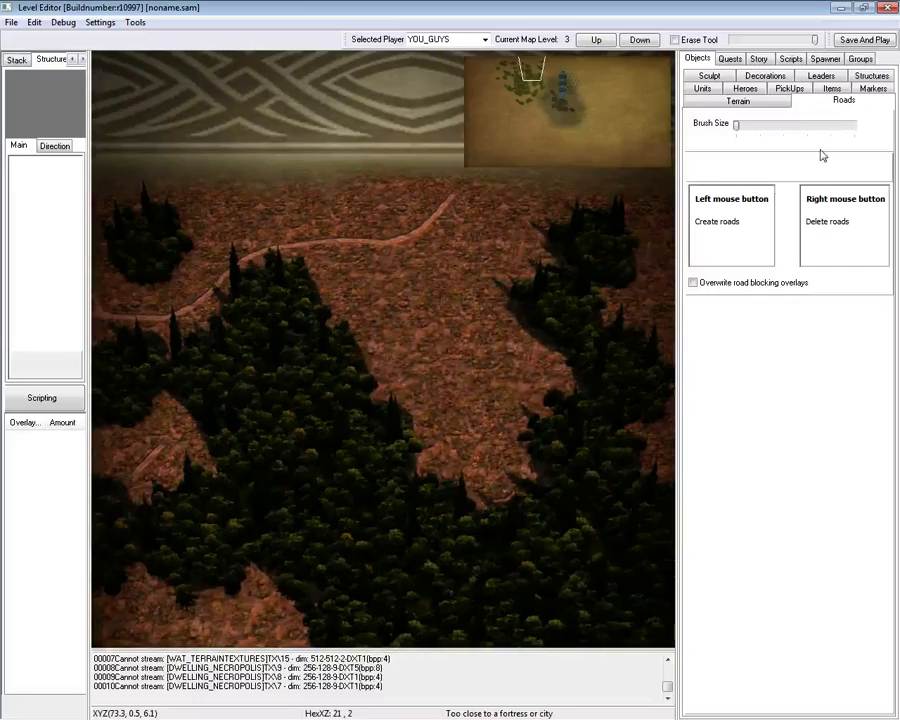
Sculpt the ground around the forest and its northern clearings using Raise and Lower with an enlarged brush.
click(734, 102)
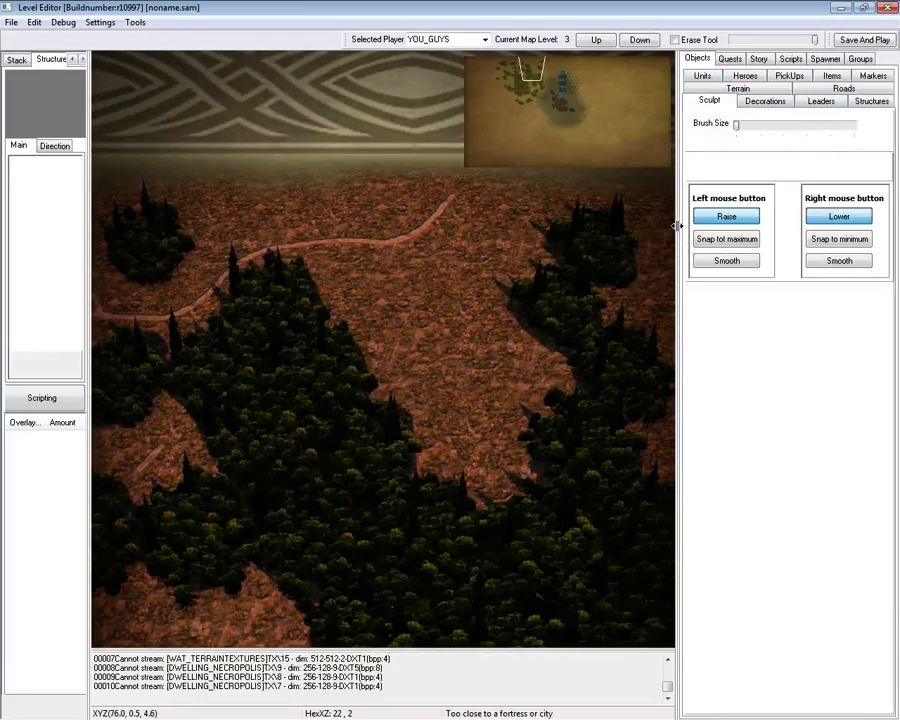
scroll(524, 322, down, 3)
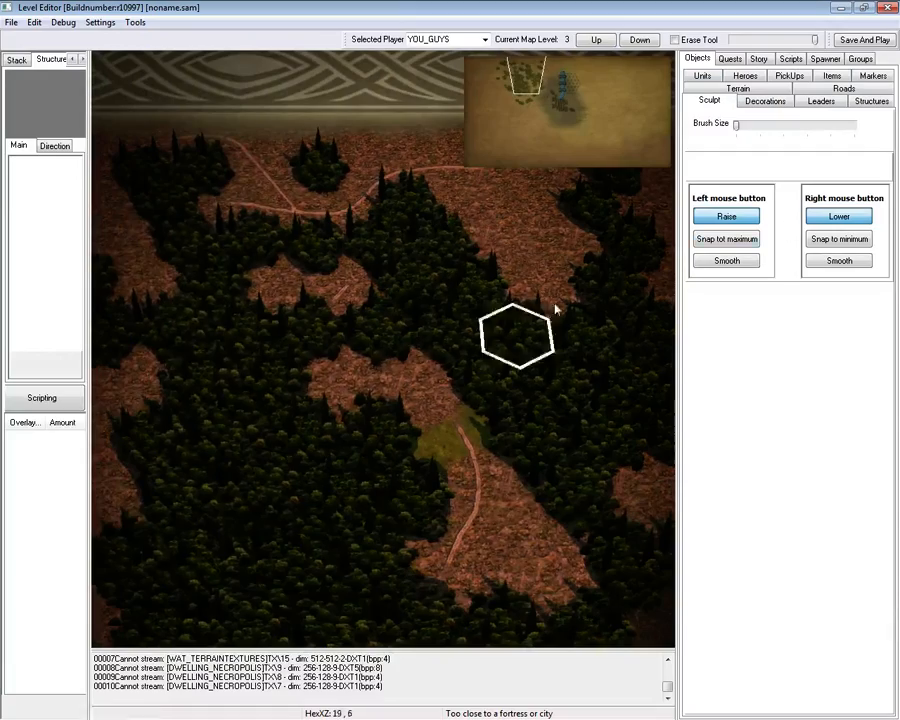
scroll(281, 411, up, 3)
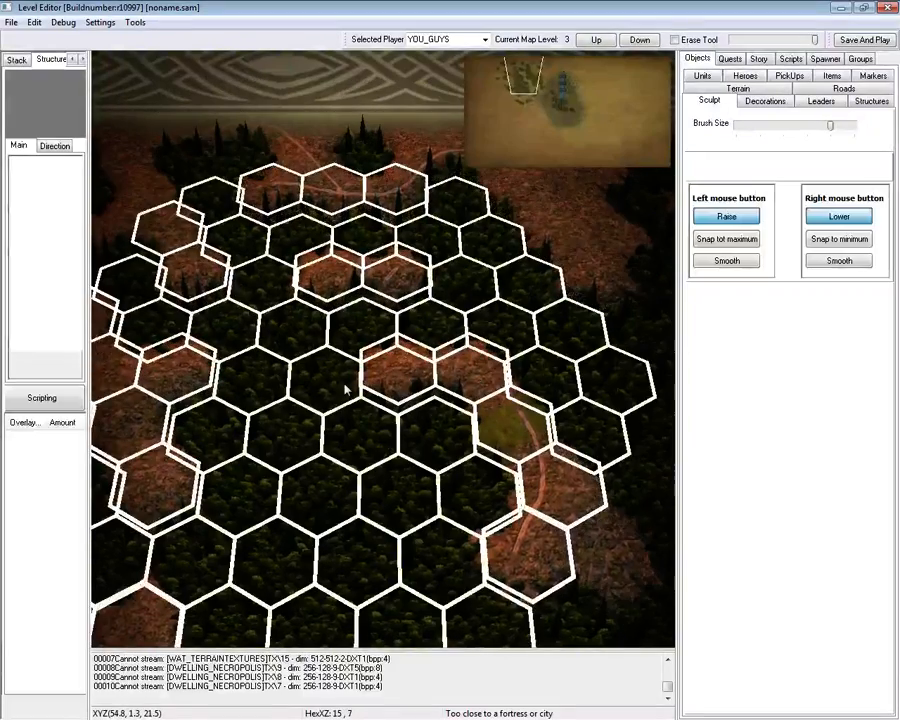
middle_drag(468, 244, 357, 283)
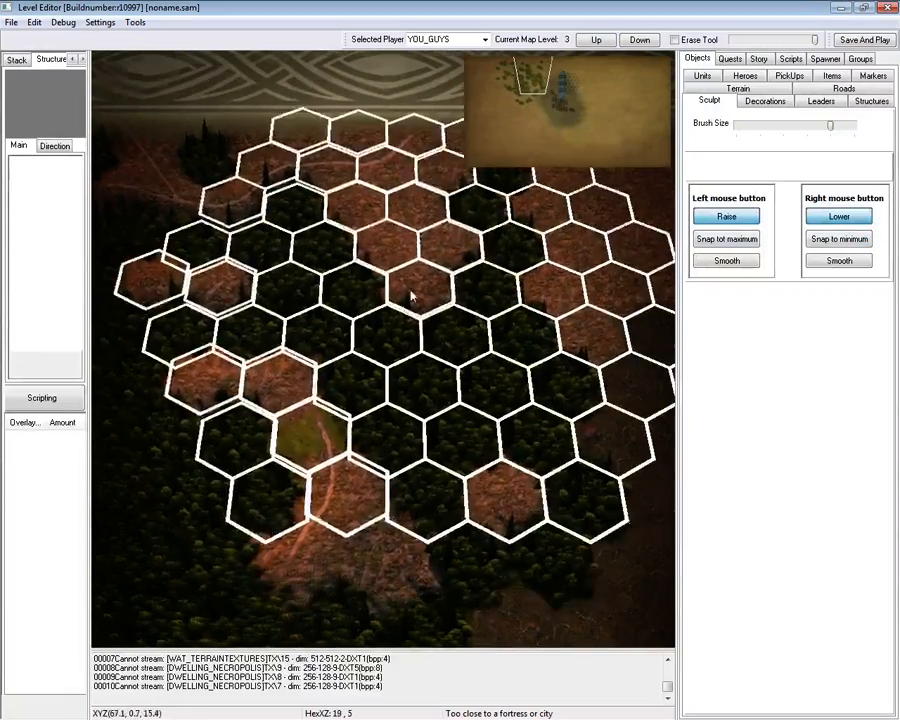
key(Left)
key(Up)
key(Right)
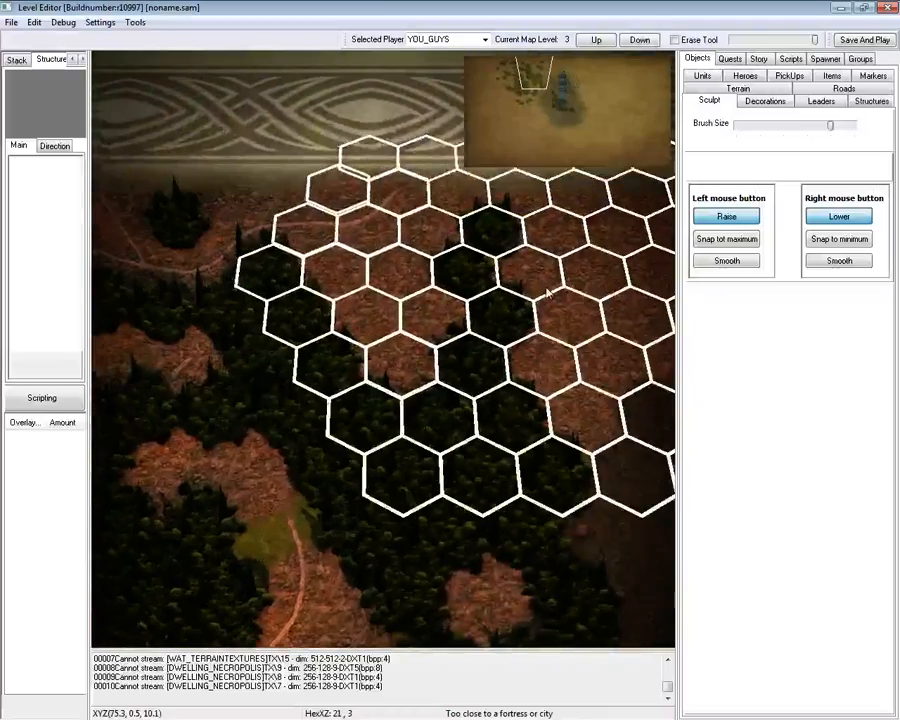
Snap the northern forest ground to maximum height, and set up a smaller brush with snapping to minimum for lowering.
click(744, 239)
click(428, 372)
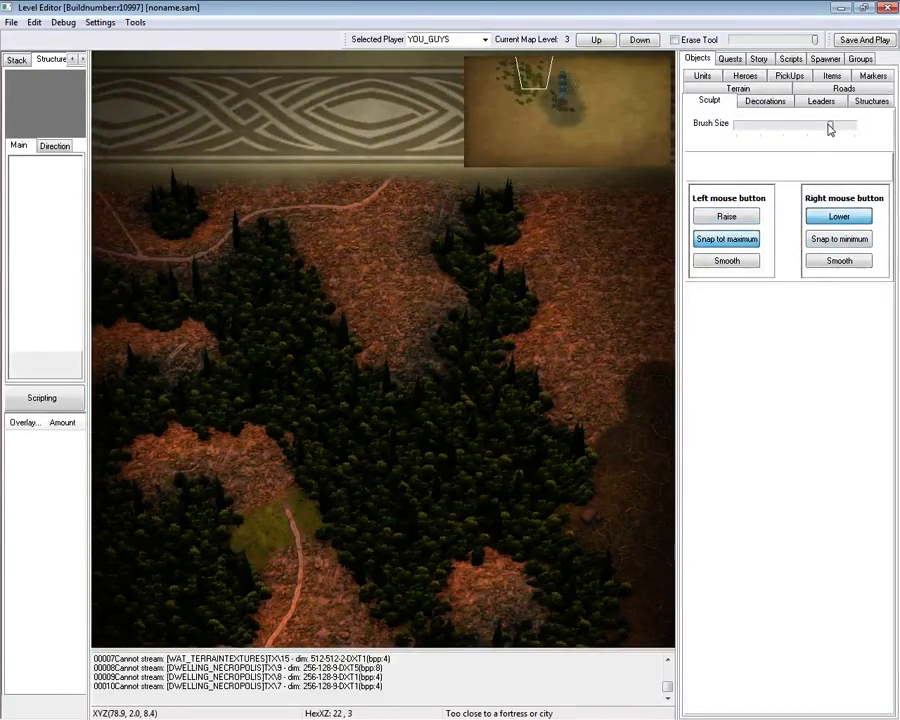
click(373, 378)
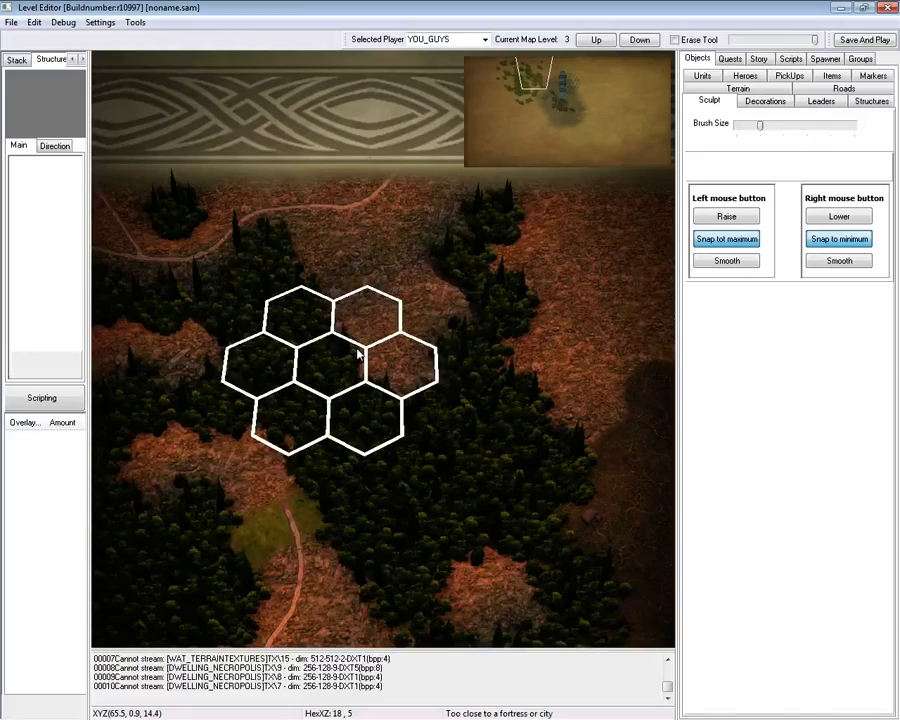
scroll(394, 362, up, 4)
key(Right)
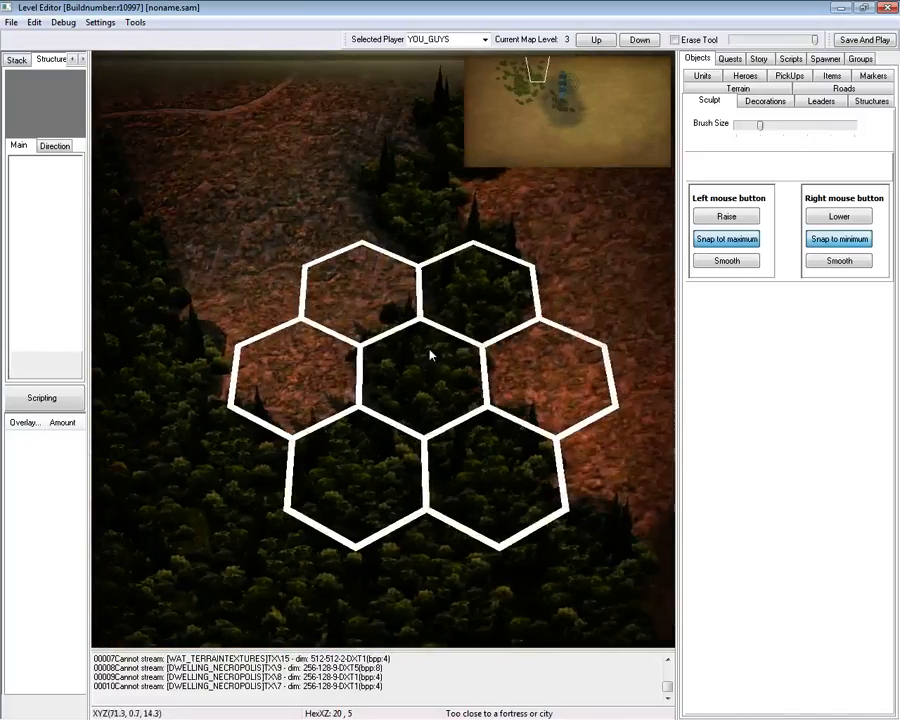
Carve valleys and dips across the barren plain south of the forest by snapping strips of raised ground to minimum height.
key(Down)
scroll(357, 300, down, 4)
key(Down)
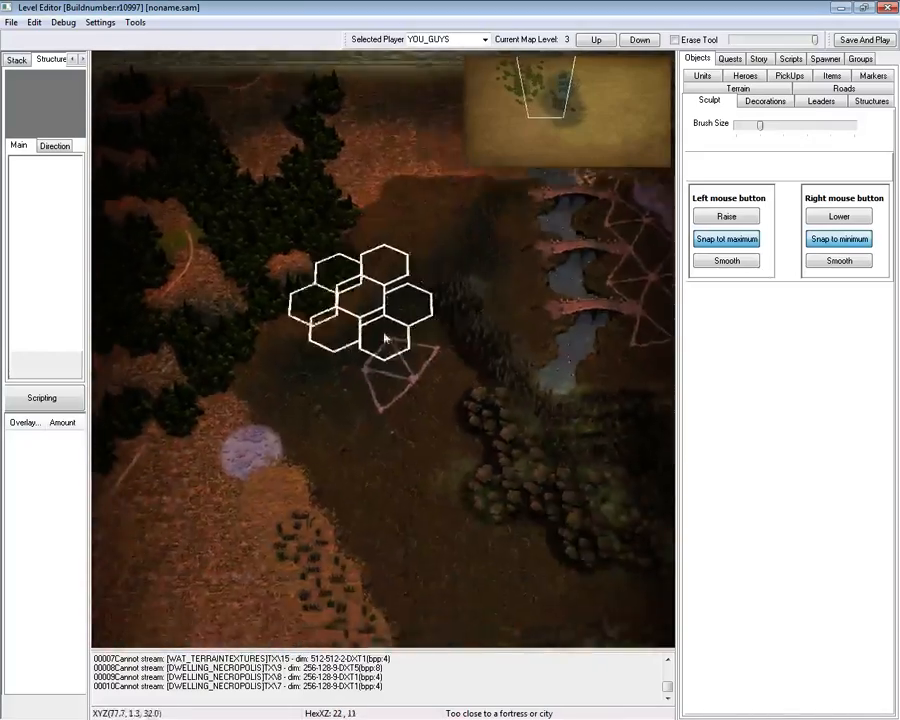
key(Left)
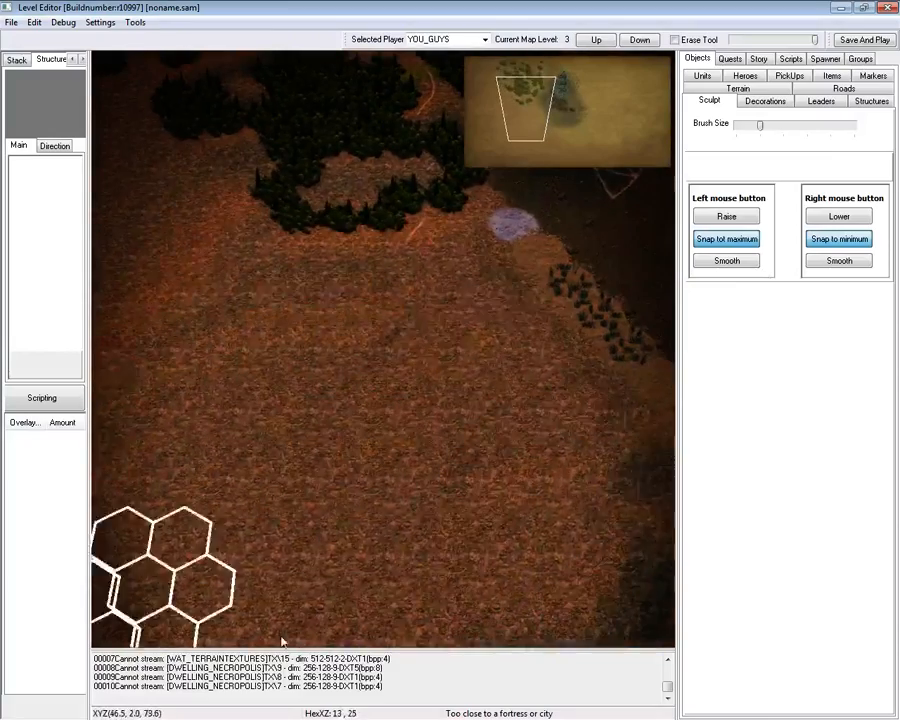
key(Down)
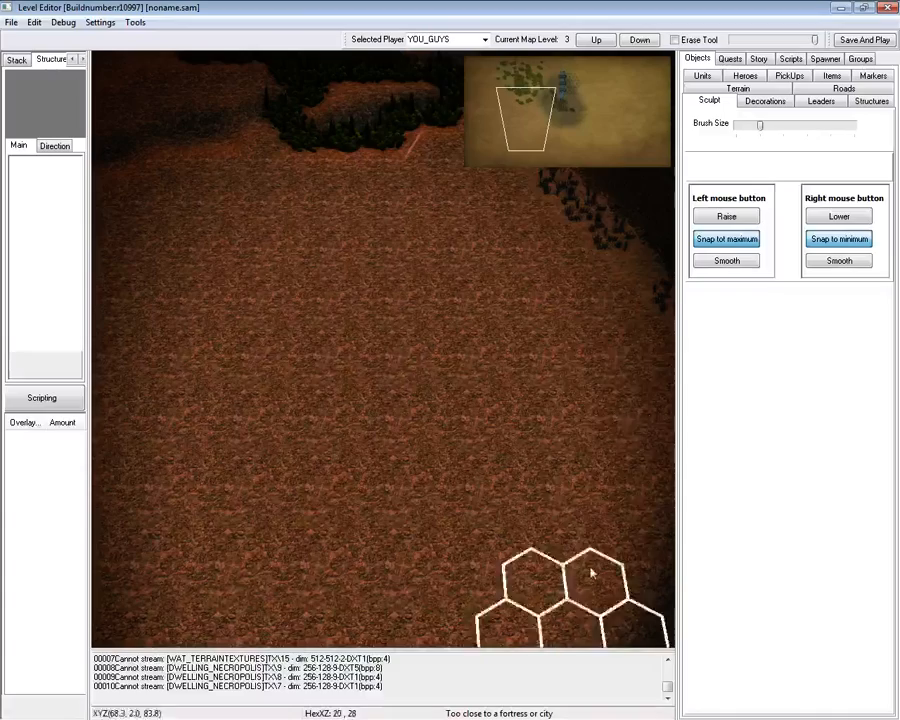
key(Right)
key(Up)
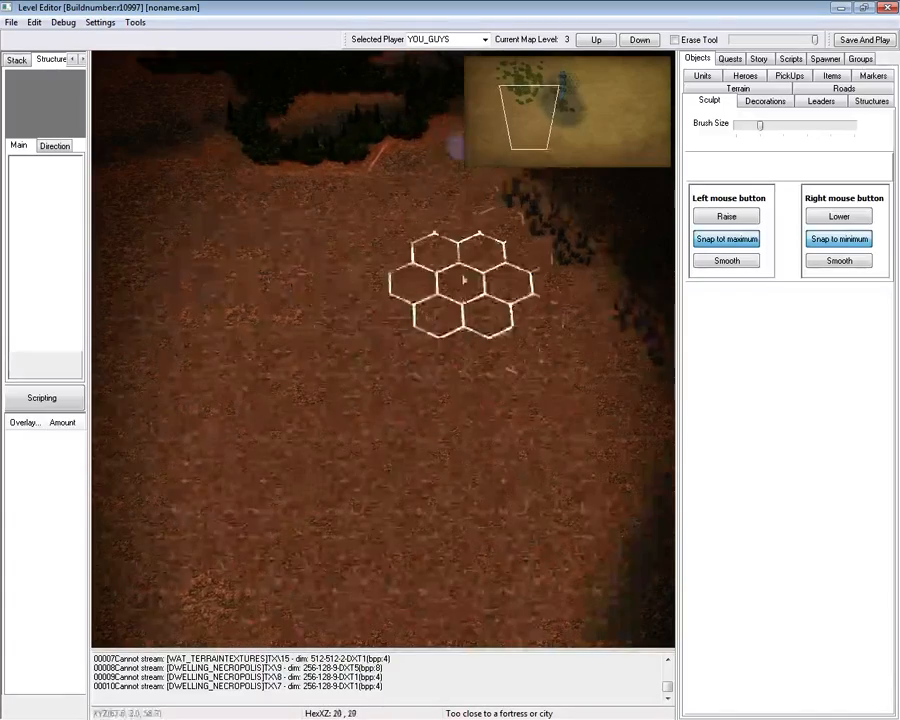
mouse_move(476, 196)
right_down()
mouse_move(456, 235)
mouse_move(135, 556)
right_up()
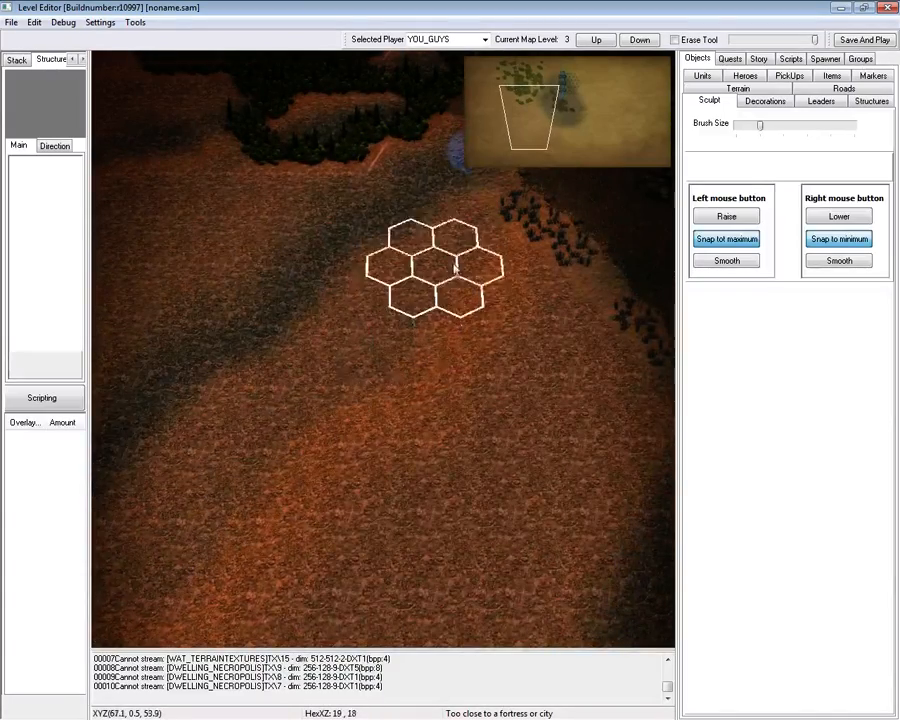
key(Down)
mouse_move(455, 268)
right_down()
mouse_move(278, 288)
mouse_move(711, 420)
mouse_move(191, 117)
mouse_move(356, 463)
mouse_move(398, 372)
mouse_move(477, 312)
mouse_move(28, 237)
mouse_move(239, 207)
right_up()
key(Up)
key(Up)
key(Left)
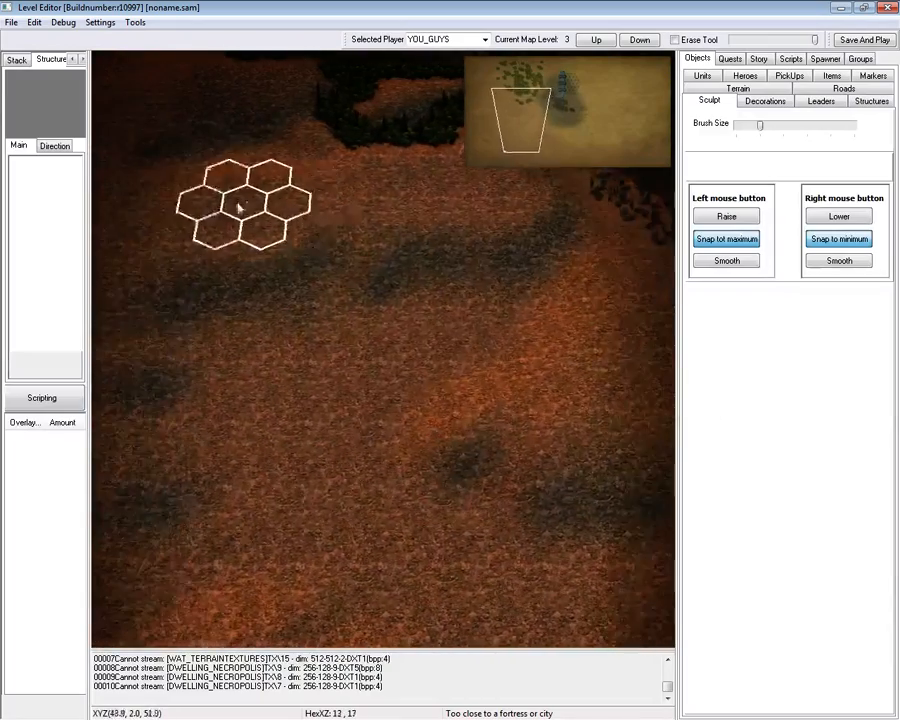
key(Down)
key(Right)
key(Up)
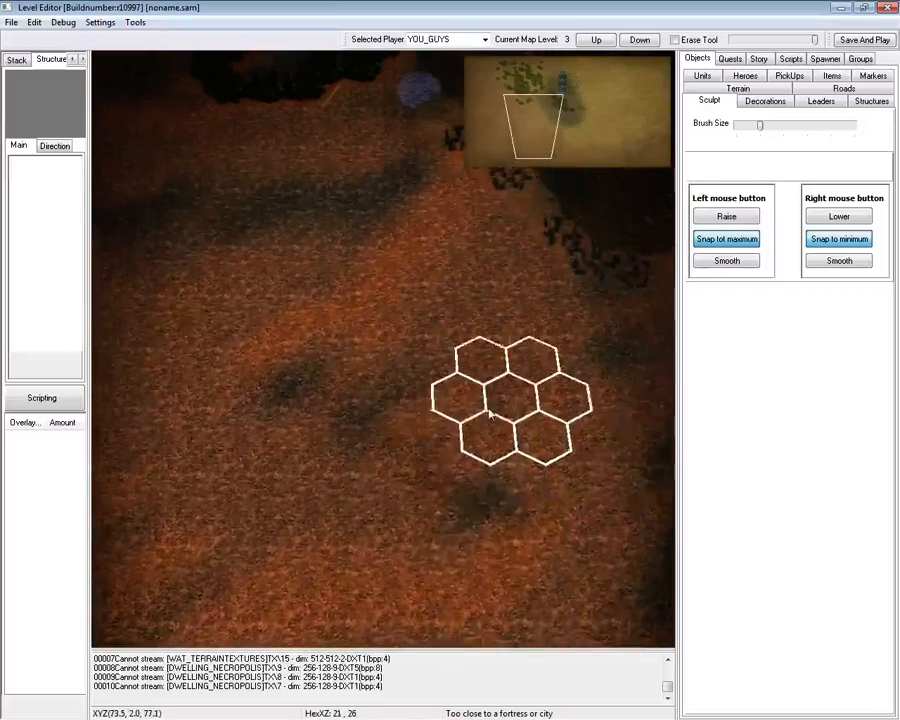
key(Up)
key(Left)
key(Down)
key(Down)
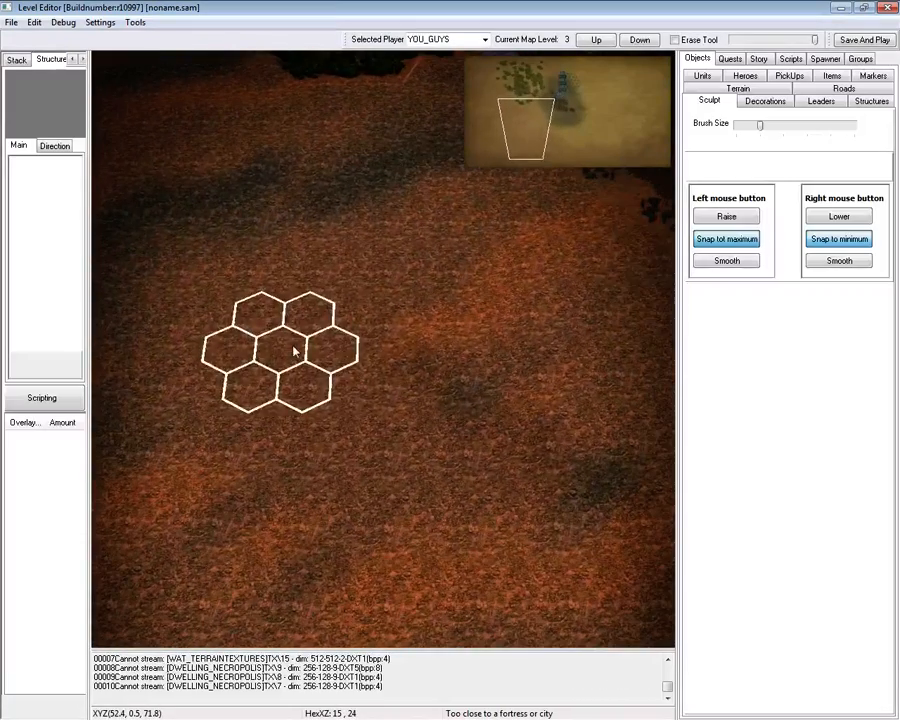
Paint the sculpted barren plain with Fertile Plains 00: Grass using the largest brush size.
click(754, 101)
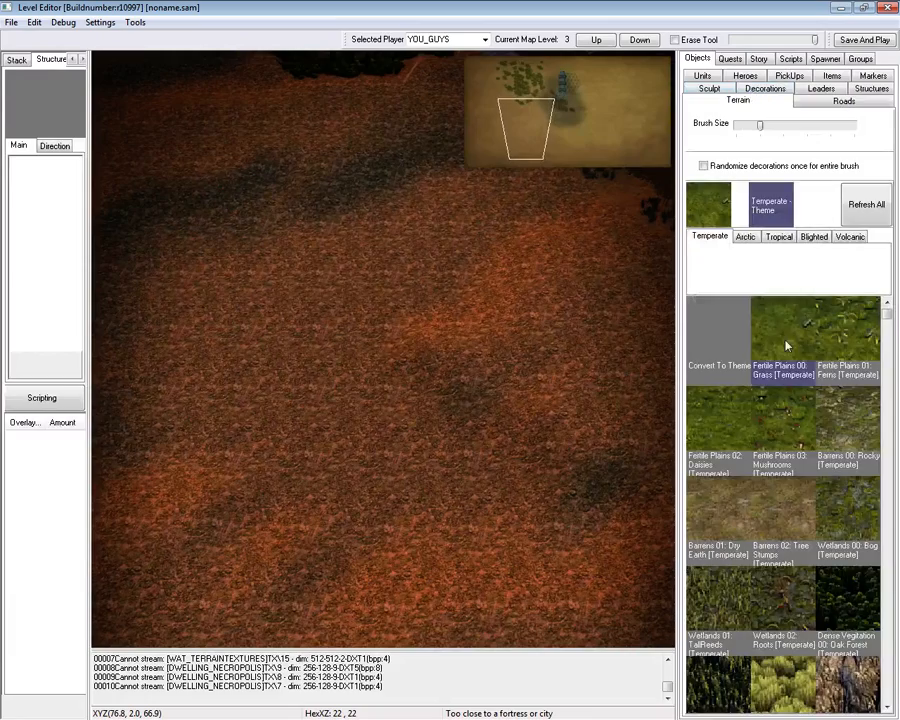
mouse_move(352, 380)
mouse_down()
mouse_move(462, 261)
mouse_move(112, 261)
mouse_move(114, 350)
mouse_move(620, 390)
mouse_up()
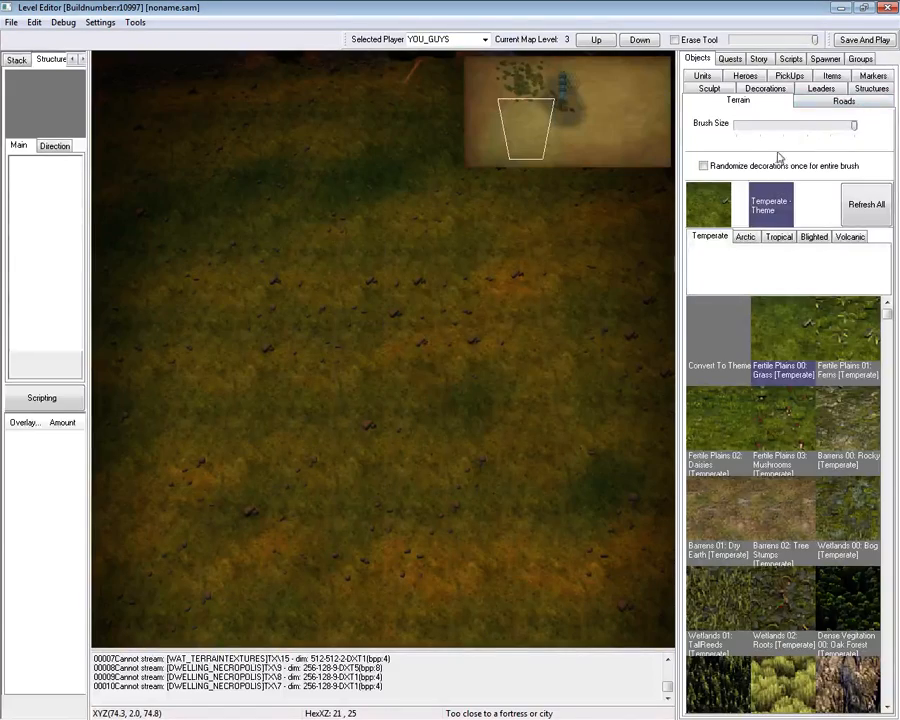
Switch to map level 0 and sculpt ridges and dips into the grassland near the map's western edge with height snapping.
click(597, 44)
click(597, 44)
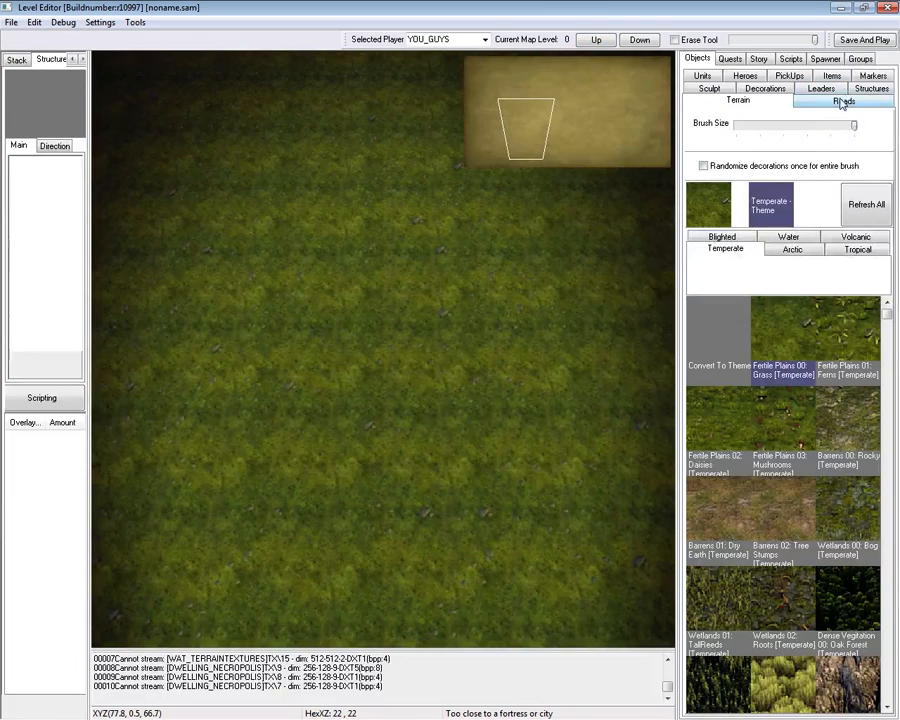
click(866, 89)
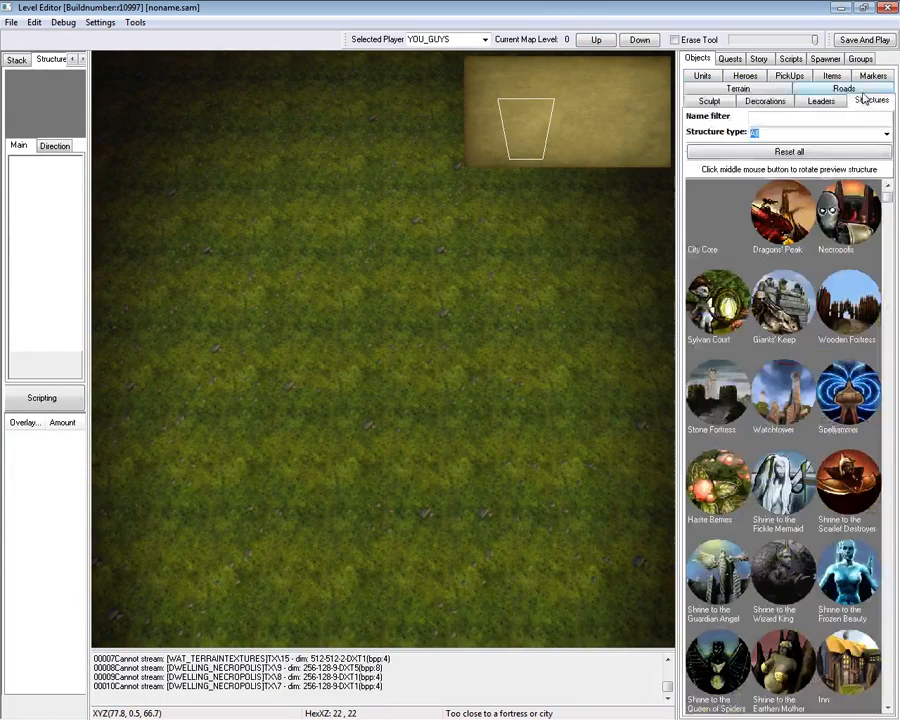
click(731, 103)
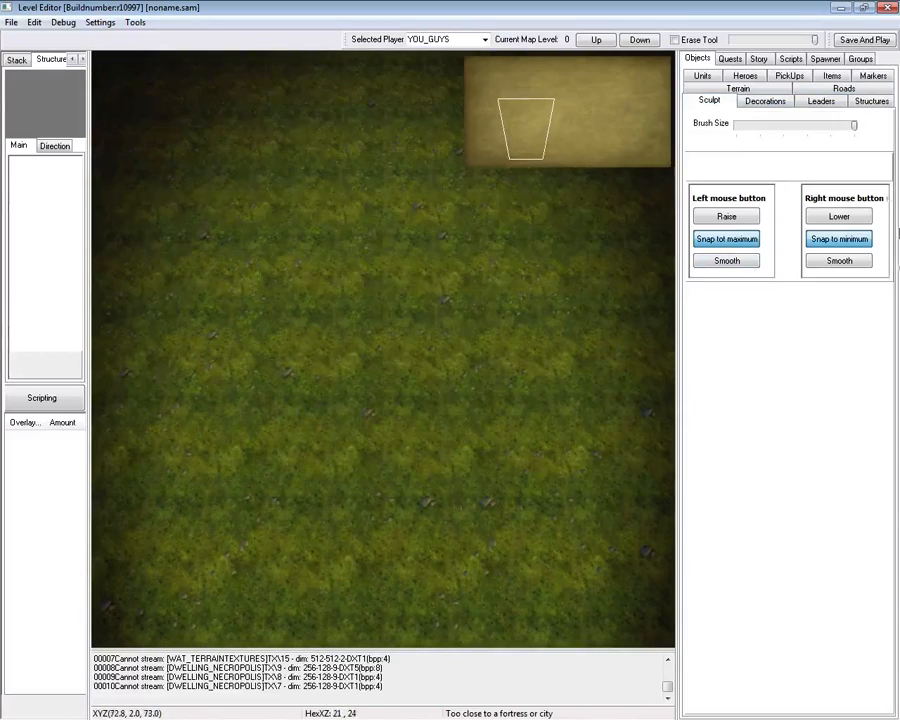
click(466, 165)
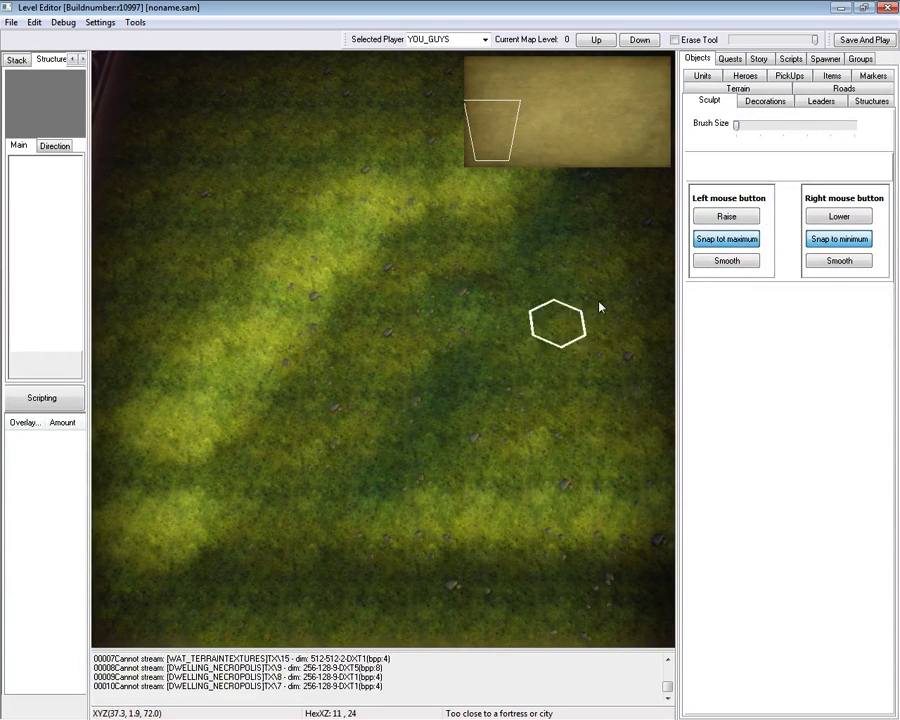
Enlarge the sculpting brush and place a City Core structure on the grassland near the map's western edge.
drag(738, 125, 783, 125)
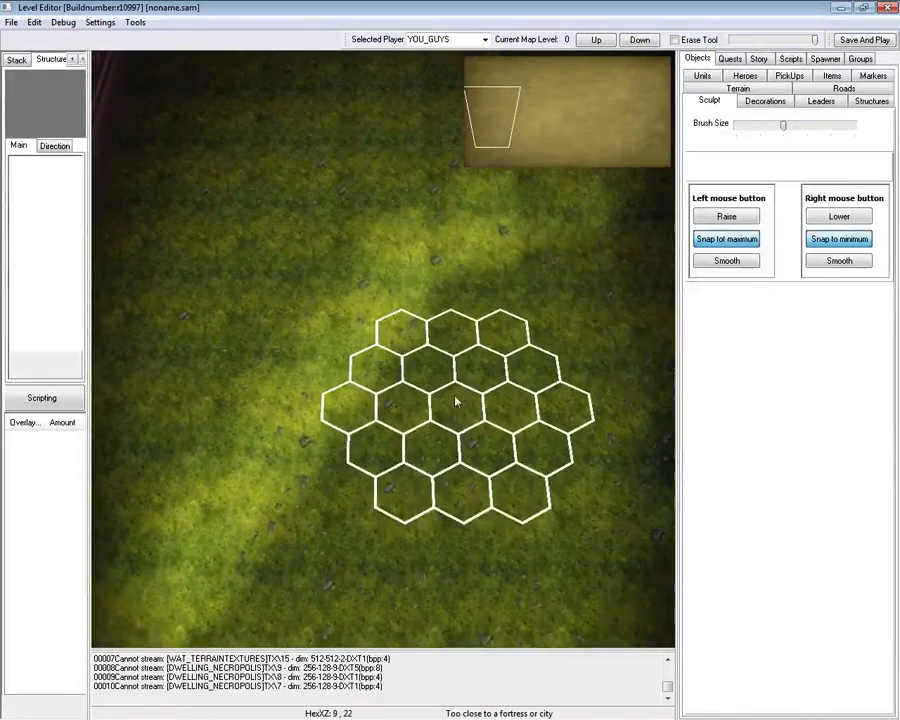
click(871, 102)
click(700, 239)
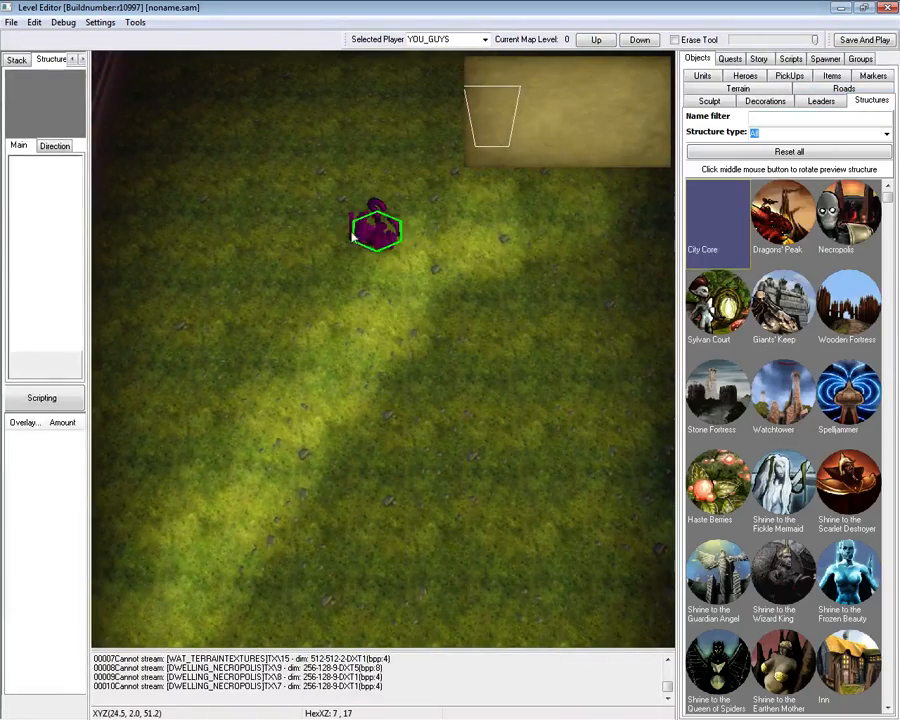
click(312, 238)
right_click(410, 461)
click(331, 252)
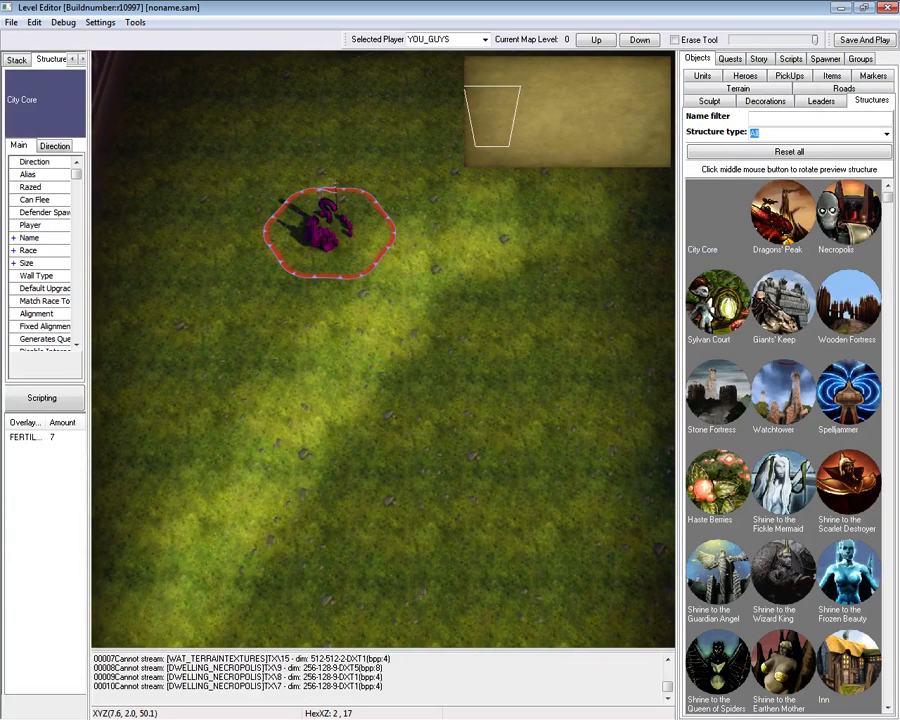
click(263, 361)
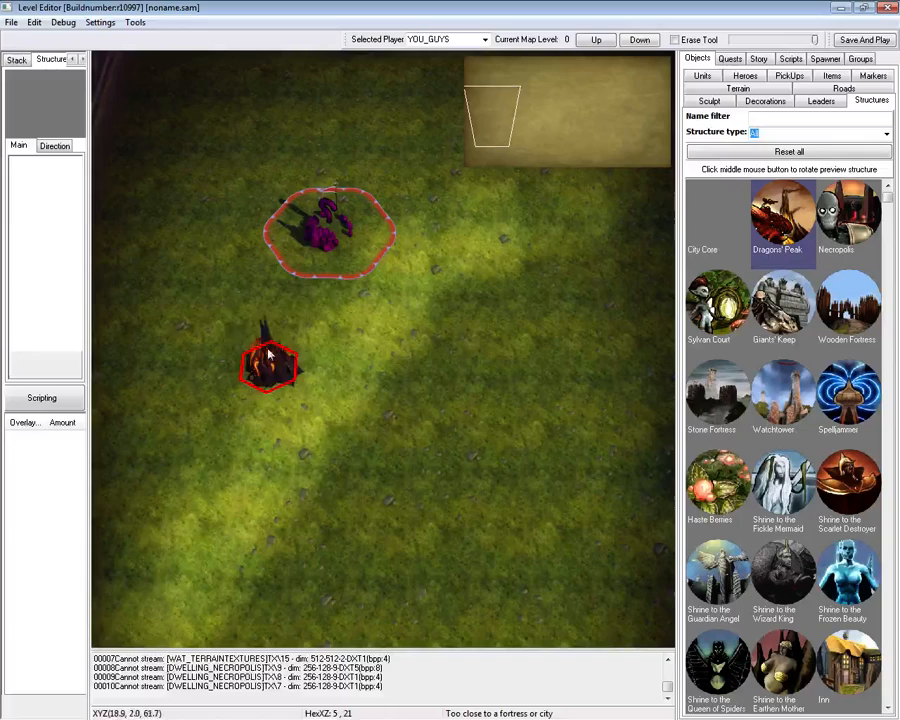
Select the City Core, widen the properties panel and delete the structure.
right_drag(293, 355, 474, 321)
click(225, 310)
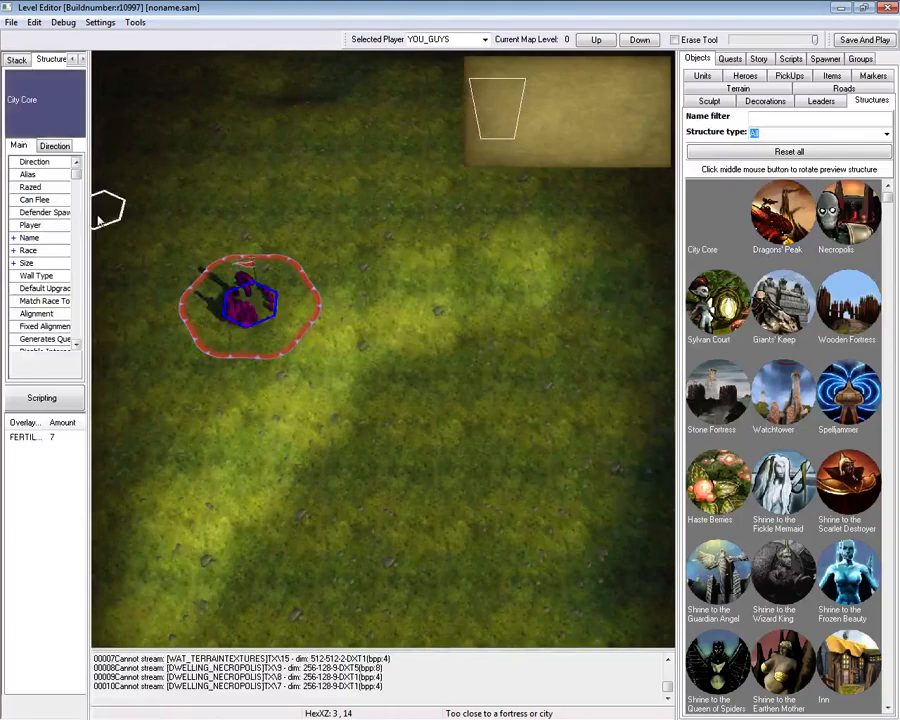
drag(170, 356, 170, 356)
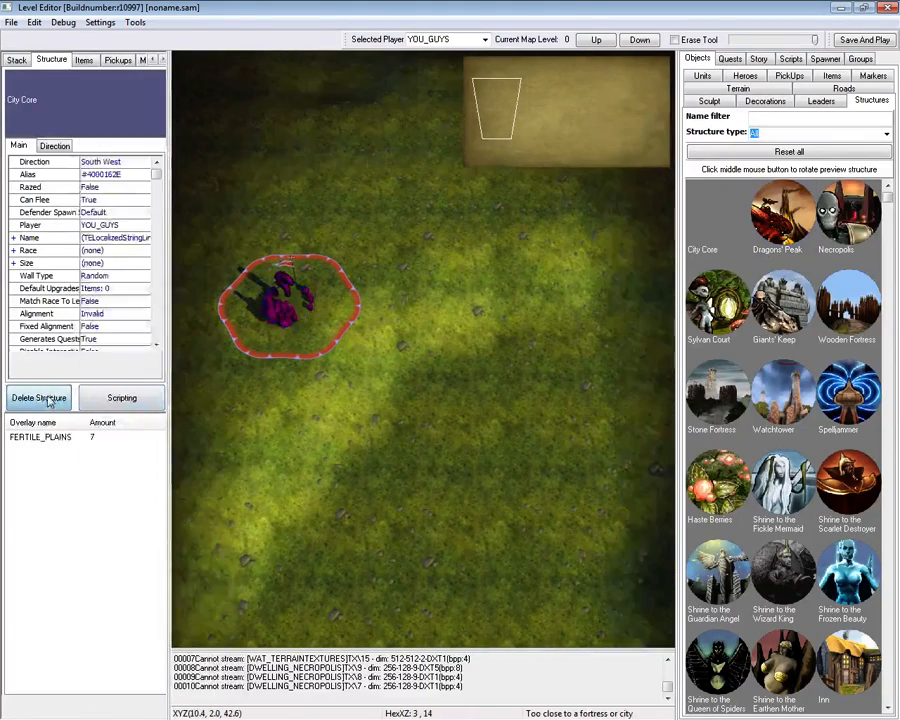
click(45, 398)
Place a Dragons' Peak on the western grassland where the City Core stood.
click(783, 215)
click(291, 316)
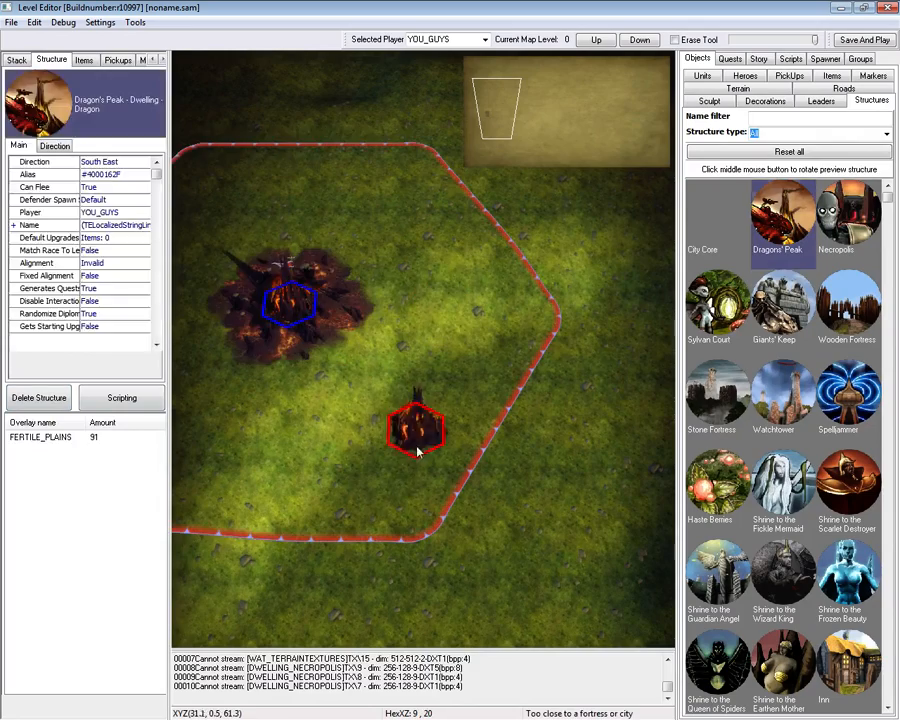
right_drag(376, 420, 409, 416)
scroll(376, 308, up, 2)
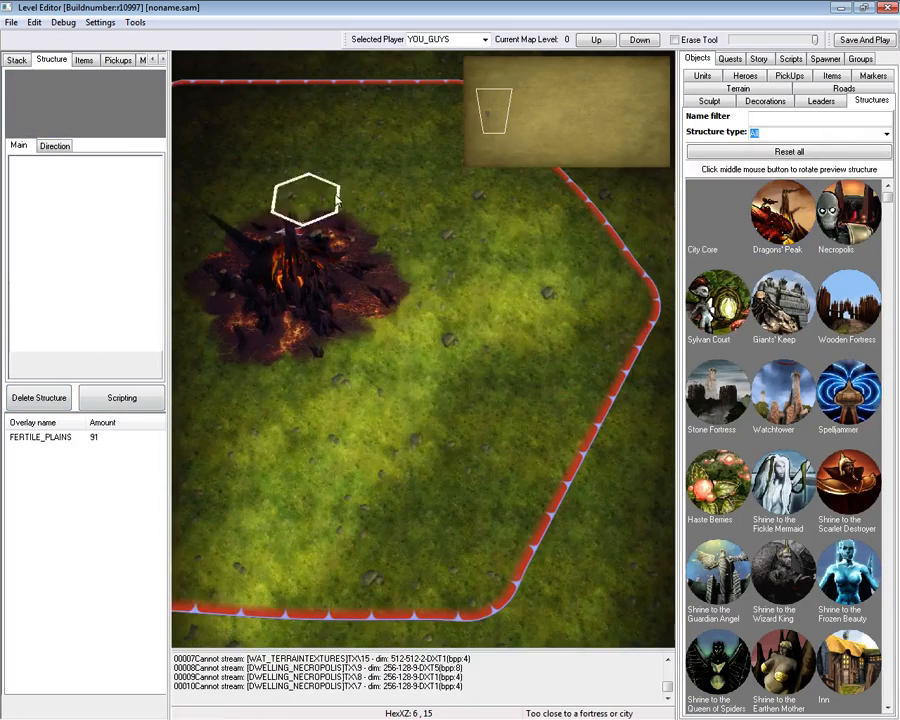
Smooth the ground east and south of the Dragons' Peak with the medium-size sculpting brush.
mouse_move(258, 465)
right_down()
mouse_move(370, 440)
mouse_move(488, 266)
mouse_move(468, 288)
mouse_move(480, 306)
mouse_move(482, 366)
right_up()
mouse_move(446, 248)
right_down()
mouse_move(440, 518)
mouse_move(452, 370)
right_up()
mouse_move(396, 430)
right_down()
mouse_move(422, 408)
mouse_move(506, 412)
right_up()
right_drag(346, 240, 341, 330)
right_drag(655, 172, 522, 265)
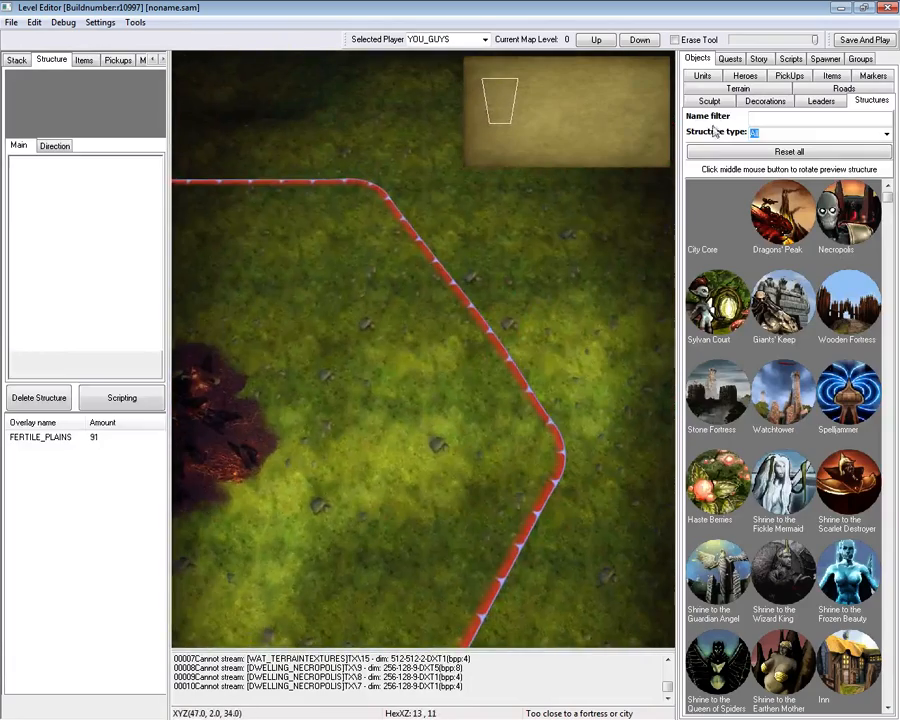
click(767, 90)
click(817, 103)
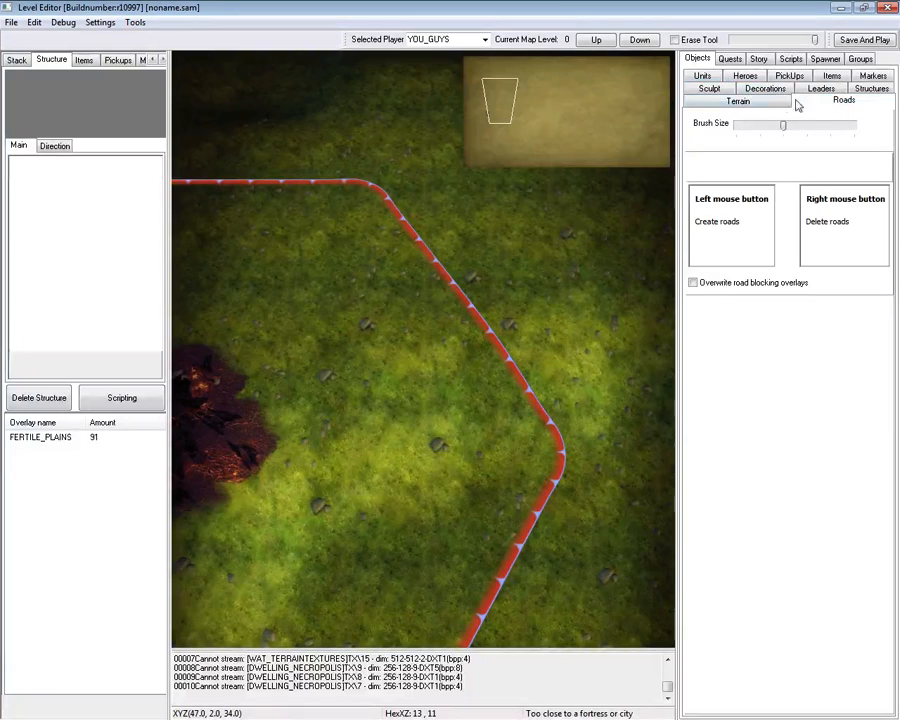
click(709, 89)
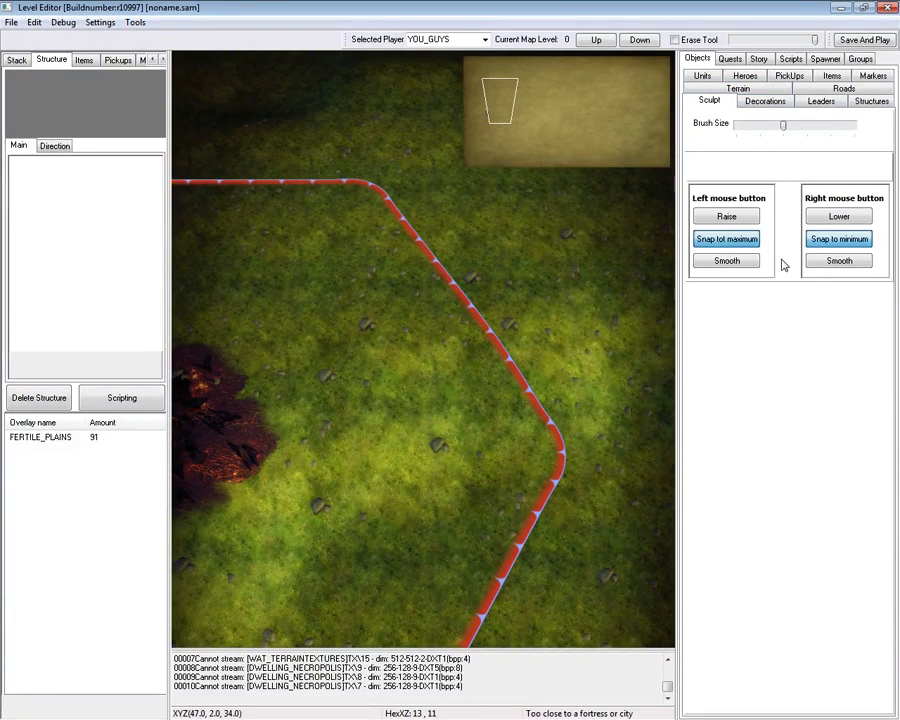
key(Down)
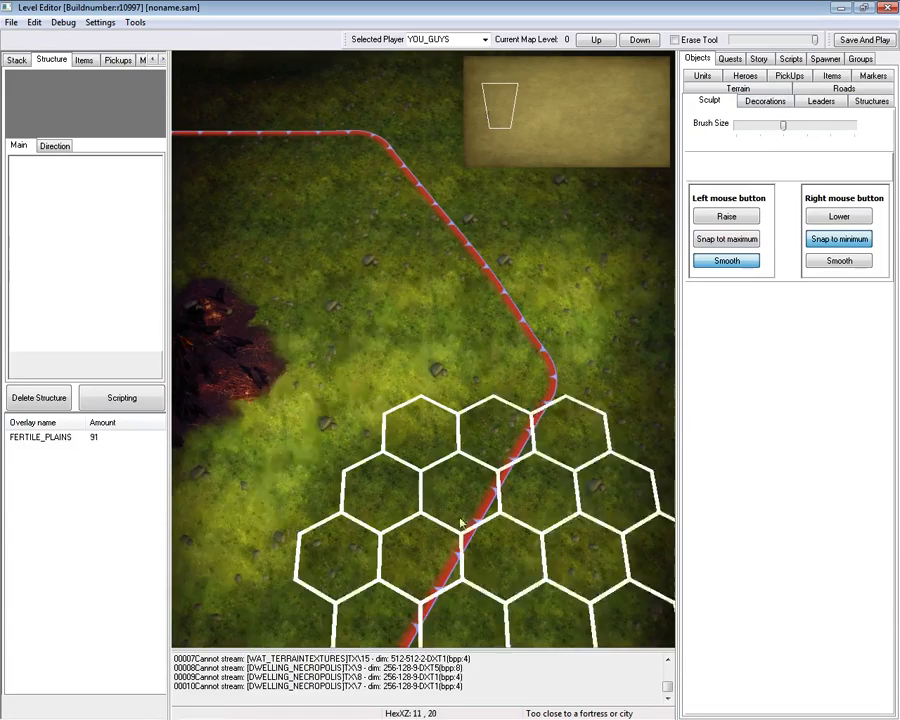
key(Down)
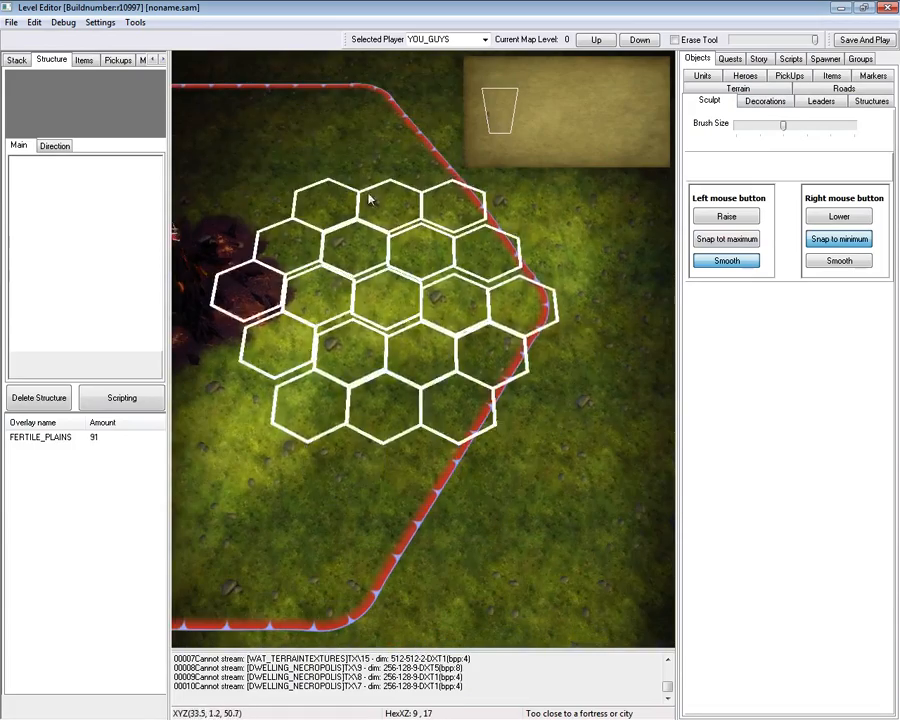
key(Down)
key(Right)
key(Left)
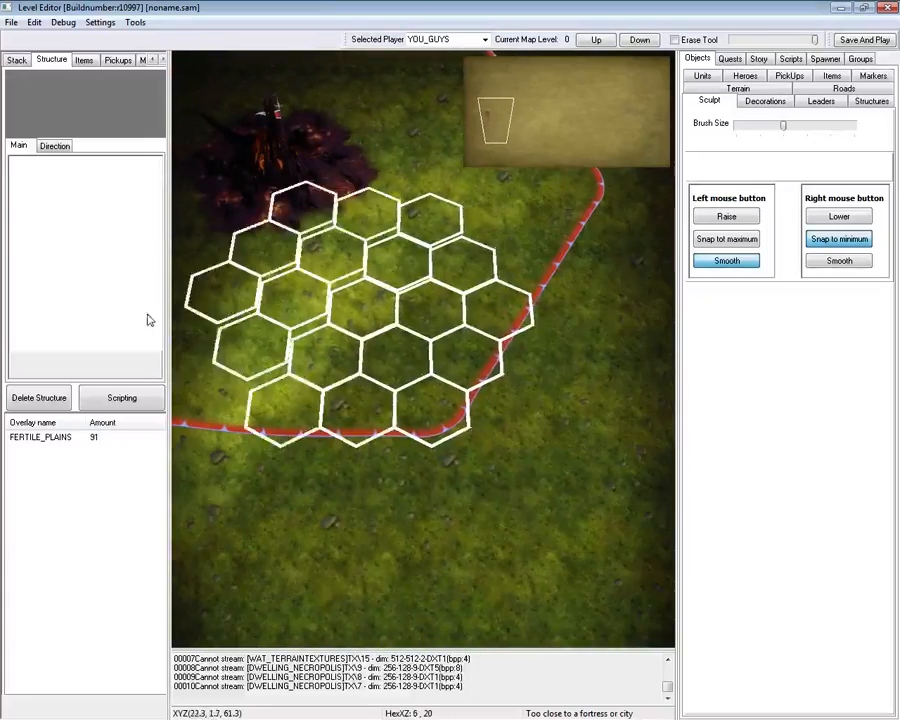
key(Left)
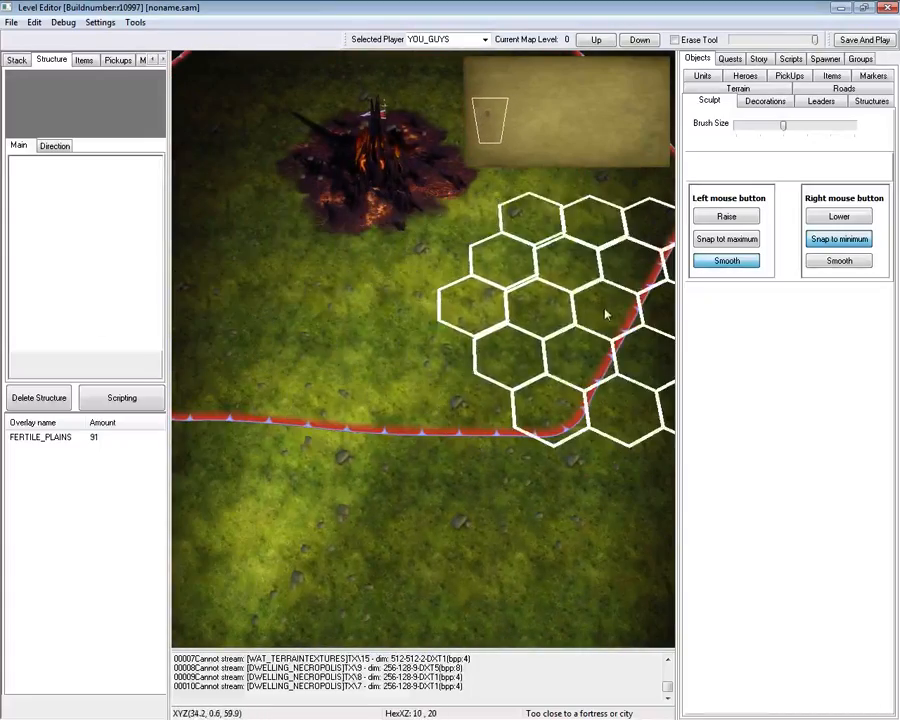
Turn on the wireframe display around the Dragons' Peak and set the sculpting brush to snap to maximum height.
click(70, 24)
click(86, 46)
key(Up)
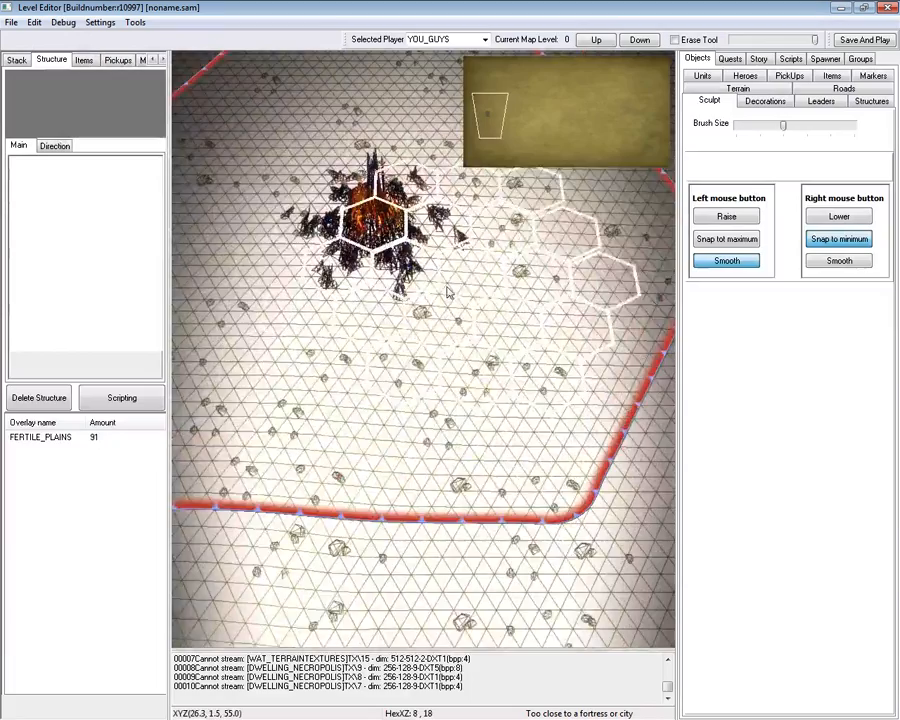
key(Right)
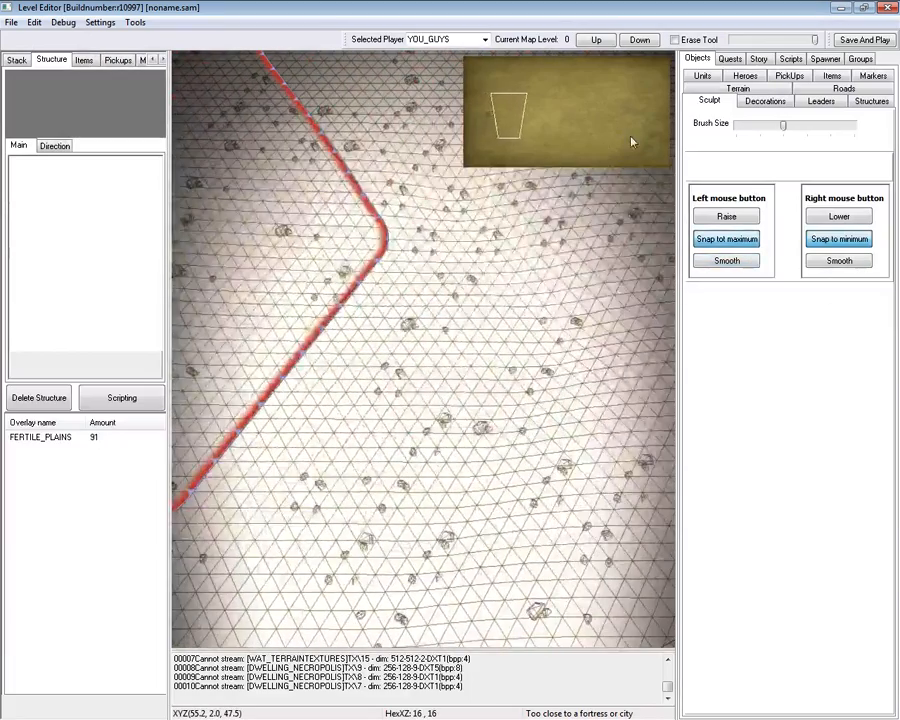
Sculpt ridges and dips into the eastern grassland in wireframe view with height snapping, reducing the brush to its smallest size.
click(631, 141)
scroll(482, 360, down, 5)
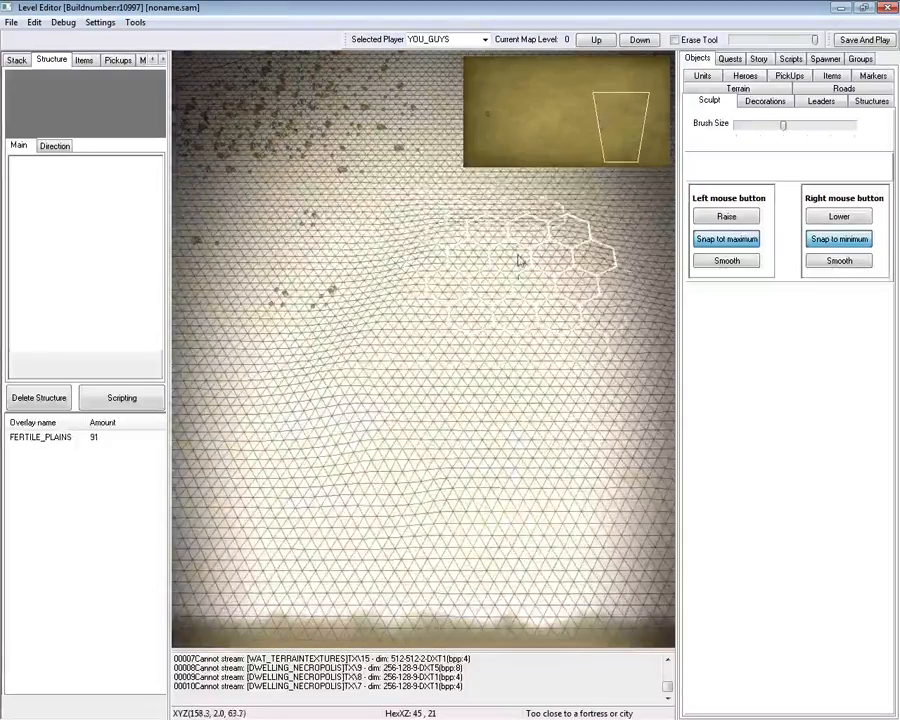
mouse_move(518, 260)
mouse_down()
mouse_move(518, 300)
mouse_move(306, 100)
mouse_move(474, 306)
mouse_up()
mouse_move(372, 207)
mouse_down()
mouse_move(482, 306)
mouse_move(265, 555)
mouse_move(480, 468)
mouse_up()
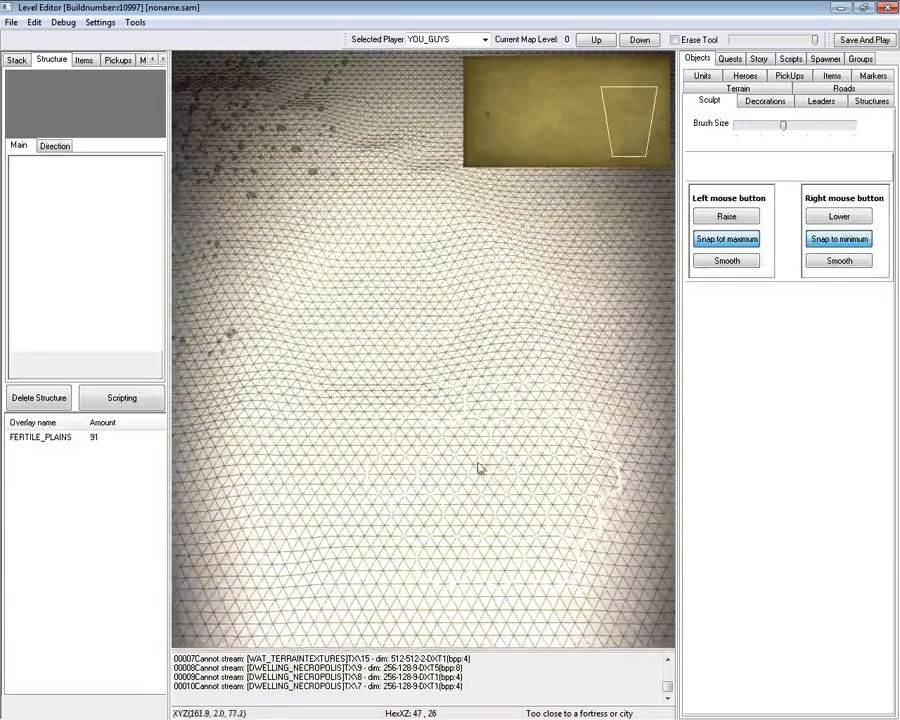
mouse_move(522, 292)
mouse_down()
mouse_move(301, 161)
mouse_move(384, 243)
mouse_move(297, 201)
mouse_move(437, 218)
mouse_move(362, 186)
mouse_move(382, 195)
mouse_up()
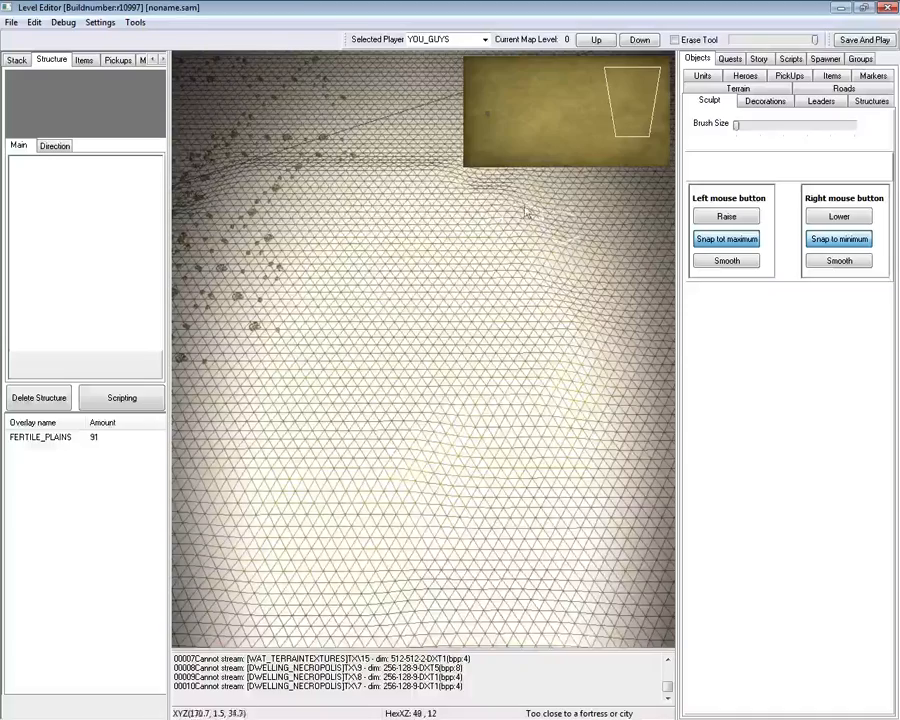
mouse_move(390, 292)
mouse_down()
mouse_move(352, 295)
mouse_move(392, 275)
mouse_move(405, 240)
mouse_up()
Turn off the wireframe display and flatten the sculpted eastern hills with a much larger brush.
click(60, 23)
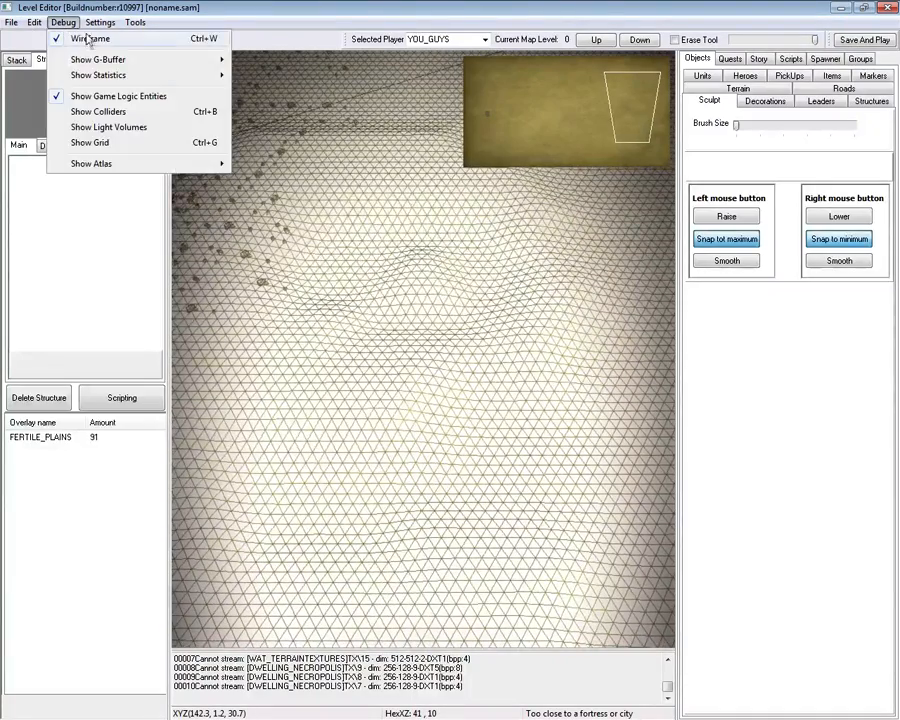
click(56, 34)
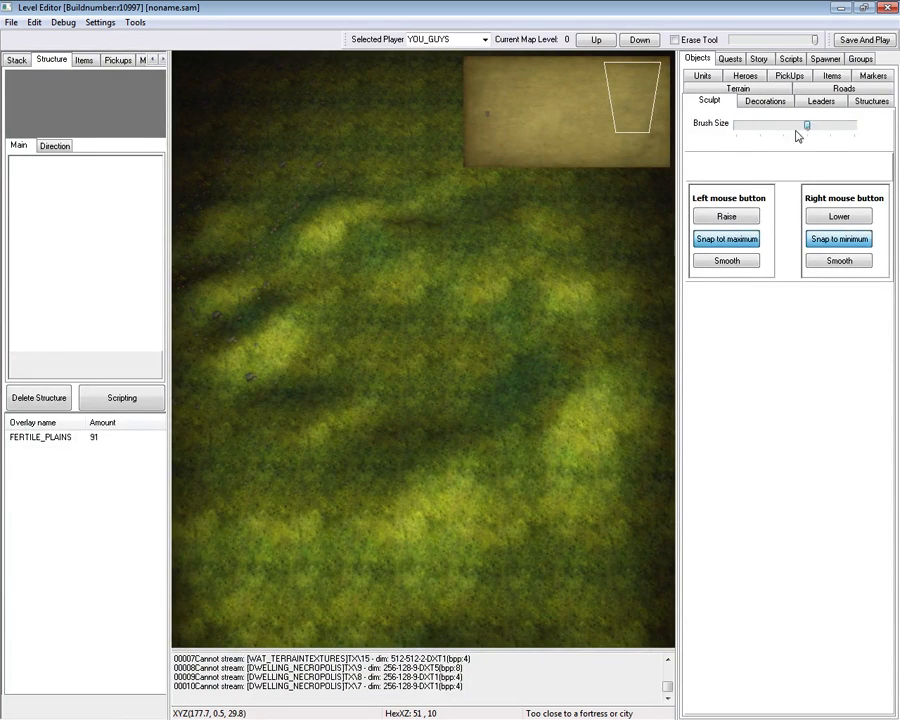
drag(798, 134, 822, 134)
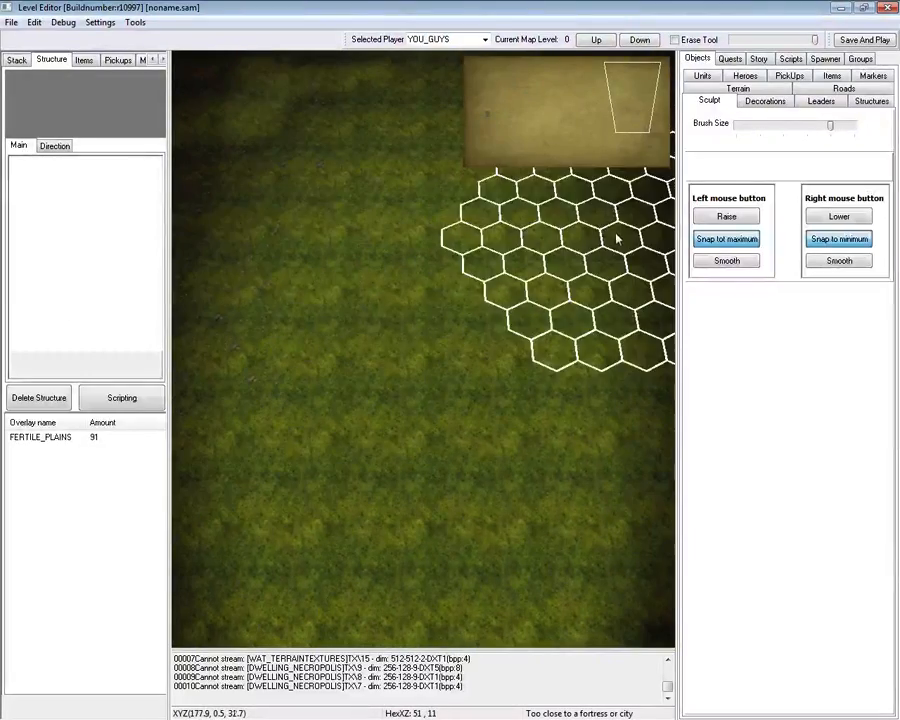
Paint Arctic Fertile Plains 00: Tundra at the map's northern edge and Tropical Fertile Plains 00: Savanna southeast of it.
click(755, 102)
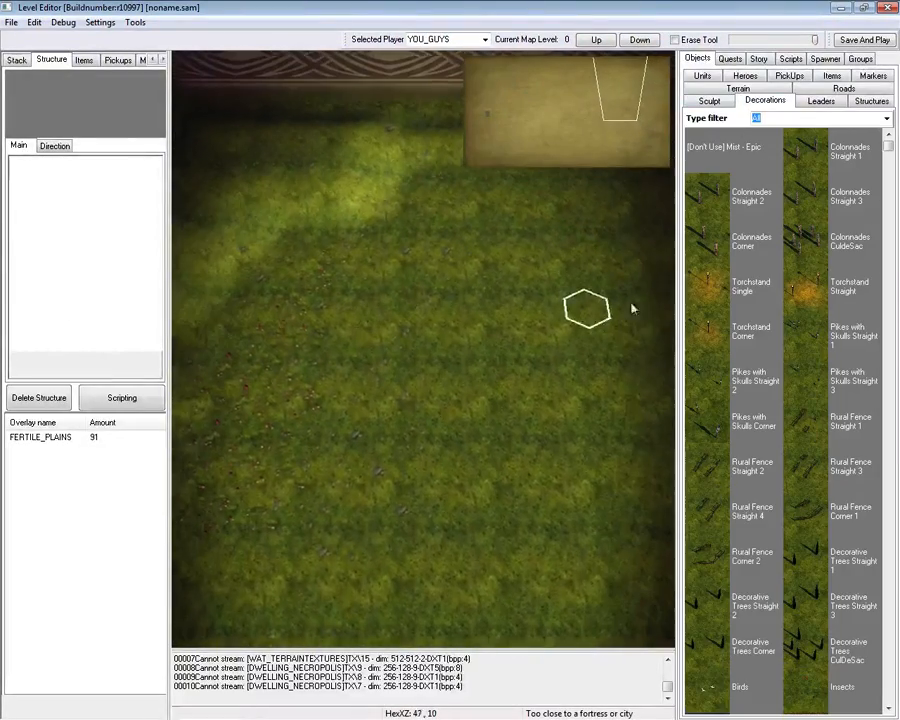
click(748, 90)
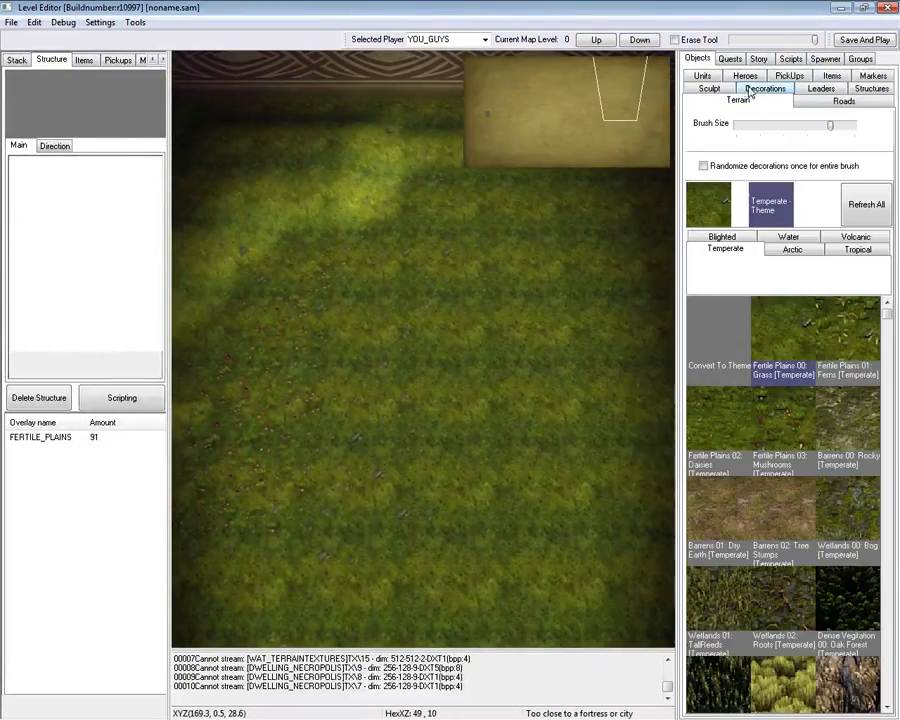
click(793, 249)
drag(352, 204, 298, 182)
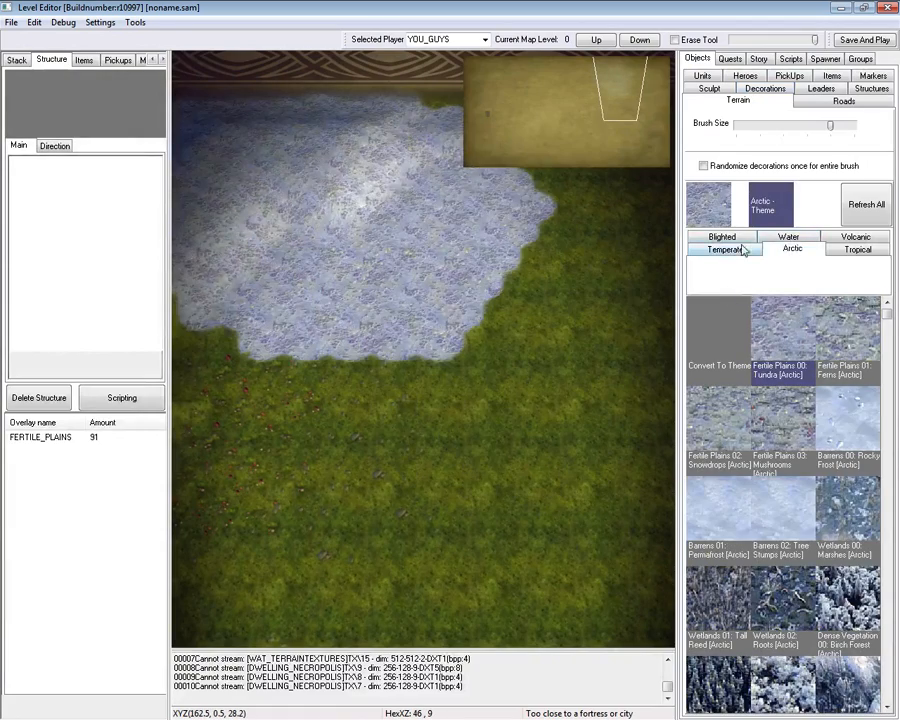
click(858, 249)
drag(470, 300, 619, 408)
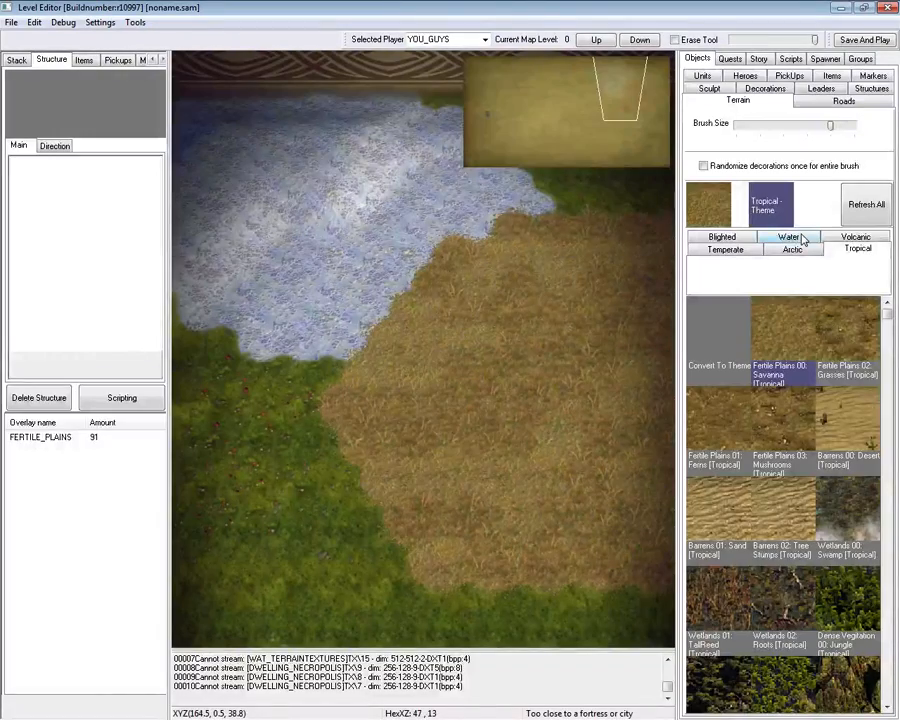
Paint Volcanic Fertile Plains 00: Corrupted Lands southwest of the savanna and the Blighted version south of it.
click(851, 238)
drag(321, 432, 450, 360)
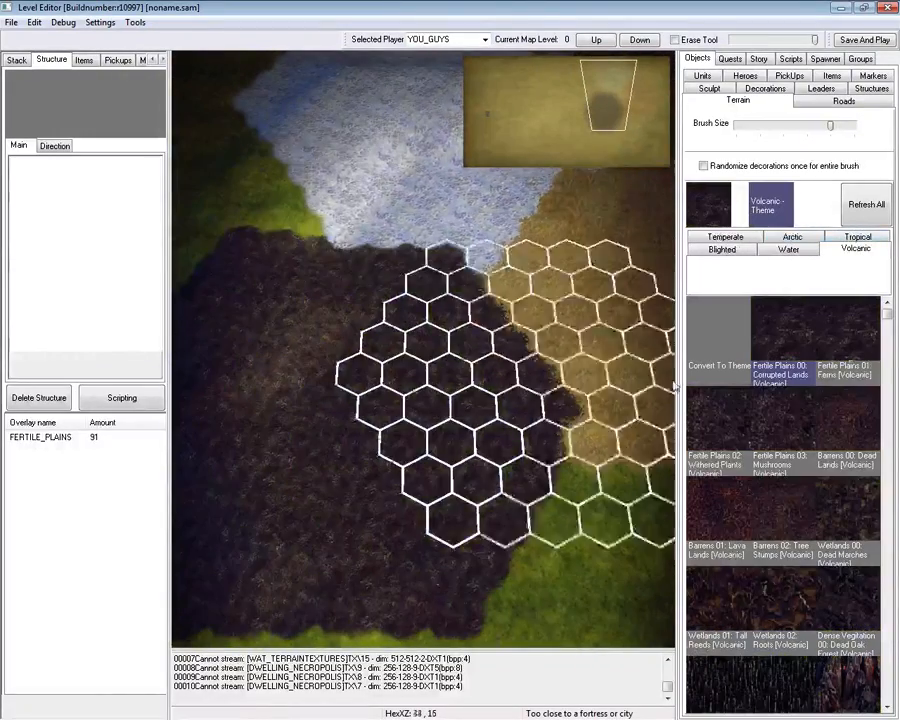
click(721, 250)
mouse_move(602, 341)
mouse_down()
mouse_move(540, 530)
mouse_move(518, 493)
mouse_up()
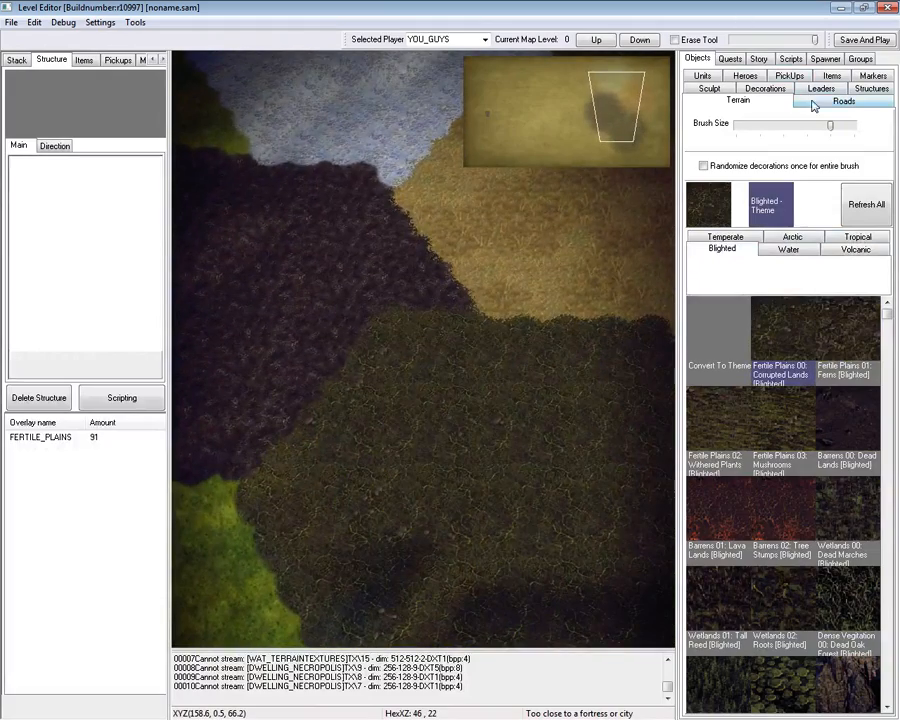
Open the decorations list and resize the properties panel so that all its categories fit.
click(765, 88)
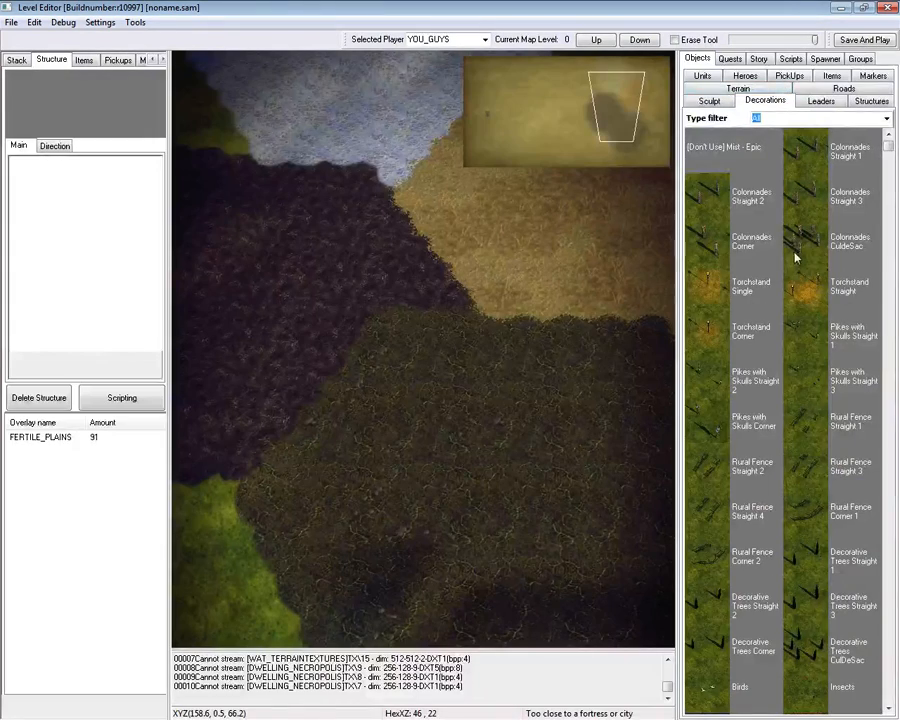
drag(138, 328, 44, 330)
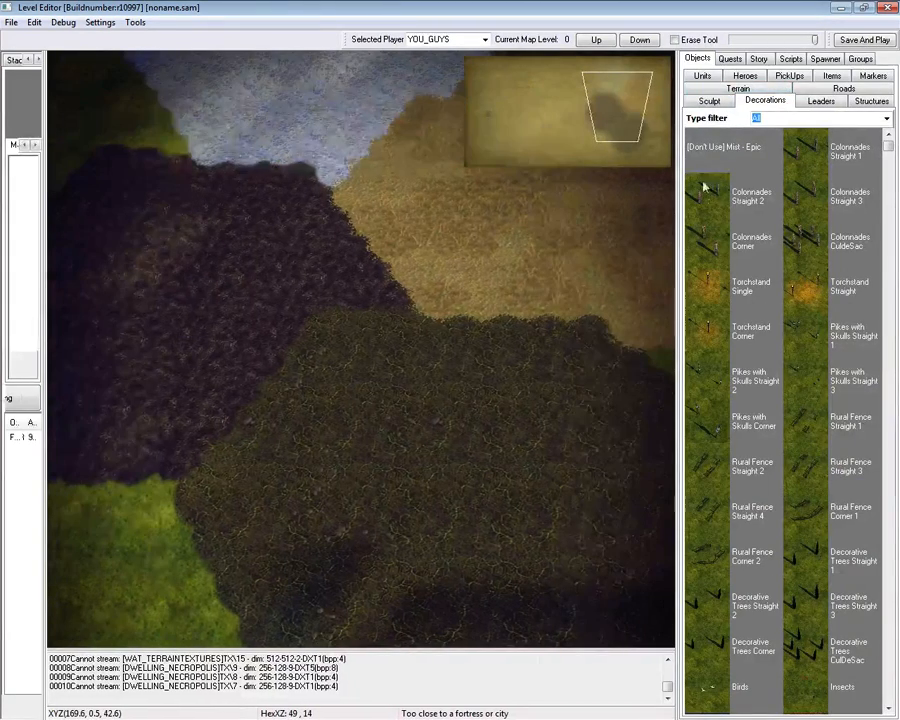
drag(42, 236, 207, 265)
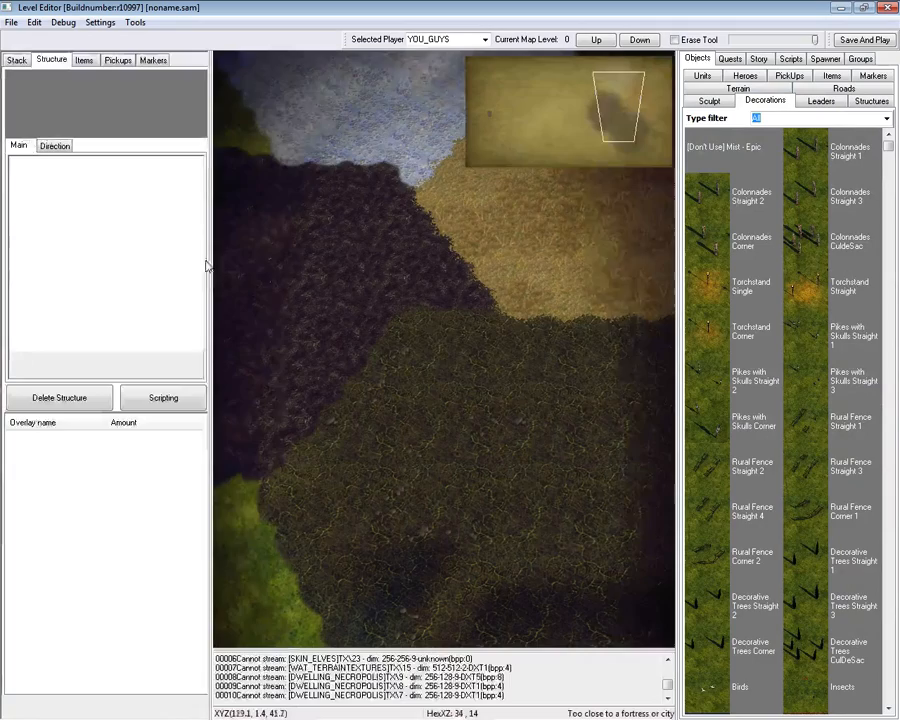
Place a Rural Fence Straight 1 decoration on the grass between the arctic tundra and the volcanic ground.
click(807, 548)
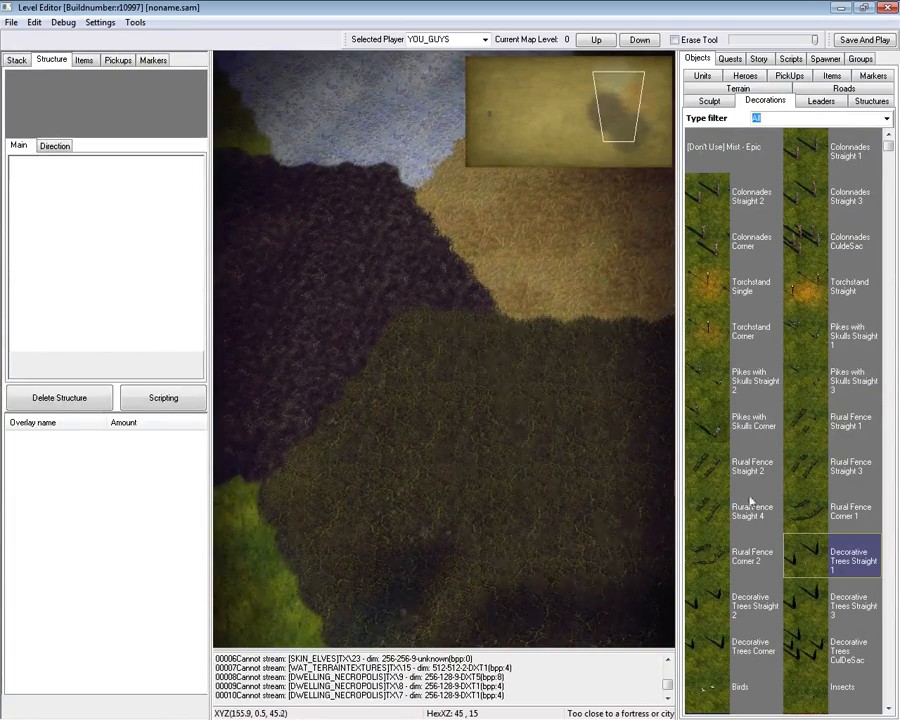
key(Up)
key(Left)
key(Up)
key(Up)
key(Up)
key(Up)
key(Left)
key(Left)
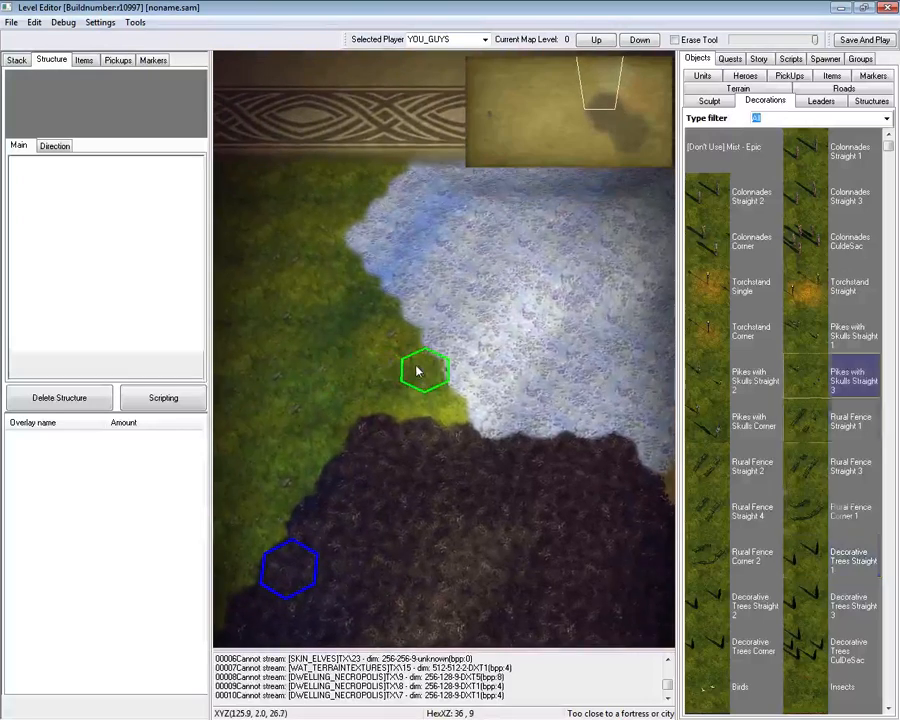
key(Down)
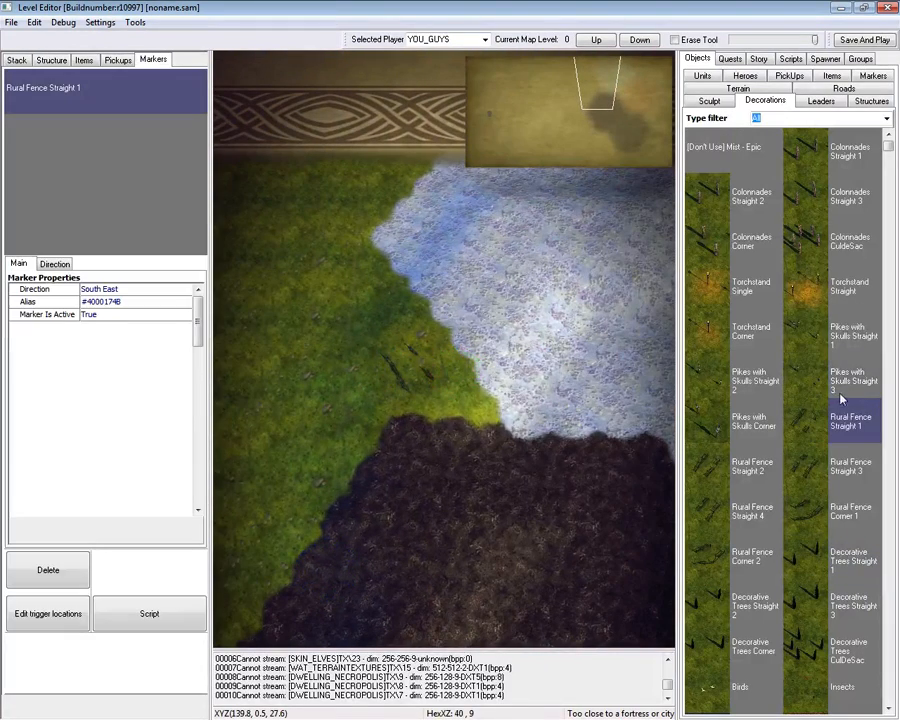
Place Decorative Trees Straight 1 beside the rural fence, on the arctic tundra and on the grass along the tundra's edge.
click(807, 556)
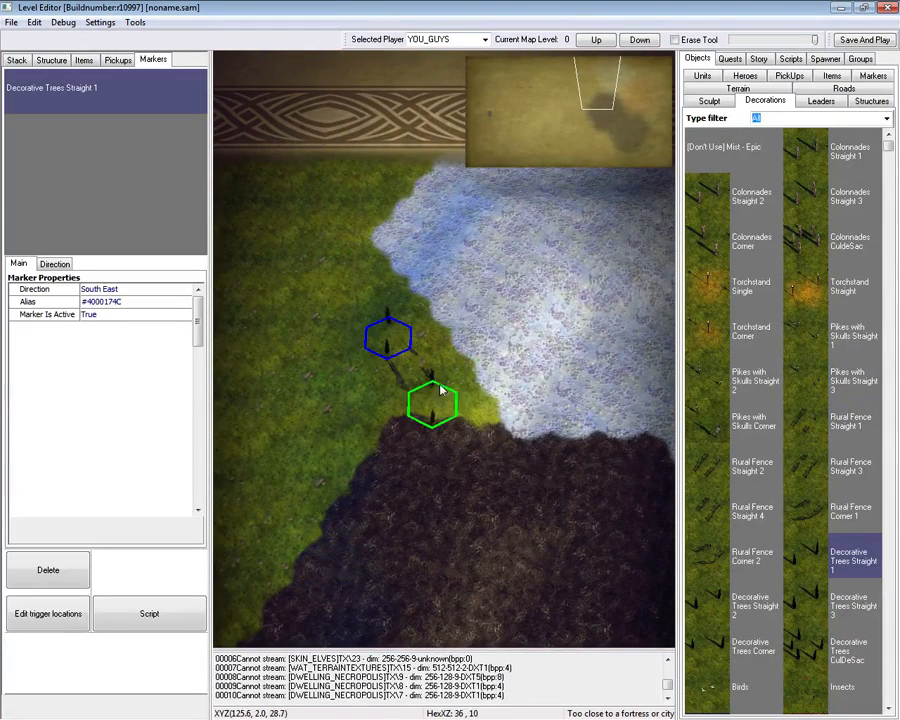
scroll(440, 390, up, 5)
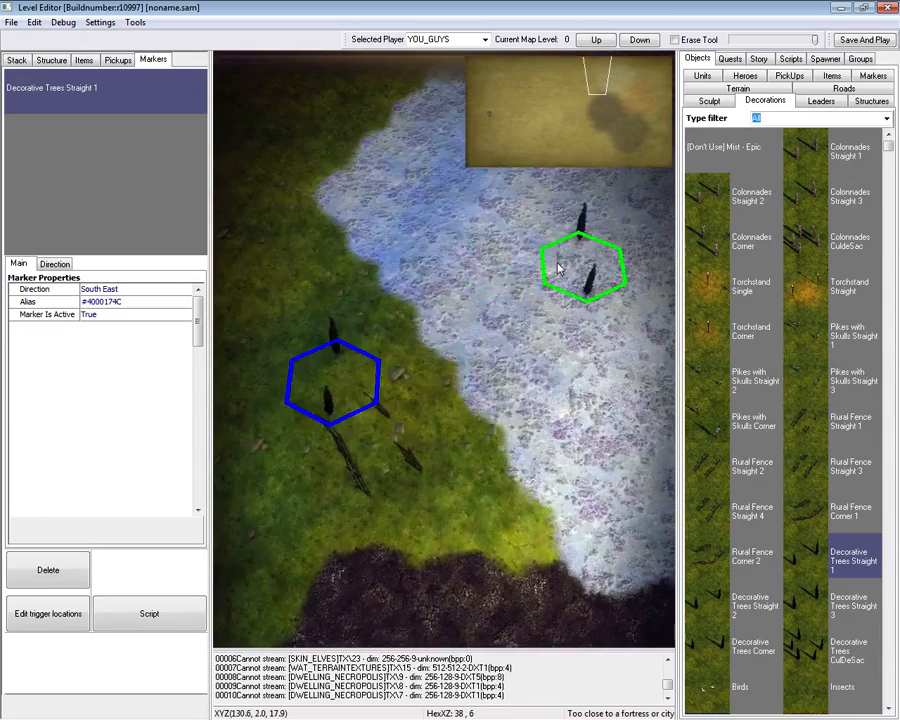
click(558, 268)
scroll(540, 310, up, 3)
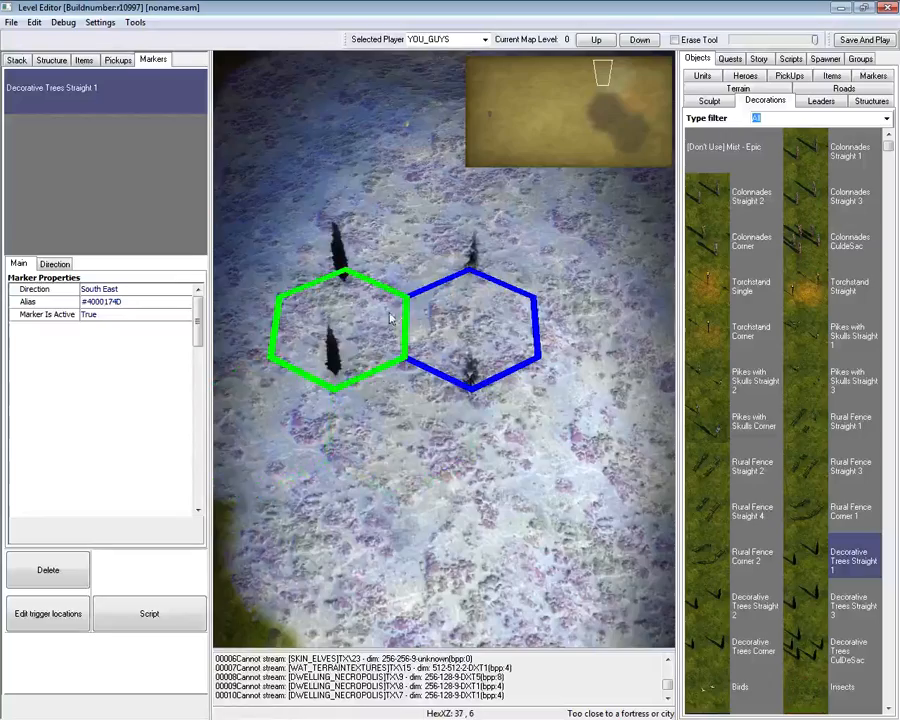
key(Left)
key(Down)
key(Right)
key(Up)
key(Right)
key(Up)
click(362, 330)
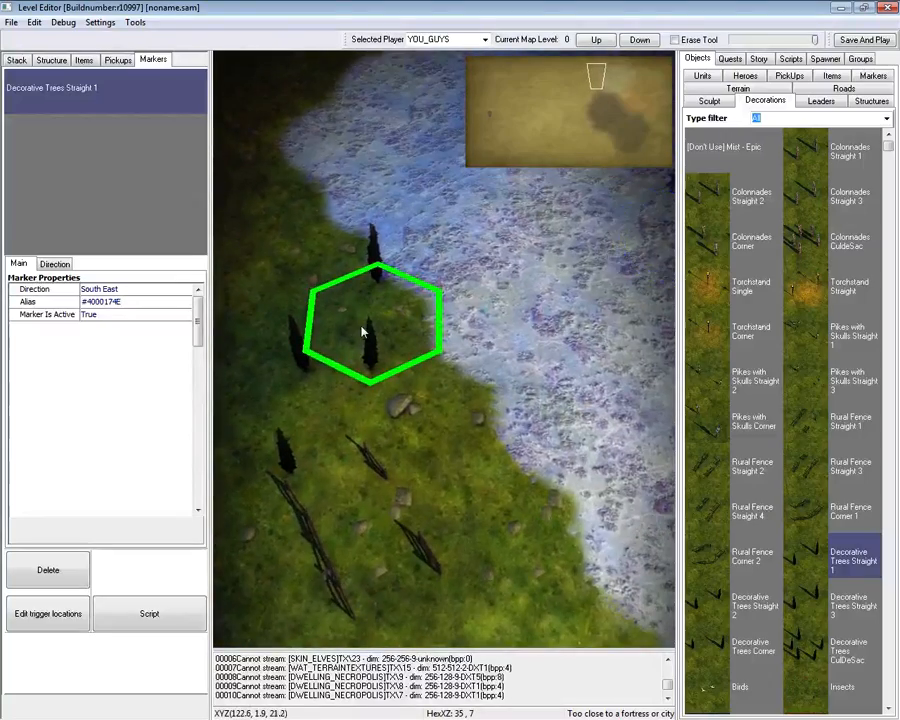
key(Right)
key(Up)
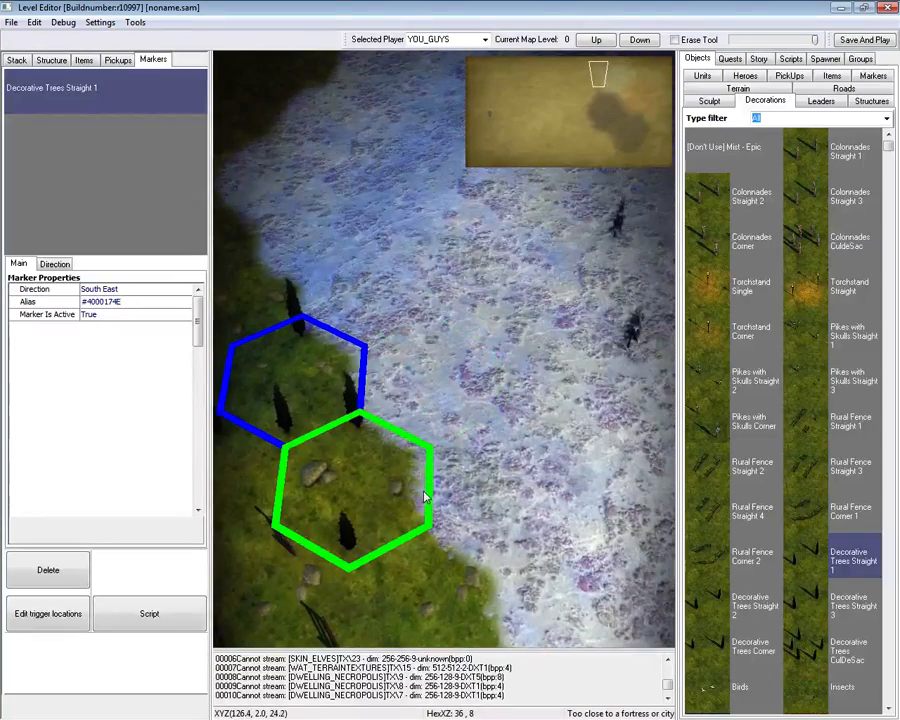
Place Decorative Trees Straight 1 decorations on the dark volcanic ground south of the arctic tundra.
key(Down)
key(Right)
click(412, 396)
key(Right)
key(Left)
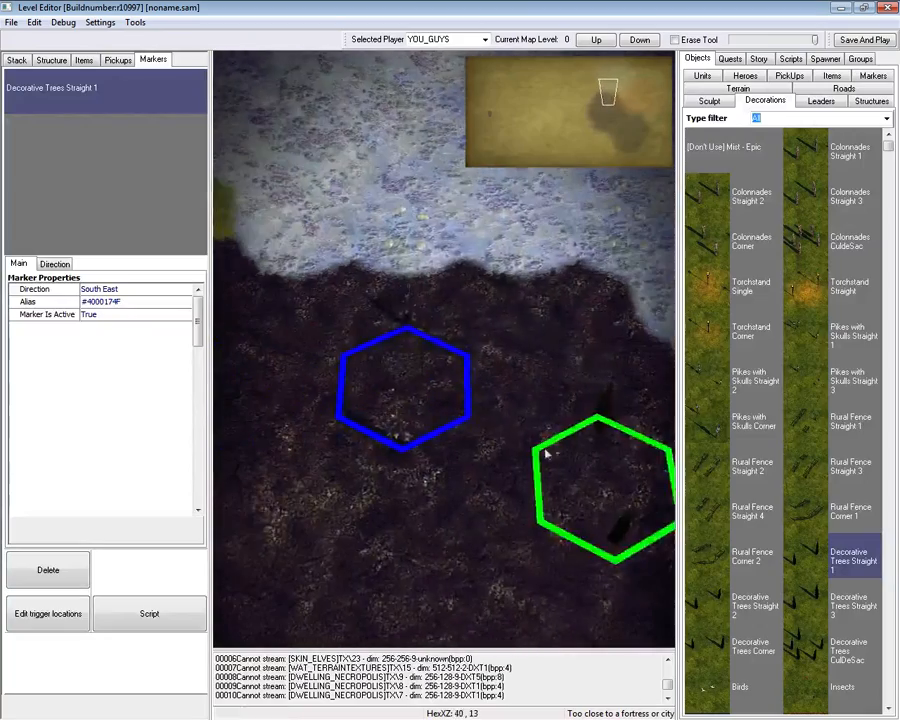
click(531, 432)
key(Up)
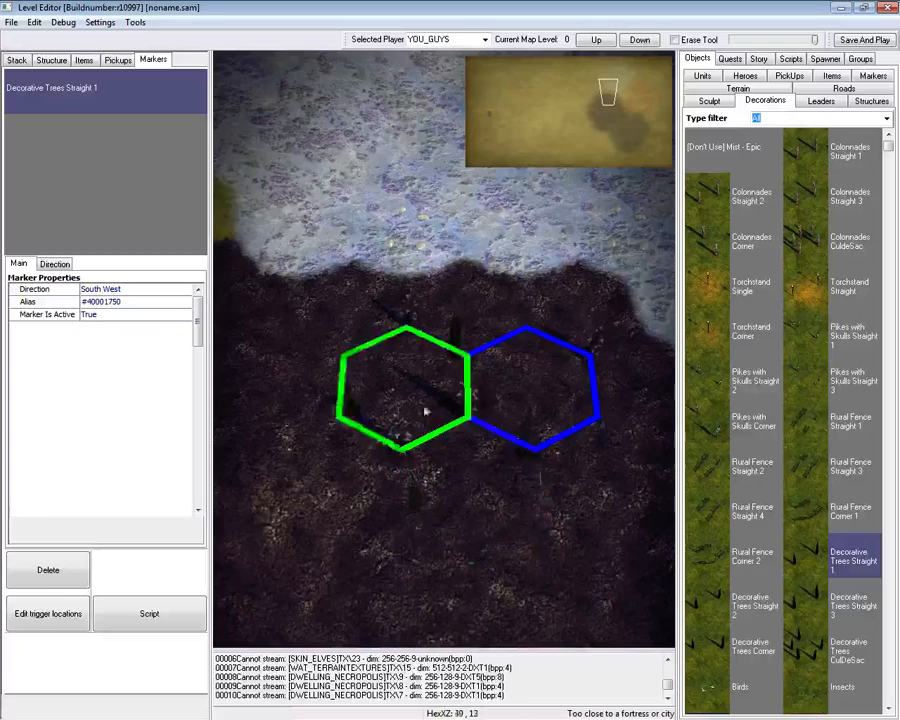
key(Down)
key(Right)
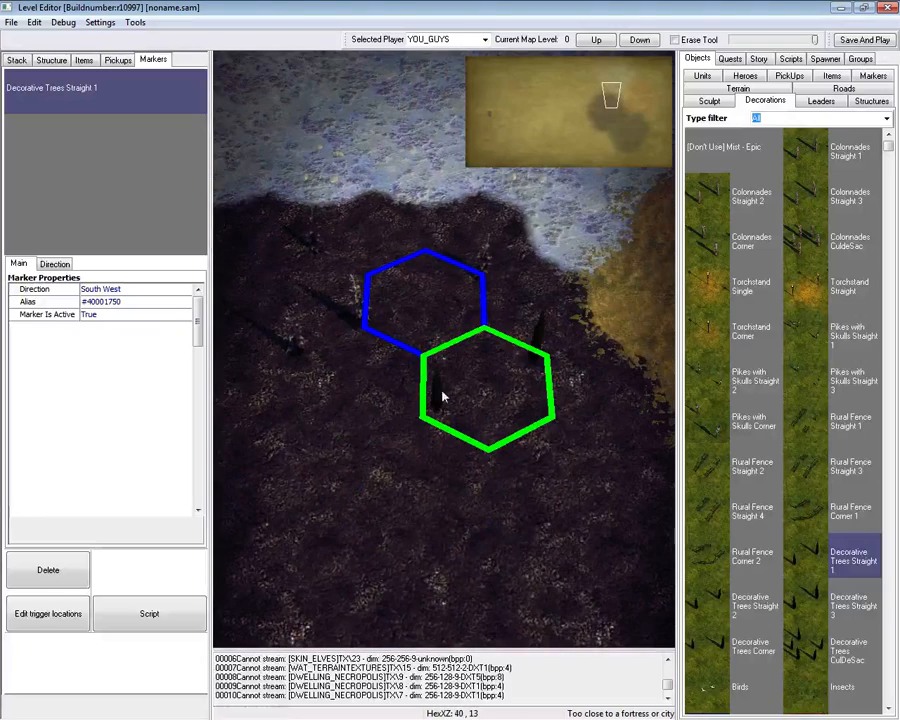
Add another Decorative Trees Straight 1 on the volcanic ground near the savanna and set the marker's direction to south-west.
key(Escape)
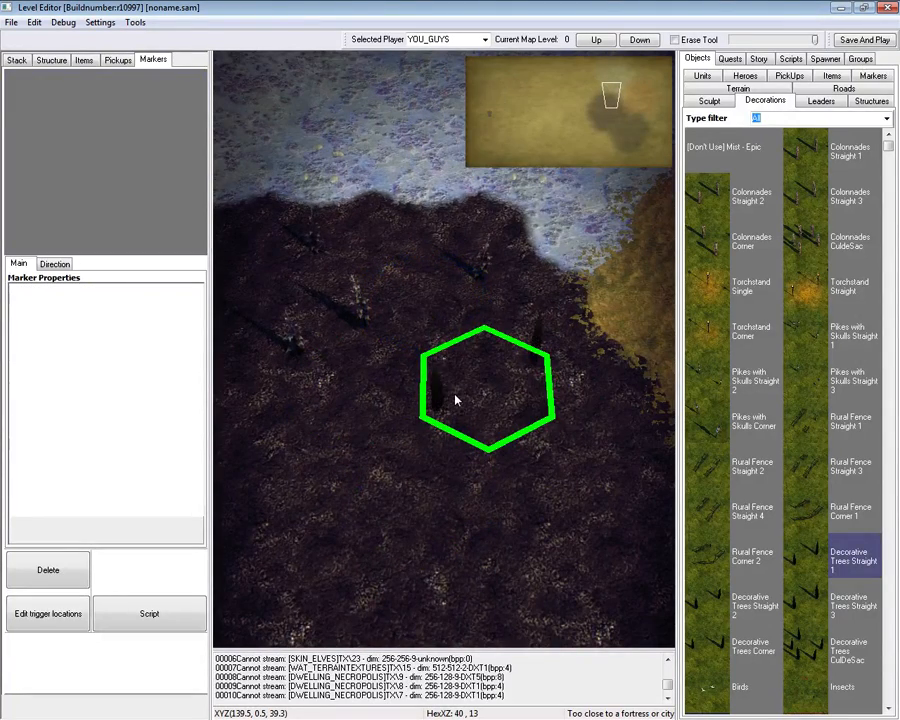
click(456, 399)
key(Right)
click(55, 264)
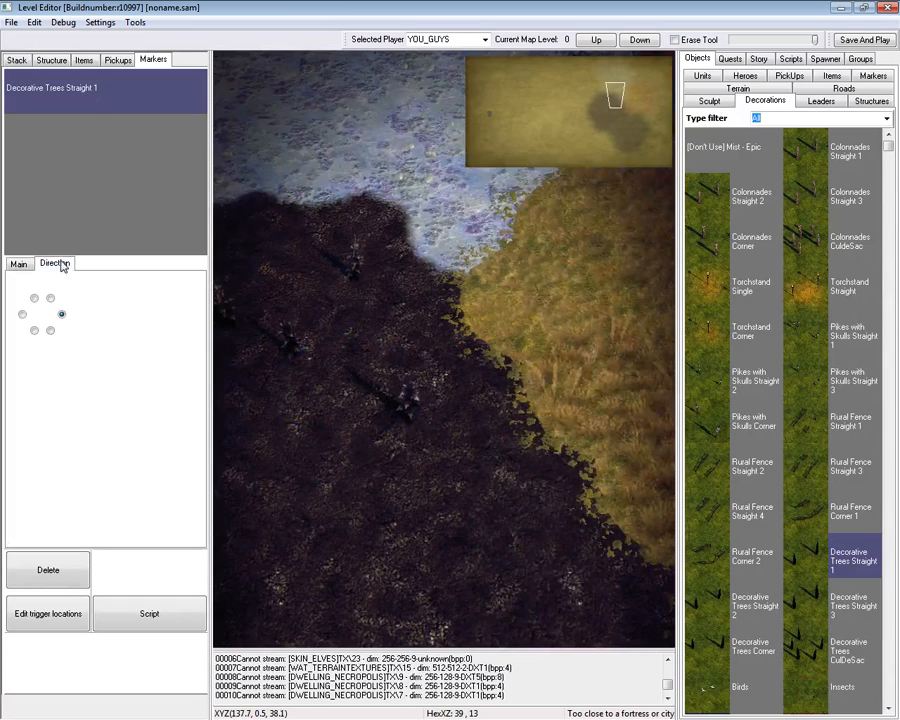
key(Left)
click(34, 330)
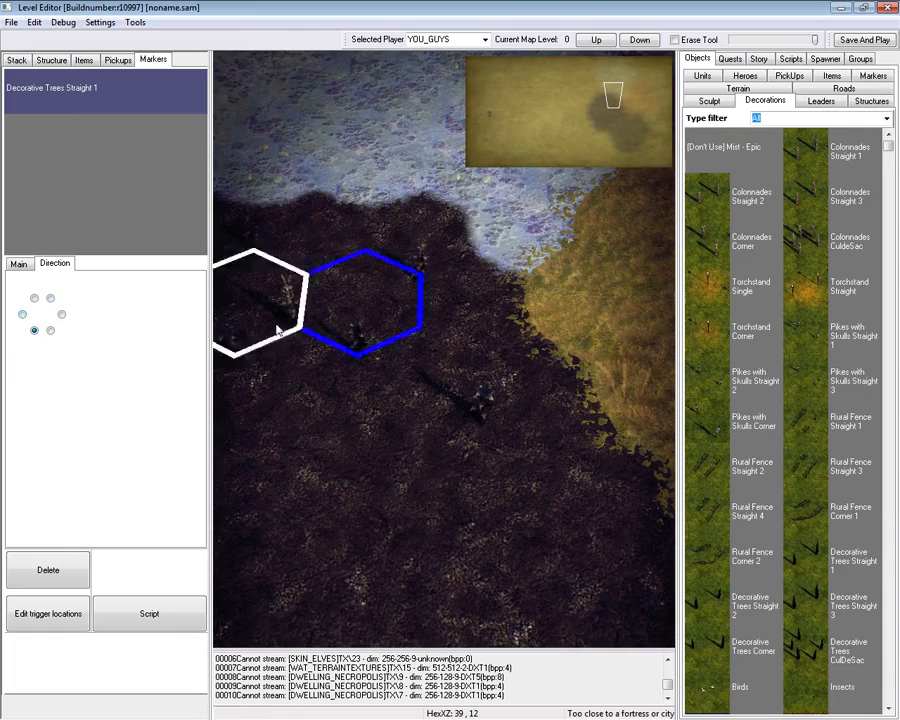
Place Decorative Trees CulDeSac decorations on the savanna and on the adjoining edge of the tundra.
key(Right)
click(810, 655)
key(Up)
key(Right)
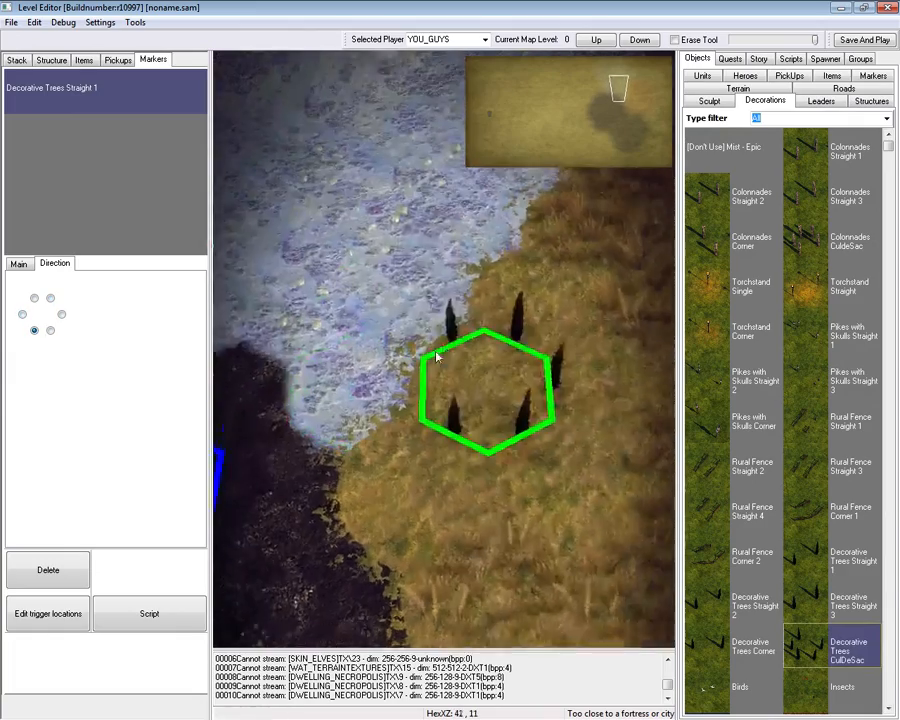
click(508, 456)
key(Down)
key(Right)
click(366, 271)
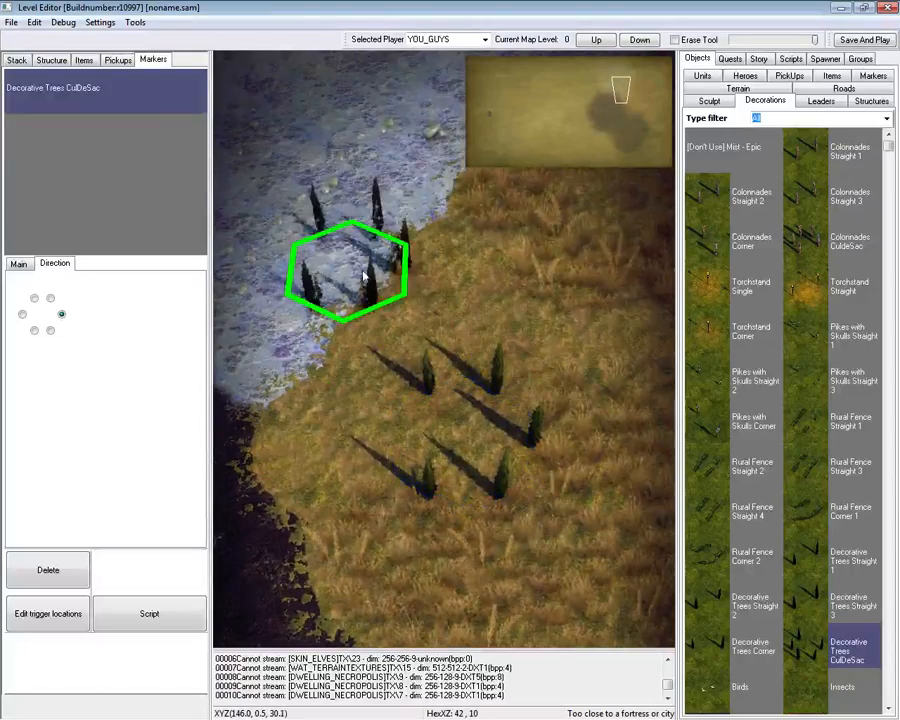
Scatter more Decorative Trees CulDeSac groups across the border between the tundra and the savanna.
click(577, 269)
click(298, 207)
click(413, 195)
click(405, 335)
click(285, 343)
click(370, 128)
click(594, 282)
key(Up)
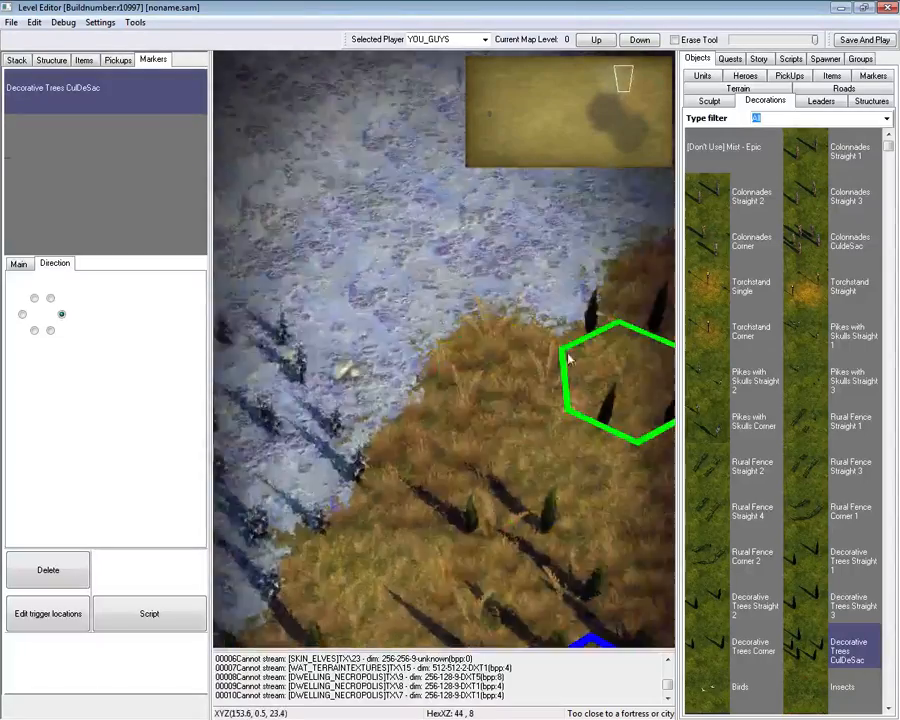
Paint Temperate Dense Vegitation 00: Oak Forest over the tundra and savanna and Dense Vegitation 02: Willow Forest east of it.
click(730, 92)
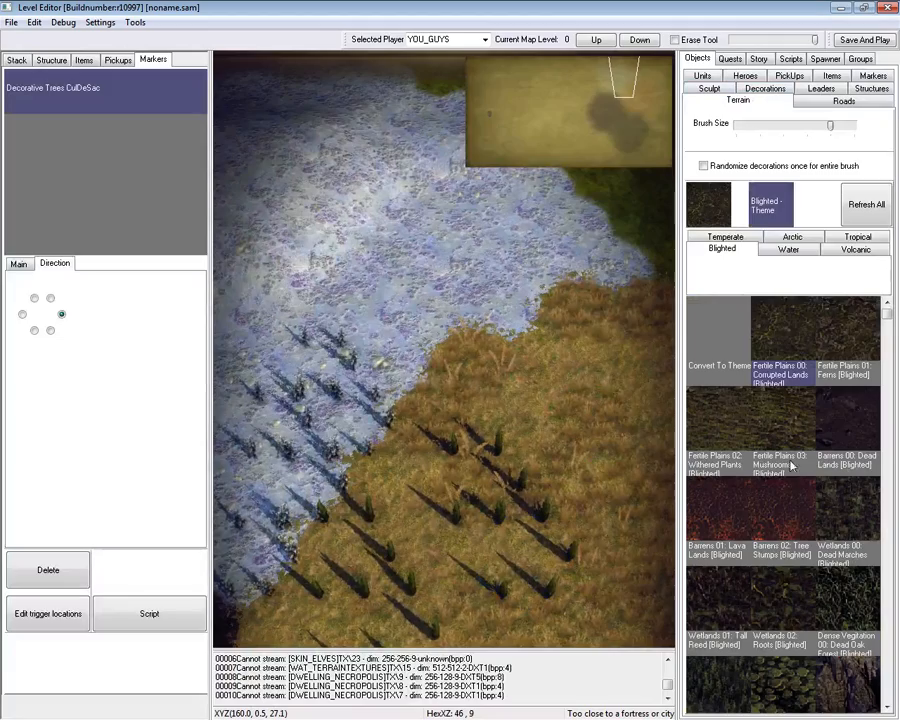
click(726, 239)
click(848, 600)
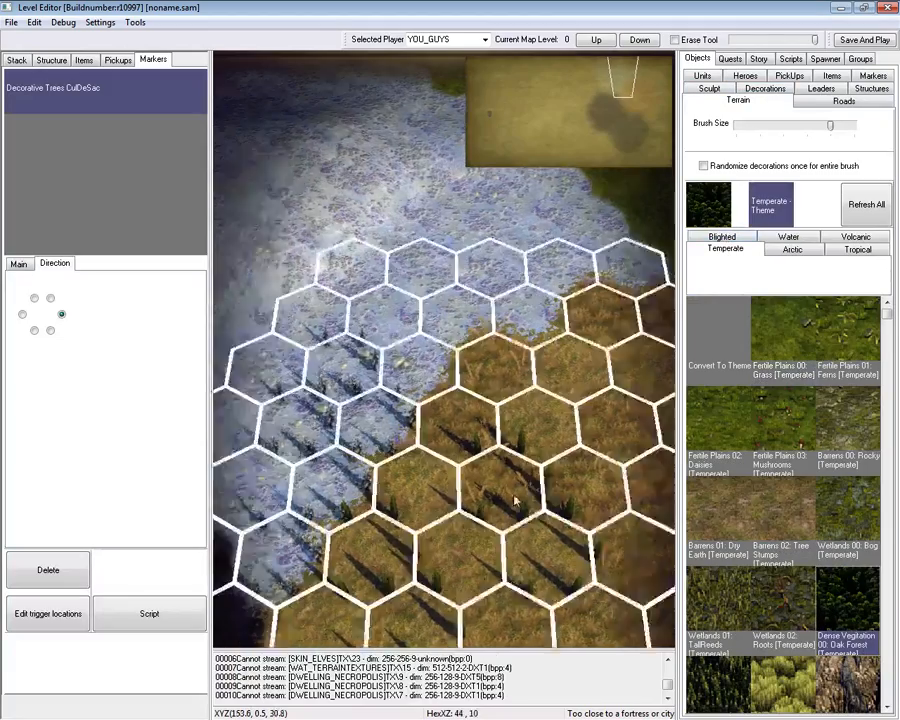
click(492, 498)
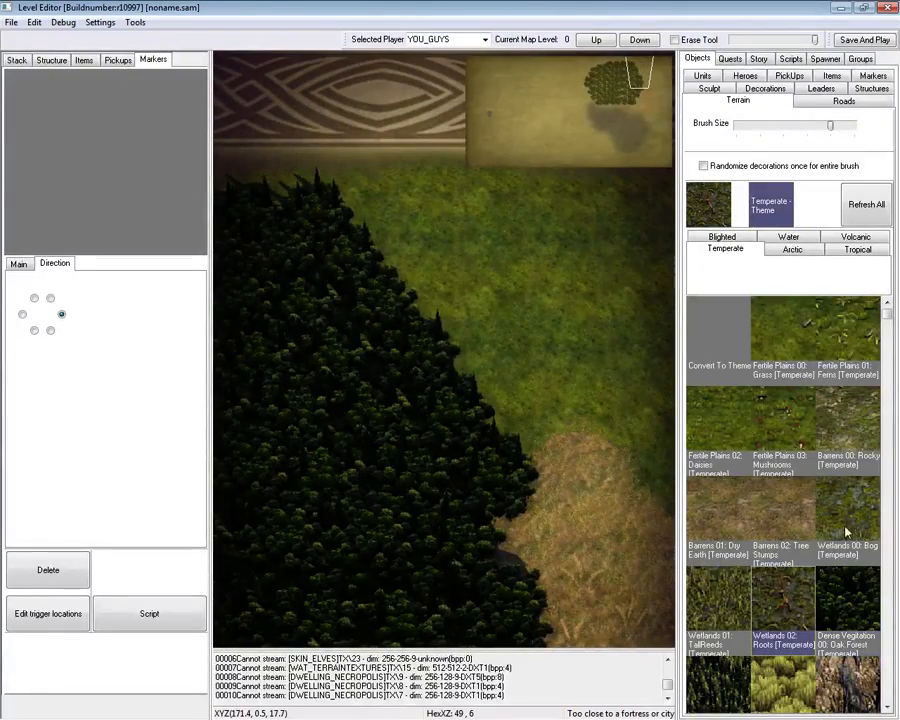
scroll(846, 533, down, 3)
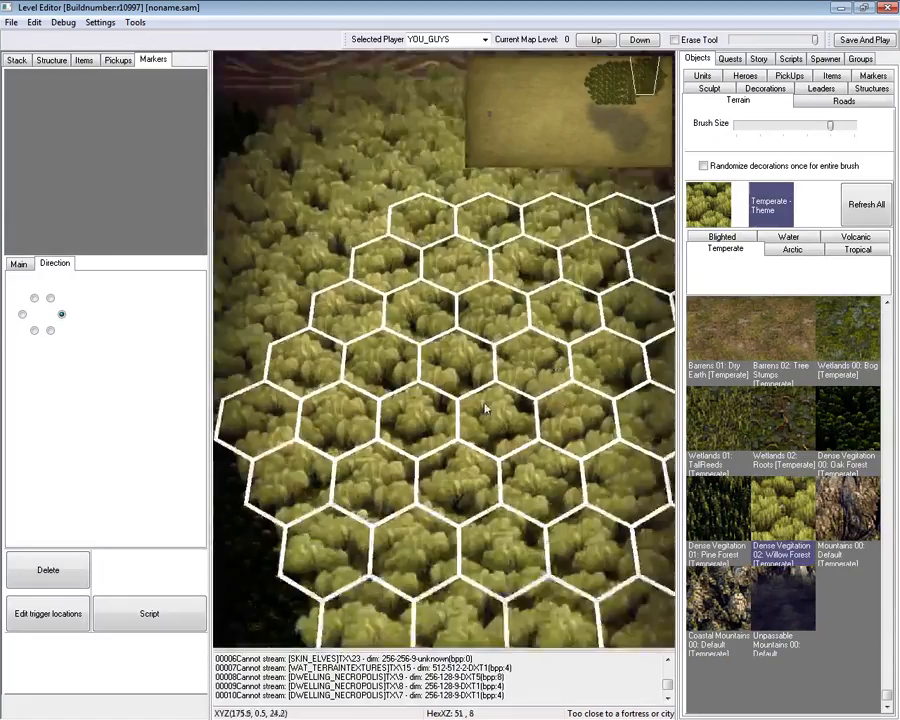
scroll(414, 345, down, 3)
Place Decorative Trees CulDeSac groups on the savanna and grass around the southern and eastern edges of the willow forest.
click(778, 88)
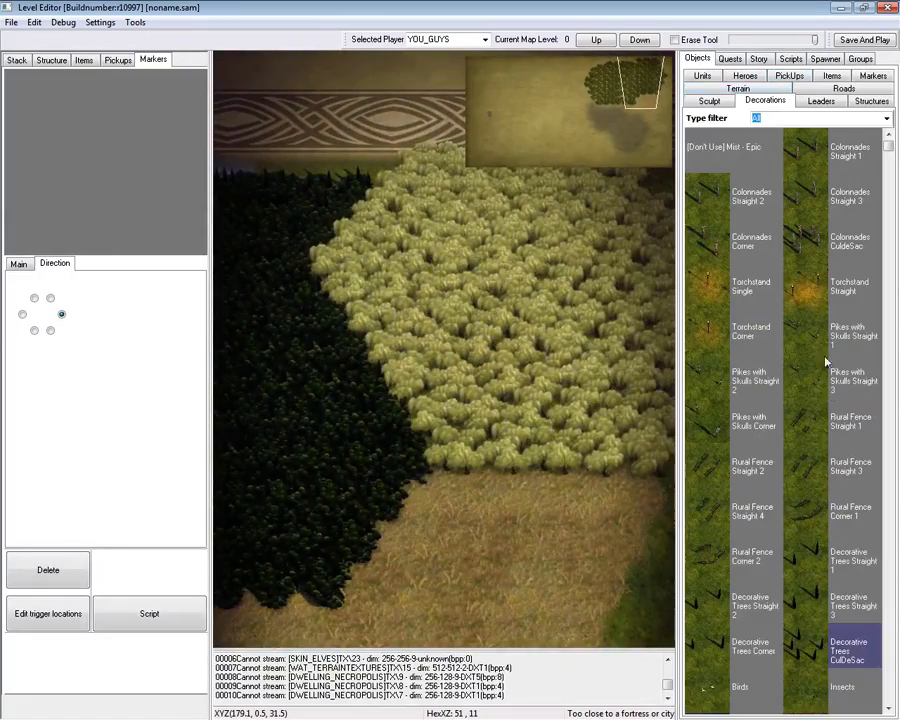
click(479, 446)
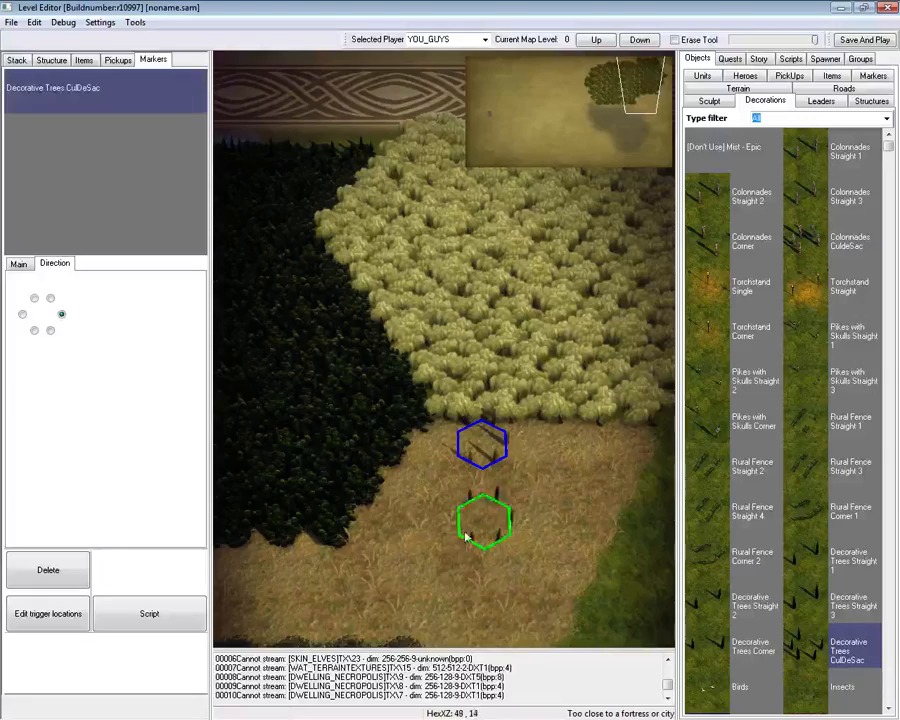
click(605, 511)
click(632, 438)
click(622, 377)
click(652, 320)
click(542, 214)
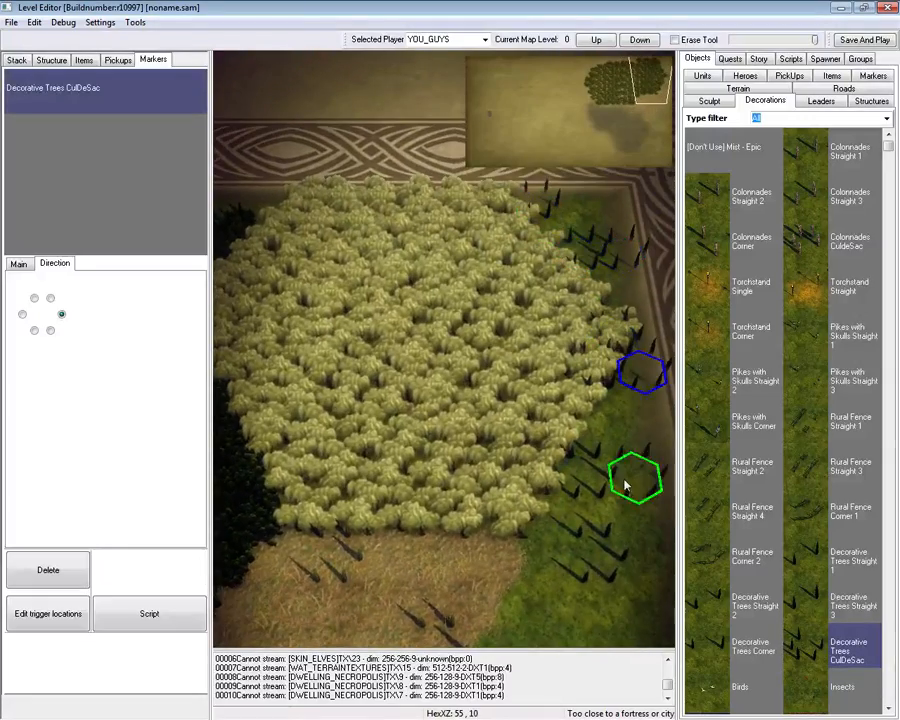
click(626, 485)
Place Decorative Trees Straight 3 on the grass strip east of the willow forest and inside the forest itself.
click(850, 605)
click(522, 427)
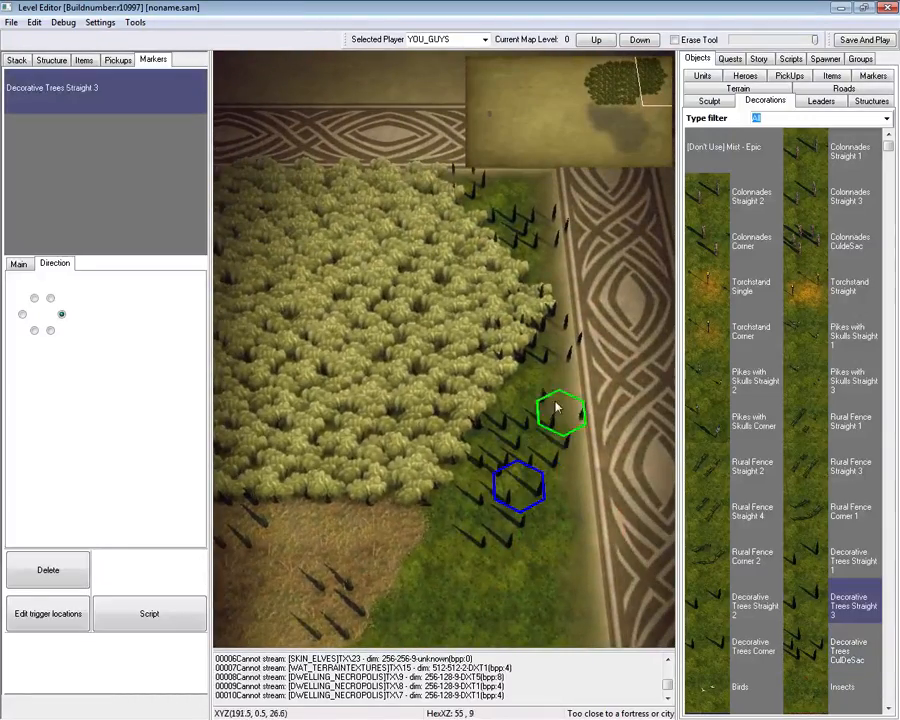
click(540, 446)
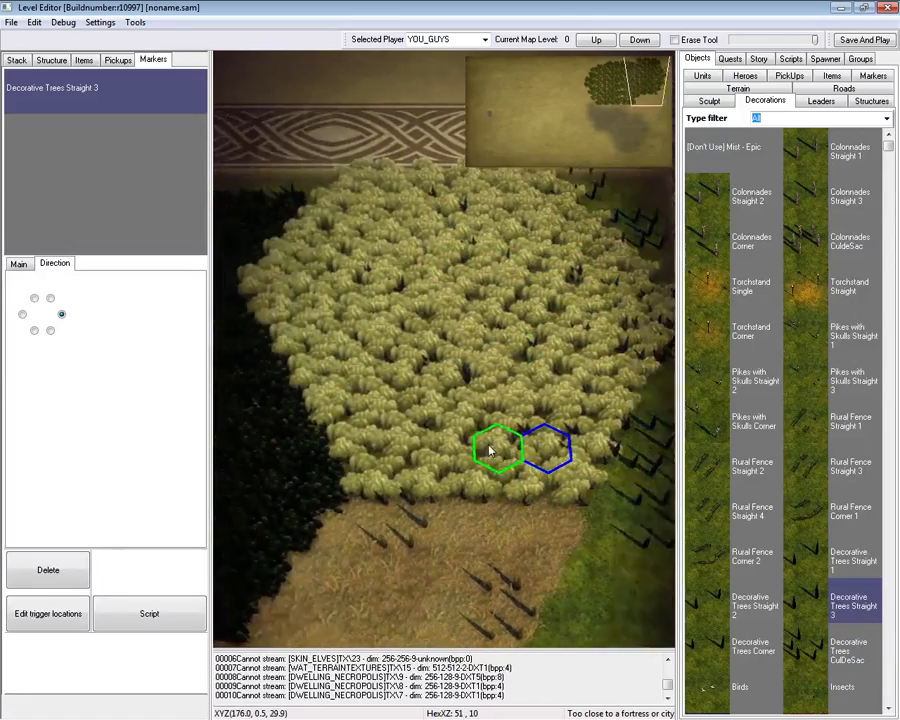
scroll(498, 440, up, 3)
key(Left)
click(440, 318)
click(436, 435)
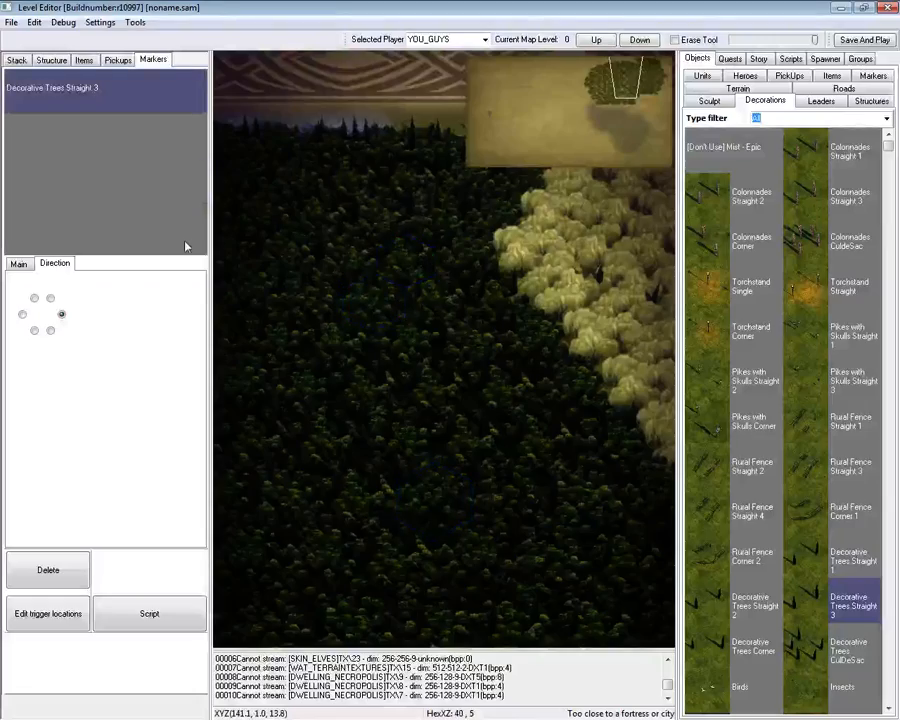
Place Decorative Trees Straight 3 decorations in the southwestern part of the dark oak forest.
key(Left)
key(Left)
key(Left)
key(Down)
click(369, 402)
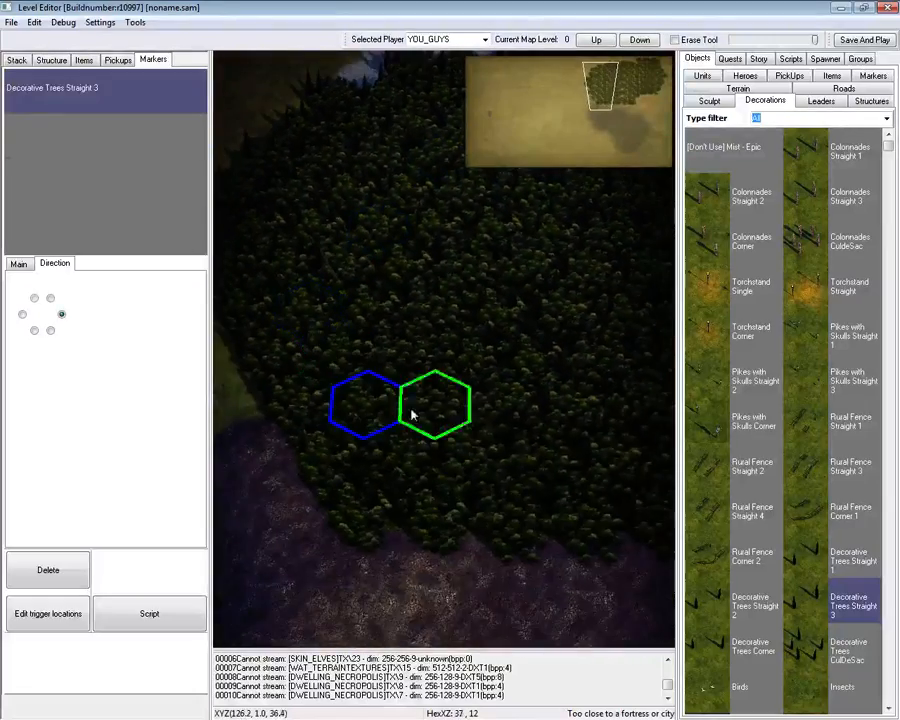
click(534, 457)
key(Left)
key(Up)
click(421, 392)
click(456, 345)
key(Right)
scroll(508, 448, up, 5)
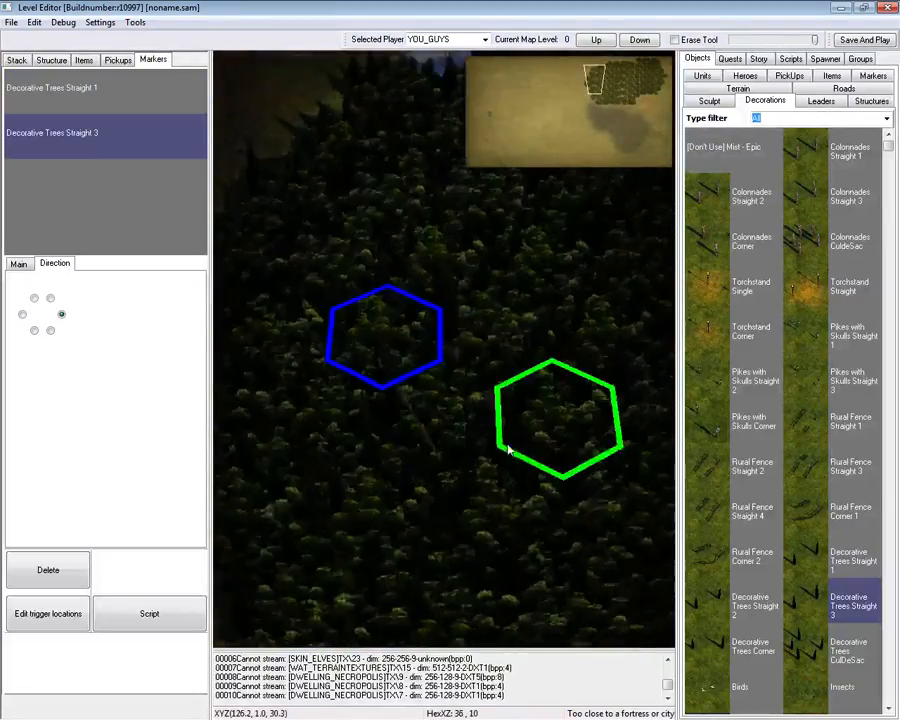
Add more Decorative Trees Straight 3 in the oak forest just north of the buried rural fence.
key(Down)
key(Up)
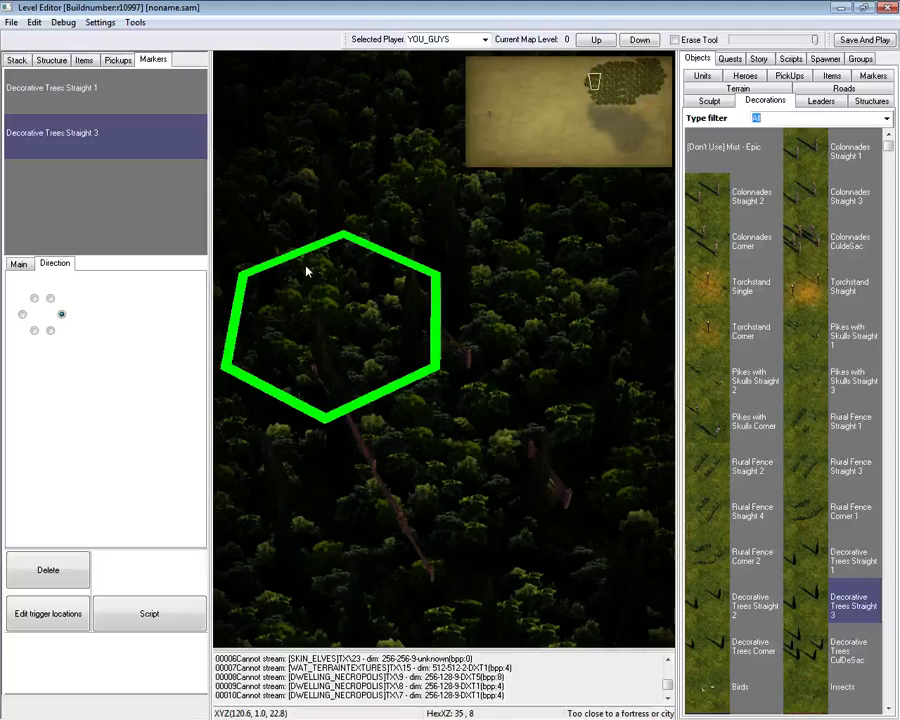
click(267, 243)
click(330, 115)
scroll(474, 356, down, 5)
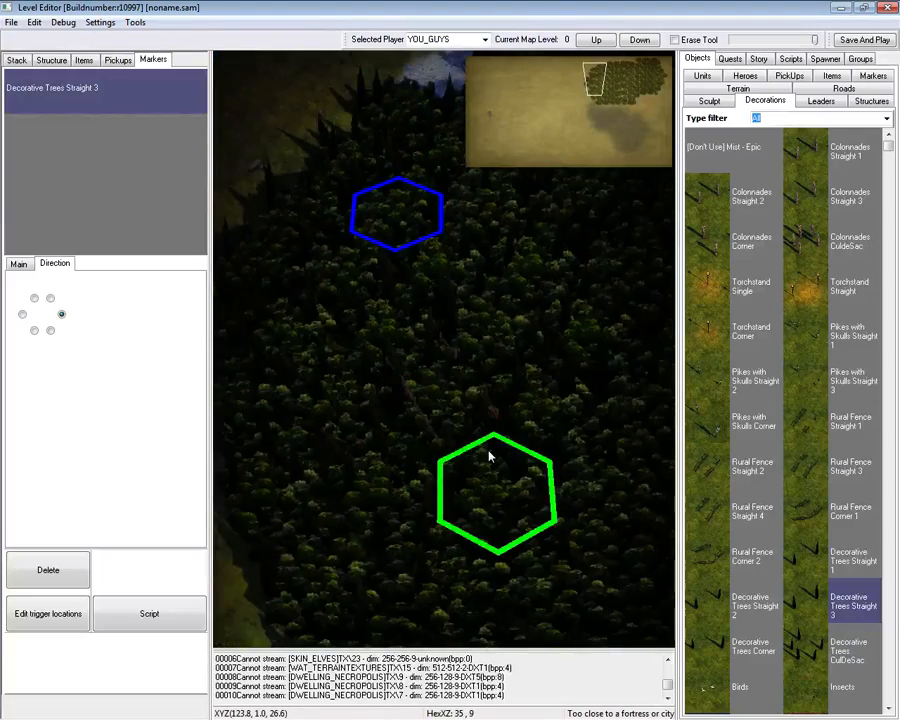
Place a Colonnades CuldeSac decoration in the map's northwest corner, rotated to face south-east.
click(820, 156)
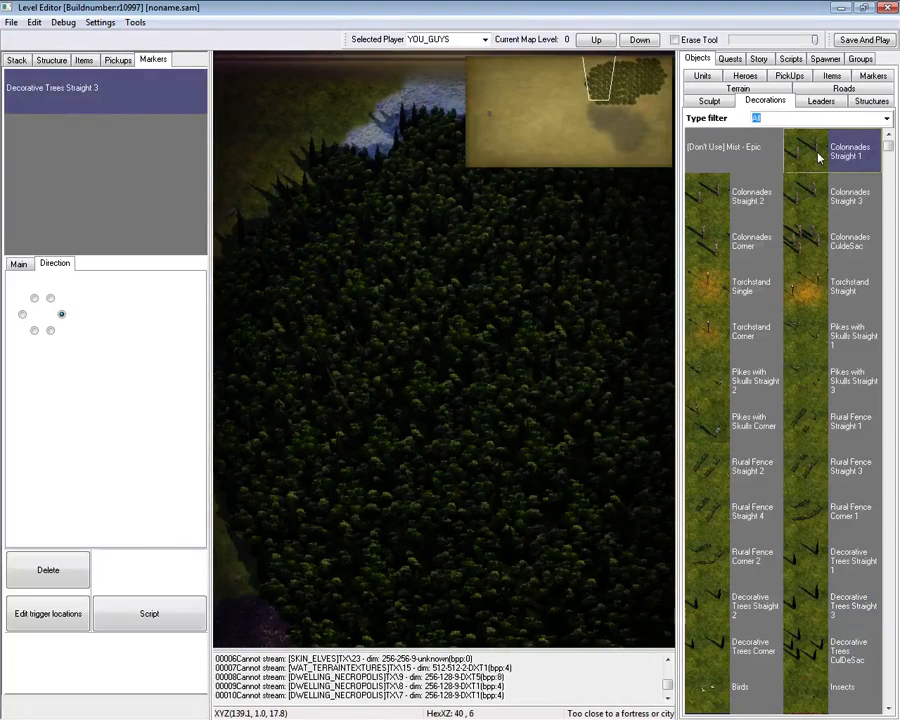
click(790, 252)
scroll(440, 420, up, 5)
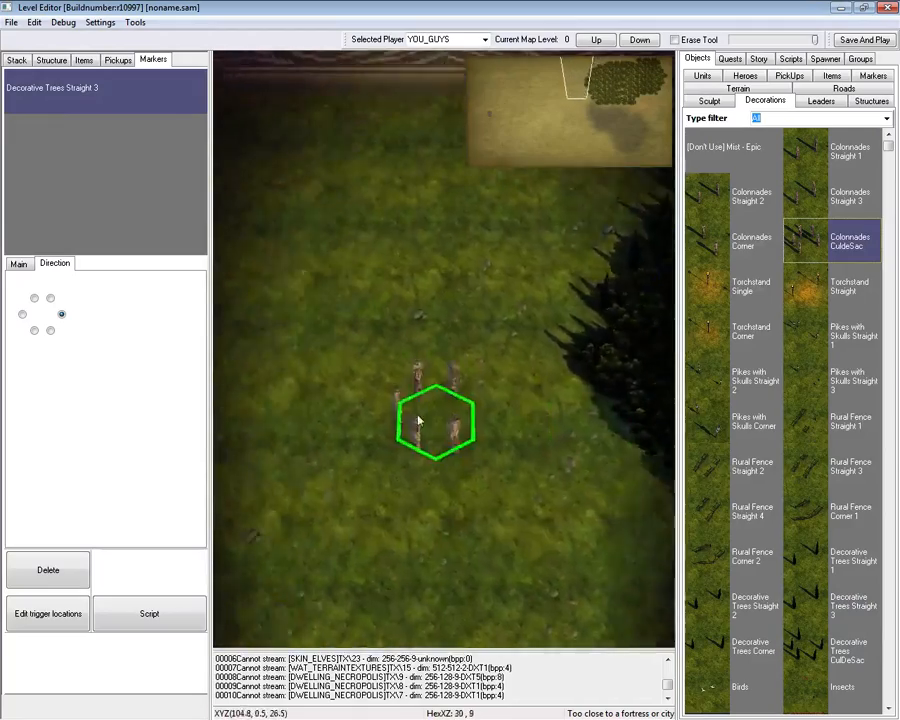
key(Left)
click(392, 357)
key(Left)
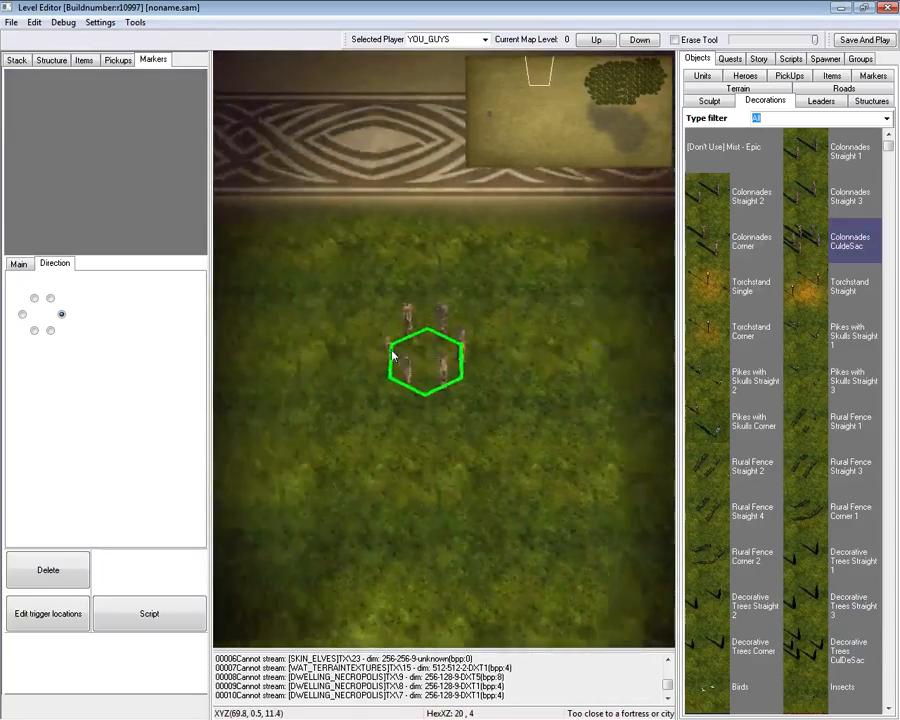
key(Left)
click(472, 64)
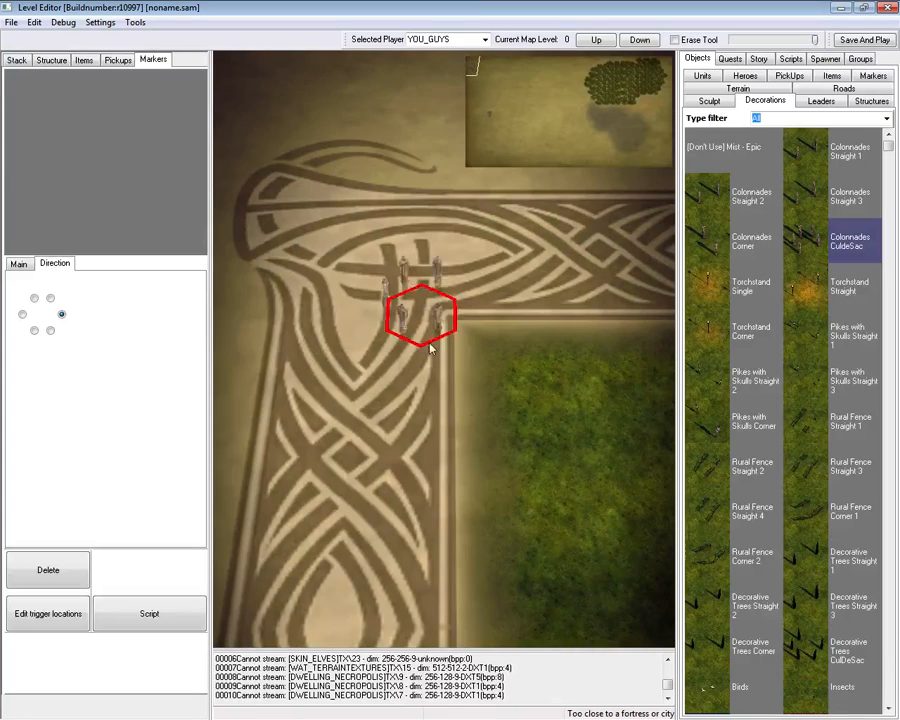
key(Right)
key(space)
click(395, 390)
right_click(466, 407)
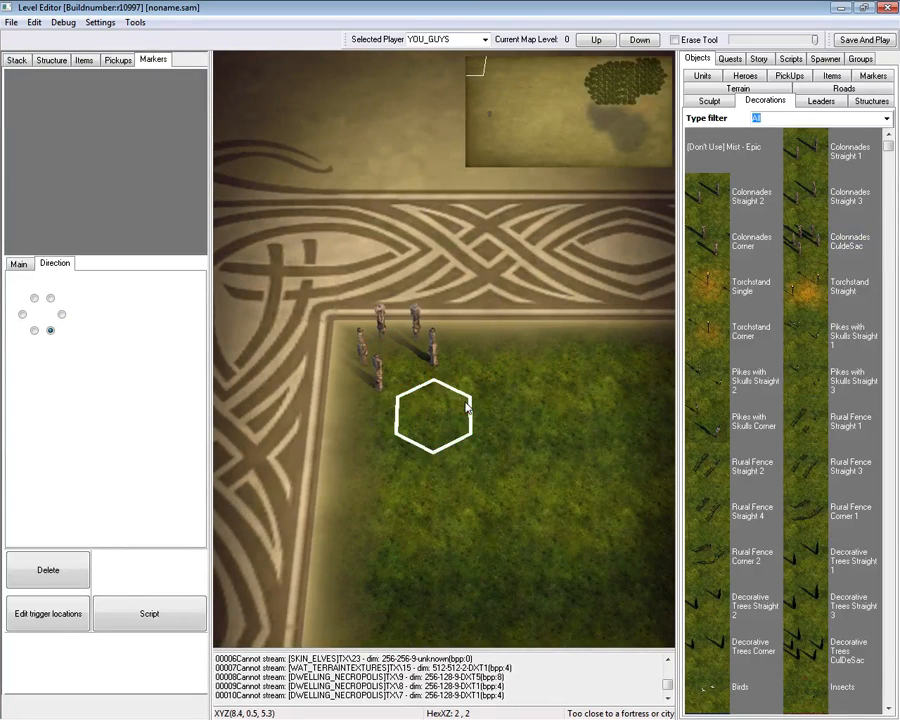
Open the terrain sculpting options.
click(838, 95)
click(755, 103)
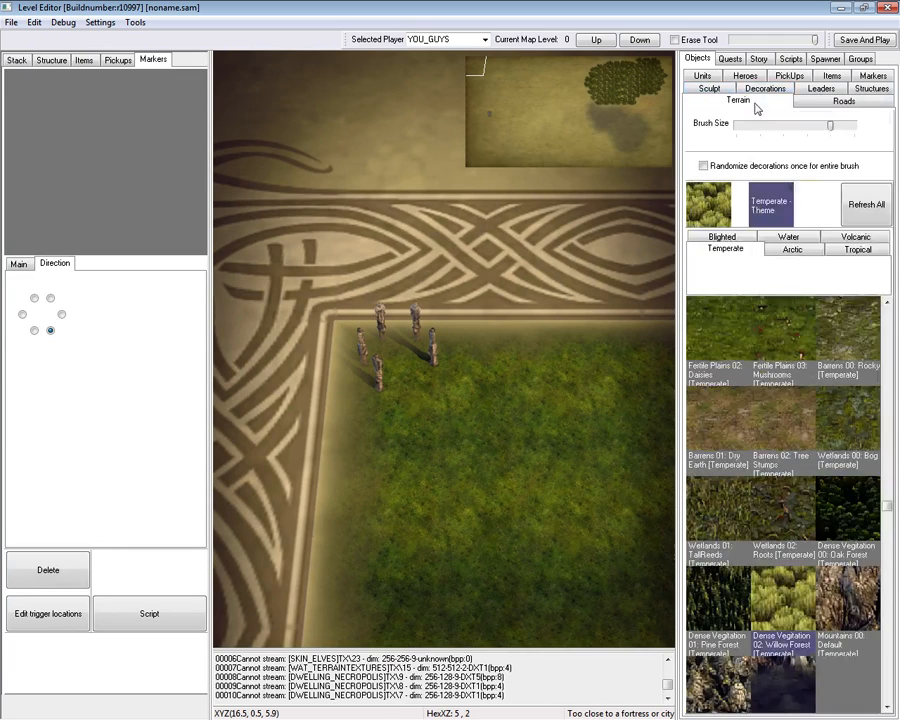
click(712, 92)
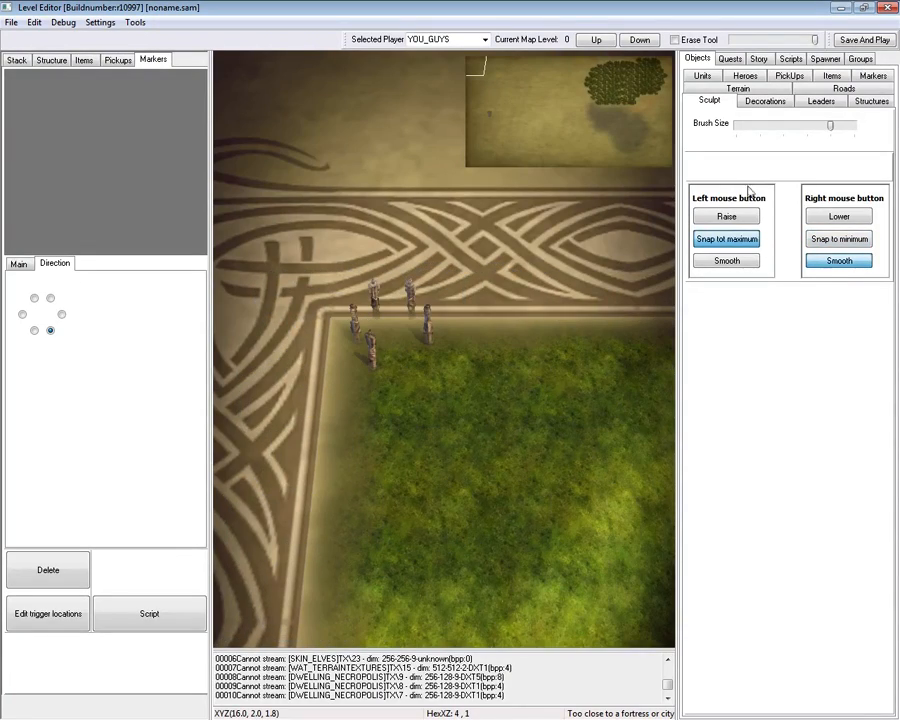
Reduce the sculpting brush size so it covers a seven-hex area.
key(Down)
key(Right)
key(Left)
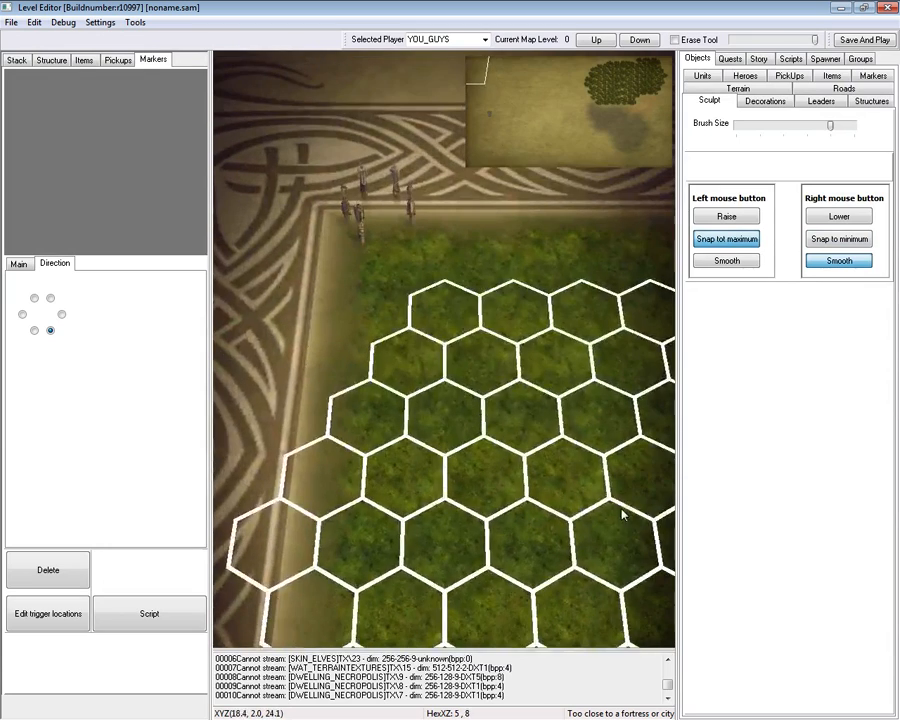
drag(807, 127, 760, 127)
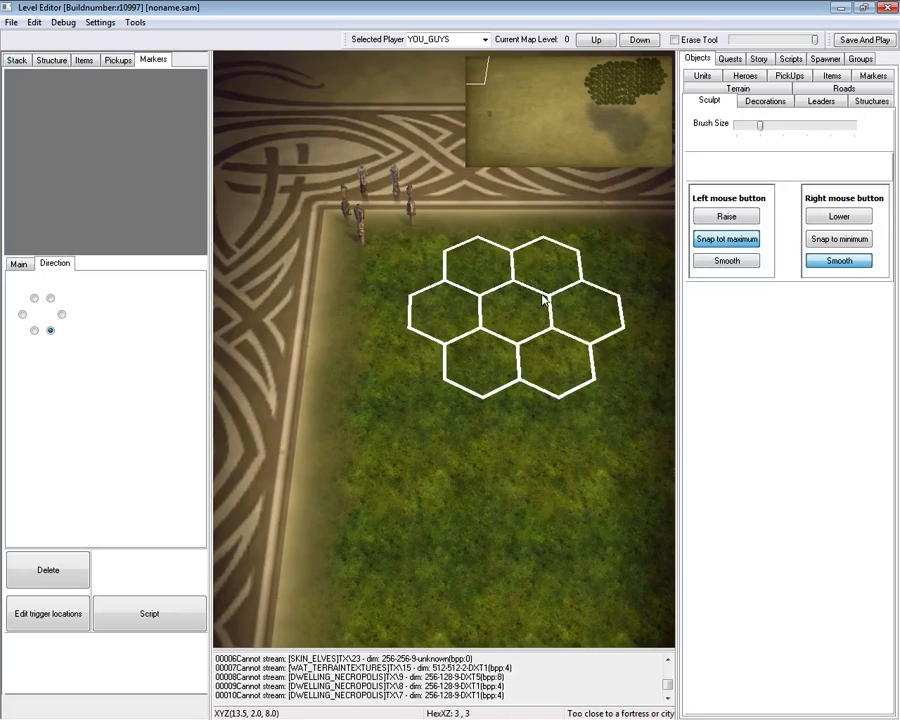
key(Right)
key(Down)
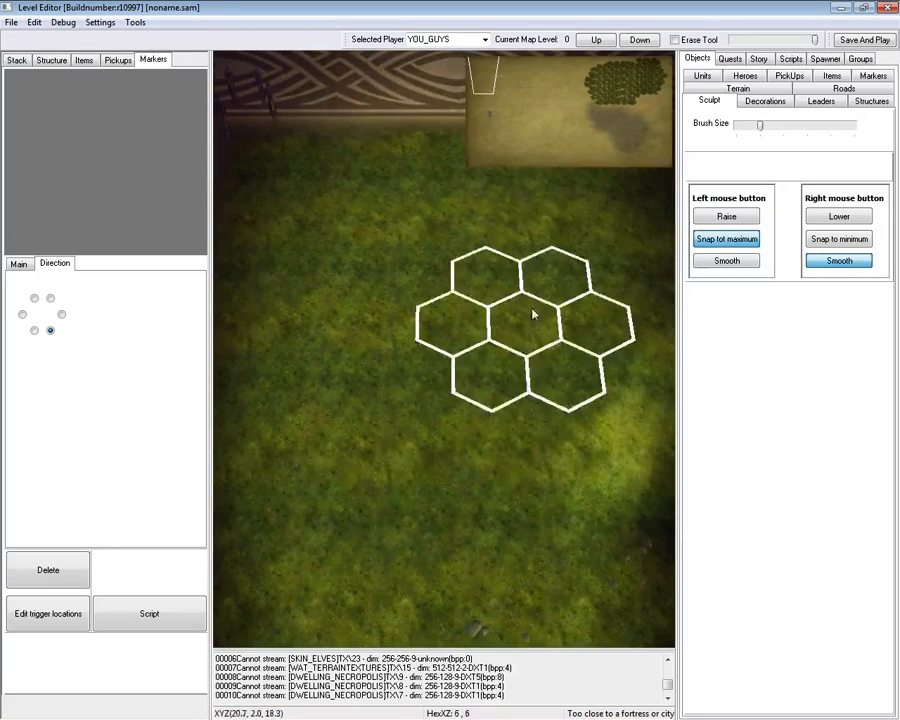
Create roads running south-east from the colonnades in the map's northwest corner, forking into a western and an eastern branch.
key(Left)
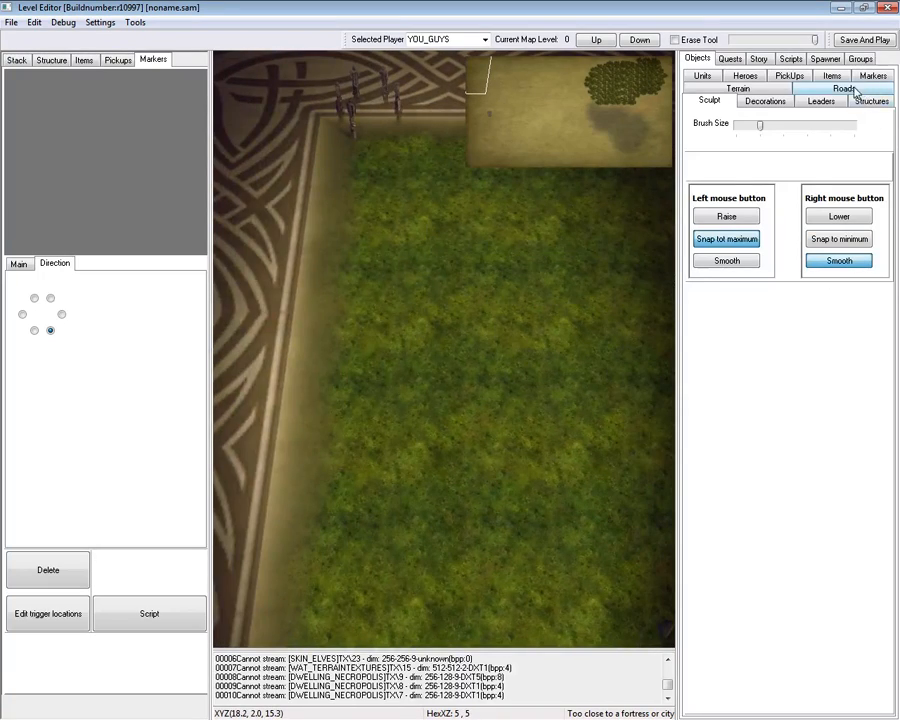
click(845, 89)
key(Right)
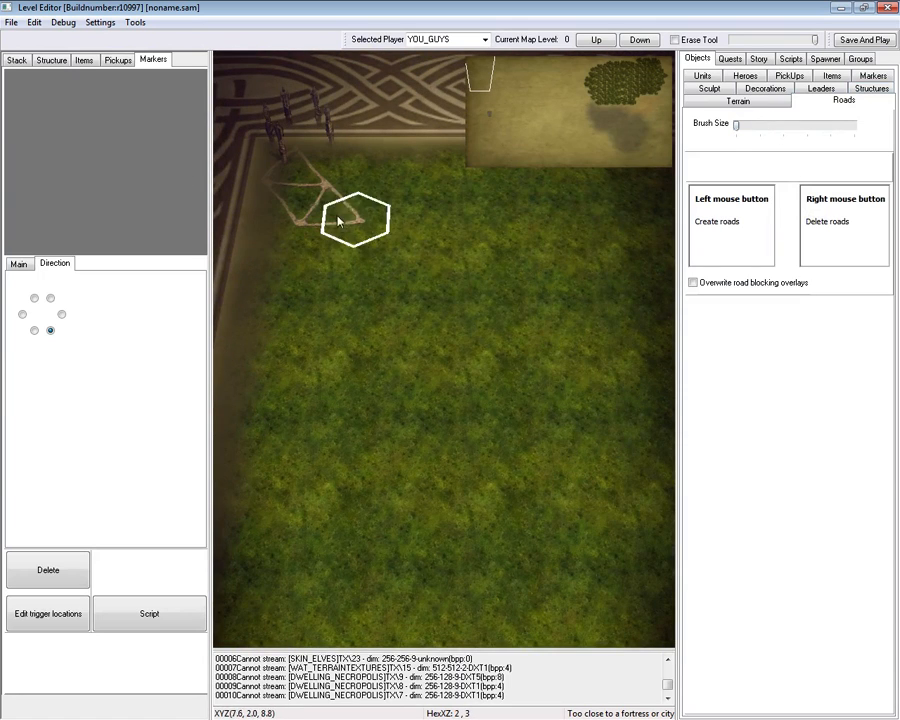
drag(568, 398, 657, 545)
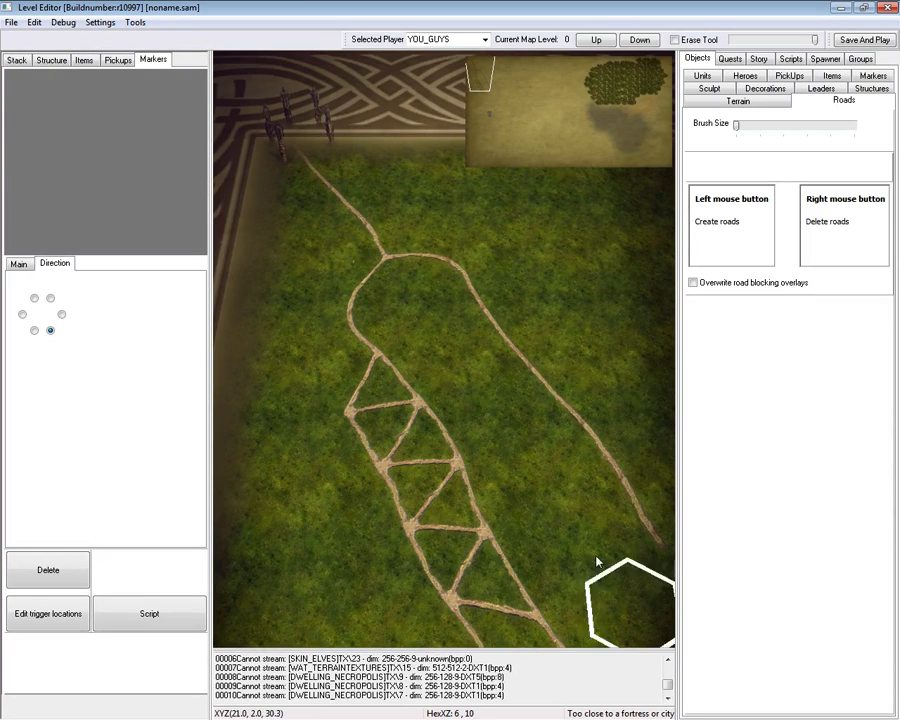
Delete the cross-linked road segments of the western branch and redraw it as a single road reconnecting to the fork.
key(Down)
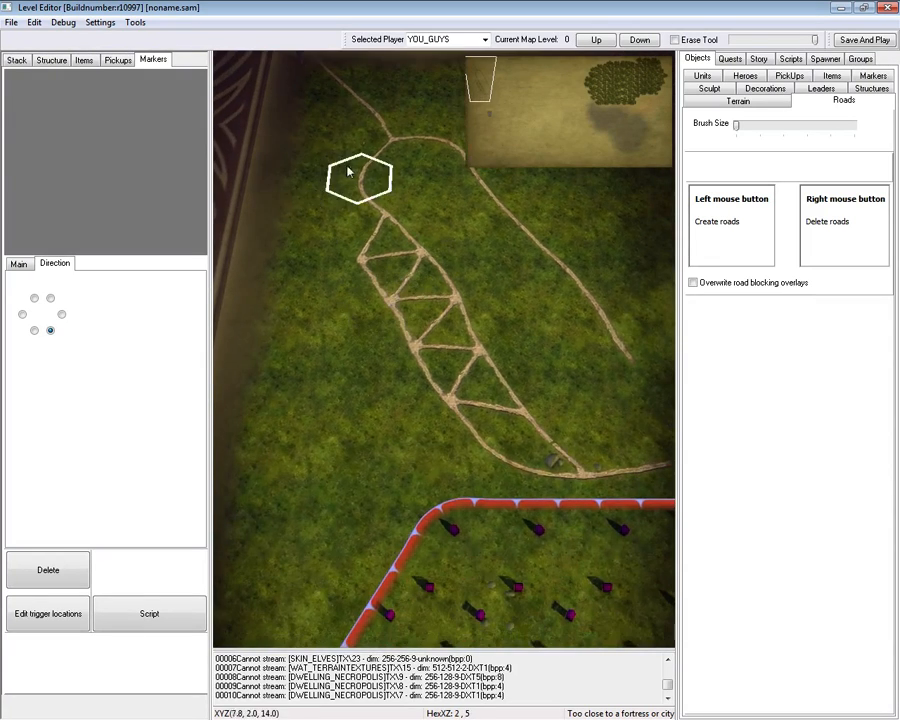
mouse_move(374, 244)
right_down()
mouse_move(422, 354)
mouse_move(420, 326)
right_up()
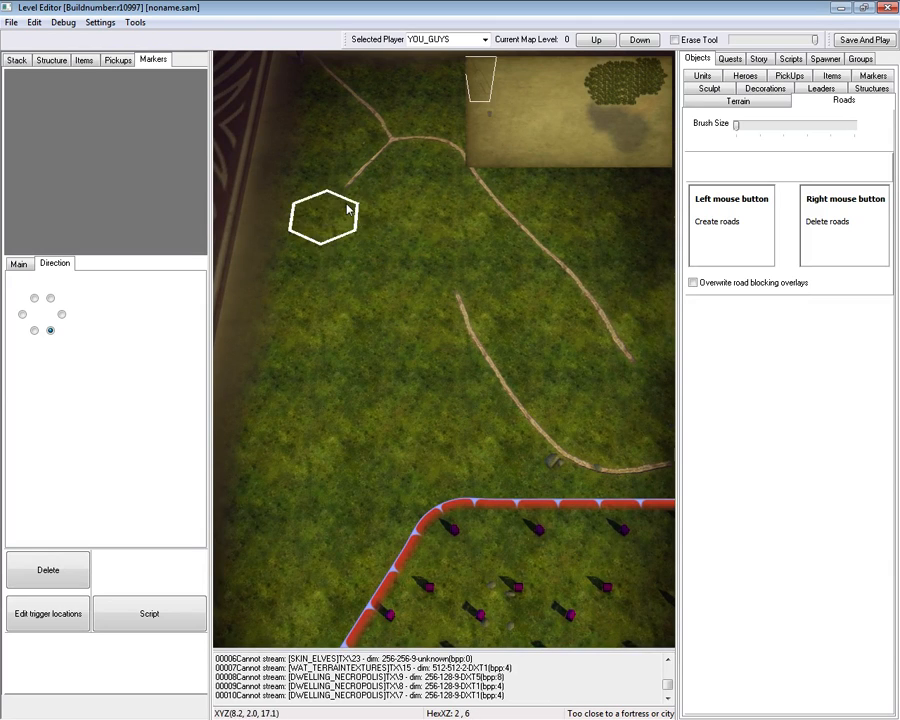
drag(347, 208, 437, 318)
right_click(390, 208)
key(Up)
key(Right)
key(Left)
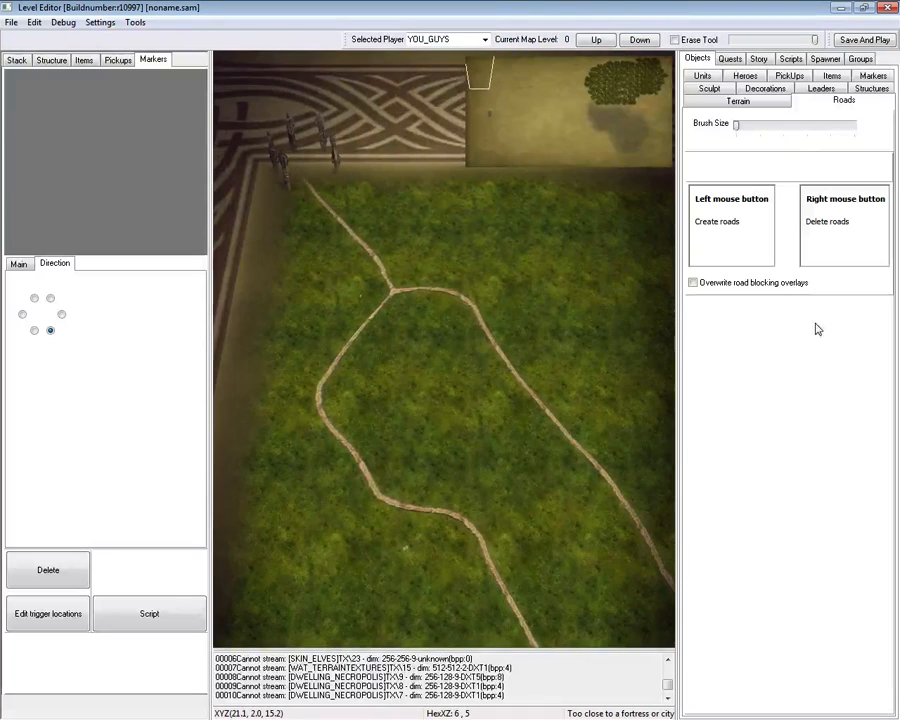
Place three Rural Fence Straight 3 decorations facing north-west, one on the western road branch and two on the eastern one.
click(780, 88)
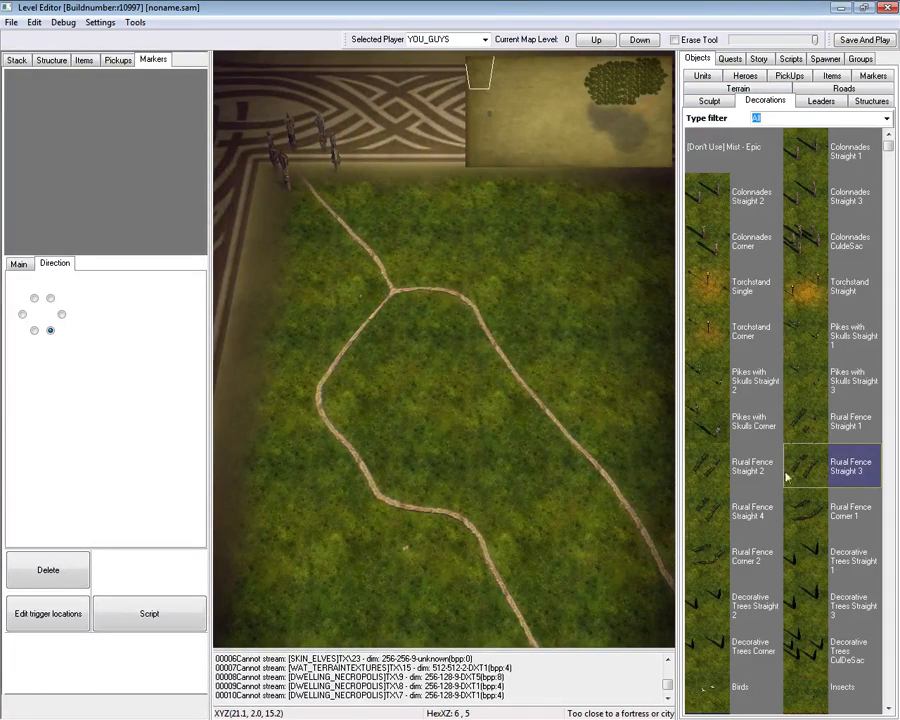
key(Down)
key(Left)
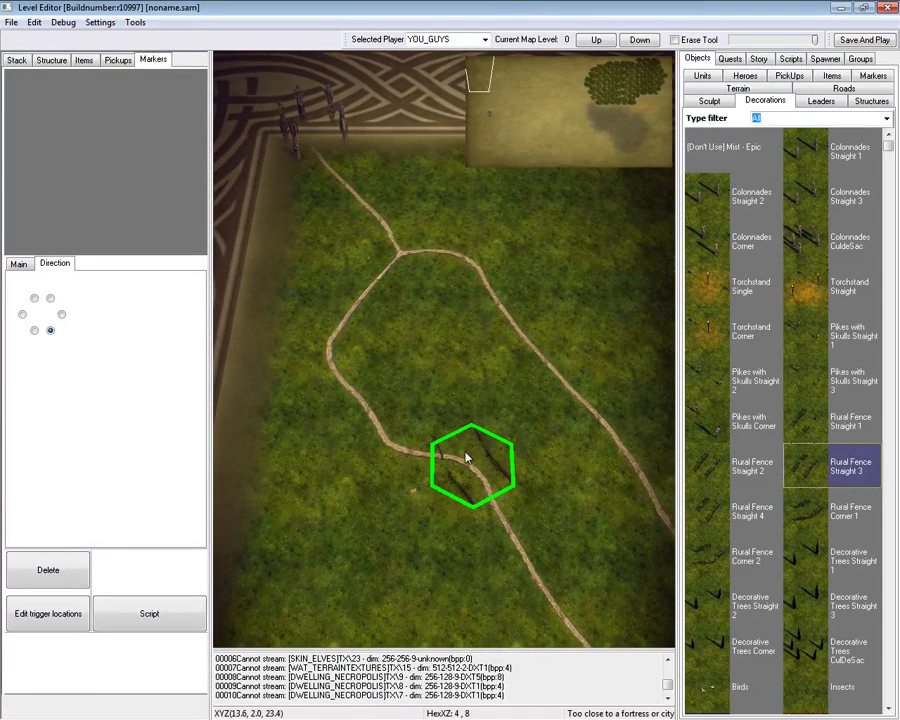
click(459, 468)
click(459, 468)
key(Down)
key(Right)
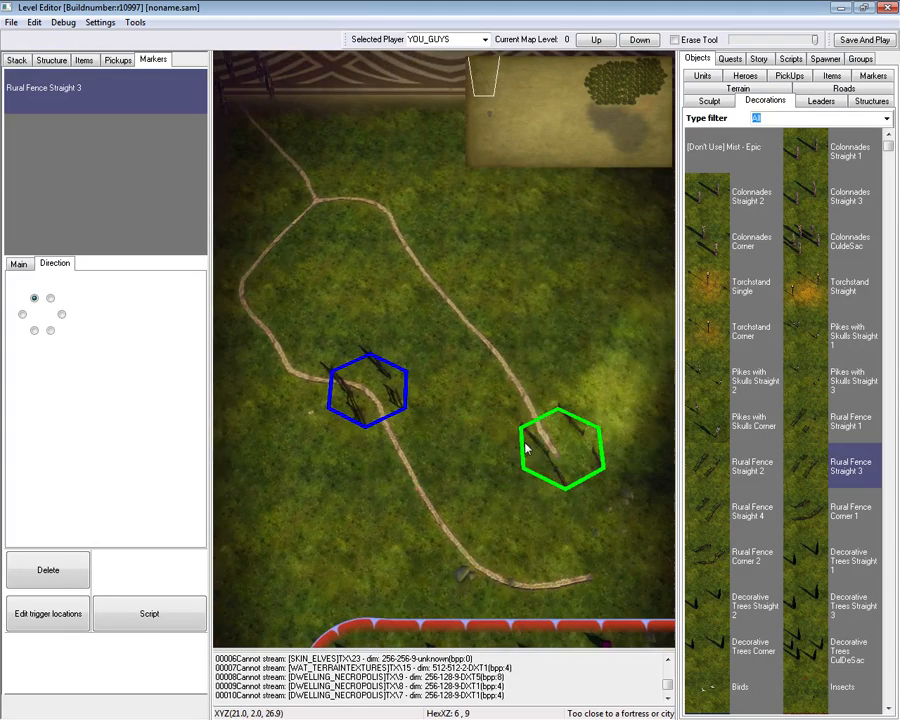
click(514, 385)
click(411, 237)
right_click(378, 183)
key(Up)
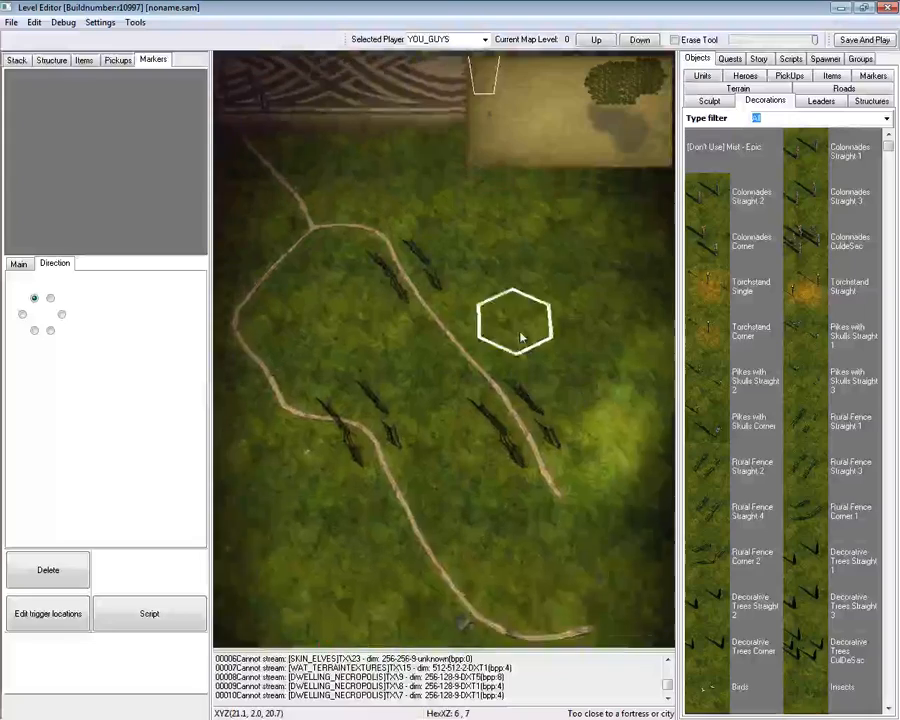
key(Left)
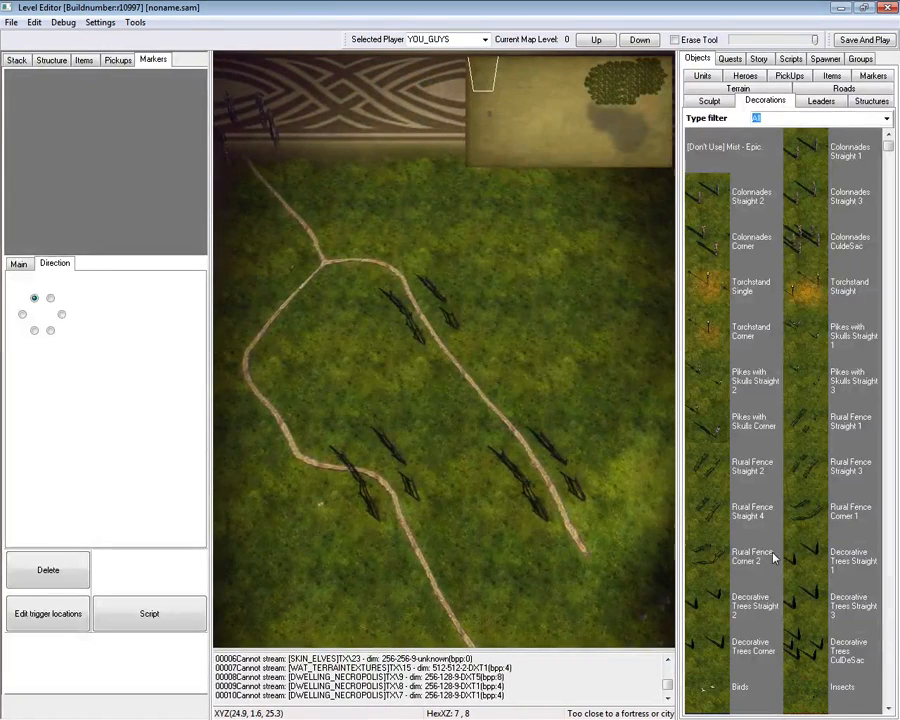
Place a Rural Fence Corner 1 decoration facing east on the bend of the eastern road branch, just past the fork.
click(812, 517)
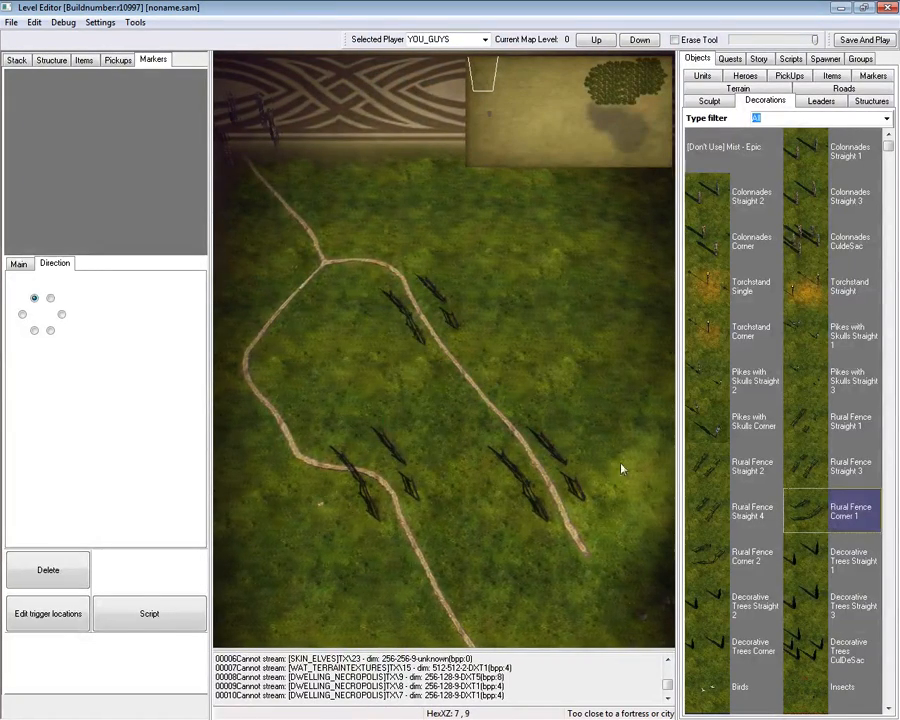
click(379, 289)
right_click(487, 287)
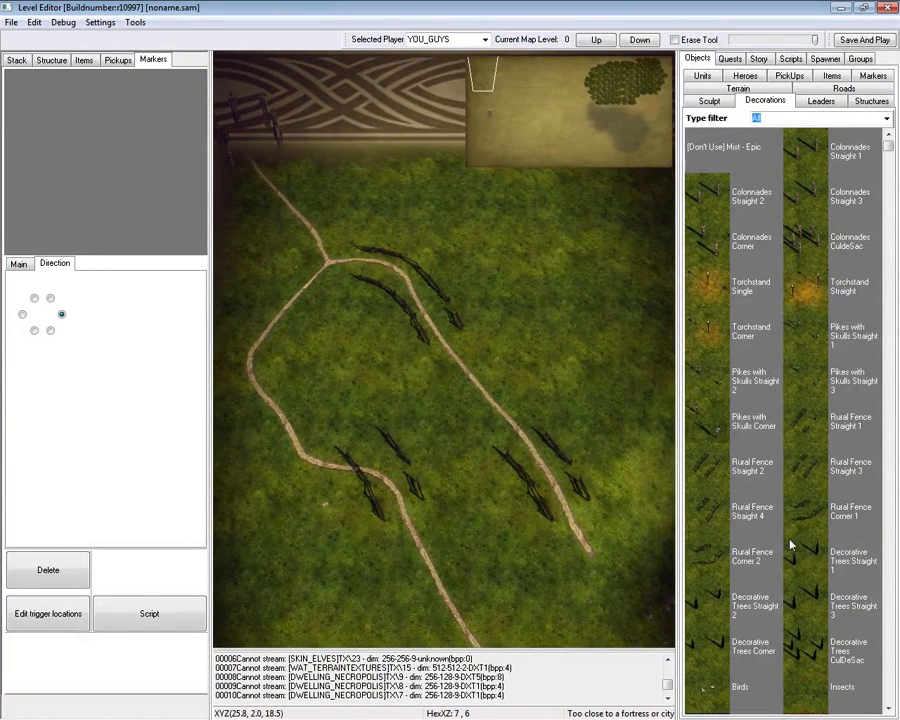
Place a Rural Fence Corner 2 facing east on the grass northeast of the roads, adjoined by another fence corner facing west.
click(757, 557)
key(Right)
key(Up)
click(470, 307)
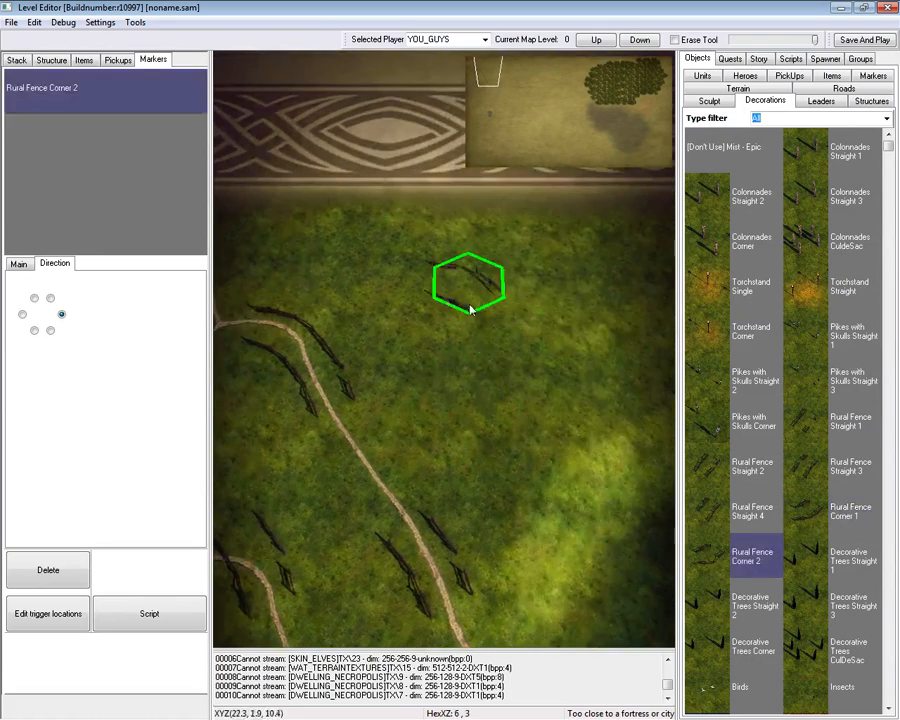
right_click(640, 435)
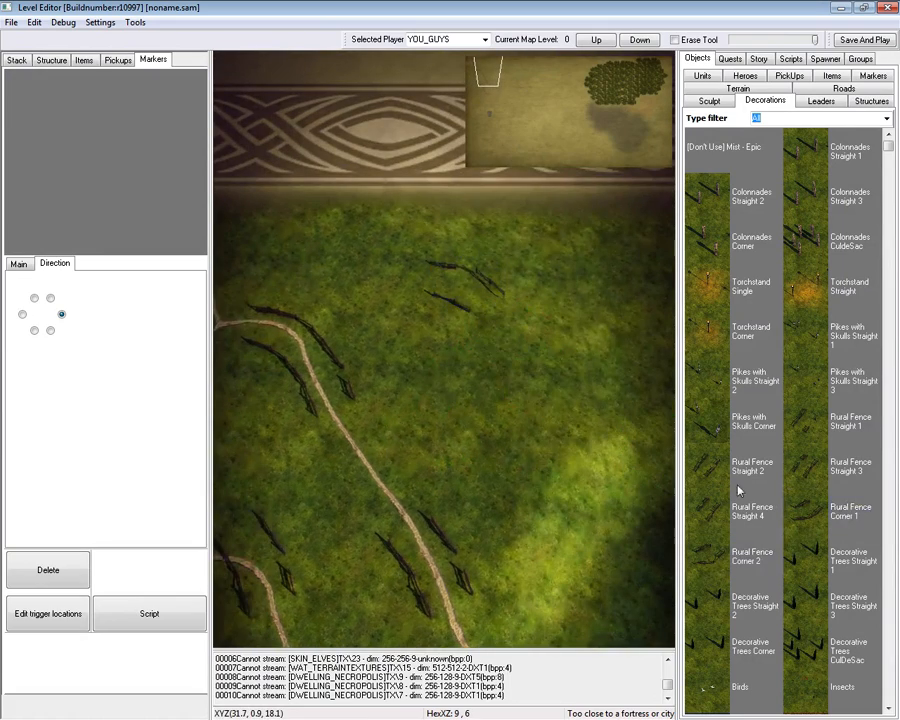
click(516, 322)
right_click(531, 462)
Place a diagonal row of Rural Fence Straight 1 decorations facing north-east, just east of the freestanding fence corners.
scroll(525, 440, up, 5)
key(Right)
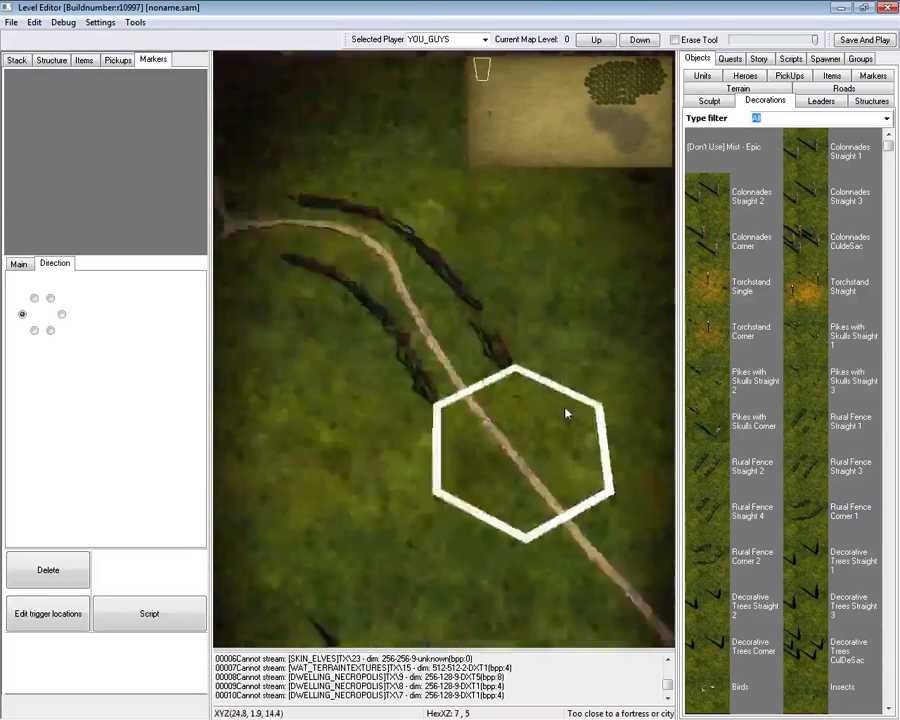
key(Down)
key(Left)
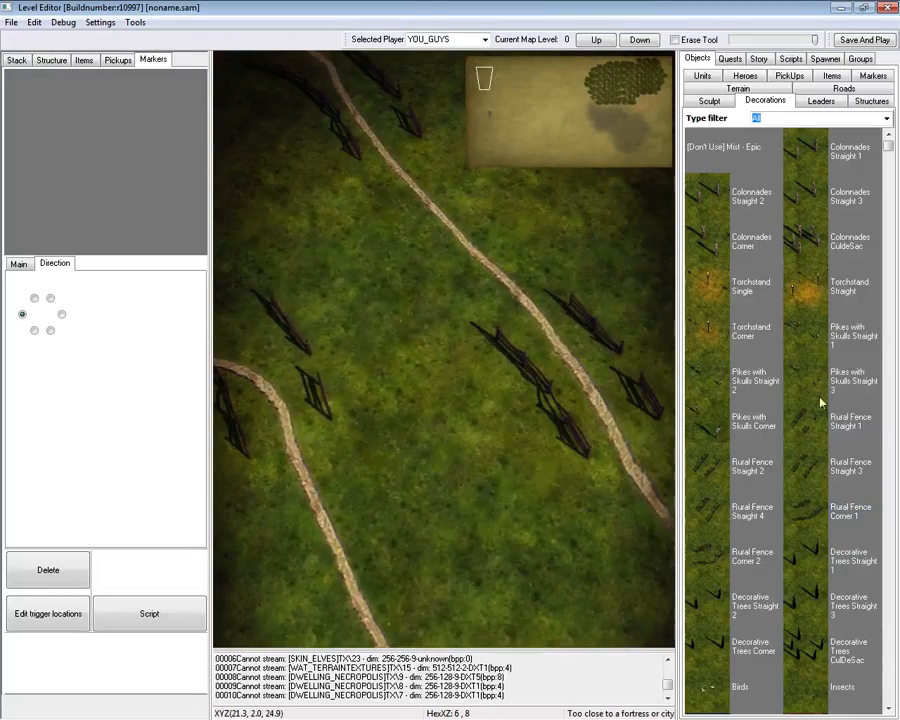
click(482, 350)
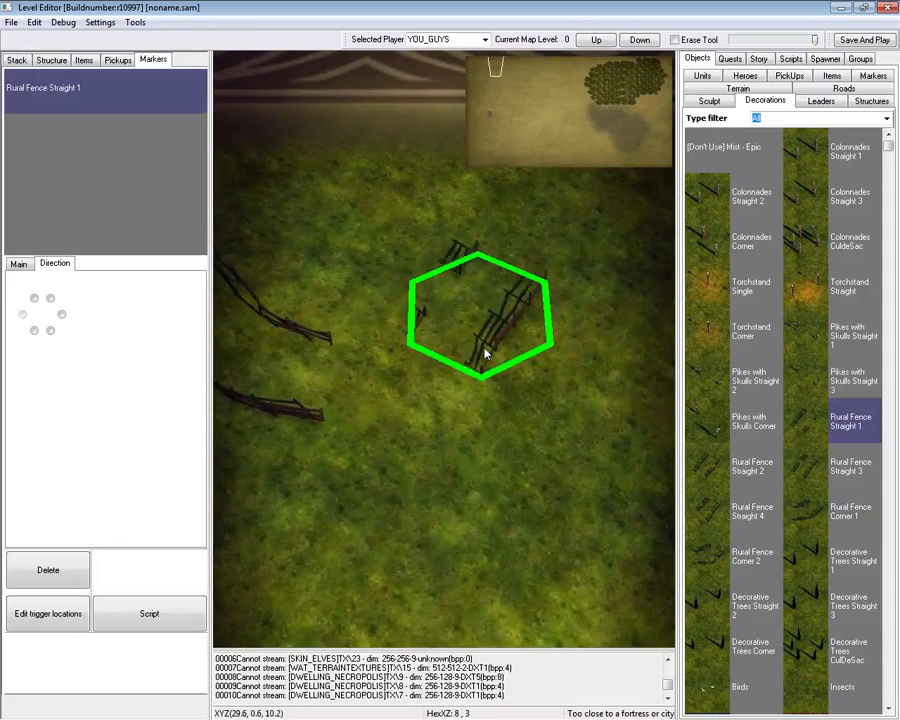
key(Up)
key(Right)
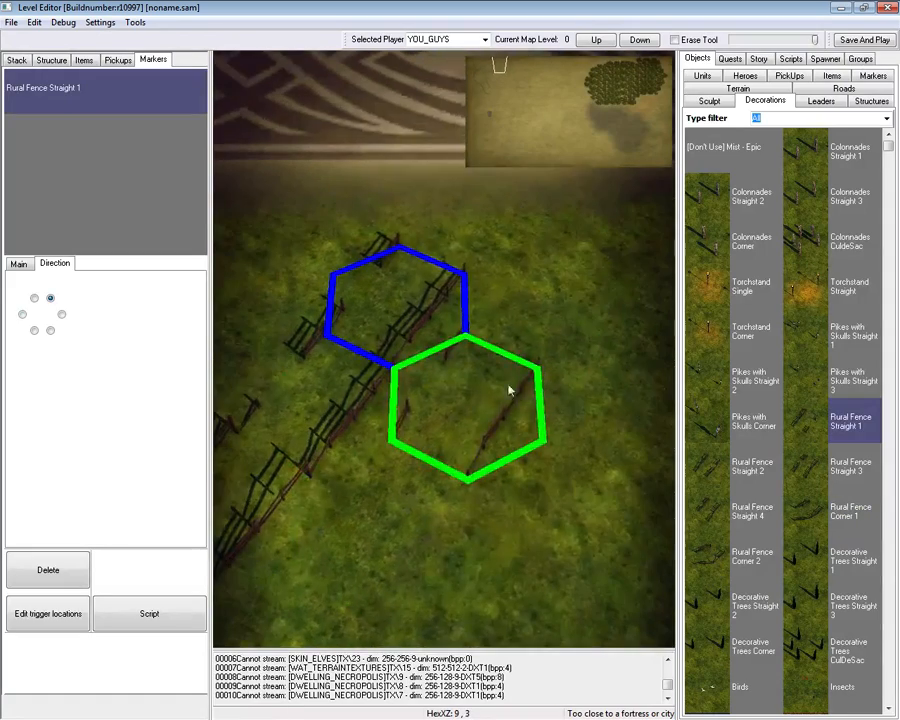
right_click(500, 392)
key(Up)
key(Left)
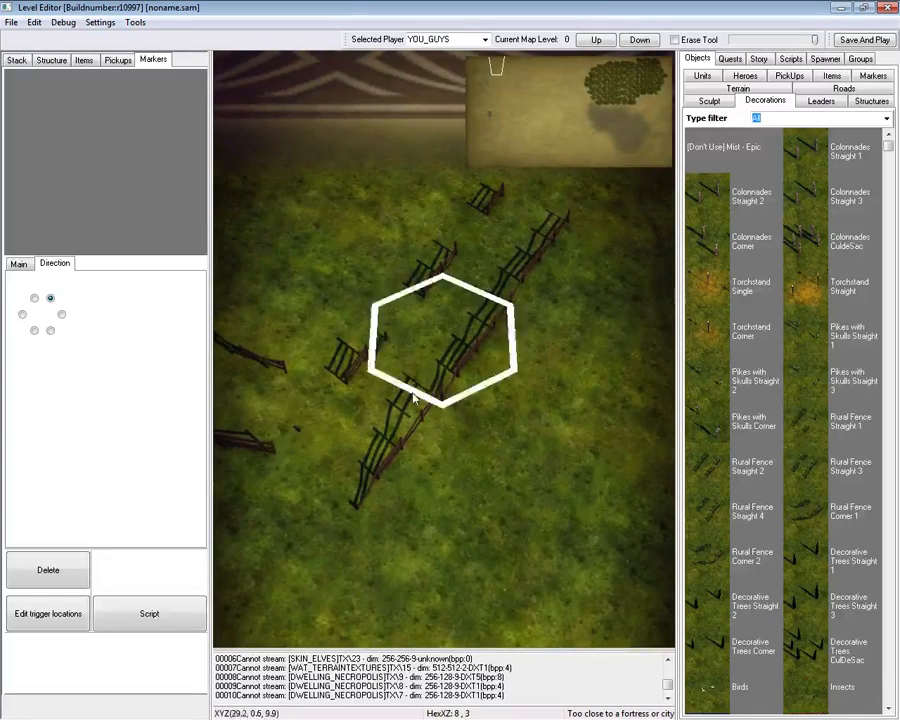
click(811, 430)
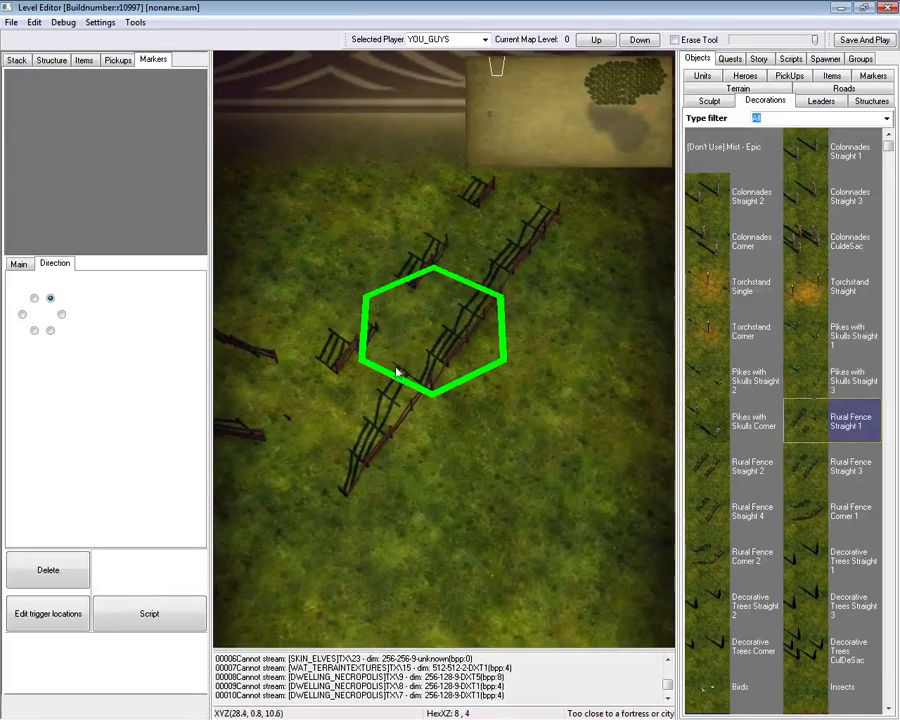
right_click(360, 394)
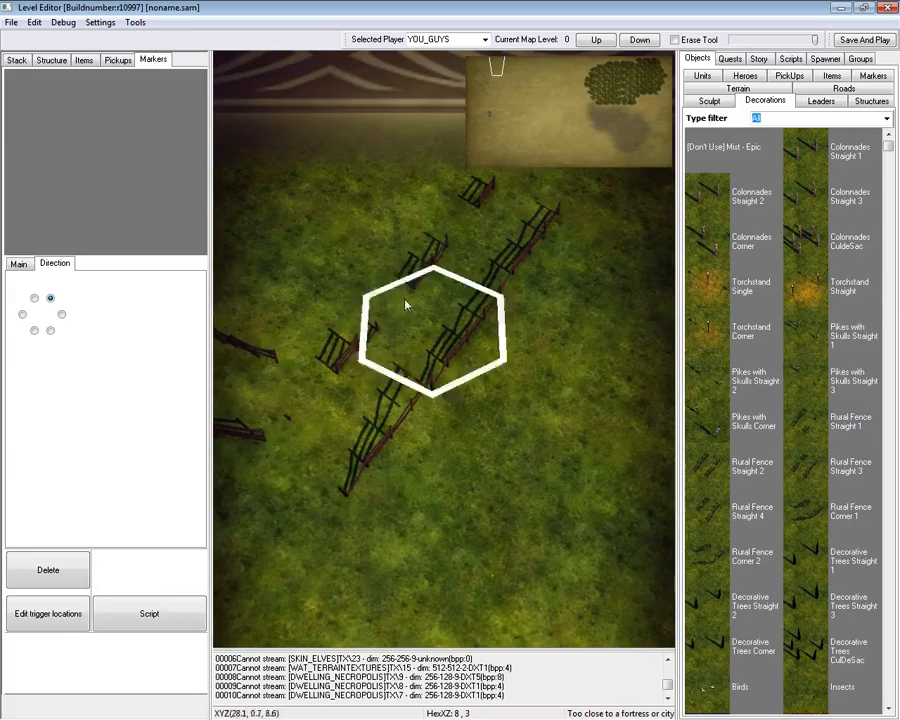
Place a Pikes with Skulls Corner decoration facing west over the road just southeast of the colonnades.
key(Down)
click(721, 437)
key(Left)
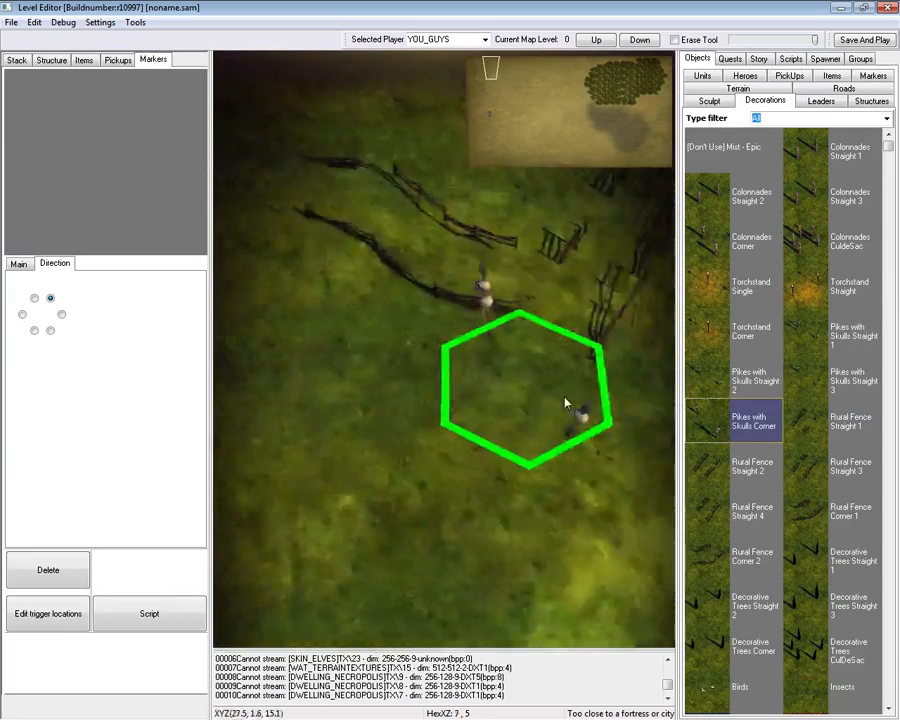
key(Up)
click(543, 403)
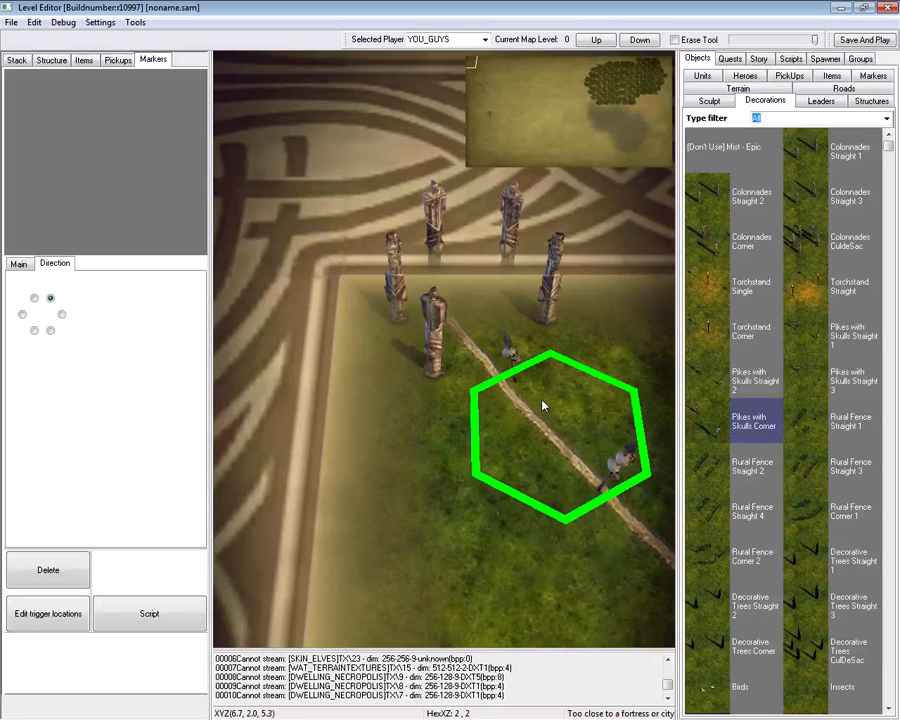
right_click(543, 385)
scroll(422, 398, down, 5)
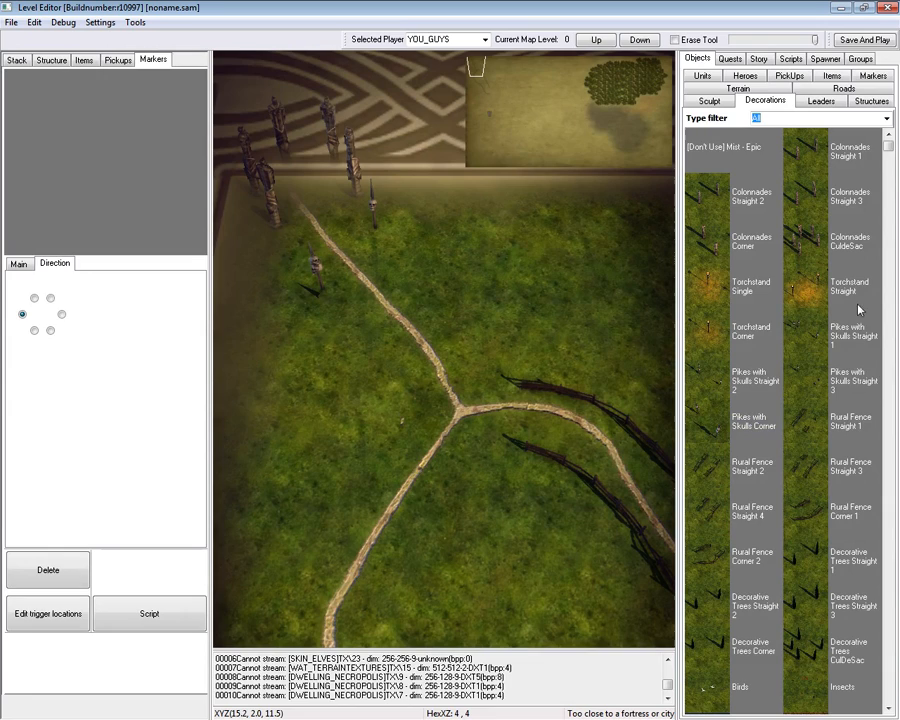
Place a Light - Mana - Large and a Diagonal Light Ray decoration inside the colonnades at the start of the road.
drag(893, 155, 896, 628)
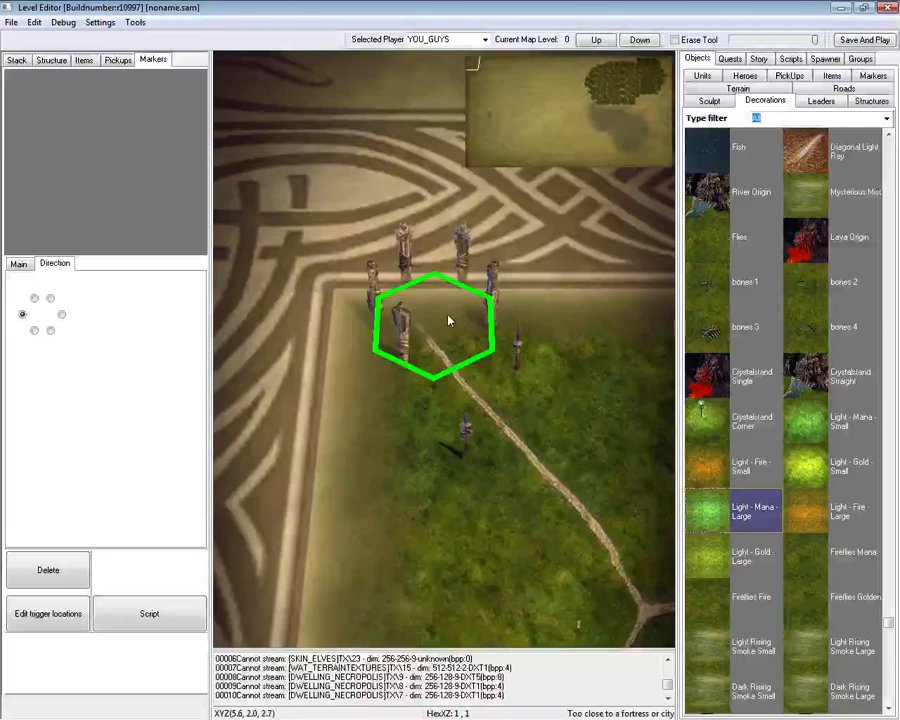
click(430, 330)
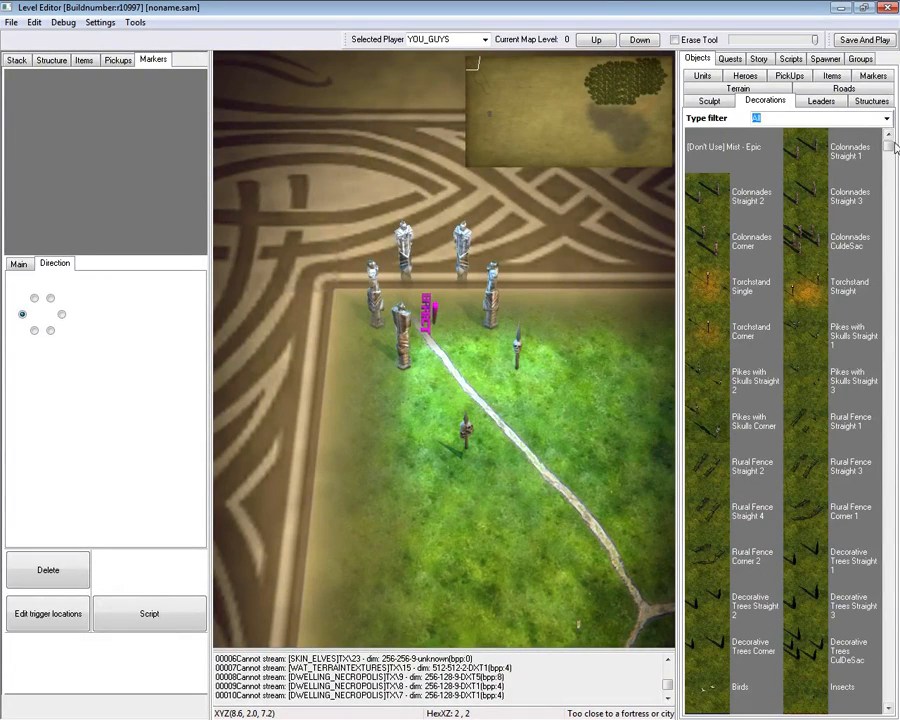
drag(895, 147, 880, 323)
click(809, 524)
click(432, 332)
right_click(438, 502)
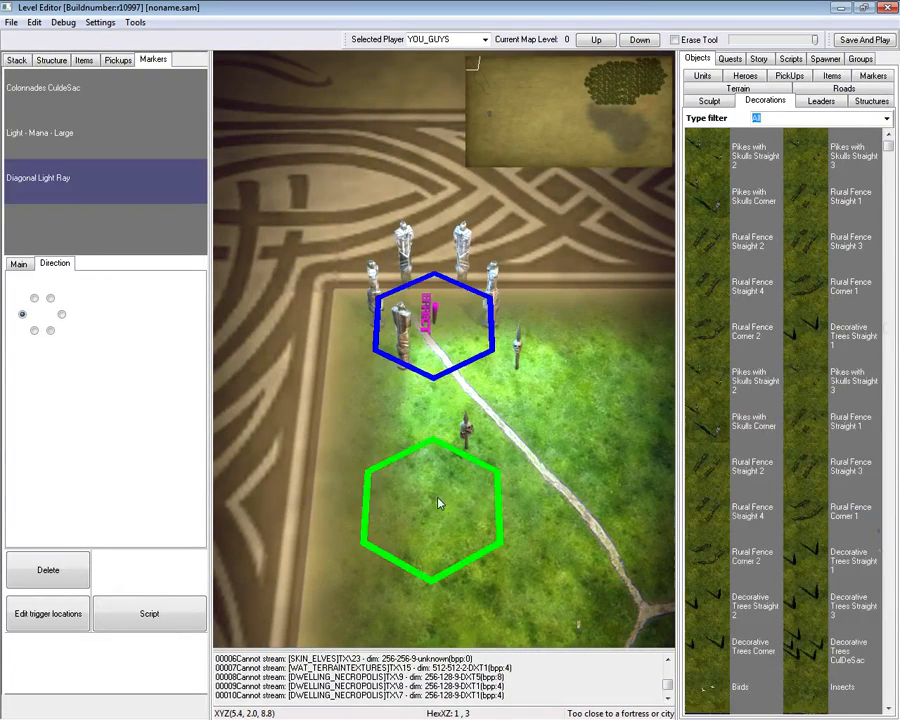
Place another Diagonal Light Ray decoration on the grass just east of the eastern road branch.
scroll(416, 451, down, 5)
scroll(428, 415, down, 3)
scroll(428, 414, up, 5)
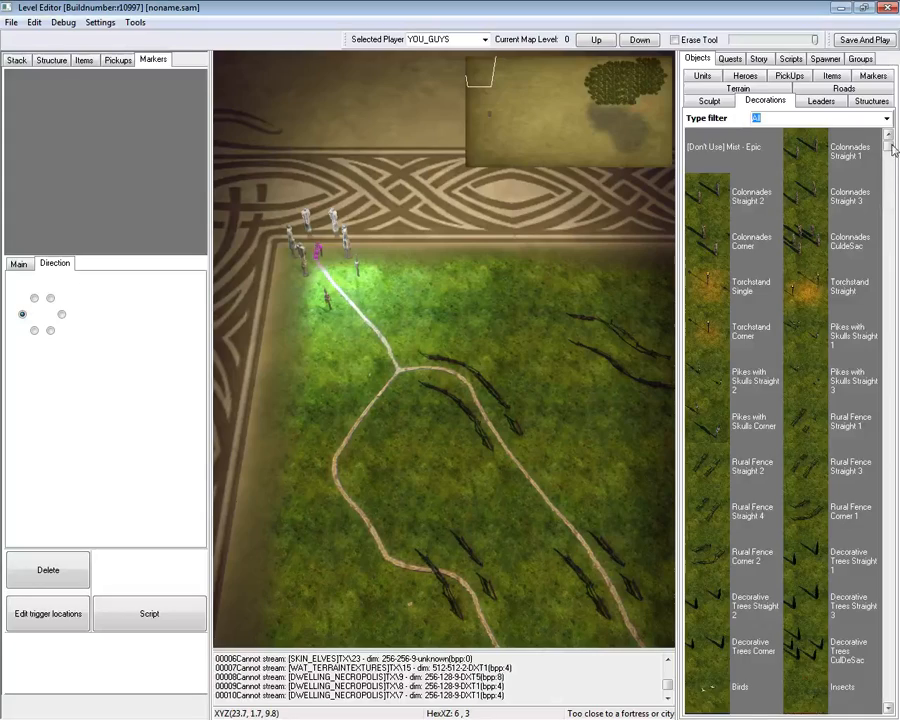
drag(894, 149, 894, 393)
click(818, 424)
click(432, 326)
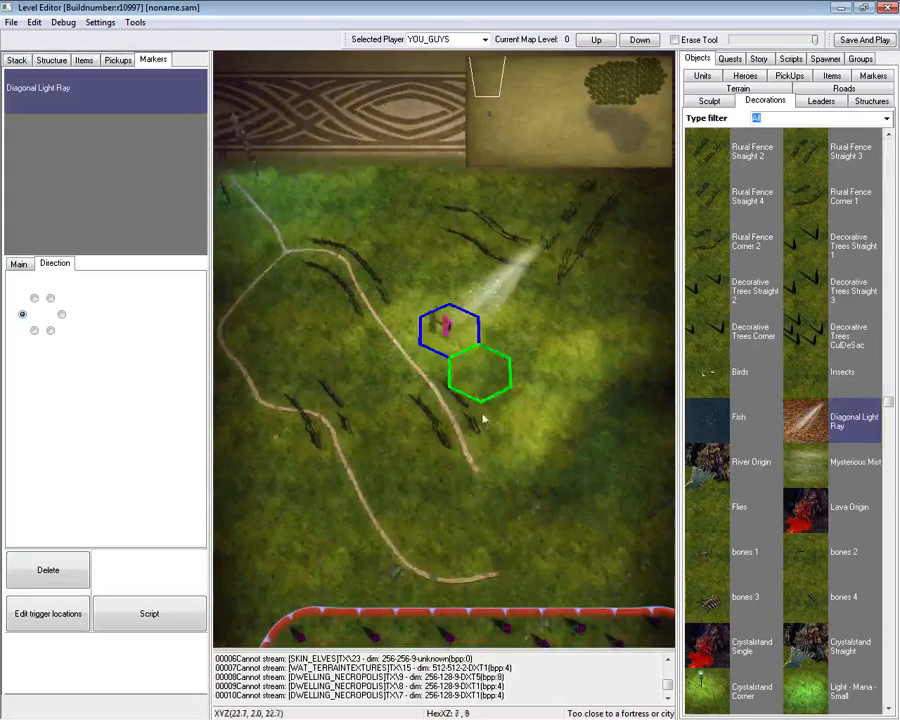
right_click(480, 416)
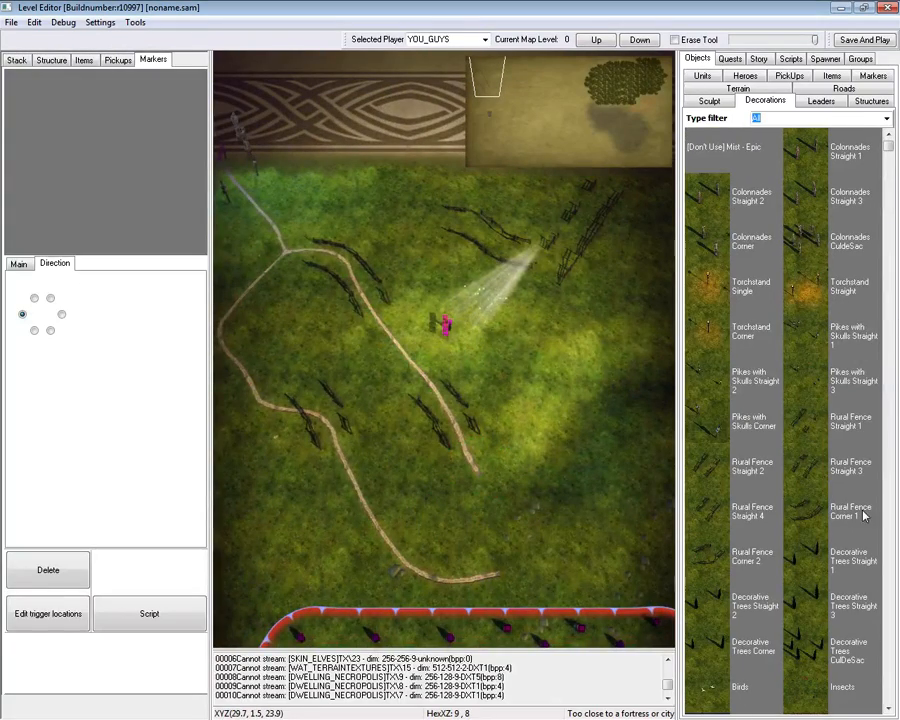
Place a Light - Mana - Small decoration on the Diagonal Light Ray marker east of the eastern road branch.
drag(889, 149, 887, 473)
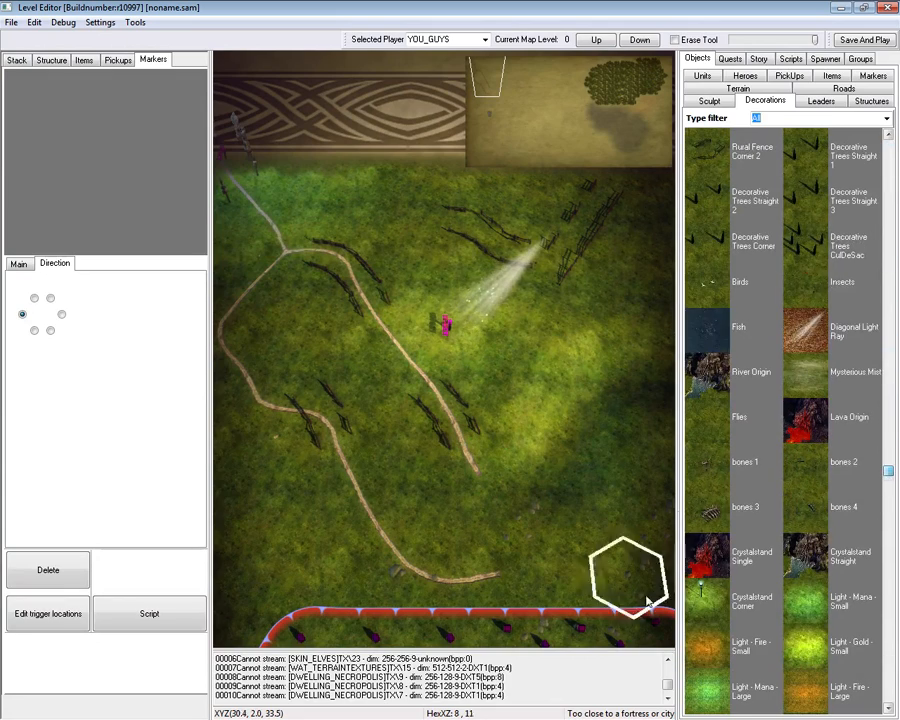
click(438, 322)
right_click(552, 437)
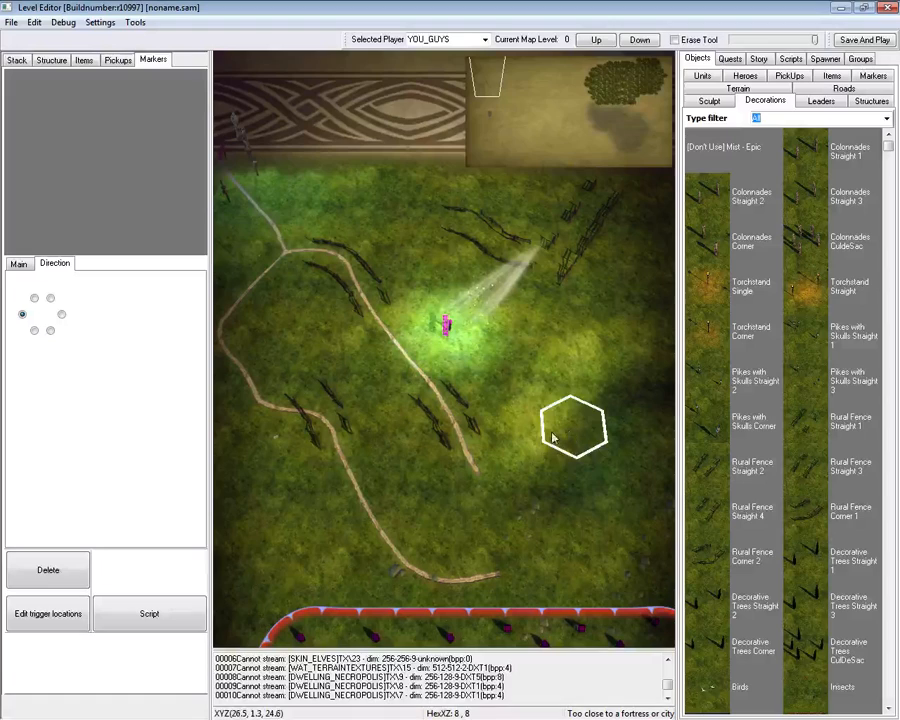
Surround the small mana light with a Colonnades CuldeSac decoration on the same hex.
click(859, 231)
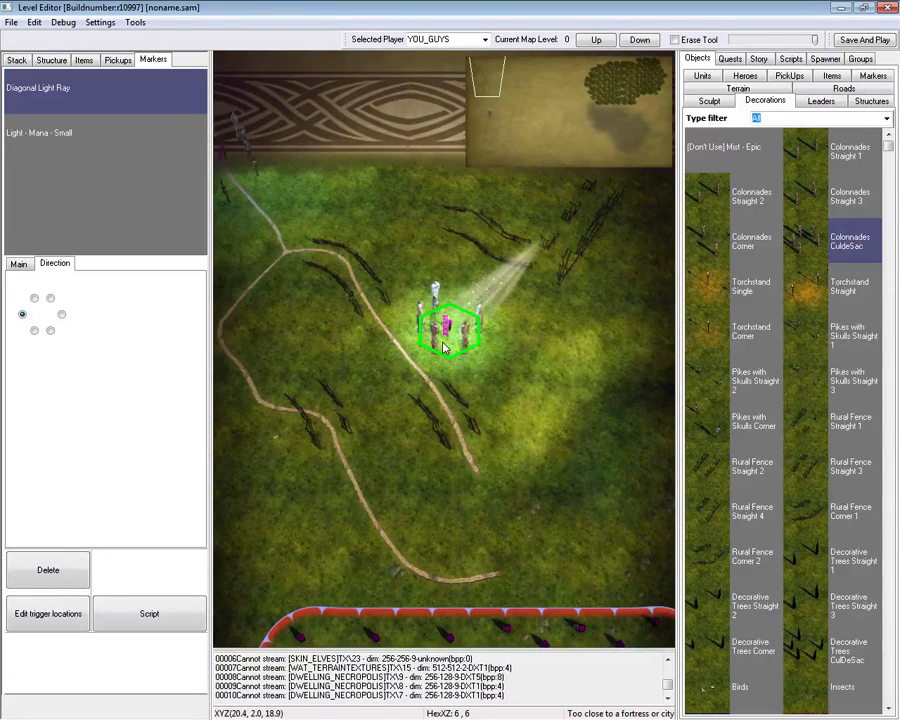
click(445, 347)
scroll(465, 340, up, 5)
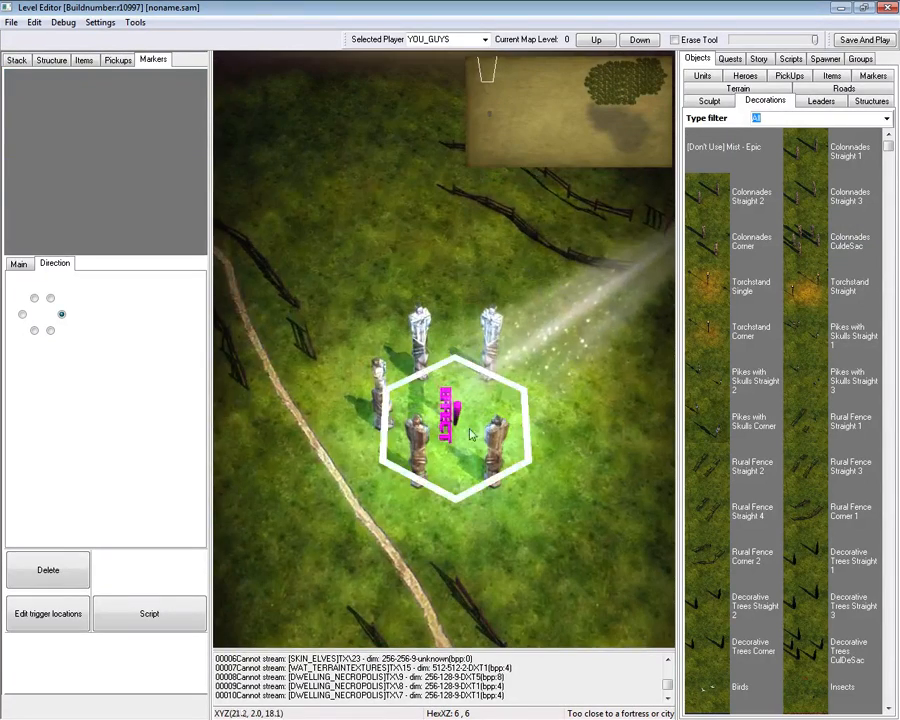
Place the Crystal Crown of Remote Sensing item inside the colonnades around the small mana light.
click(872, 77)
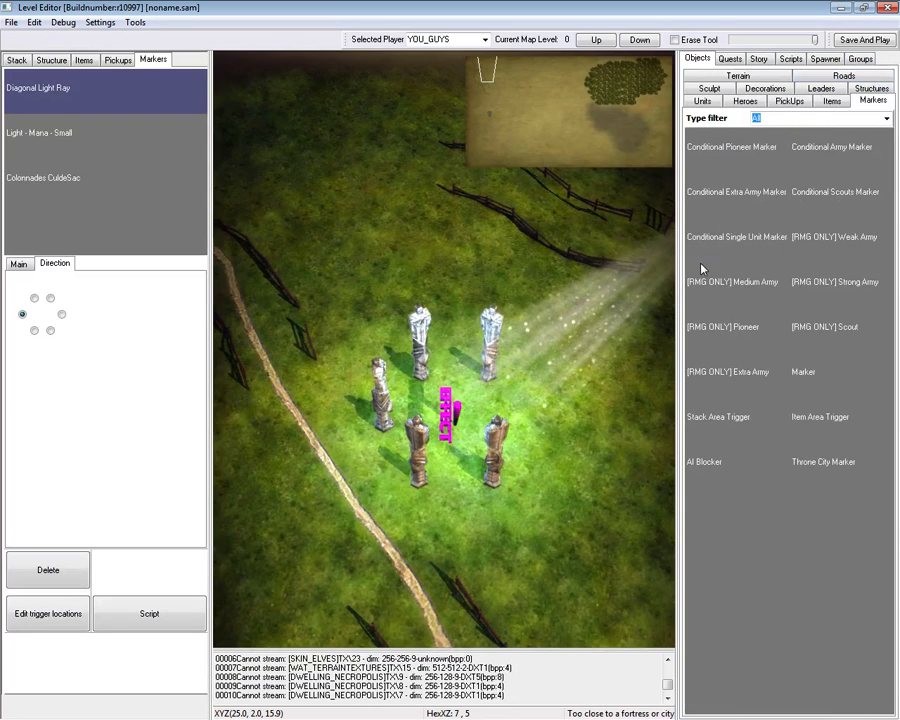
click(759, 58)
click(697, 58)
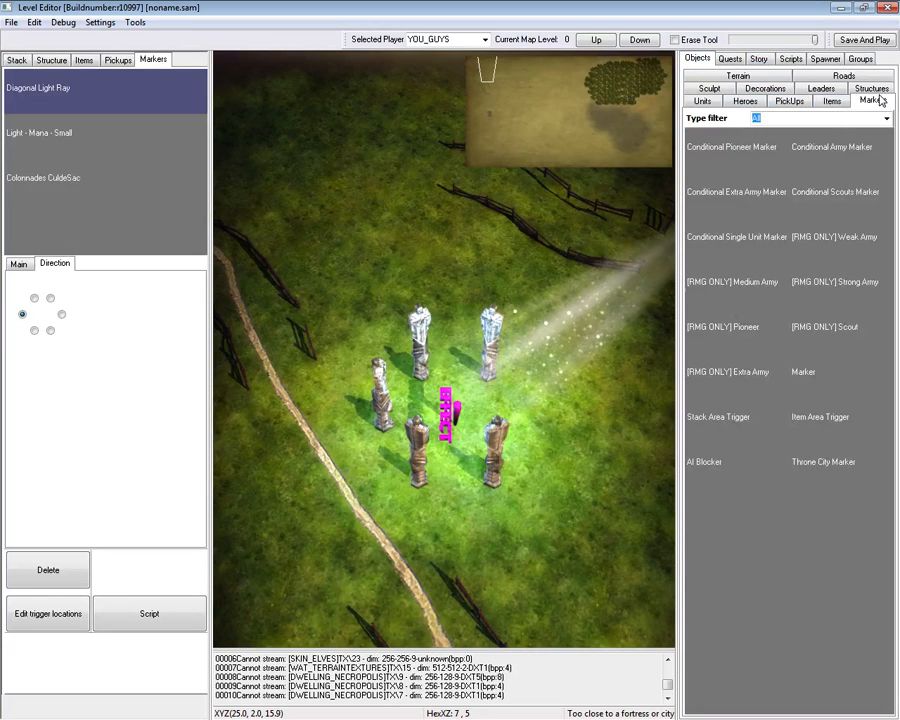
click(832, 101)
click(783, 212)
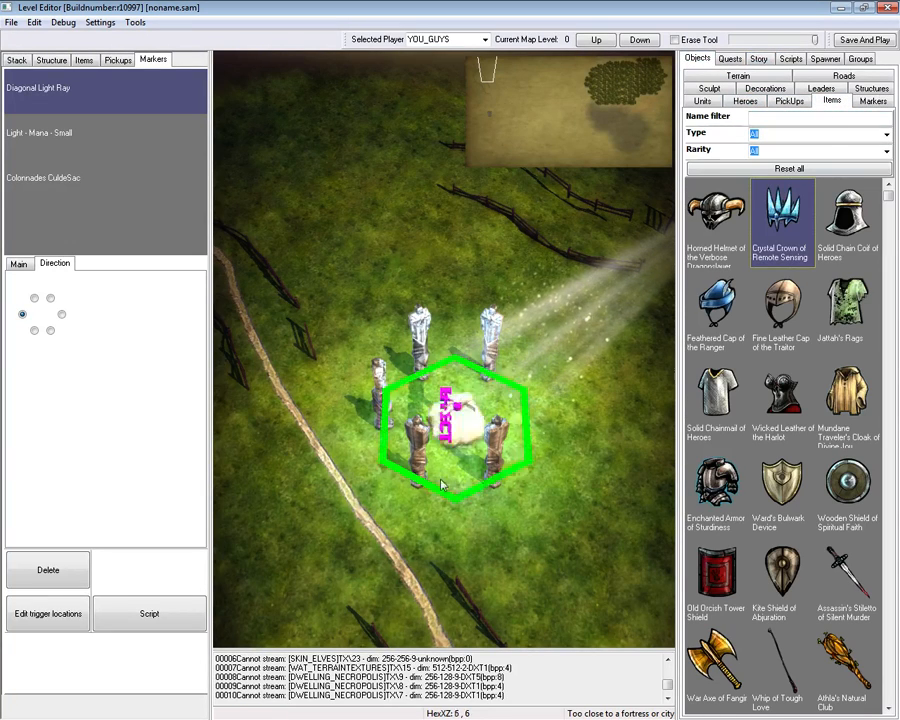
click(448, 402)
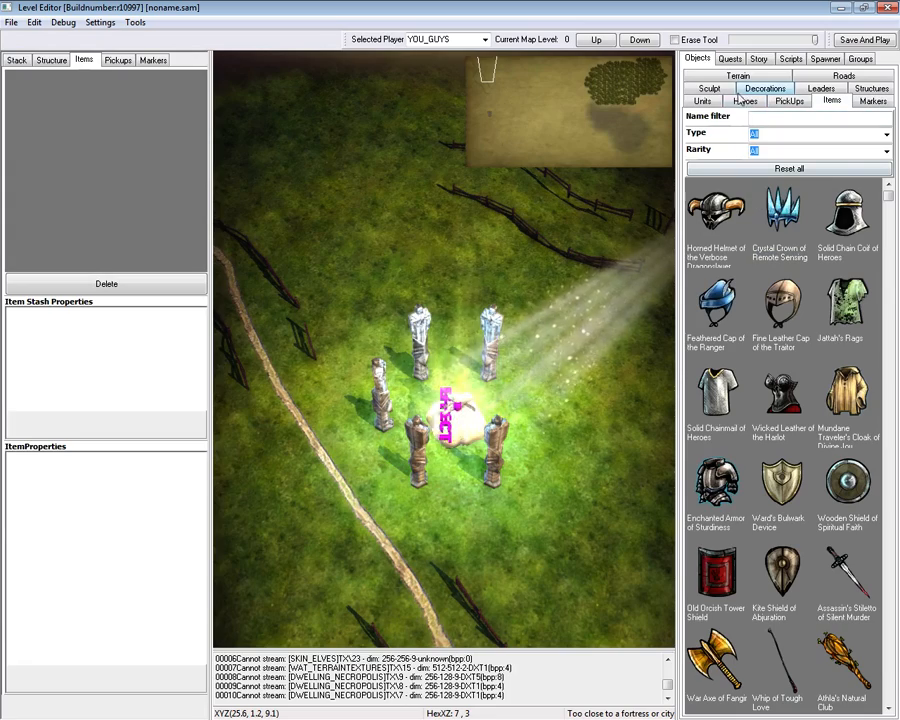
Examine the item inside the lit colonnades and the surrounding roads, fences and decorations.
key(Down)
key(Right)
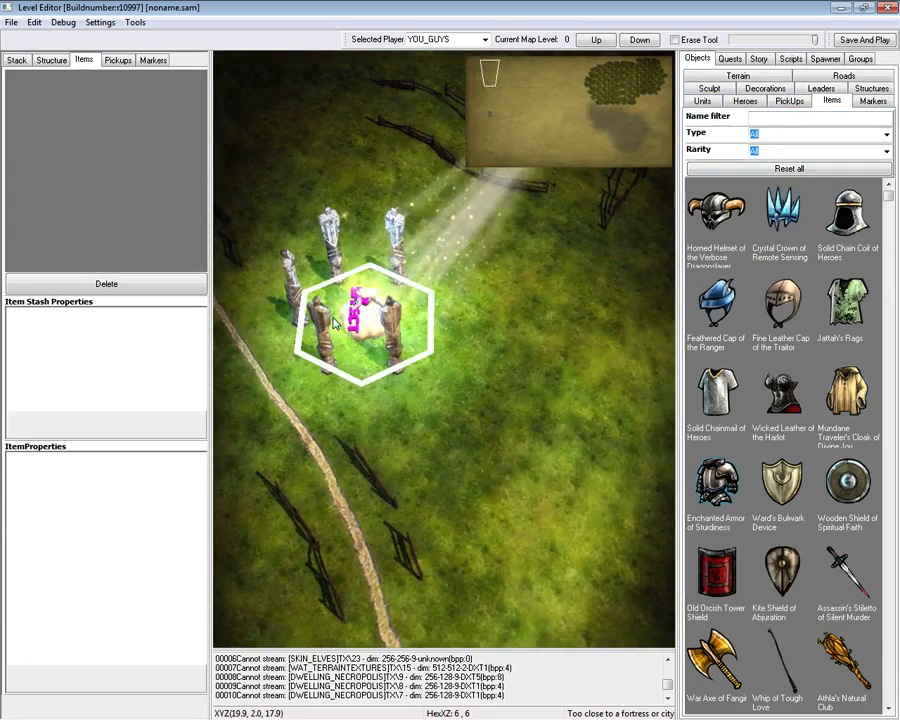
scroll(335, 323, down, 3)
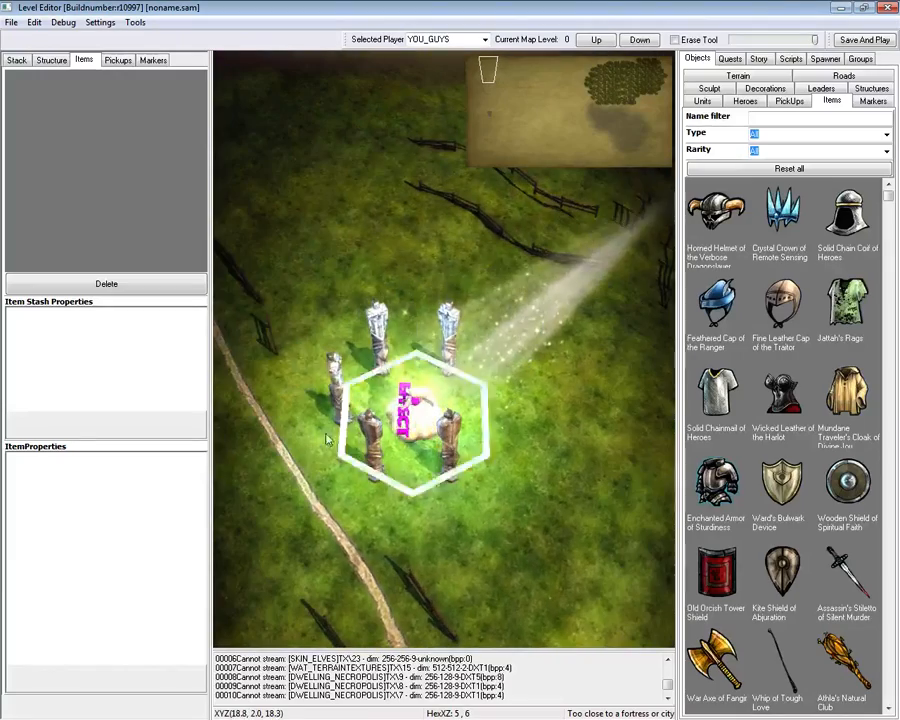
scroll(395, 450, down, 2)
key(Right)
key(Down)
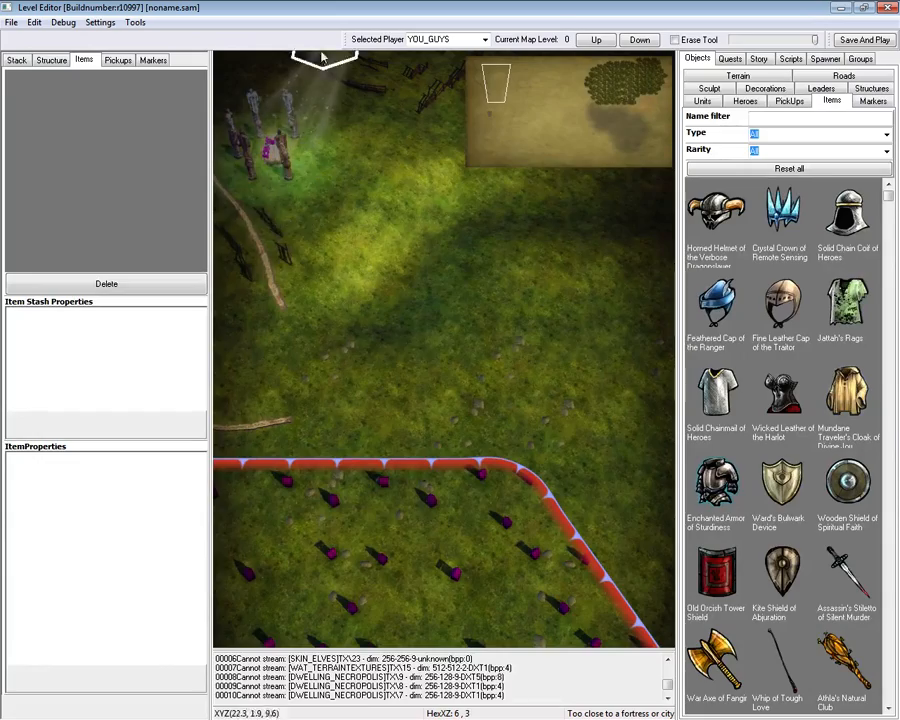
key(Up)
key(Left)
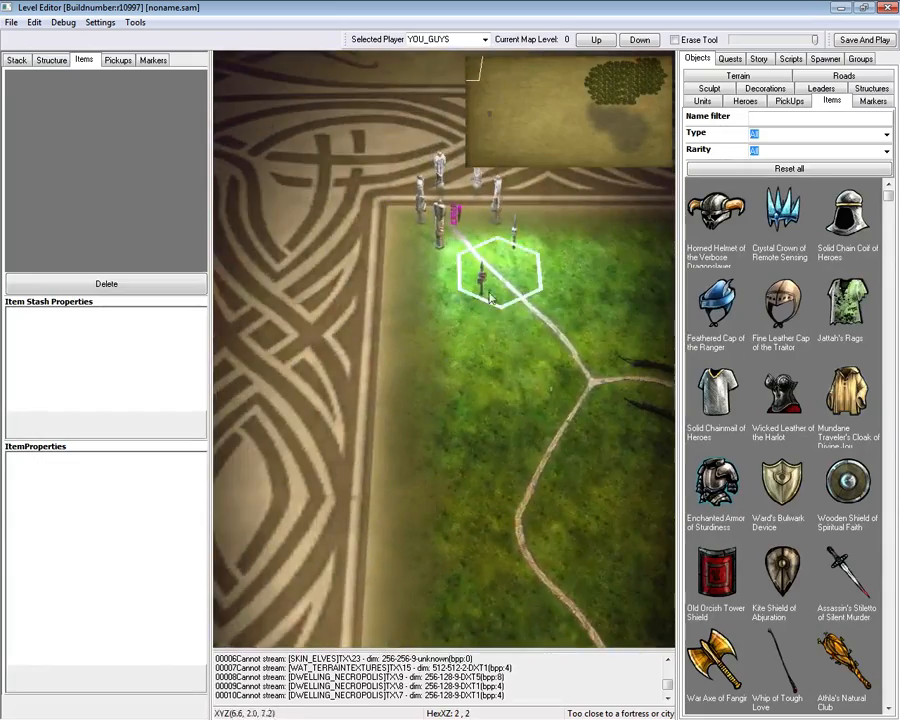
key(Right)
key(Up)
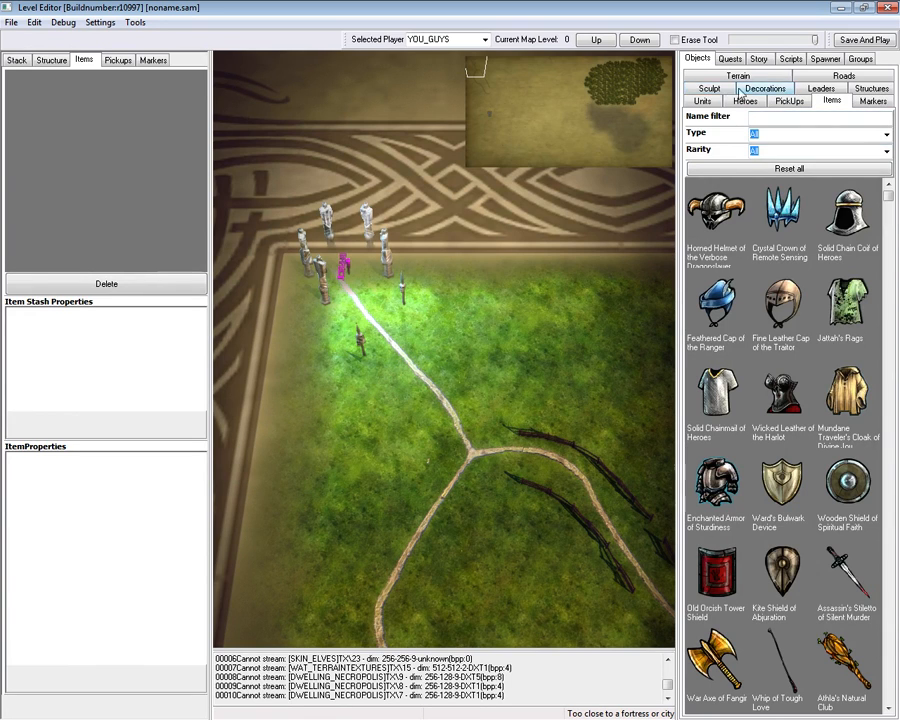
Place six Hazard - Cobwebs decorations on the road bend, beside the colonnades and around the northern fence corners.
click(742, 90)
drag(886, 148, 888, 697)
click(818, 655)
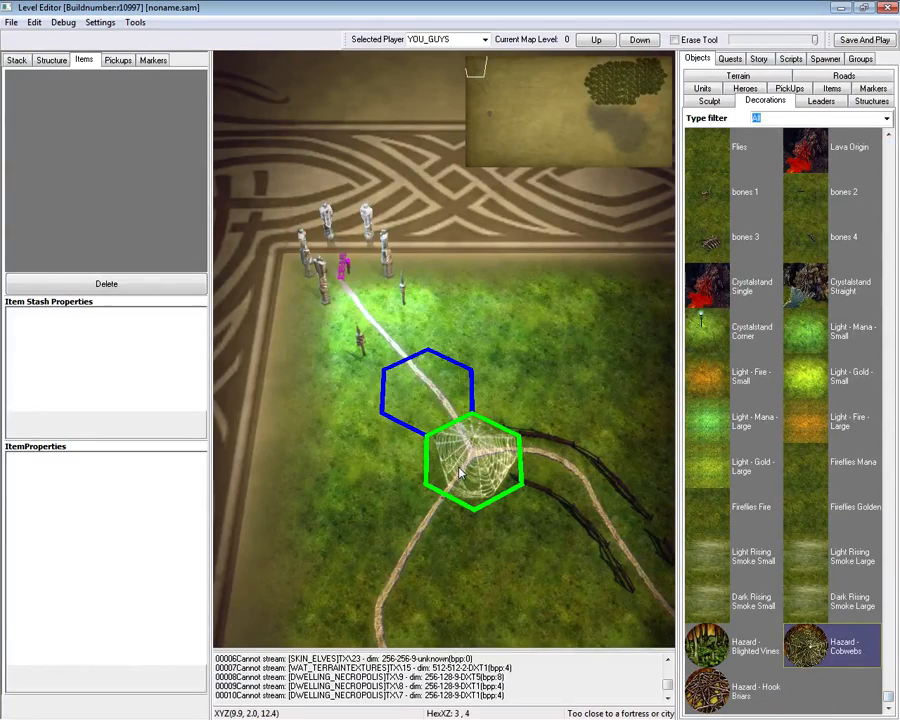
key(Right)
key(Down)
key(Up)
click(430, 250)
click(512, 264)
click(263, 365)
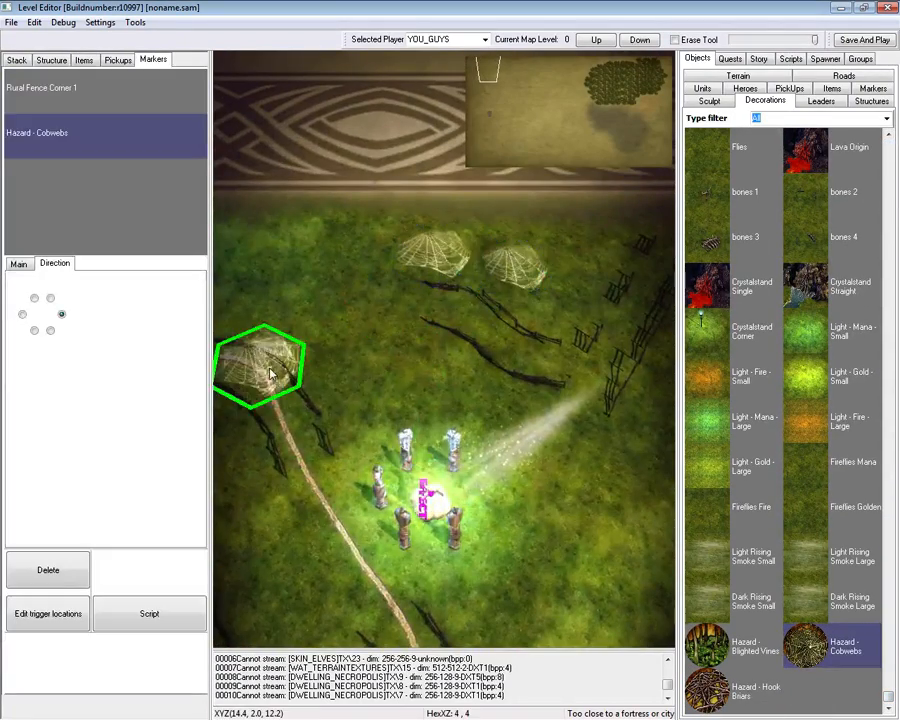
click(382, 425)
click(368, 288)
click(318, 205)
right_click(390, 332)
Select the cobwebs just north of the northern fence corners, open their trigger locations for editing and view their script pool.
click(450, 281)
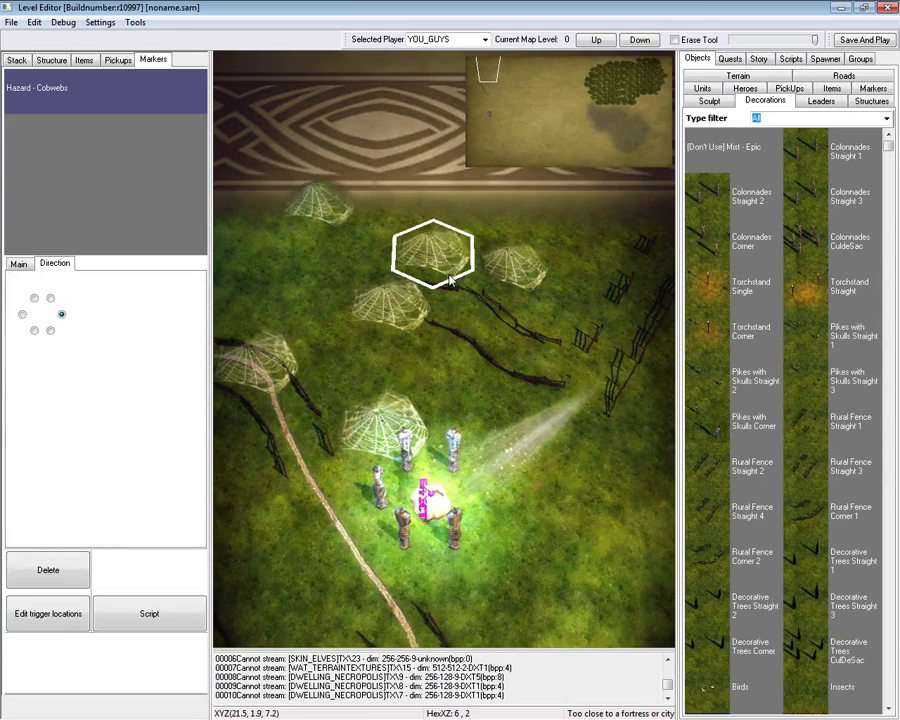
click(43, 610)
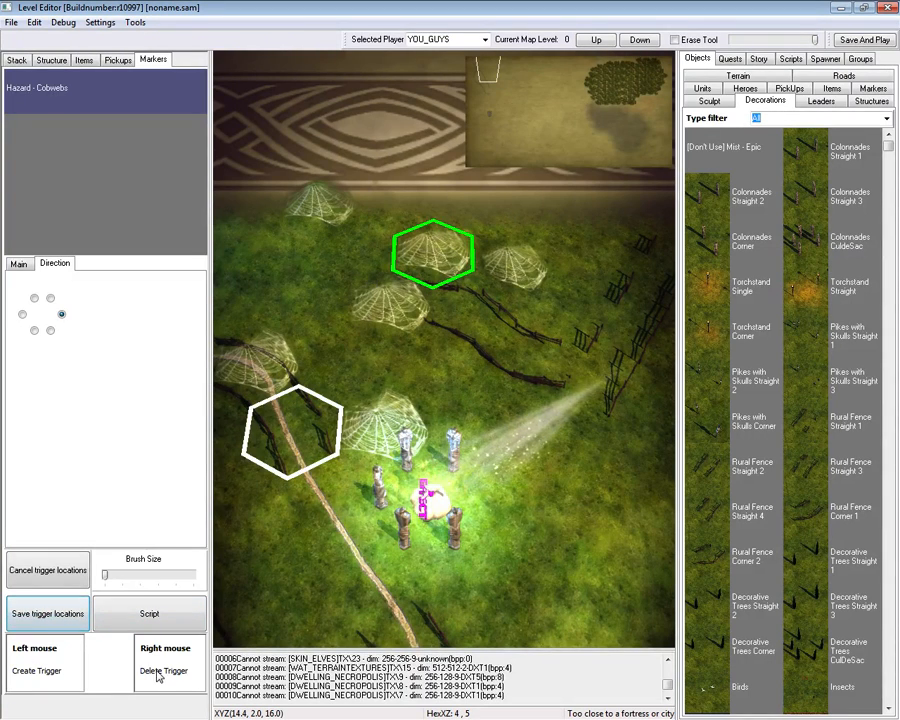
click(150, 613)
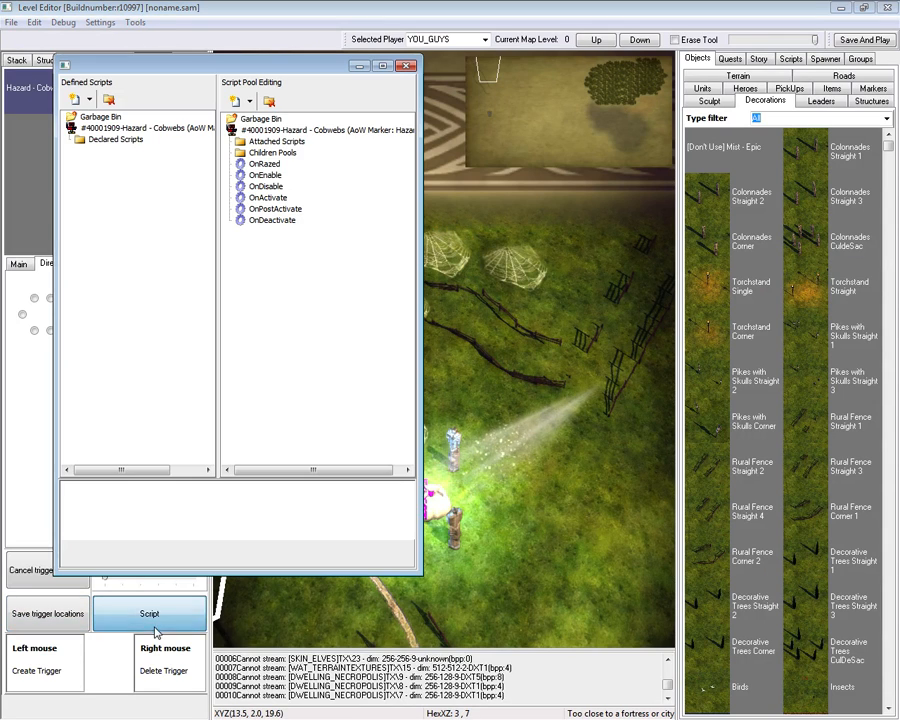
click(406, 67)
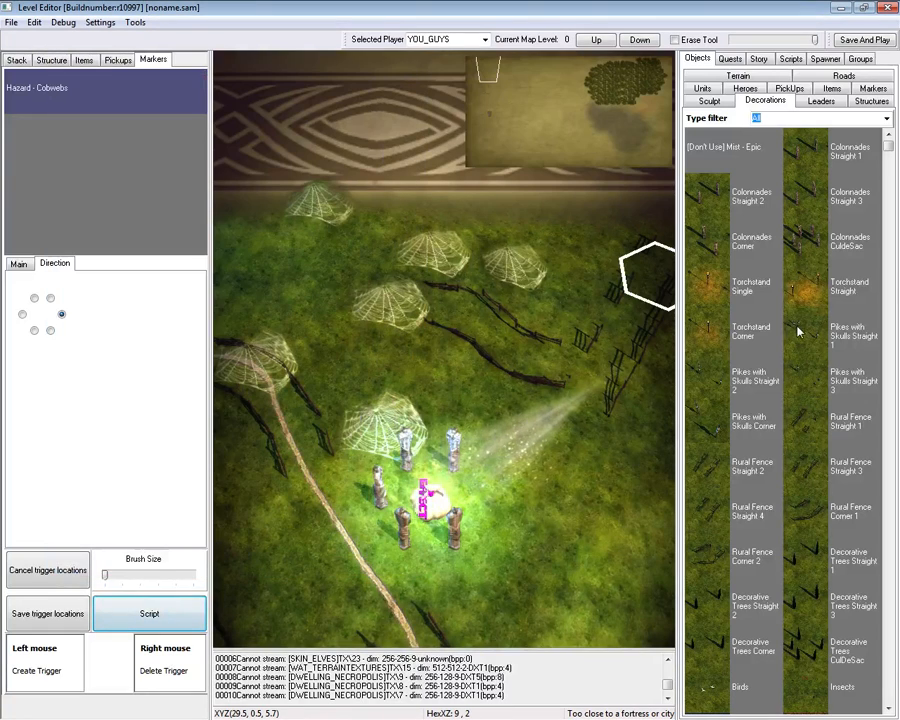
Try to place a Dark Rising Smoke Small decoration on the cobwebs just southwest of the selected ones.
drag(888, 147, 889, 695)
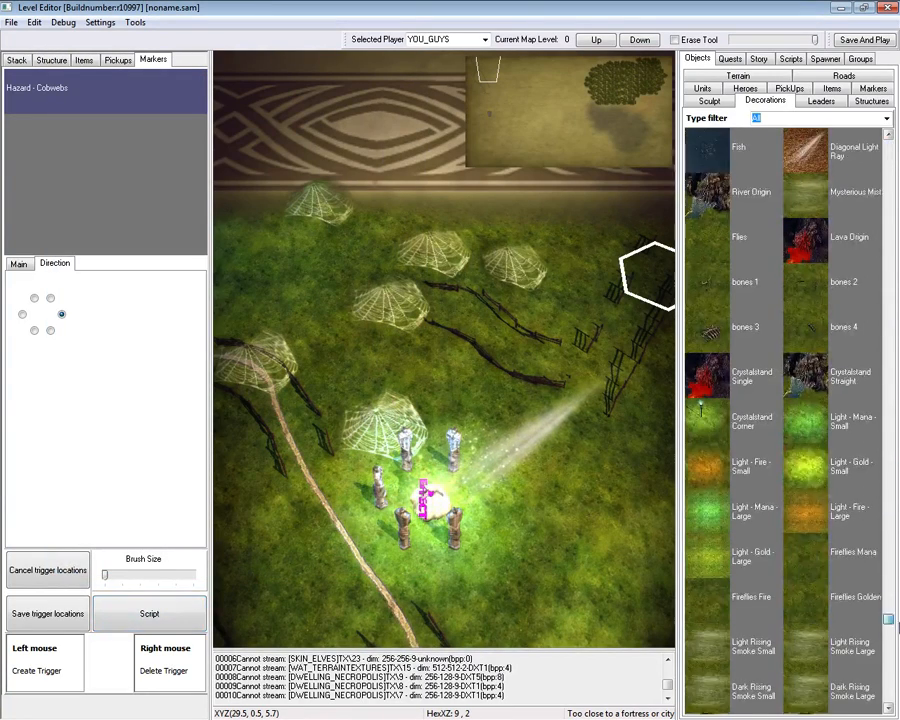
click(732, 597)
click(388, 310)
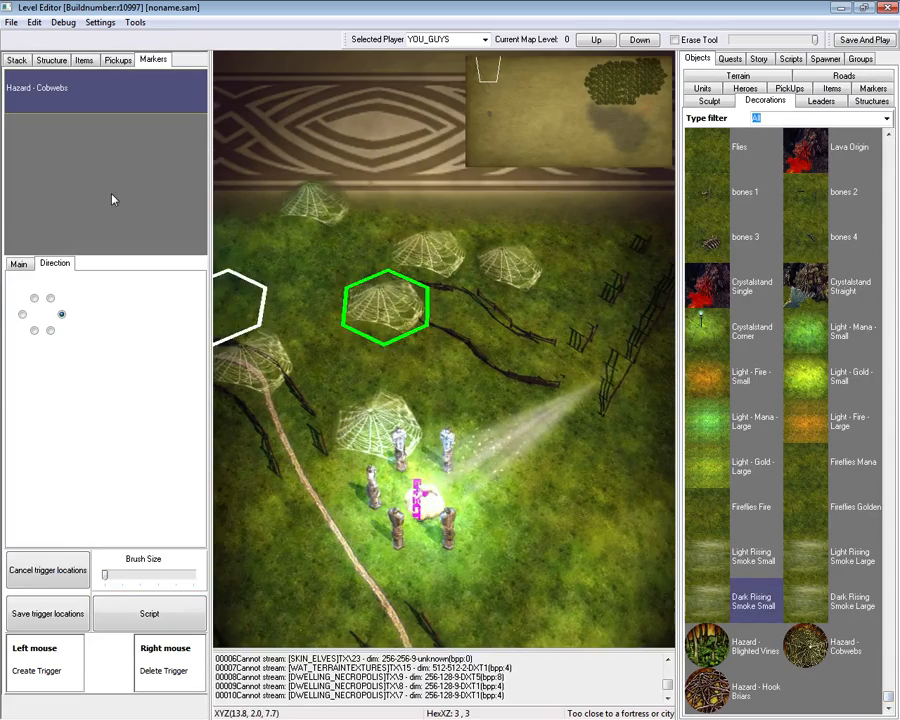
key(Left)
key(Down)
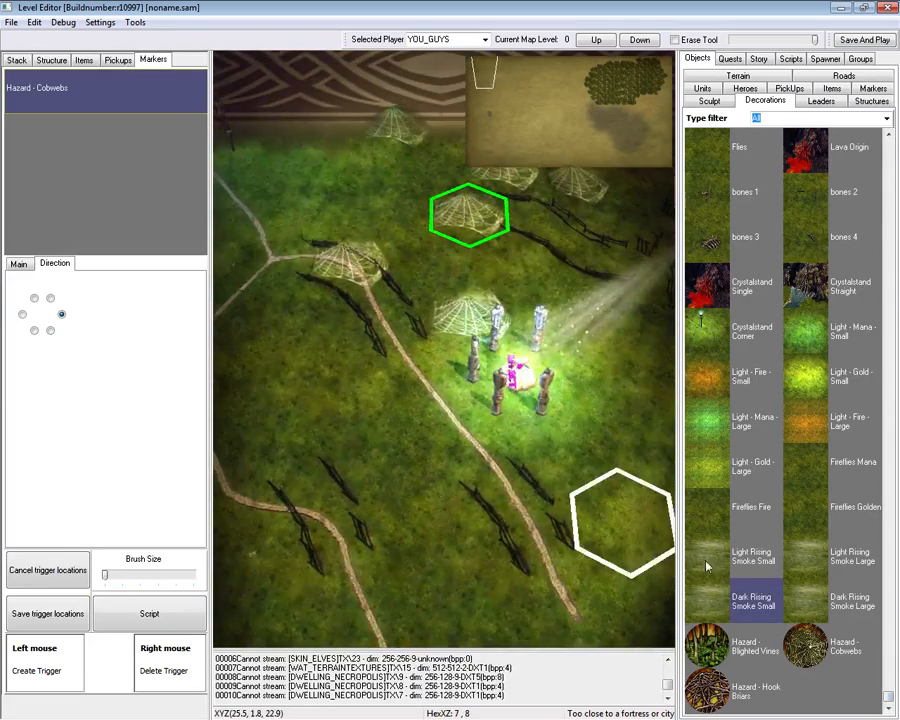
Mark a cluster of four trigger hexes for the selected cobwebs on the open grass east of the fences and save them.
key(Right)
key(Up)
click(493, 327)
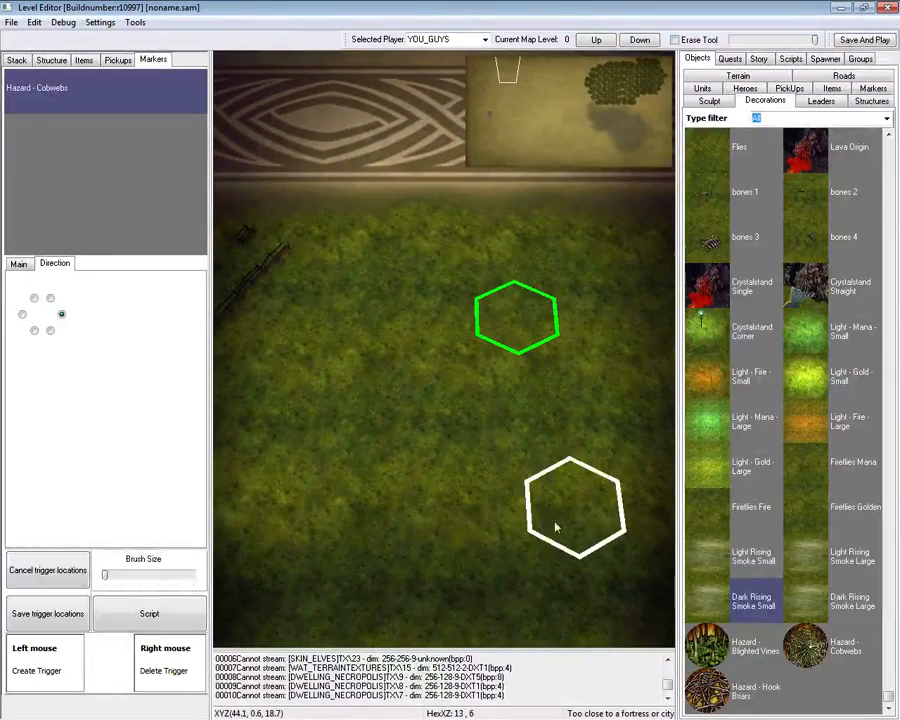
key(Right)
click(468, 376)
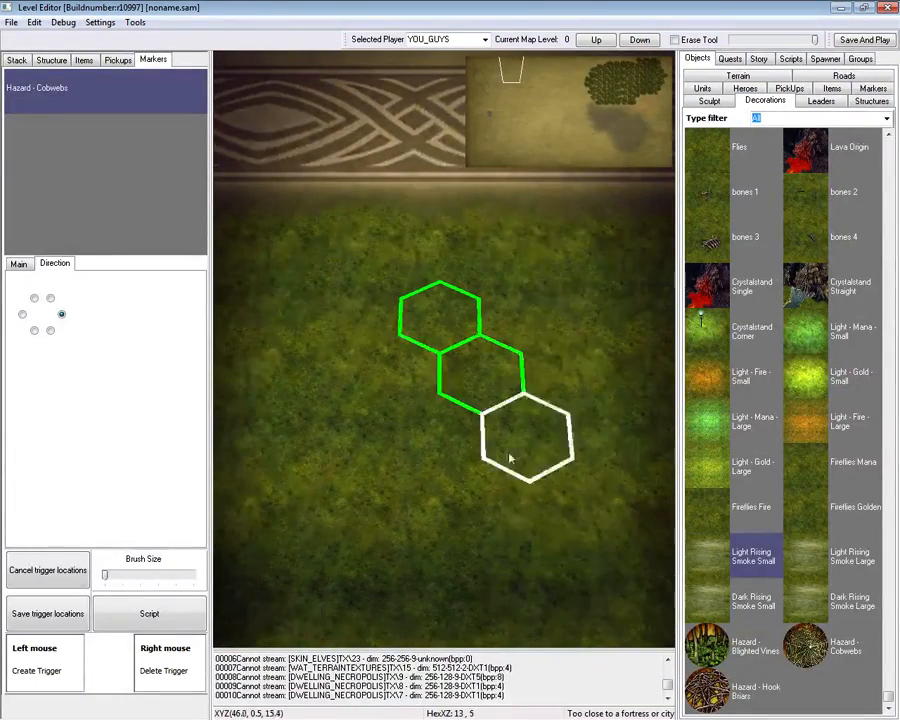
key(Right)
click(457, 315)
click(458, 268)
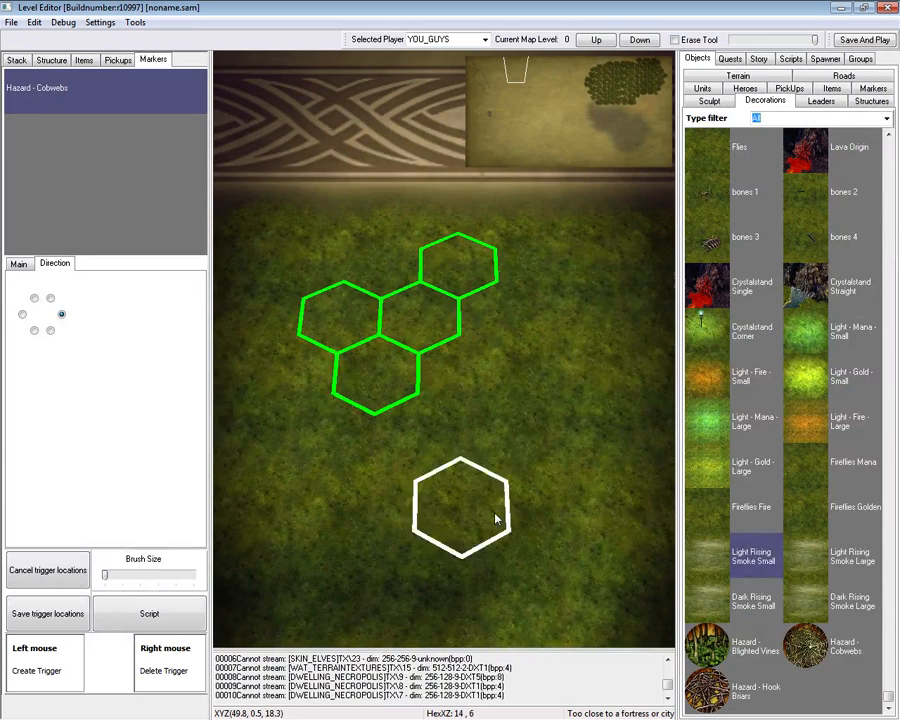
click(45, 621)
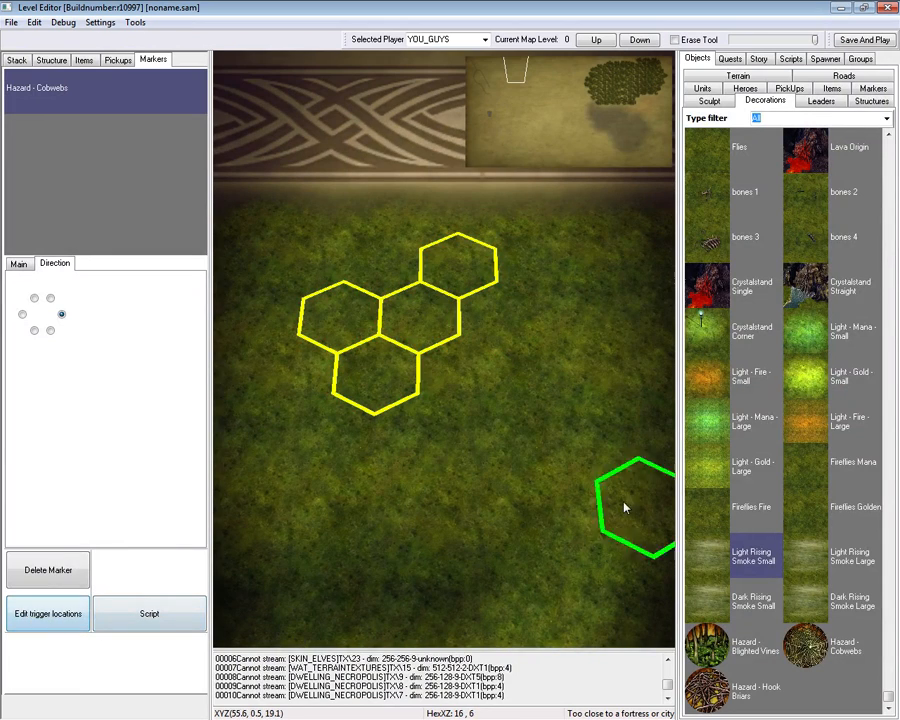
Place a Light Rising Smoke Small decoration just southeast of the trigger hex cluster.
click(460, 380)
key(Right)
key(Left)
scroll(515, 433, up, 3)
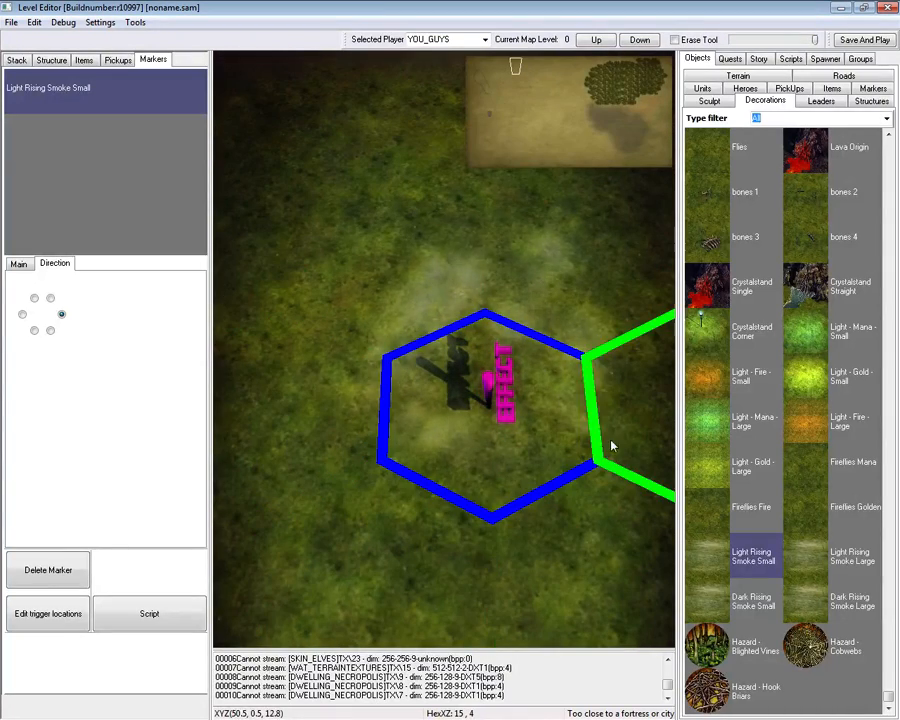
Place a Dark Rising Smoke Small decoration on the open grass near the light smoke and inspect its effect up close.
click(705, 600)
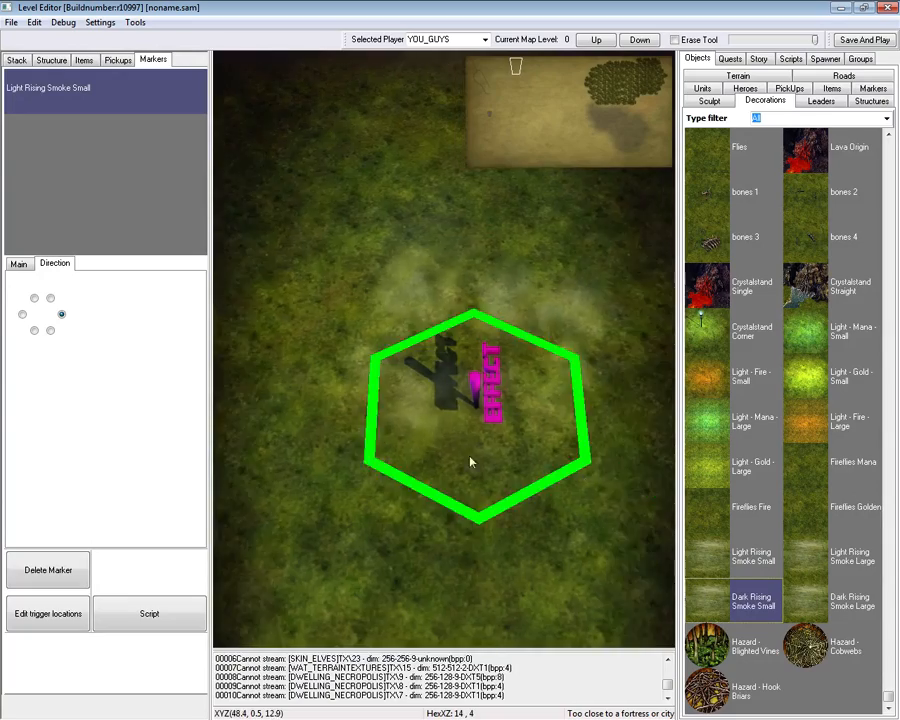
click(471, 462)
right_click(482, 478)
scroll(482, 480, down, 3)
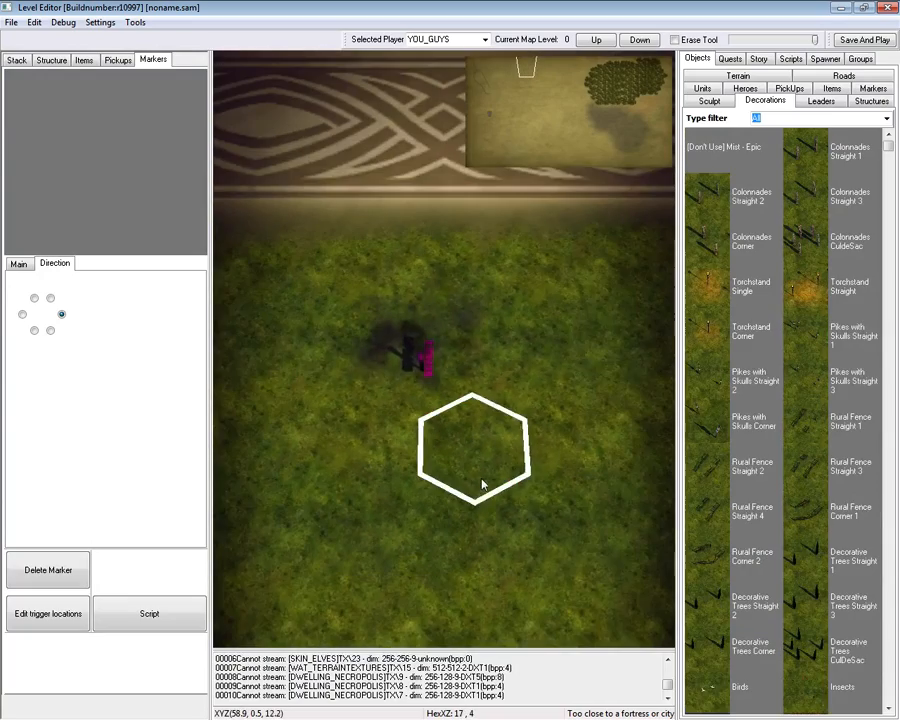
click(430, 396)
scroll(385, 368, up, 3)
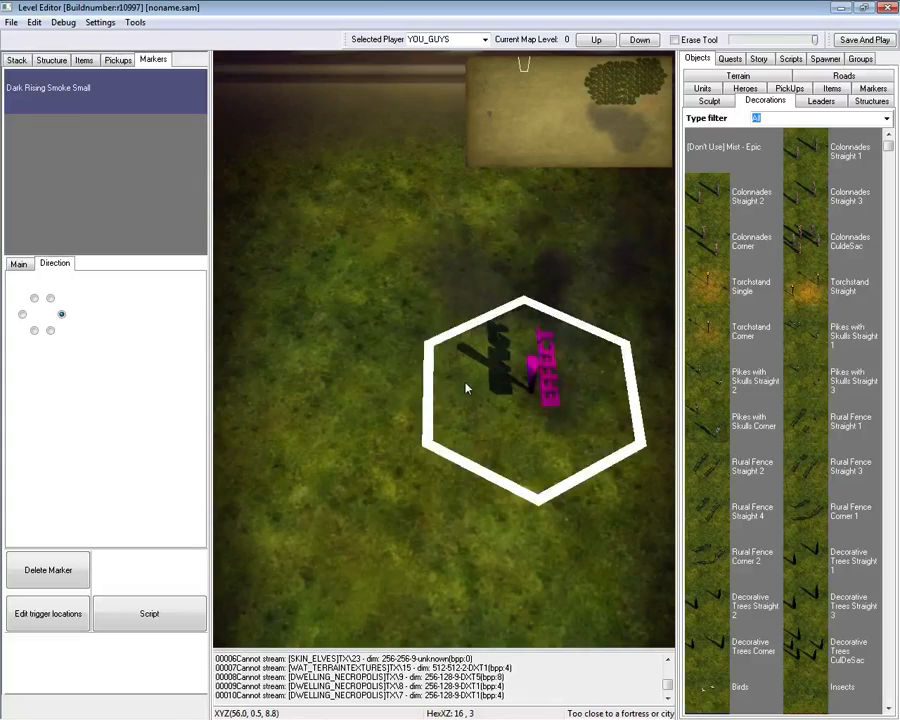
scroll(460, 470, down, 3)
right_click(363, 282)
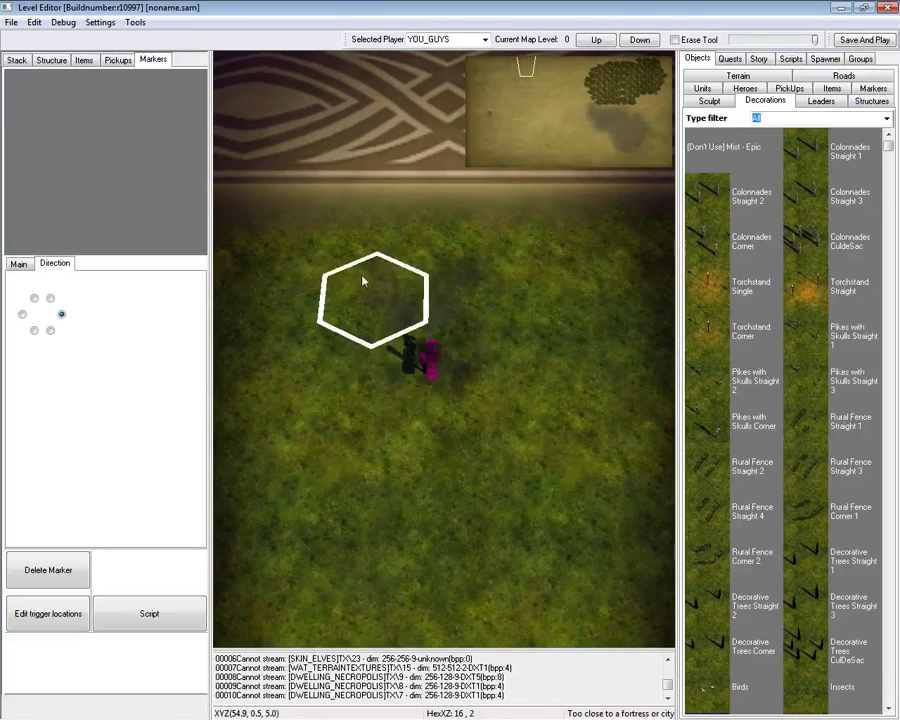
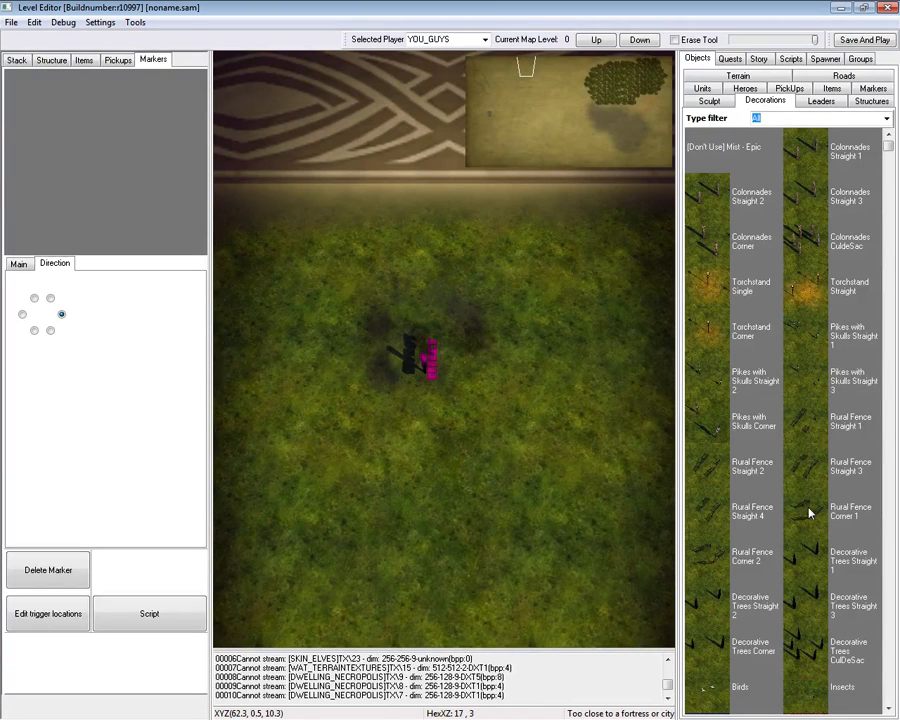
Surround the dark smoke with a Decorative Trees CulDeSac decoration on the same hex.
click(806, 650)
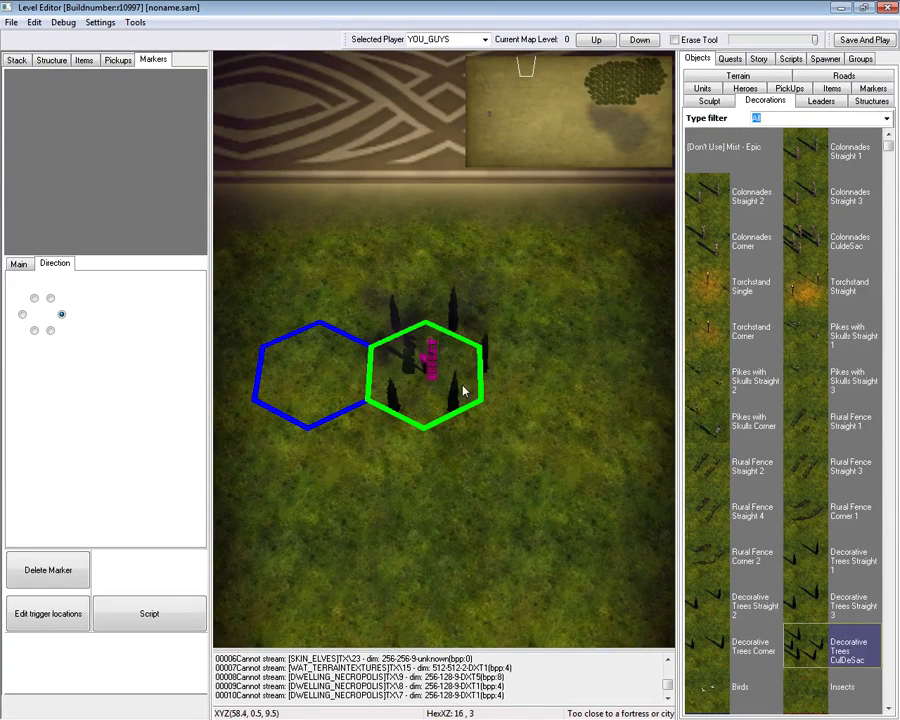
click(410, 385)
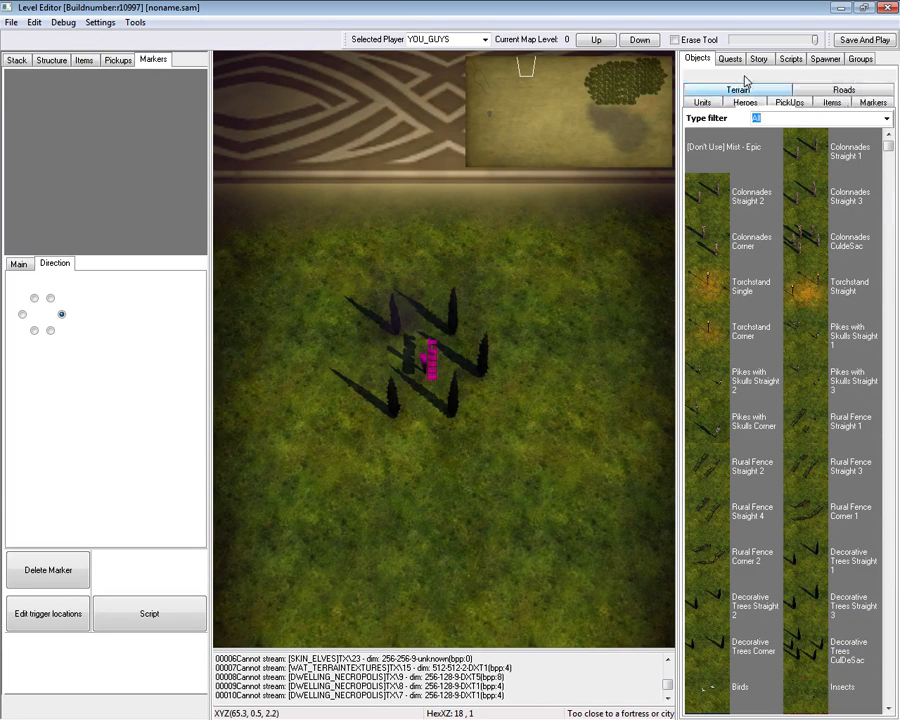
Paint the Blighted Barrens 01: Lava Lands terrain over the grass around the dark smoke and decorative trees.
click(720, 103)
click(722, 236)
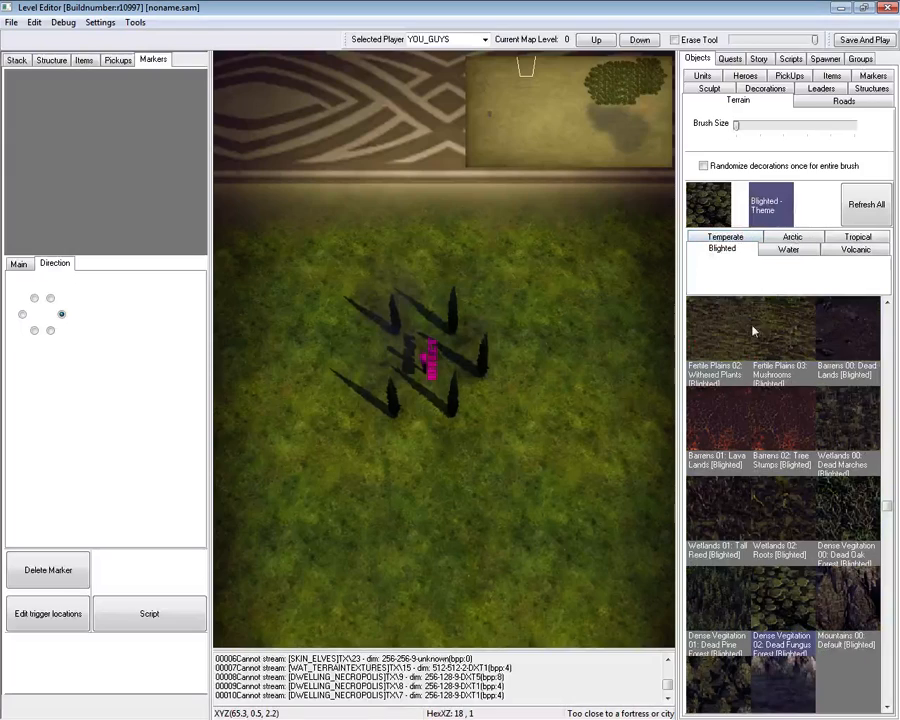
mouse_move(502, 394)
mouse_down()
mouse_move(454, 462)
mouse_move(362, 290)
mouse_move(480, 640)
mouse_move(522, 484)
mouse_move(402, 394)
mouse_up()
key(Left)
click(739, 526)
drag(317, 219, 436, 560)
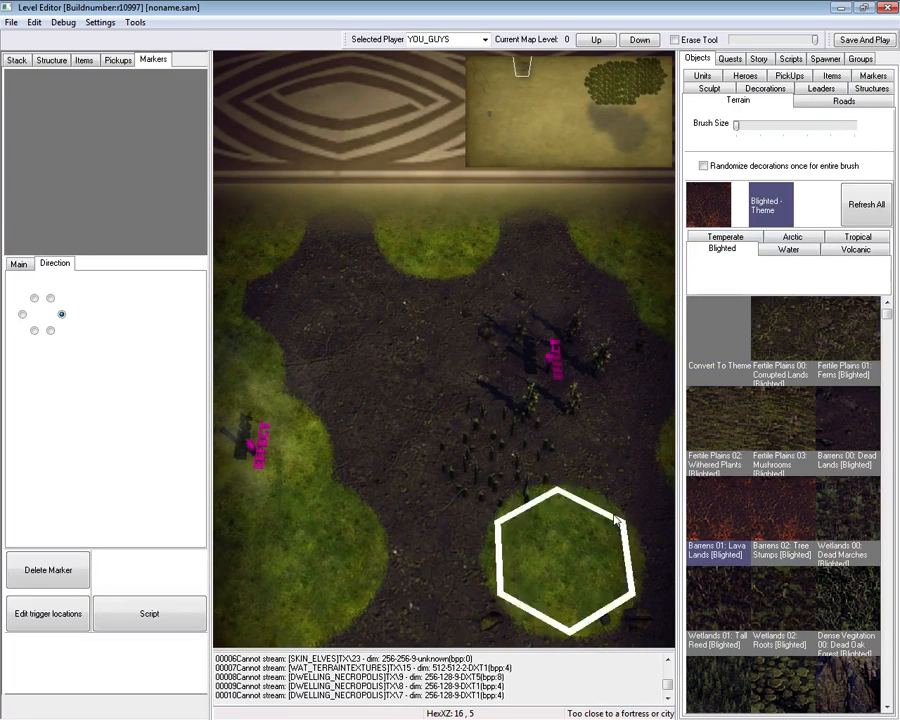
Repaint the blighted ground around the smoke with Barrens 00: Dead Lands and choose Convert To Theme.
click(864, 424)
mouse_move(580, 550)
mouse_down()
mouse_move(418, 384)
mouse_move(322, 376)
mouse_up()
key(Right)
click(742, 515)
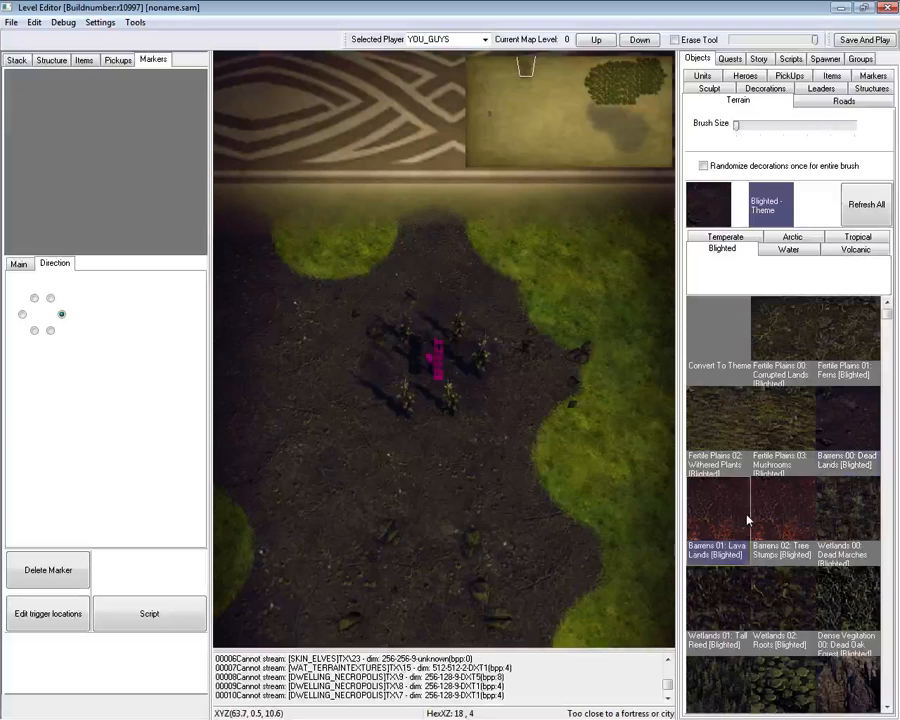
click(718, 330)
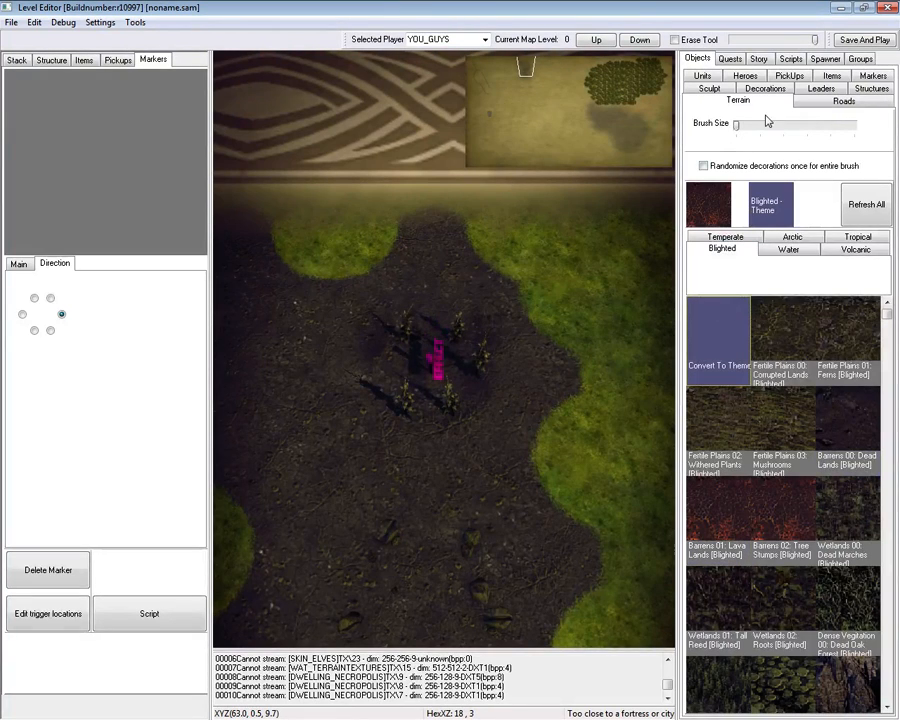
Place the leaders Fai Dural Dzirikon, Valery of House Avernos and Sundren on separate hexes of the open grass south of the blighted area.
click(816, 89)
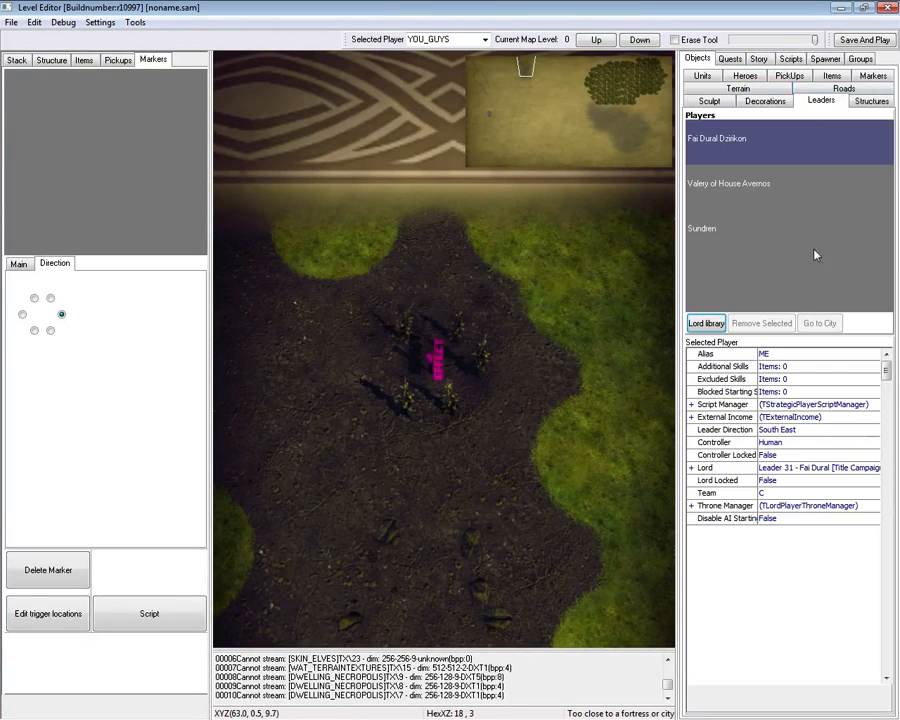
click(722, 139)
double_click(695, 152)
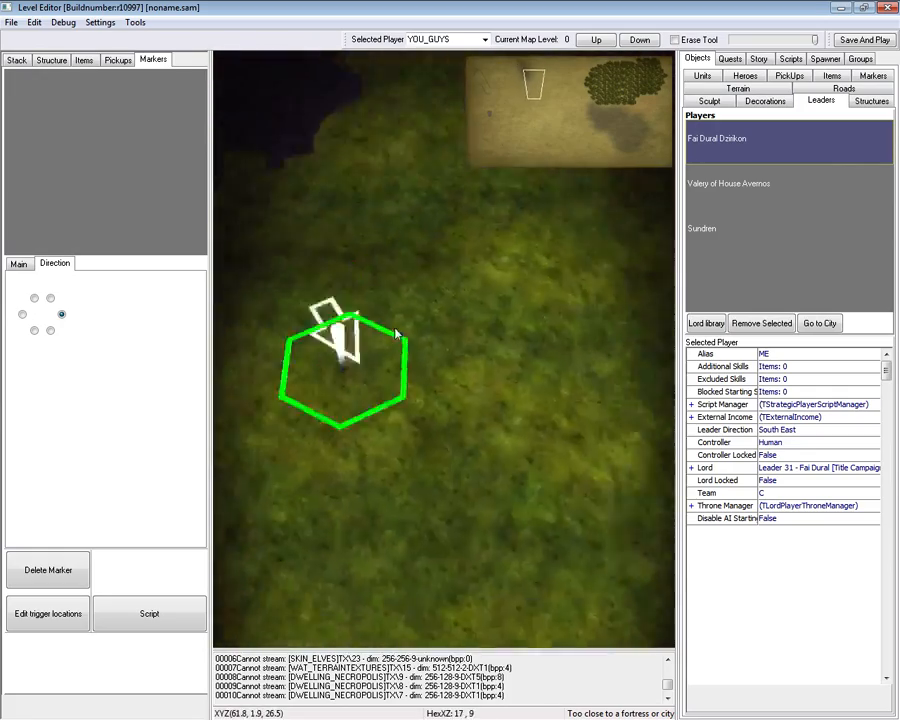
click(330, 300)
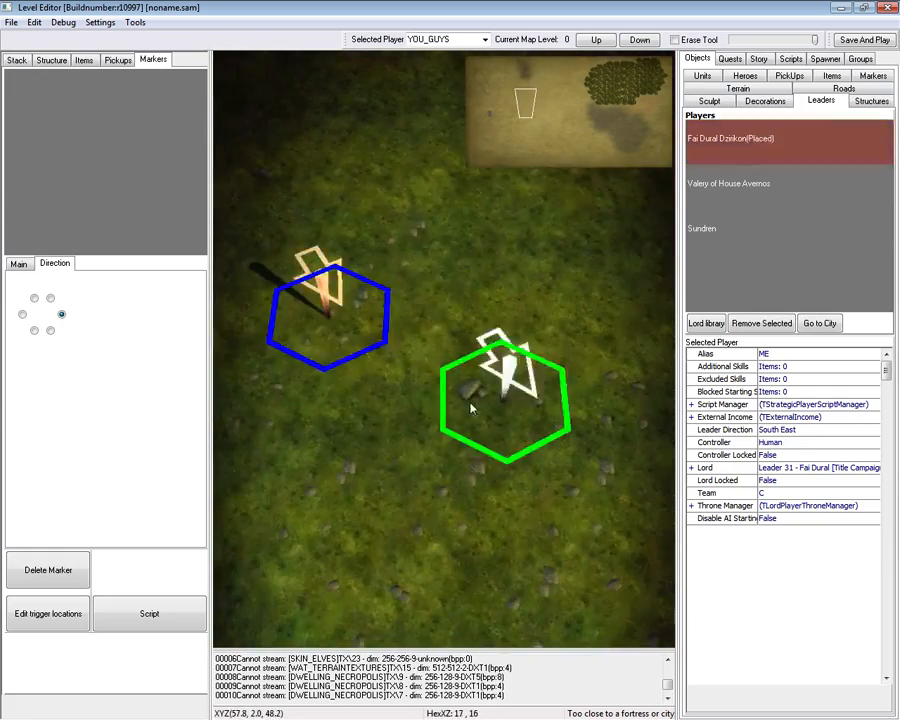
click(745, 184)
click(598, 236)
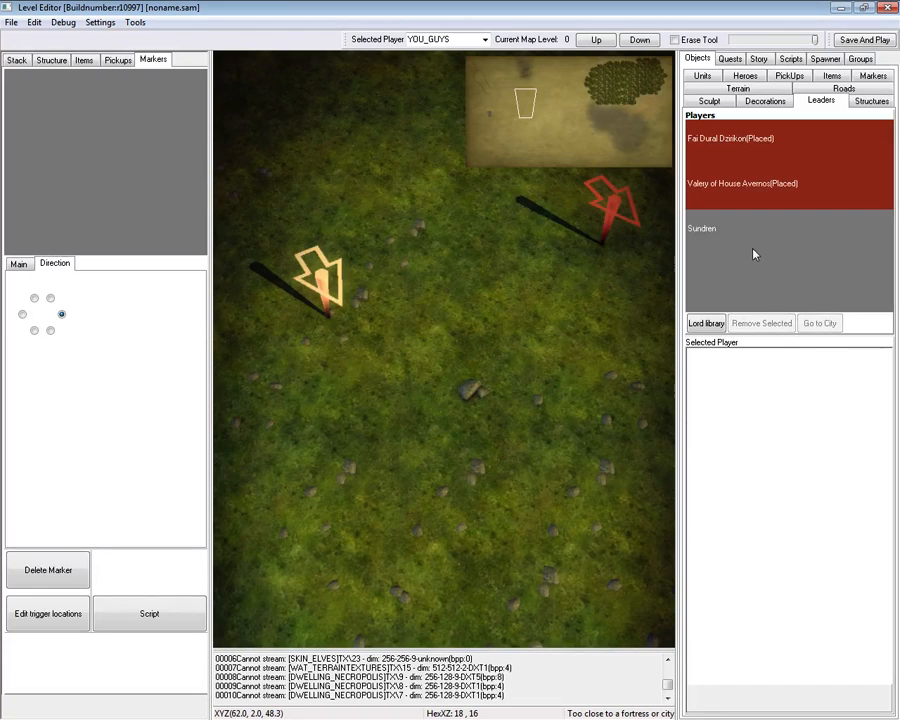
click(750, 240)
click(355, 213)
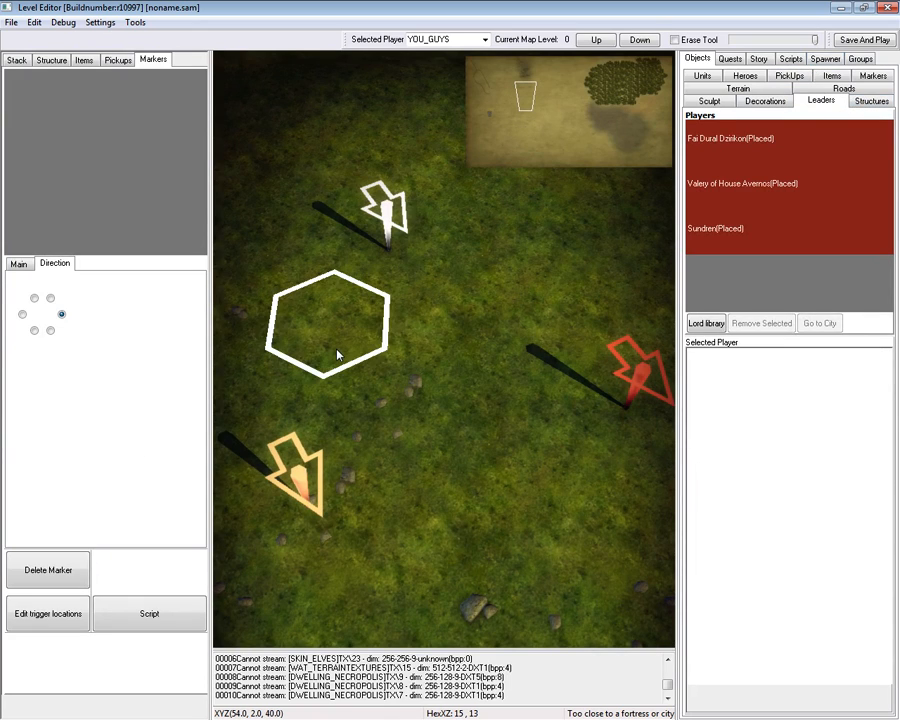
key(Left)
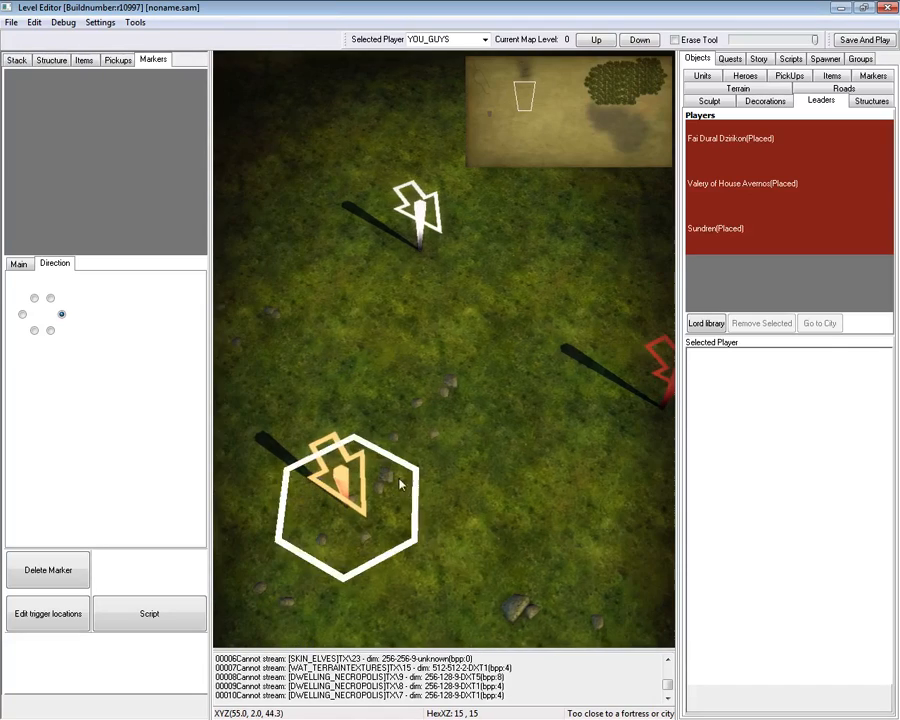
key(Down)
key(Up)
key(Right)
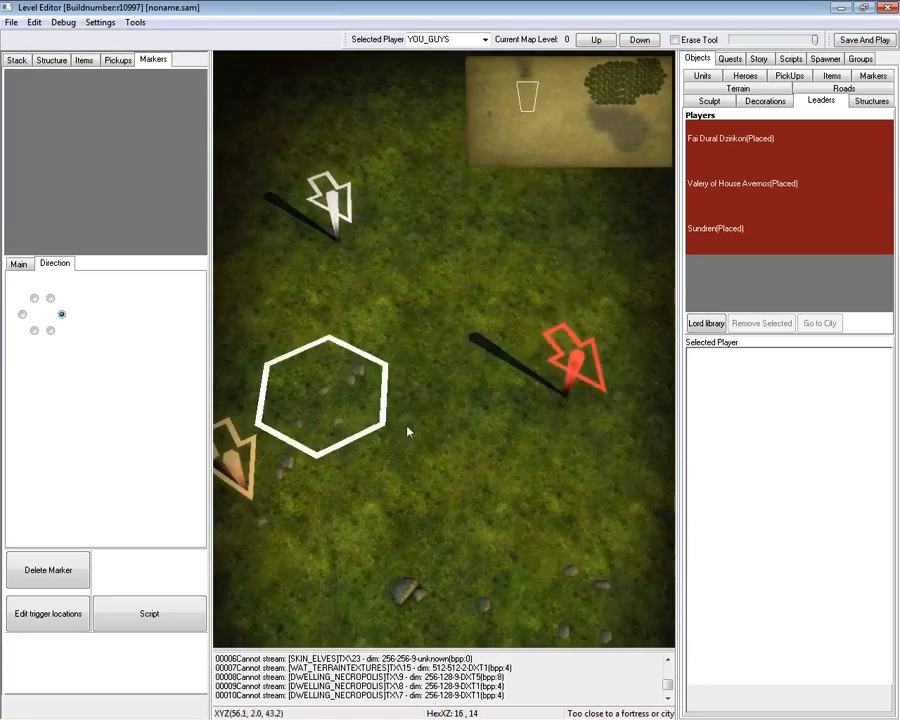
key(Left)
key(Right)
key(Left)
key(Down)
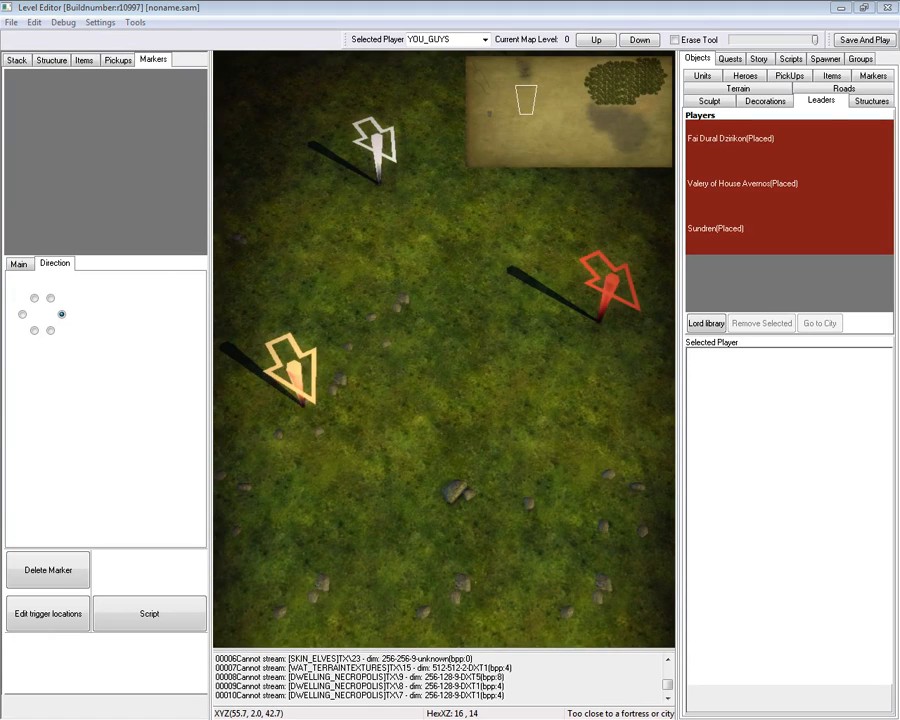
Browse the available structures and preview a City Core on the grass around the leader markers.
click(862, 101)
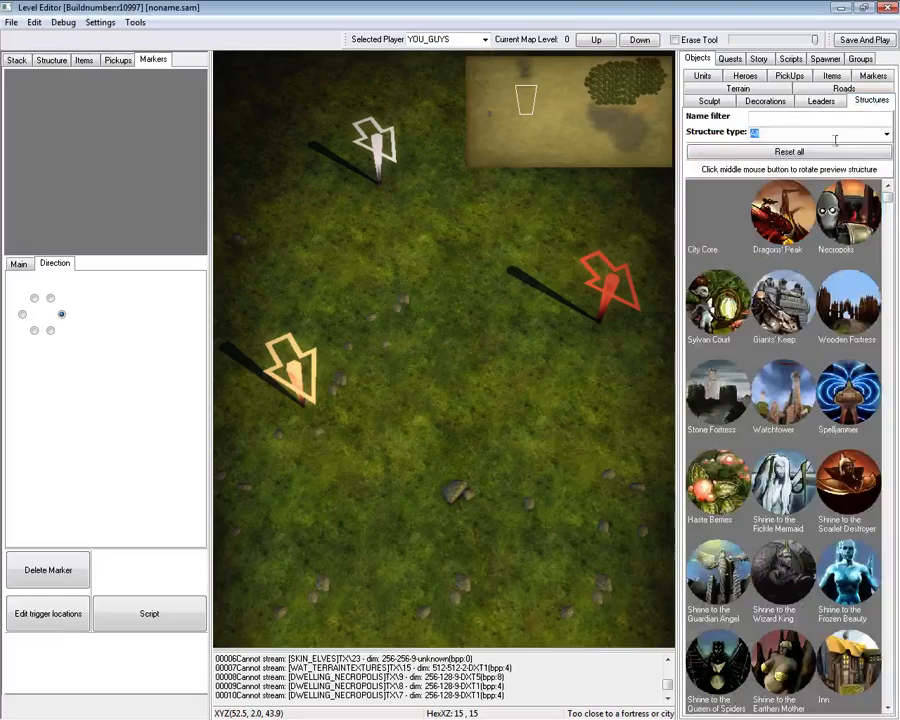
click(716, 227)
key(Down)
key(Left)
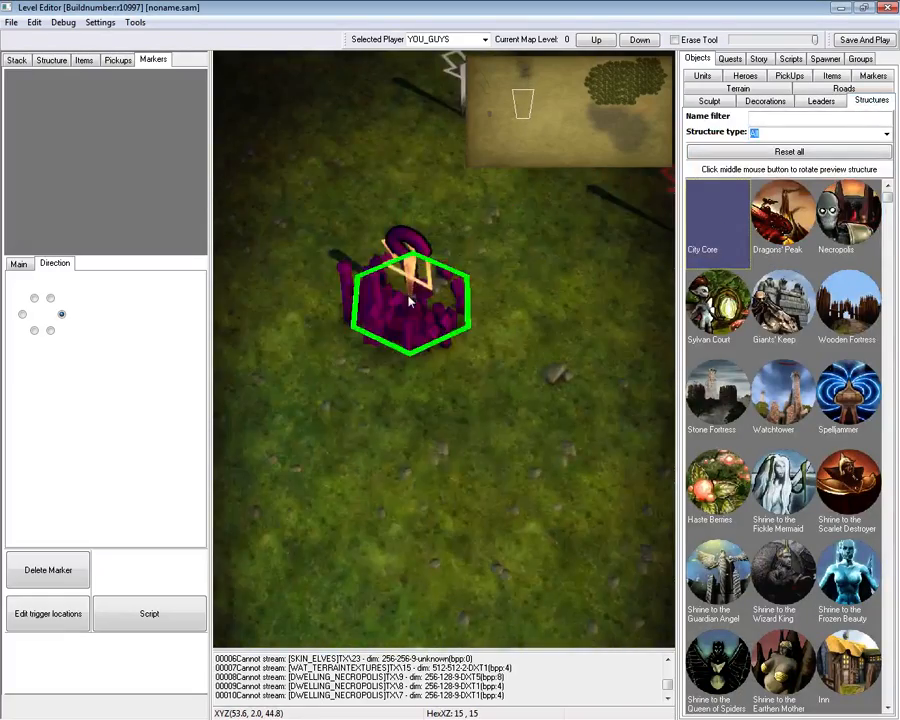
key(Down)
key(Left)
scroll(493, 369, down, 11)
scroll(493, 369, up, 11)
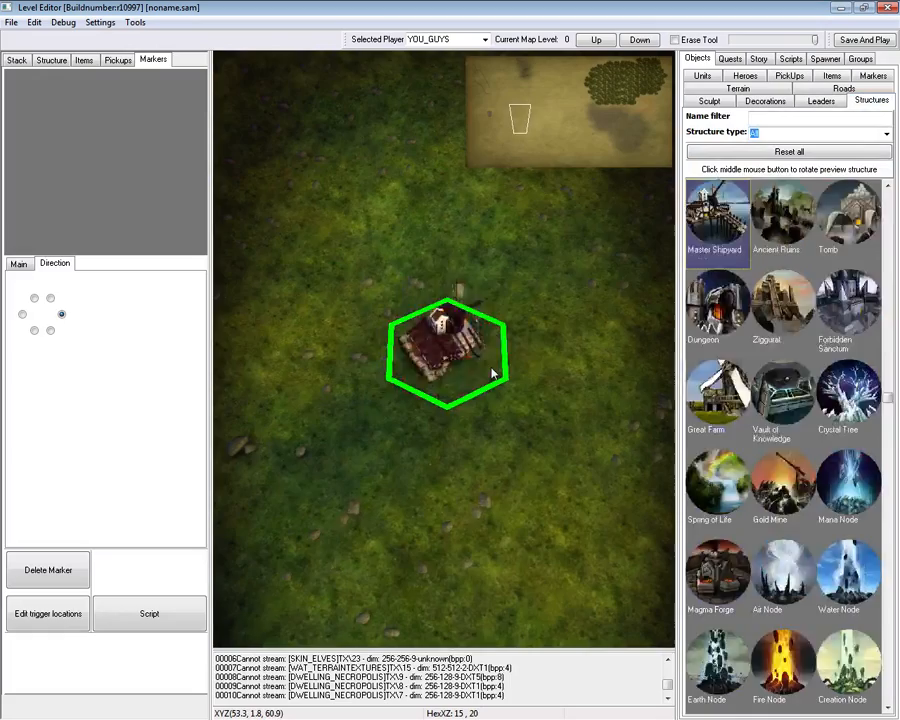
right_click(493, 369)
Place a single City Core on the open grass southeast of the three leader markers.
scroll(527, 381, up, 4)
scroll(524, 386, down, 7)
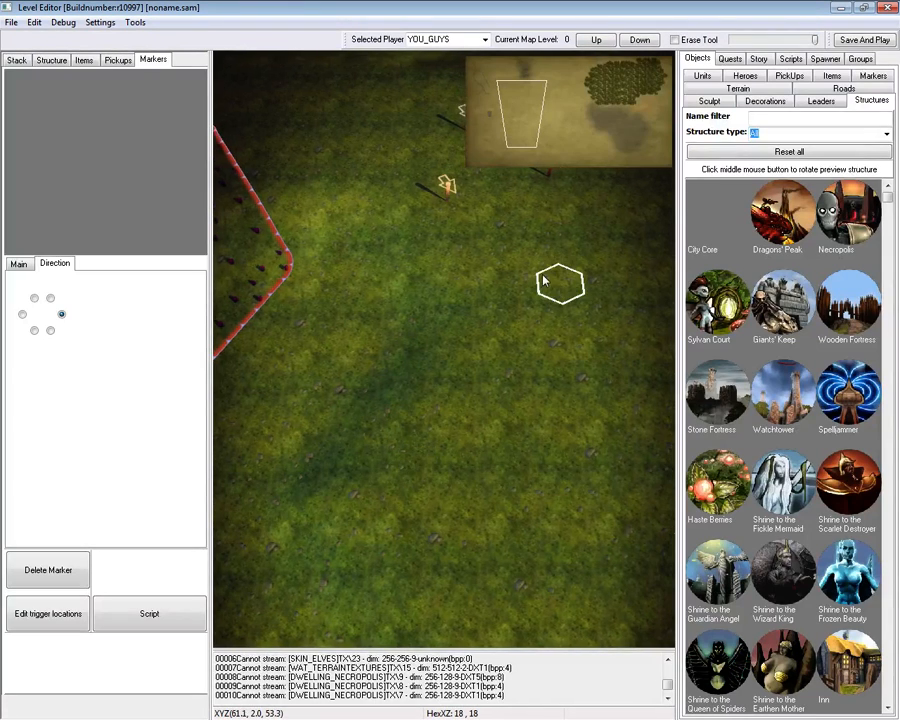
right_drag(541, 279, 556, 286)
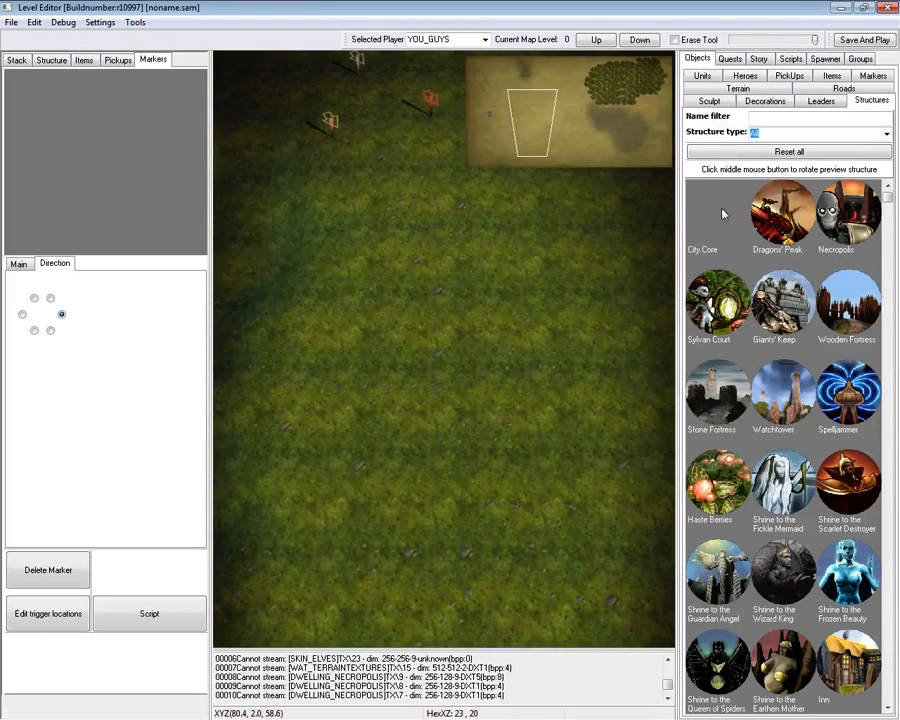
click(721, 207)
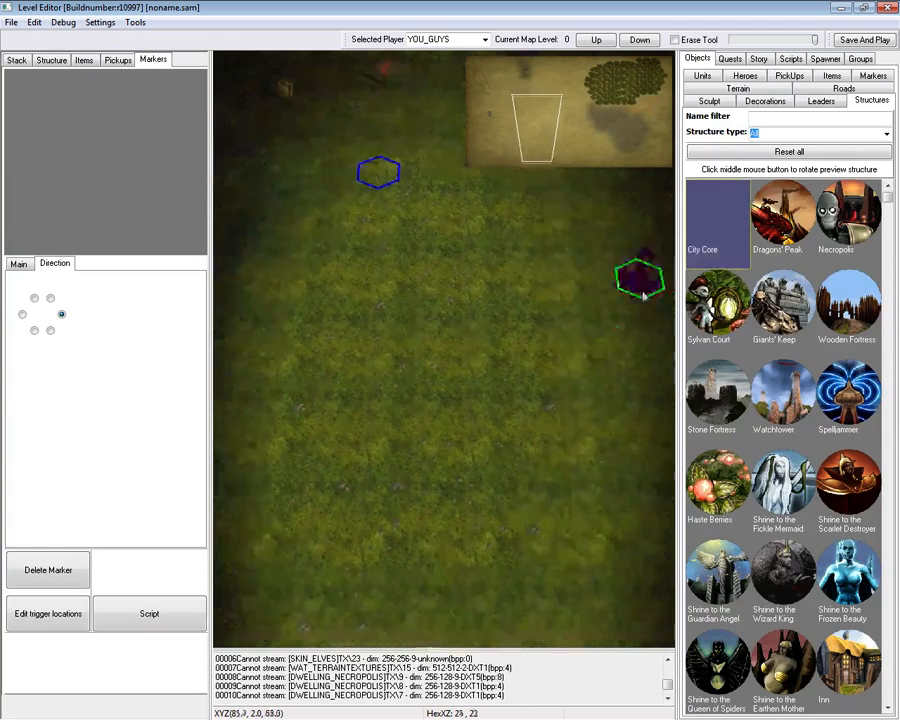
click(428, 326)
key(Up)
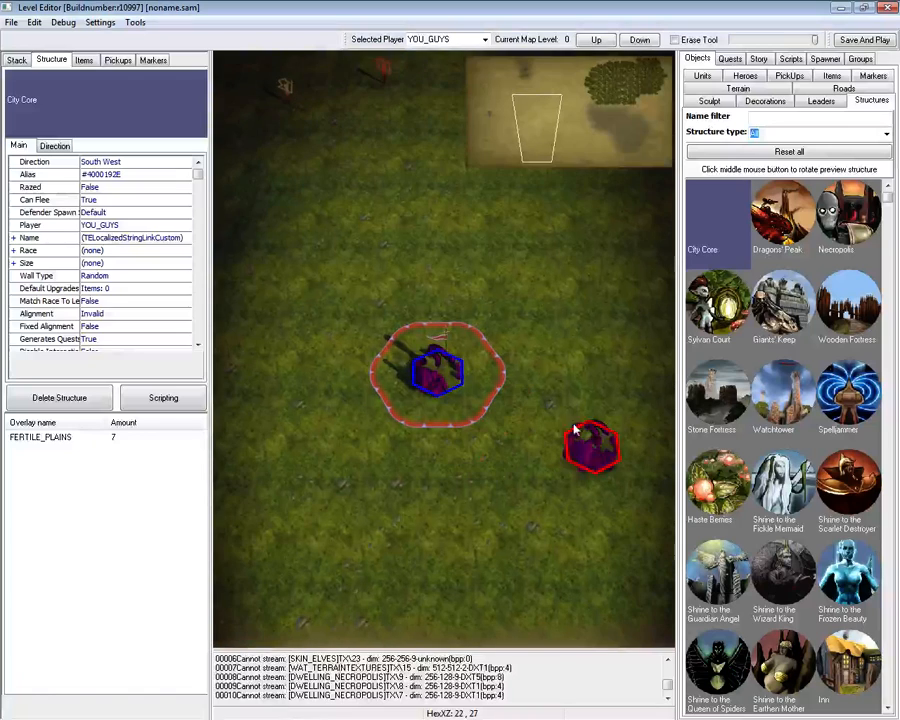
right_click(572, 415)
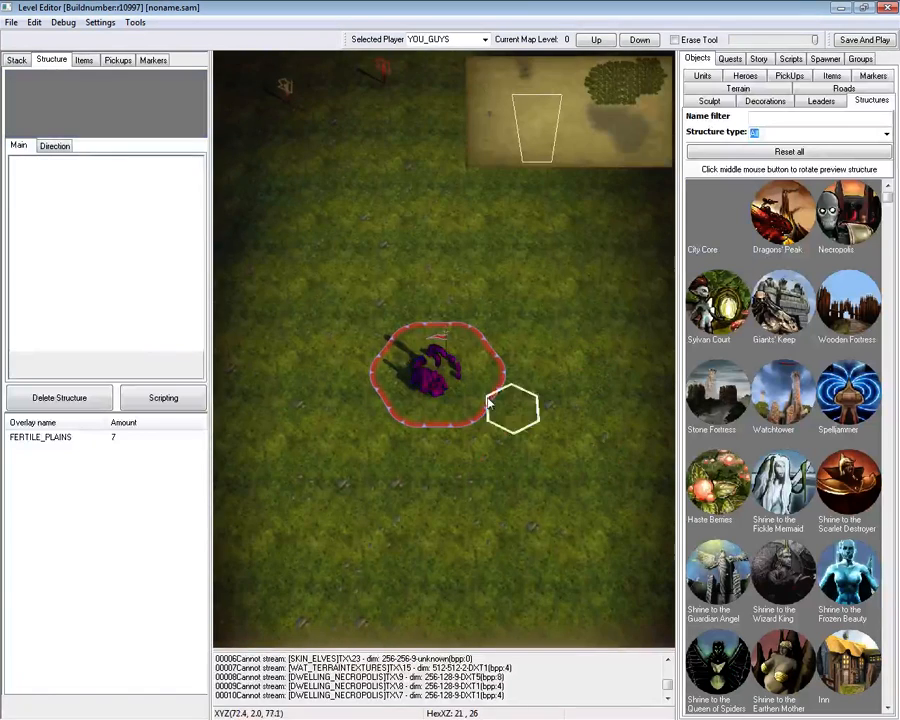
Widen the City Core's property list and its name column, and set the structure's facing direction to West.
click(433, 375)
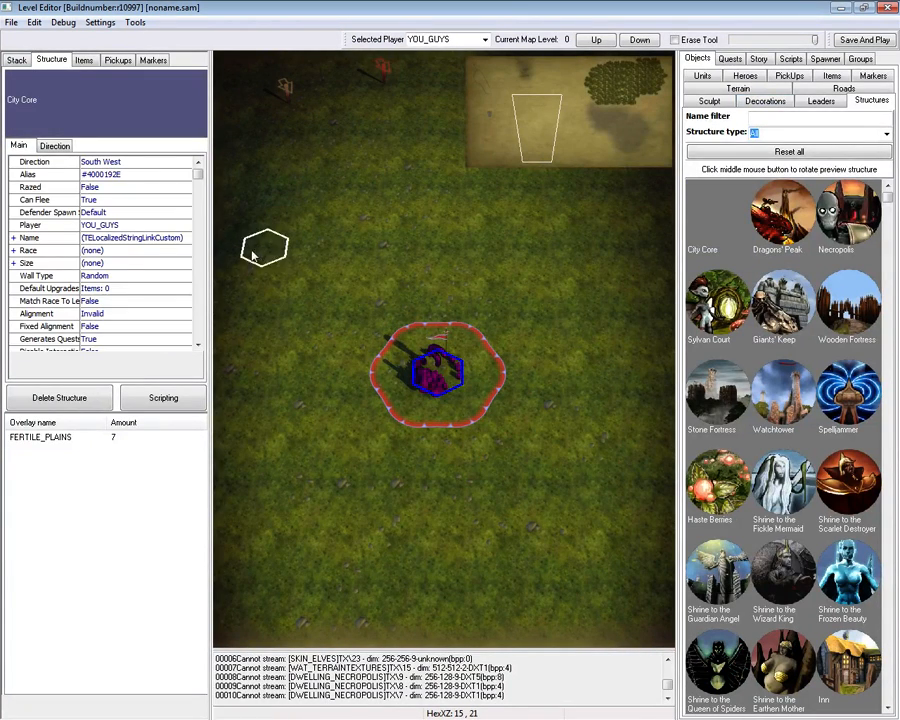
drag(211, 252, 301, 252)
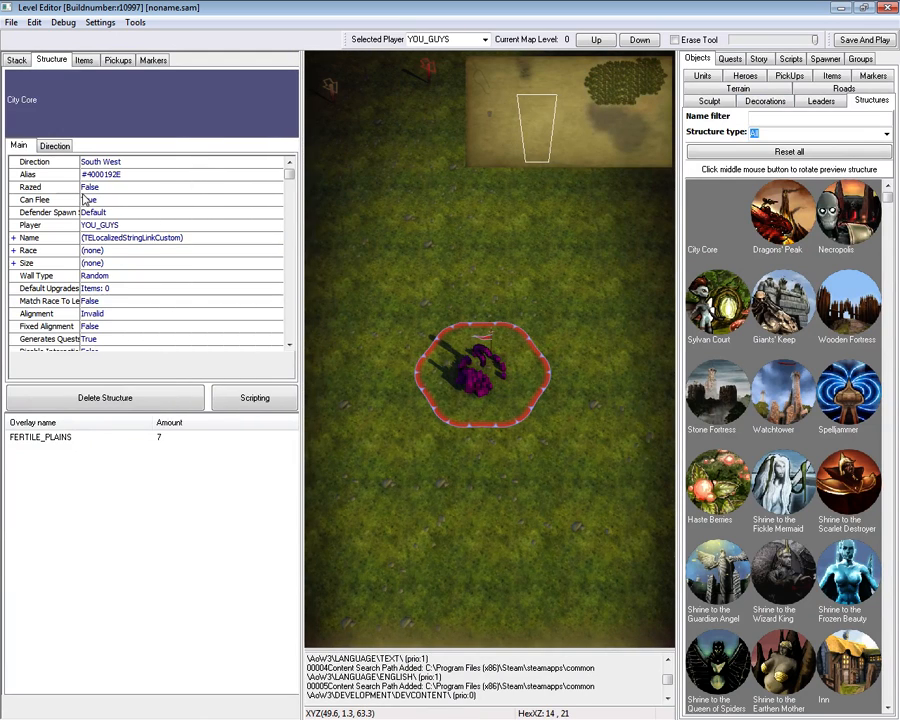
drag(79, 193, 113, 190)
click(222, 166)
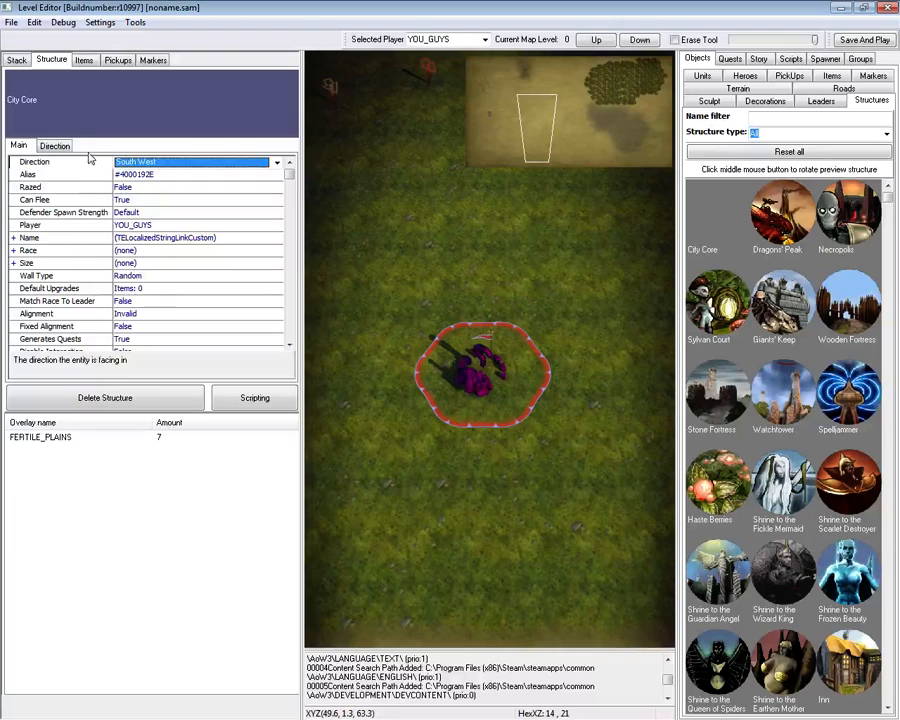
click(55, 146)
click(39, 189)
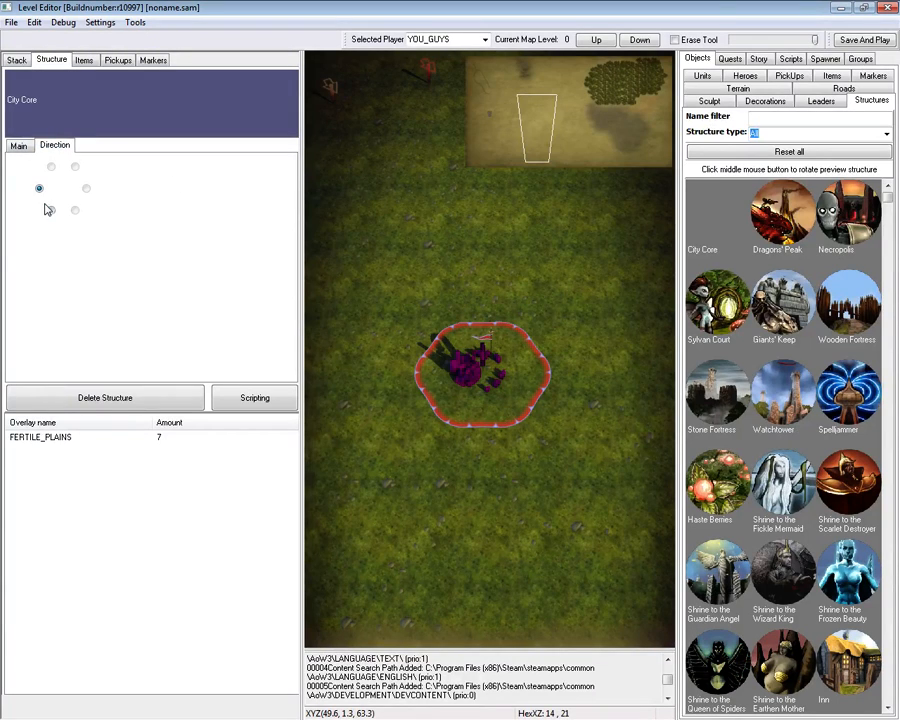
click(468, 493)
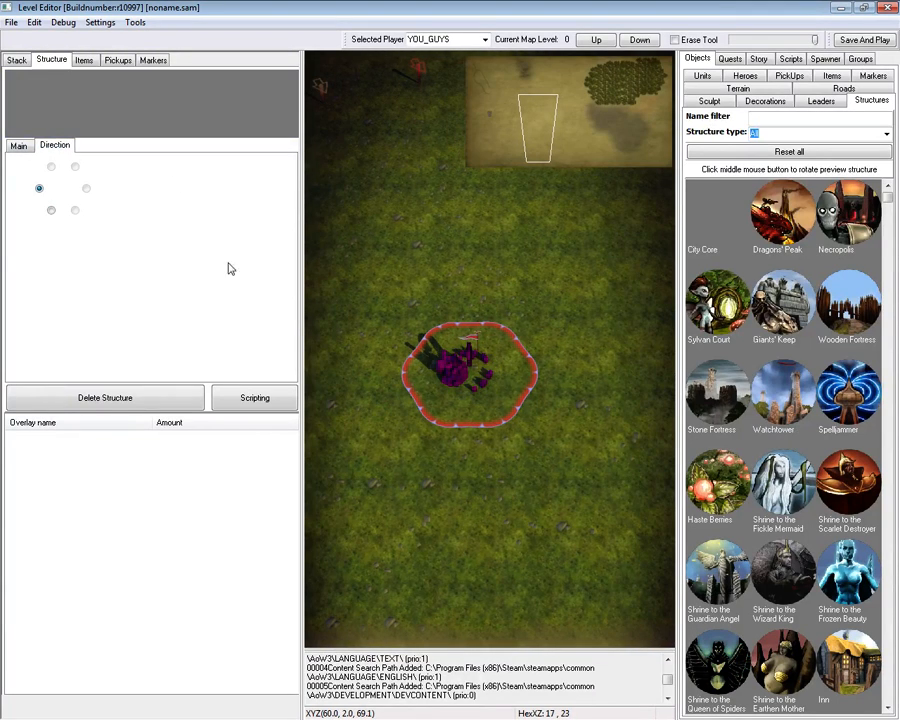
Check the City Core's Razed options and set its Can Flee property to False.
click(17, 146)
click(456, 366)
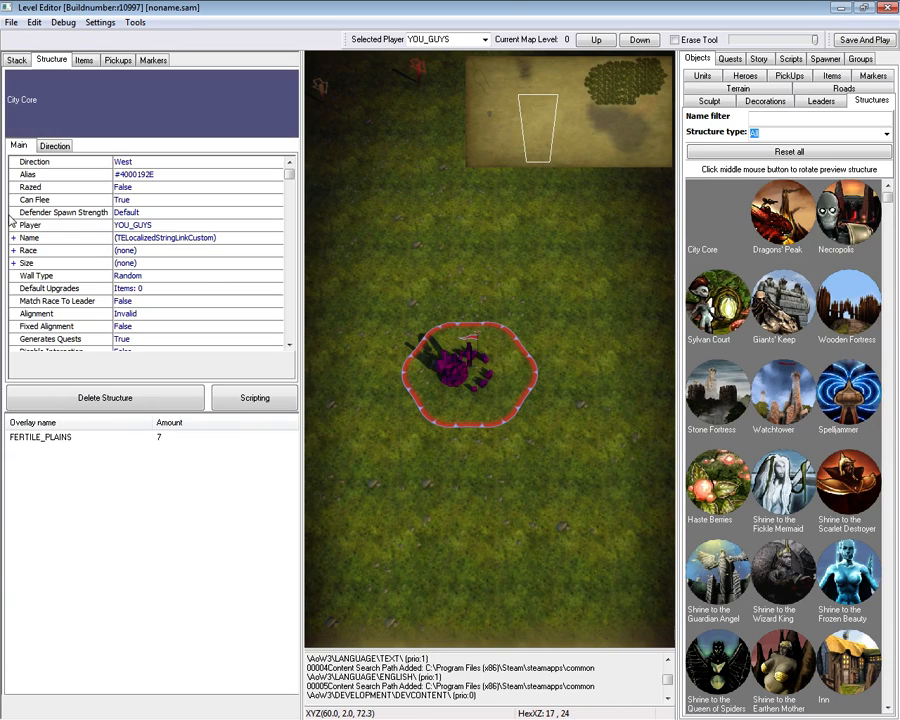
click(149, 189)
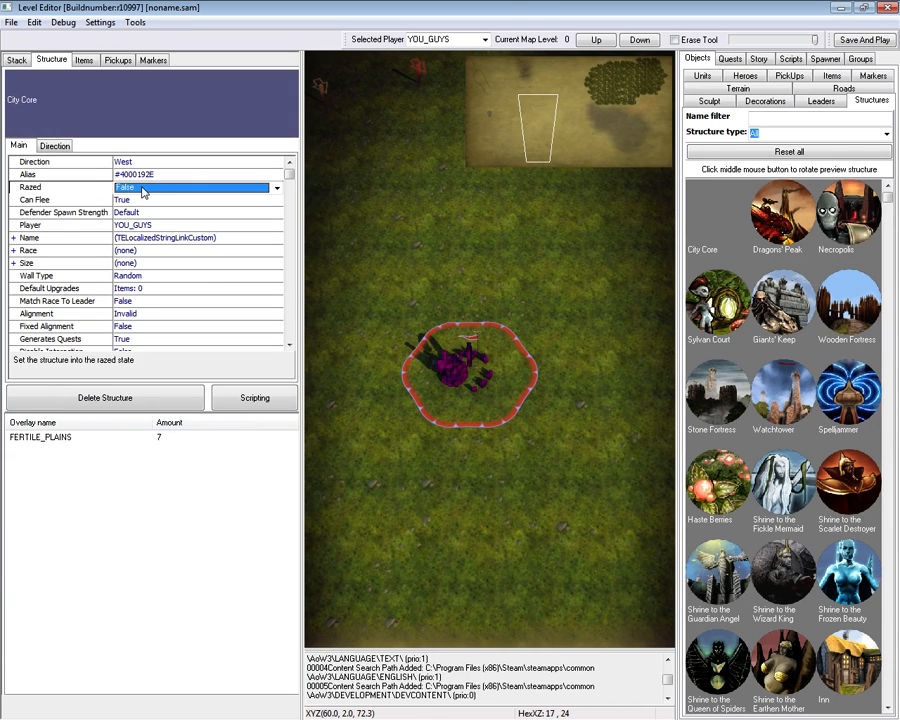
click(150, 190)
click(150, 190)
click(135, 200)
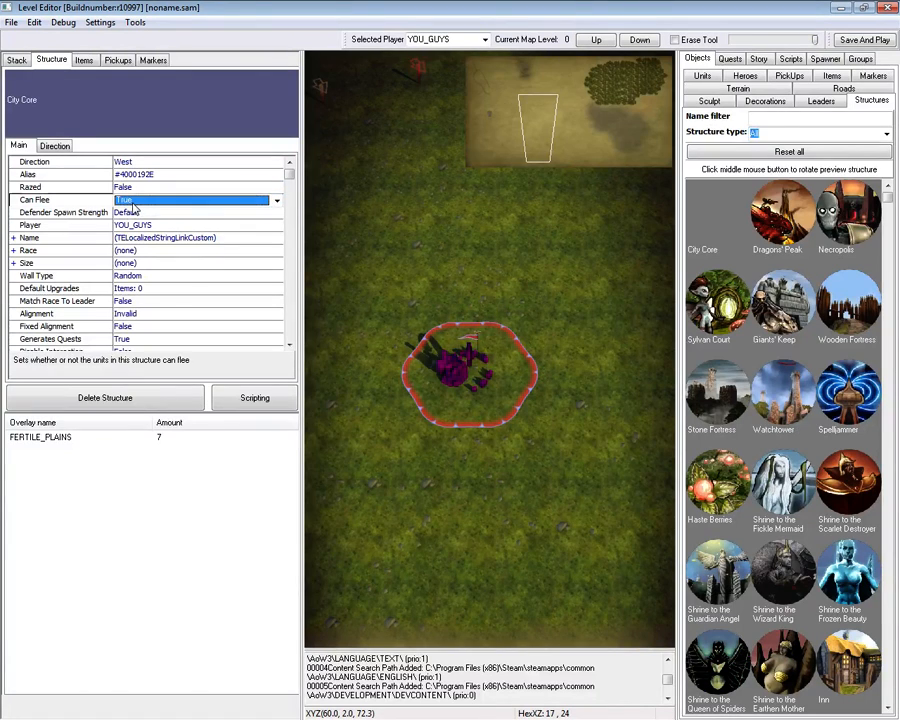
click(135, 200)
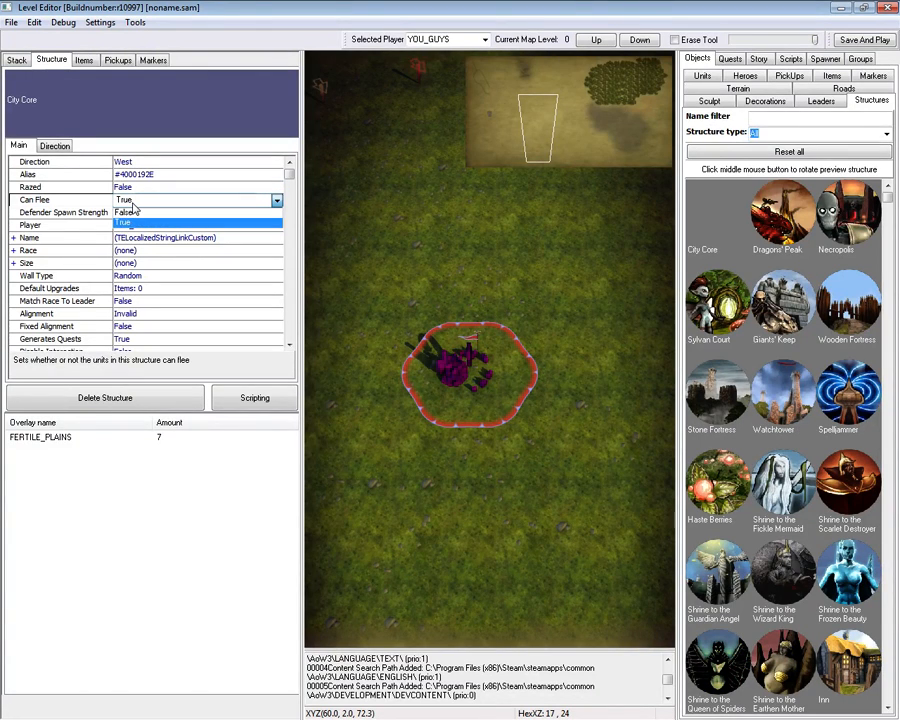
click(132, 205)
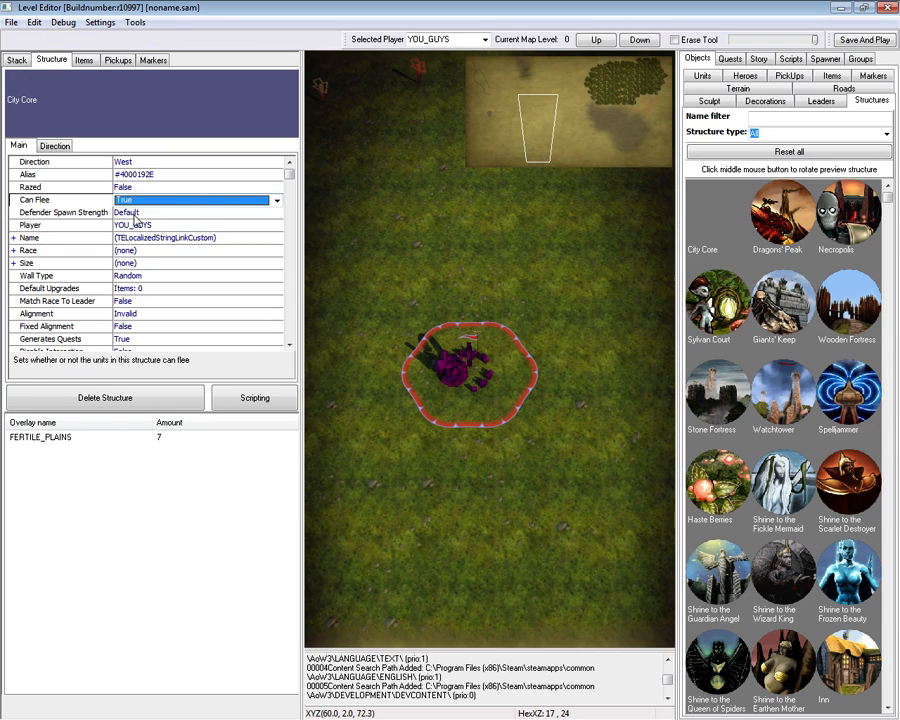
click(130, 203)
click(126, 212)
View the Defender Spawn Strength options available for the City Core.
click(124, 213)
click(124, 213)
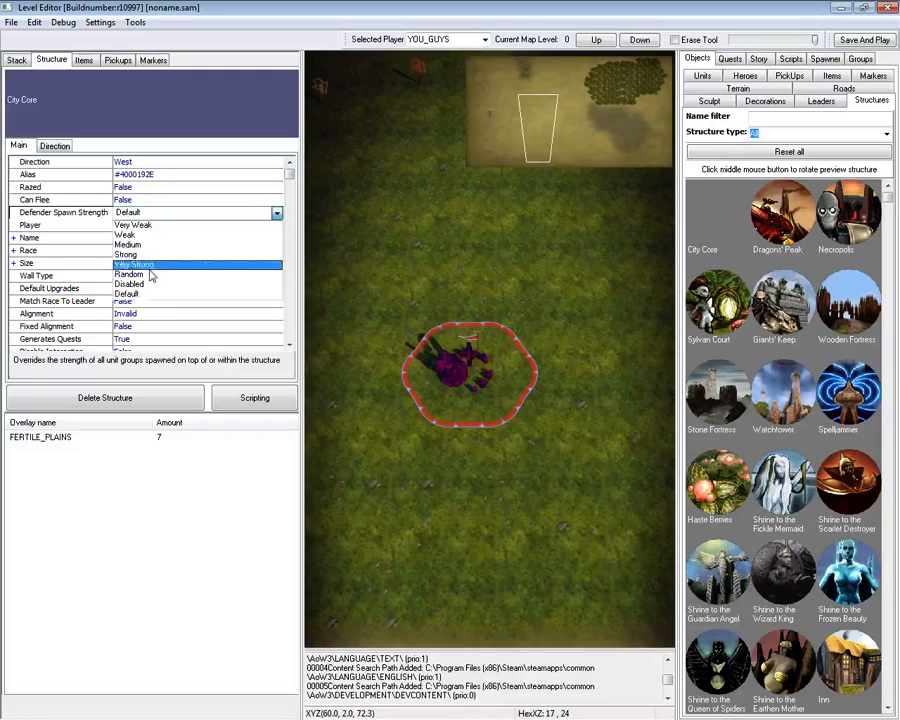
click(146, 219)
Switch the City Core's owning player to ME, back to YOU_GUYS, and finally to ME.
click(128, 226)
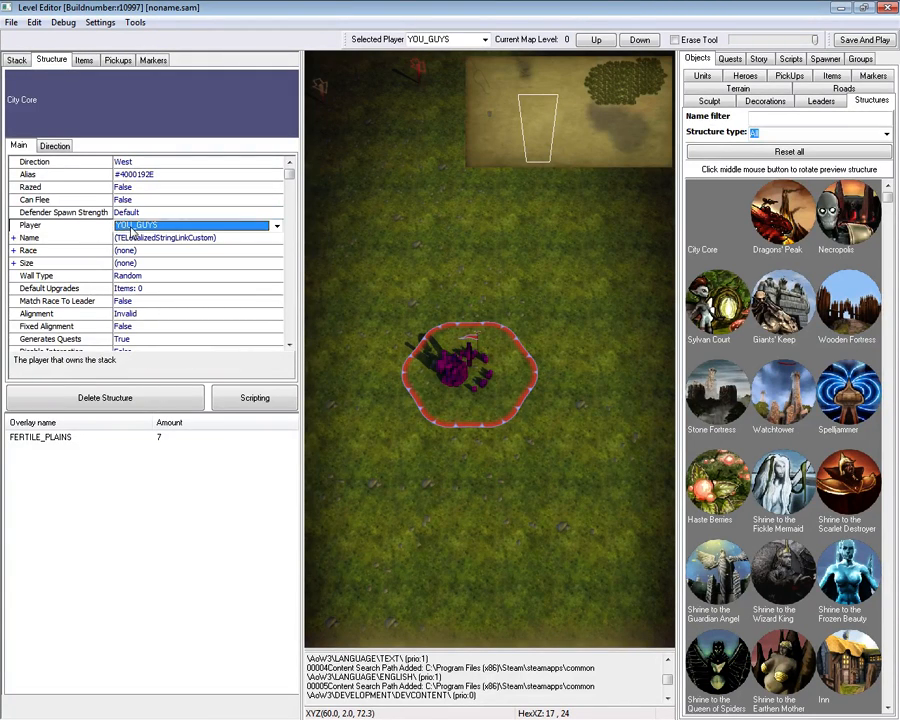
click(128, 226)
click(135, 240)
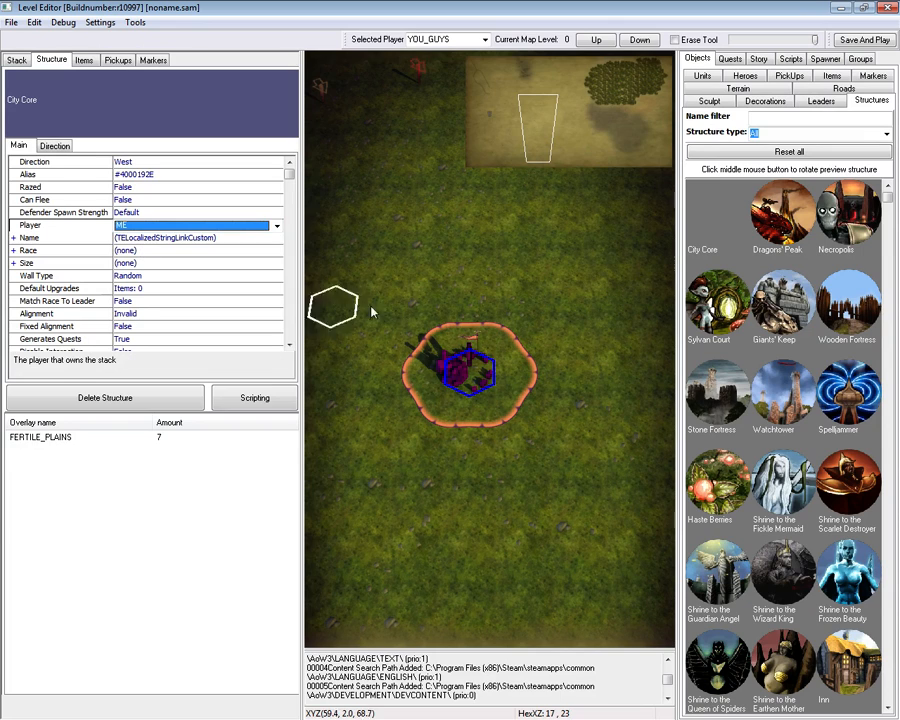
click(145, 226)
click(145, 257)
click(150, 227)
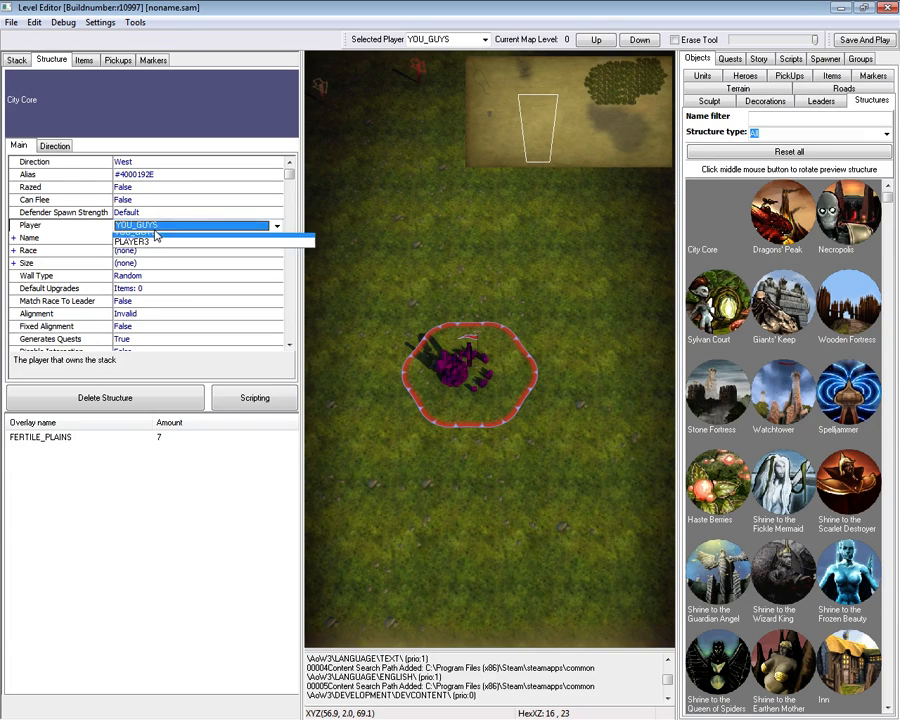
click(135, 243)
Examine the Localized String and Custom String fields of the City Core's Name property.
click(13, 238)
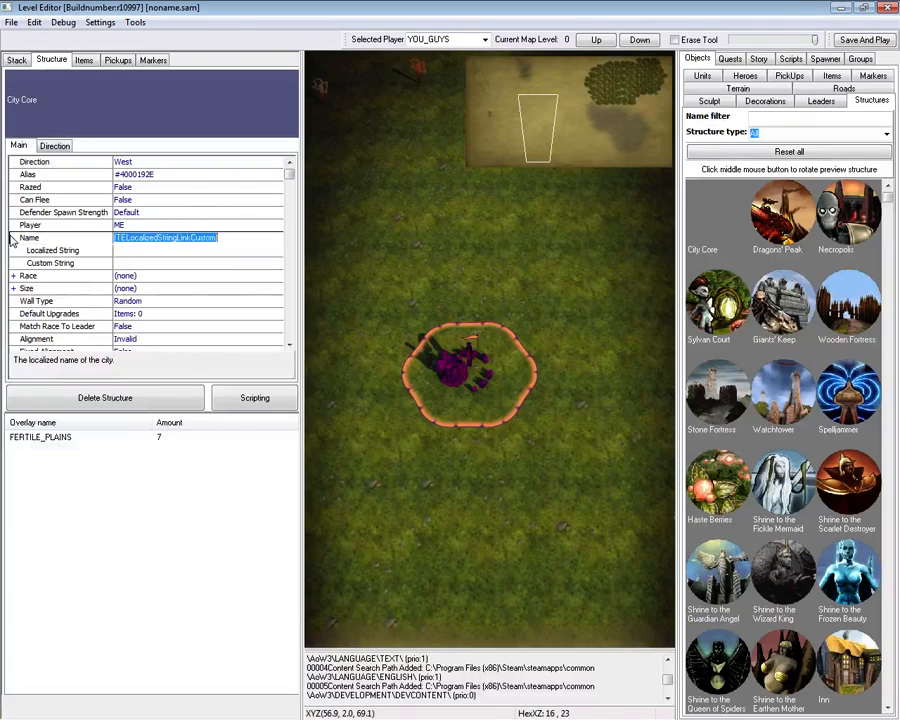
click(130, 263)
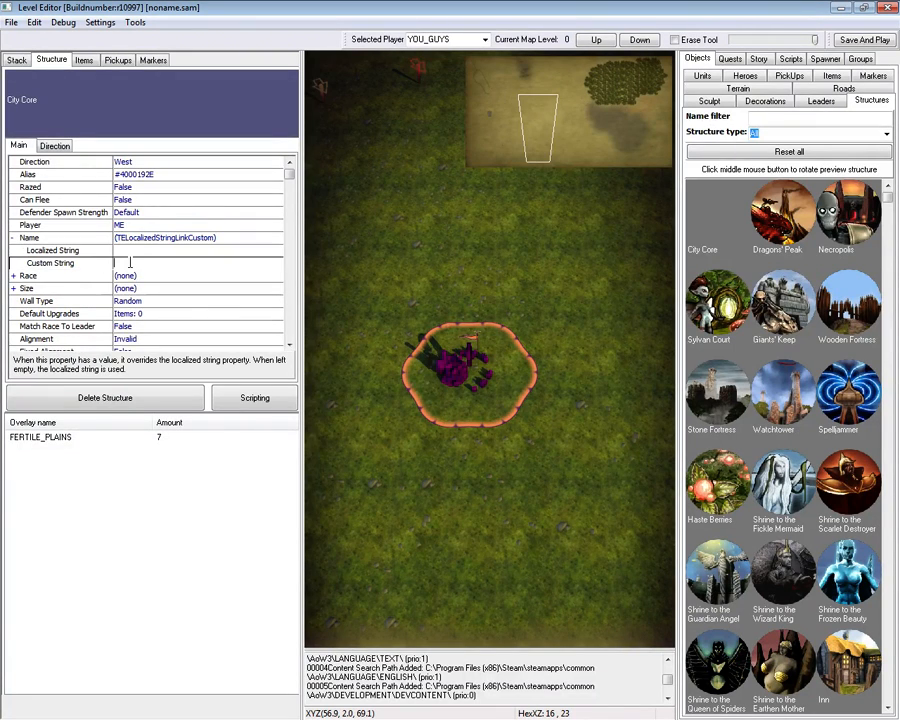
click(13, 238)
Set the City Core's Race resource to Dwarf - Race Definition.
click(14, 250)
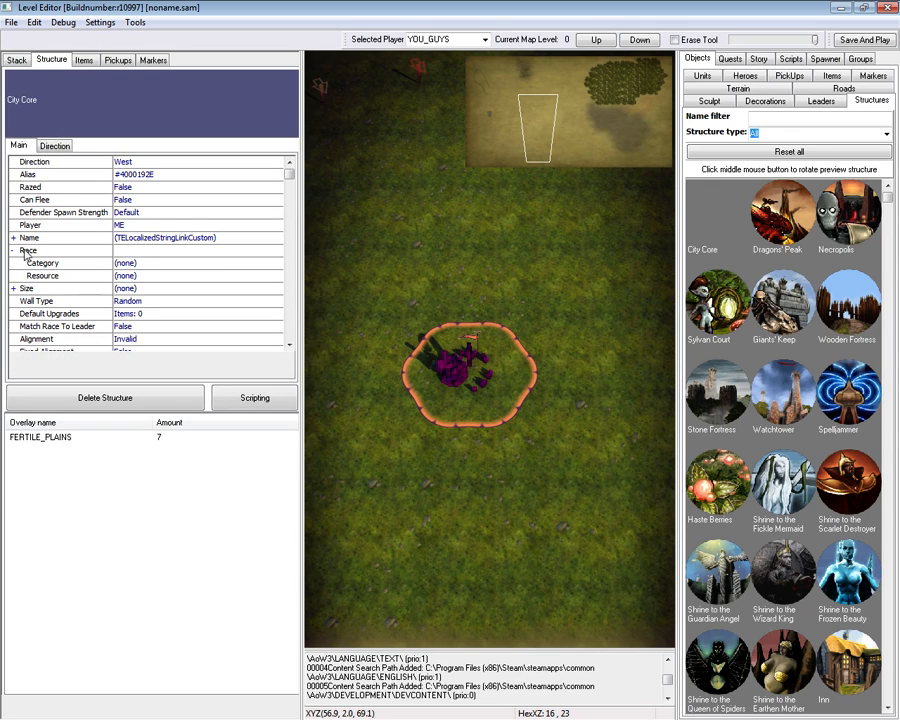
click(140, 275)
click(146, 277)
click(150, 309)
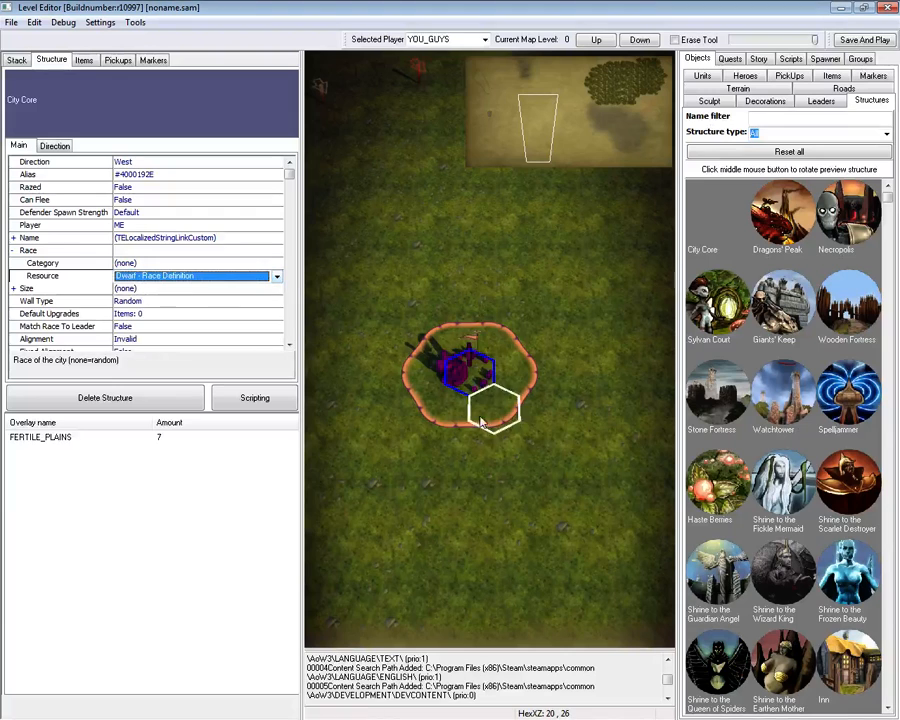
Set the City Core's Size resource to Metropolis - City Size Definition.
click(13, 288)
click(140, 313)
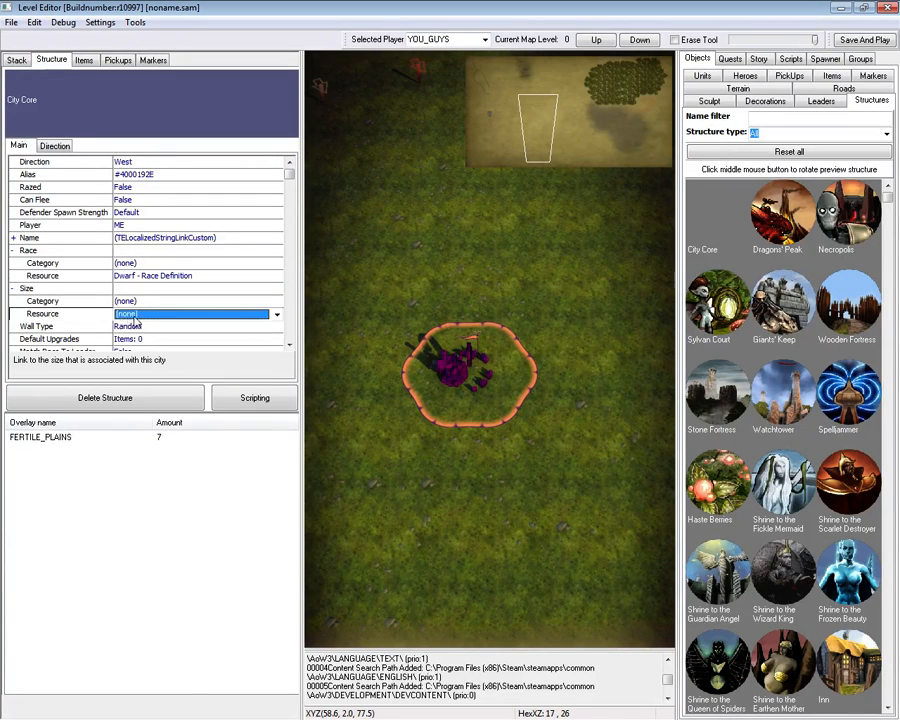
click(146, 314)
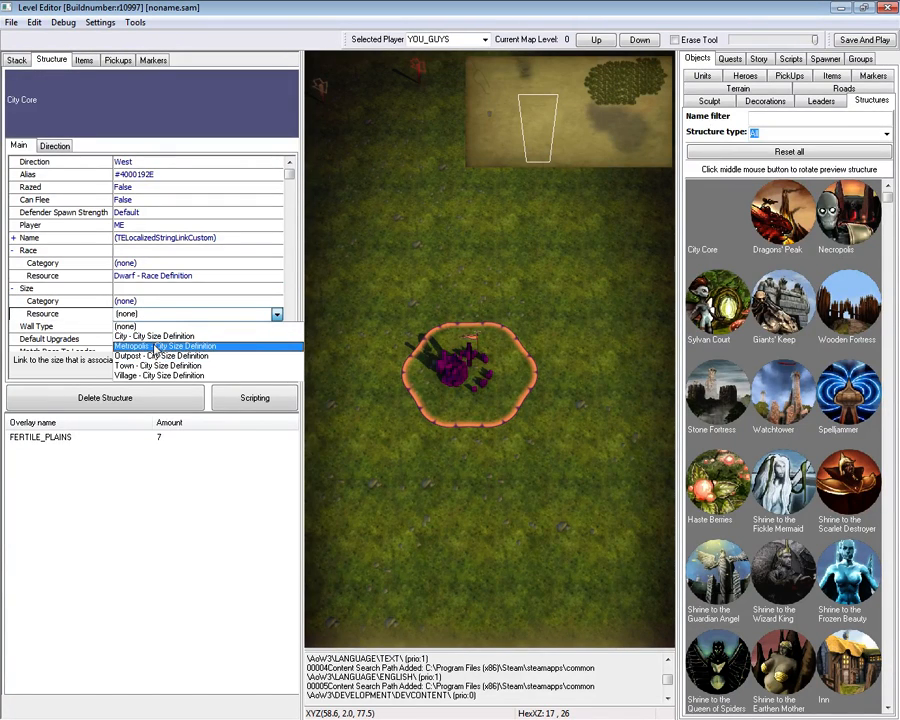
click(158, 346)
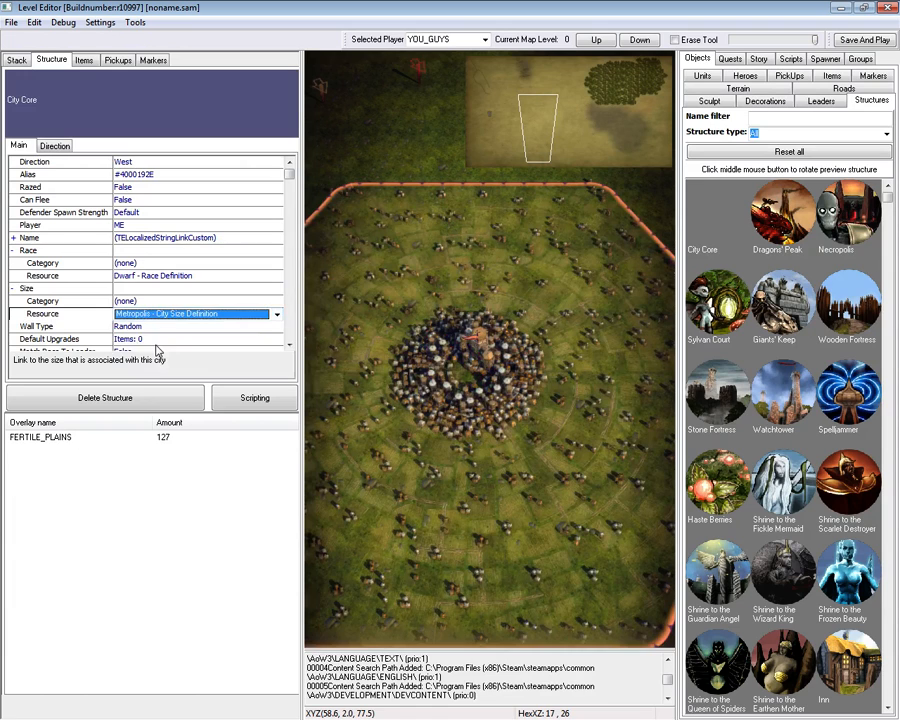
Switch the City Core's facing between South West and West to compare them, and finish with South West.
click(50, 146)
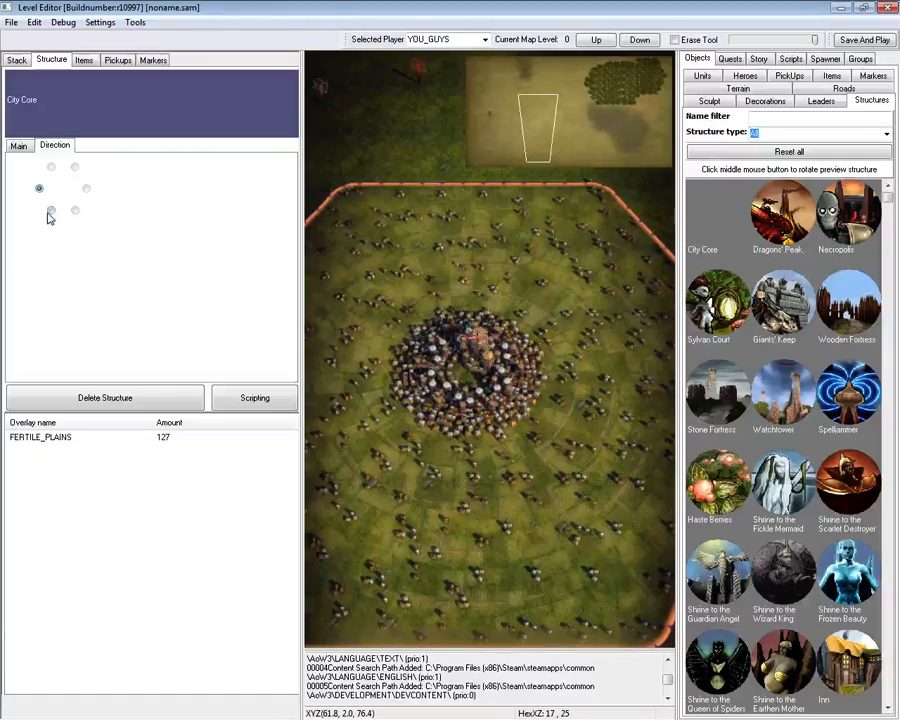
click(51, 210)
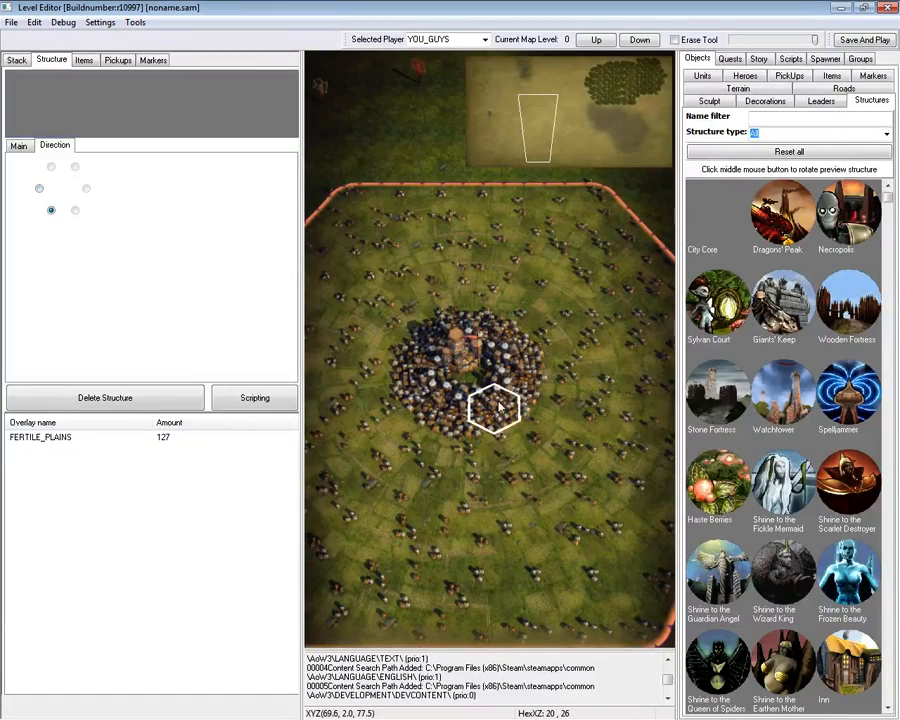
scroll(485, 405, up, 5)
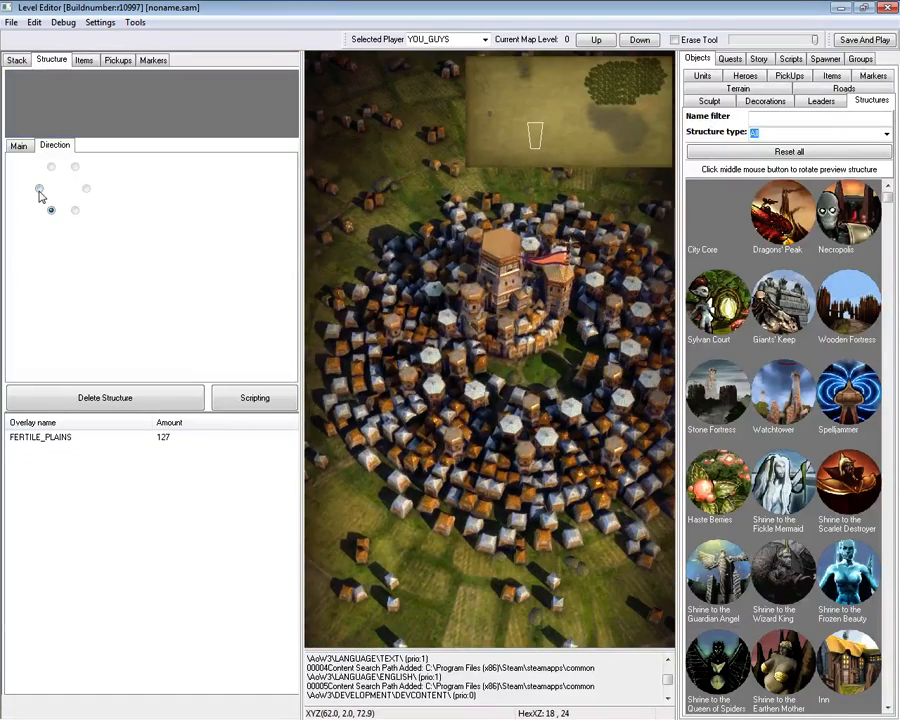
click(39, 188)
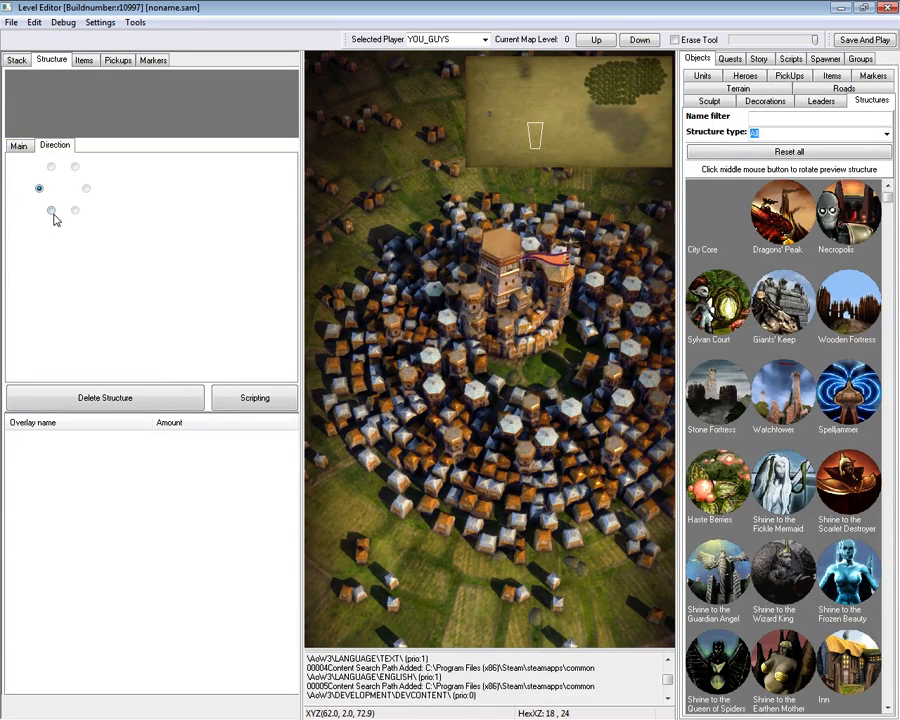
click(51, 210)
click(39, 188)
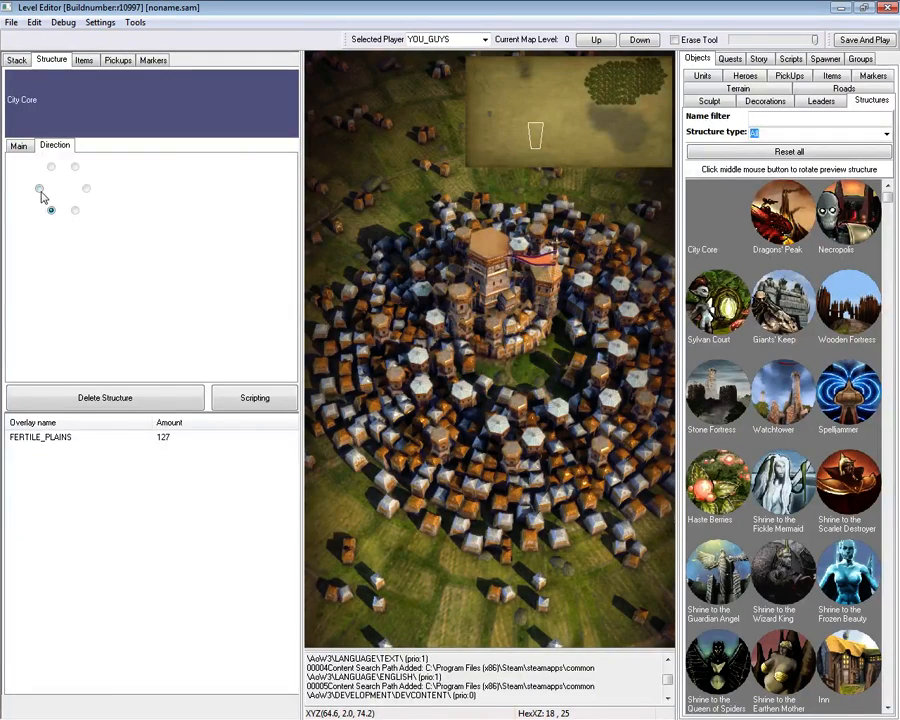
click(39, 188)
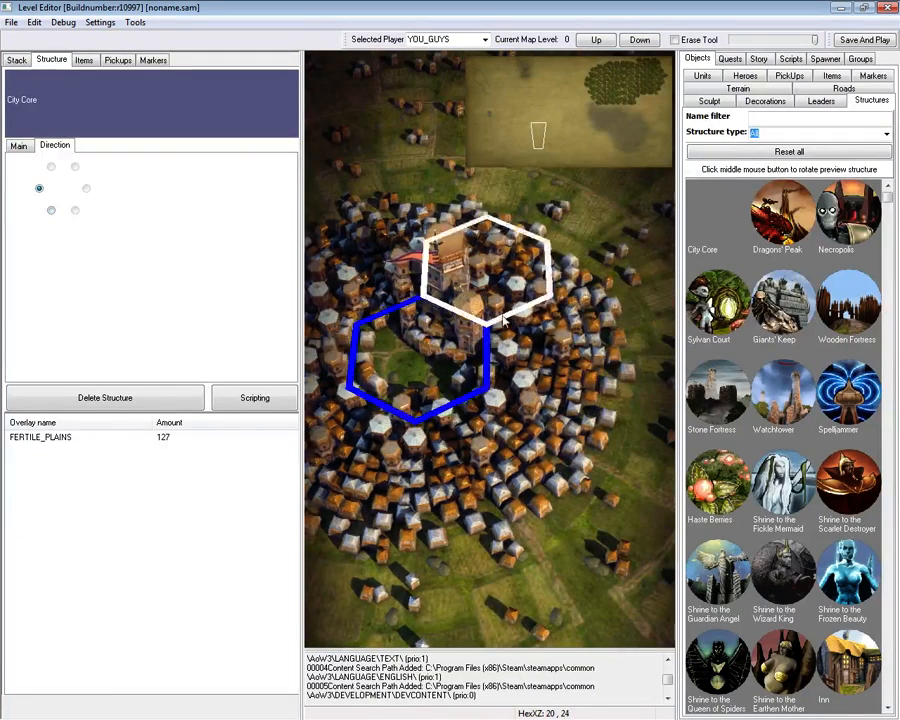
click(51, 210)
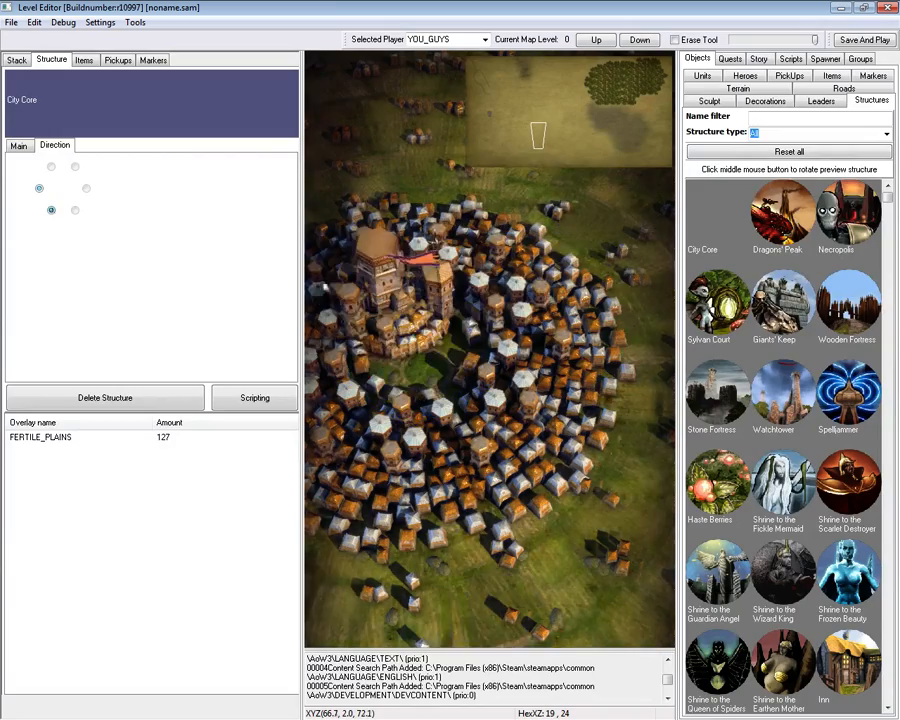
Set the City Core's Wall Type to Stone and look over the city on the map.
click(20, 146)
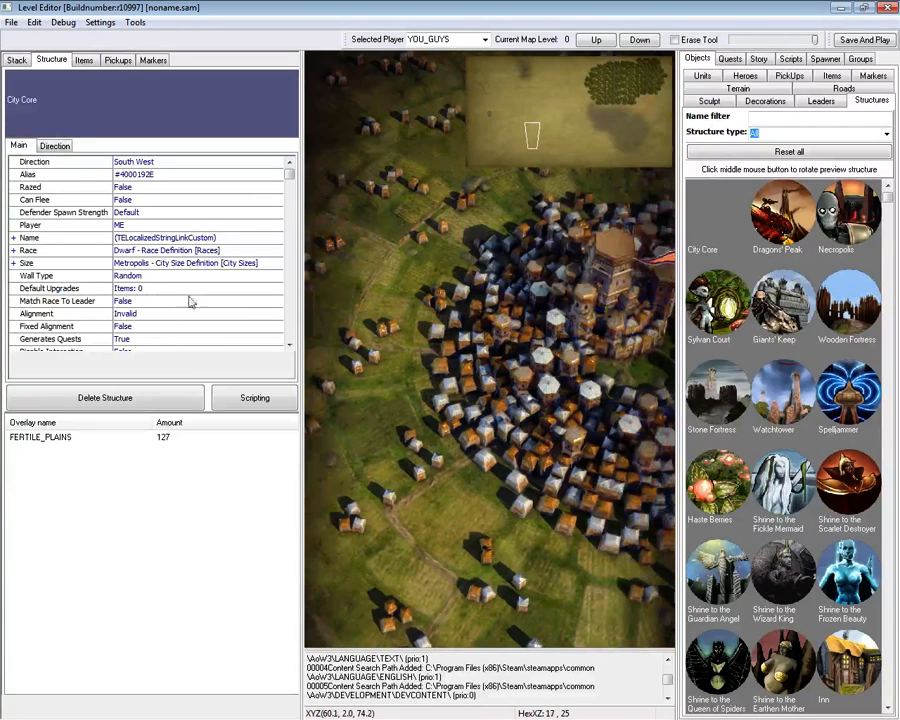
click(120, 281)
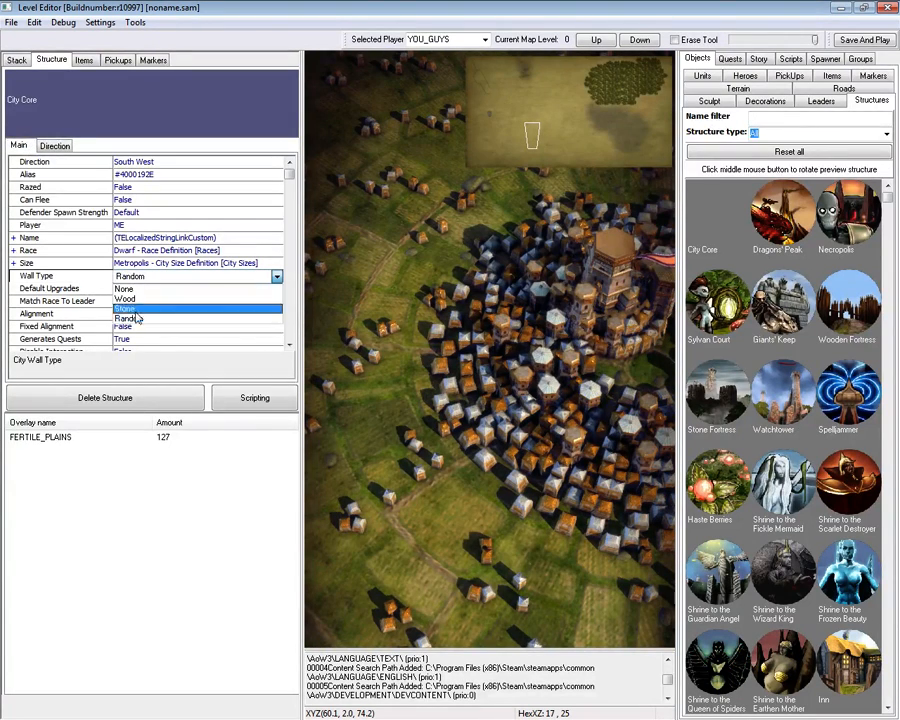
click(130, 308)
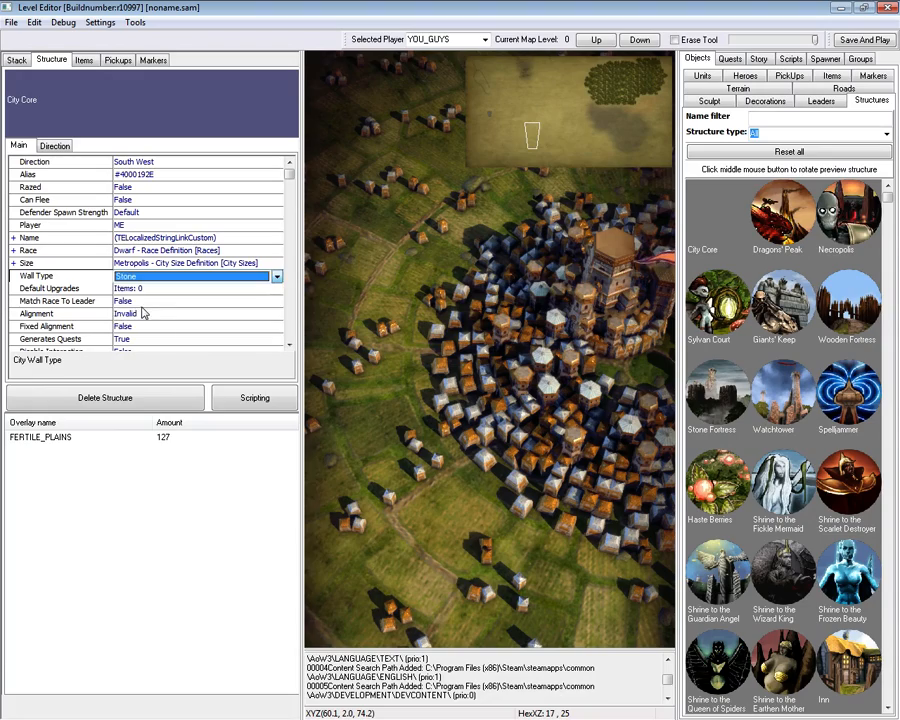
click(475, 485)
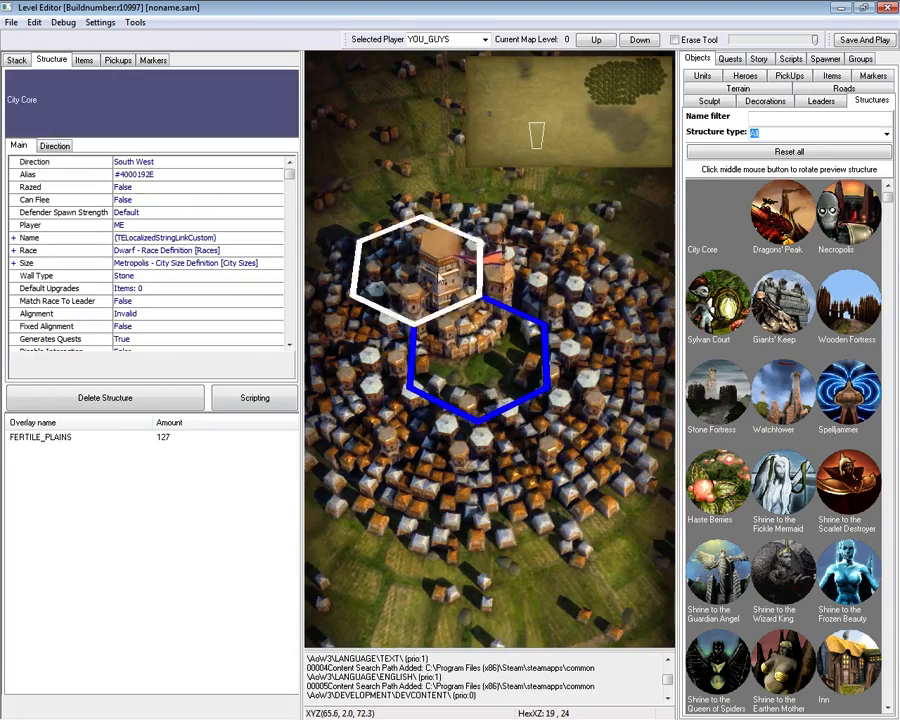
View the upgrades available for the City Core's Default Upgrades without adding any.
click(128, 288)
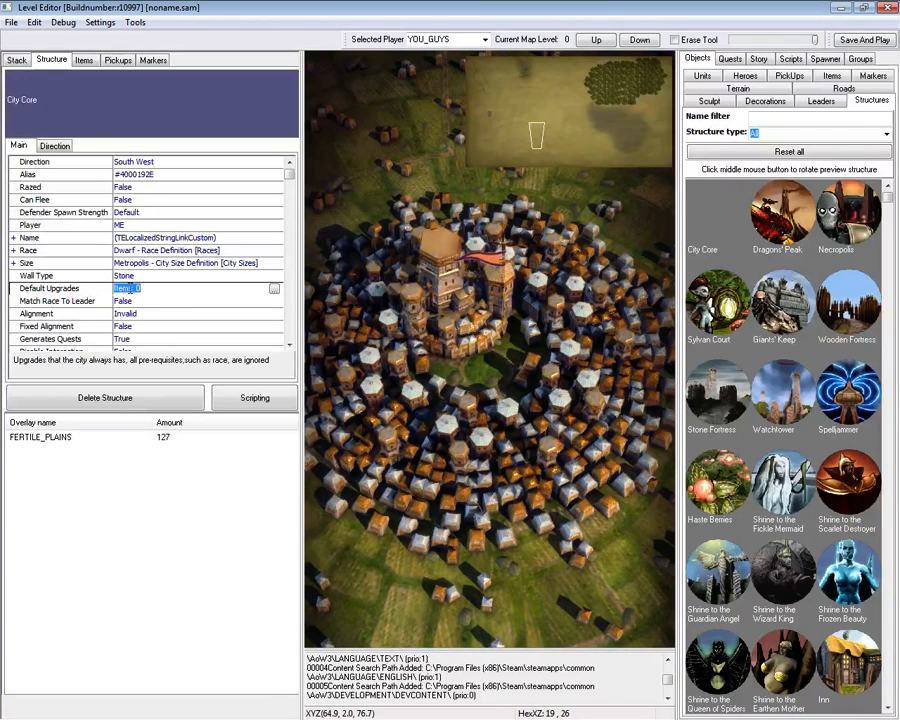
click(273, 289)
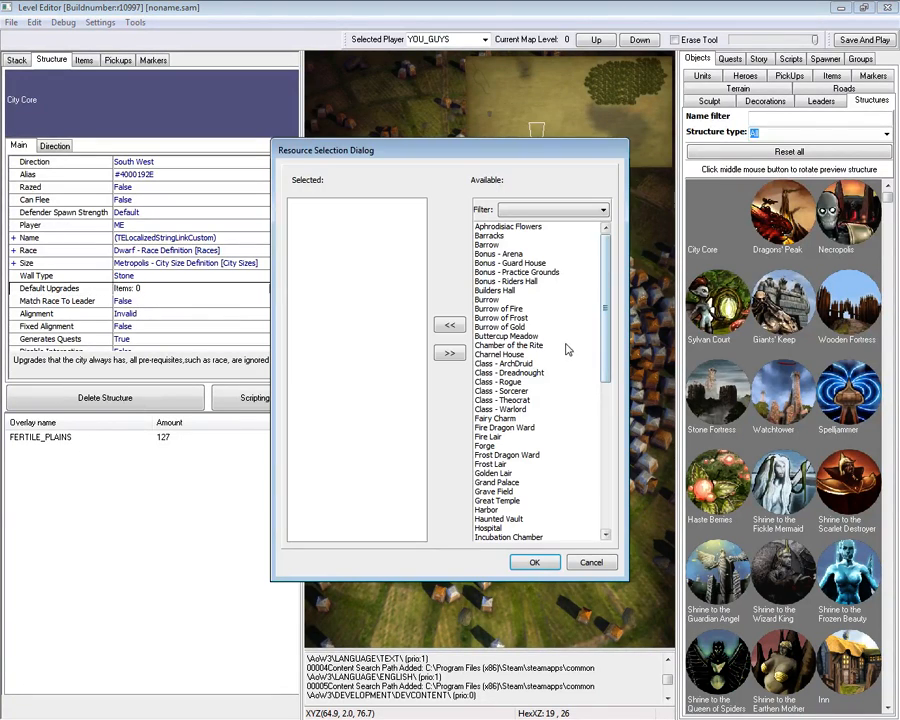
click(591, 563)
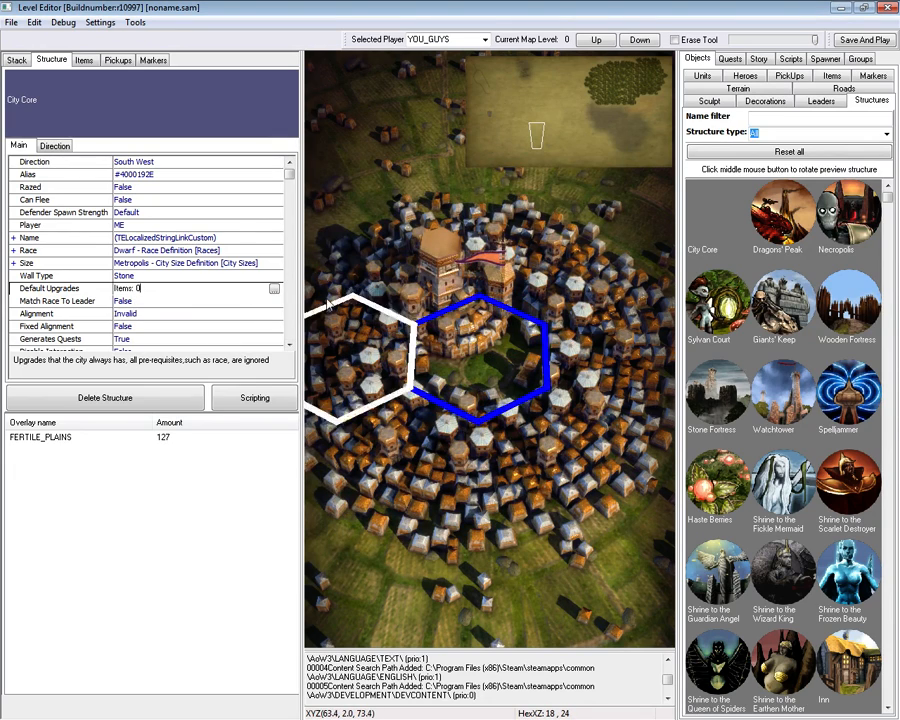
click(273, 277)
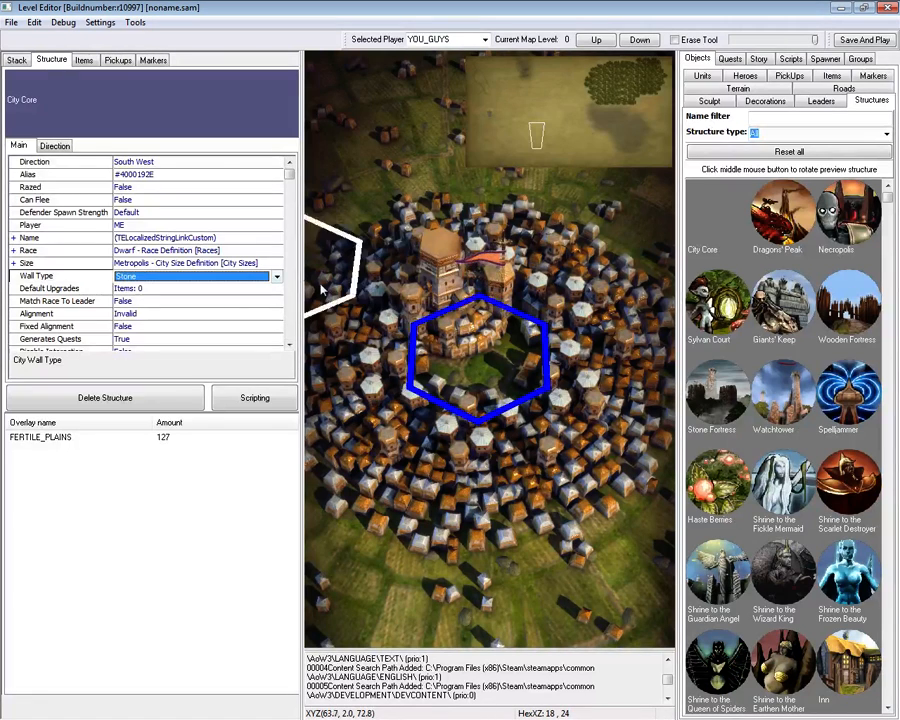
Check the Match Race To Leader options of the City Core.
click(91, 302)
click(124, 301)
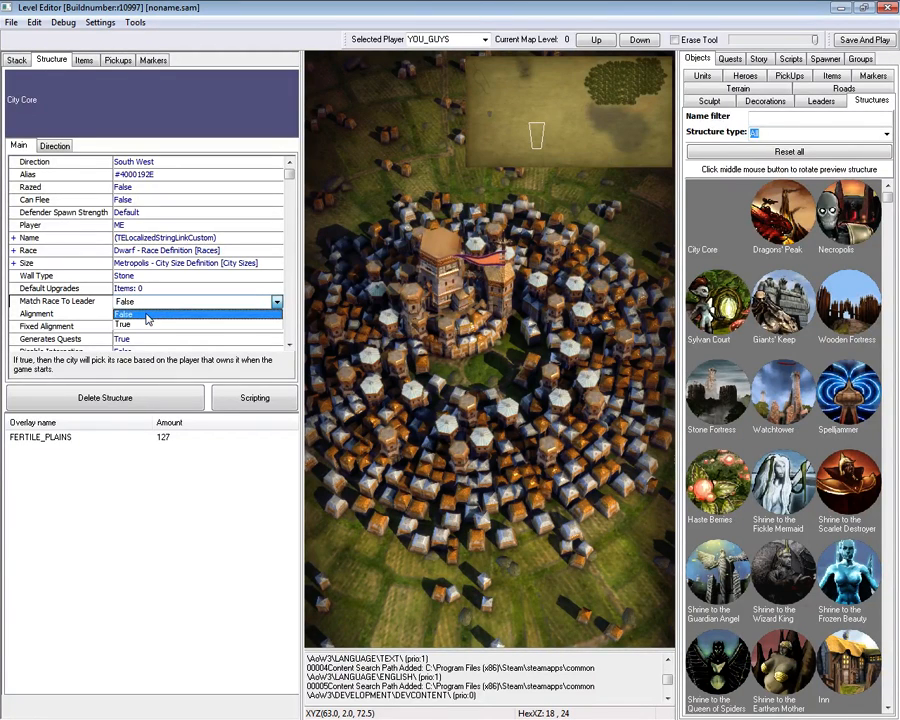
click(202, 302)
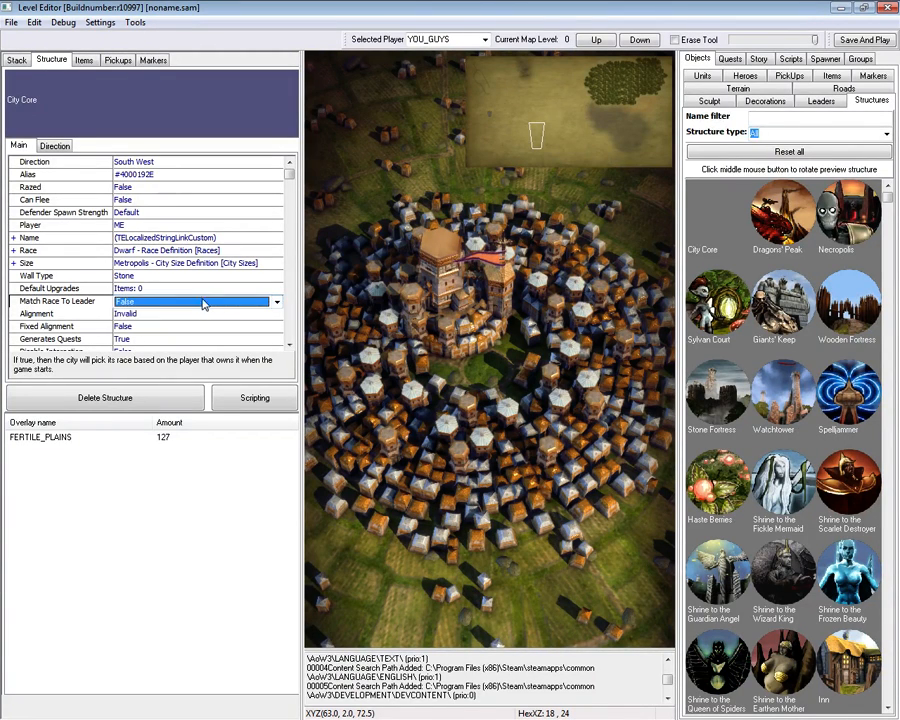
Set the City Core's Alignment to Pure Evil and its Fixed Alignment property to True.
click(131, 318)
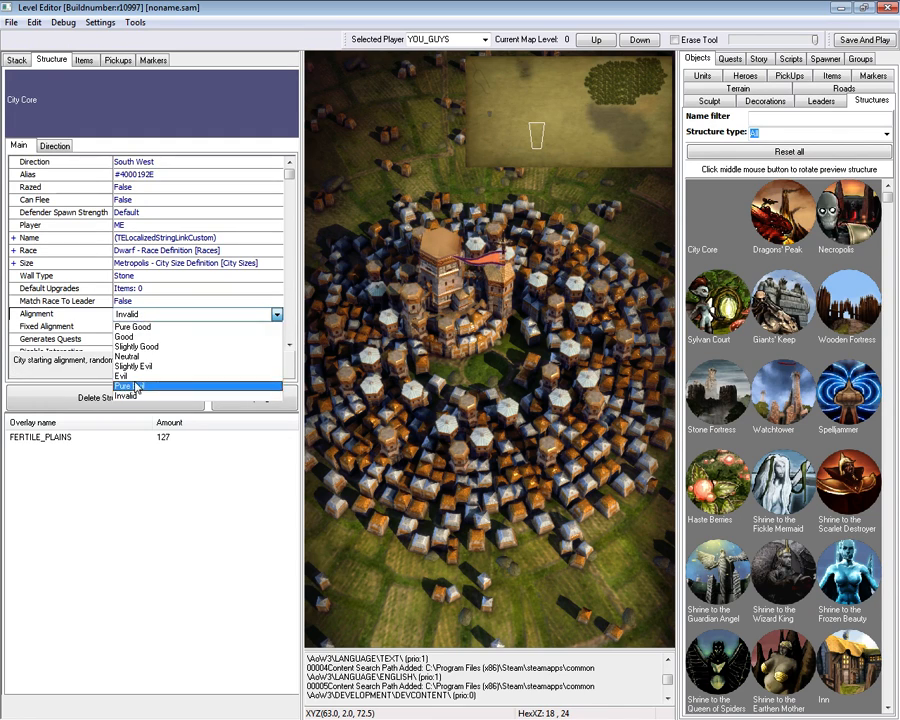
click(148, 384)
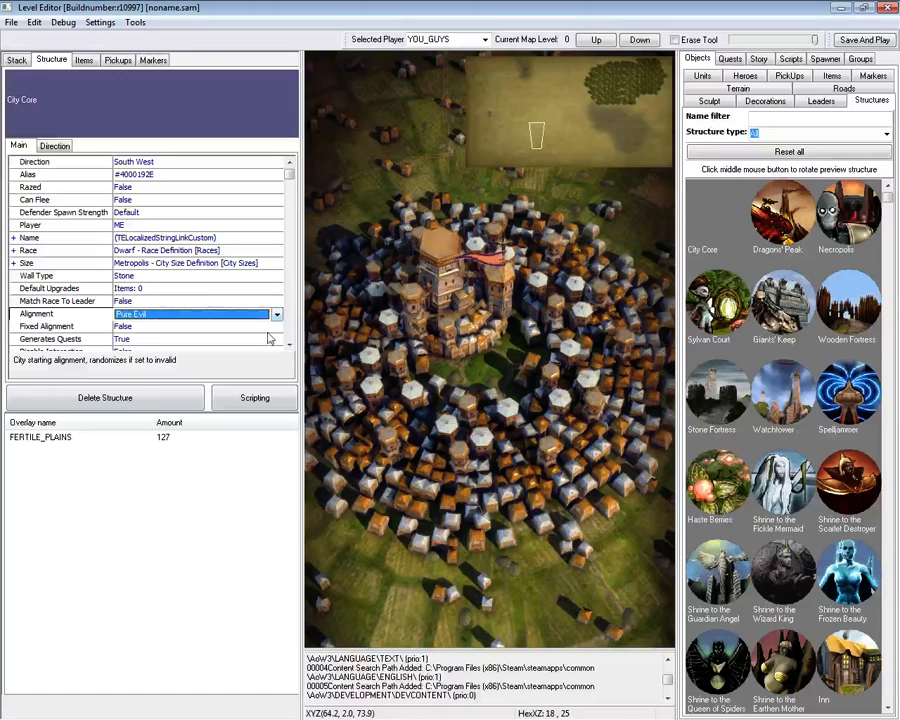
drag(289, 176, 290, 212)
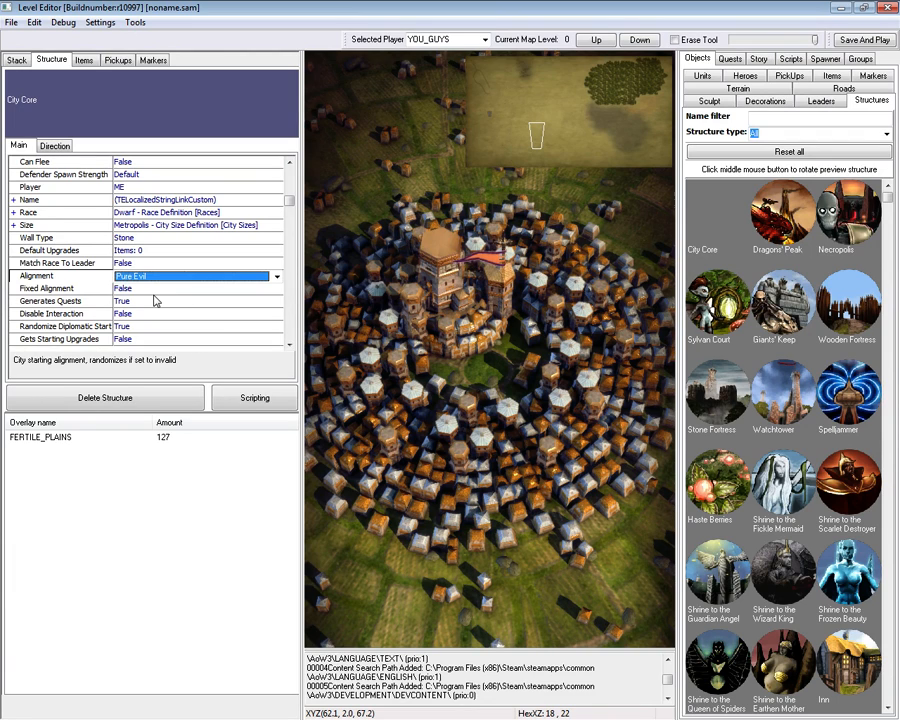
click(155, 290)
click(137, 303)
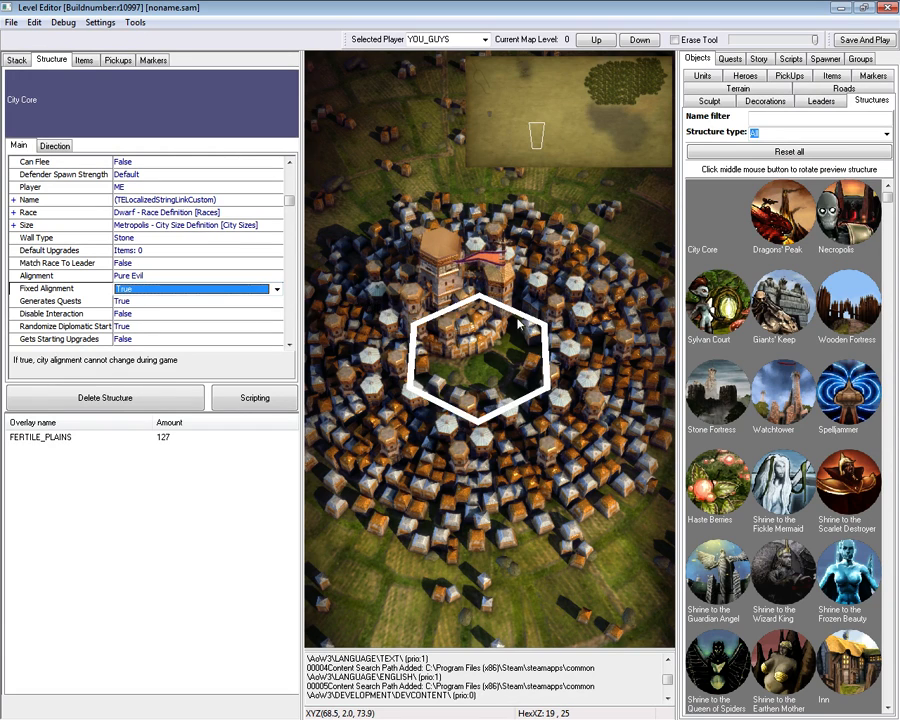
Paint a winding clearing of Fertile Plains 00: Corrupted Lands [Blighted] through the forest in the map's northeast.
click(455, 105)
scroll(380, 178, down, 3)
click(598, 82)
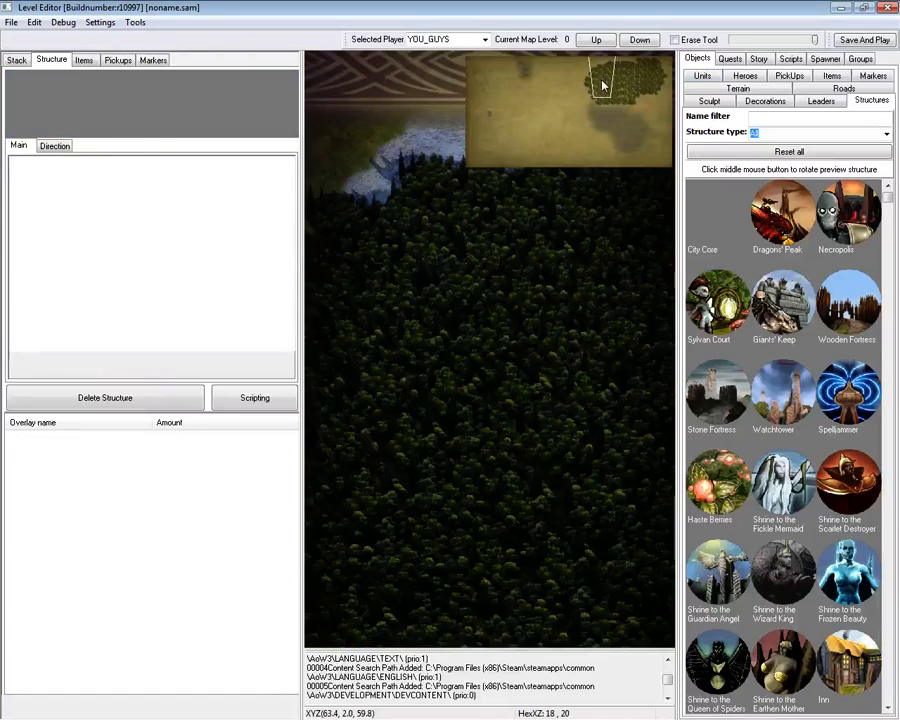
click(736, 89)
mouse_move(530, 456)
mouse_down()
mouse_move(426, 436)
mouse_move(523, 250)
mouse_move(478, 414)
mouse_move(510, 193)
mouse_move(545, 235)
mouse_up()
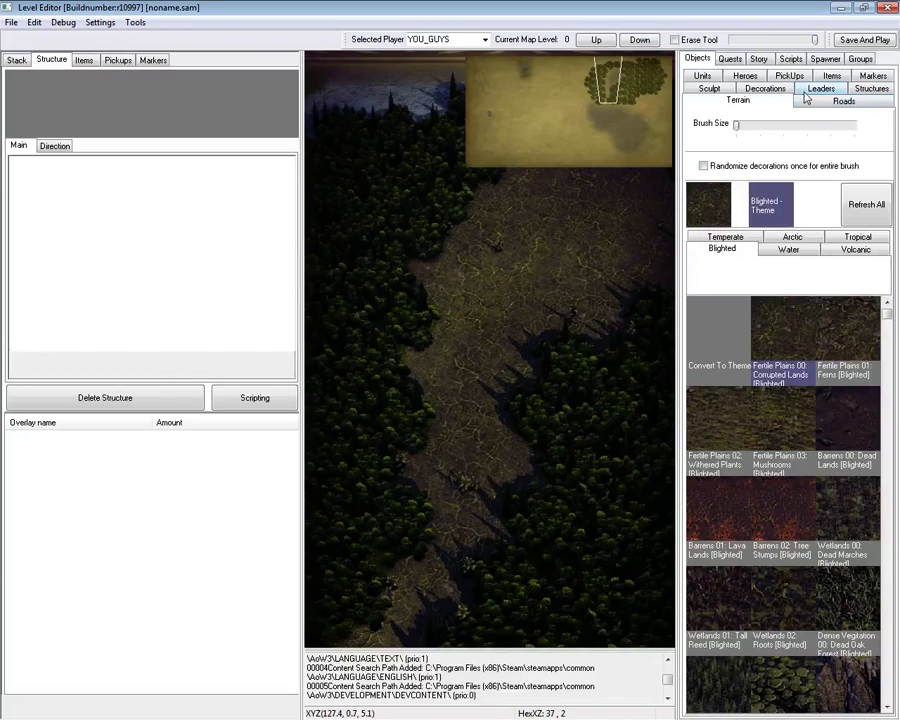
Place a second City Core in the blighted clearing within the forest.
click(871, 89)
click(718, 215)
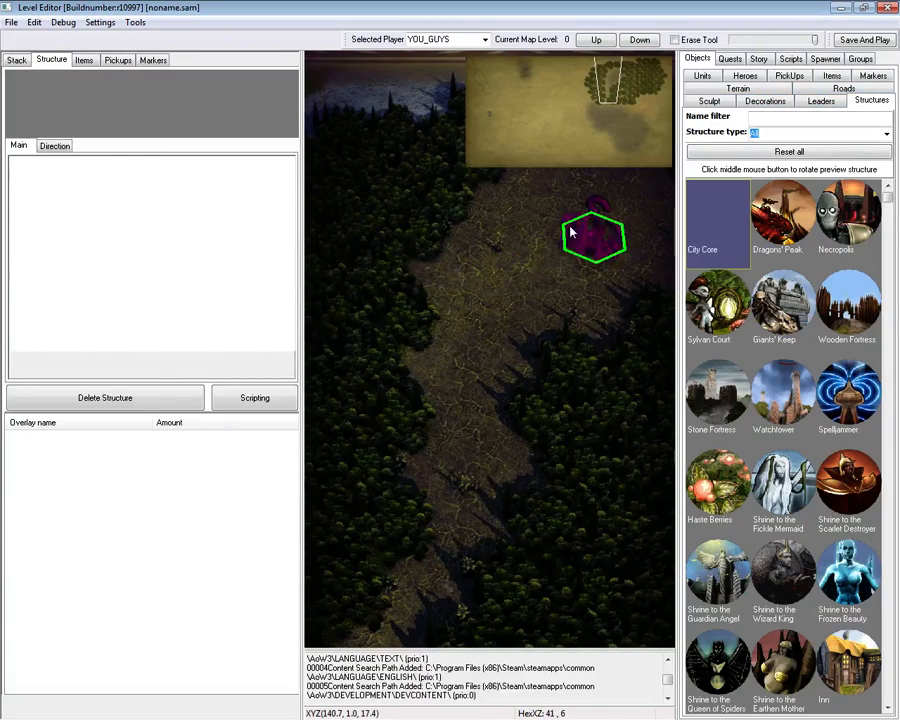
click(583, 228)
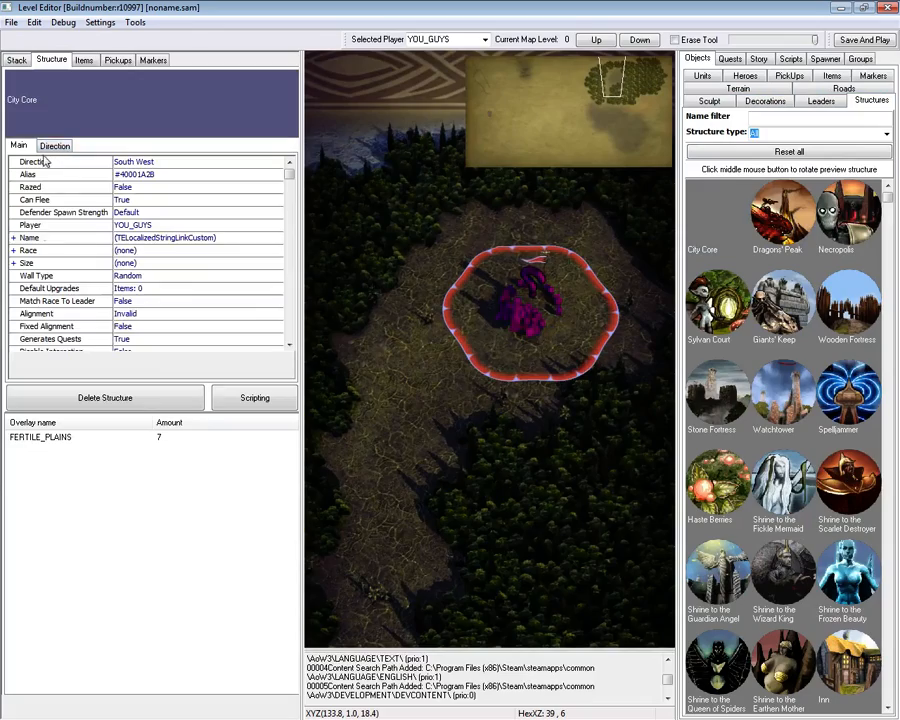
click(498, 356)
Return to the Dwarf metropolis, select it and show the description of its Generates Quests property.
click(492, 113)
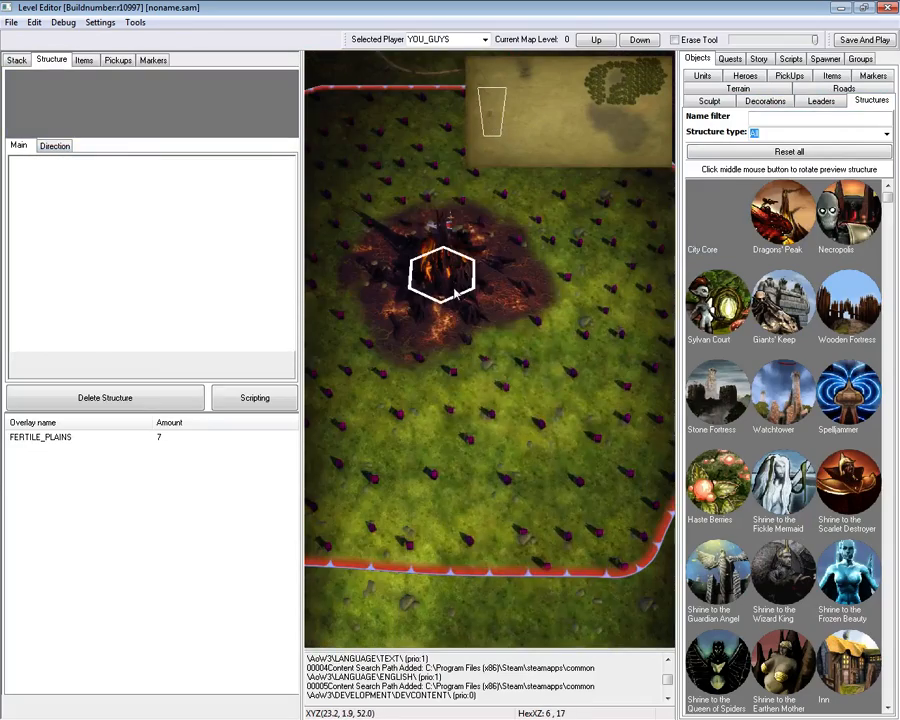
key(Down)
key(Right)
click(538, 410)
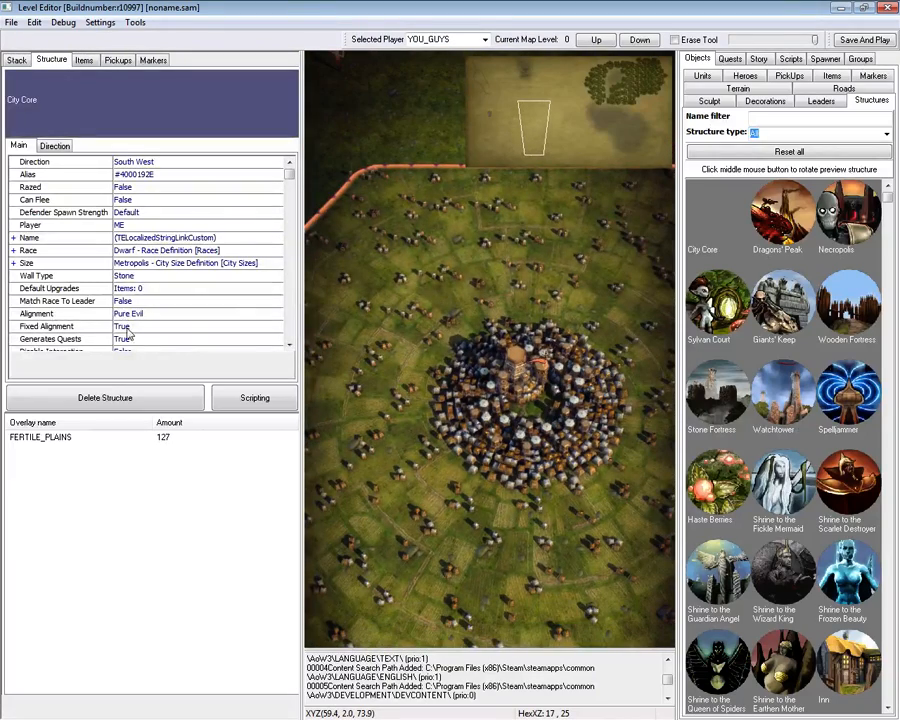
drag(289, 176, 295, 320)
click(77, 302)
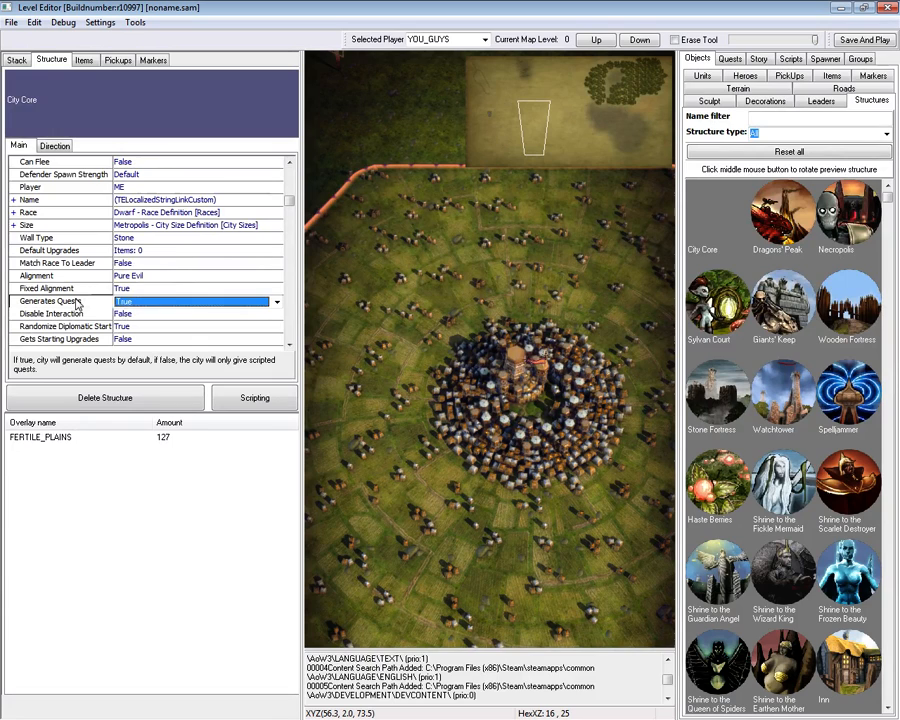
Examine the City Core's Generates Quests and Disable Interaction options, picking False for Disable Interaction.
click(140, 302)
click(137, 313)
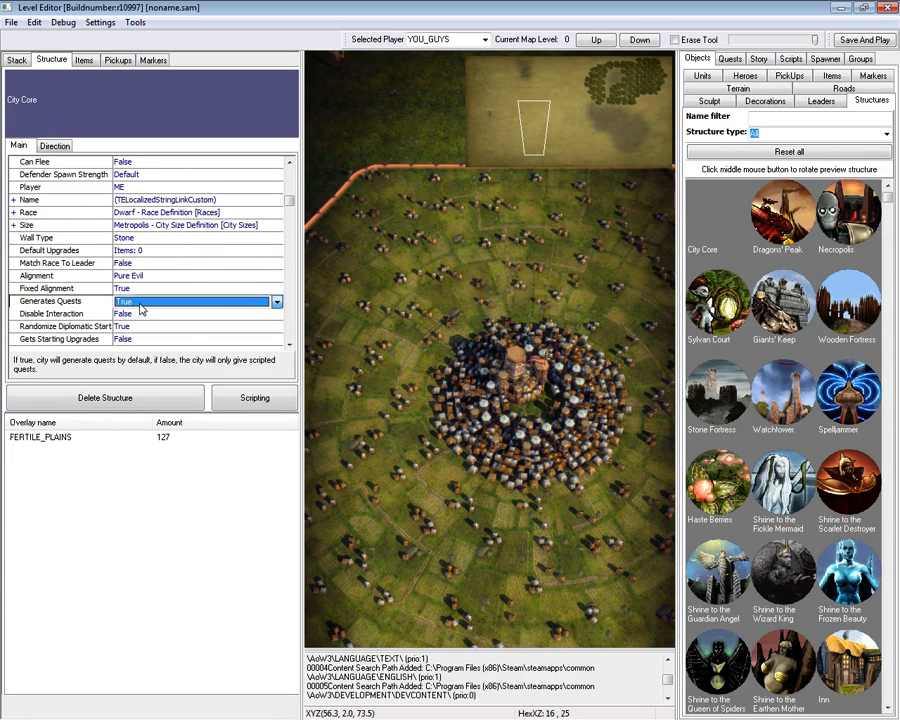
click(80, 315)
click(161, 314)
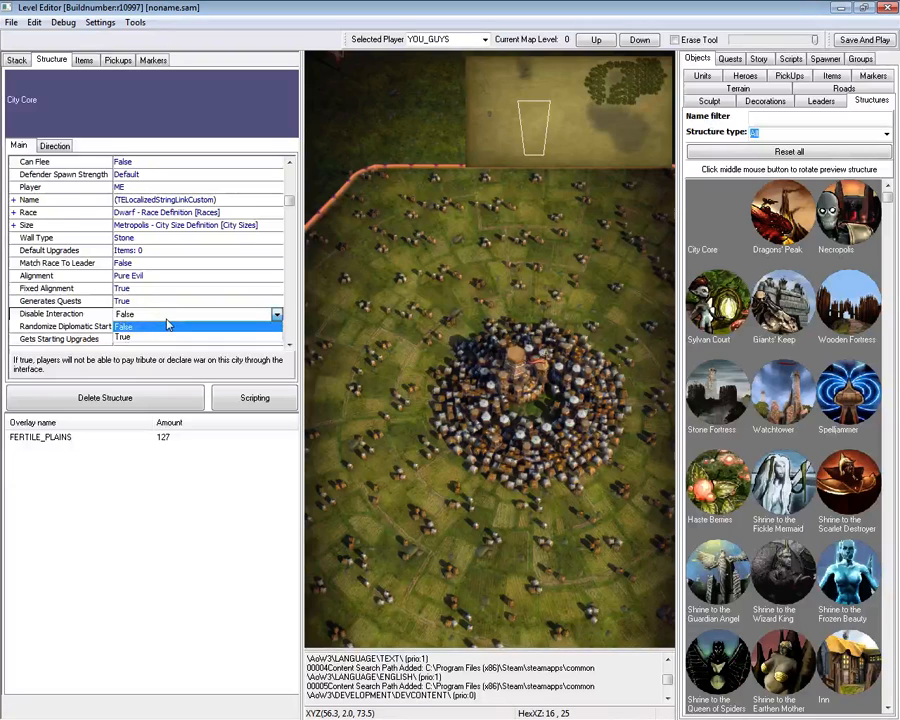
click(168, 326)
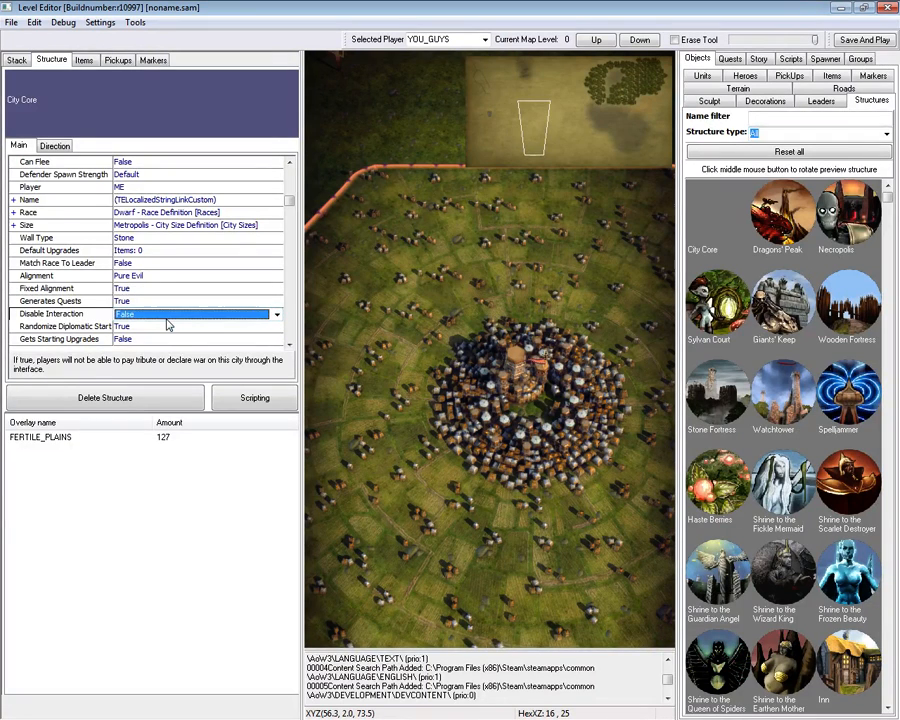
Set the City Core's Randomize Diplomatic Start property to False.
click(138, 330)
click(138, 330)
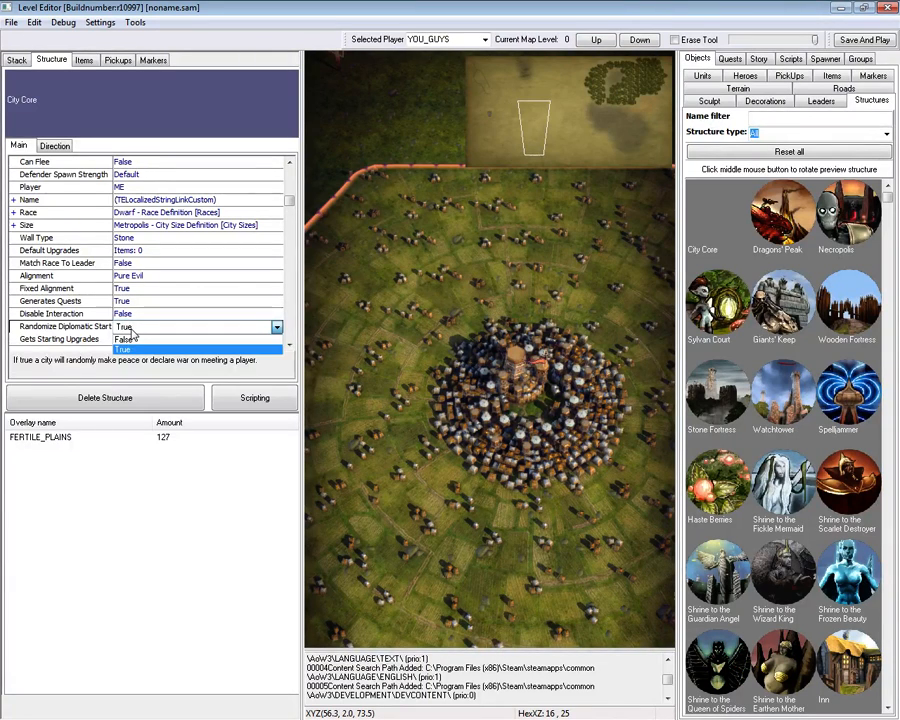
click(124, 340)
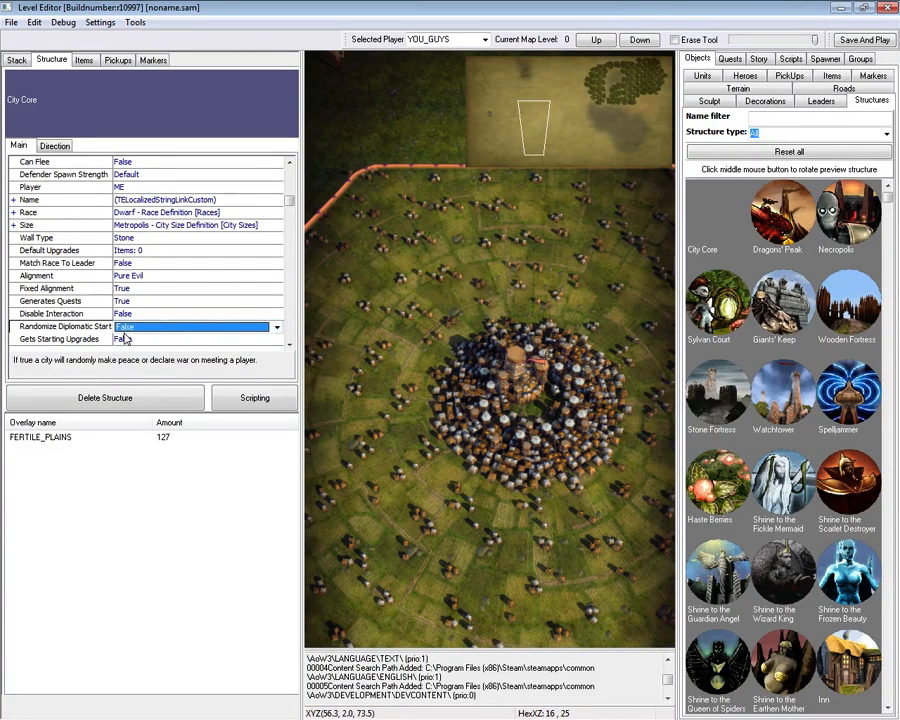
Set the City Core's Gets Starting Upgrades property to True.
click(127, 341)
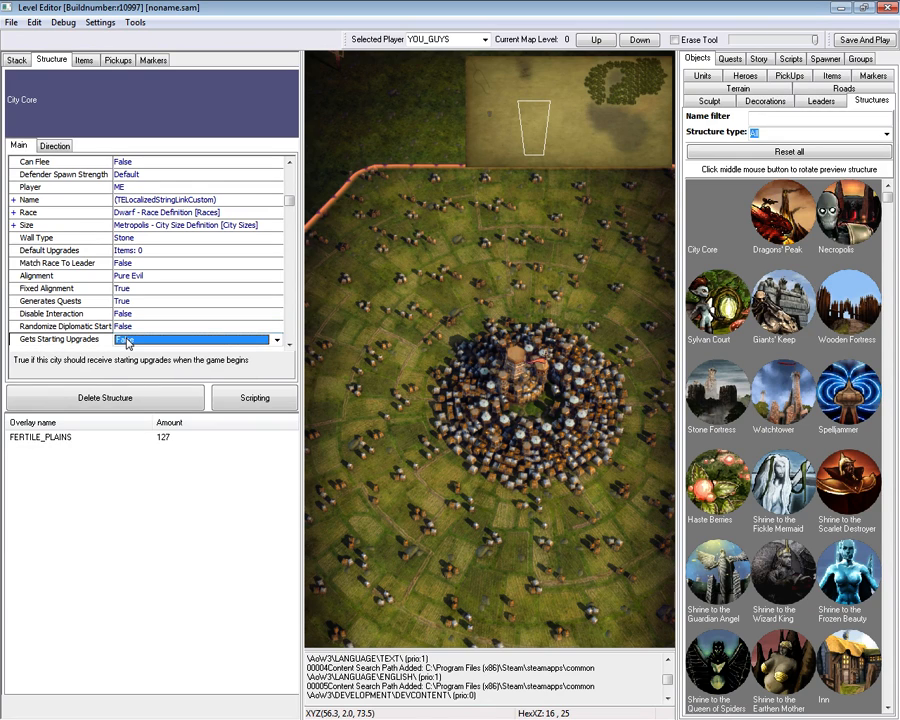
click(127, 341)
click(139, 341)
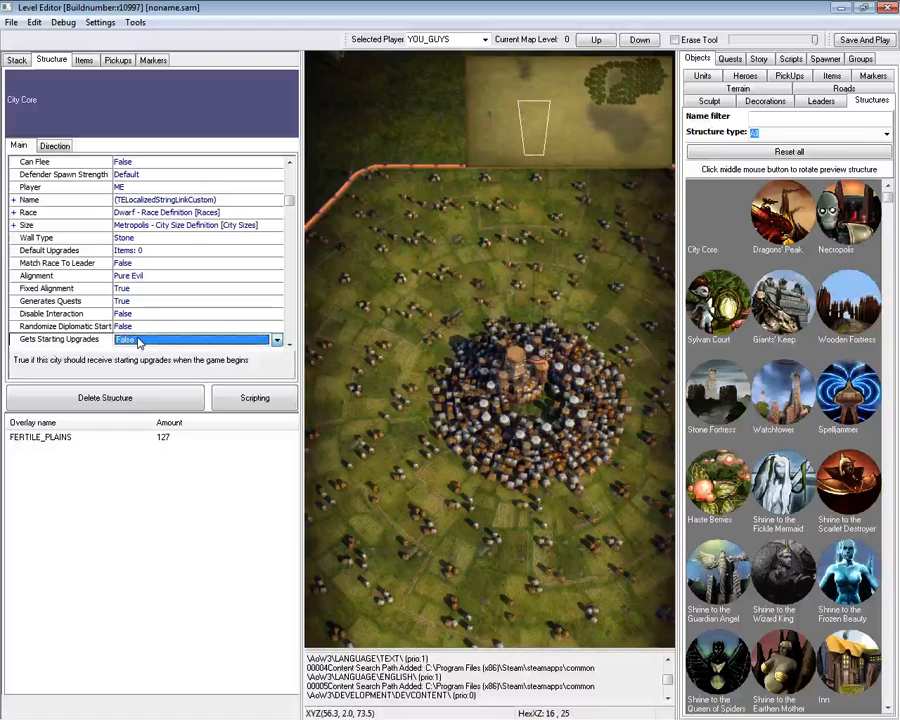
click(139, 341)
click(139, 341)
click(139, 341)
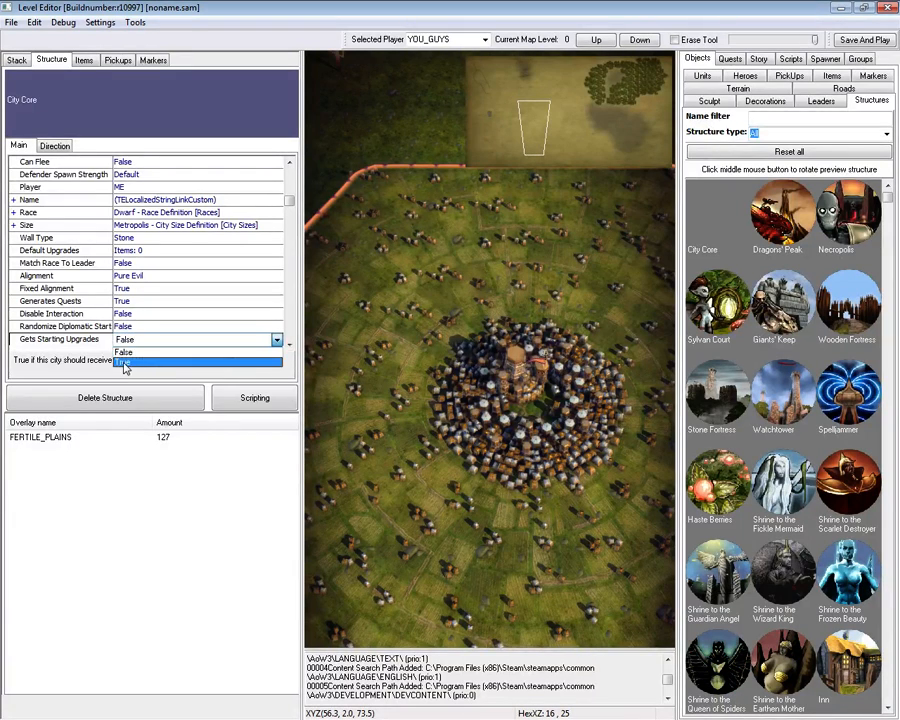
click(125, 365)
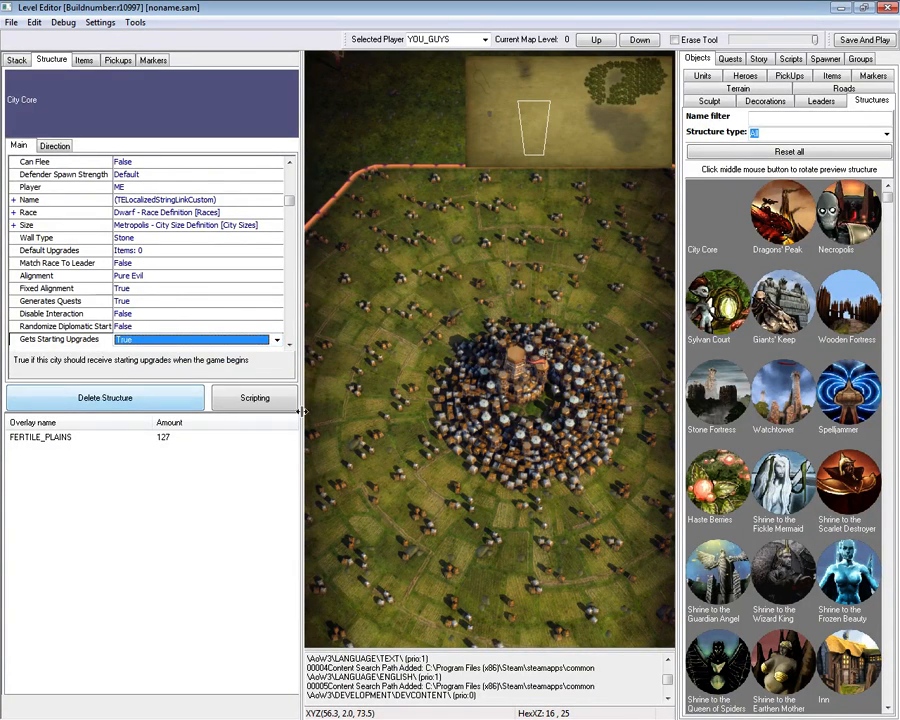
Open the City Core's scripting window to examine its available event scripts, and close it.
click(268, 400)
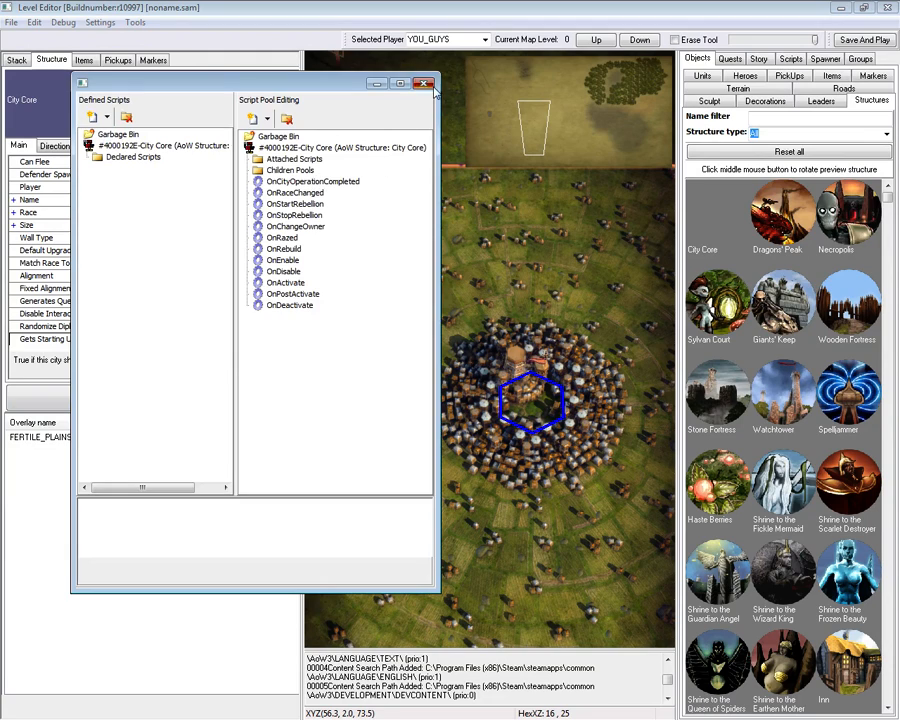
click(424, 83)
Remove the Dwarf metropolis from the map and redo the undone map edits.
click(140, 402)
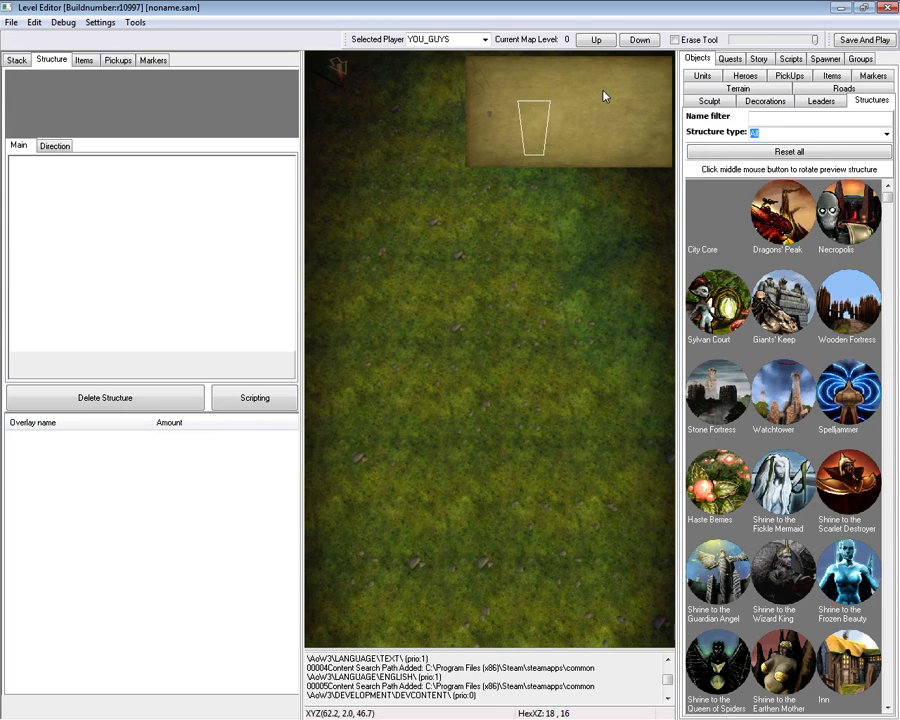
key(ctrl+y)
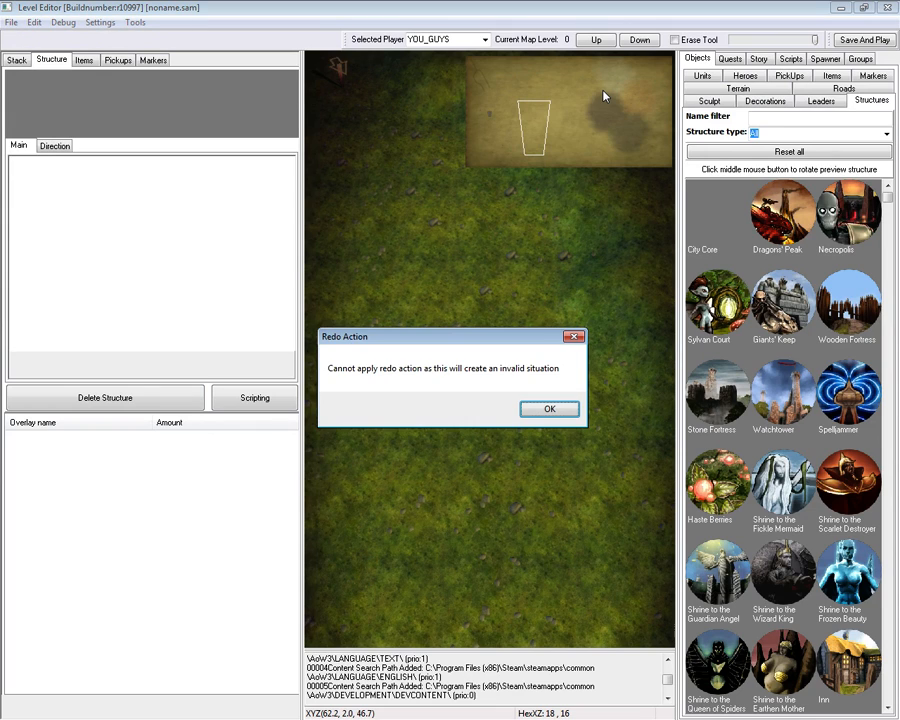
click(548, 410)
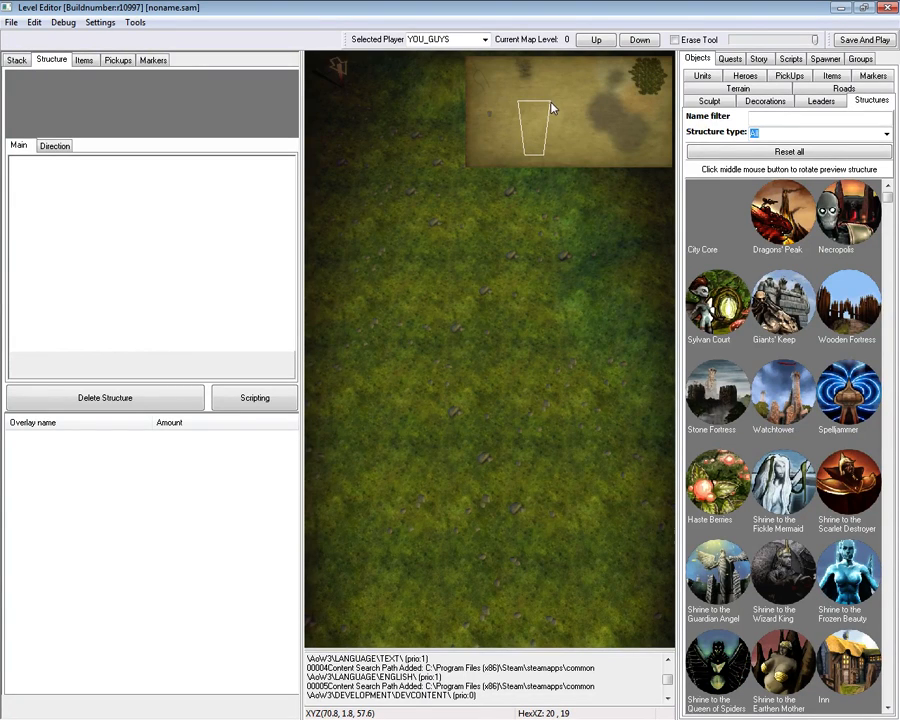
Place the hero Aegelis the Levitating for YOU_GUYS in the blighted clearing, southwest of the remaining City Core.
click(632, 85)
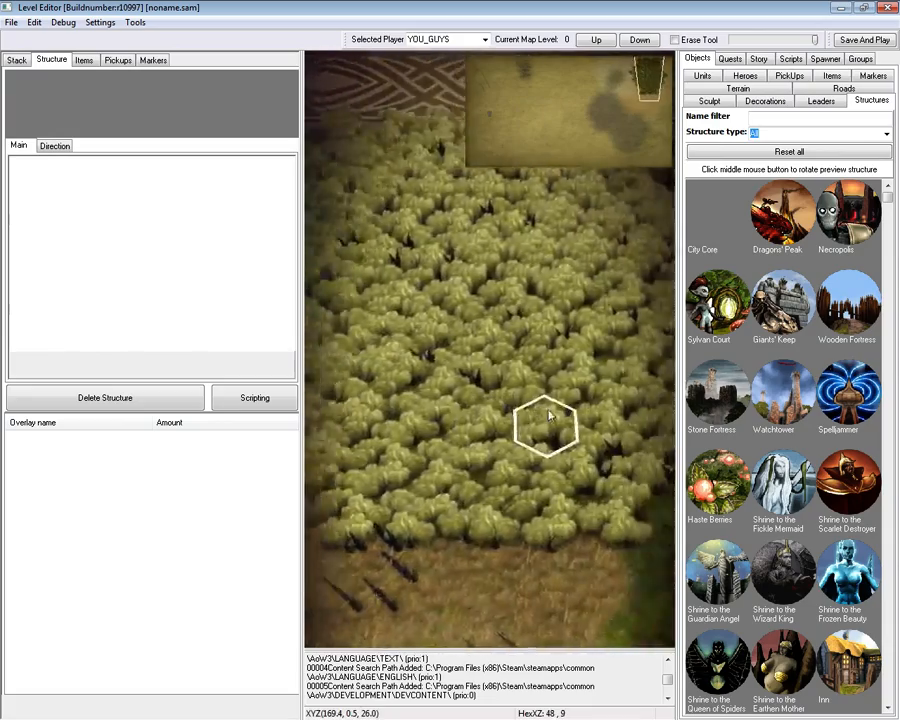
key(Left)
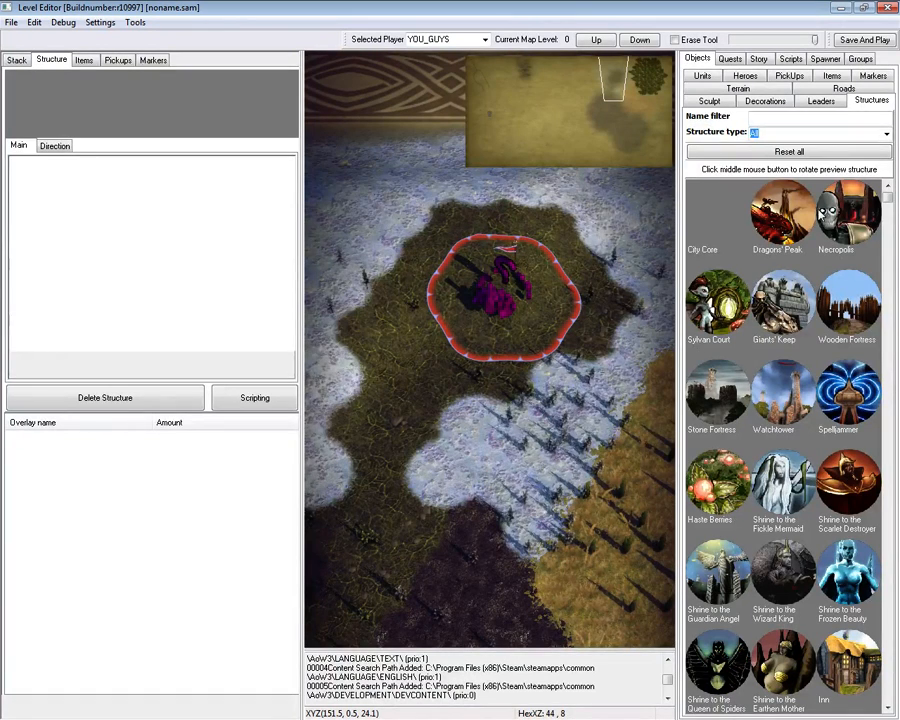
click(745, 77)
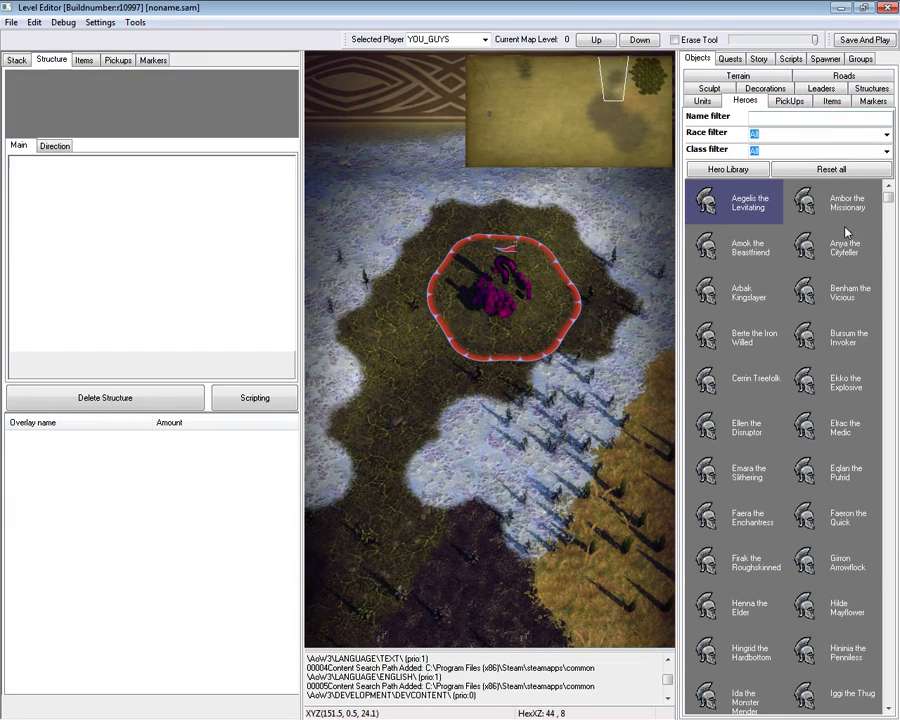
click(384, 380)
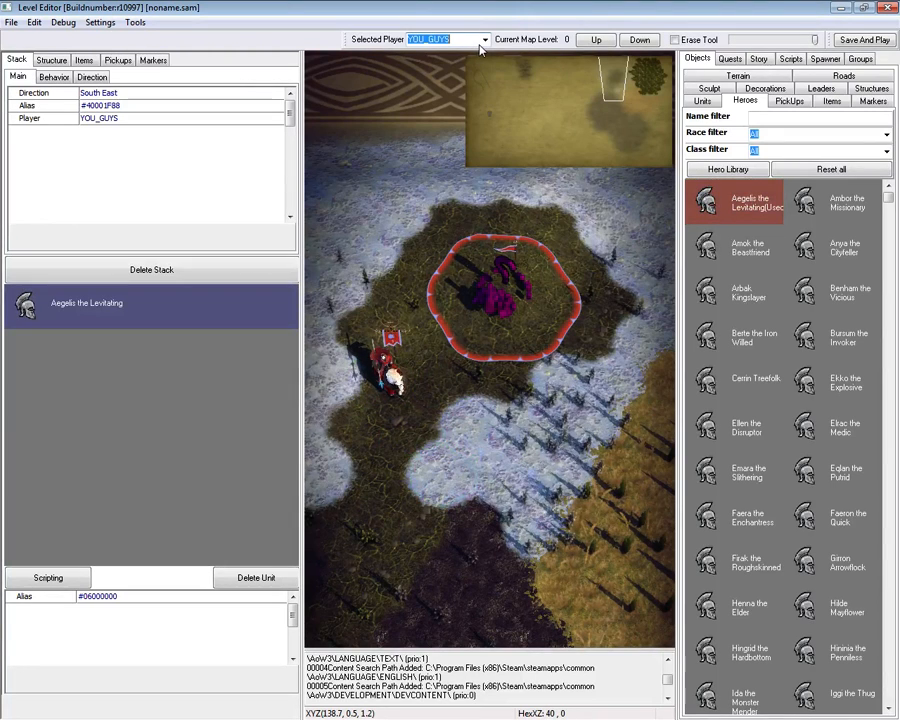
Assign new placements to PLAYER3 and place the hero Ambor the Missionary on the snow south of the City Core.
click(428, 83)
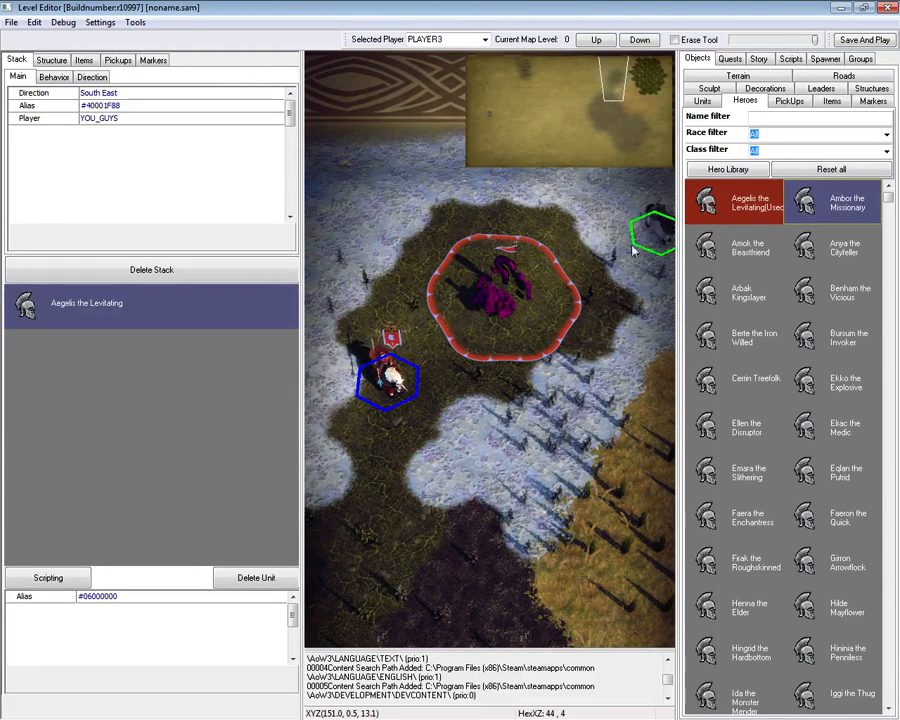
click(502, 472)
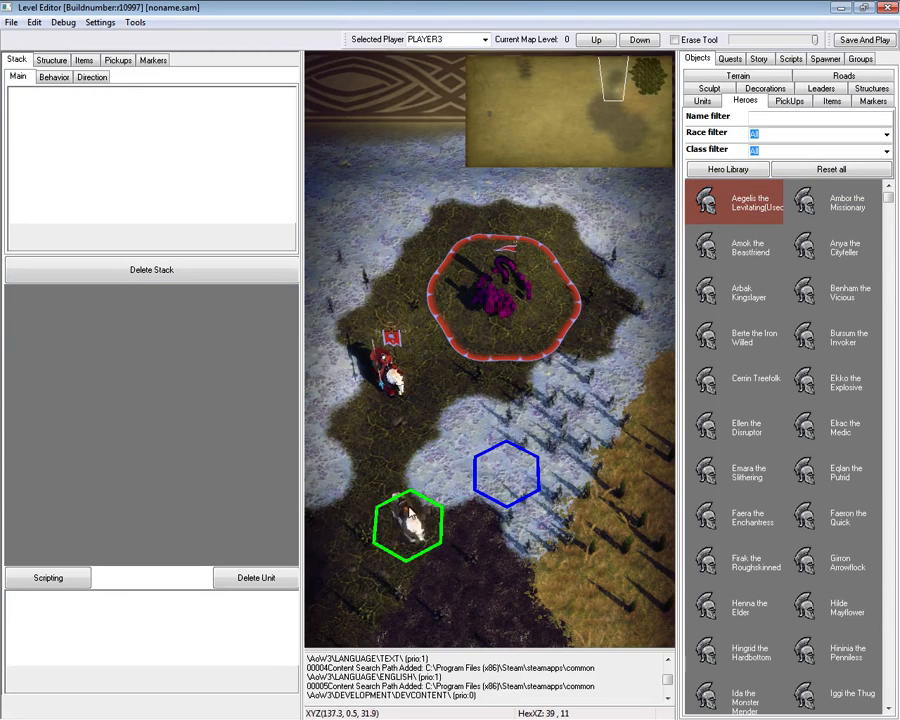
right_click(470, 450)
click(830, 202)
click(445, 462)
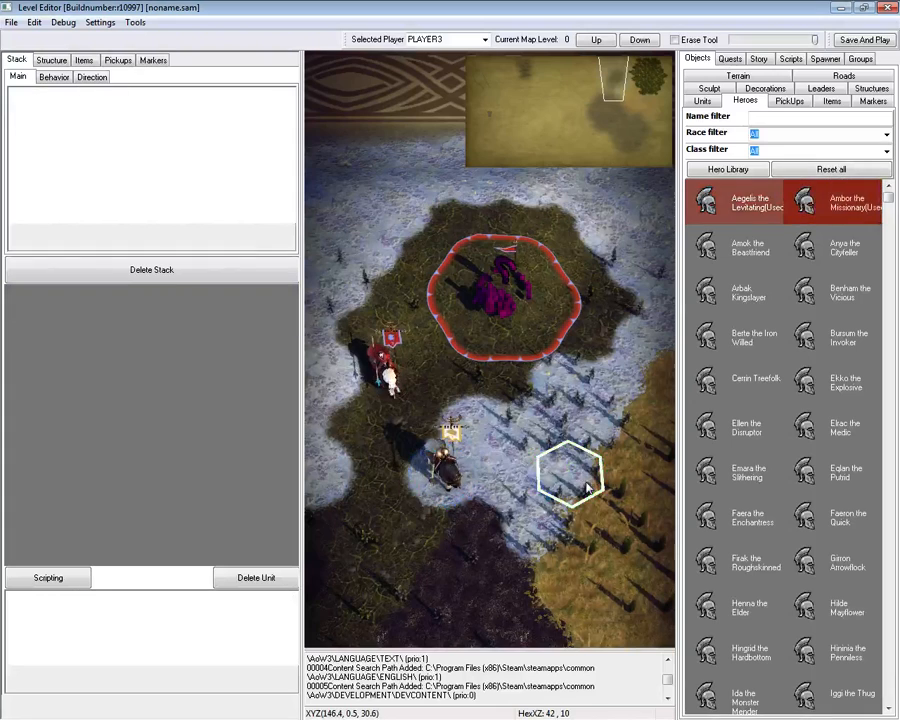
Switch the selected player to YOU_GUYS and place the hero Anya the Cityfeller southeast of the City Core.
click(486, 39)
click(457, 72)
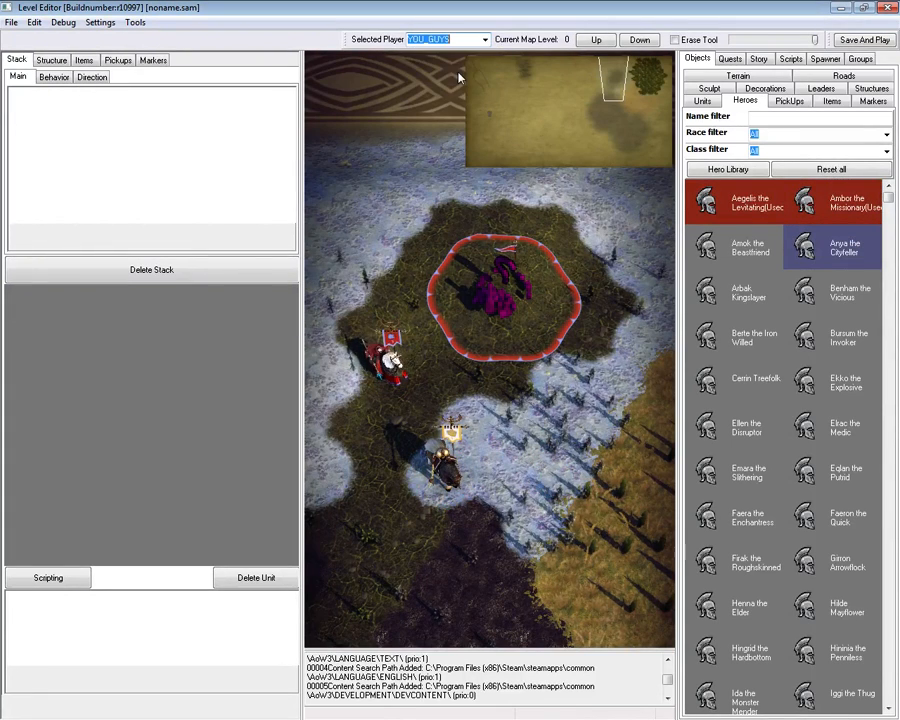
click(600, 405)
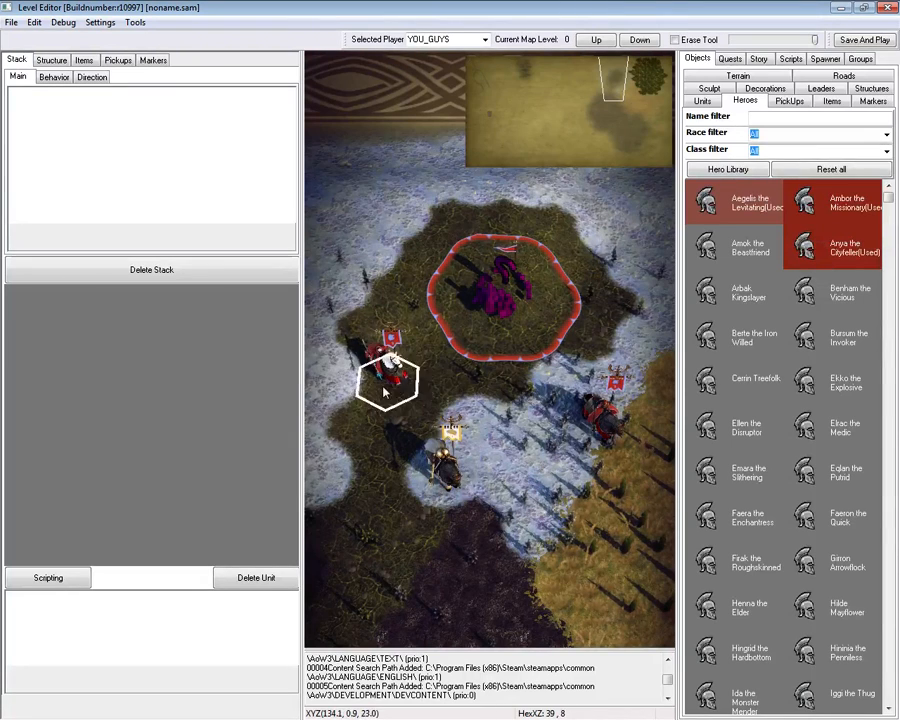
Switch the selected player to INDEPENDENTS and place the hero Benham the Vicious on the snow patch west of Ambor.
click(446, 40)
click(474, 62)
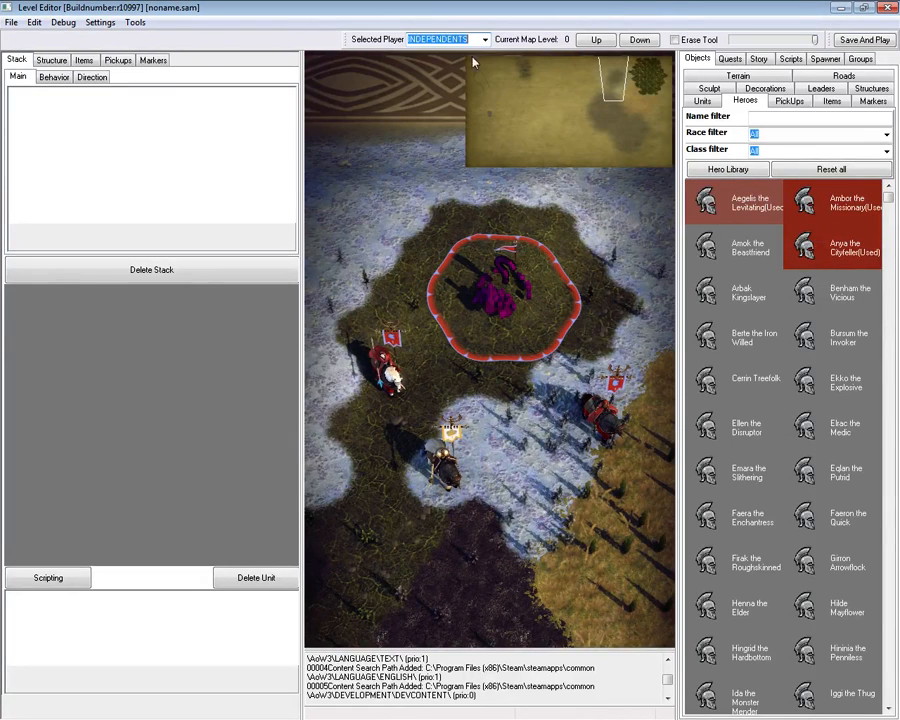
click(834, 308)
click(321, 470)
Filter the hero list by the Goblin race and the Sorcerer class.
key(Down)
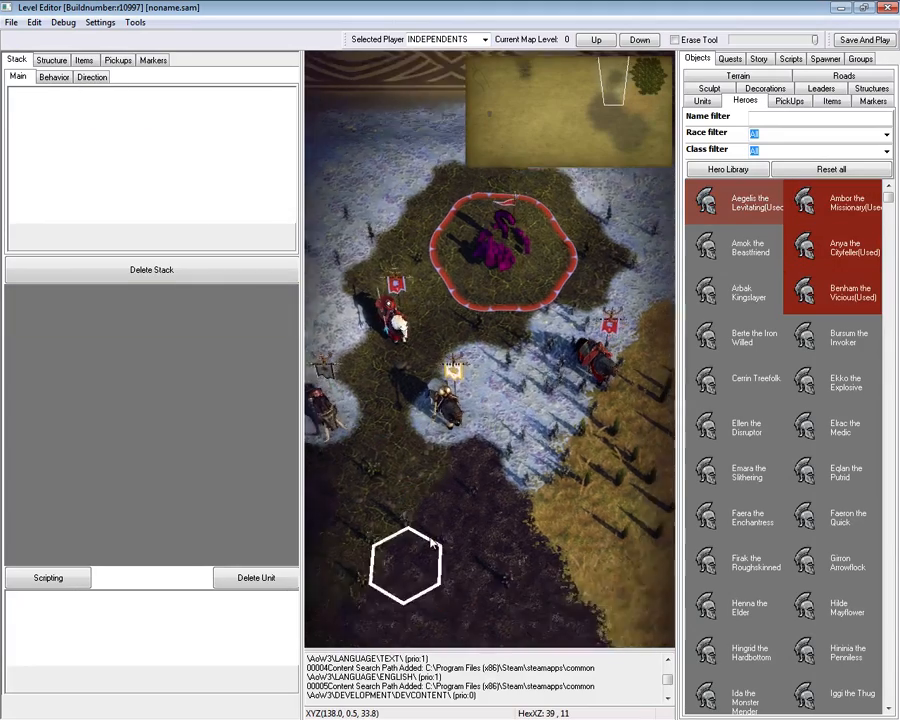
key(Left)
click(865, 134)
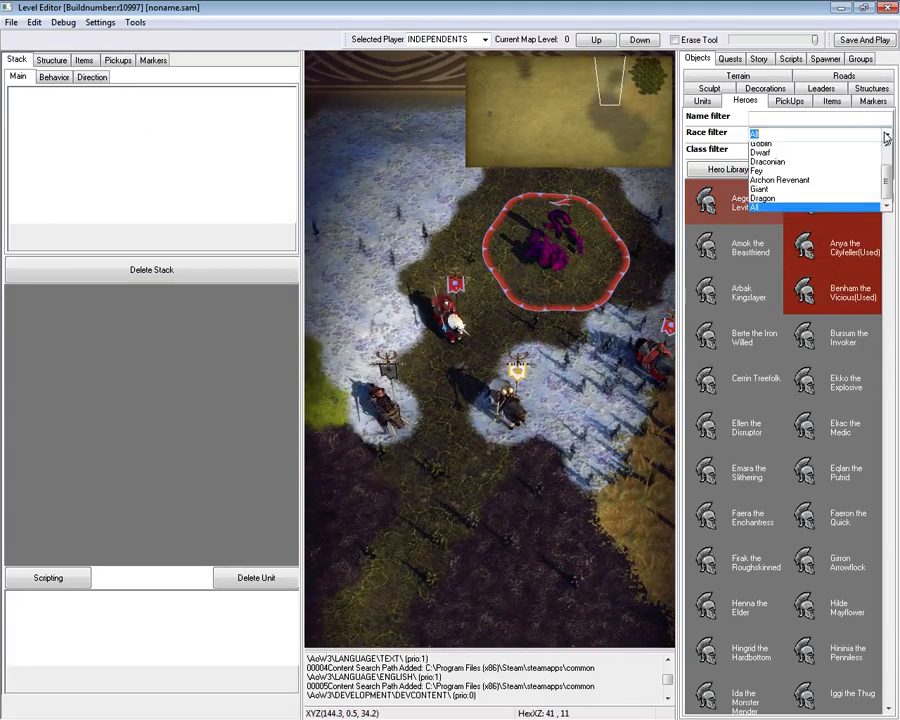
click(790, 177)
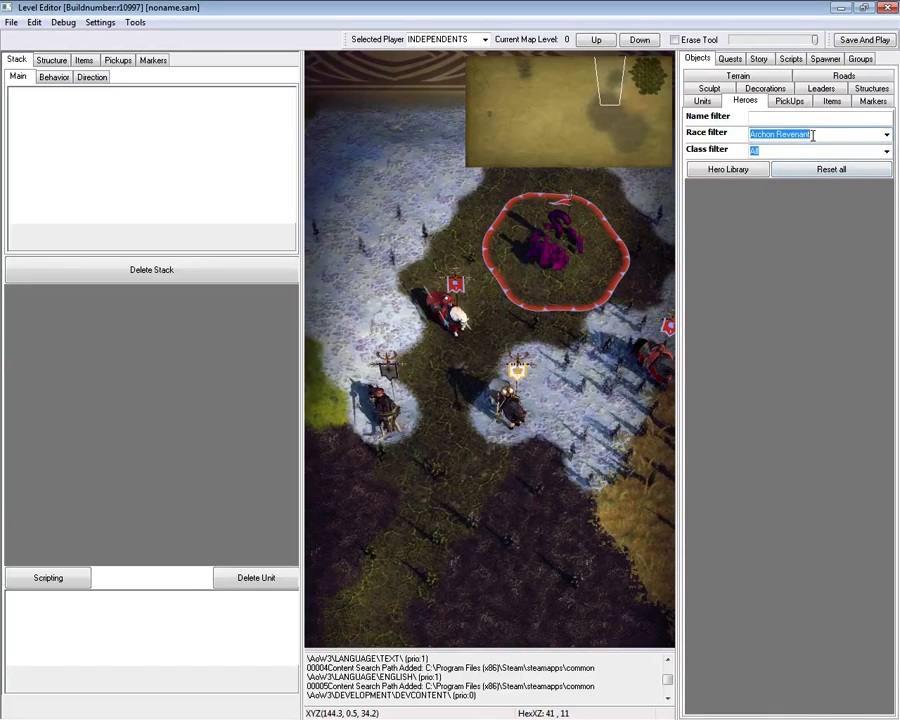
click(886, 134)
click(798, 164)
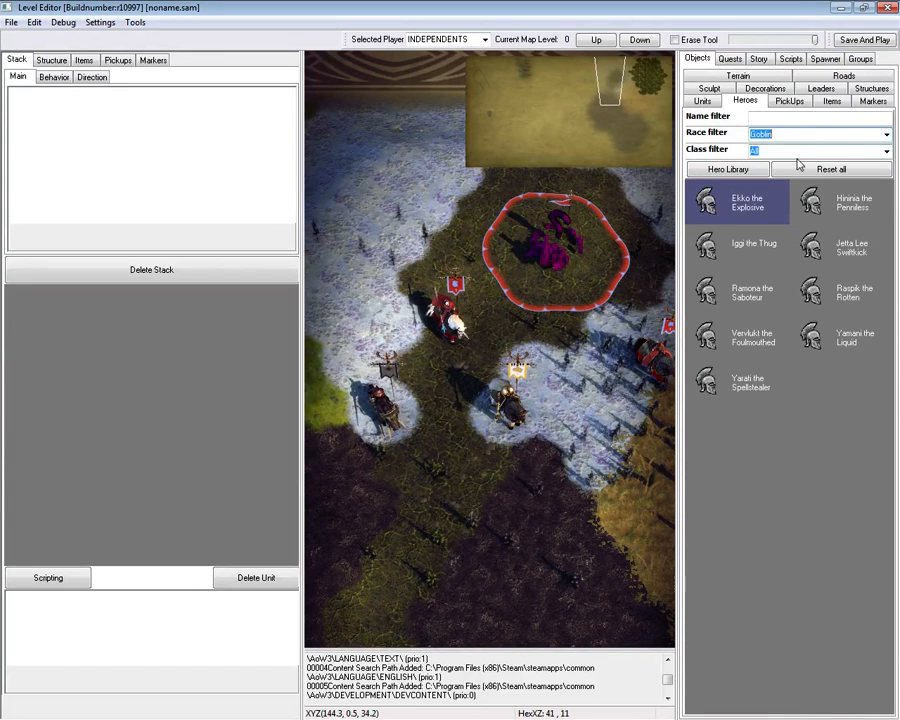
click(886, 152)
click(790, 195)
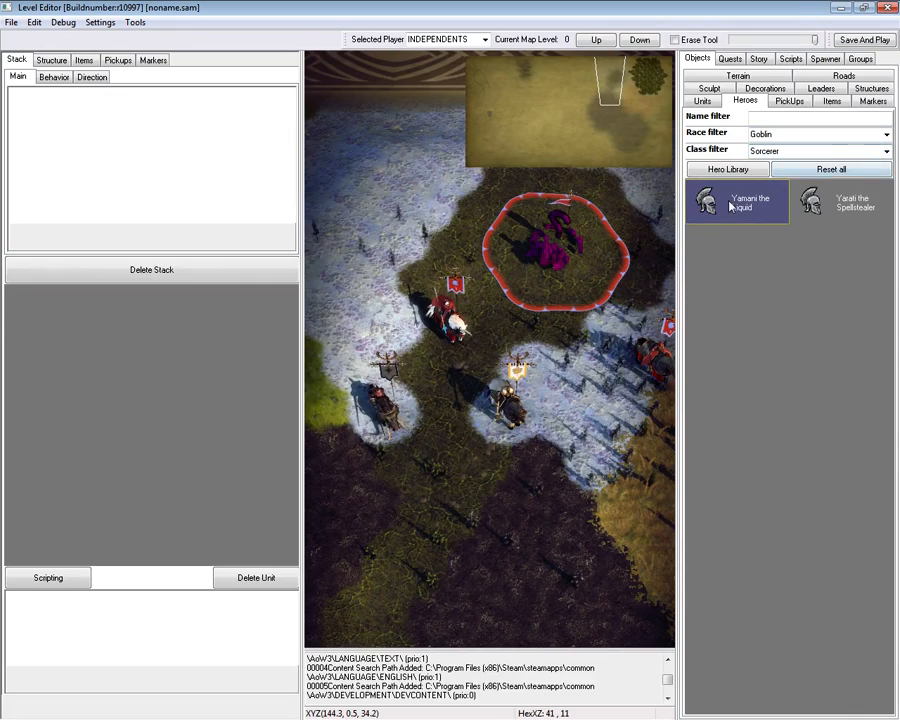
Place the independent hero Yamani the Liquid on the snow northwest of Benham and inspect the model up close.
key(Left)
click(410, 308)
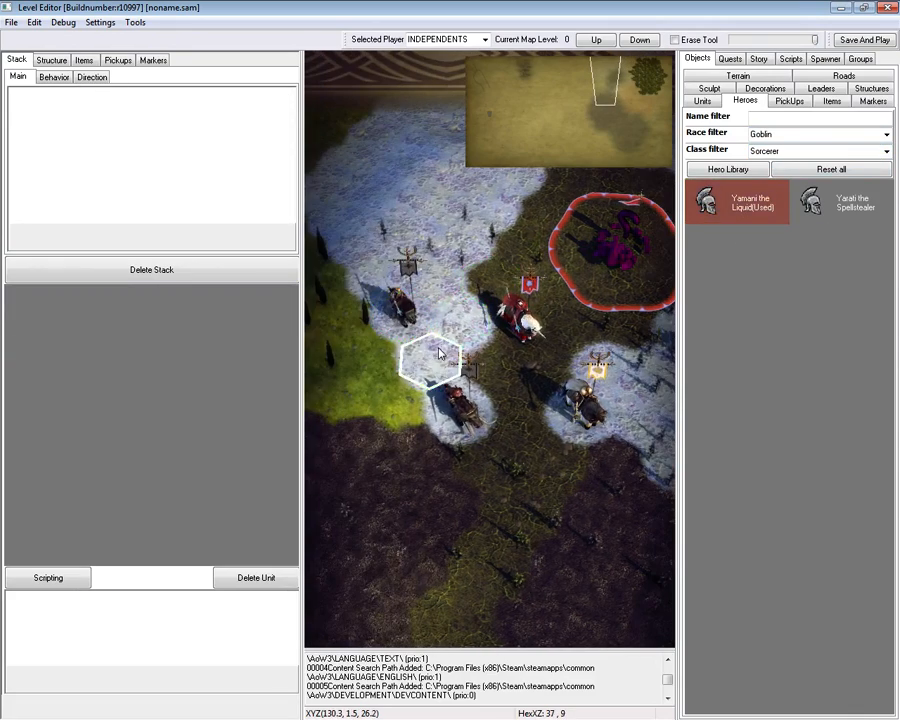
scroll(440, 354, up, 5)
key(Left)
scroll(449, 349, up, 5)
scroll(580, 315, down, 5)
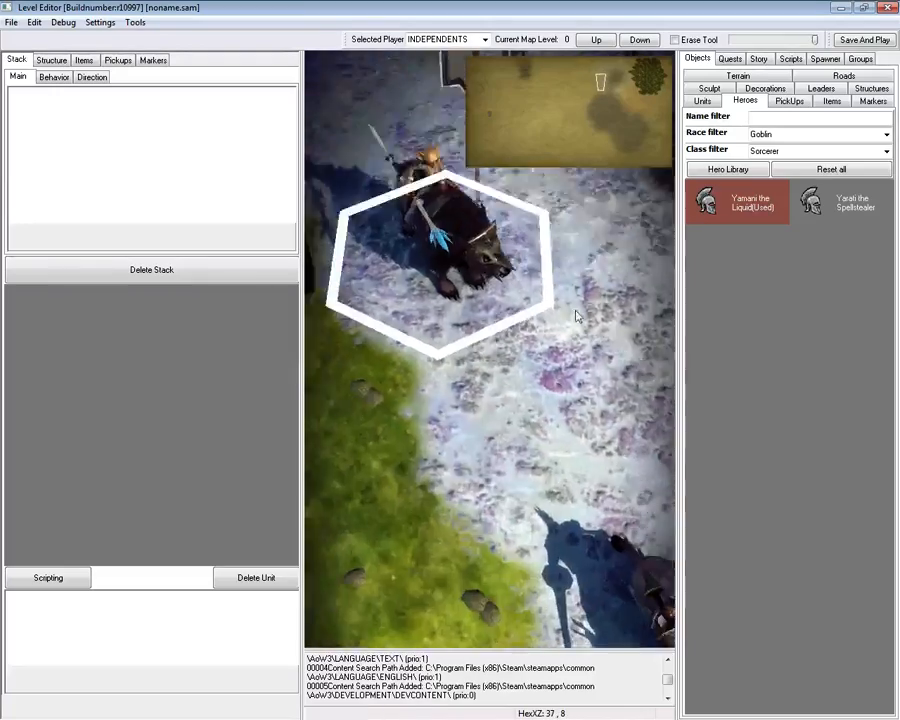
Place two Casting Catalyst pickups on and beside the grassland west of the snow, near the map's northern edge.
click(789, 101)
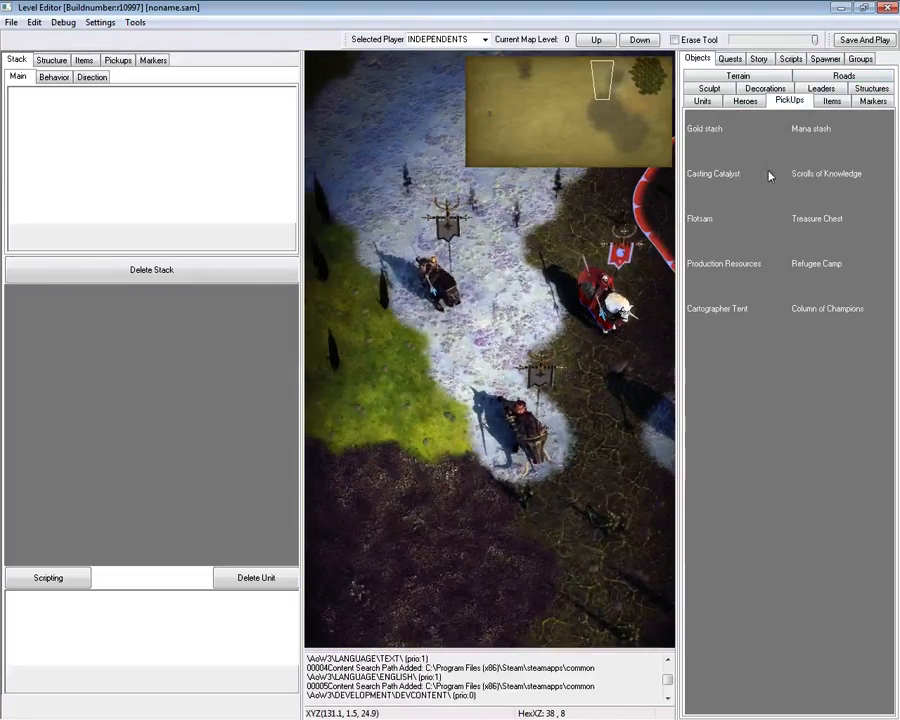
click(705, 229)
key(Left)
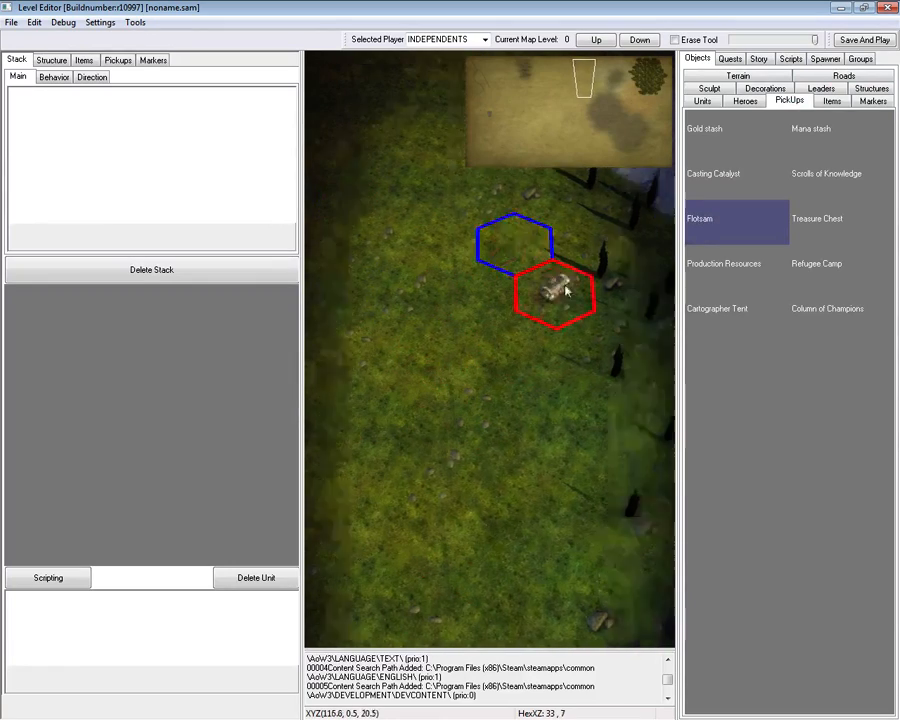
scroll(572, 268, down, 3)
click(727, 174)
click(468, 278)
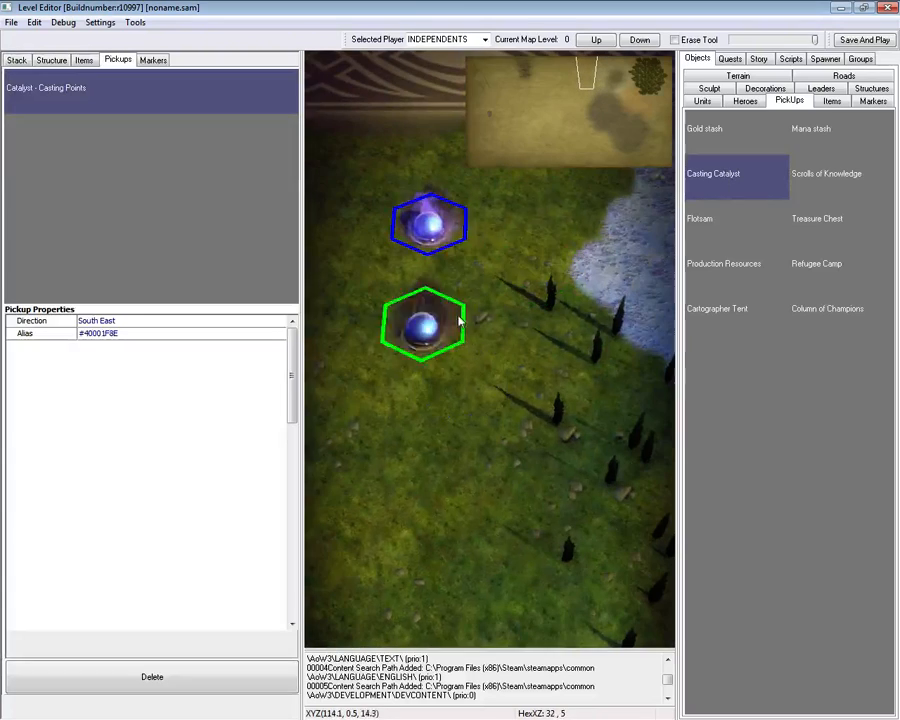
right_click(506, 352)
Place four Scrolls of Knowledge pickups across the grassland south of the Casting Catalysts.
click(814, 188)
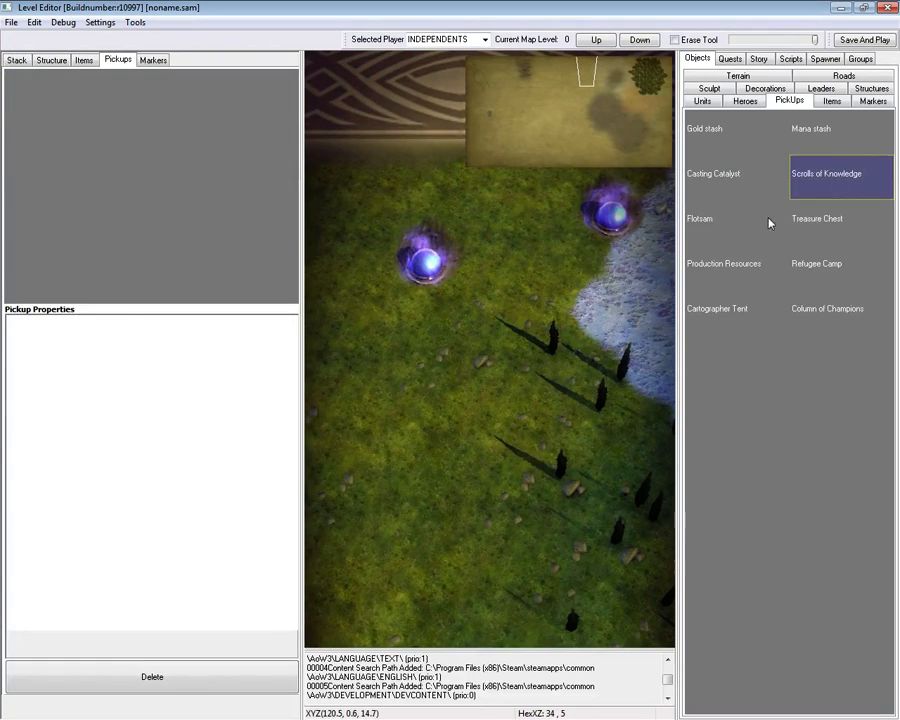
click(500, 362)
click(452, 570)
click(410, 498)
click(337, 367)
right_click(340, 367)
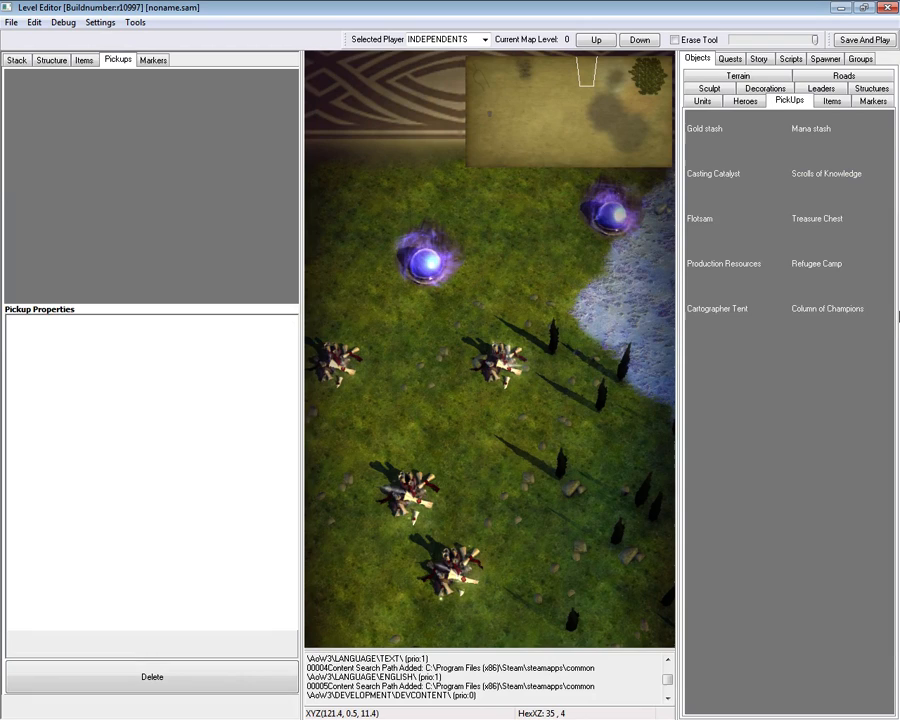
Place a Column of Champions near the northern edge between the two Casting Catalysts and a Cartographer Tent directly southeast of it.
click(818, 310)
key(Up)
click(468, 330)
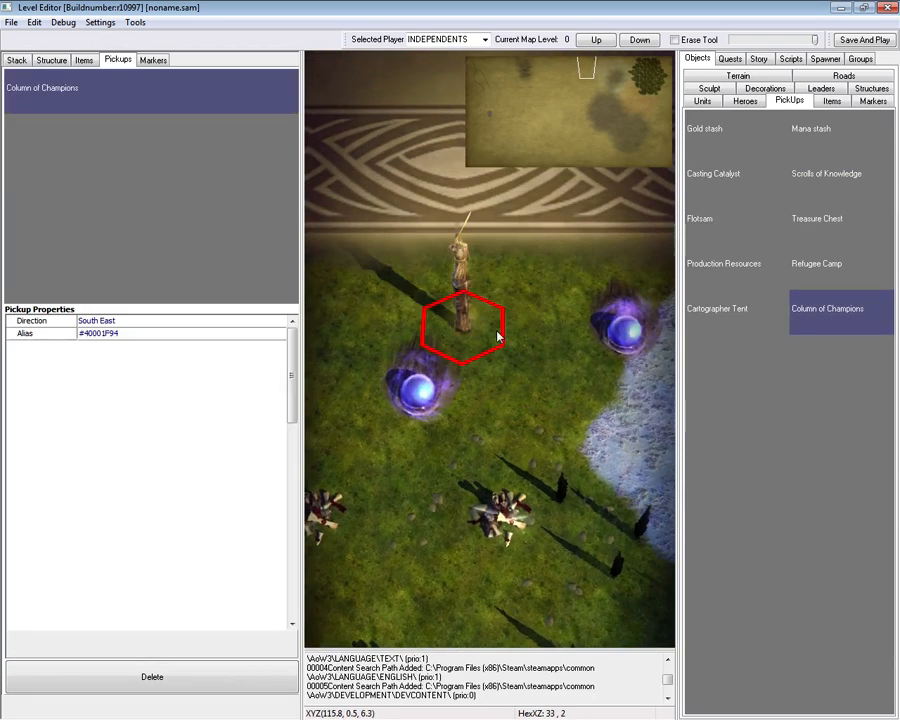
right_click(466, 358)
click(717, 308)
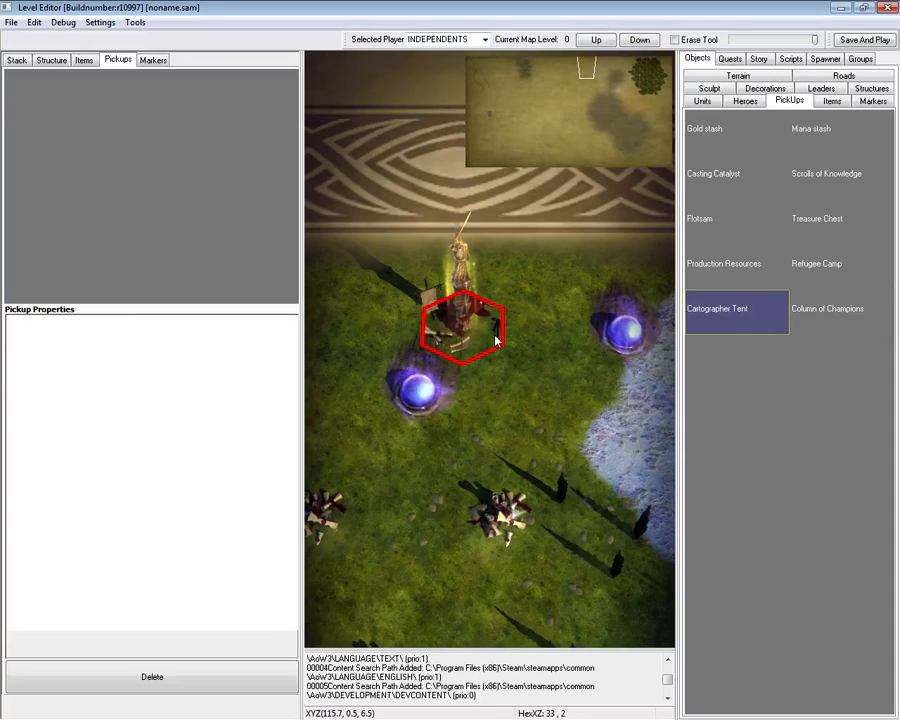
click(460, 324)
click(500, 385)
right_click(500, 388)
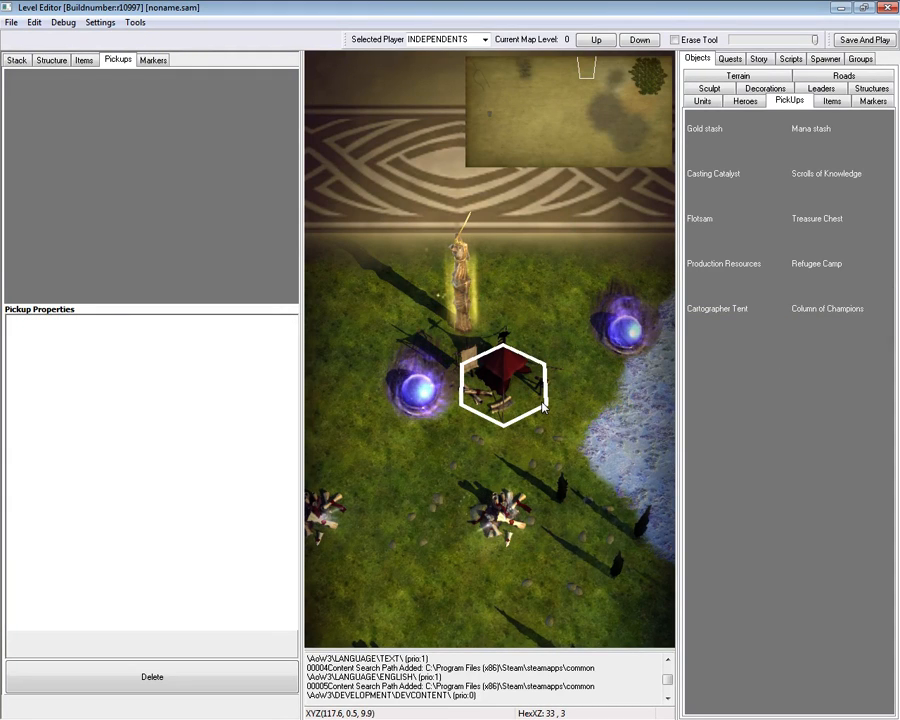
Place a Mana stash west of the Column of Champions and another Casting Catalyst on the grass southwest of that stash.
click(811, 128)
click(437, 323)
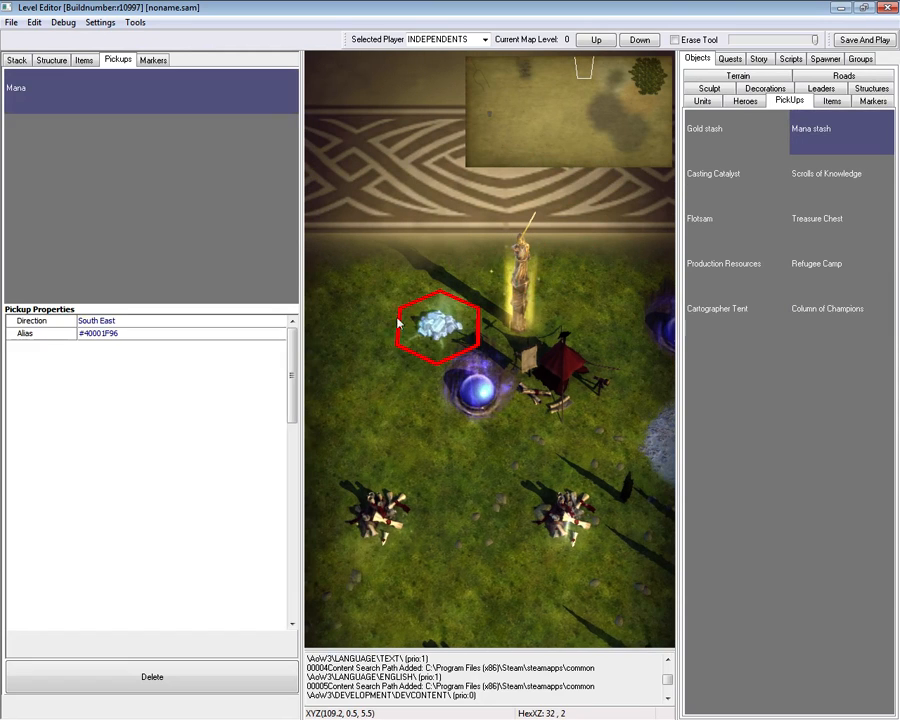
right_click(437, 325)
click(713, 173)
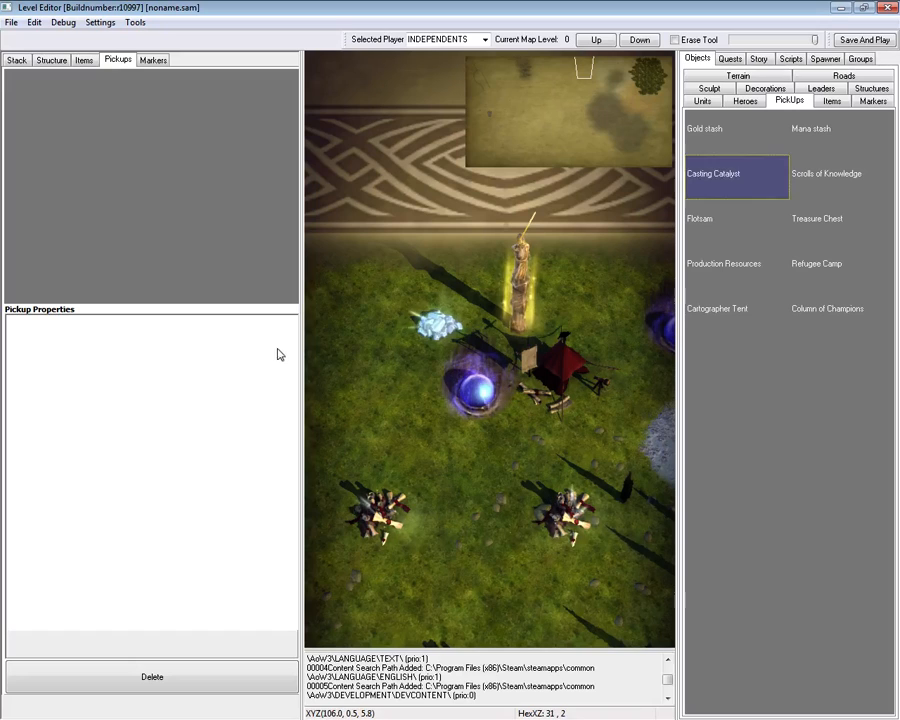
click(321, 378)
right_click(321, 378)
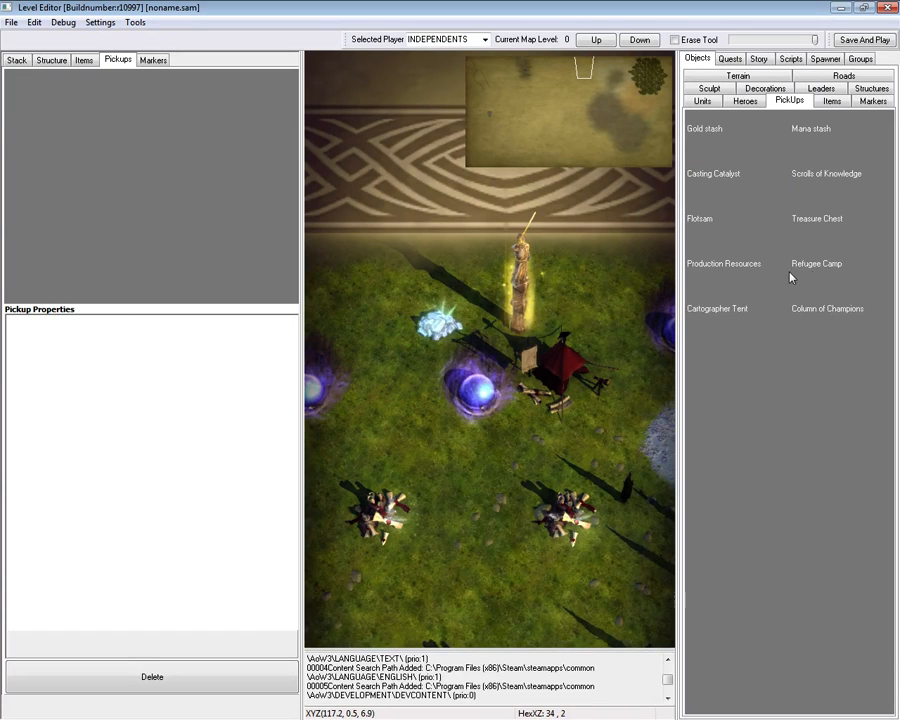
Place a Production Resources pickup just southeast of the westernmost Casting Catalyst and inspect its model up close.
click(707, 268)
click(345, 442)
right_click(513, 500)
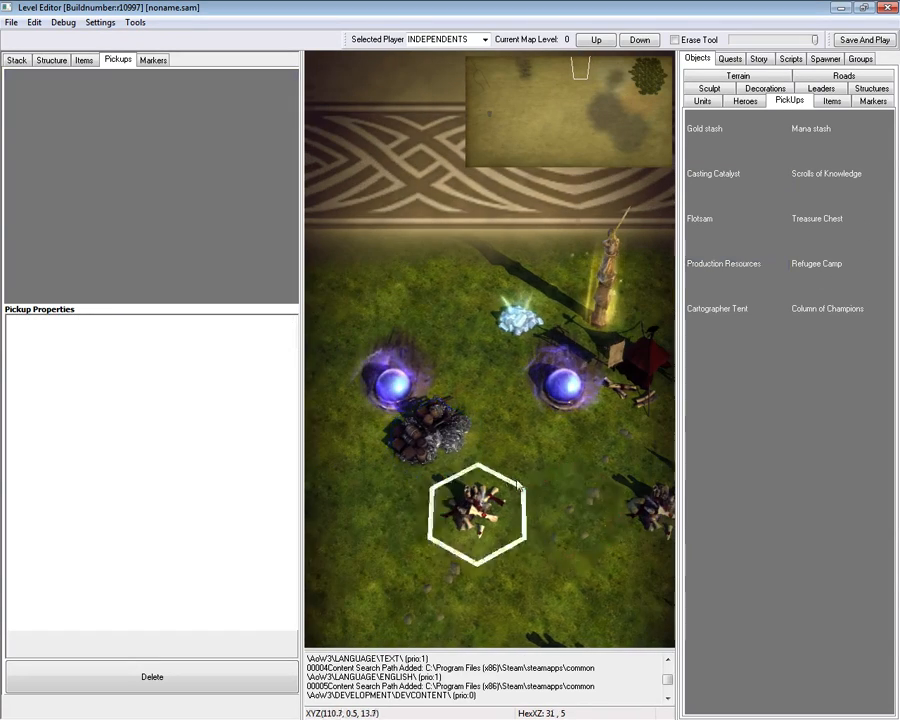
scroll(513, 500, up, 5)
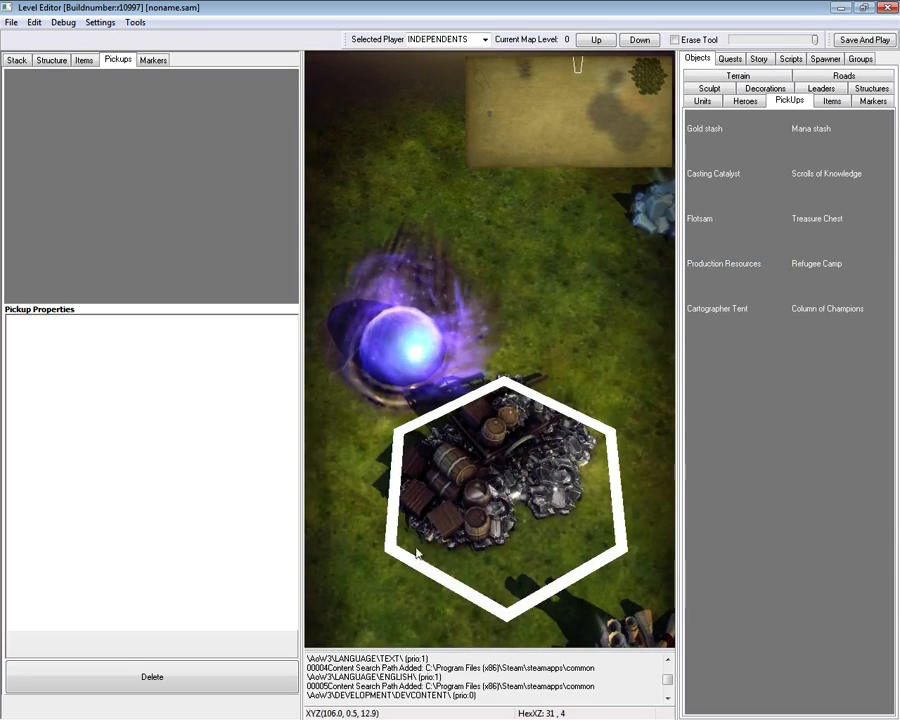
Try an item type filter, reset the filters, and limit the item list to Very rare rarity.
click(832, 101)
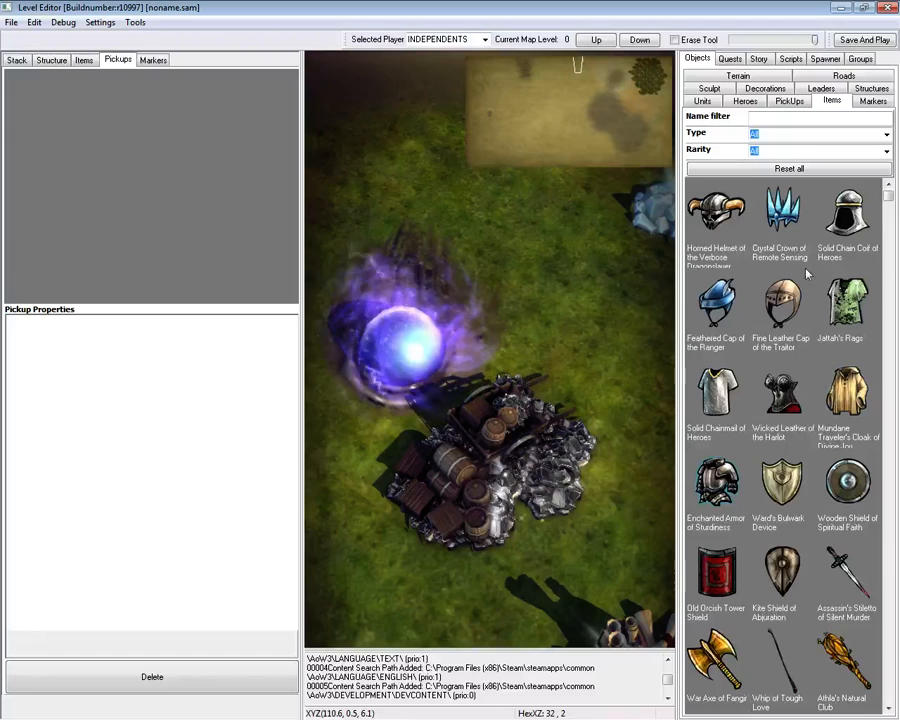
click(886, 134)
click(826, 176)
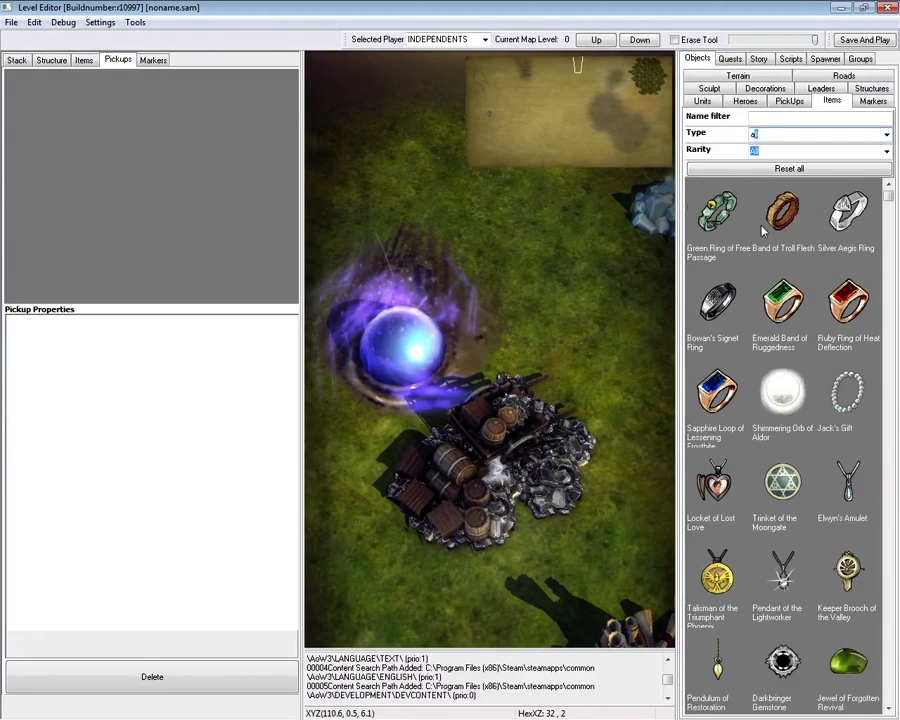
click(785, 168)
click(886, 150)
click(812, 191)
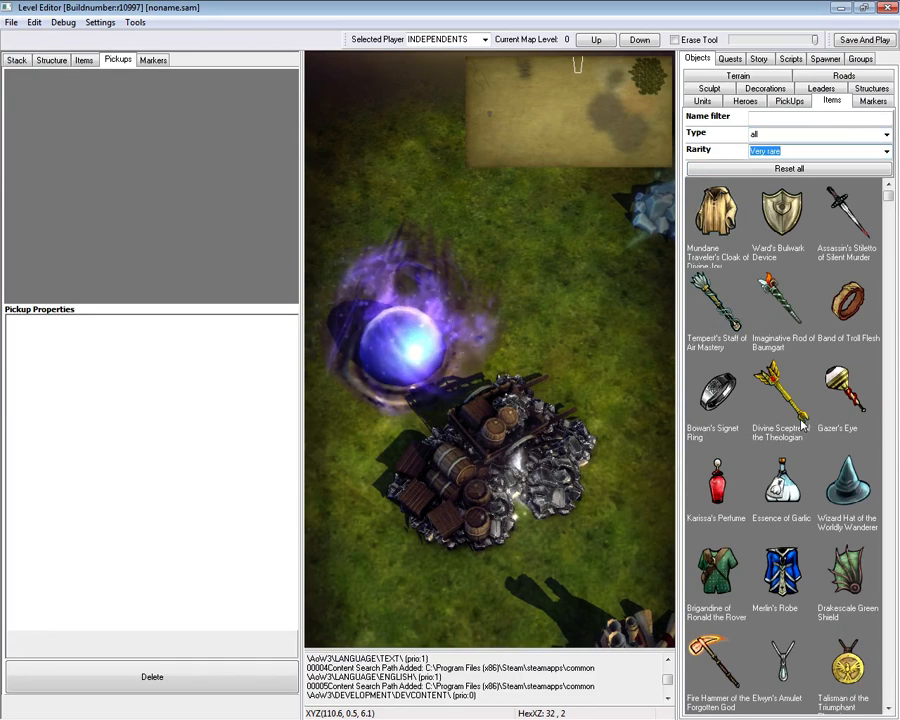
Place the Essence of Garlic item on the grass west of the Mana stash.
click(777, 488)
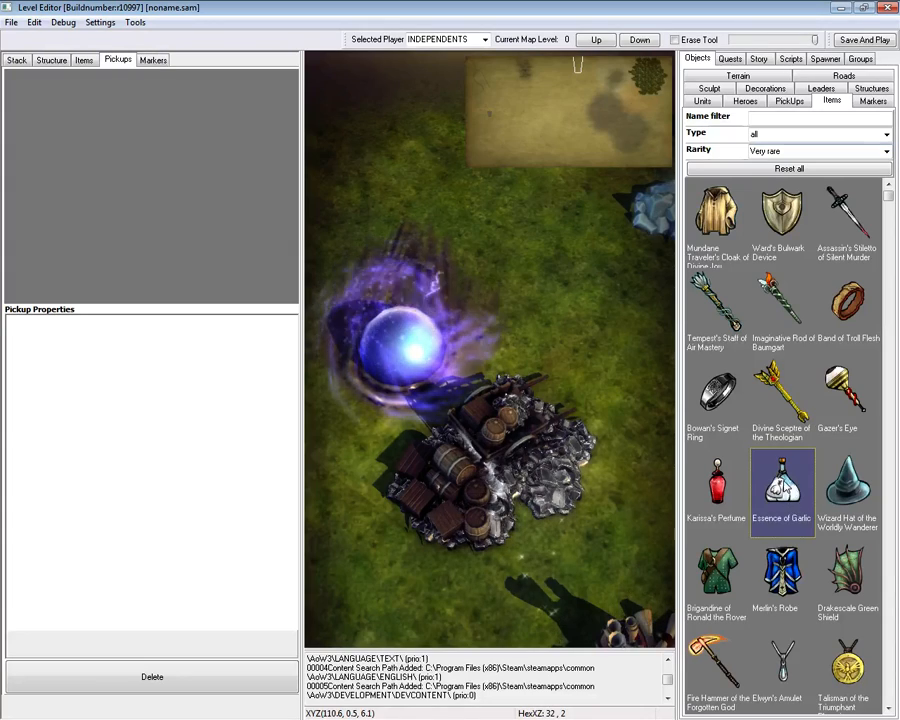
click(538, 223)
middle_drag(538, 223, 524, 341)
right_click(520, 341)
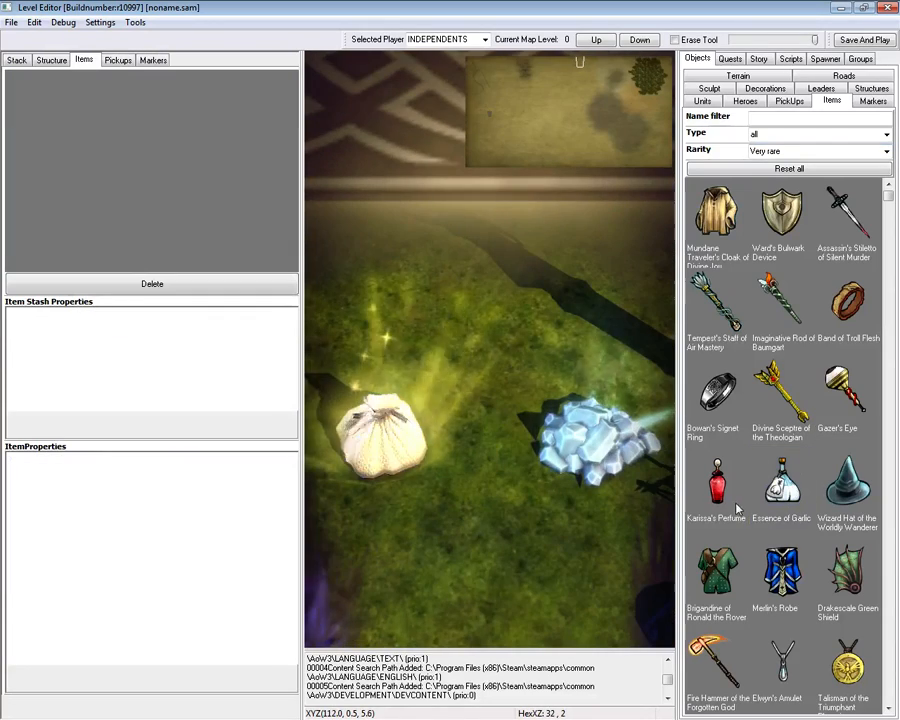
Look through the available marker types and place a Stack Area Trigger on the grass south of the Mana stash.
click(868, 101)
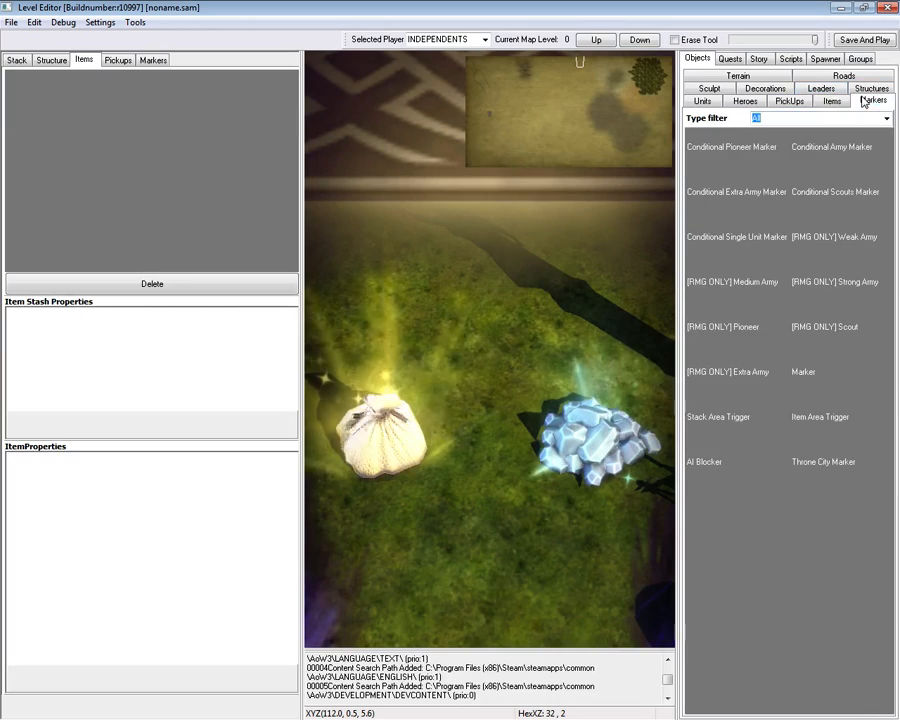
click(731, 156)
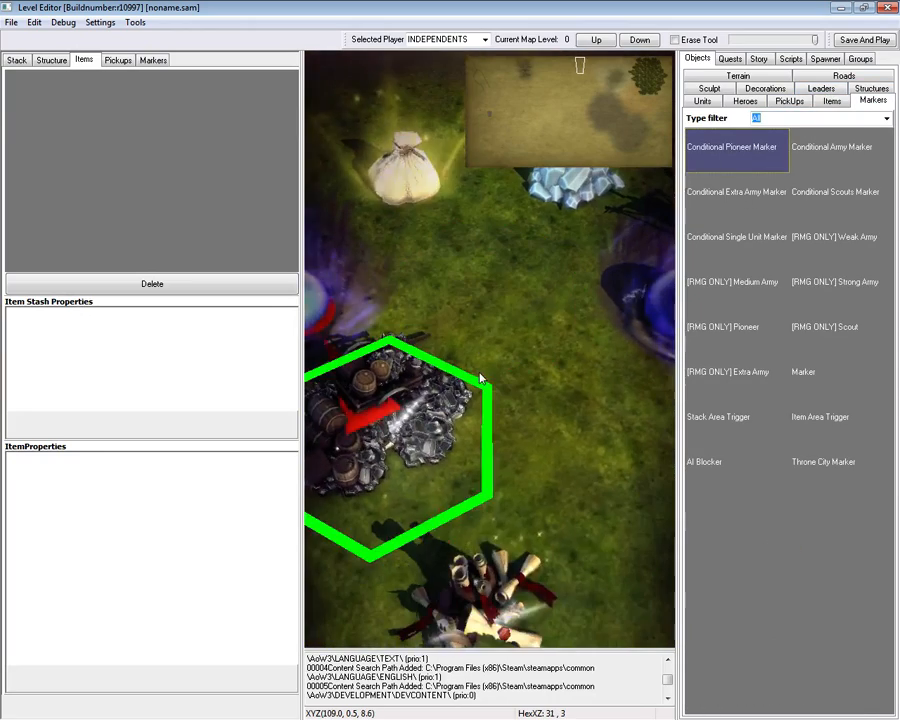
click(737, 327)
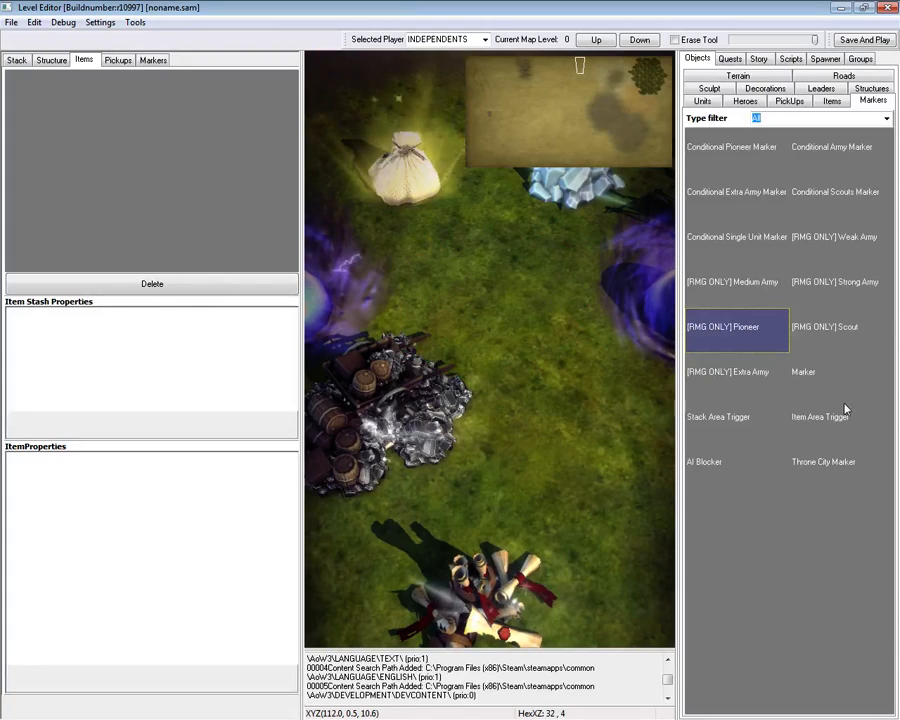
click(720, 417)
click(465, 293)
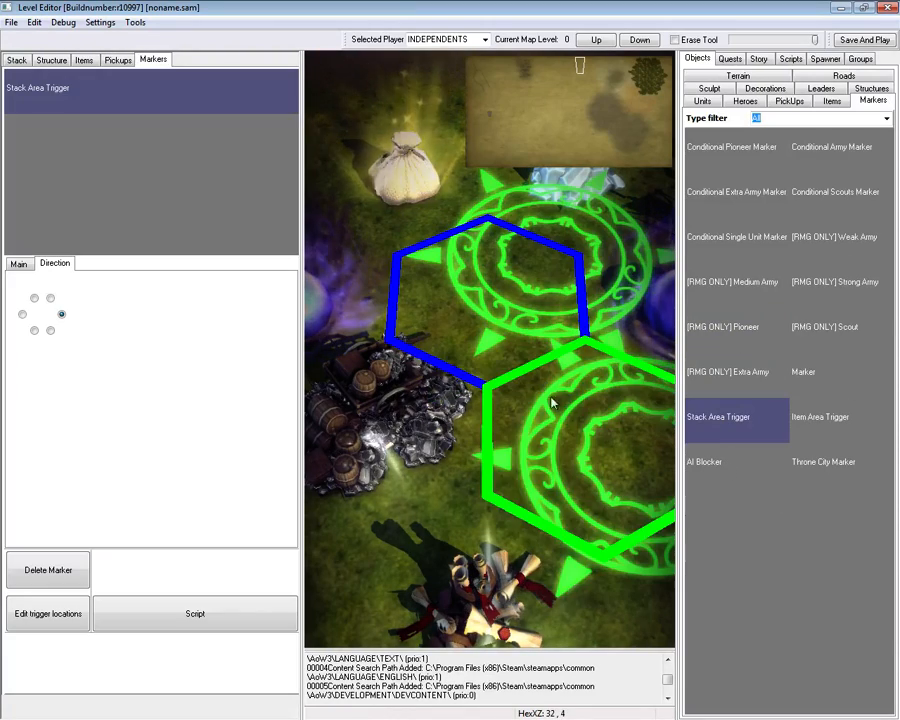
right_click(564, 422)
Place an AI Blocker marker southeast of the Stack Area Trigger.
click(716, 463)
click(512, 456)
key(Down)
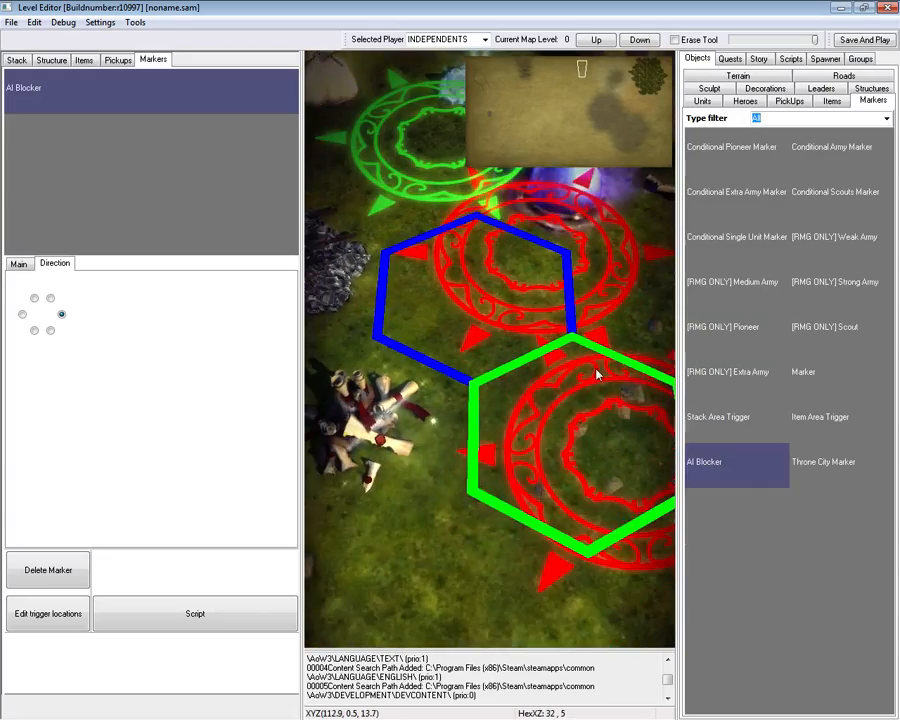
right_click(596, 370)
scroll(596, 370, down, 4)
click(456, 292)
key(Left)
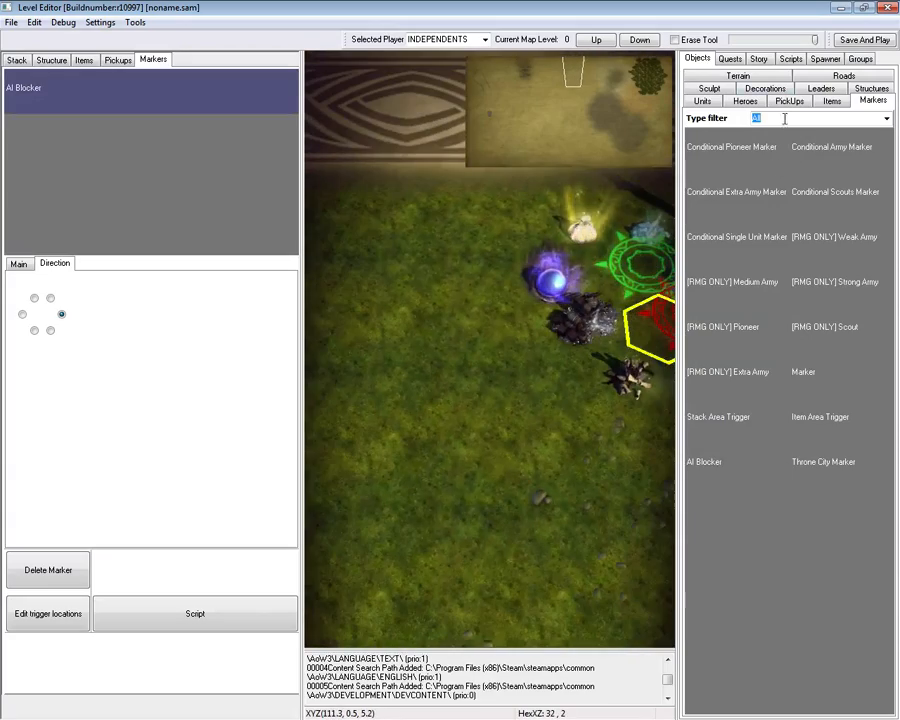
click(702, 102)
click(745, 101)
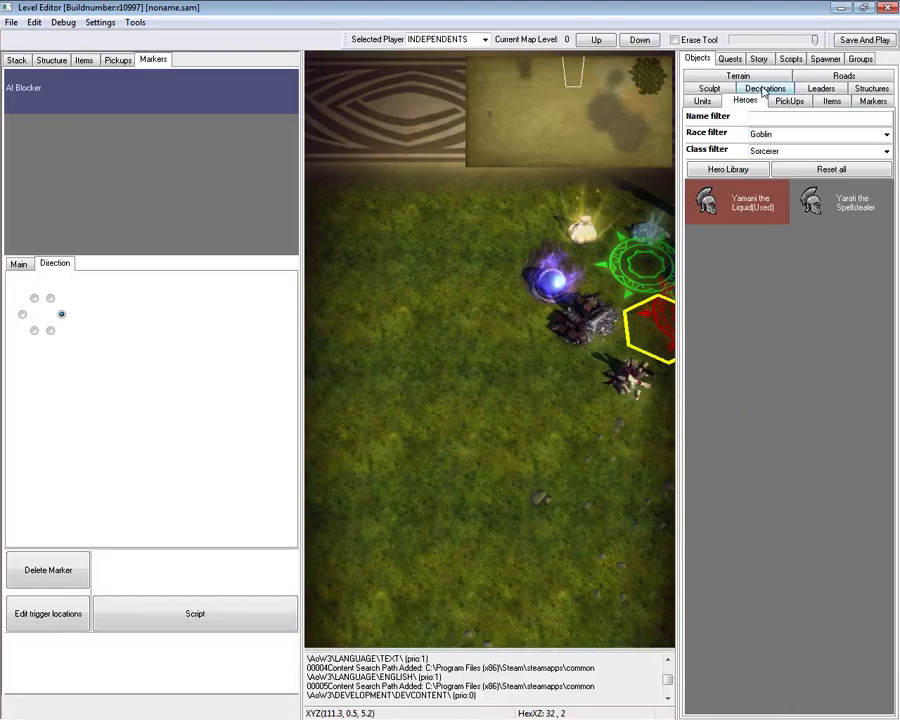
click(765, 88)
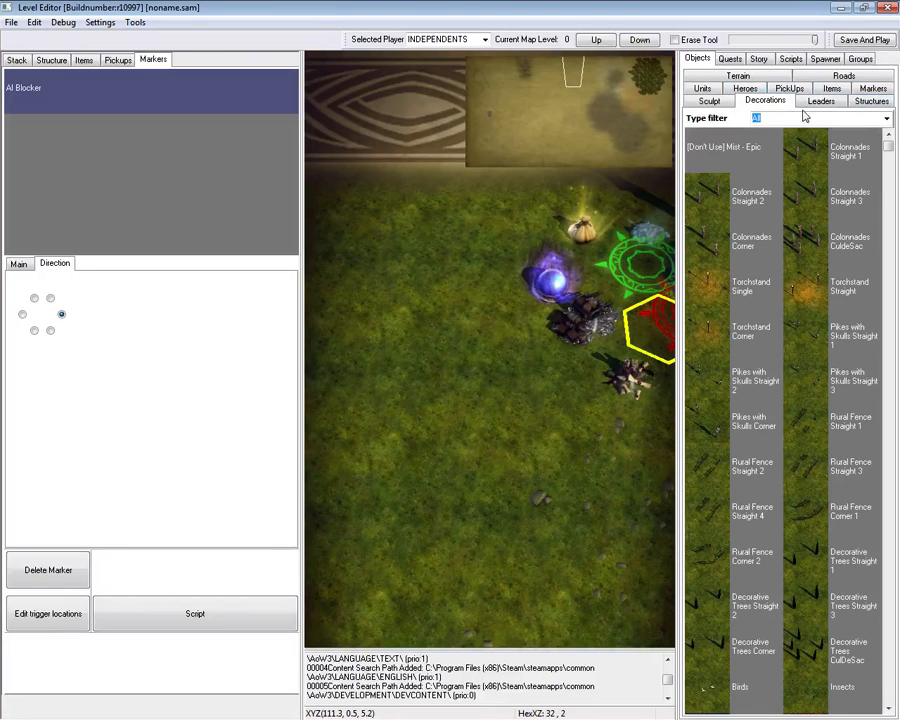
Paint the northern grassland with Blighted Mountains 00: Default terrain using the largest brush size.
click(738, 76)
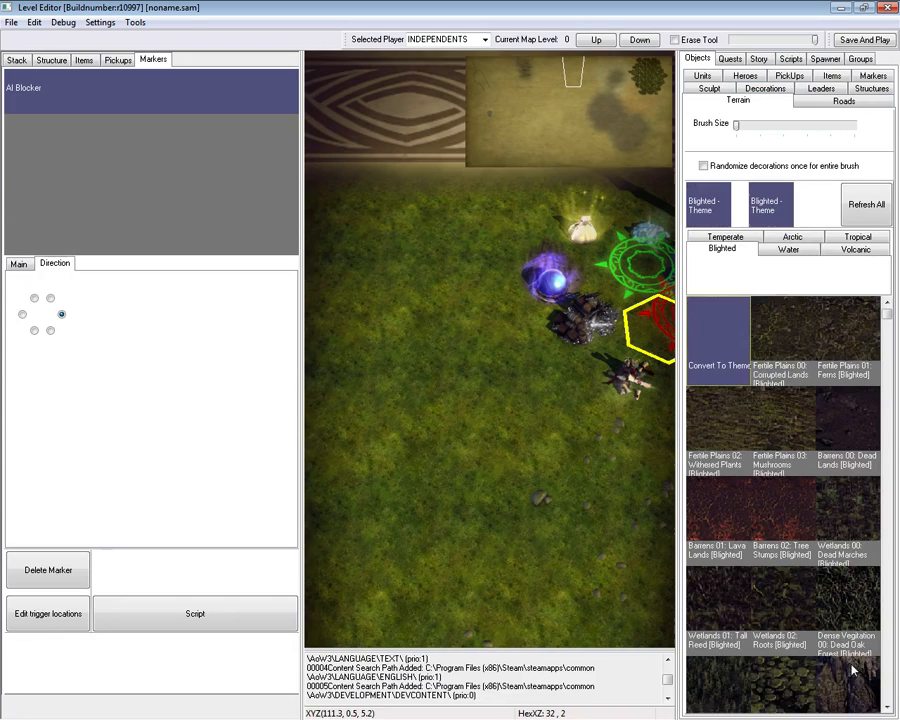
scroll(866, 585, down, 3)
click(848, 530)
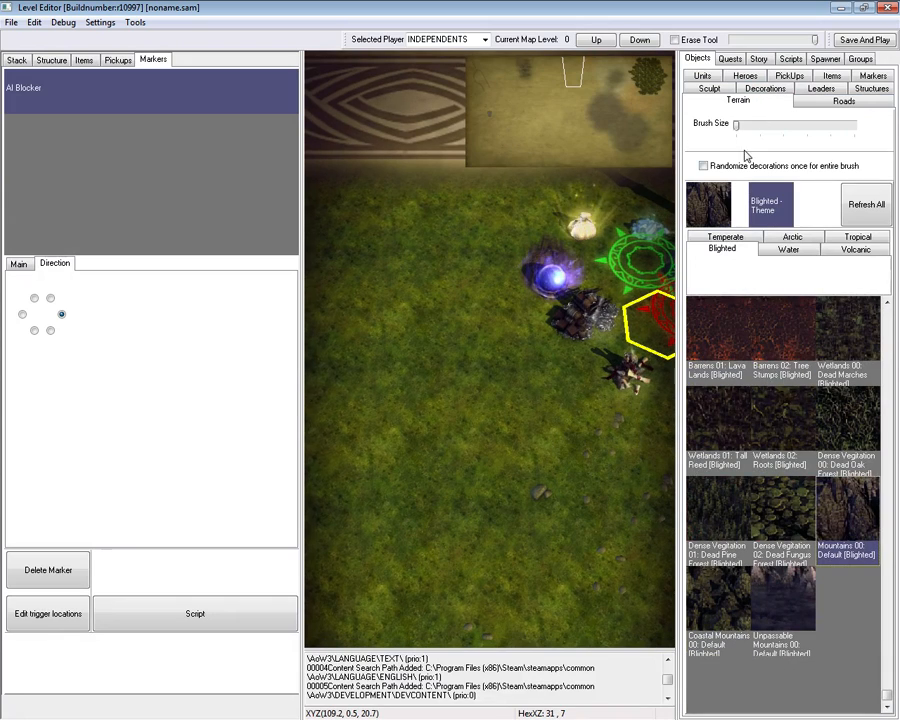
drag(737, 128, 854, 127)
mouse_move(522, 376)
mouse_down()
mouse_move(470, 356)
mouse_move(617, 285)
mouse_move(510, 370)
mouse_move(522, 320)
mouse_move(495, 455)
mouse_move(640, 380)
mouse_up()
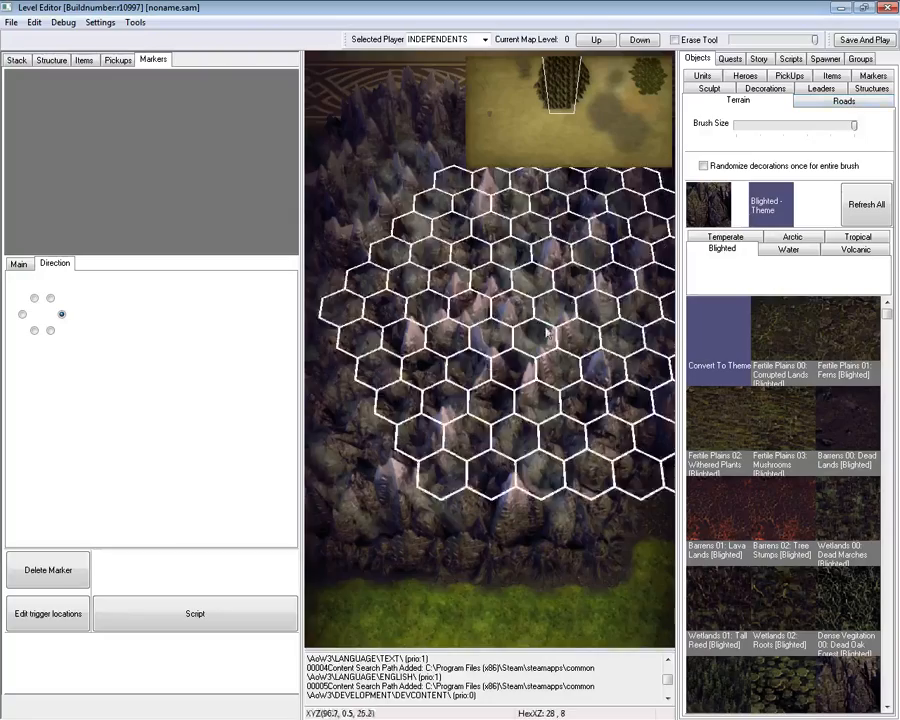
Extend the blighted mountain range farther across the surrounding grassland with the largest brush.
key(Up)
scroll(885, 327, down, 1)
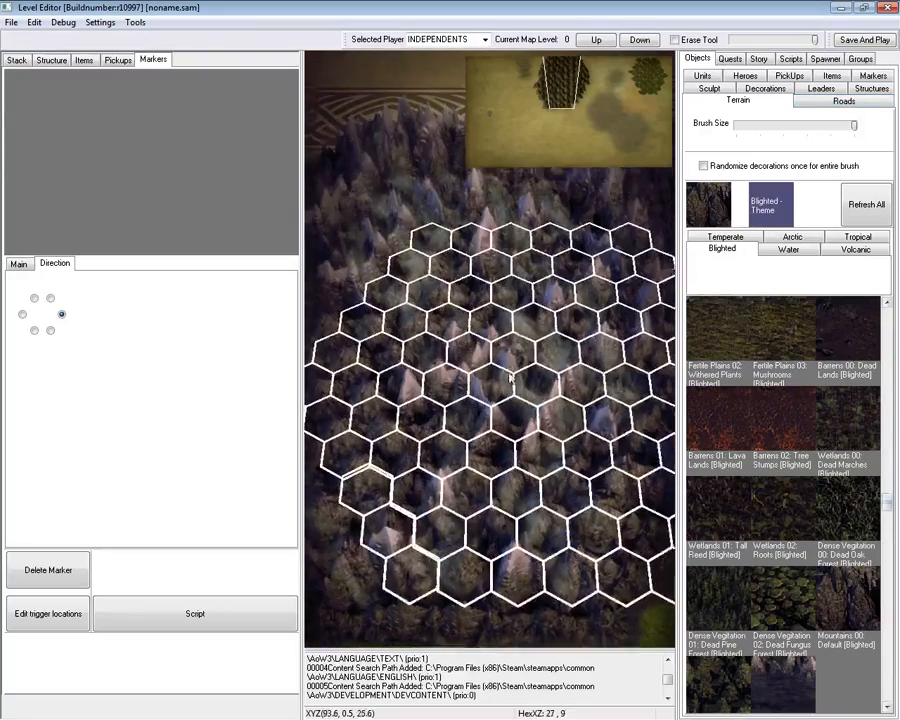
key(Up)
click(806, 682)
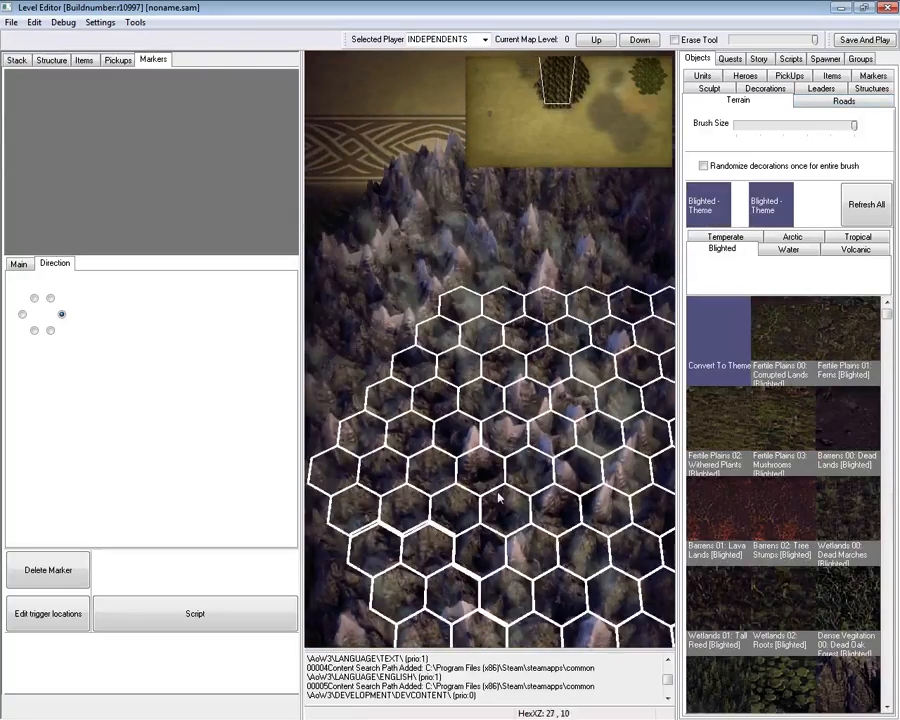
click(486, 410)
drag(888, 320, 887, 693)
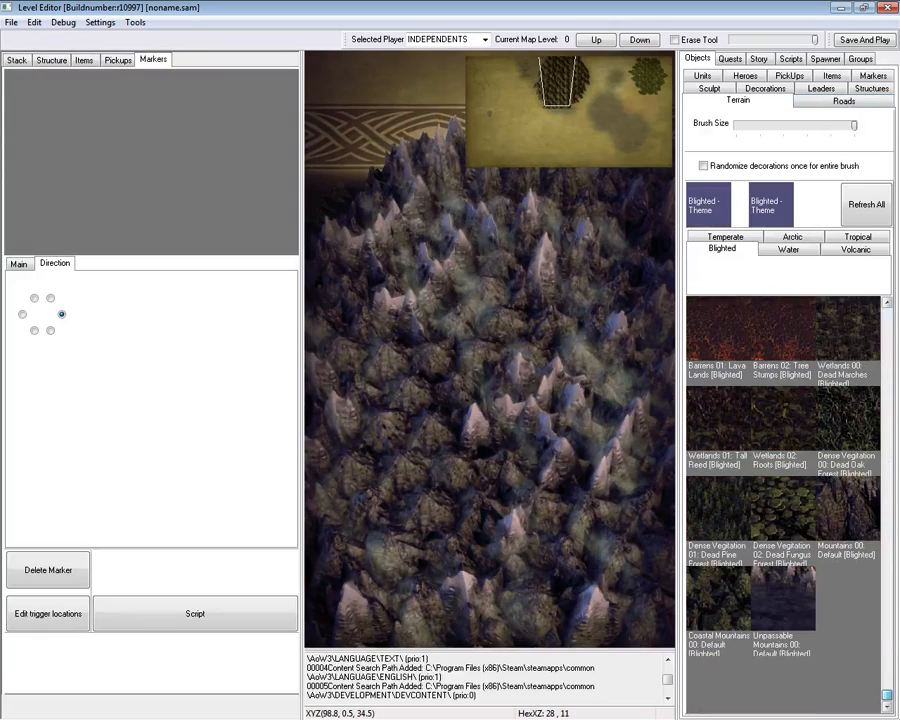
click(773, 613)
click(511, 343)
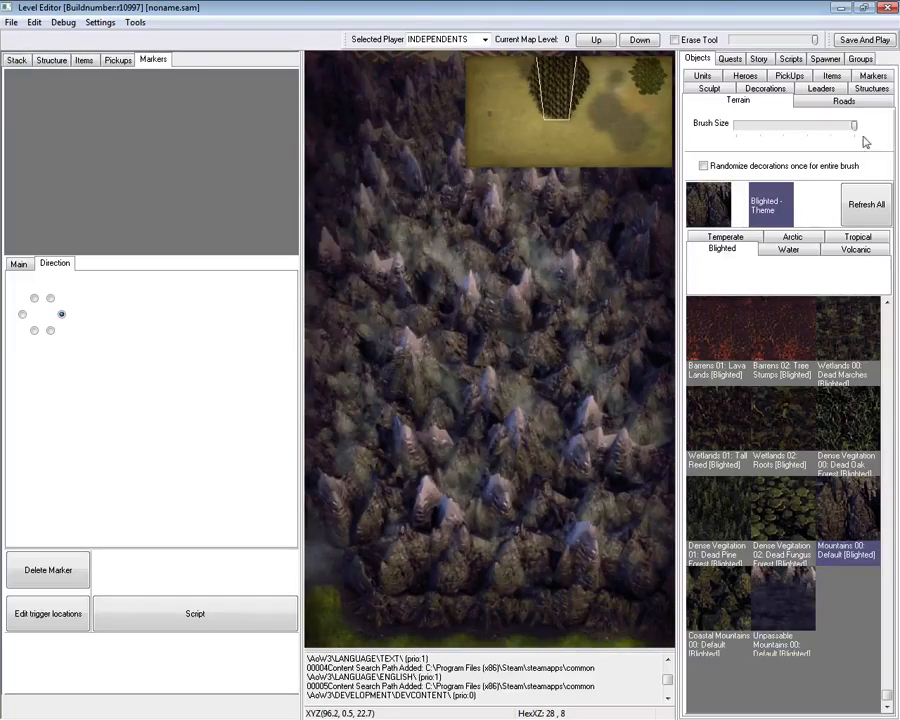
Place AI Blocker markers along the southern edge of the blighted mountain range.
click(848, 102)
click(873, 80)
click(720, 461)
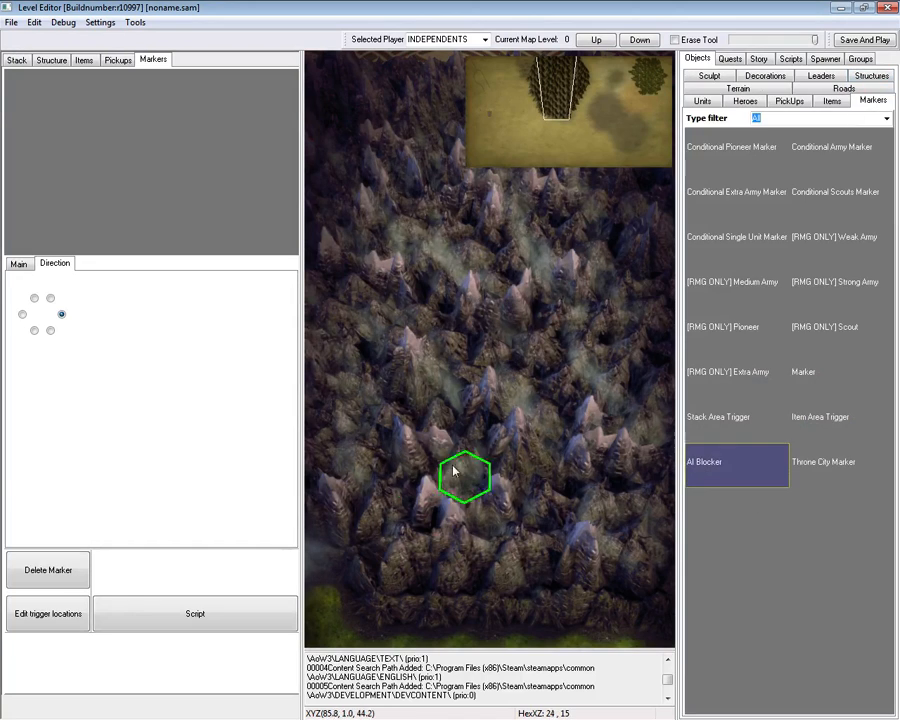
click(415, 478)
click(432, 540)
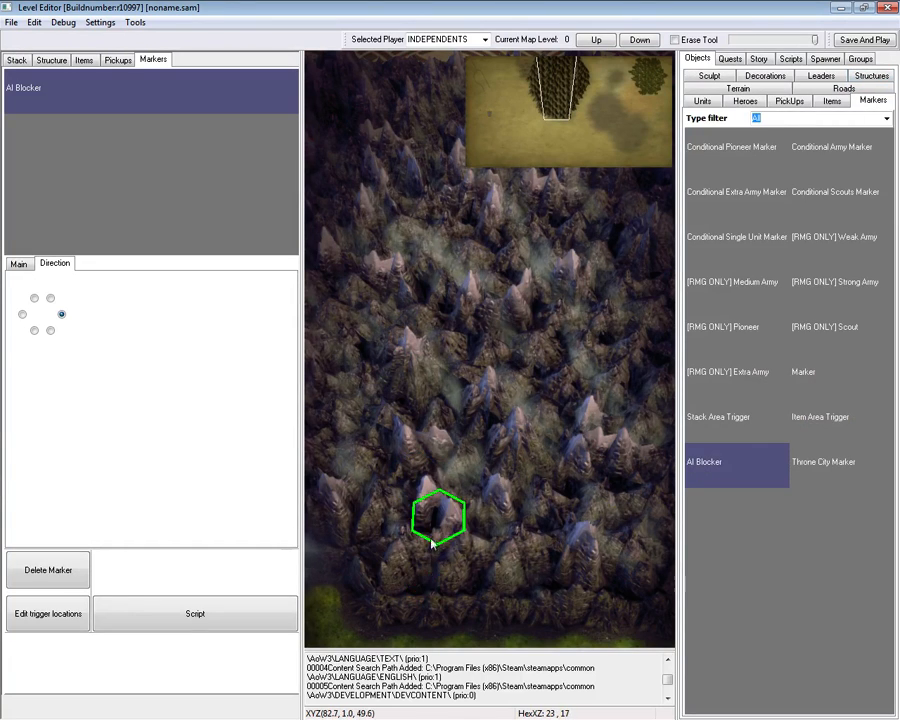
click(535, 568)
click(510, 560)
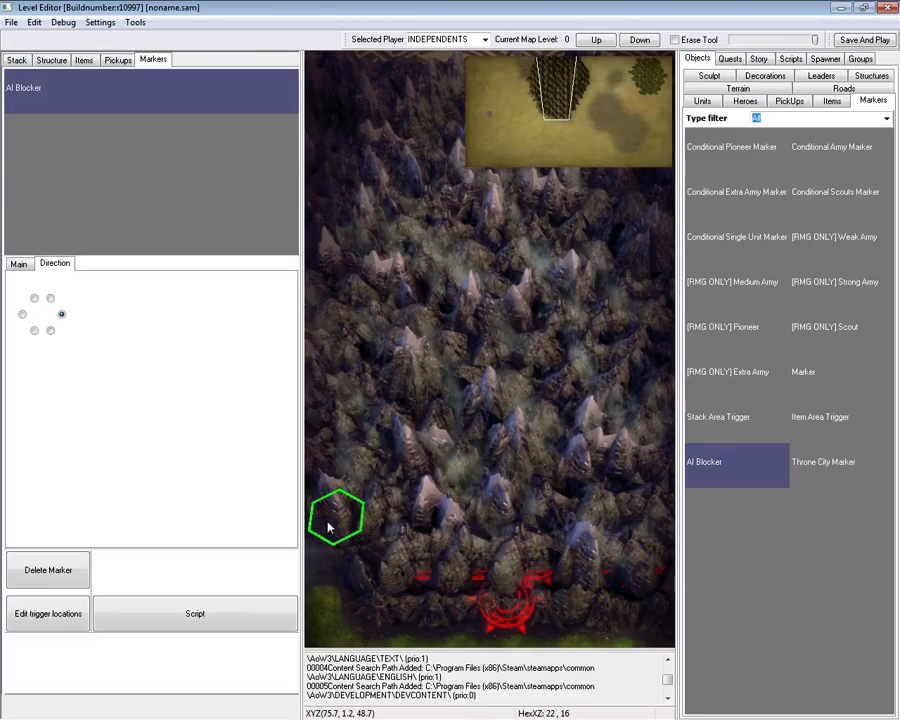
click(325, 492)
Continue the AI Blocker markers up the eastern edge of the mountain range to the map's northern border.
key(Right)
click(502, 468)
key(Up)
click(560, 402)
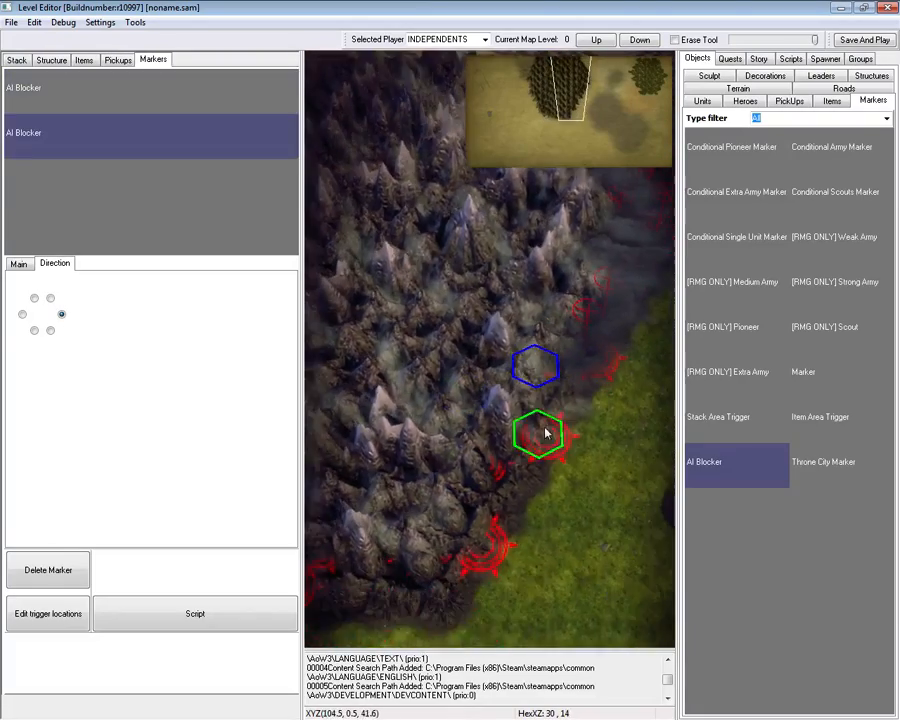
click(522, 474)
key(Up)
click(540, 282)
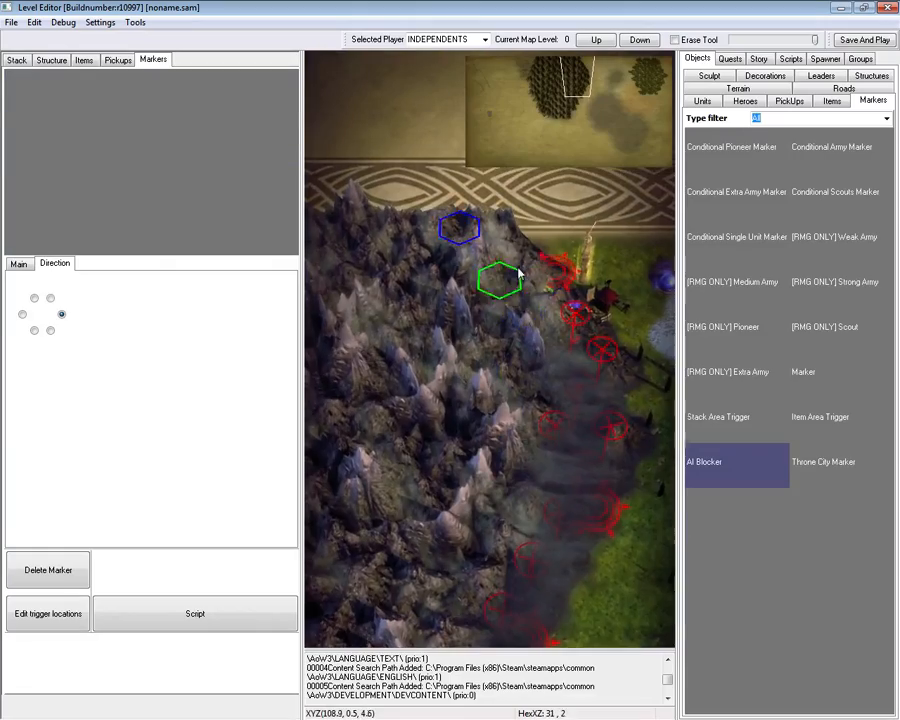
Place AI Blocker markers along the western edge of the blighted mountain range up to the map's northern border.
key(Left)
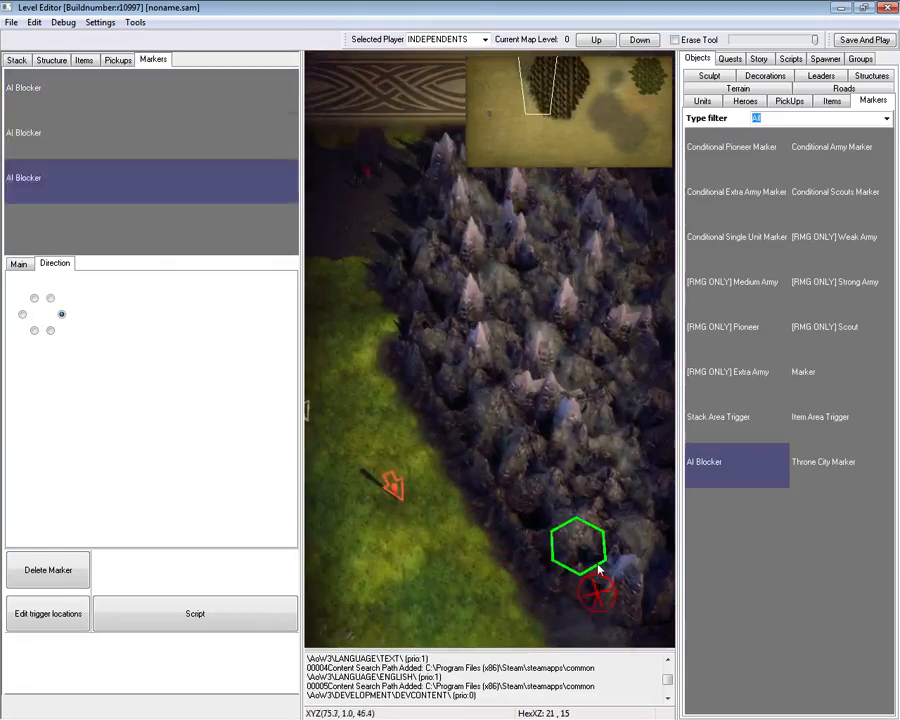
click(458, 420)
scroll(440, 183, down, 2)
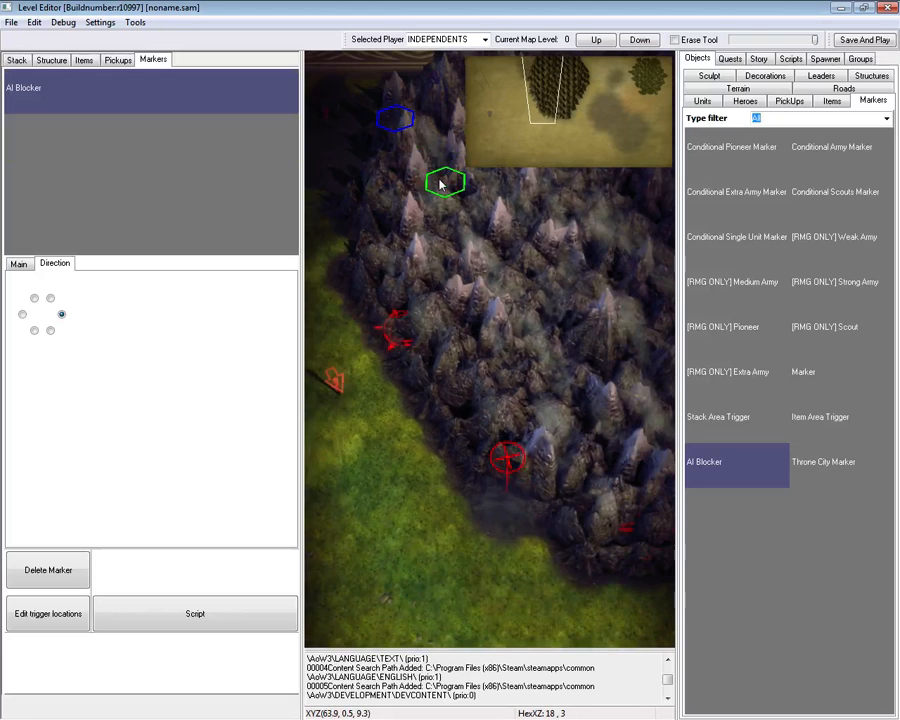
click(443, 373)
key(Up)
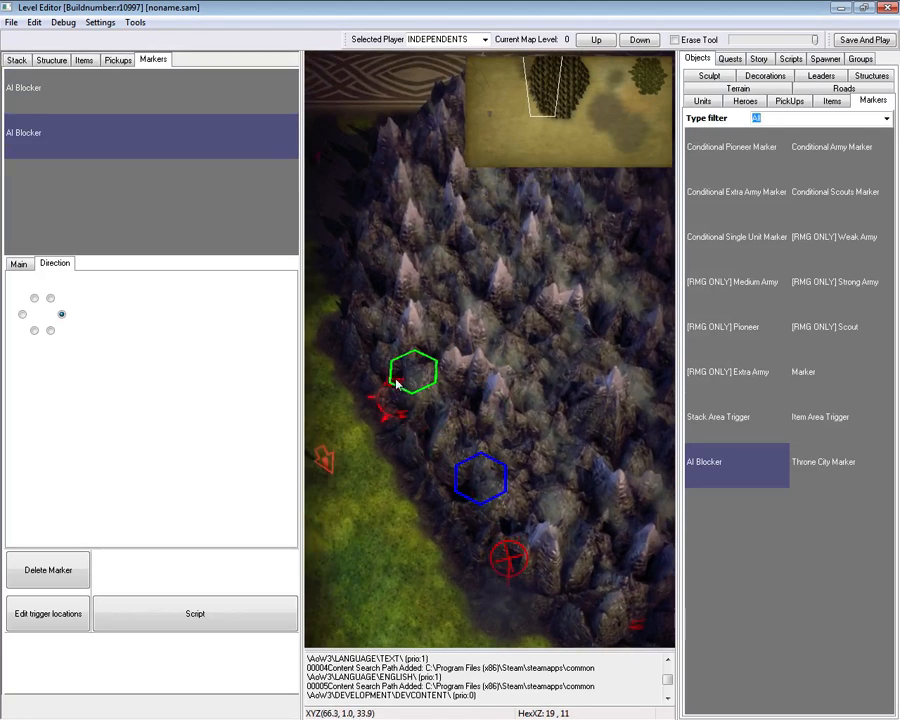
click(372, 280)
click(390, 163)
key(Down)
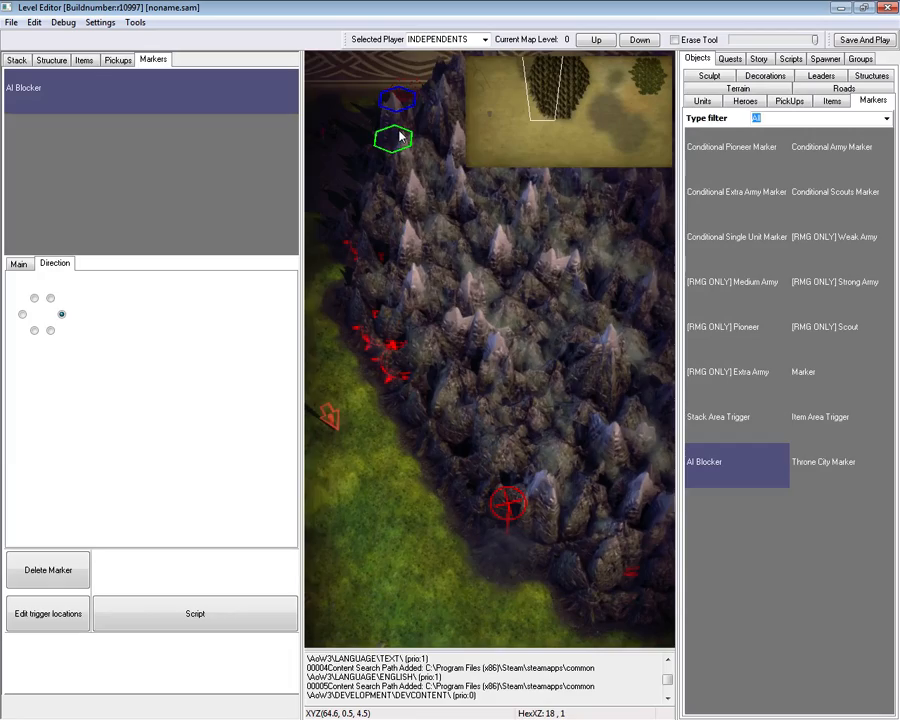
key(Right)
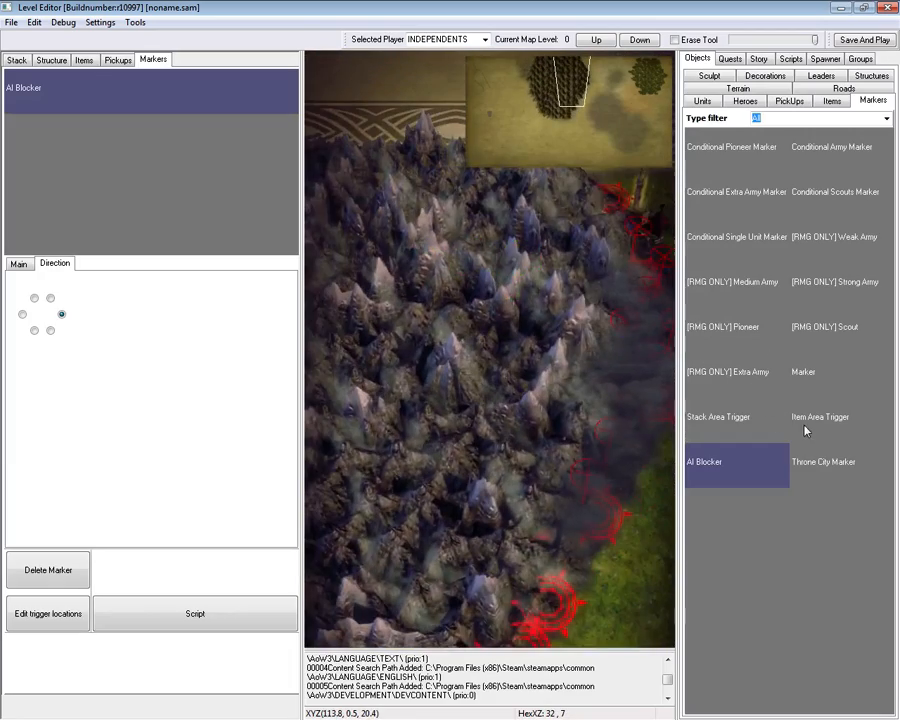
click(836, 91)
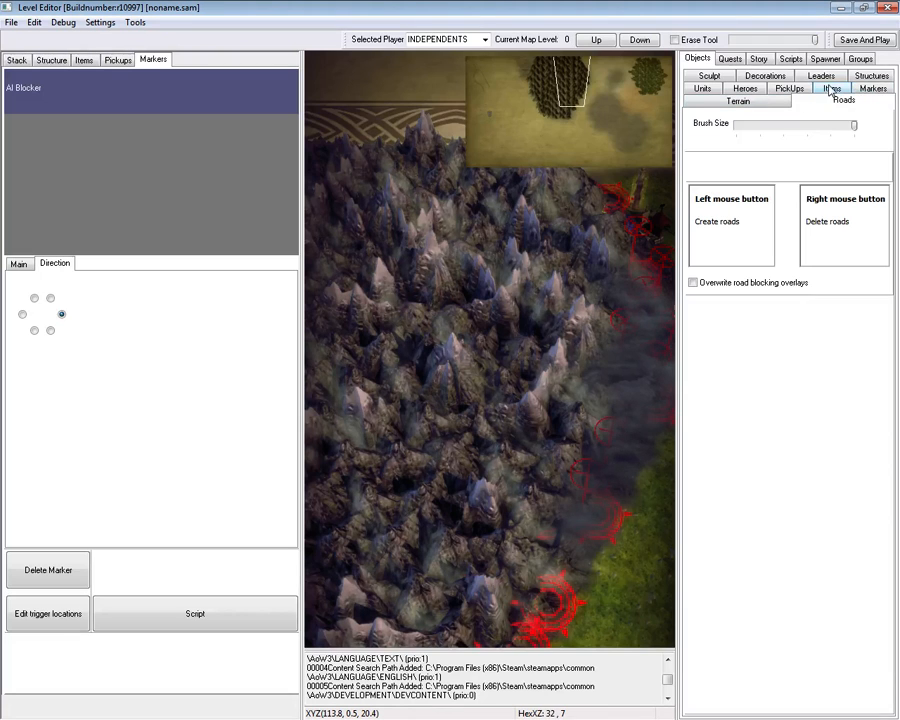
click(830, 78)
click(870, 102)
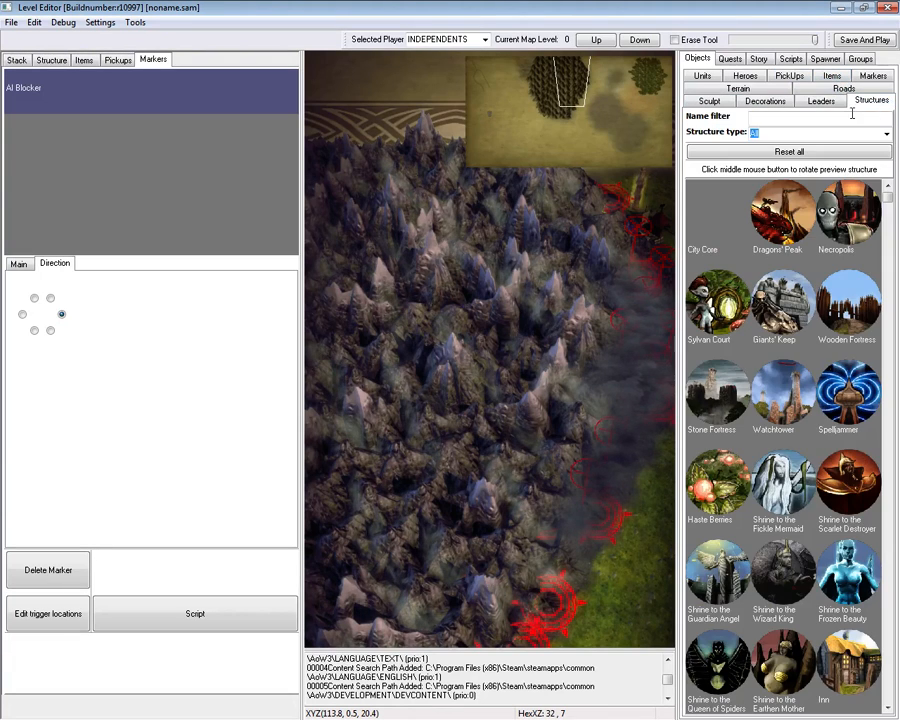
click(765, 102)
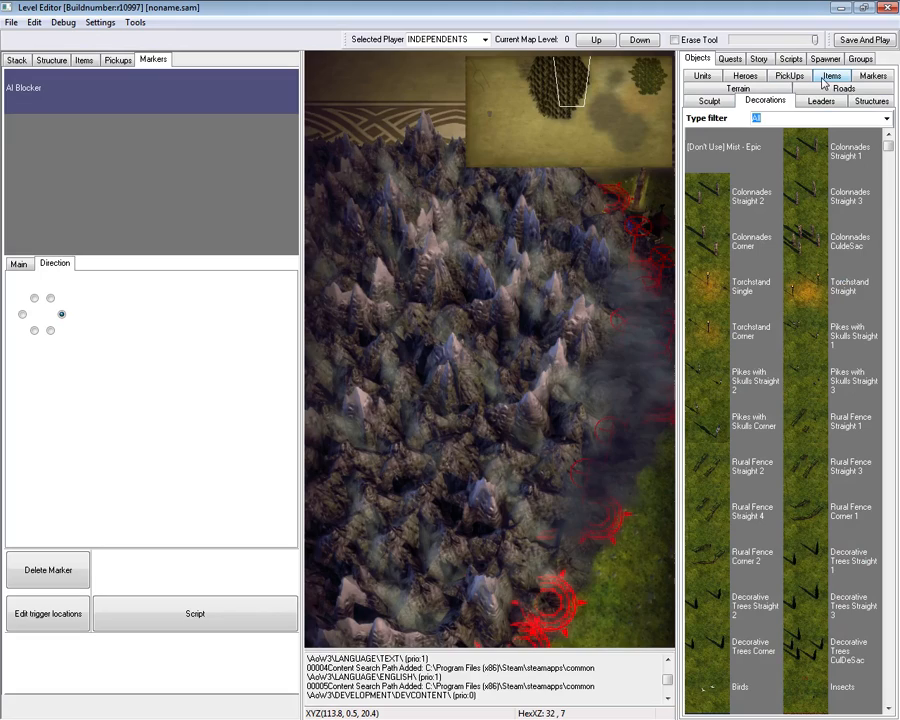
Place six Independent Dread Spider Queen units on separate hexes of the dark ground southeast of the mountains.
click(702, 76)
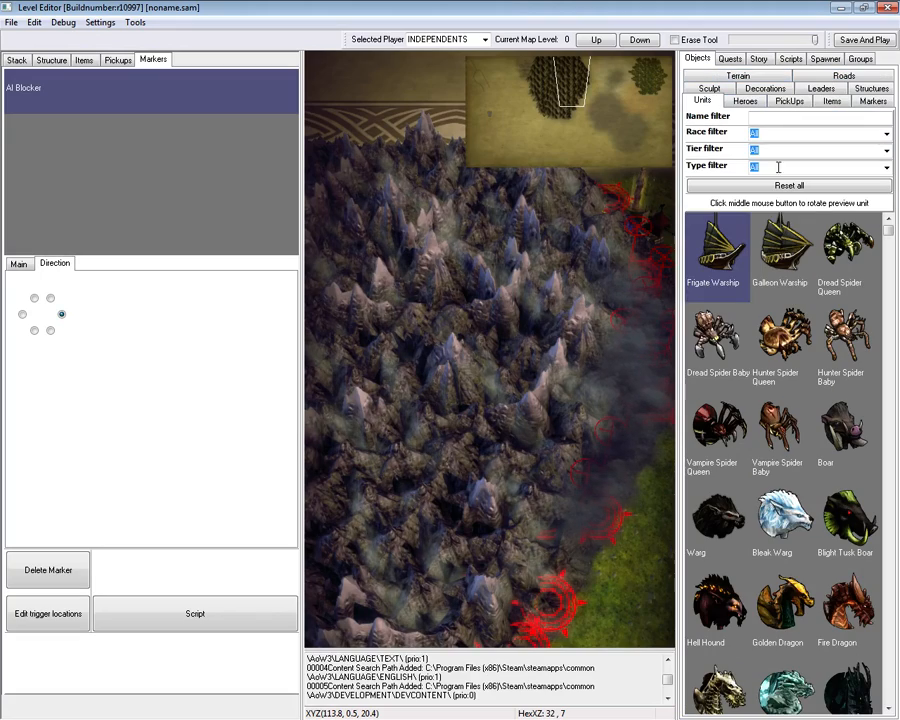
click(783, 255)
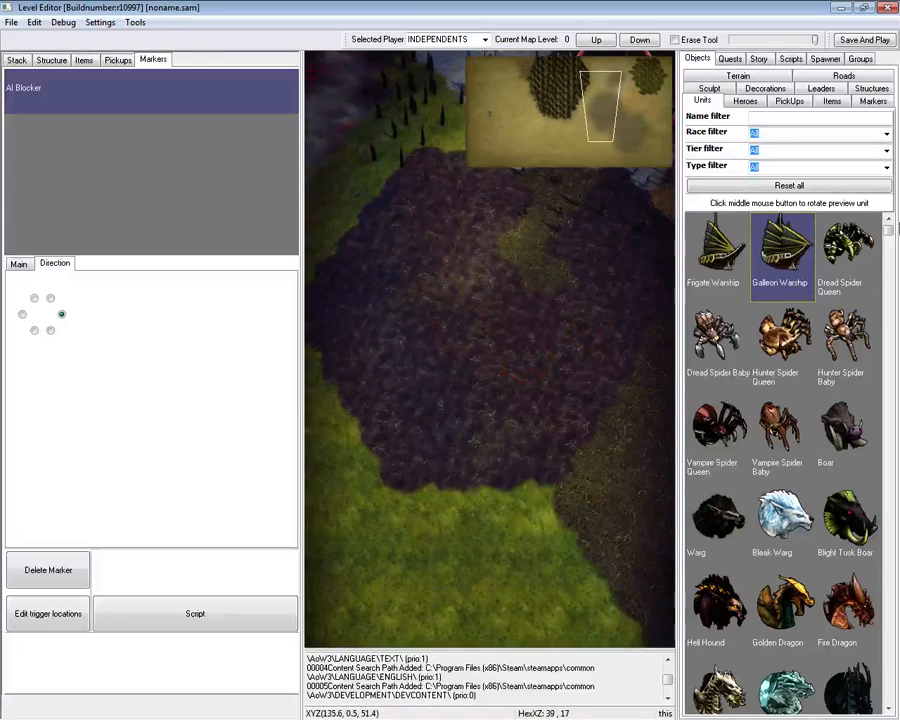
click(861, 248)
click(416, 386)
click(502, 384)
click(484, 302)
click(396, 290)
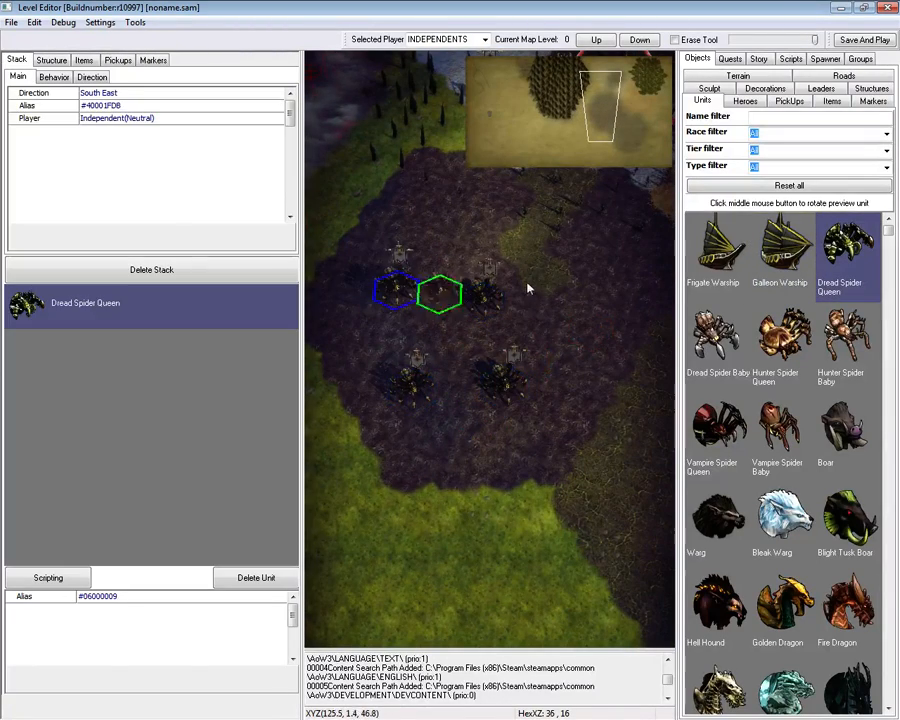
click(543, 278)
click(572, 362)
Add five more Dread Spider Queens to the upper middle stack and select that stack to list its units.
click(484, 302)
click(484, 302)
click(484, 302)
click(484, 302)
click(484, 302)
right_click(456, 366)
scroll(460, 372, up, 4)
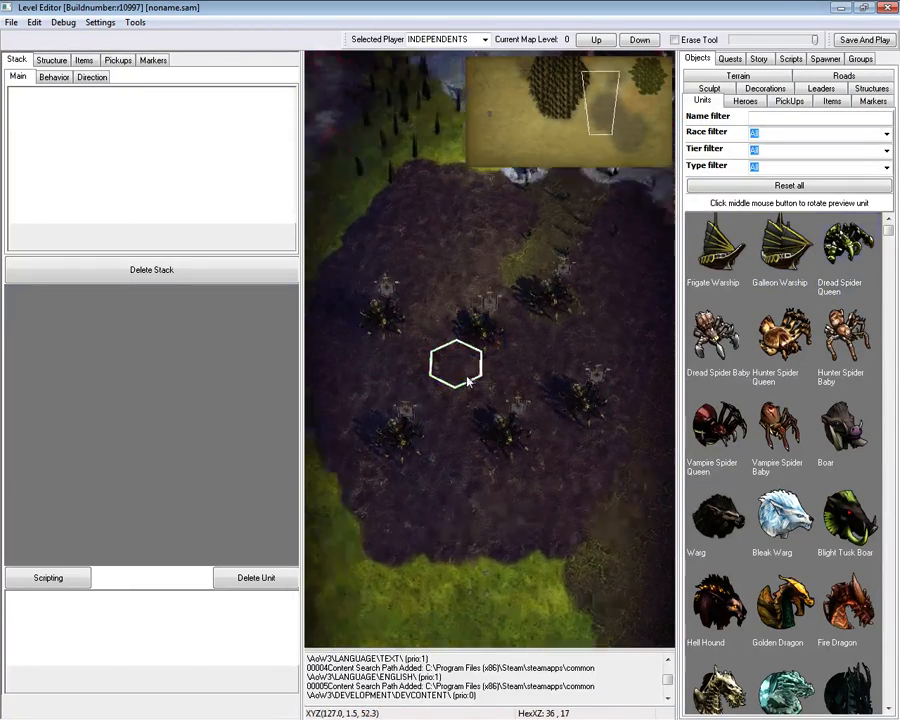
click(470, 315)
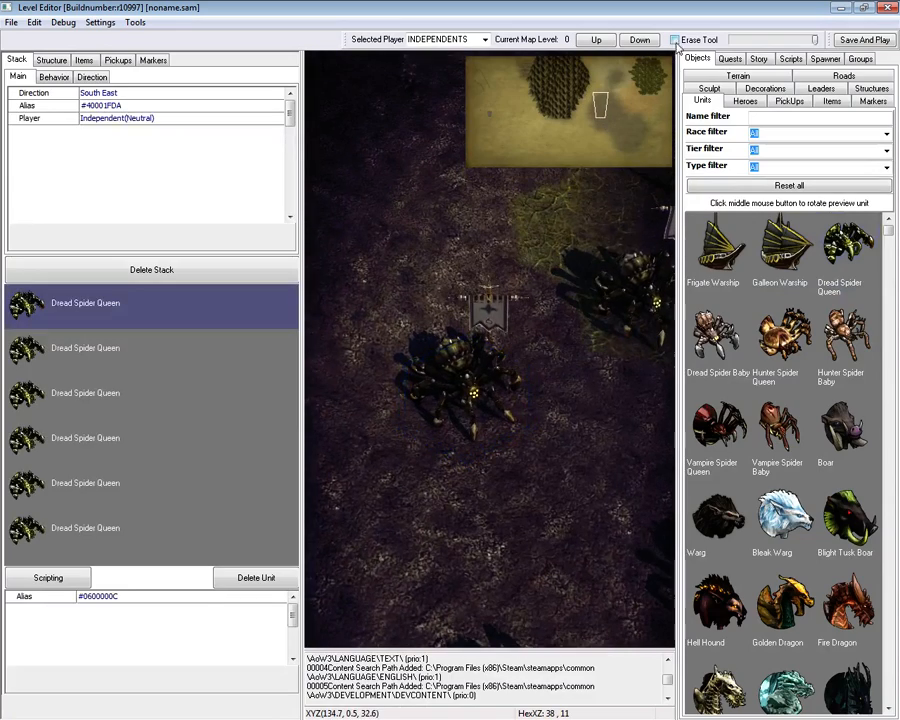
Erase the whole six-unit Dread Spider Queen stack from its hex with the Erase Tool.
click(675, 40)
click(72, 440)
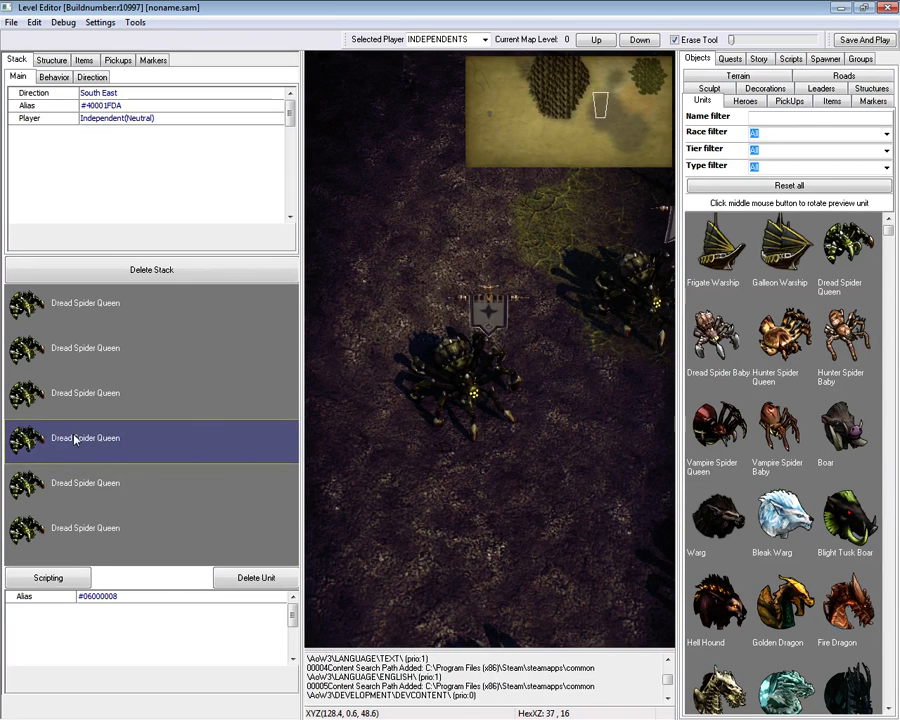
click(505, 393)
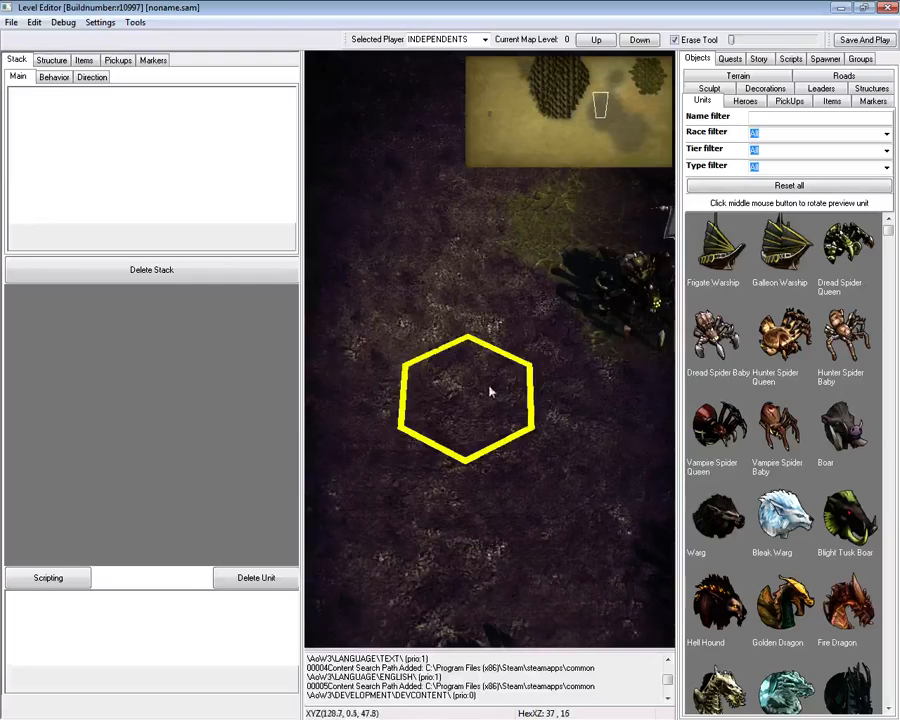
key(Up)
key(Left)
key(Down)
key(Right)
Turn off the Erase Tool and place three Colonnades Straight 2 decorations in different directions on one hex of the cracked yellowish ground.
click(765, 88)
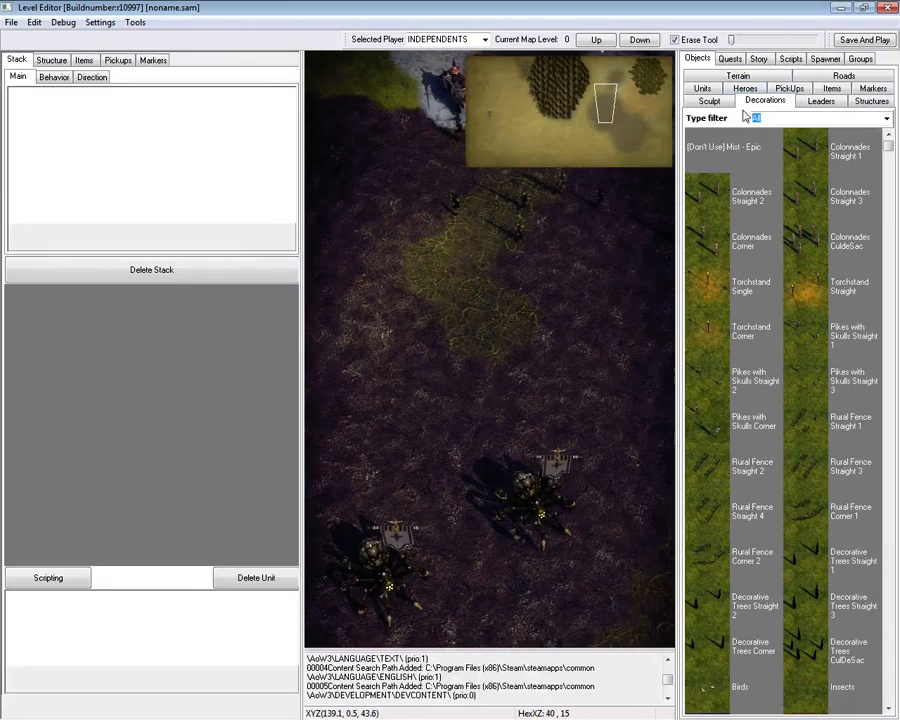
click(720, 206)
click(675, 40)
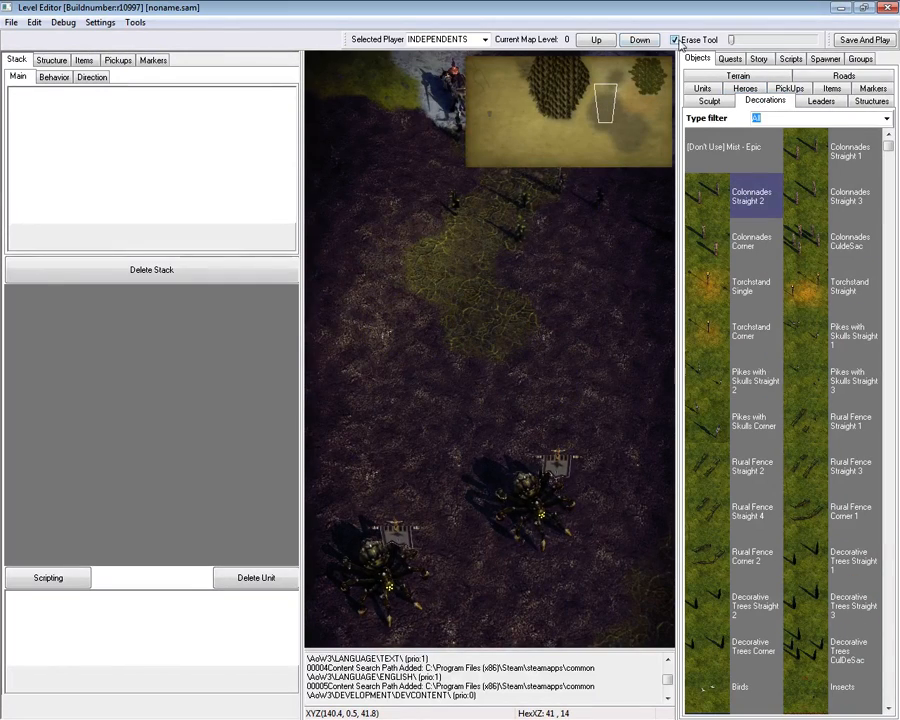
click(484, 321)
click(484, 321)
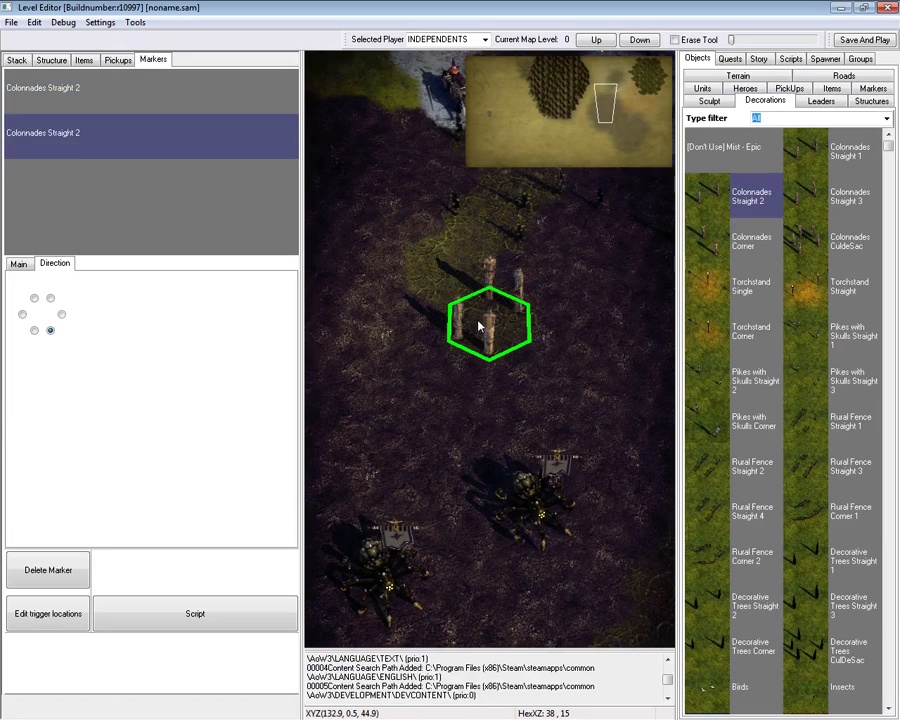
click(484, 321)
right_click(601, 321)
scroll(539, 380, up, 5)
Select the second colonnade on the shared hex, then clear the hex with the Erase Tool.
click(511, 376)
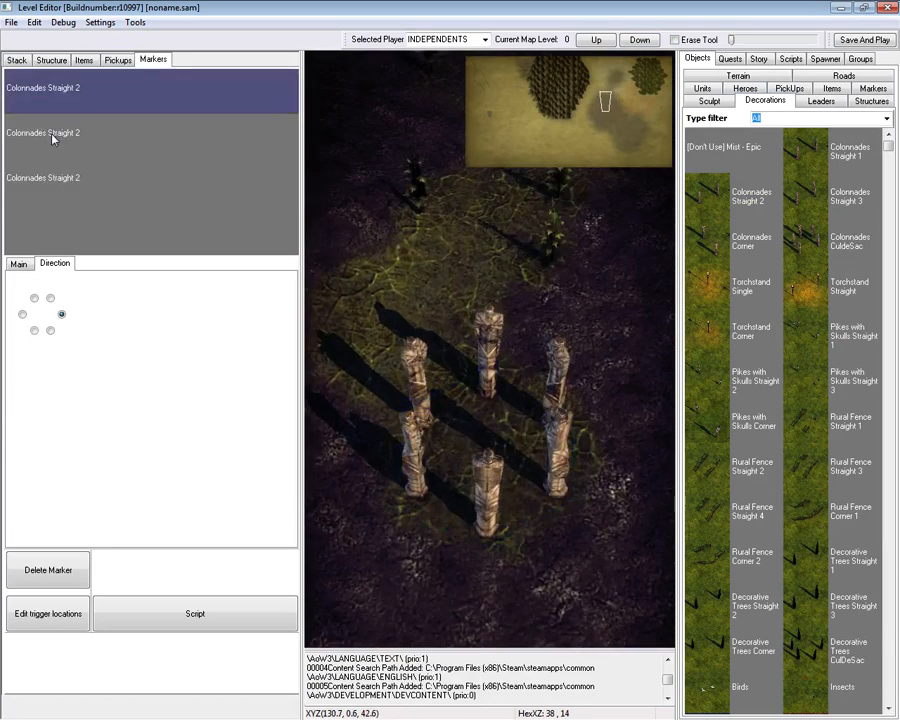
click(54, 138)
click(675, 40)
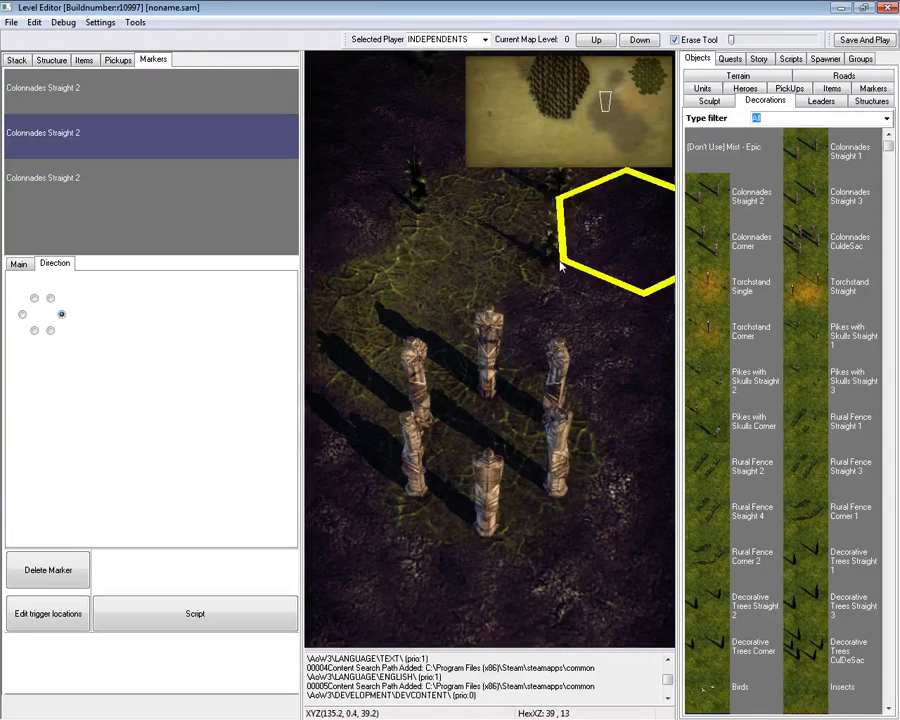
click(488, 434)
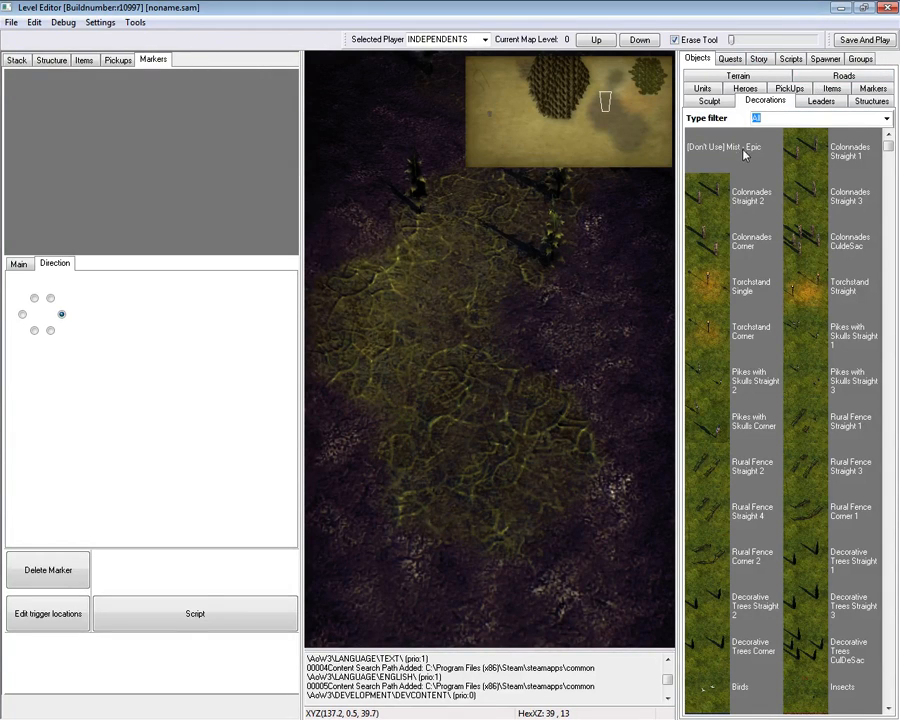
Turn off the Erase Tool and place three Colonnades Straight 2 decorations on the cleared hex again, each in a different direction.
click(712, 208)
click(675, 40)
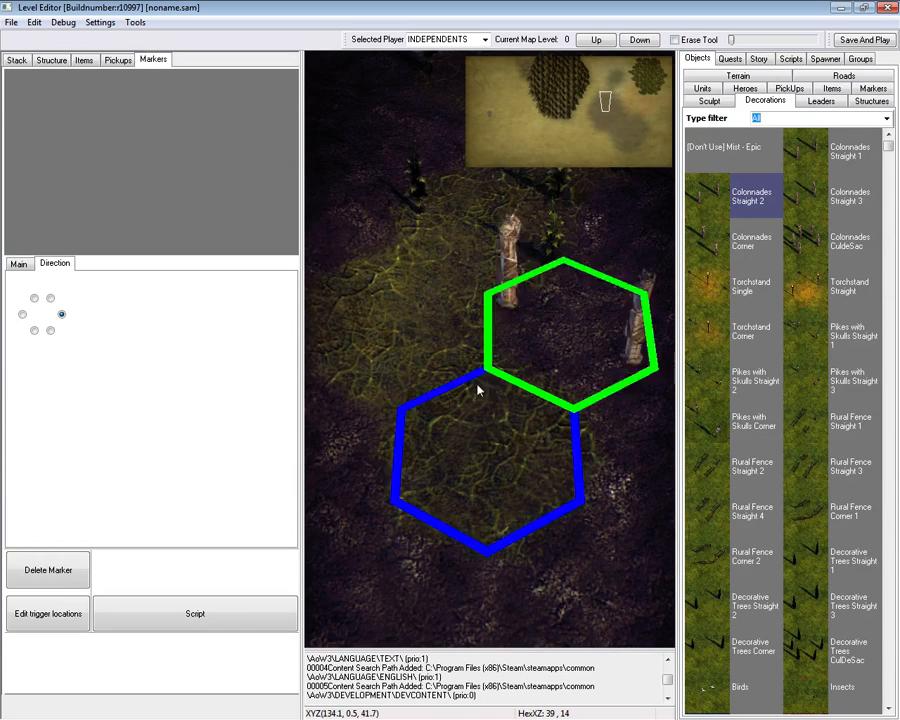
click(465, 449)
click(465, 449)
click(408, 446)
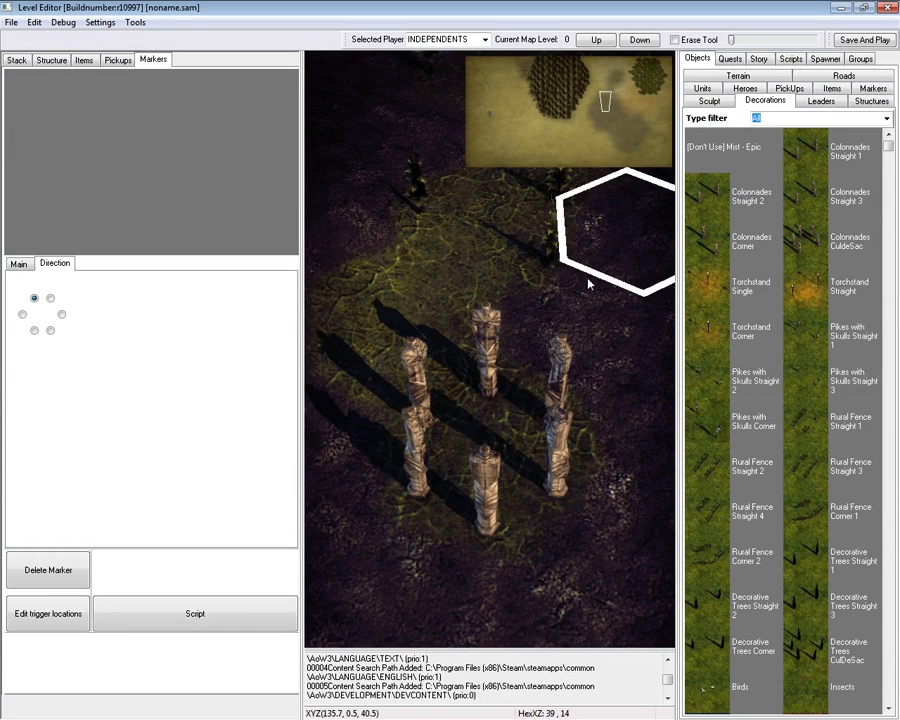
Select the middle entry of the rebuilt colonnade group and erase the hex's decorations with the Erase Tool.
click(100, 132)
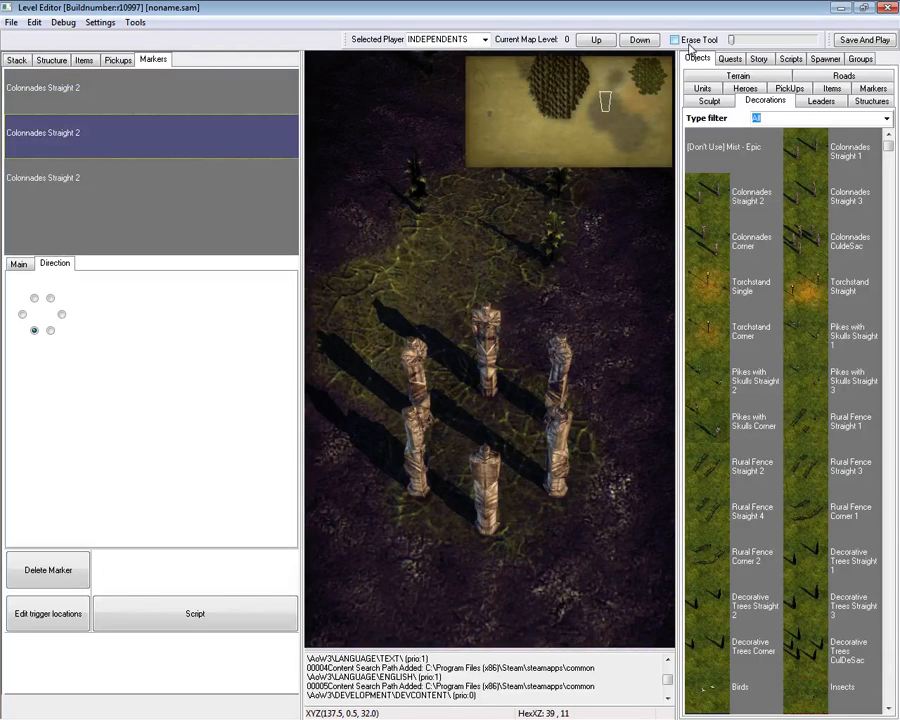
click(676, 40)
click(466, 445)
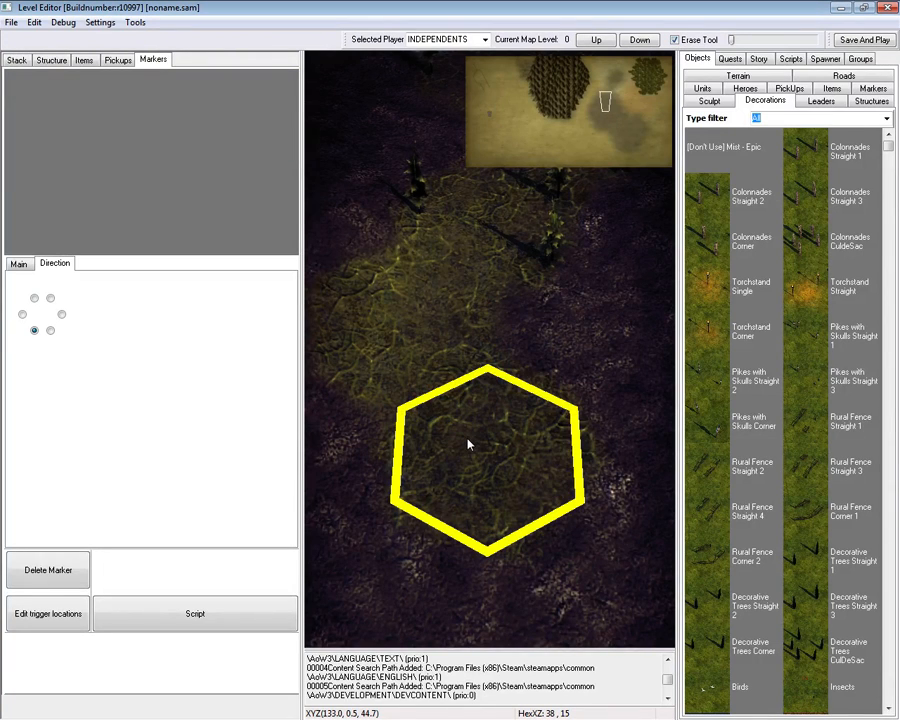
Turn off the Erase Tool and place six Torchstand Single decorations around the corners of the same hex.
click(719, 283)
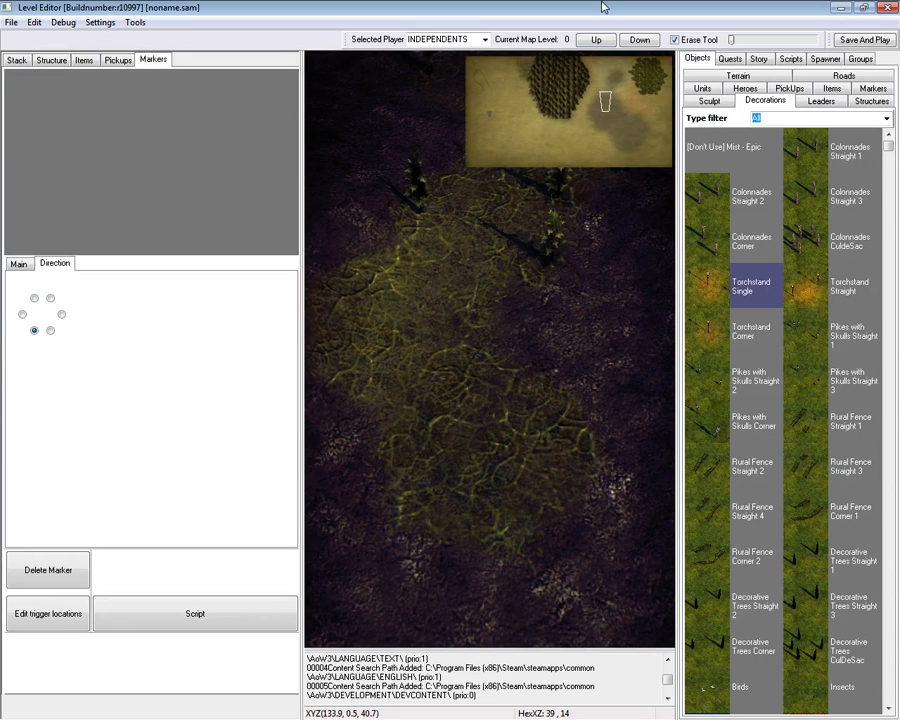
click(676, 41)
click(523, 409)
click(523, 410)
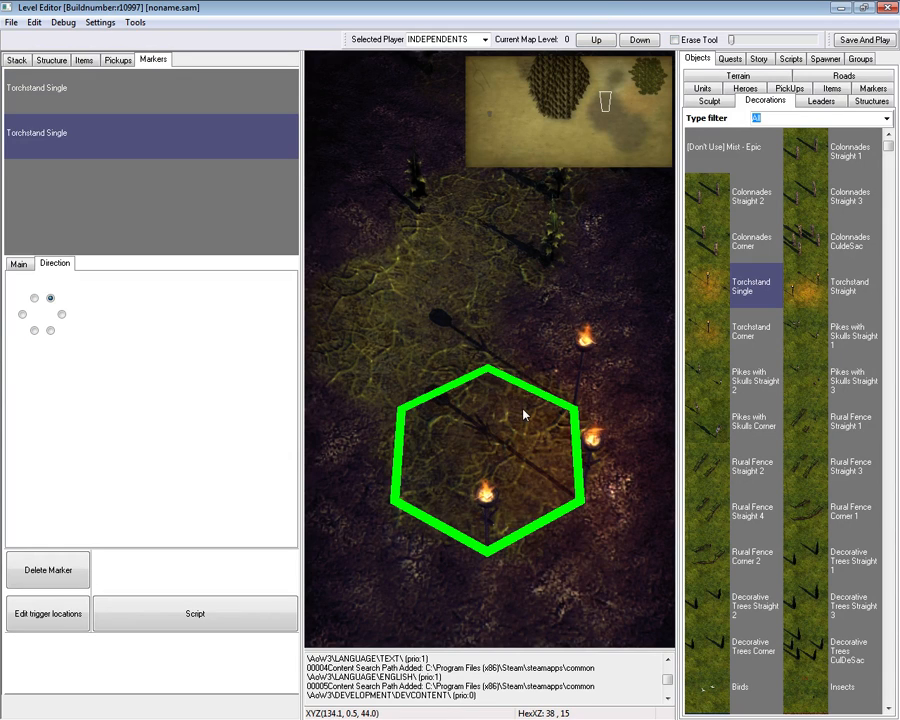
click(523, 410)
click(523, 412)
click(523, 412)
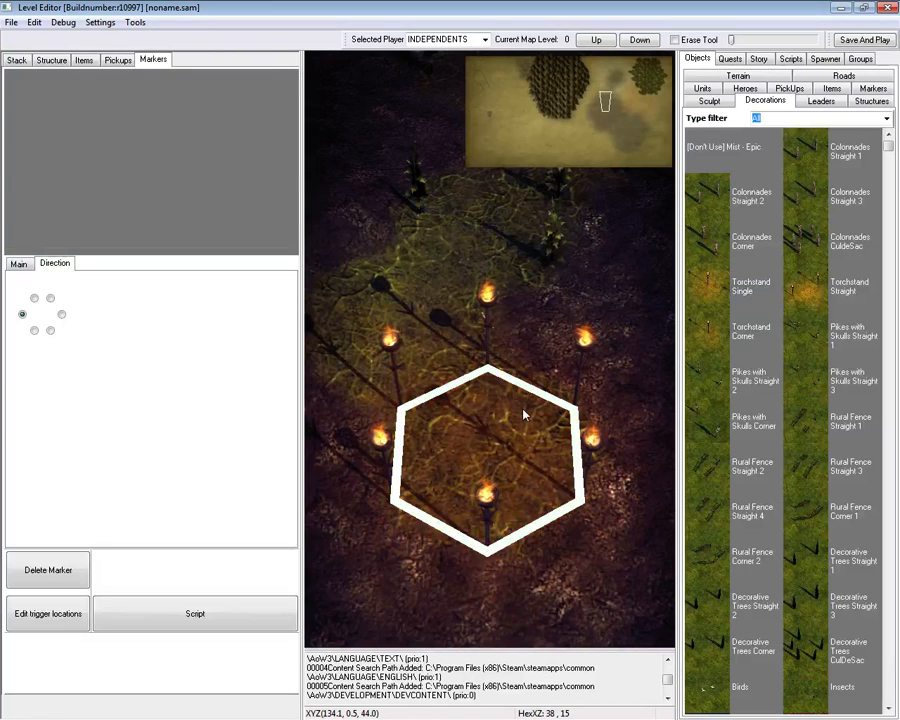
Select the third torchstand in the group, then erase the torchstands with the Erase Tool.
click(124, 184)
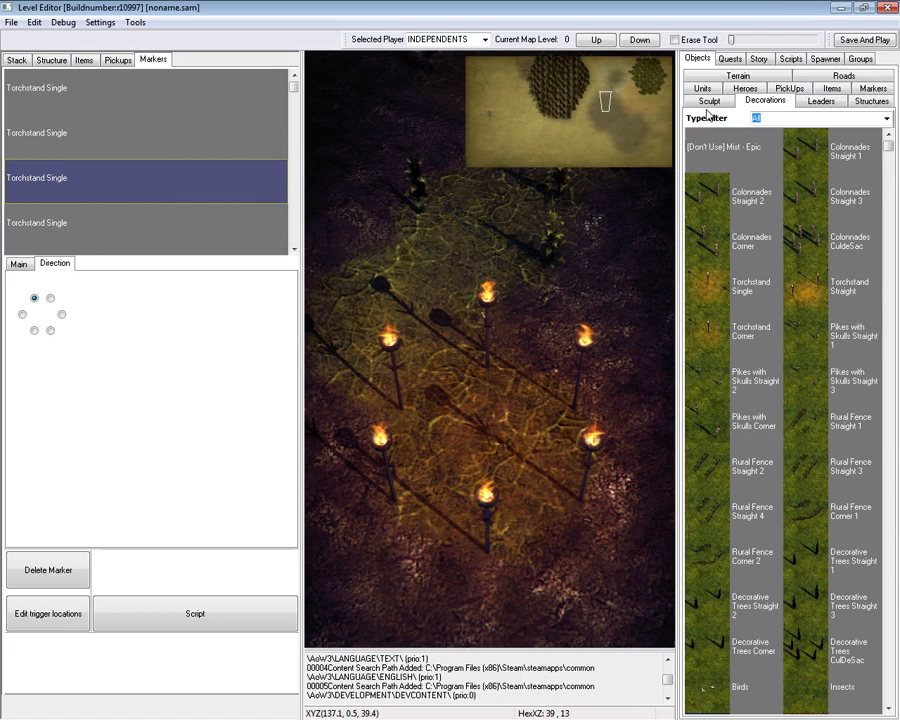
click(684, 41)
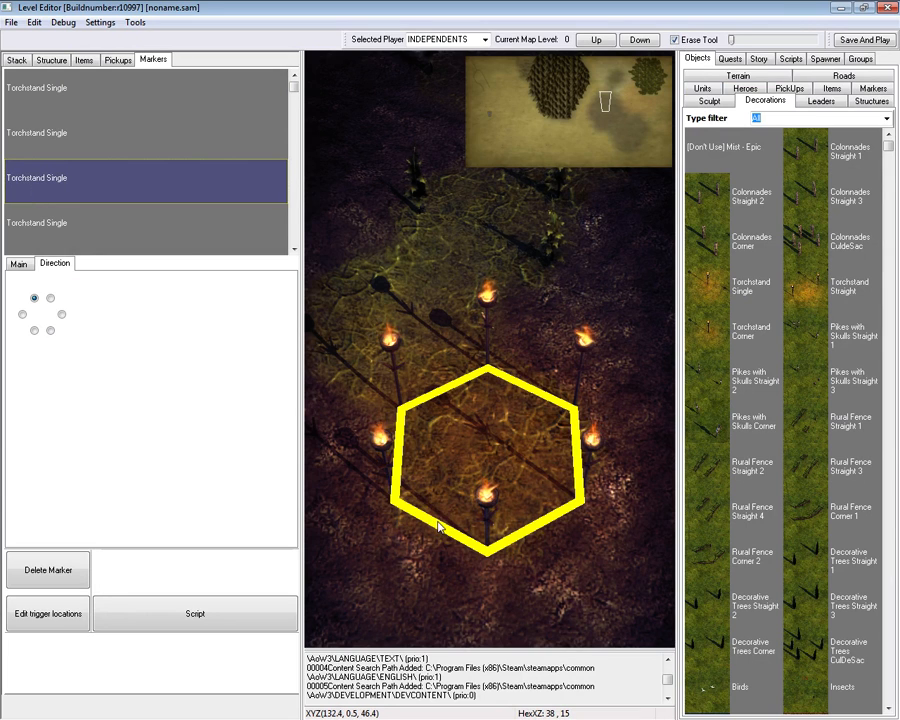
click(474, 494)
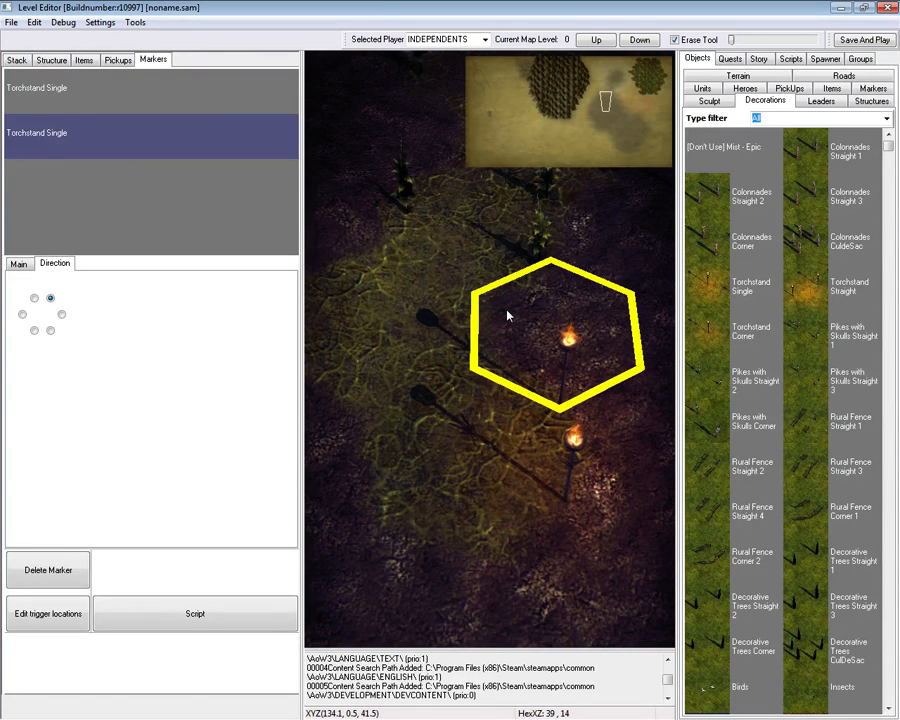
key(Up)
key(Down)
click(496, 340)
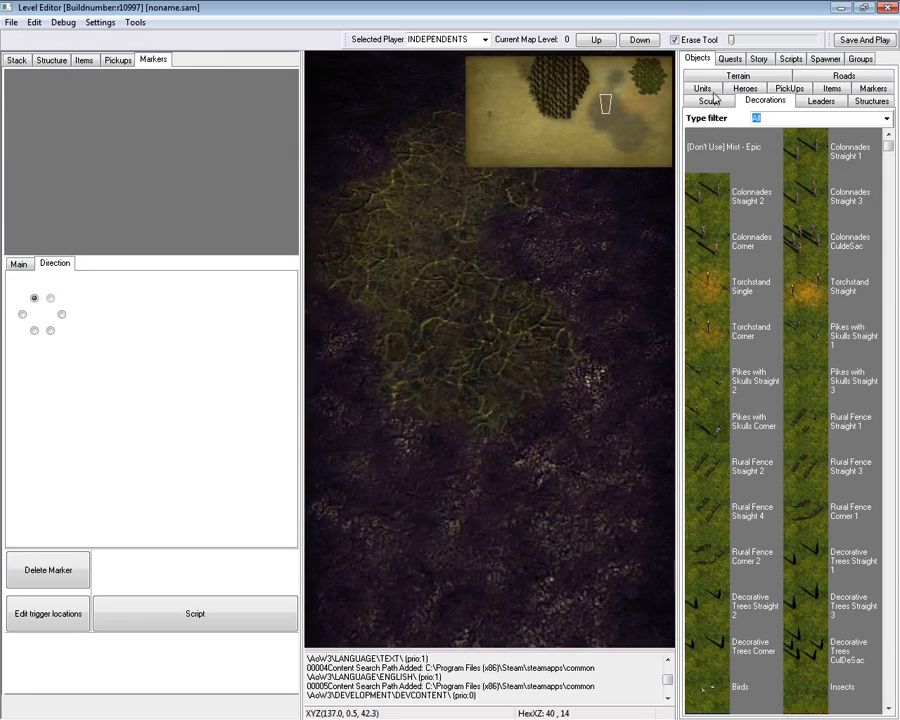
Set the Erase Tool to its largest brush size and preview its coverage over the map.
drag(733, 44, 815, 40)
scroll(504, 383, down, 6)
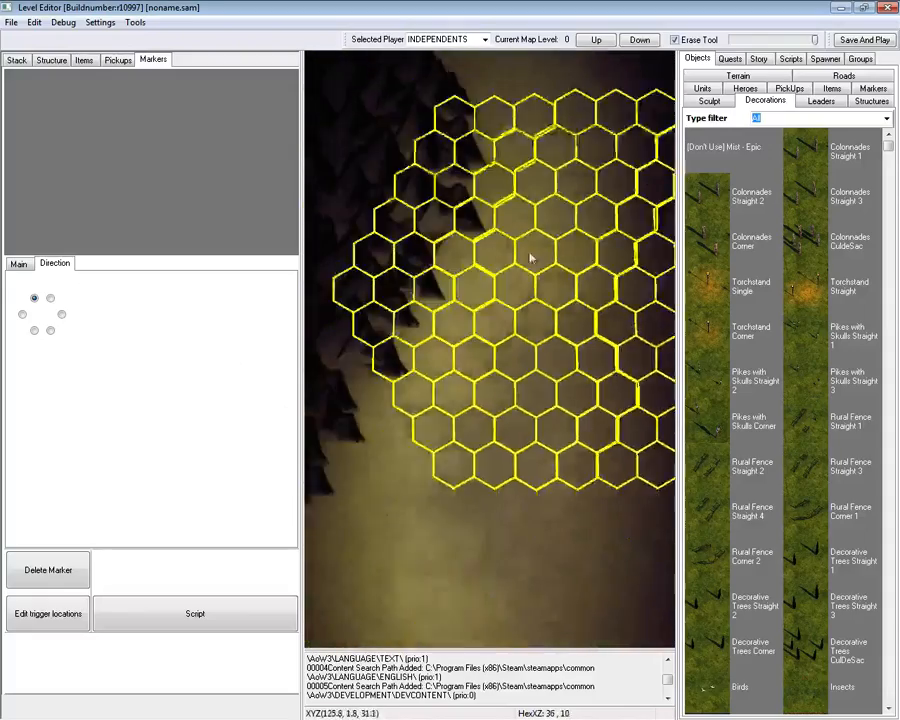
scroll(447, 312, up, 6)
key(Right)
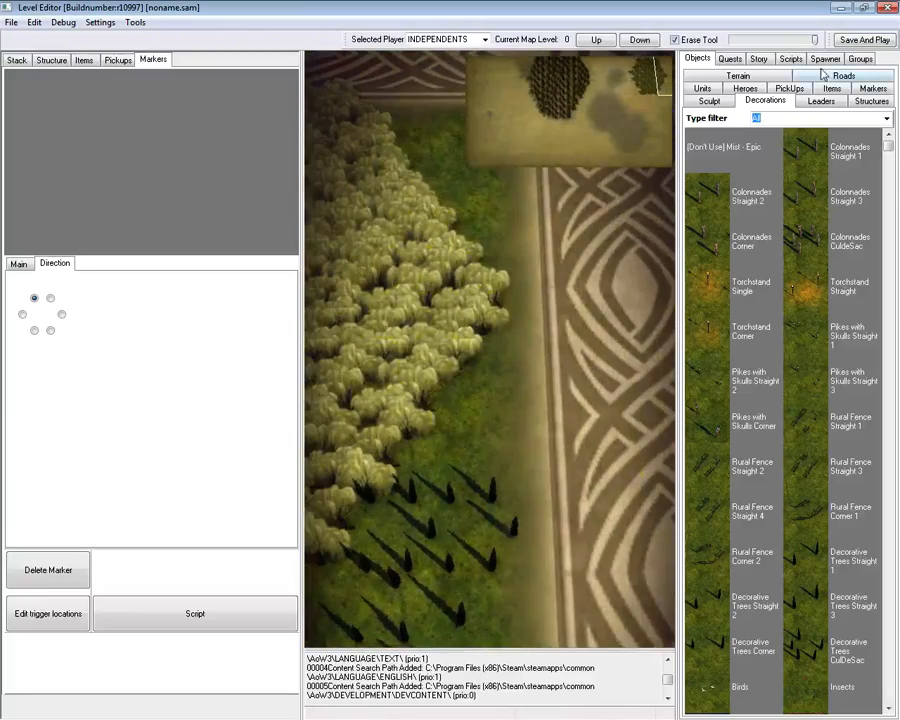
click(870, 90)
click(828, 100)
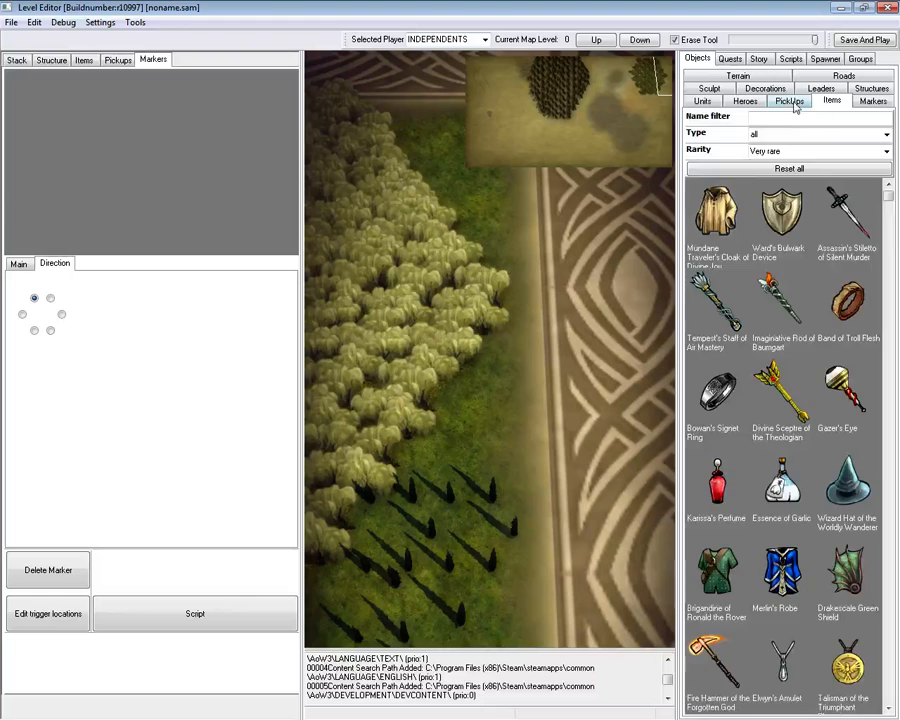
Look through the level's story, script overview and group settings.
click(814, 88)
click(759, 59)
click(790, 59)
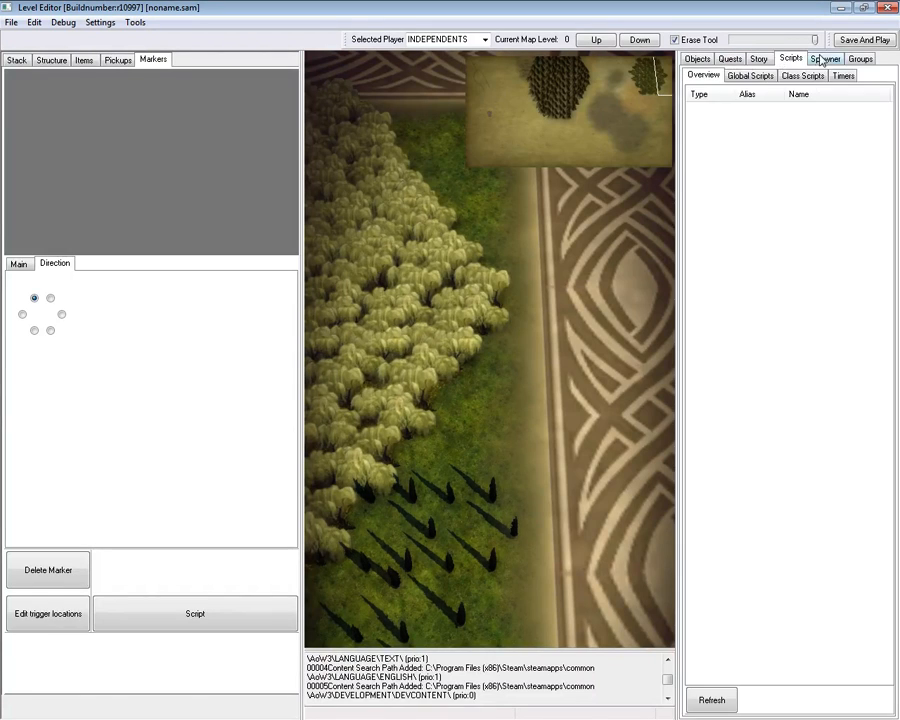
click(860, 58)
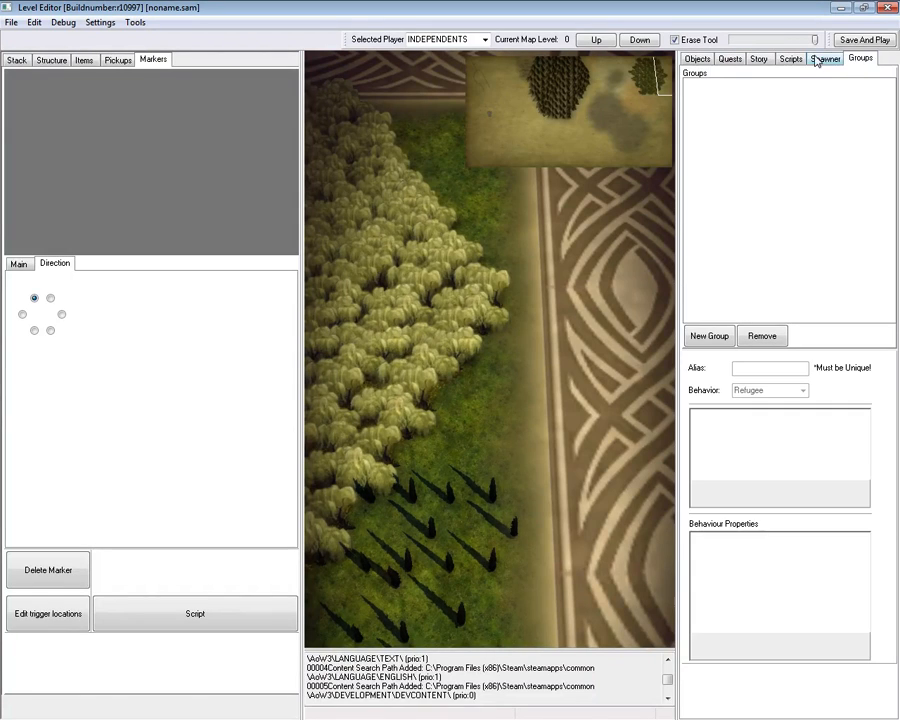
Open the Campaign Editor, examine the Screen Name and Description campaign properties, and close it without making changes.
click(142, 25)
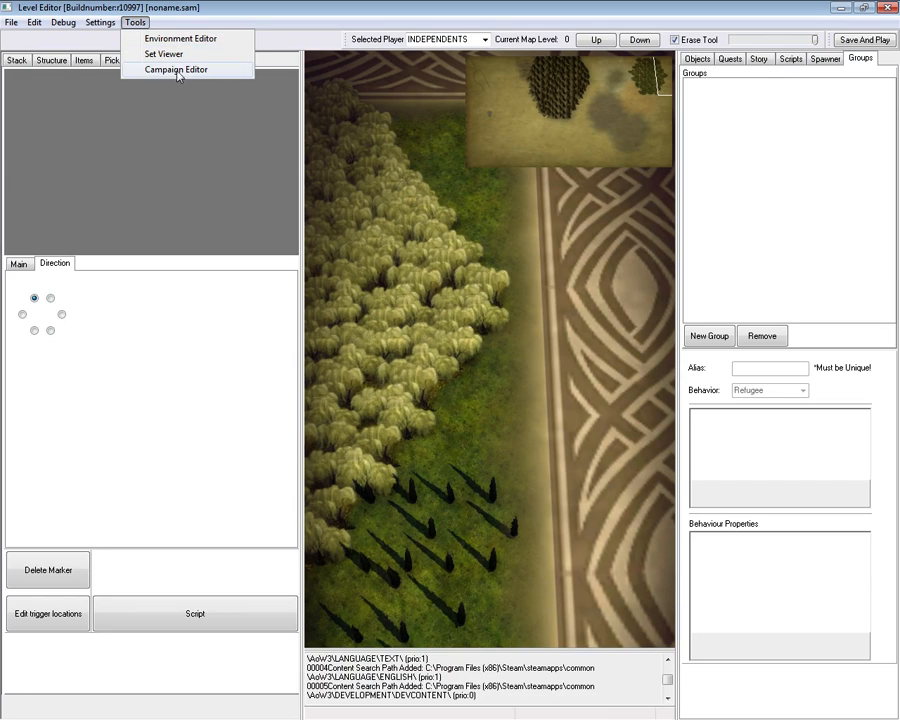
click(176, 70)
click(69, 127)
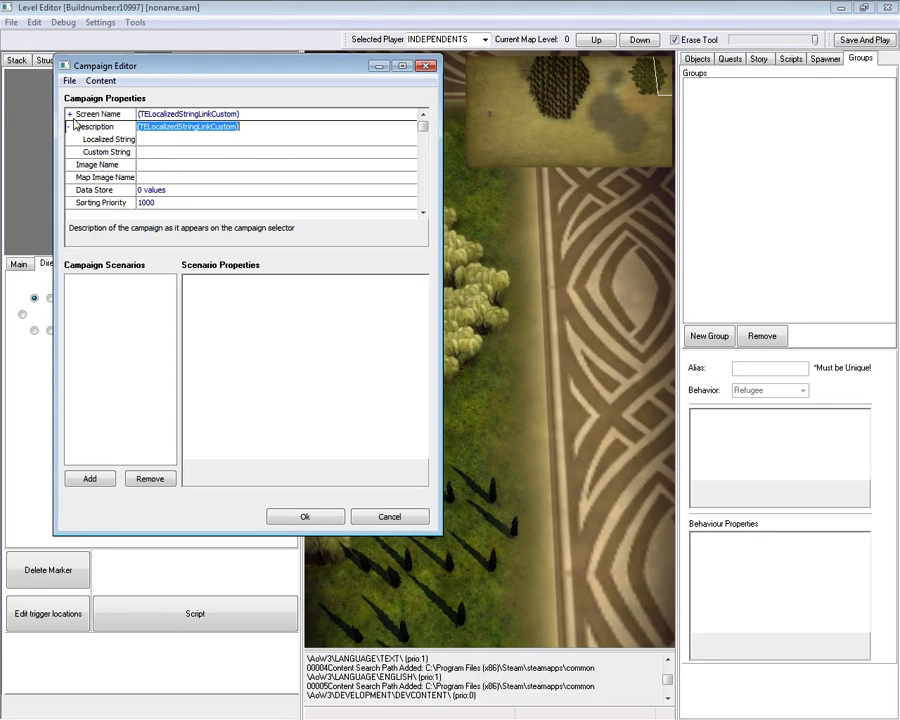
click(69, 114)
click(69, 114)
click(70, 127)
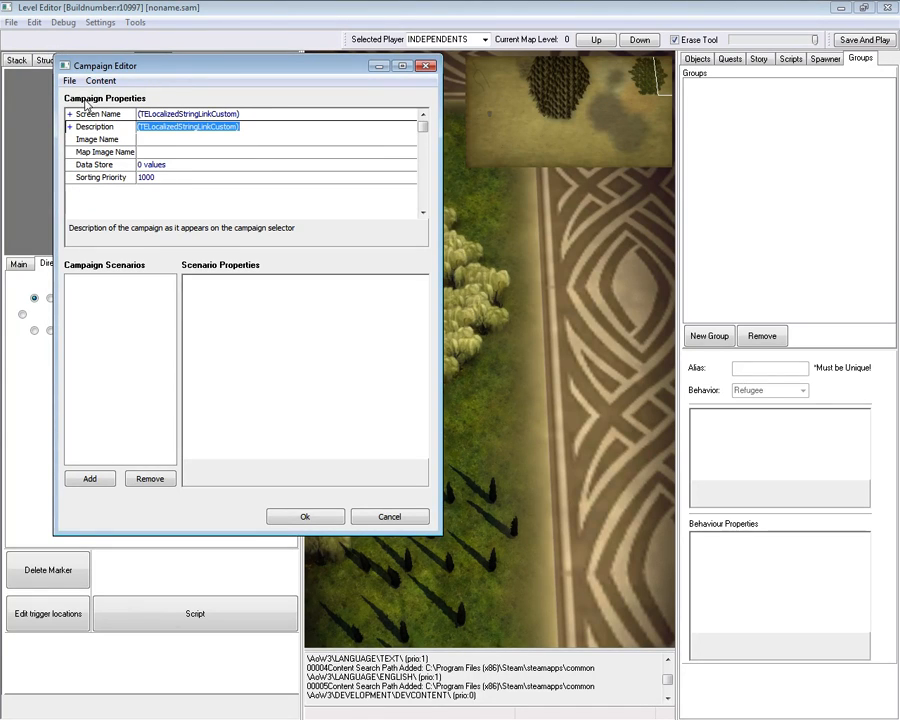
drag(233, 60, 499, 80)
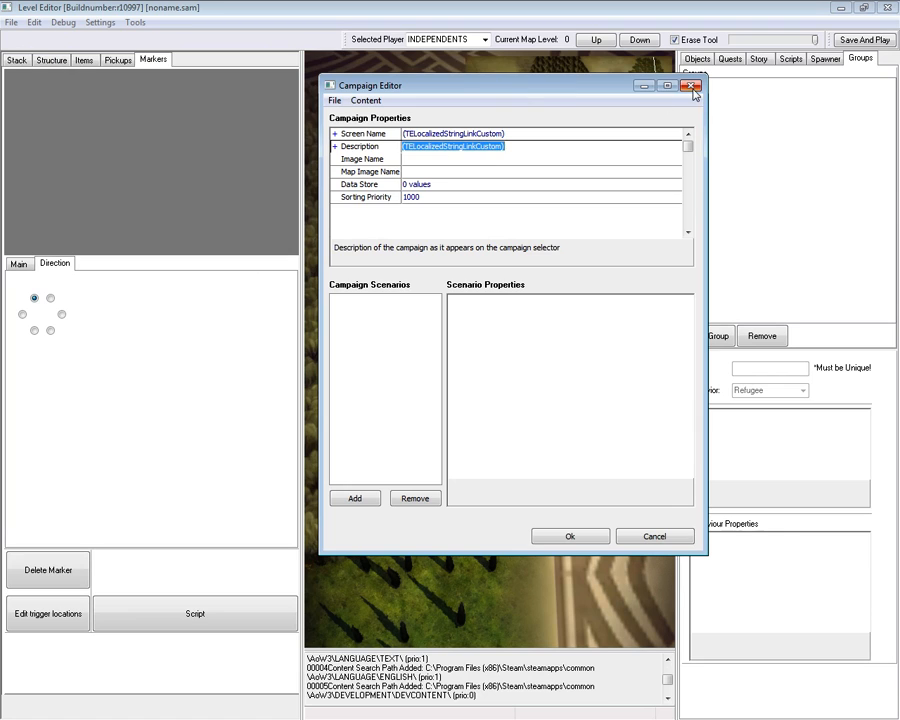
click(690, 87)
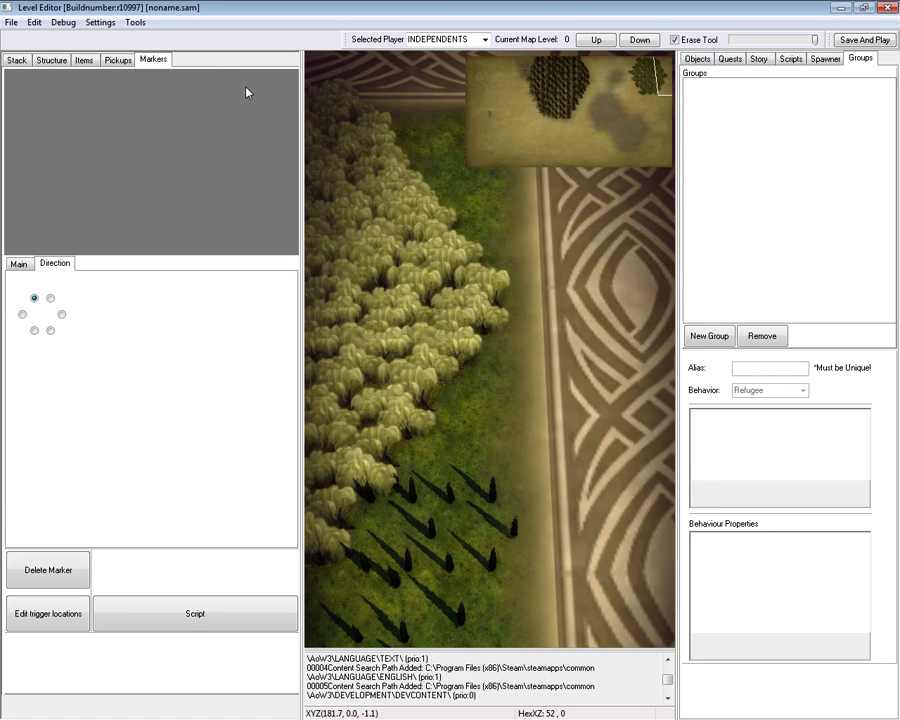
click(60, 24)
mouse_move(135, 22)
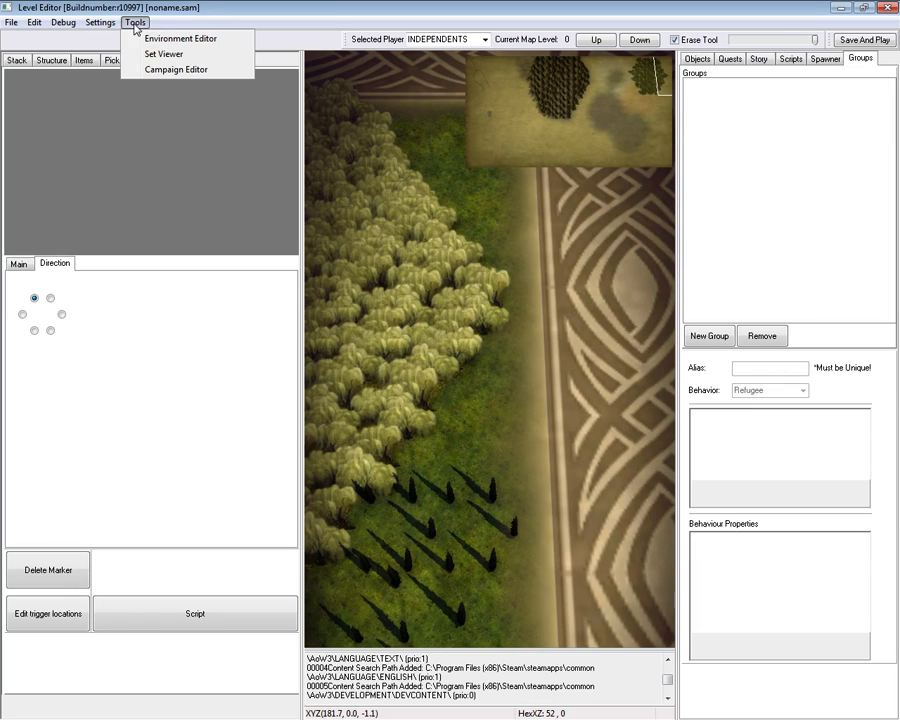
click(432, 57)
Set the selected player to ME.
click(484, 41)
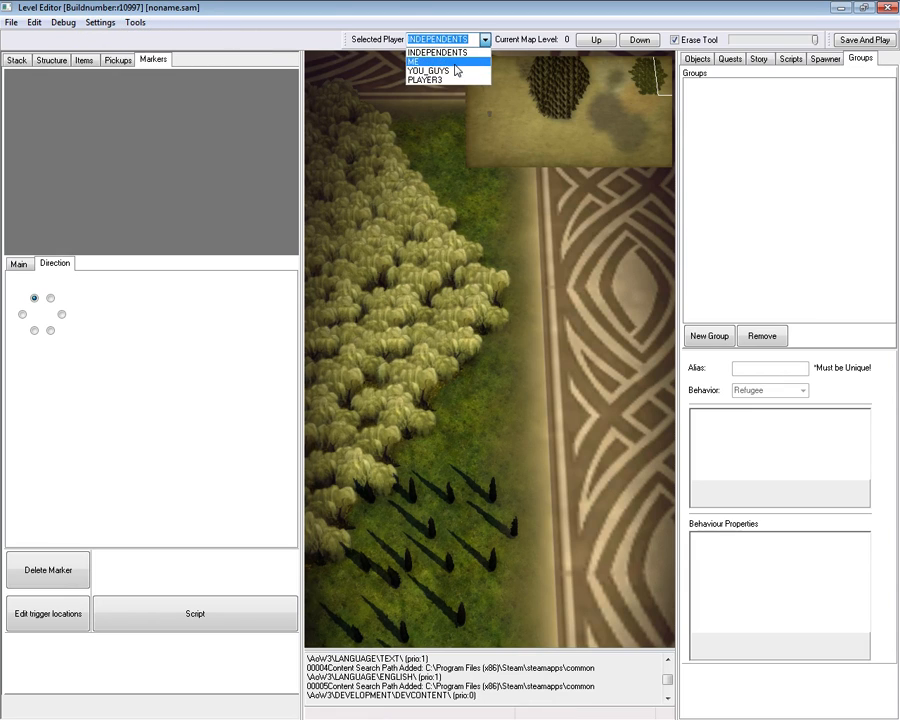
click(458, 76)
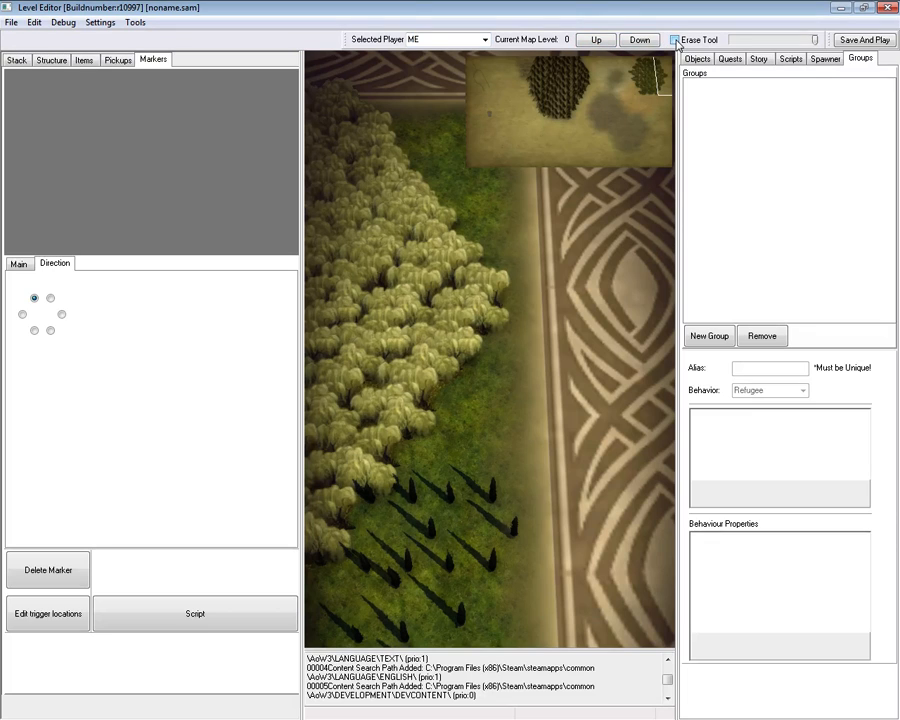